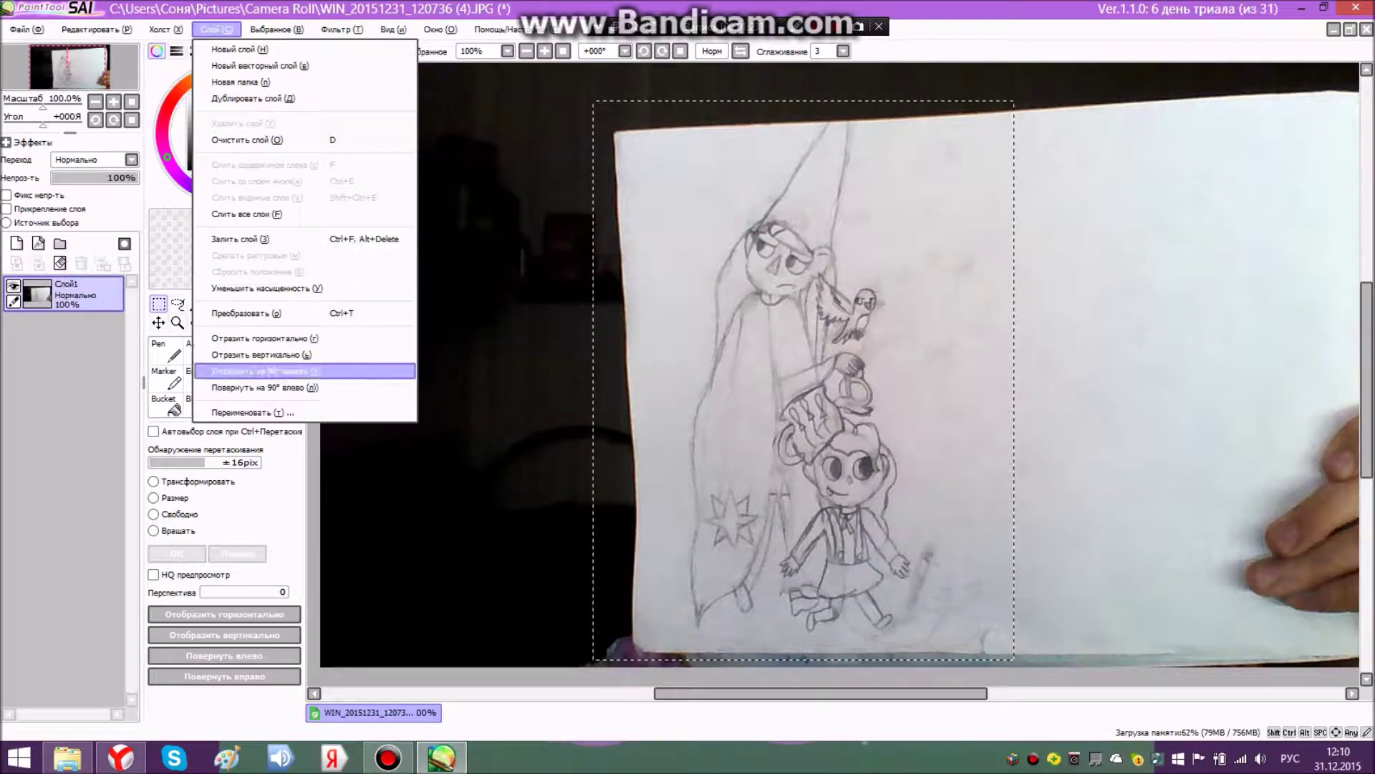
- Clear the selection around the drawing and add a new vector layer above the photographed sketch
mouse_move(394, 30)
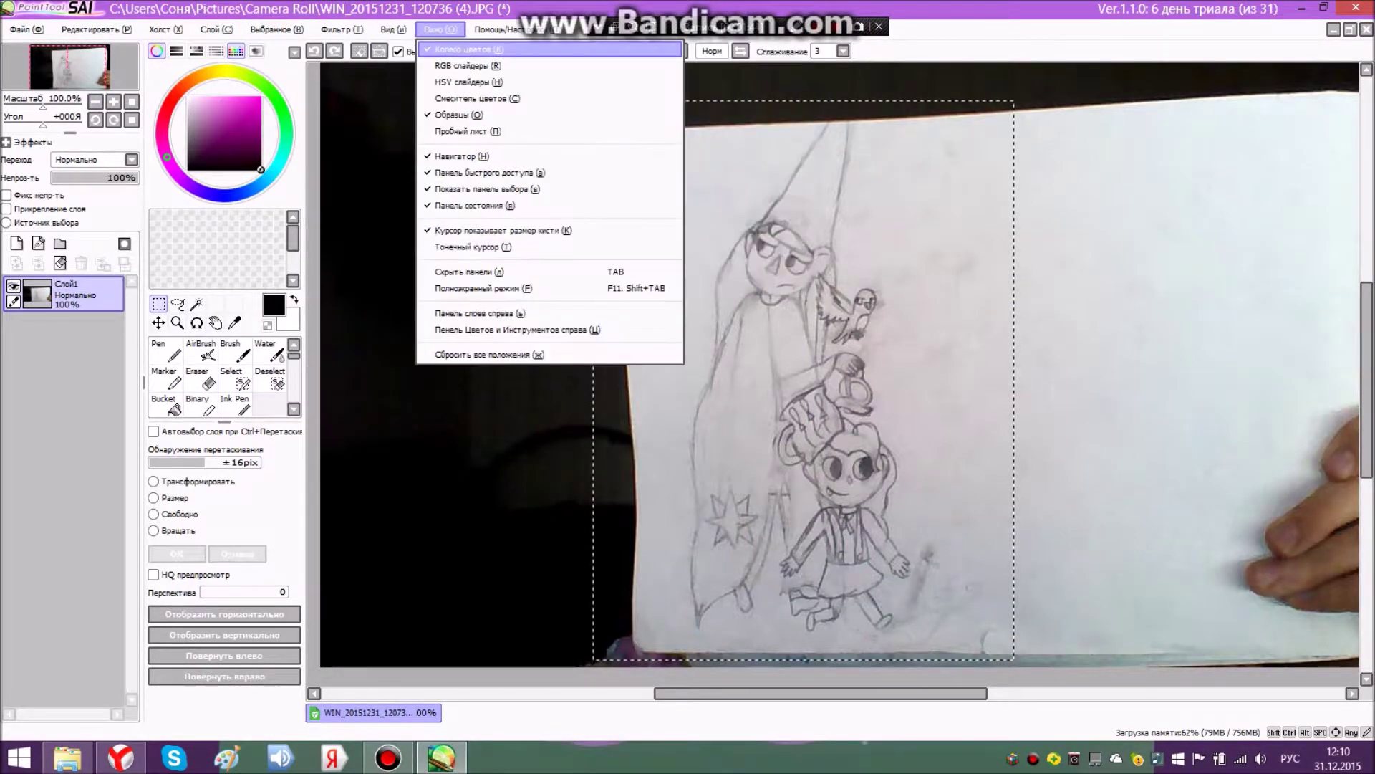
left_click(177, 304)
key("ctrl+d")
left_click(38, 244)
scroll(834, 374, "up", 1)
scroll(750, 263, "up", 1)
- Open the additional pictures 670684__safe_solo_tw… and 1320052378.png alongside the sketch, keeping the sketch at 400% zoom
left_click(26, 29)
left_click(43, 60)
left_click(106, 202)
scroll(106, 215, "down", 2)
left_click(99, 260)
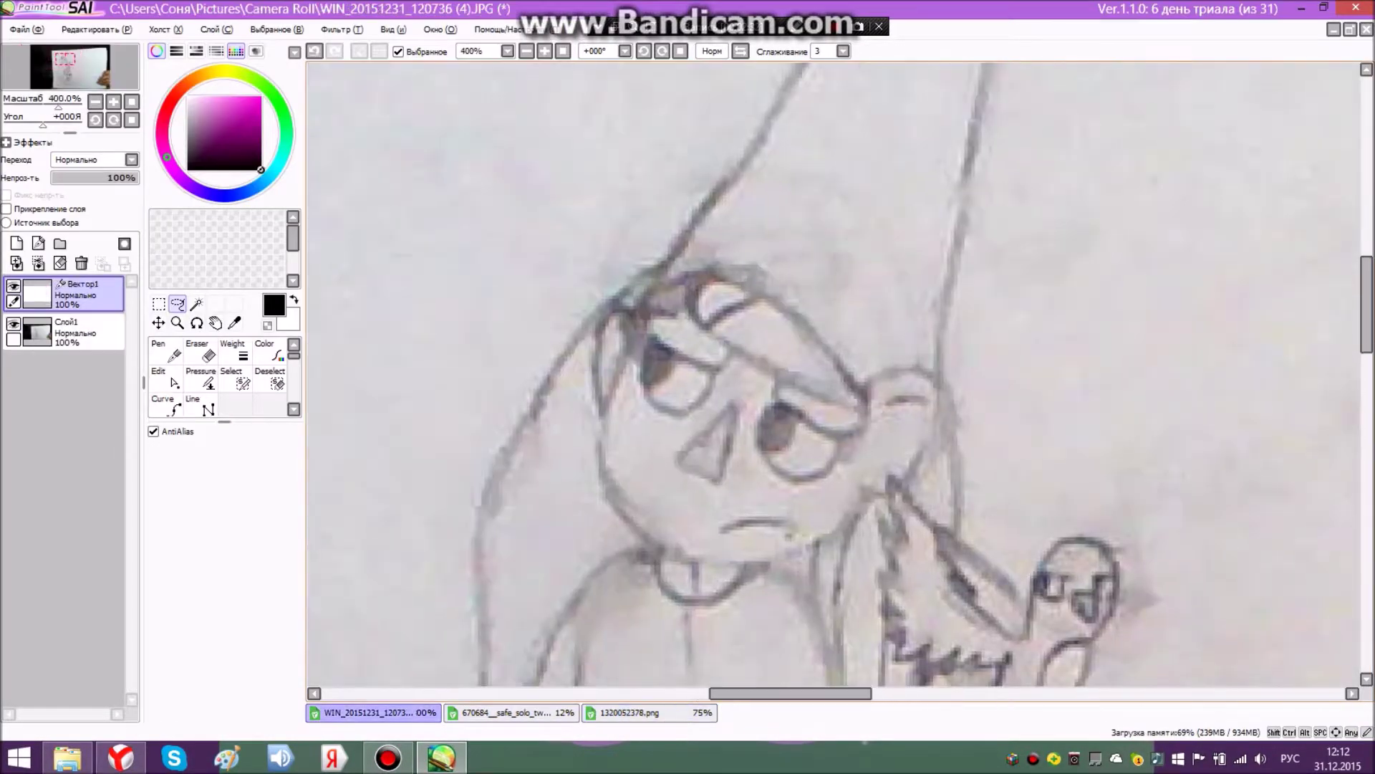
left_click(858, 396)
left_click(940, 390)
key("ctrl+z")
key("ctrl+z")
key("ctrl+z")
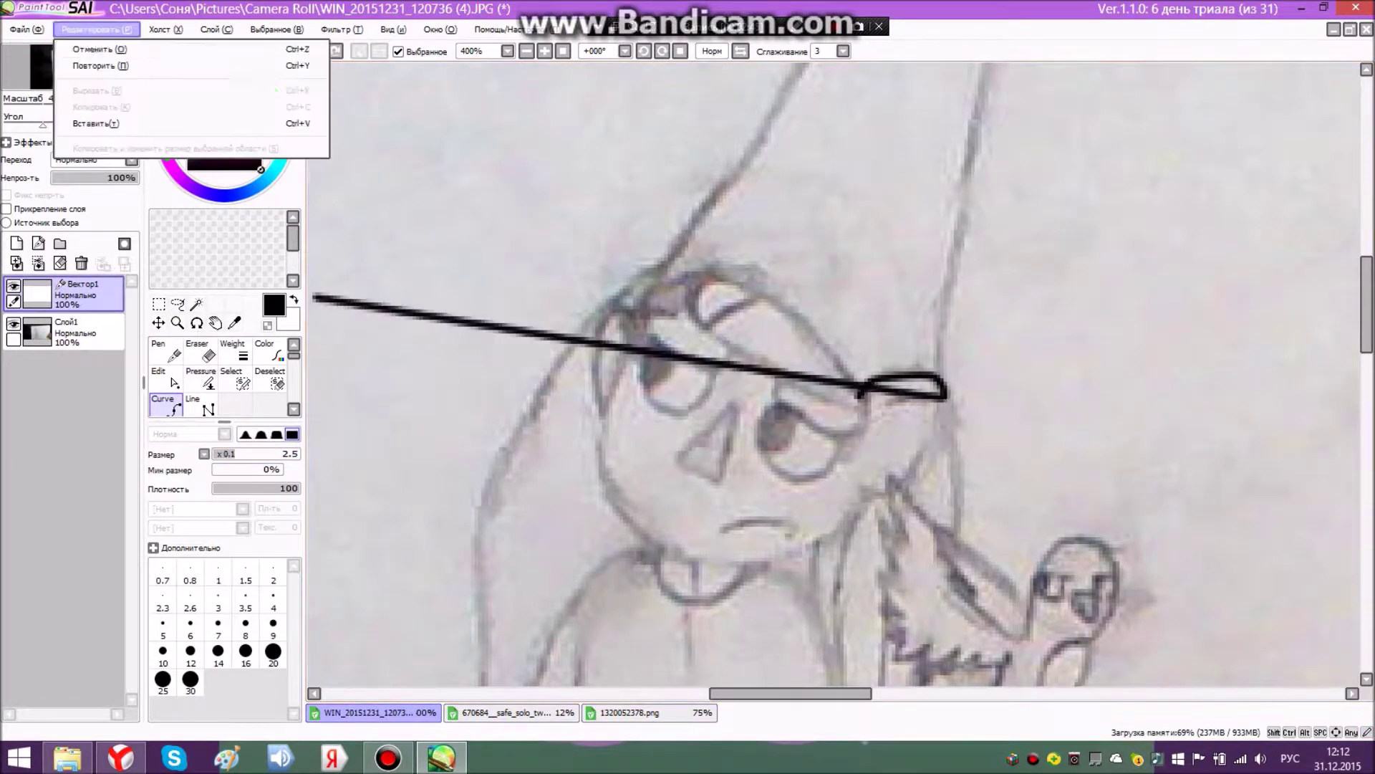
- Trace the right ear of the tall character in the pointed hat with the Curve tool
left_click(888, 374)
left_click(939, 380)
left_click(902, 481)
key("Escape")
- Trace the tall character's face outline from the right ear around the chin and up to the left temple
left_click_drag(1366, 297, 1366, 325)
left_click(882, 323)
left_click(862, 326)
left_click(843, 358)
left_click(752, 390)
left_click(649, 371)
left_click(600, 286)
left_click(656, 150)
- Trace the tall character's left ear and the inner fold lines of both ears
left_click(603, 236)
left_click(599, 172)
left_click(613, 154)
left_click(639, 184)
left_click(880, 235)
left_click(923, 225)
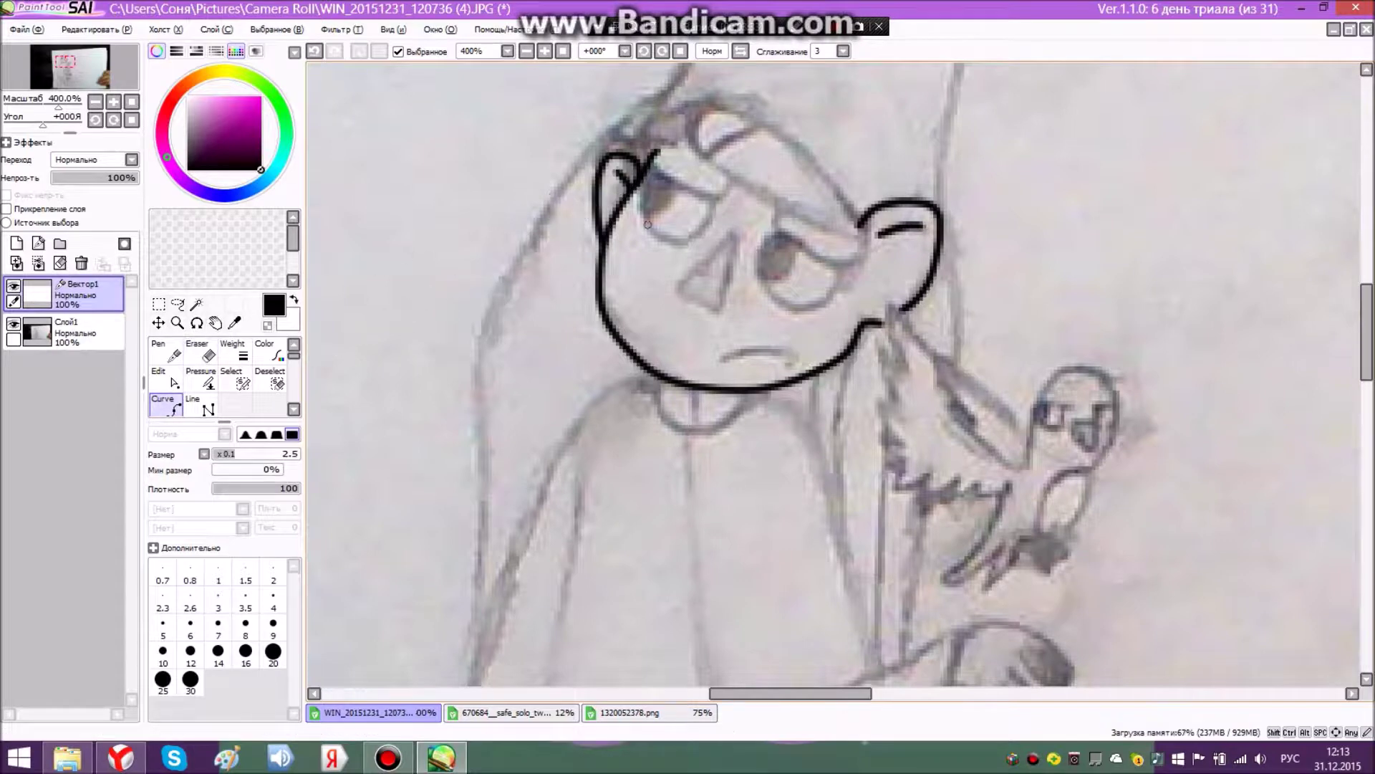
- Trace the upper lid and round outline of the tall character's left eye
left_click(645, 171)
left_click(717, 195)
left_click(709, 229)
left_click(675, 244)
left_click(639, 221)
- Draw the lashes at the outer corner of the left eye and outline its pupil
left_click(645, 180)
left_click(650, 167)
left_click(630, 177)
left_click(636, 186)
left_click(165, 403)
left_click(676, 189)
left_click(643, 218)
- Trace the upper lid and round lower outline of the tall character's right eye
left_click(166, 403)
left_click(774, 213)
left_click(817, 258)
left_click(860, 266)
left_click(166, 403)
left_click(776, 233)
left_click(758, 268)
left_click(801, 310)
left_click(841, 275)
- Draw short lashes at the outer corner of the right eye with separate curves
left_click(200, 351)
left_click(165, 403)
left_click(200, 351)
left_click(165, 403)
left_click(839, 293)
left_click(855, 293)
left_click(201, 351)
- Trace the triangular nose as a closed shape and adjust its lower corner point
left_click(165, 403)
left_click(734, 234)
left_click(723, 311)
left_click(734, 234)
left_click(166, 377)
left_click_drag(724, 309, 723, 312)
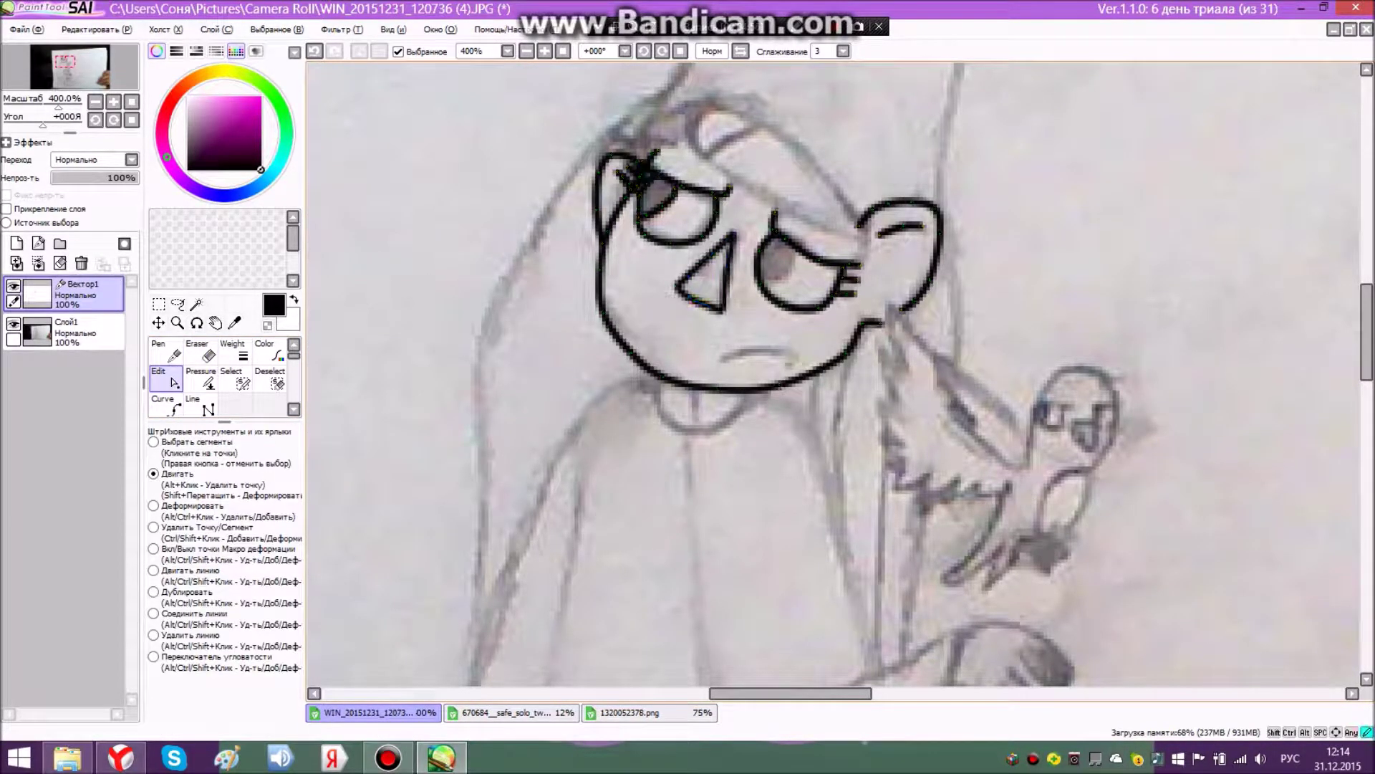
- Trace the frowning mouth with a single arched curve
left_click(166, 404)
left_click(725, 360)
left_click(791, 352)
left_click(201, 350)
- Outline the pupil inside the right eye
left_click(165, 404)
left_click(797, 254)
left_click(201, 350)
- Add a short crease stroke at the right corner of the mouth
left_click(165, 403)
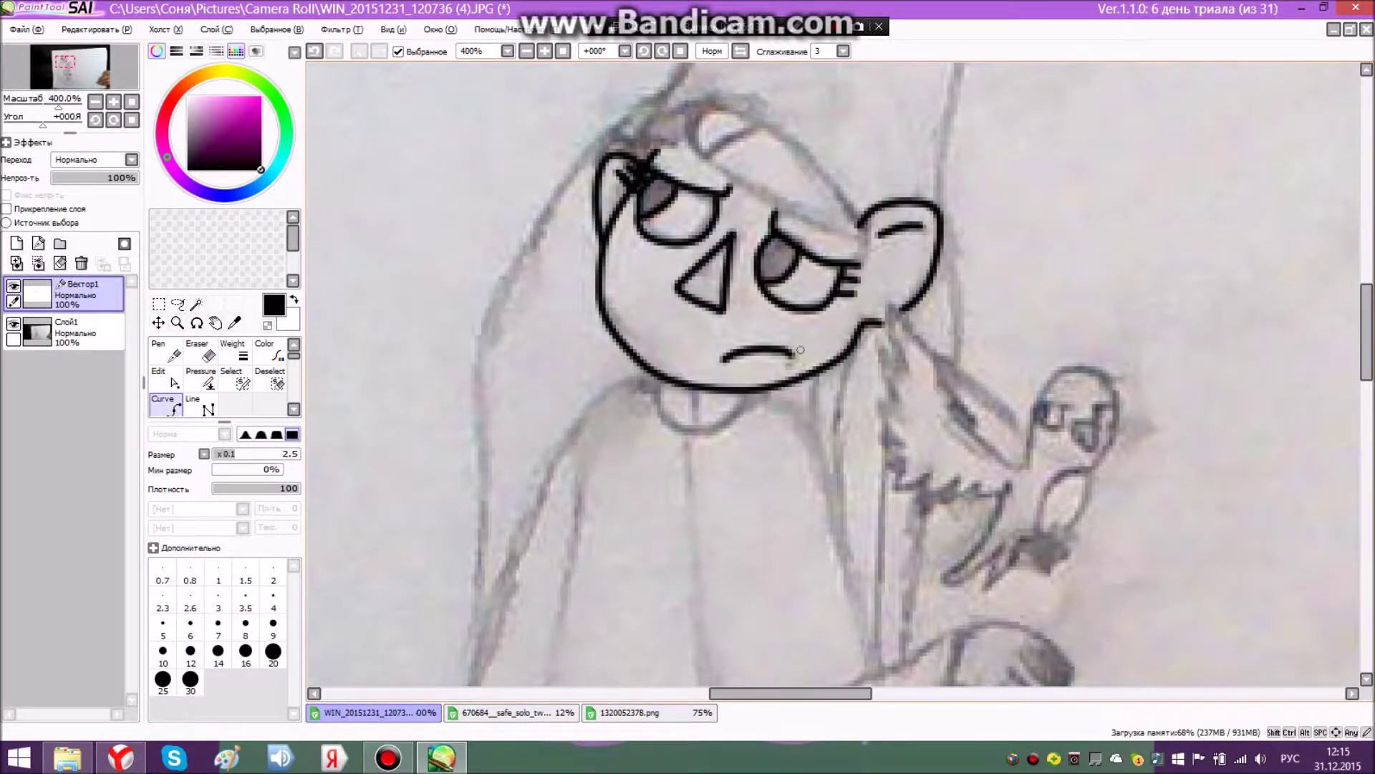
left_click(801, 351)
left_click(791, 363)
left_click(201, 351)
- Trace the lower edge of the fringe across the forehead to the right ear
left_click_drag(488, 291, 460, 342)
left_click(166, 403)
left_click(831, 275)
left_click(841, 303)
left_click(667, 207)
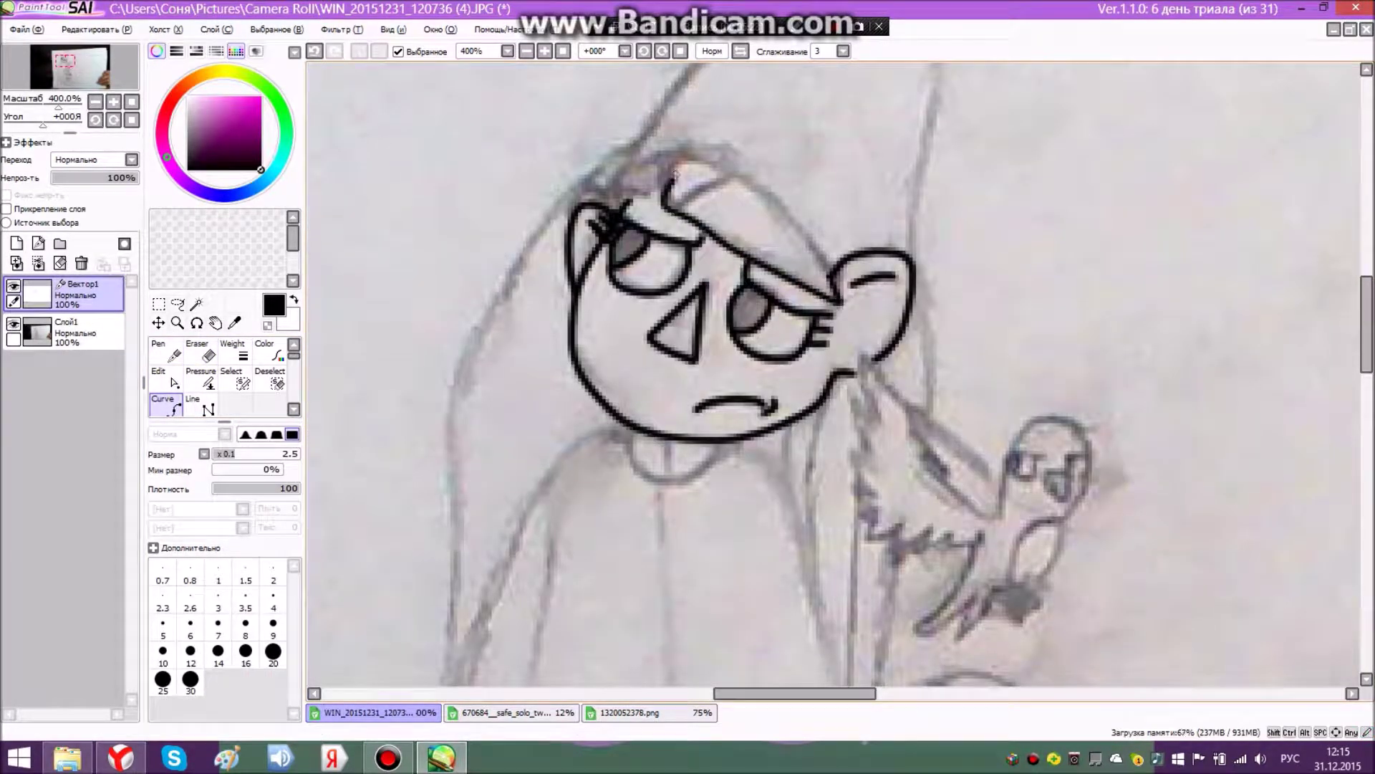
- Draw the hair strands at the top of the fringe, beneath the hat
left_click(641, 163)
left_click(165, 404)
left_click(734, 173)
left_click(672, 209)
left_click(165, 403)
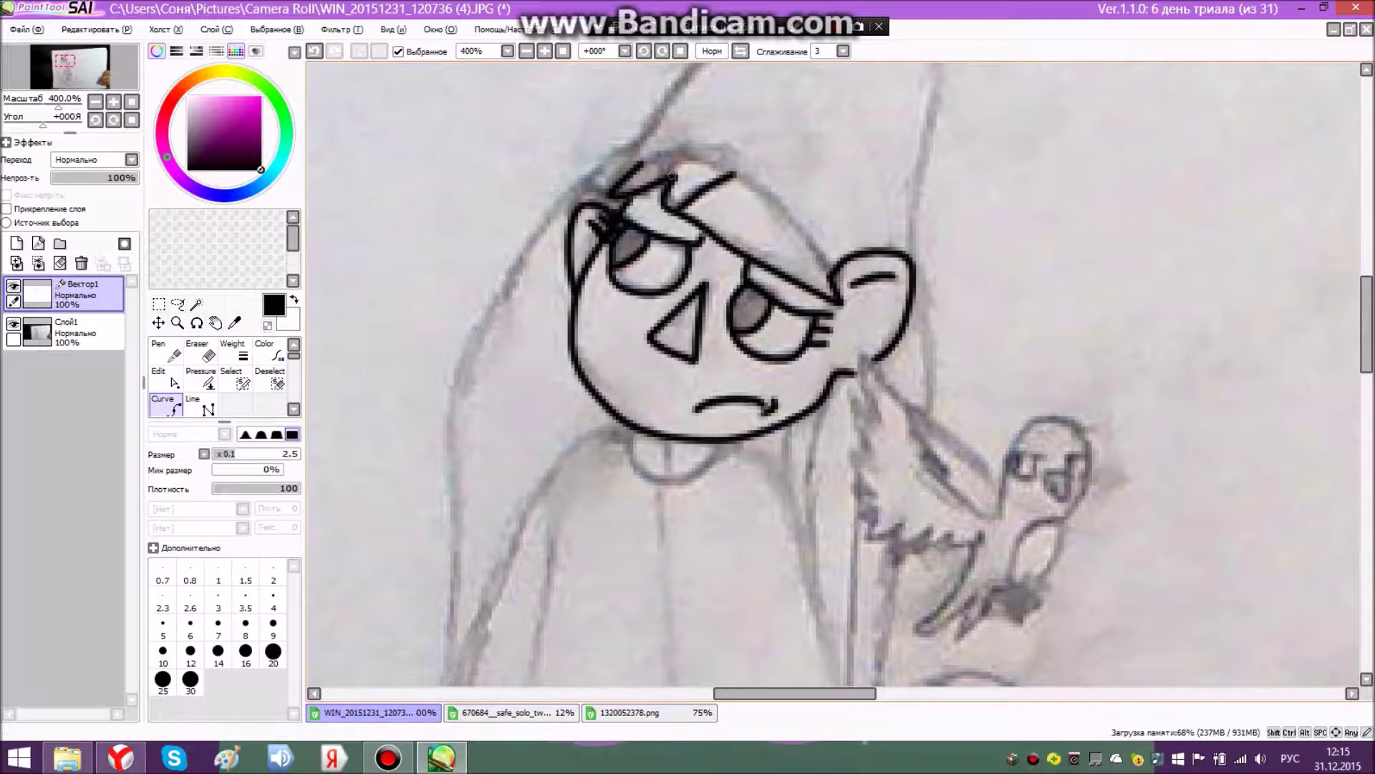
left_click(705, 167)
left_click(616, 195)
- Trace the left edge of the pointed hat up to a tip above the paper's edge
left_click(165, 403)
scroll(595, 122, "up", 5)
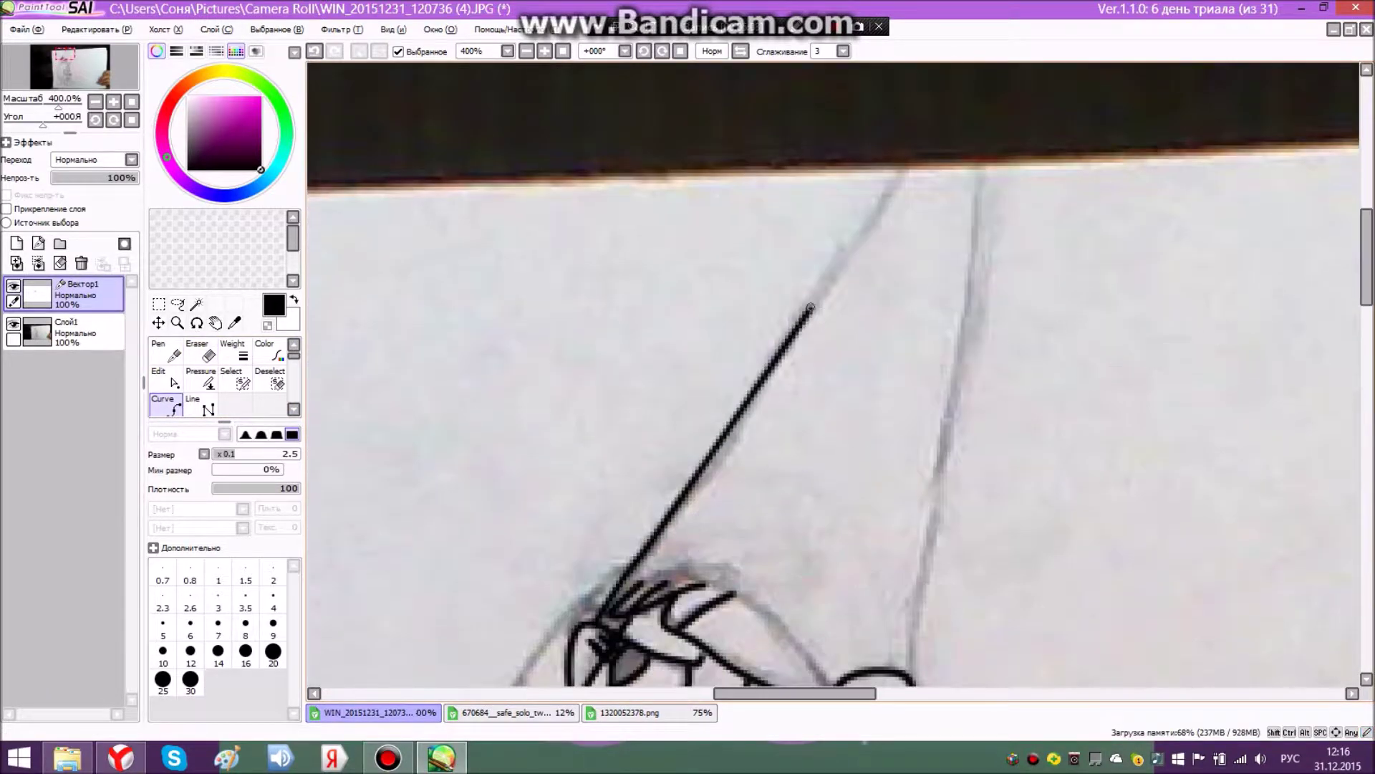
left_click(973, 75)
- Trace the right edge of the pointed hat from the ear up to the tip
left_click(165, 403)
left_click(913, 676)
scroll(972, 220, "up", 3)
double_click(980, 278)
- Trace the crown of the hair from the hat to the right ear and check the linework with the sketch layer hidden
left_click(165, 377)
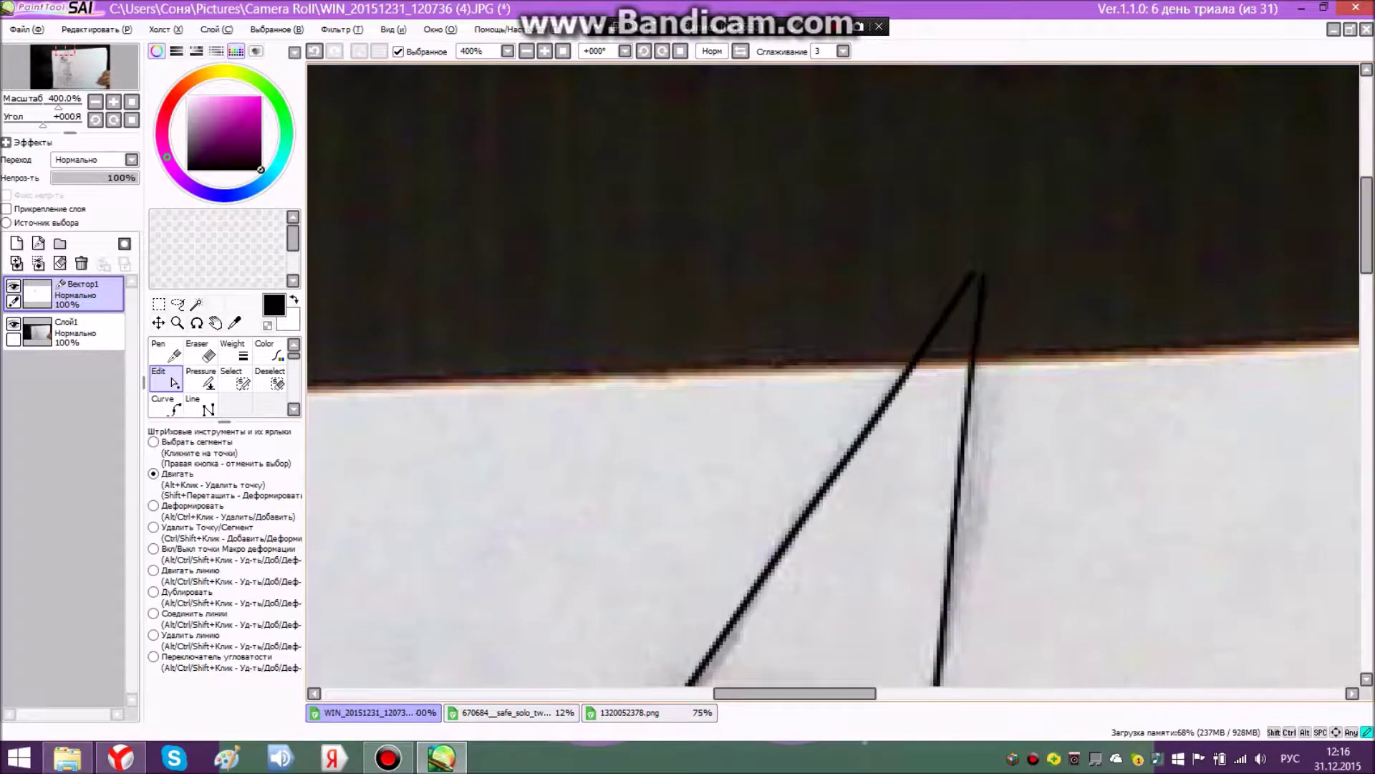
left_click_drag(401, 646, 587, 104)
left_click(166, 404)
left_click(814, 248)
left_click(897, 246)
double_click(1027, 369)
left_click(200, 351)
left_click(13, 325)
left_click(13, 325)
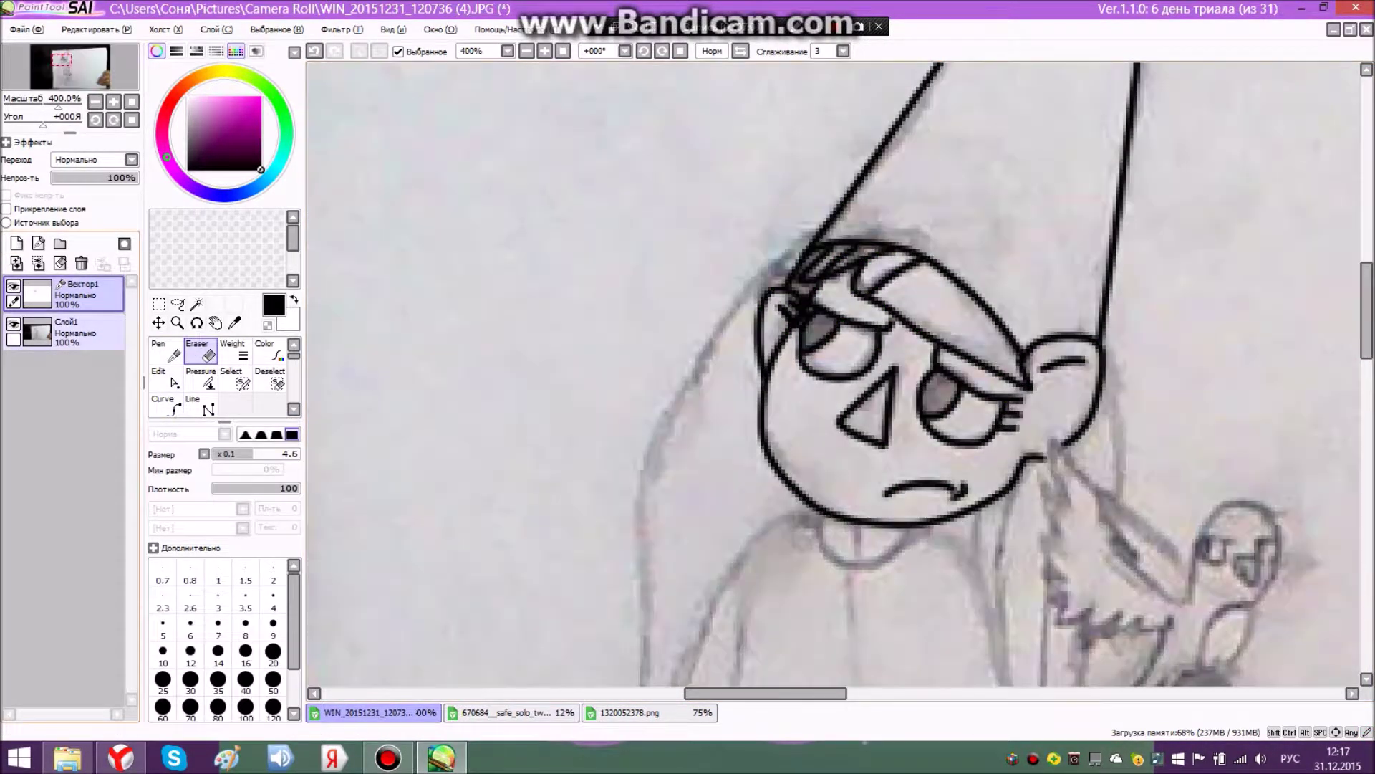
- Trace the long outer edge falling from the hat down the tall character's left side
left_click_drag(788, 694, 758, 693)
left_click_drag(1367, 311, 1367, 312)
left_click_drag(58, 61, 62, 64)
left_click(165, 405)
left_click(849, 70)
left_click(690, 265)
left_click(670, 423)
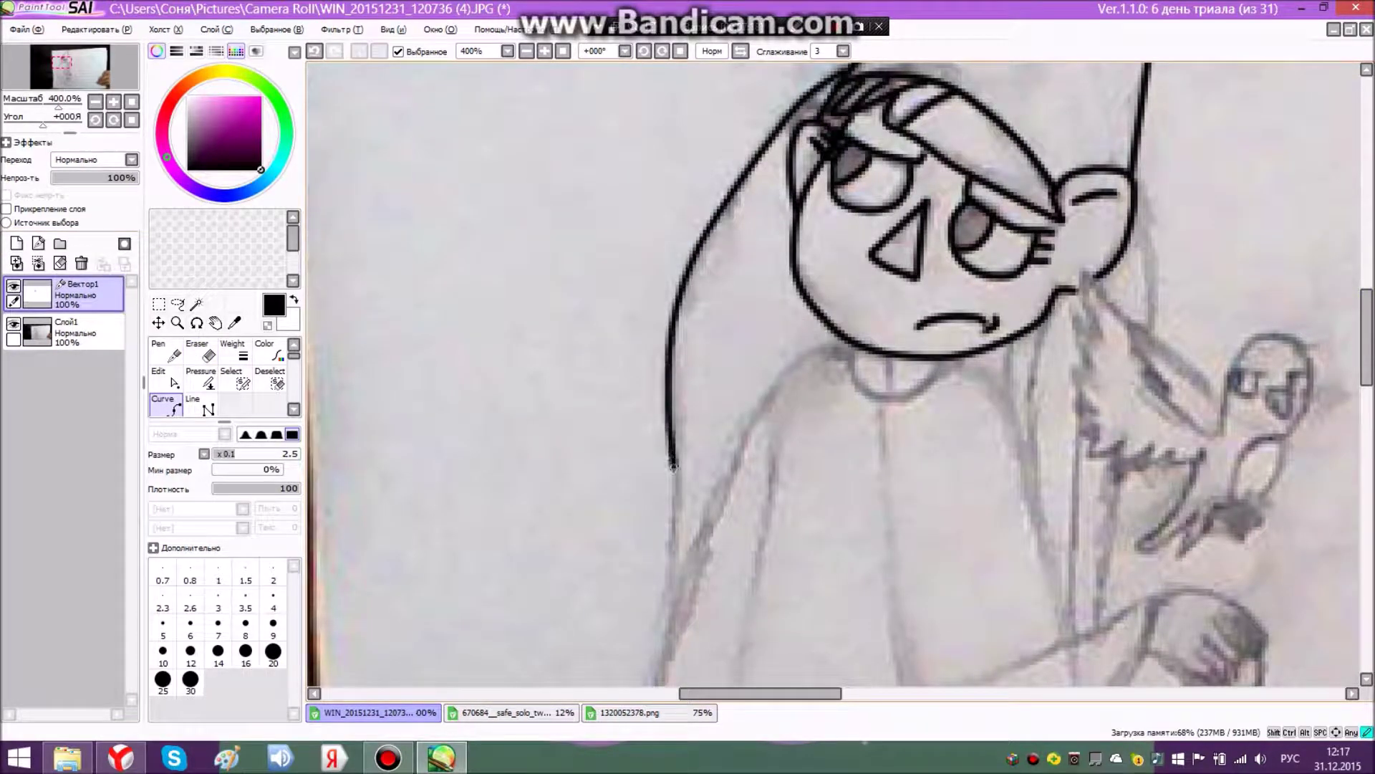
double_click(680, 601)
left_click(200, 350)
- Trace the outer edge behind the right ear in two pieces, above and below the bird's wing
left_click(165, 405)
left_click(1141, 180)
double_click(1149, 331)
left_click(200, 350)
left_click(166, 404)
left_click(1121, 466)
- Move the control points of the long left outer curve to reshape it
left_click(165, 377)
mouse_move(672, 331)
left_mouse_down()
mouse_move(693, 331)
mouse_move(701, 291)
left_mouse_up()
left_click_drag(703, 238, 721, 239)
left_click_drag(688, 409, 680, 408)
- Trace the straight inner edge running down from beneath the bird's wing
left_click(166, 405)
left_click(1082, 435)
double_click(1076, 641)
left_click(200, 350)
- Draw the two short inner lines descending from the right side of the jaw
left_click(166, 405)
left_click(1047, 320)
left_click(1029, 470)
left_click(200, 351)
left_click(165, 405)
left_click(1012, 341)
left_click(1002, 392)
left_click(200, 350)
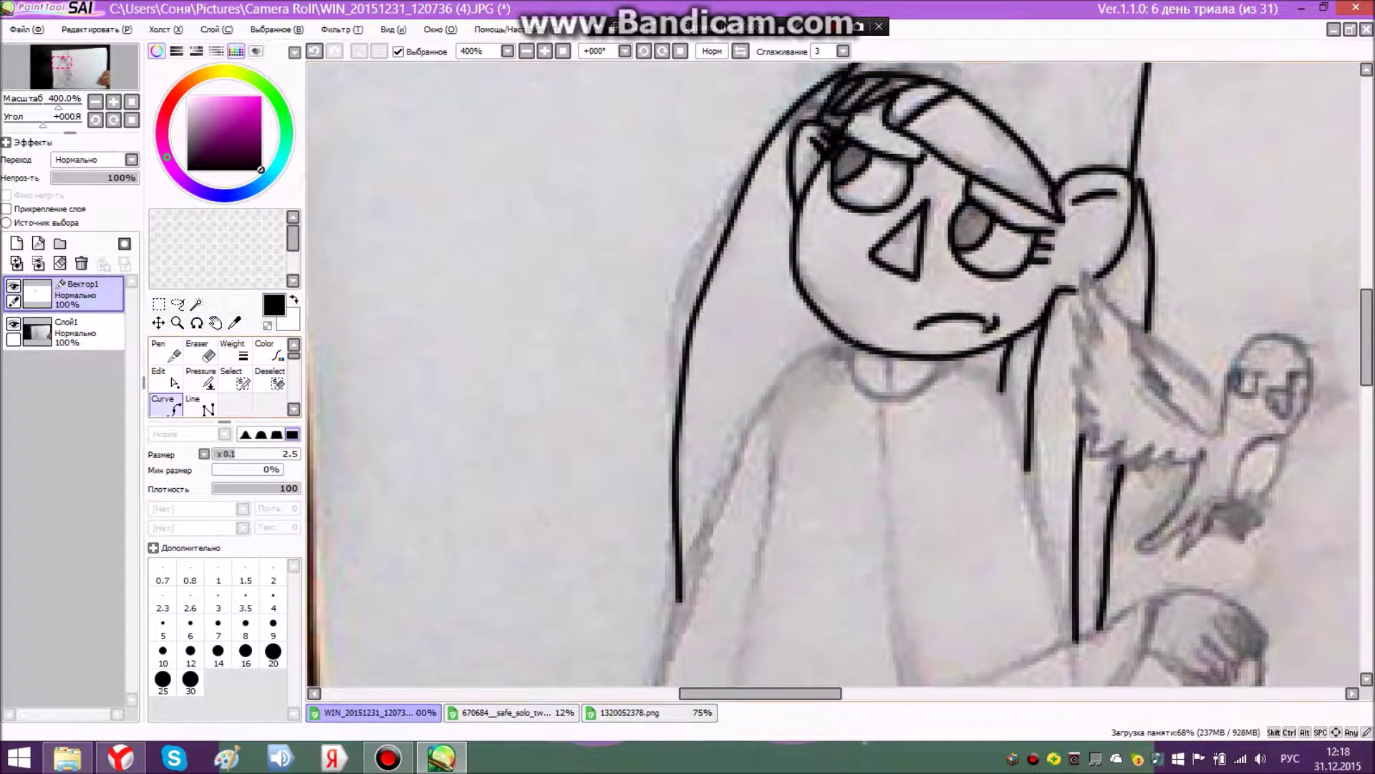
left_click(200, 350)
- Trace the robe from the neck over the left shoulder and down to its pointed hem
left_click(165, 405)
left_click(847, 347)
left_click(763, 405)
left_click_drag(1367, 337, 1367, 503)
left_click(649, 401)
left_click(618, 581)
left_click(598, 597)
left_click(567, 401)
left_click(602, 668)
- Continue the robe outline from the pointed hem up along its right edge
left_click(831, 396)
left_click(915, 272)
left_click(890, 89)
left_click(200, 350)
- Trace the second robe edge on the right, running down past the small girl's hand
left_click(165, 405)
scroll(940, 224, "down", 4)
scroll(949, 136, "up", 3)
left_click(885, 459)
left_click(899, 553)
left_click(902, 621)
scroll(1295, 580, "down", 4)
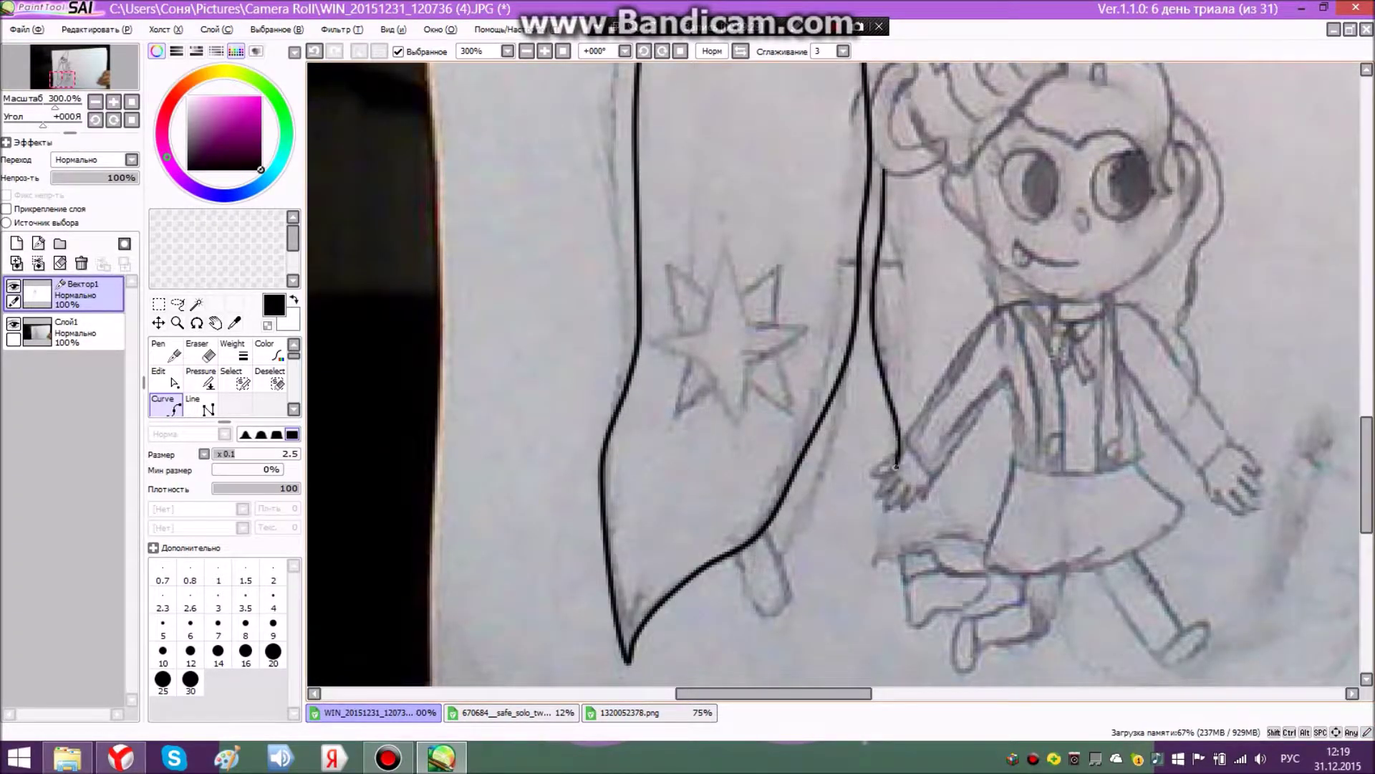
scroll(713, 390, "up", 2)
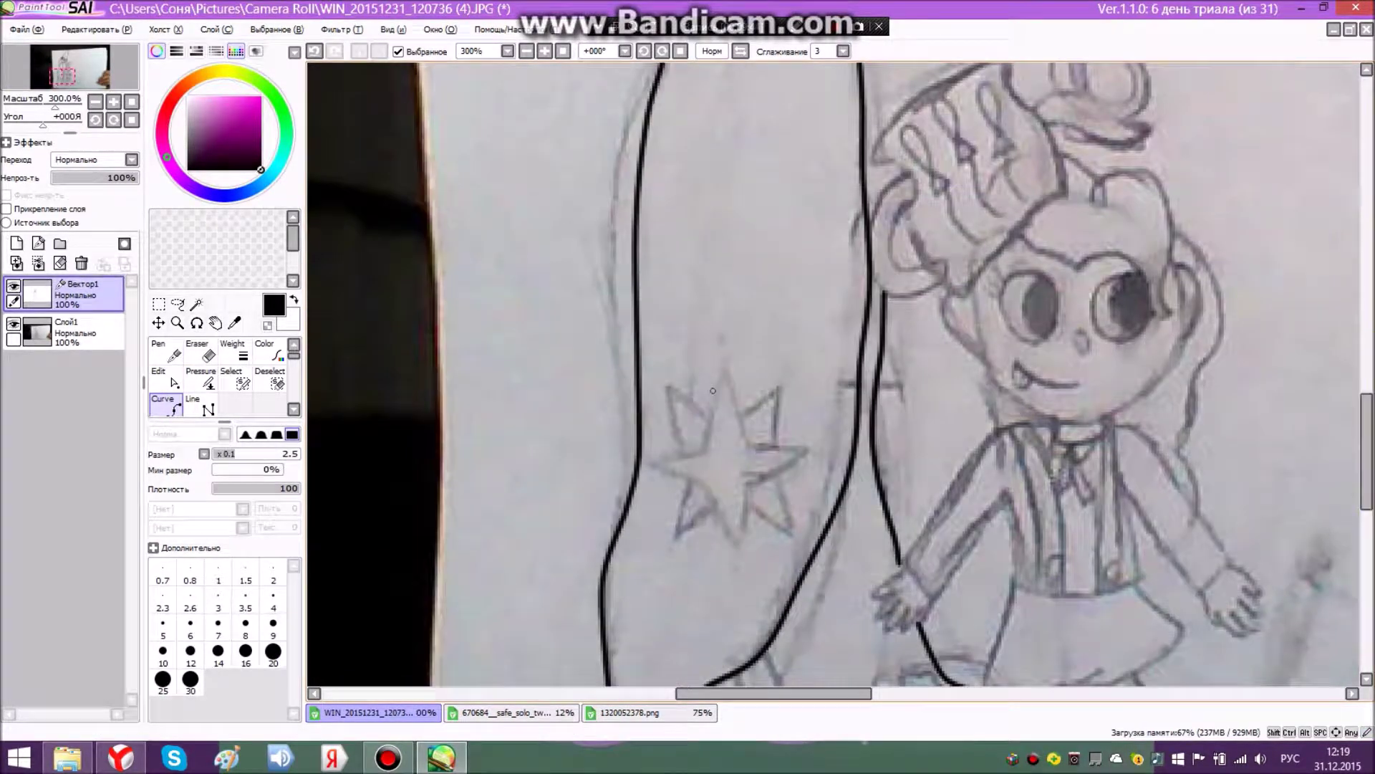
- Trace the large four-pointed star on the lower part of the robe with the Curve tool
left_click(712, 487)
left_click(650, 465)
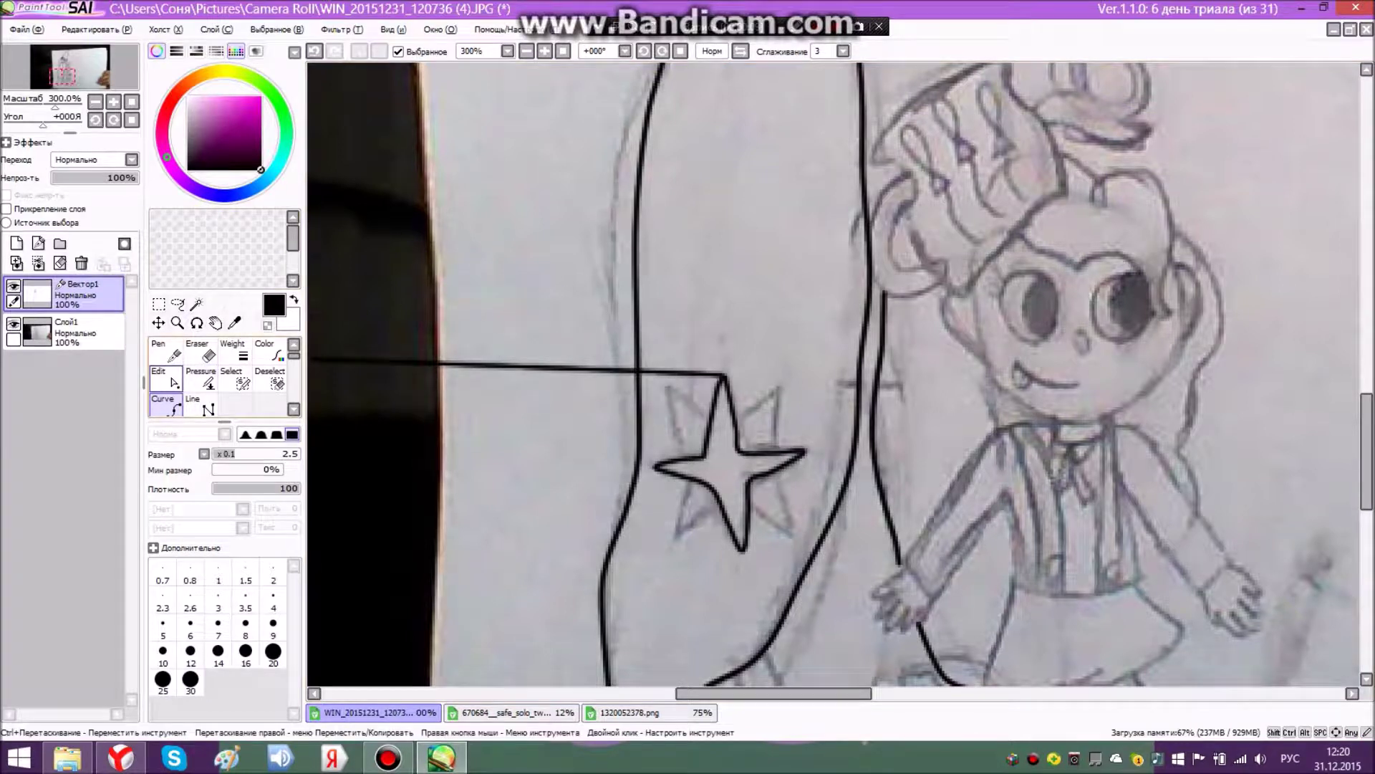
left_click(200, 377)
left_click(201, 349)
- Trace the star's two small diagonal rays on its left side, above and below the long horizontal point
left_click(166, 405)
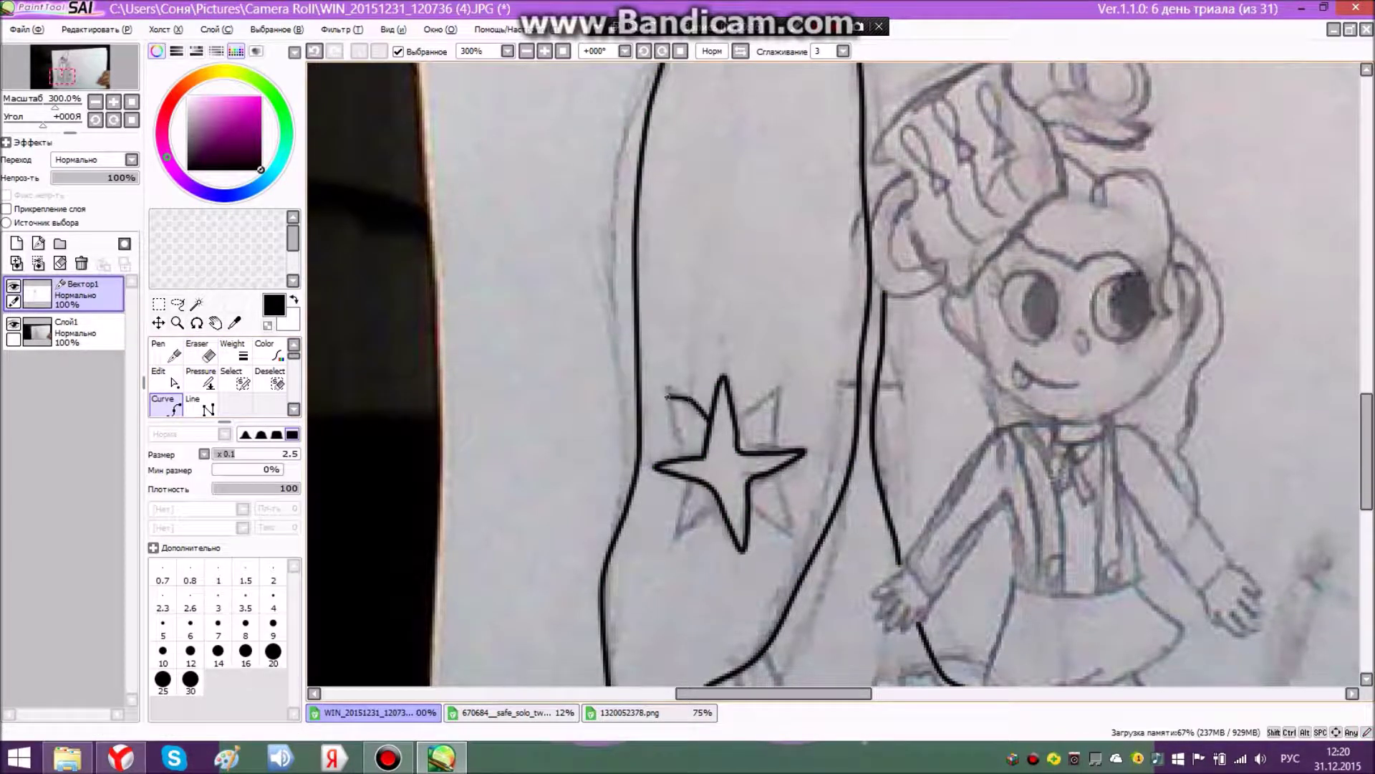
left_click(680, 456)
left_click(200, 351)
left_click(165, 405)
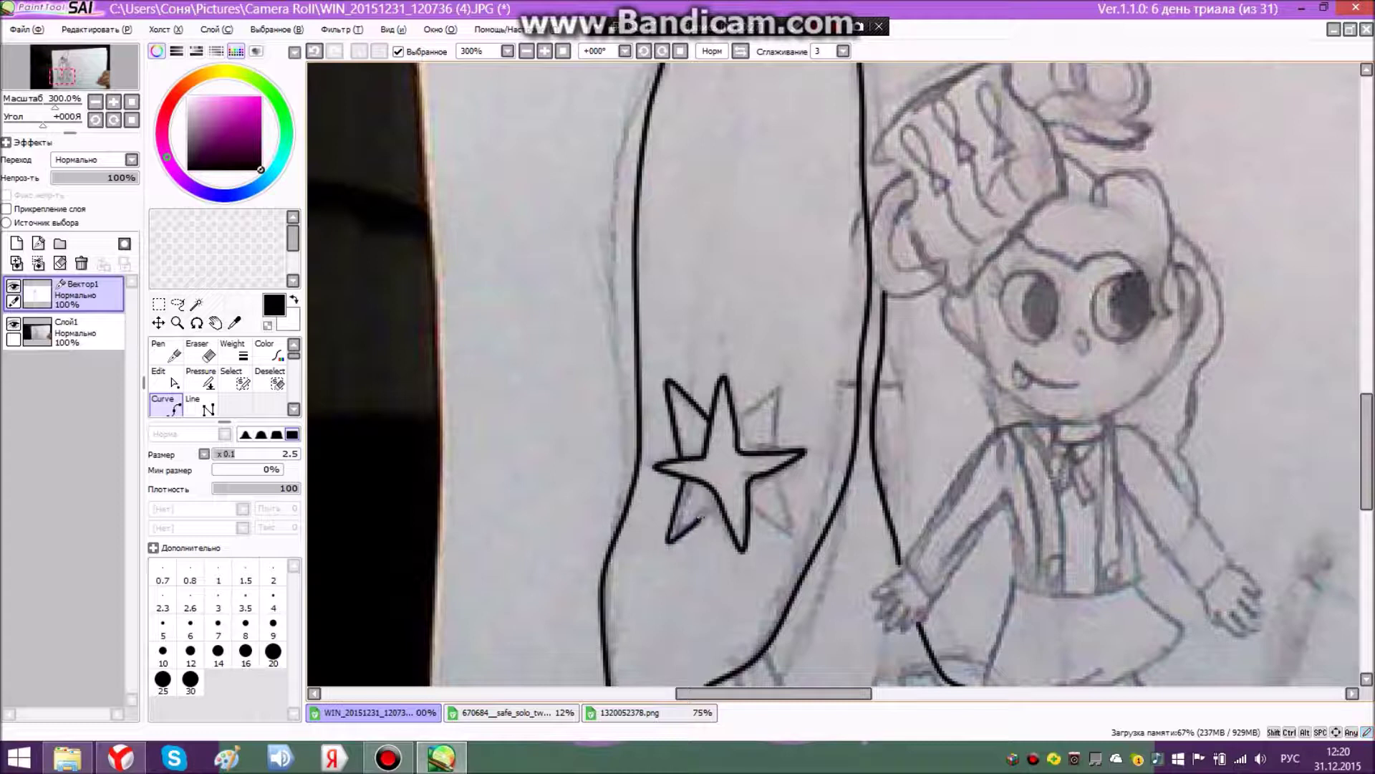
left_click(201, 351)
- Trace the star's two small diagonal rays on its right side, completing the eight-pointed emblem
left_click(165, 405)
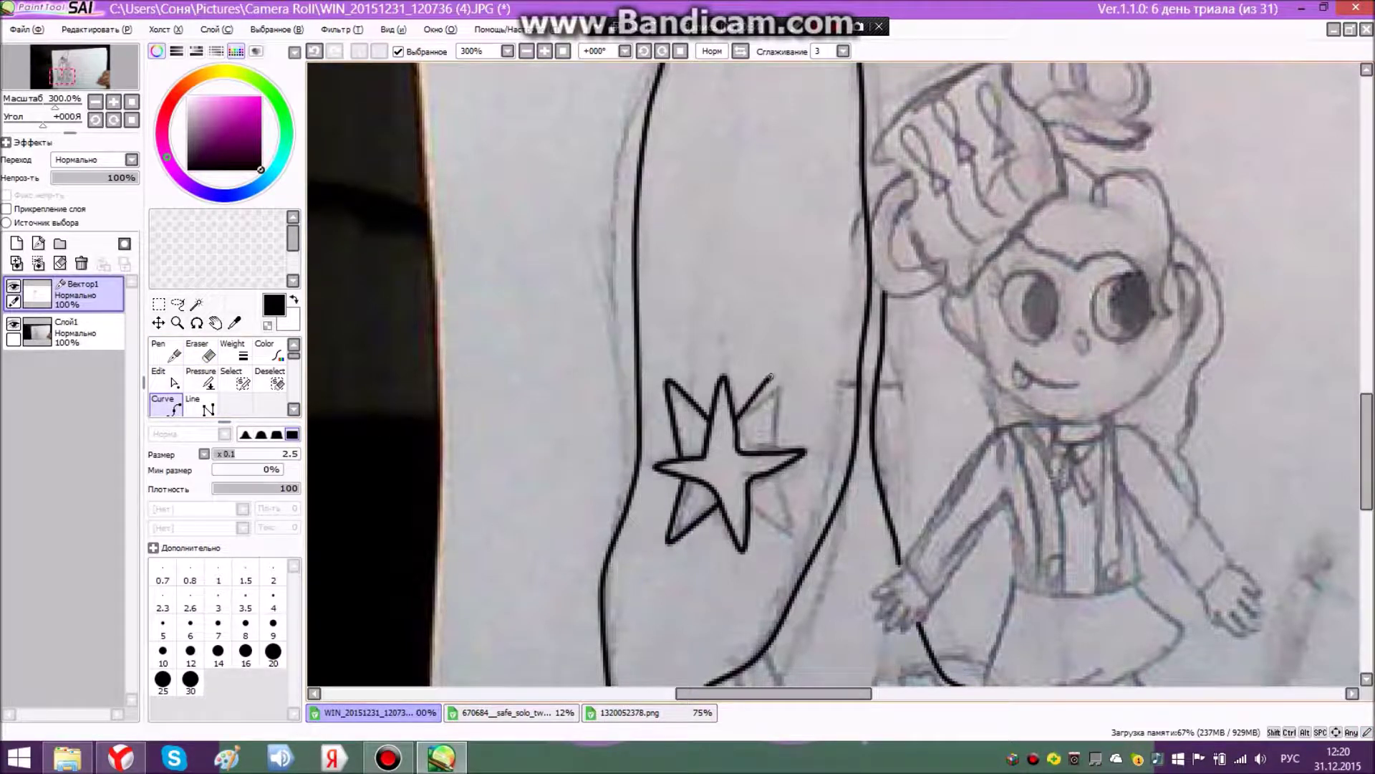
left_click(769, 456)
key("Return")
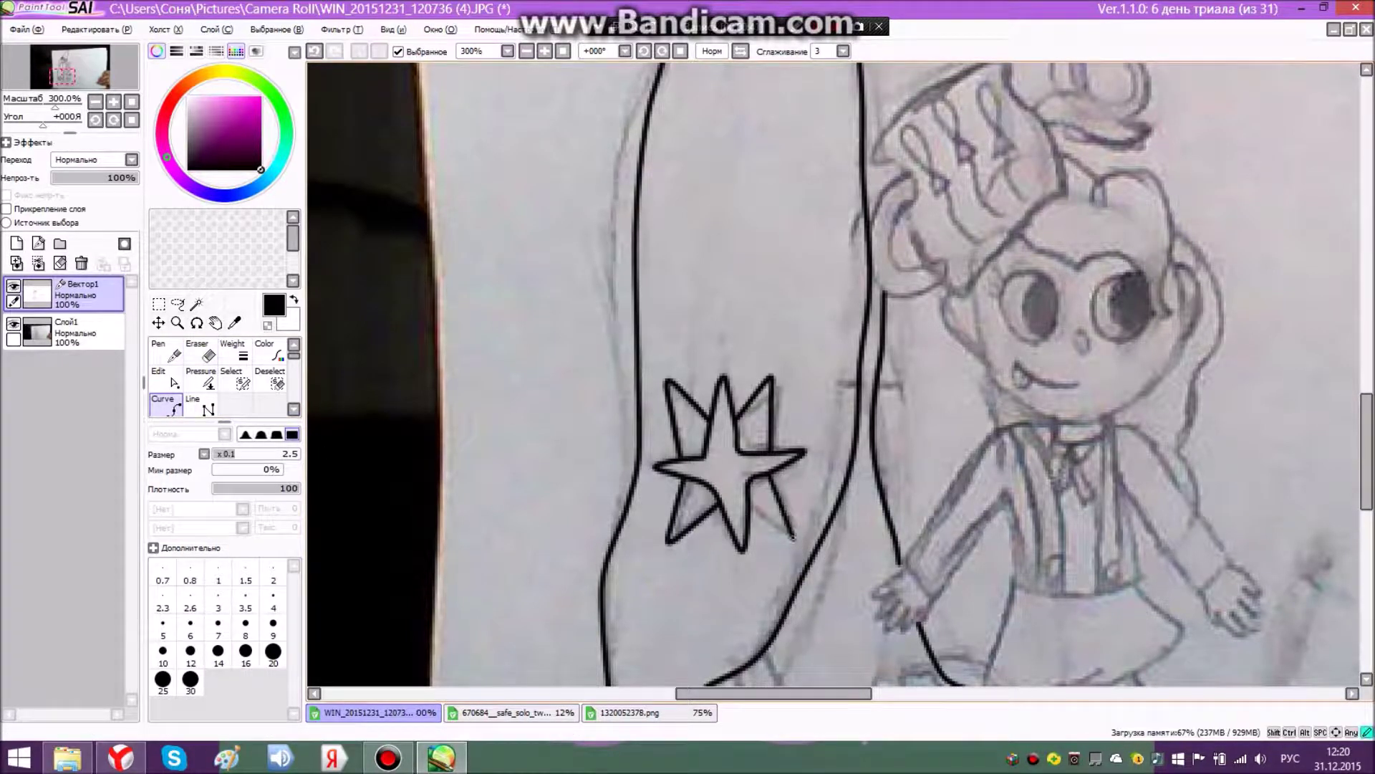
left_click(201, 352)
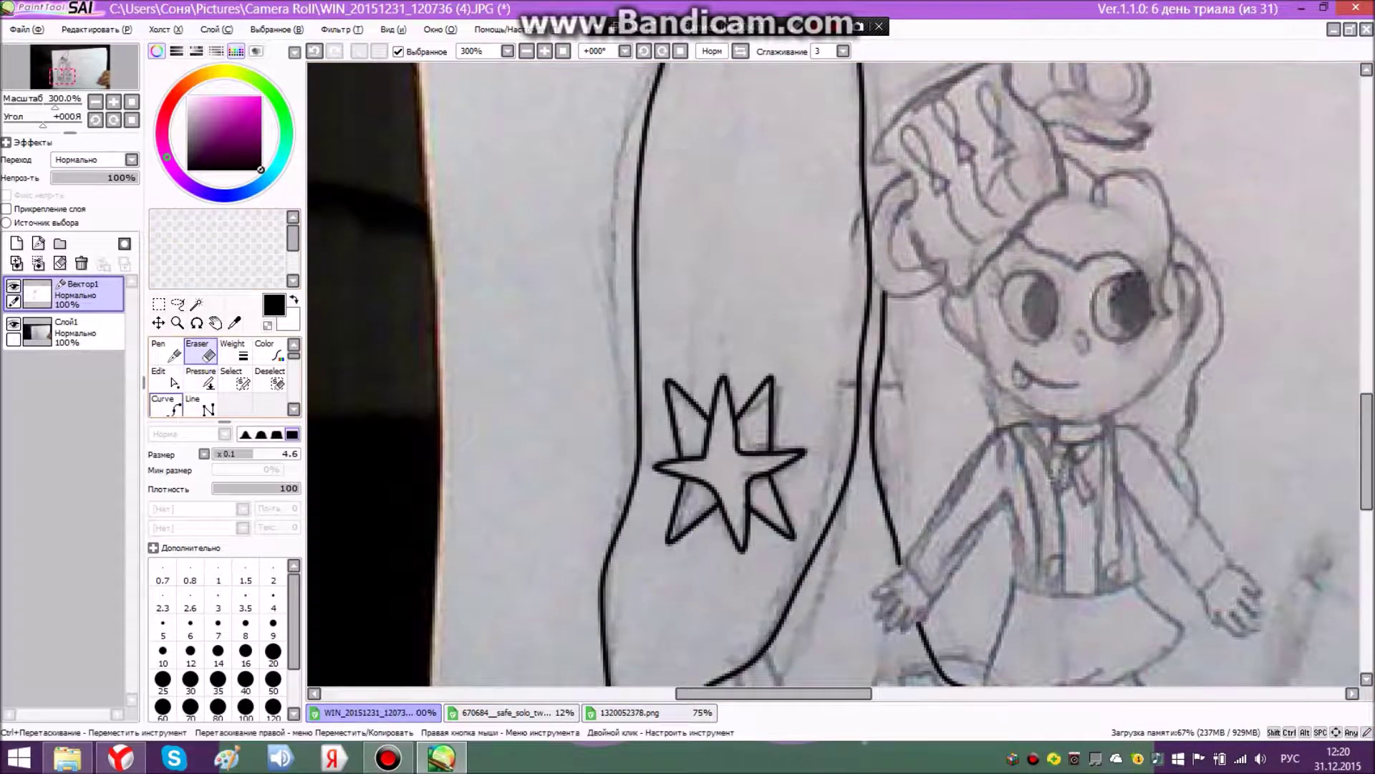
- Trace the robe's right shoulder line down to the sleeve of the raised arm, closing it against the hair strand
left_click(165, 405)
mouse_move(780, 693)
left_mouse_down()
mouse_move(849, 693)
mouse_move(811, 693)
left_mouse_up()
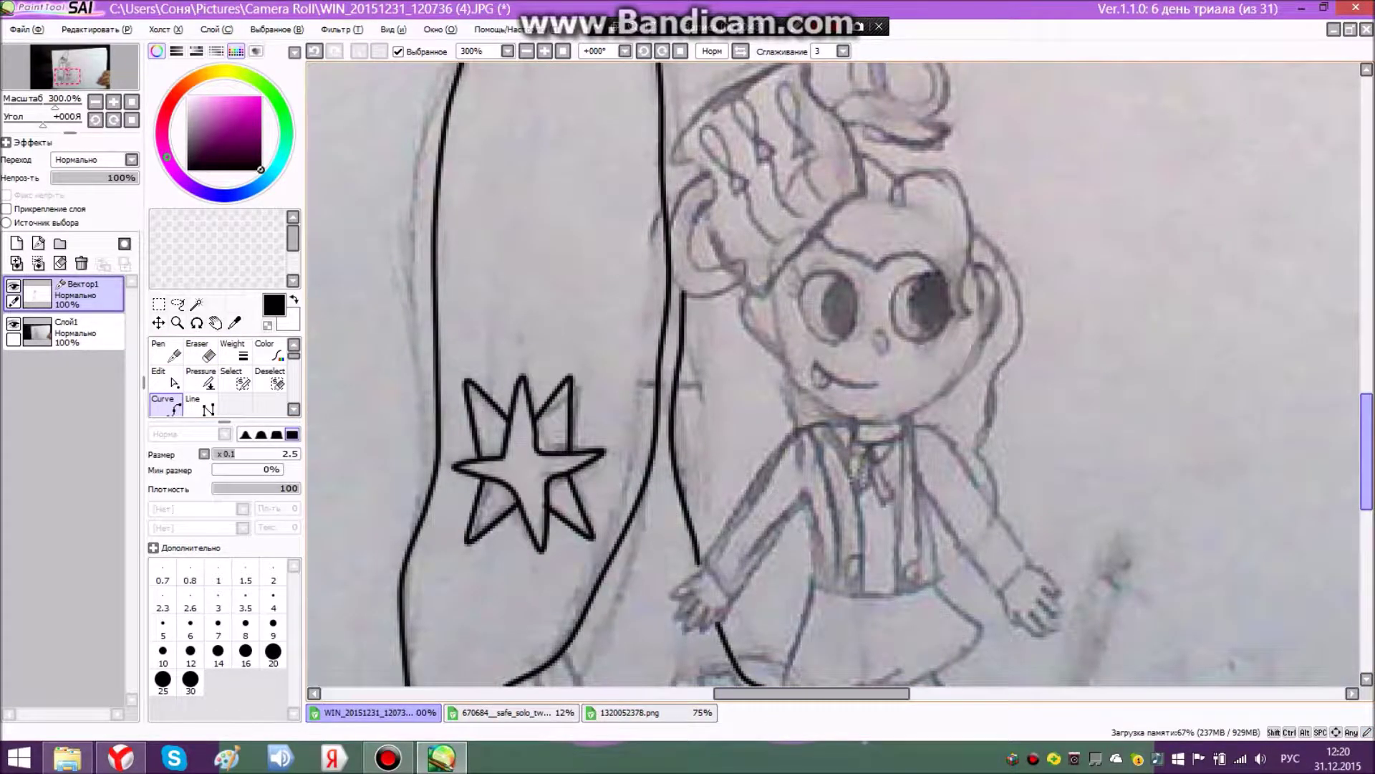
scroll(834, 375, "up", 5)
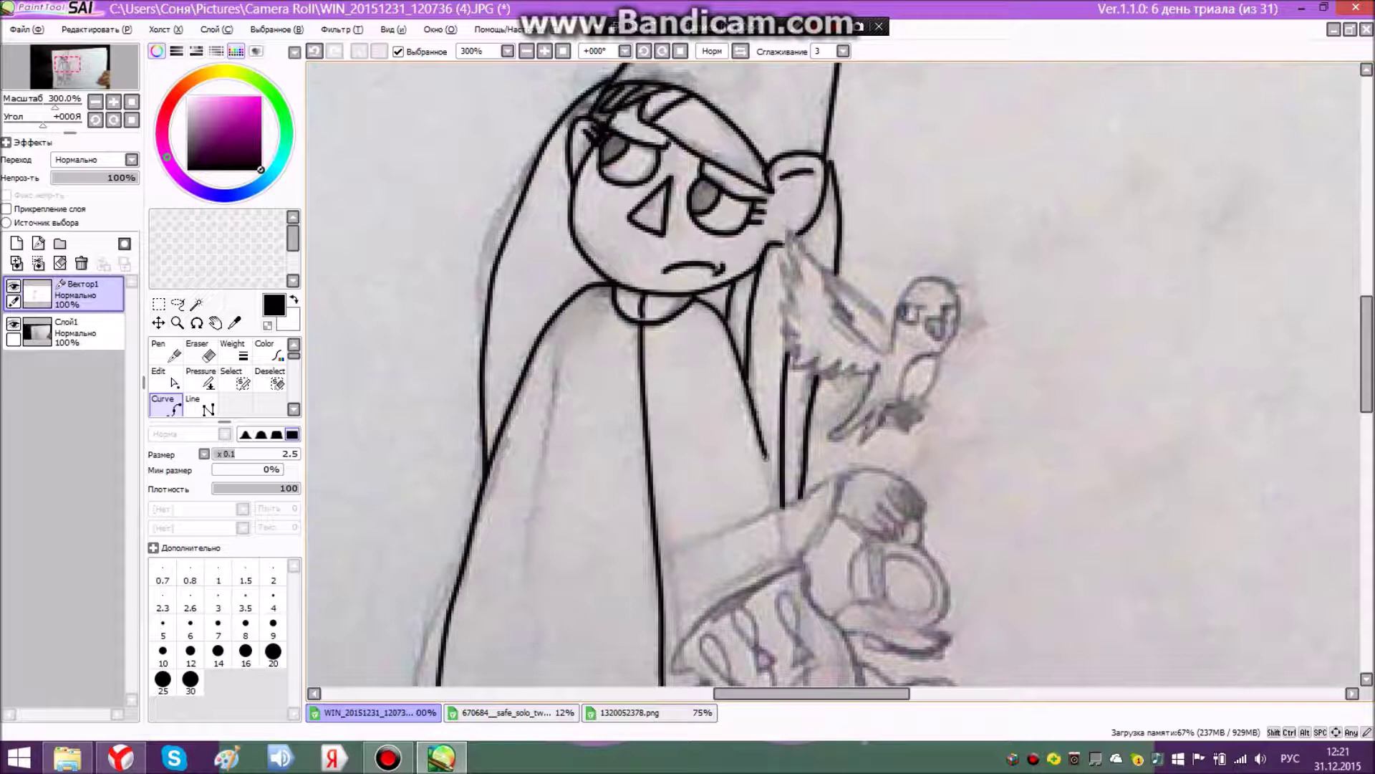
left_click(201, 351)
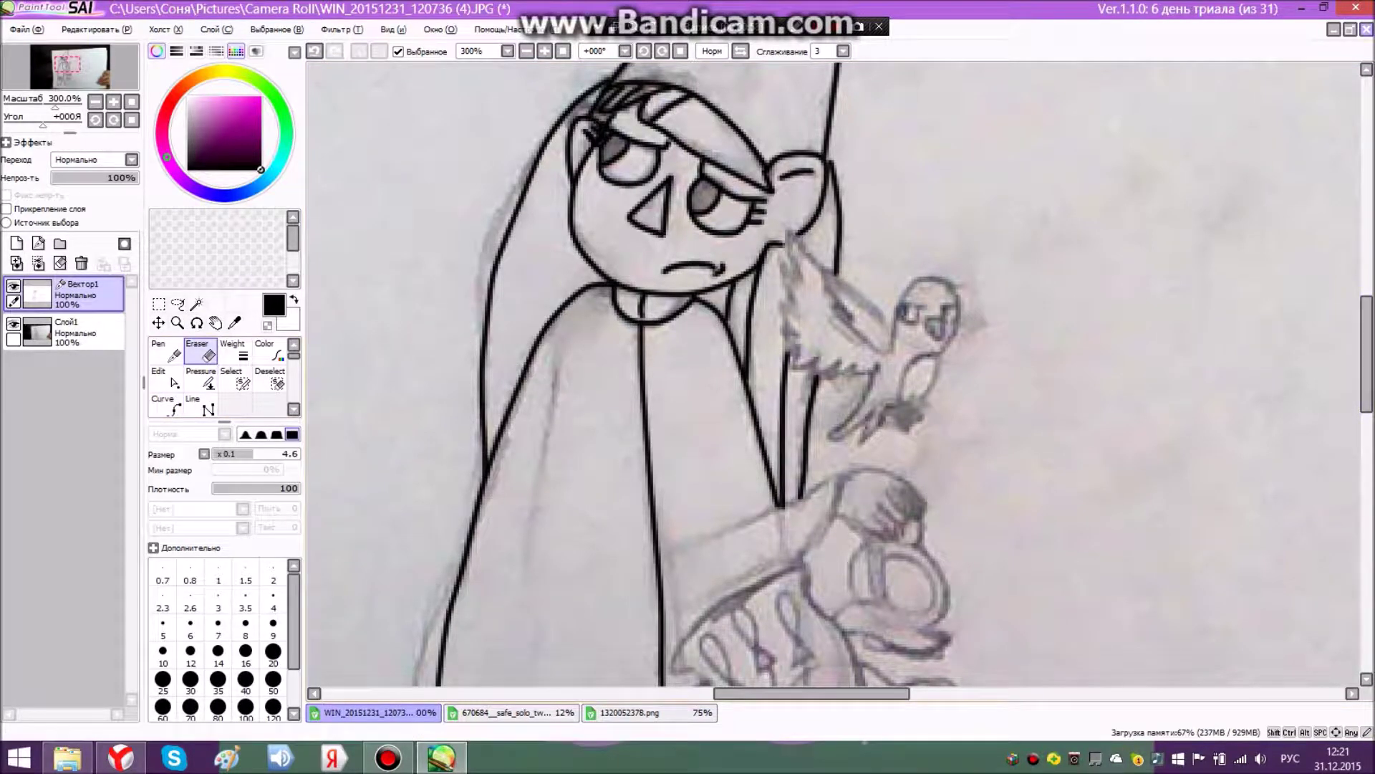
- Draw a short horizontal line connecting the two robe edges beside the small girl's face
left_click(167, 406)
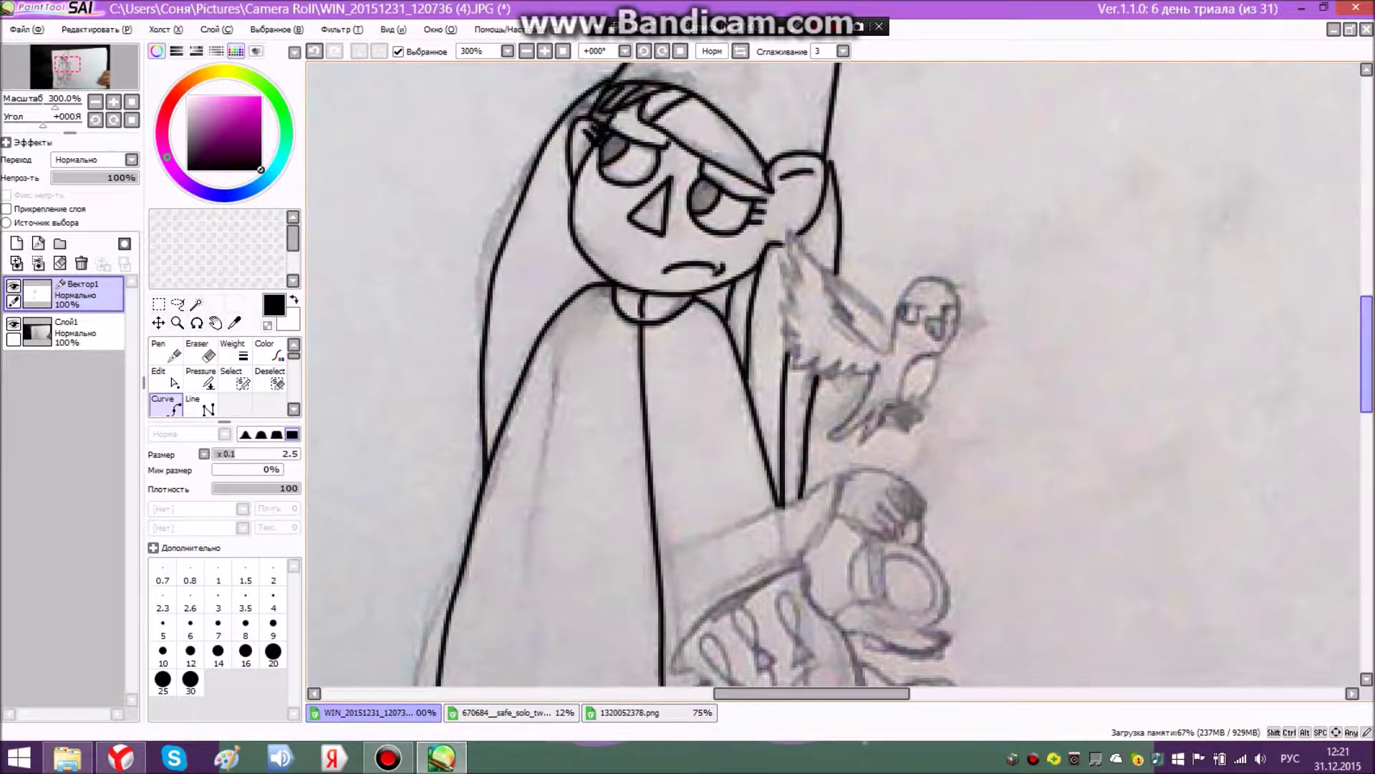
scroll(559, 419, "down", 4)
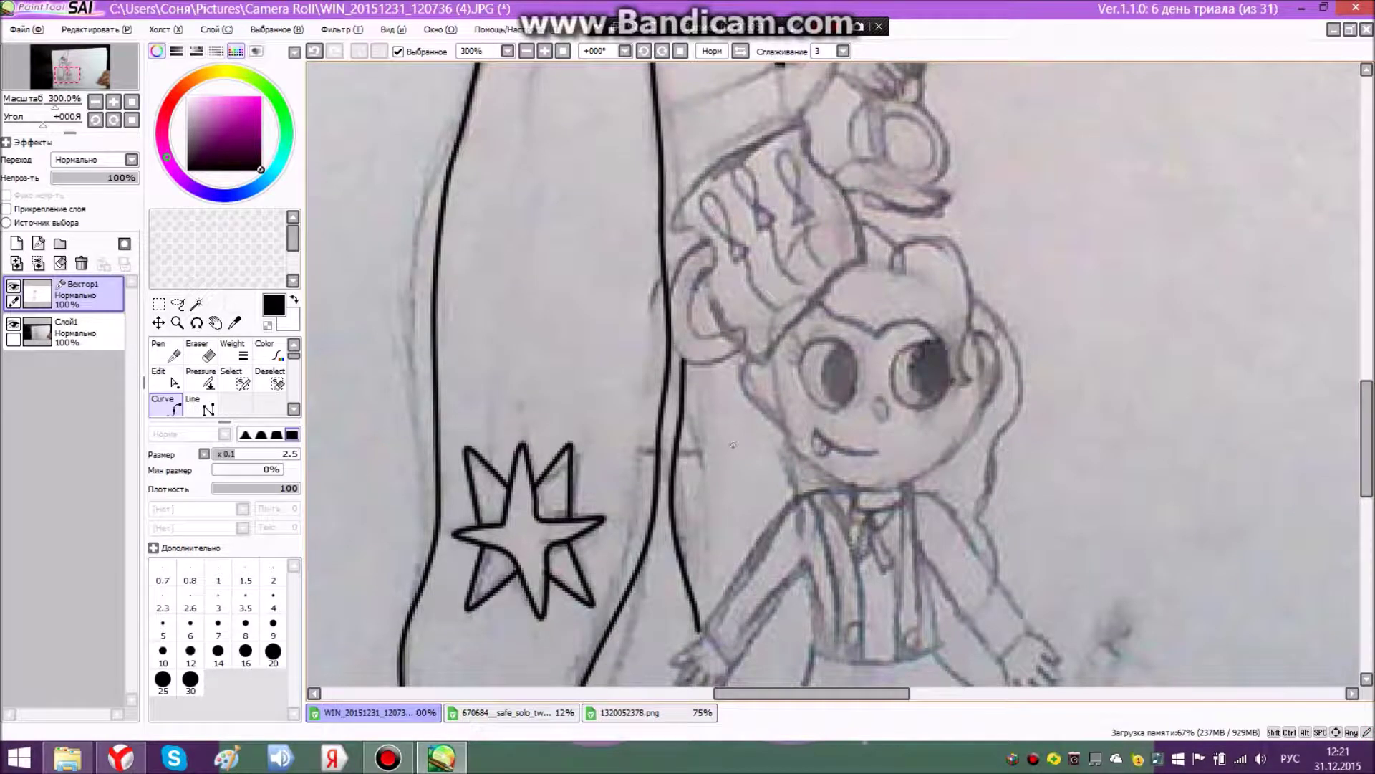
scroll(733, 445, "down", 3)
left_click(658, 360)
left_click(201, 351)
- Draw a short slanted line from the robe's front edge down to the start of the raised sleeve
left_click(167, 406)
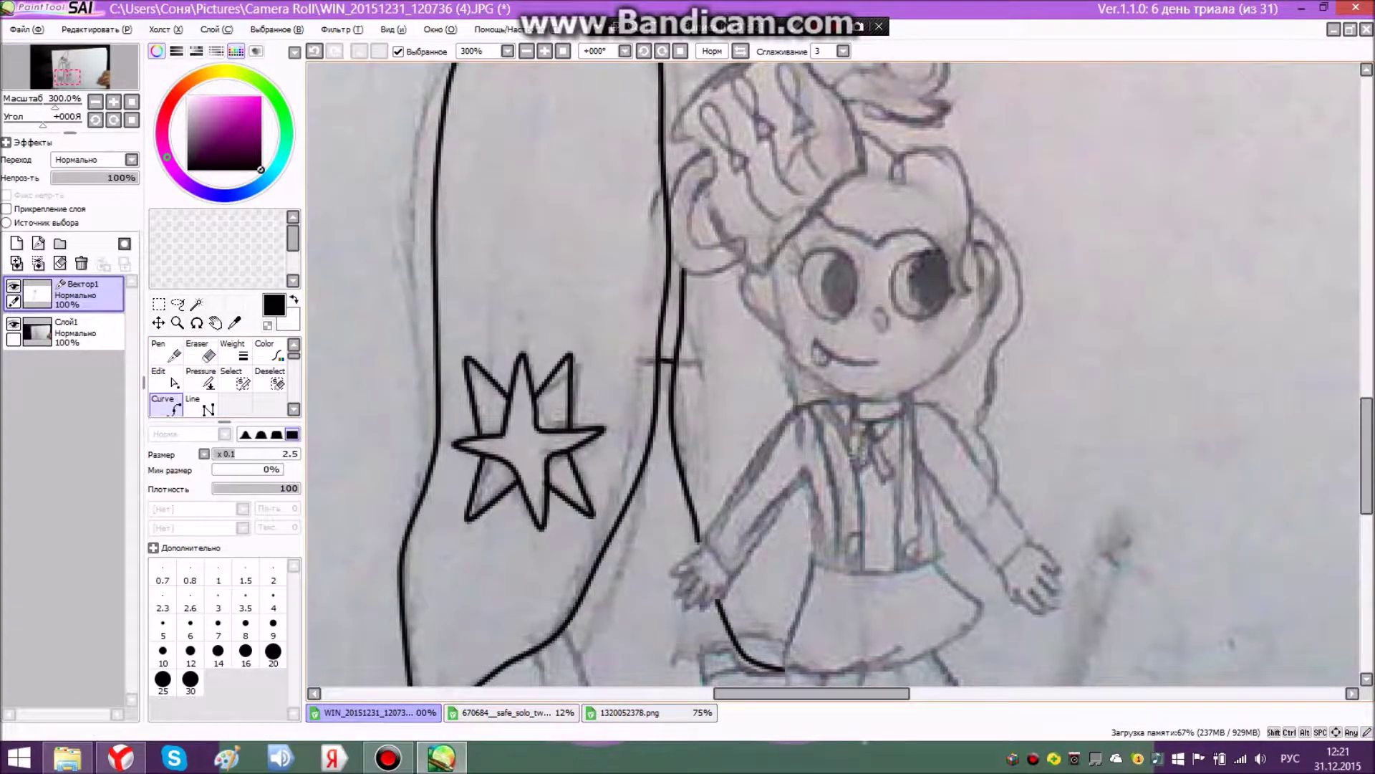
scroll(684, 397, "up", 5)
scroll(579, 315, "up", 10)
scroll(579, 314, "down", 3)
left_click(677, 356)
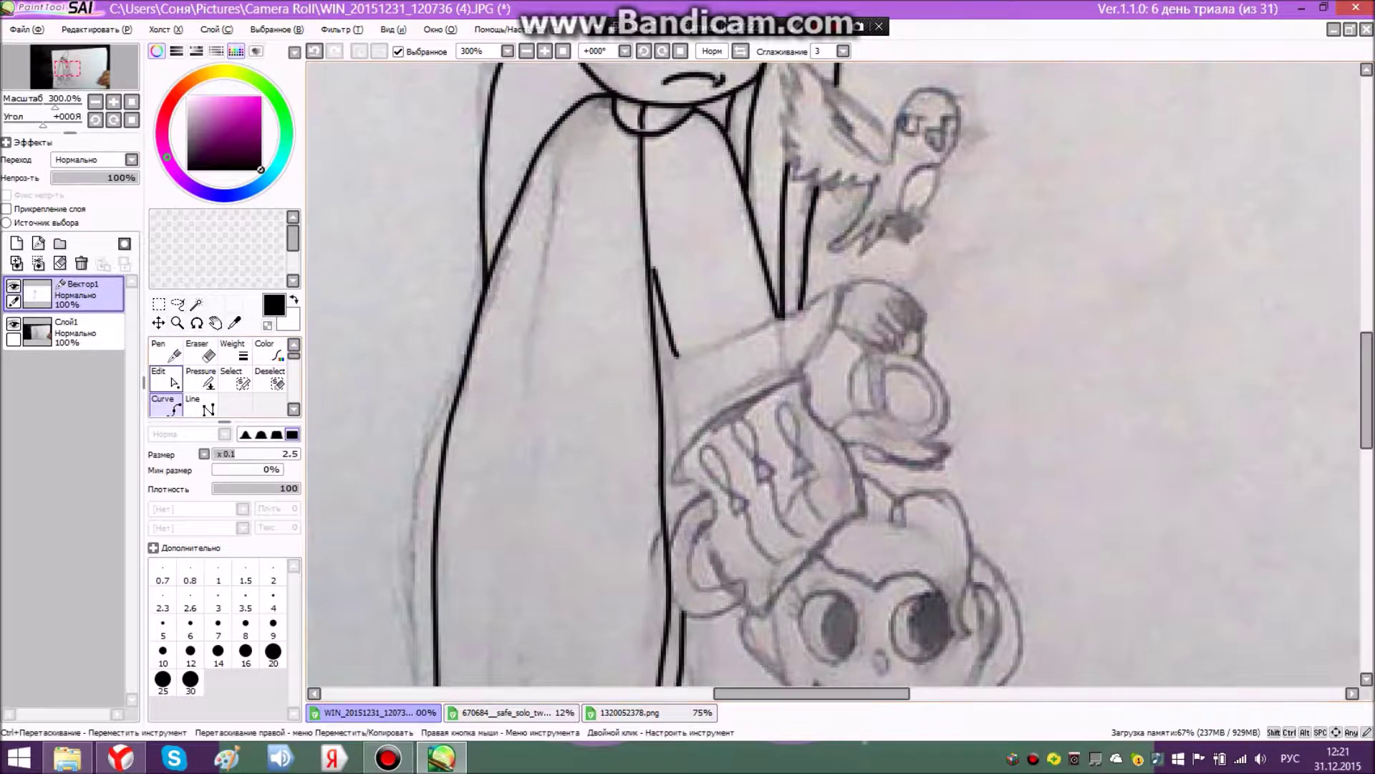
left_click(166, 379)
- Trace a second line alongside the robe's right edge, from beside the star down to the hem
left_click_drag(1366, 391, 1367, 470)
left_click(200, 352)
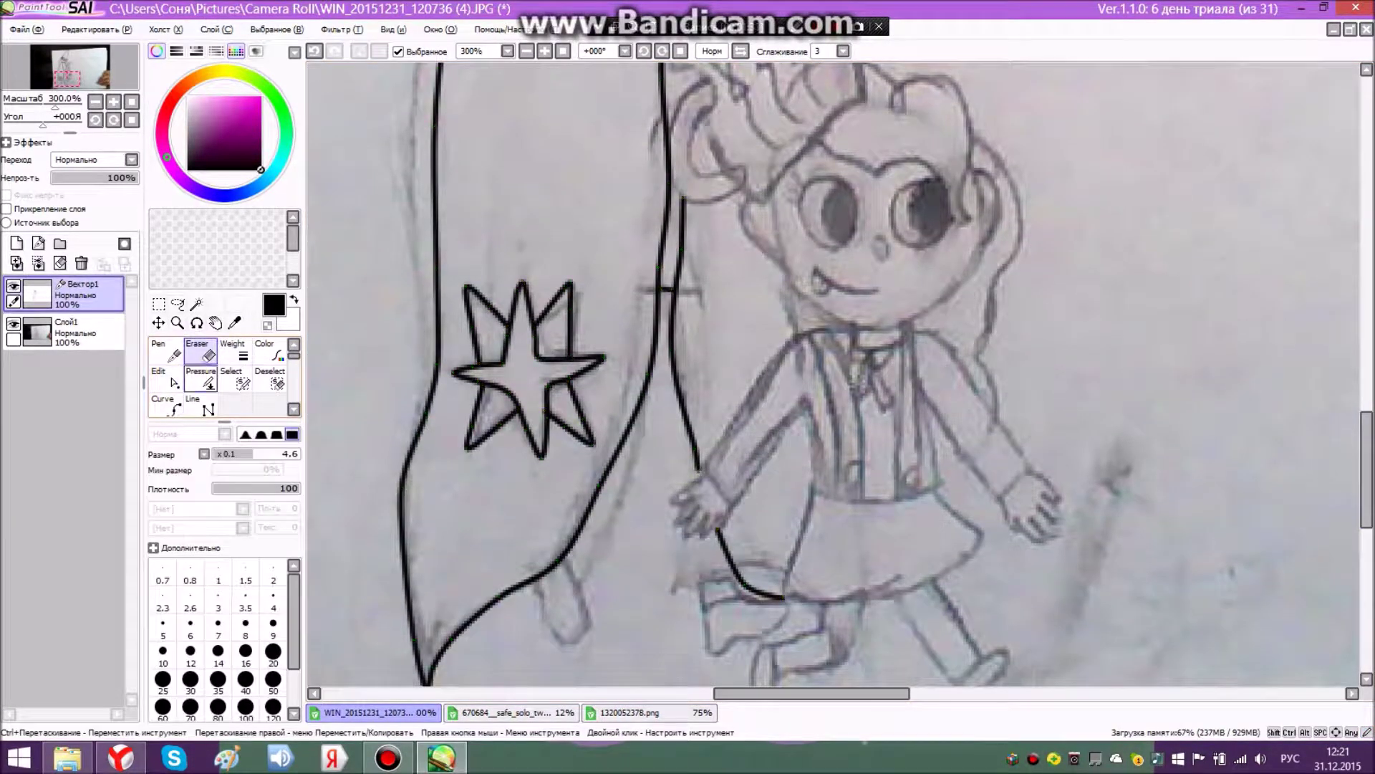
left_click(166, 405)
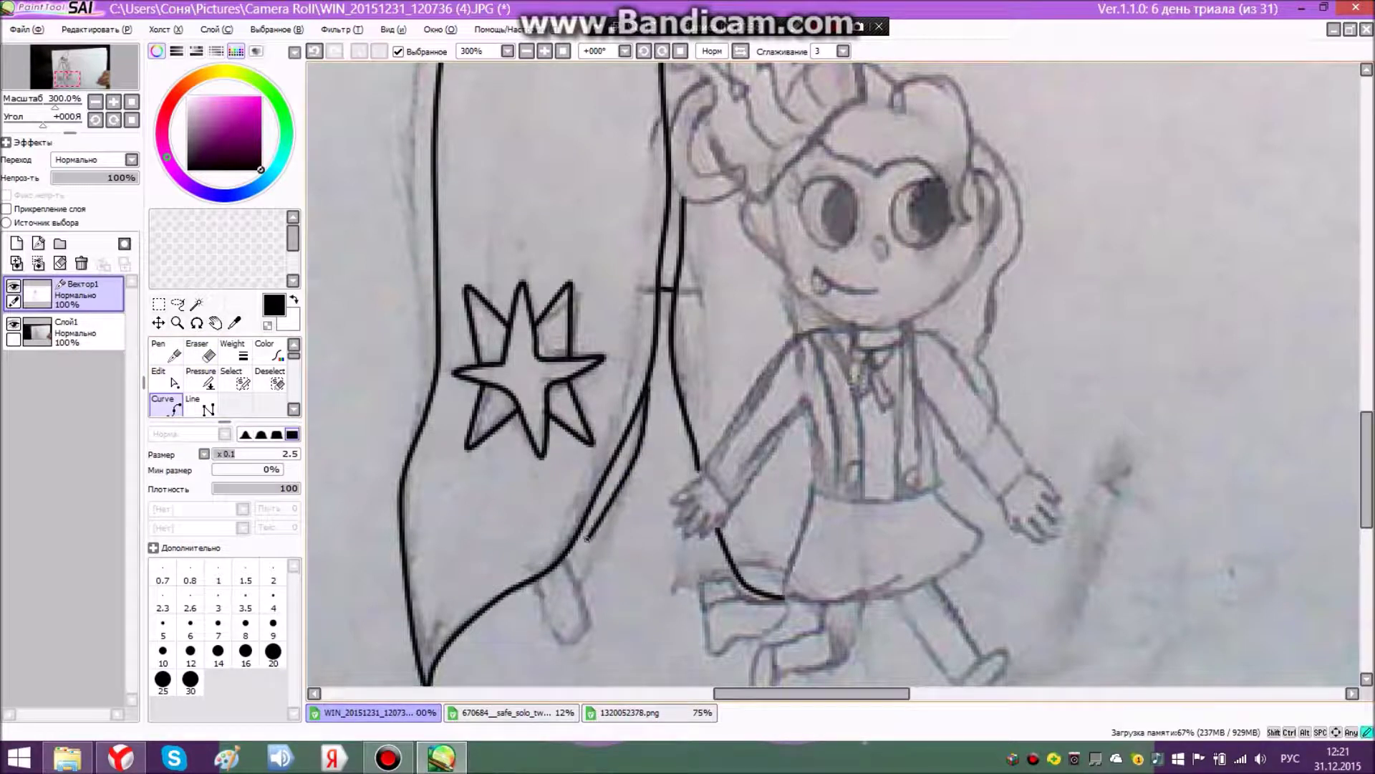
key("e")
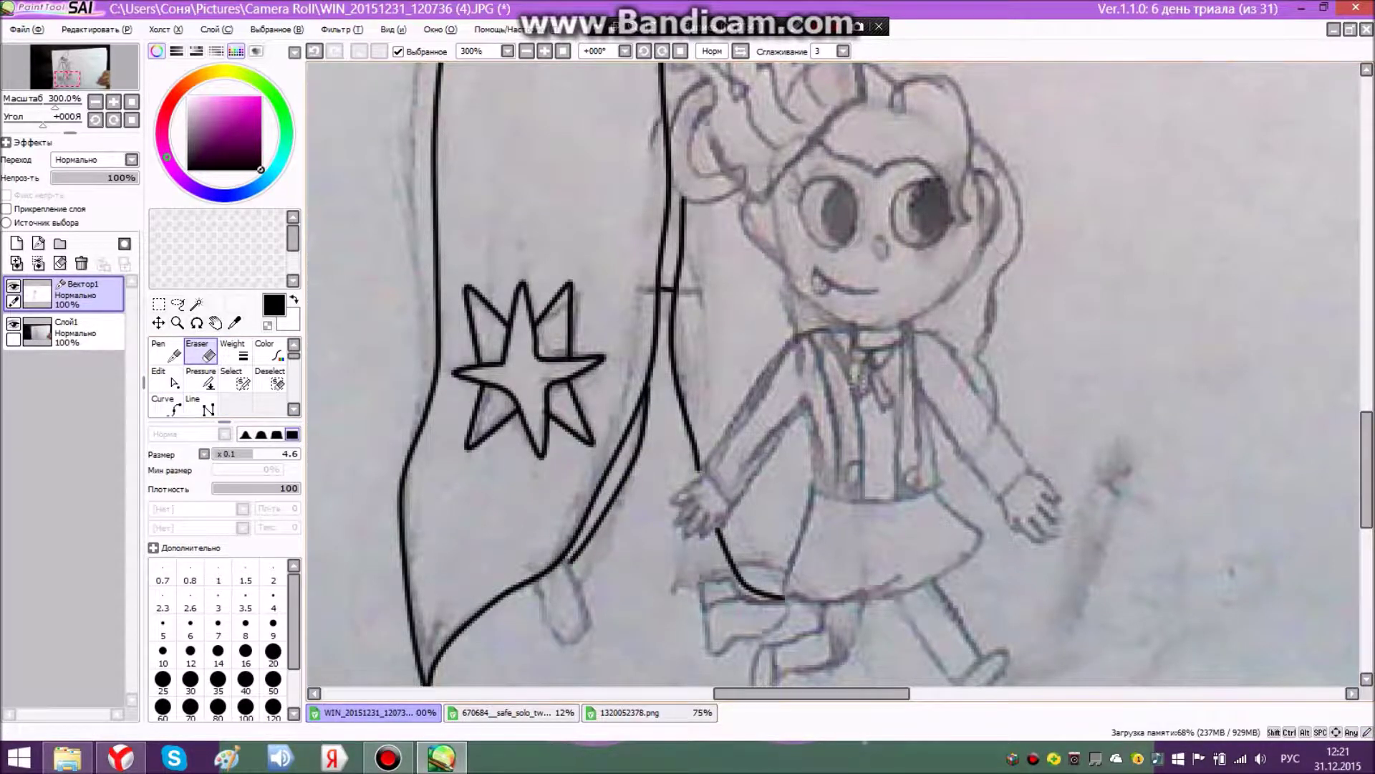
- Trace the rounded foot sticking out below the robe's hem
left_click(166, 405)
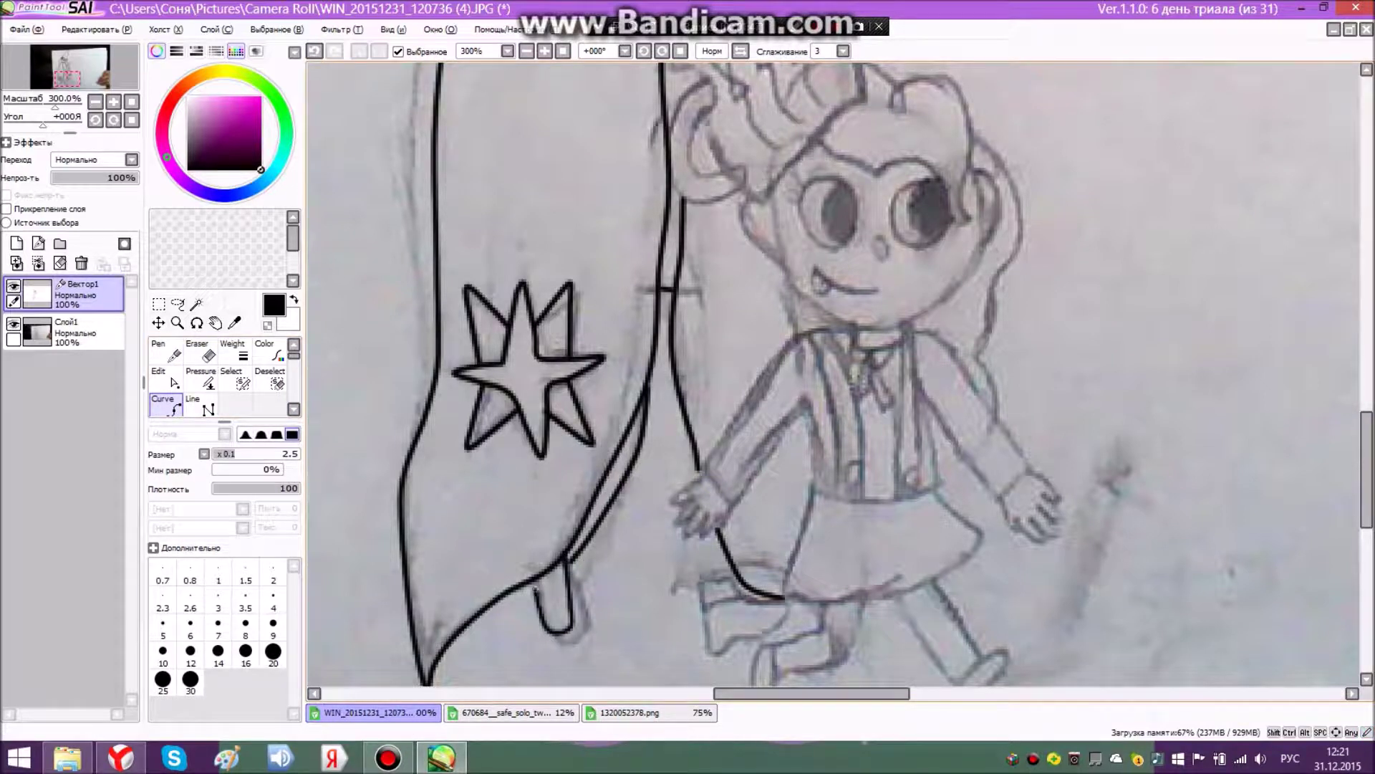
left_click(536, 579)
left_click(201, 351)
- Draw a second line along the short robe edge running from the girl's hand down to her skirt
left_click(166, 405)
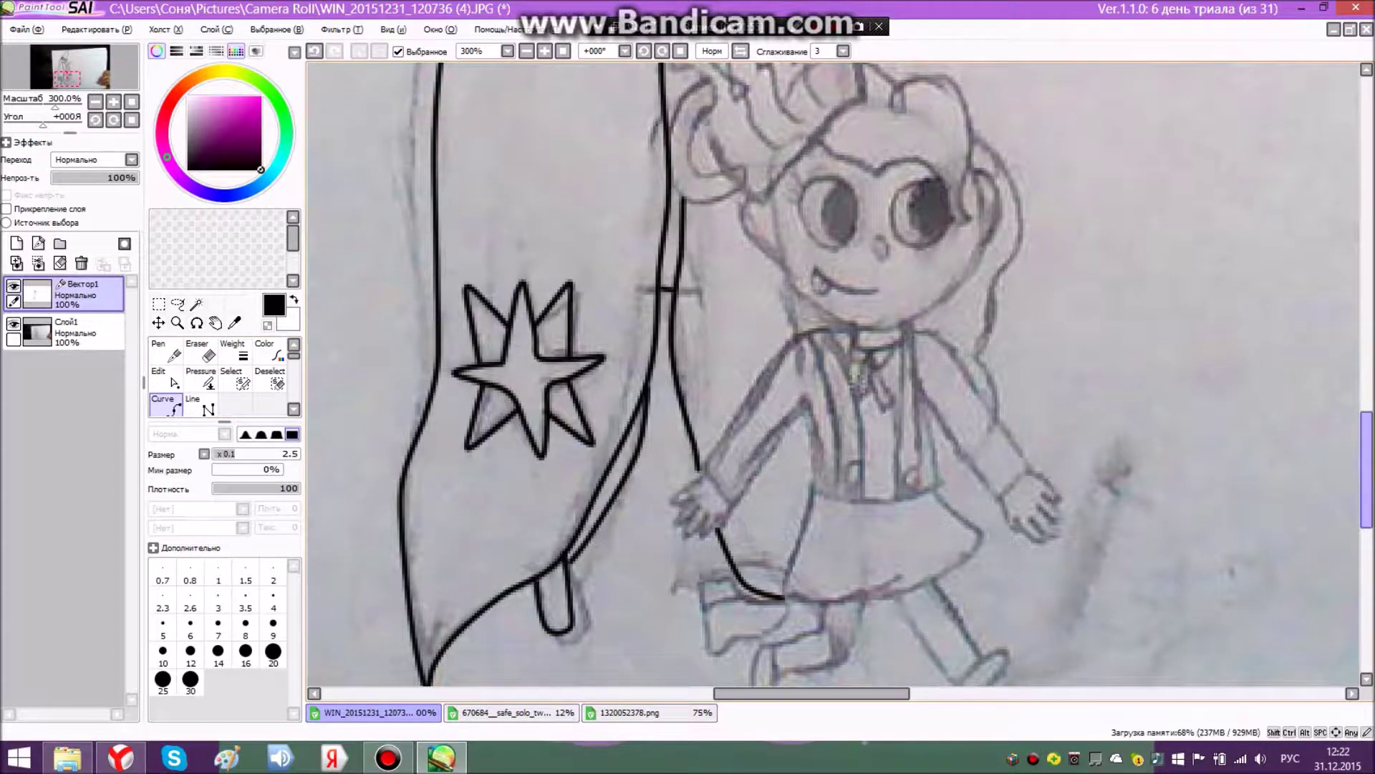
scroll(1154, 407, "down", 3)
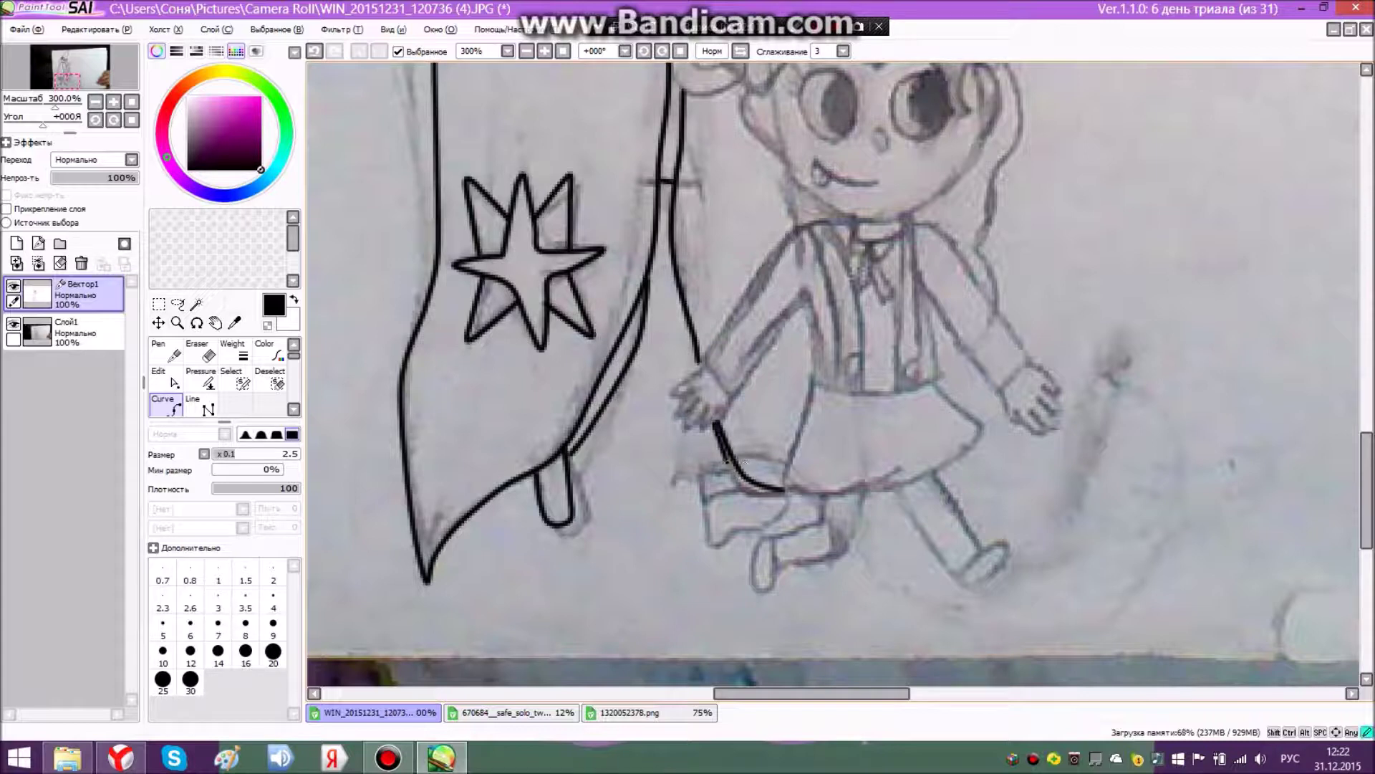
left_click(782, 492)
left_click(201, 351)
- Trace the tall character's other leg down to the girl's hand, and outline the boot below the hand
left_click(167, 404)
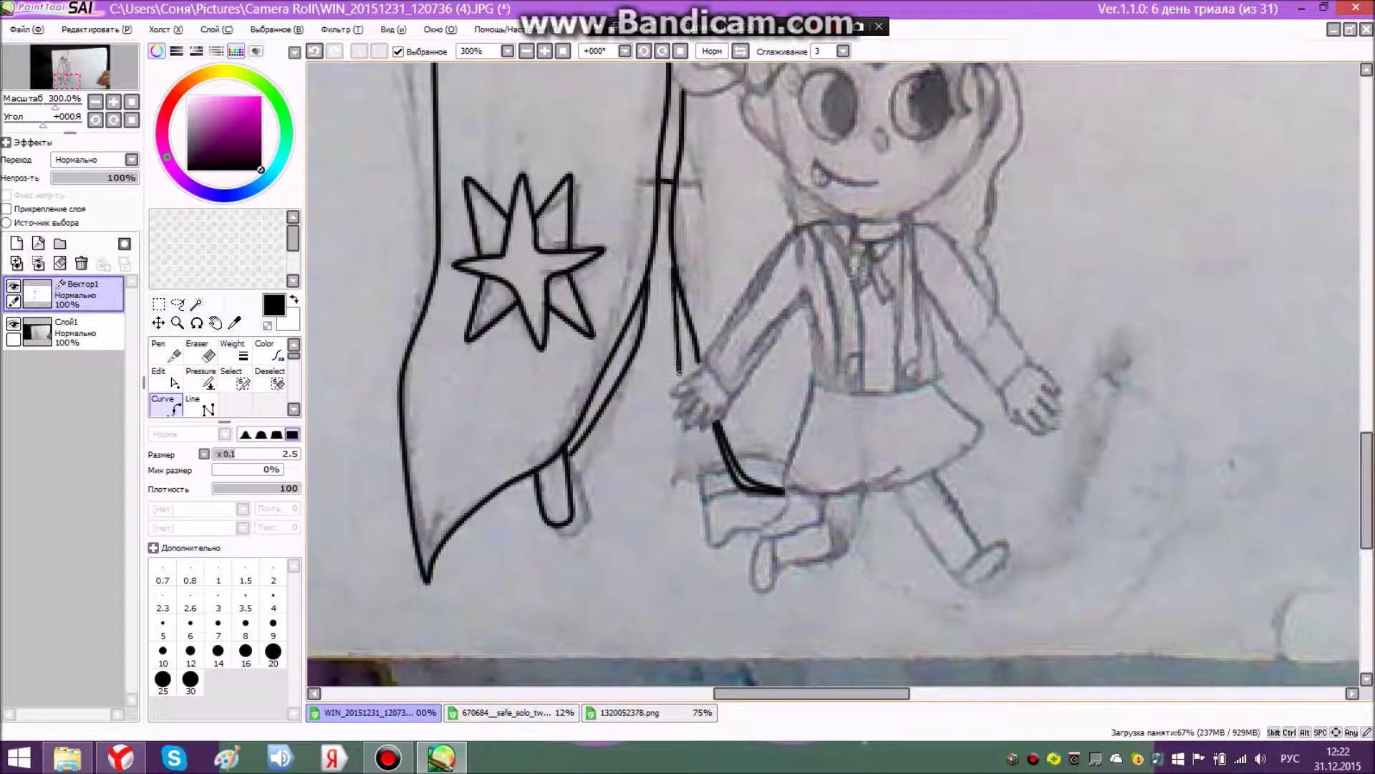
key("e")
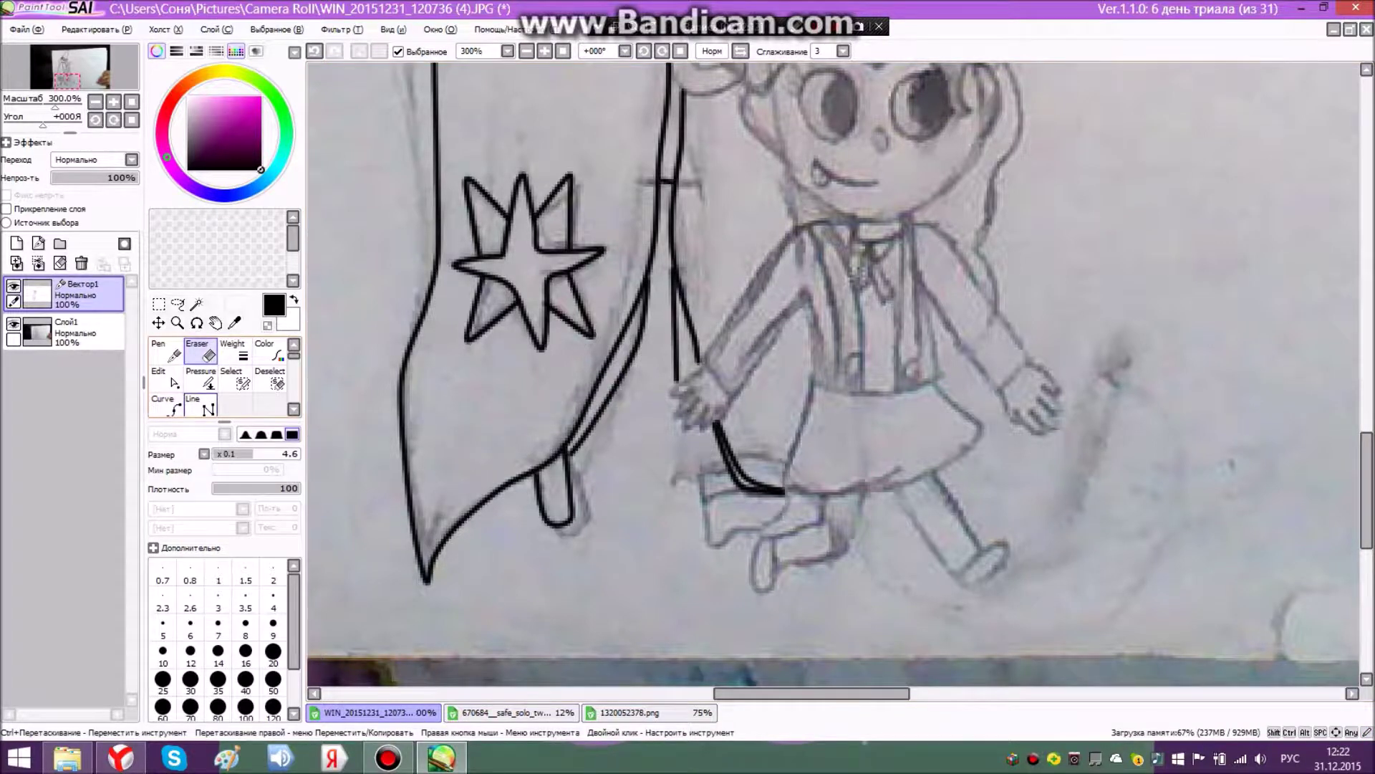
key("c")
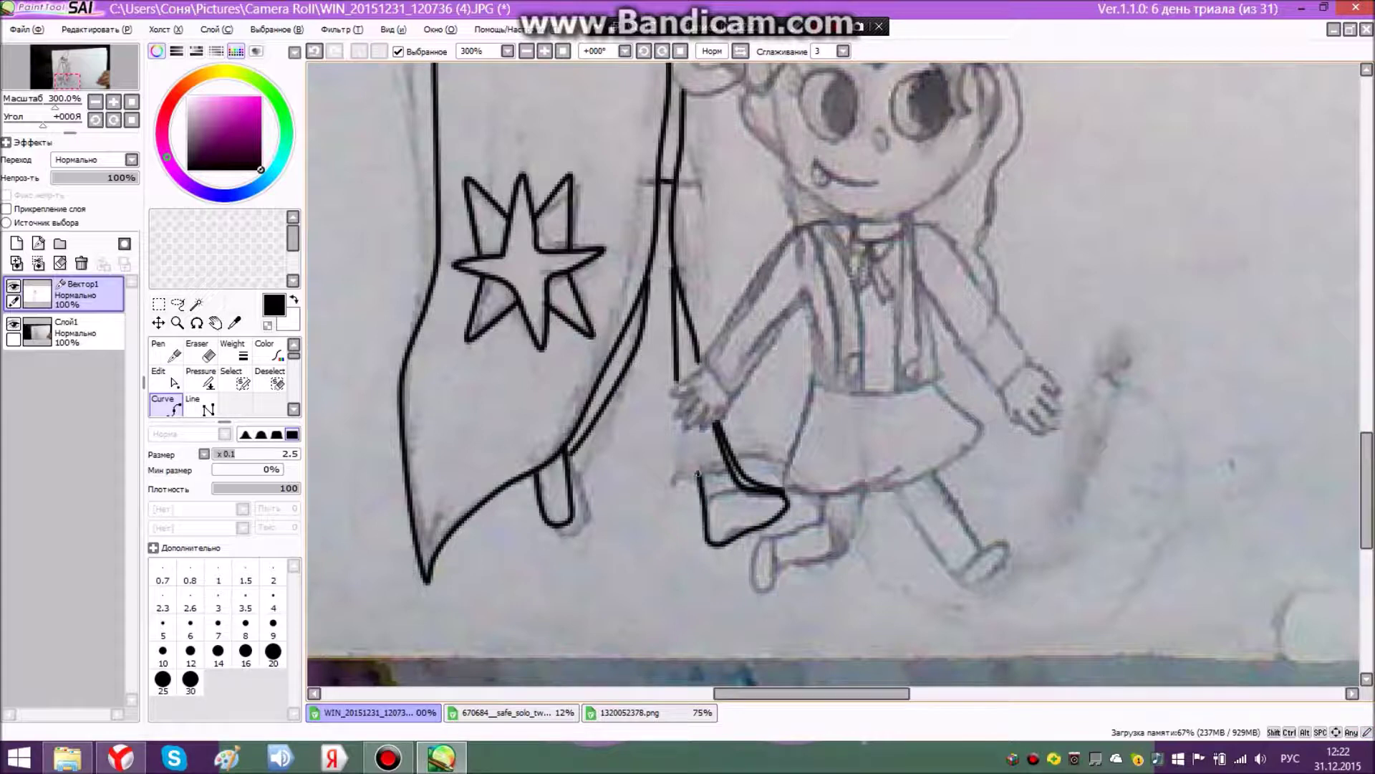
left_click(689, 429)
left_click(200, 351)
- Add a tiny Pen stroke at size 0.5 beside the girl's fingers, in the gap of the leg line
left_click(167, 351)
scroll(661, 300, "up", 5)
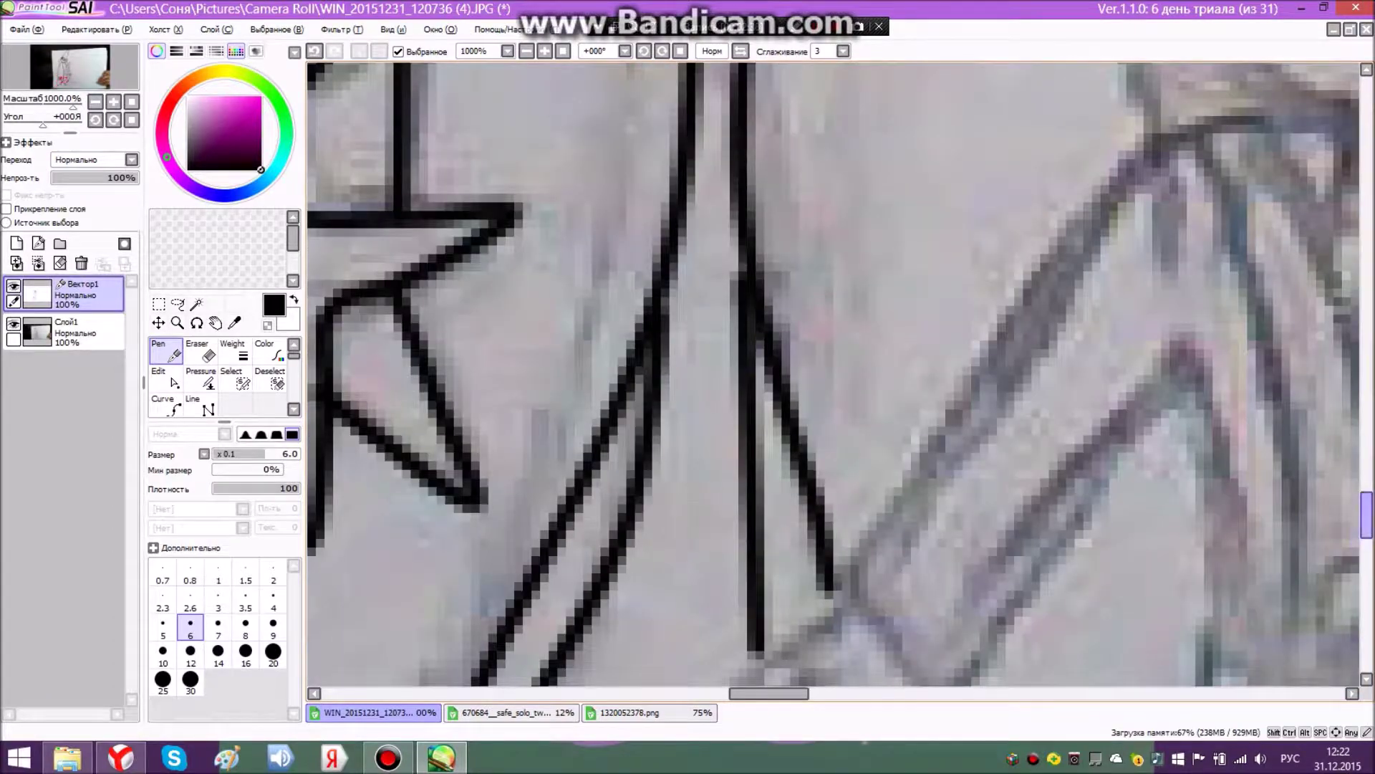
left_click_drag(1367, 514, 1367, 536)
left_click_drag(835, 372, 834, 375)
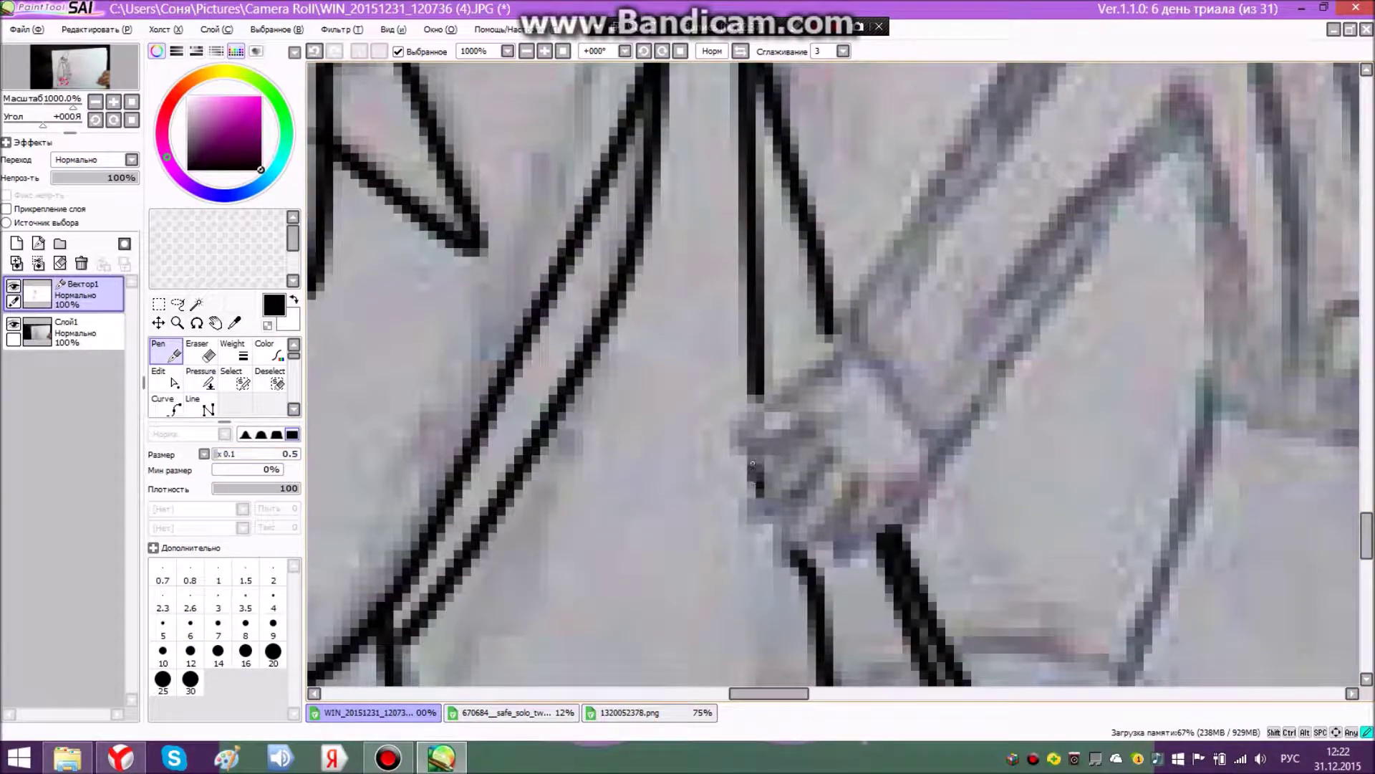
scroll(757, 490, "down", 5)
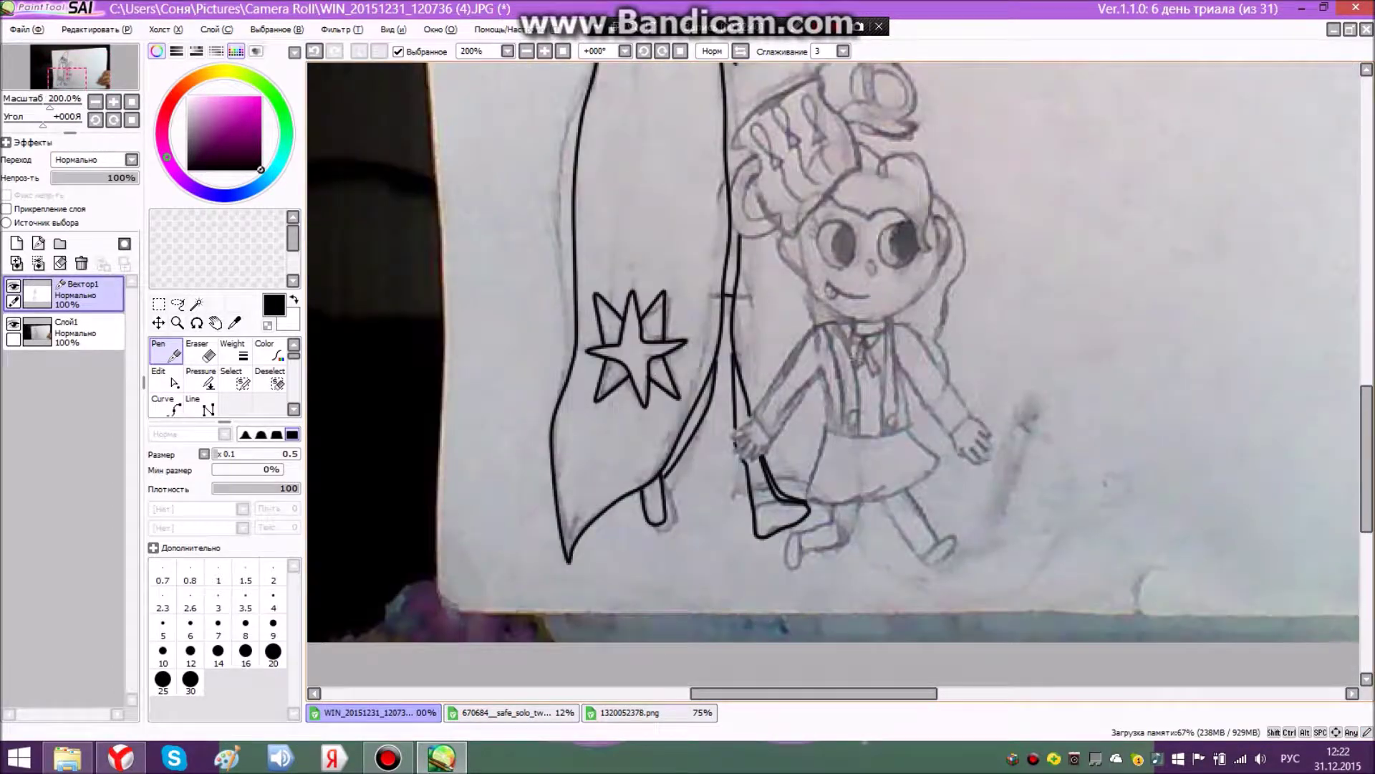
- Draw the short cuff line across the top of the boot with the Curve tool
left_click(166, 405)
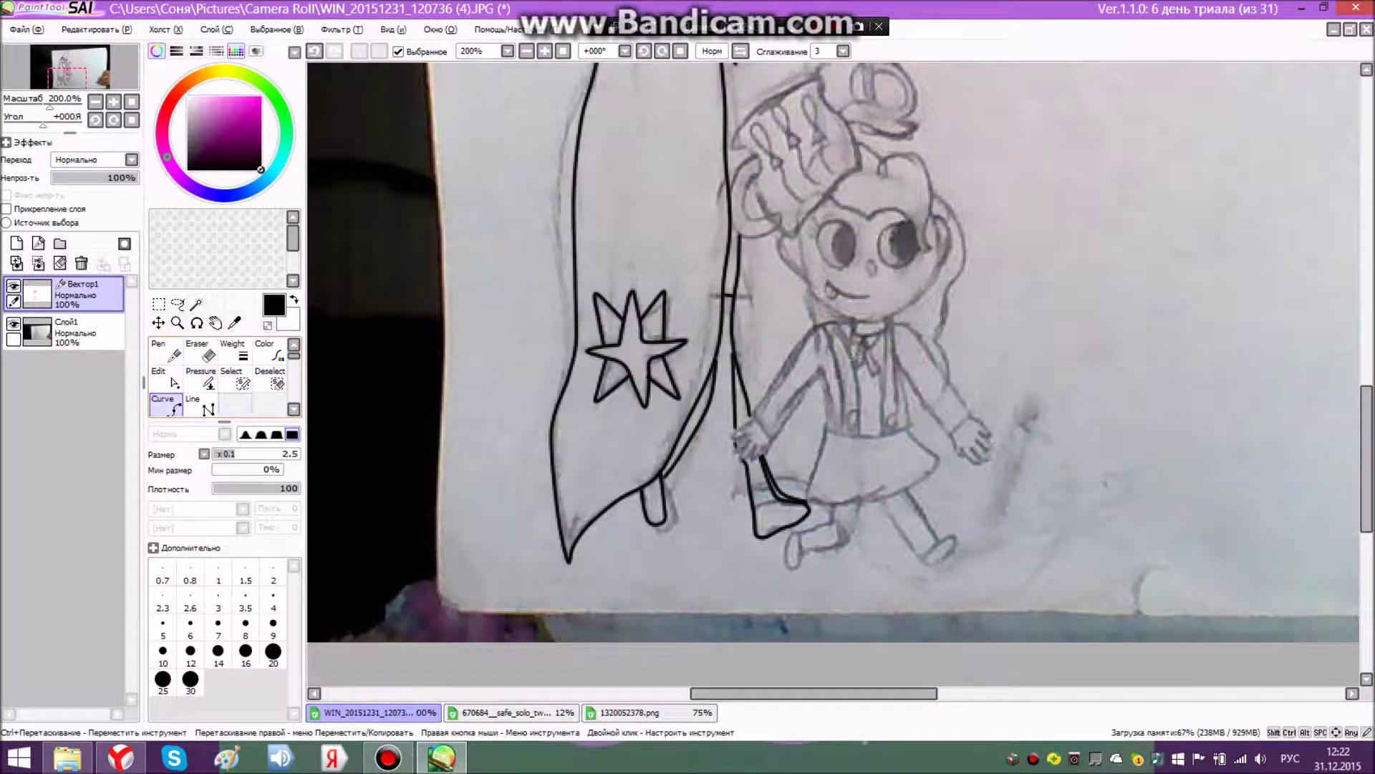
scroll(733, 469, "up", 1)
scroll(733, 469, "up", 2)
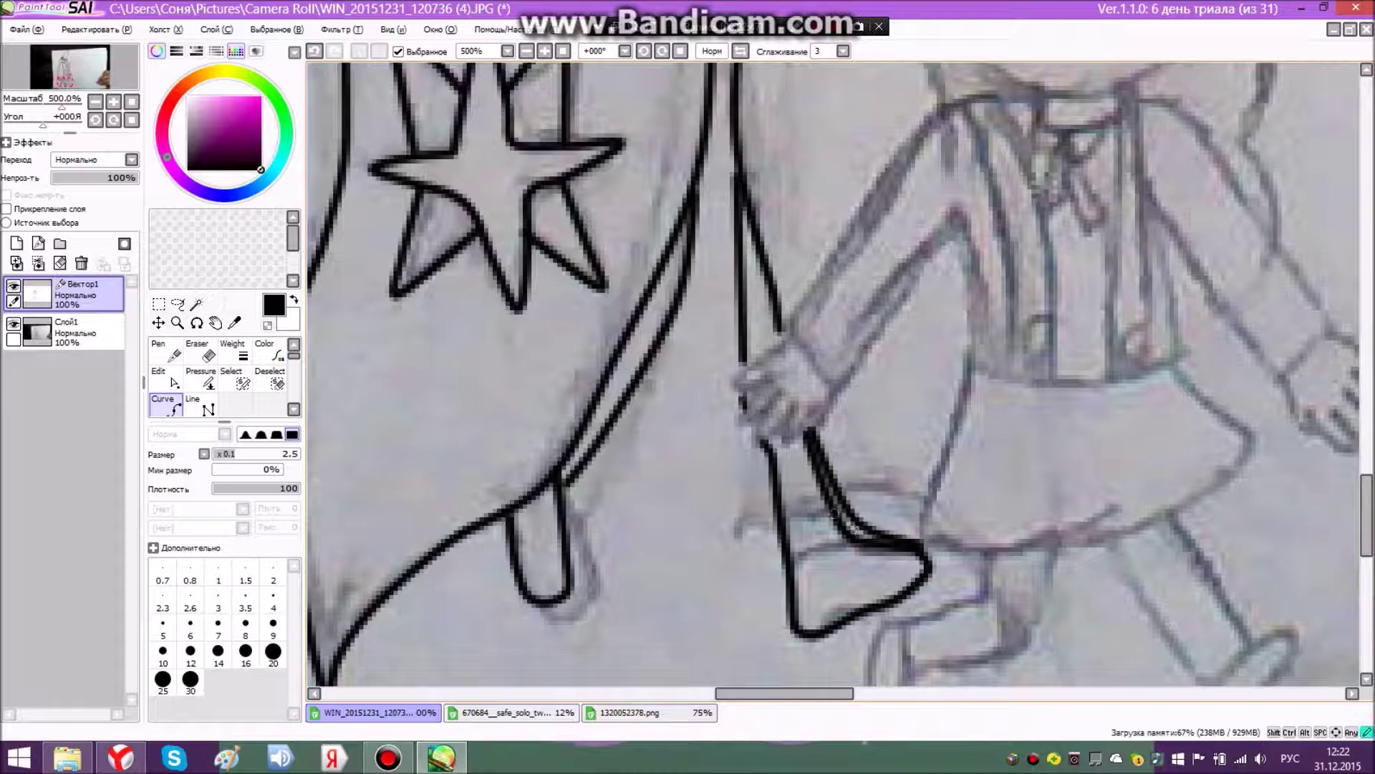
left_click(783, 526)
left_click(201, 352)
- Trace the robe's trailing edge from the boot tip to the girl's leg, and continue it between her two legs
left_click(166, 405)
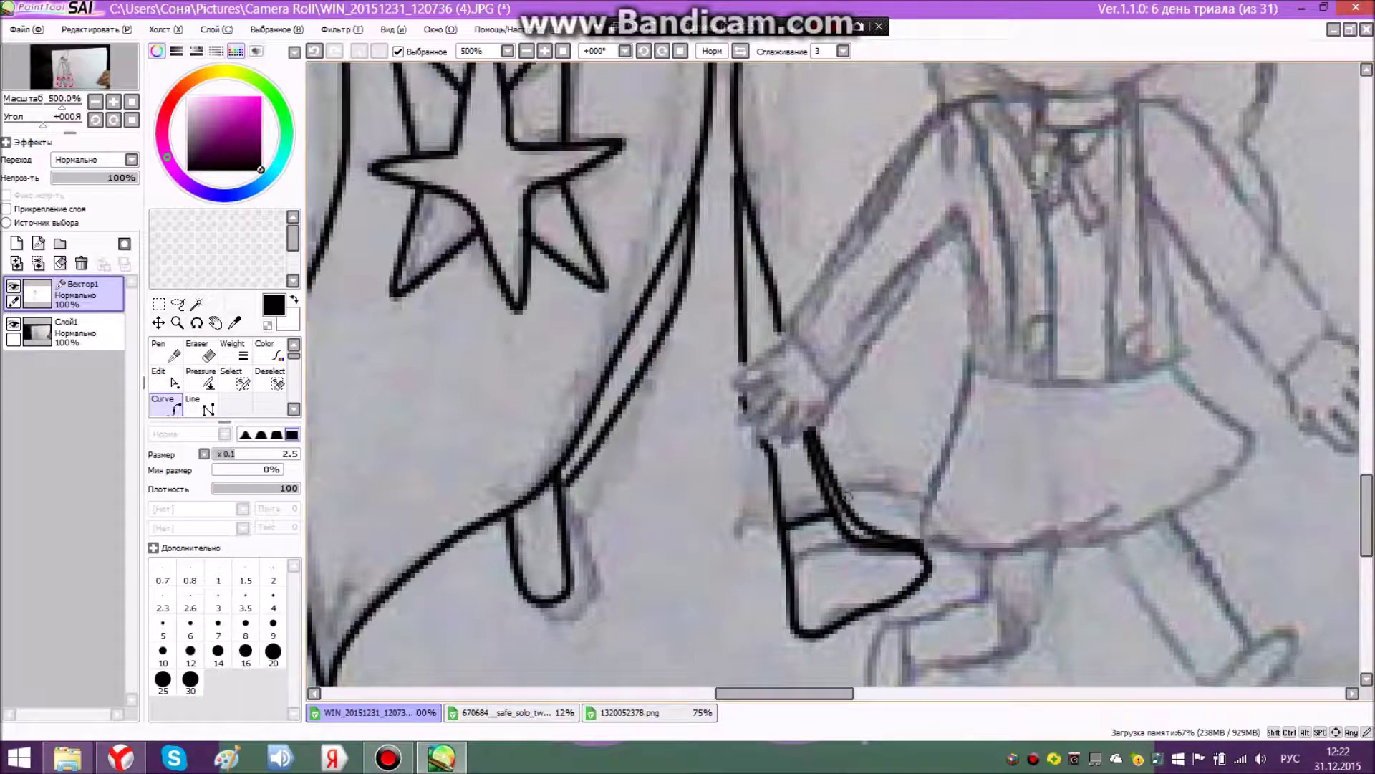
left_click(989, 591)
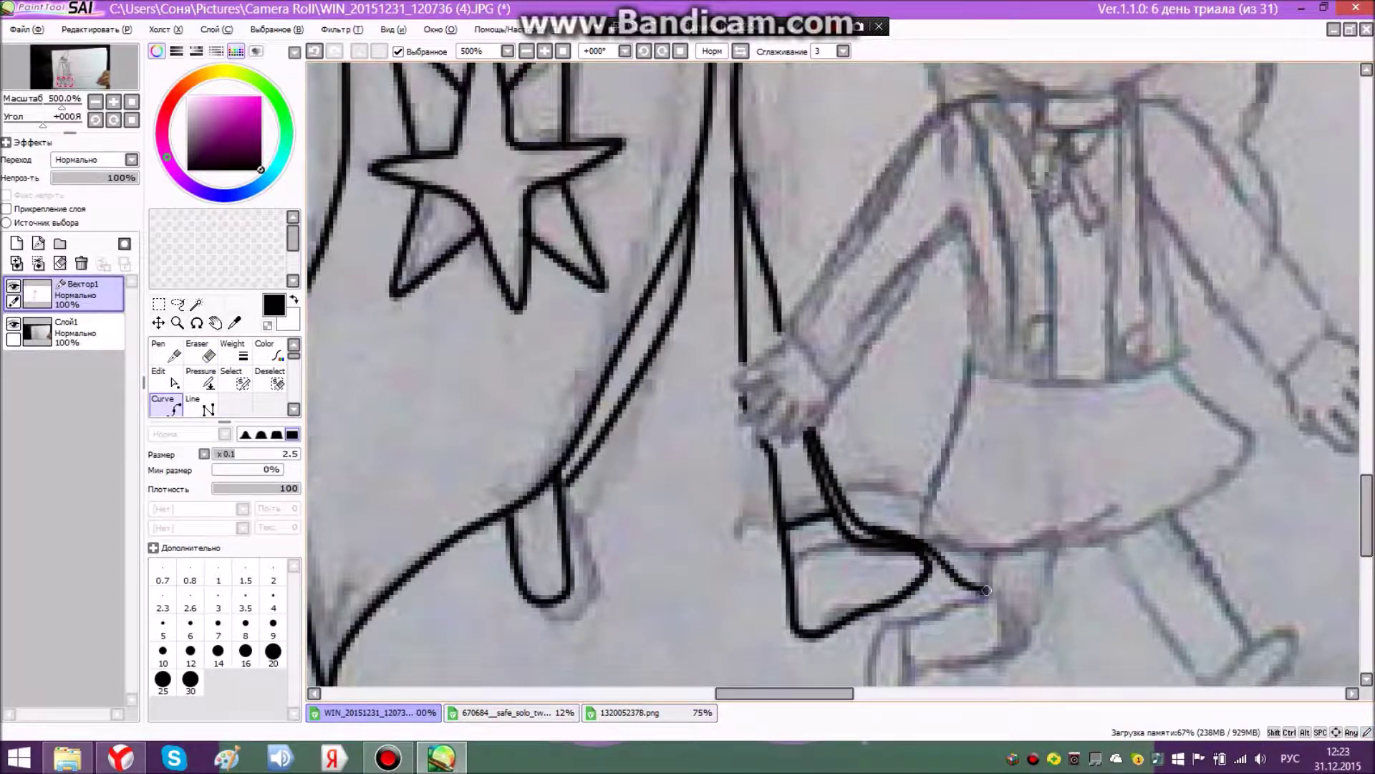
left_click(200, 351)
left_click(167, 406)
left_click(1112, 606)
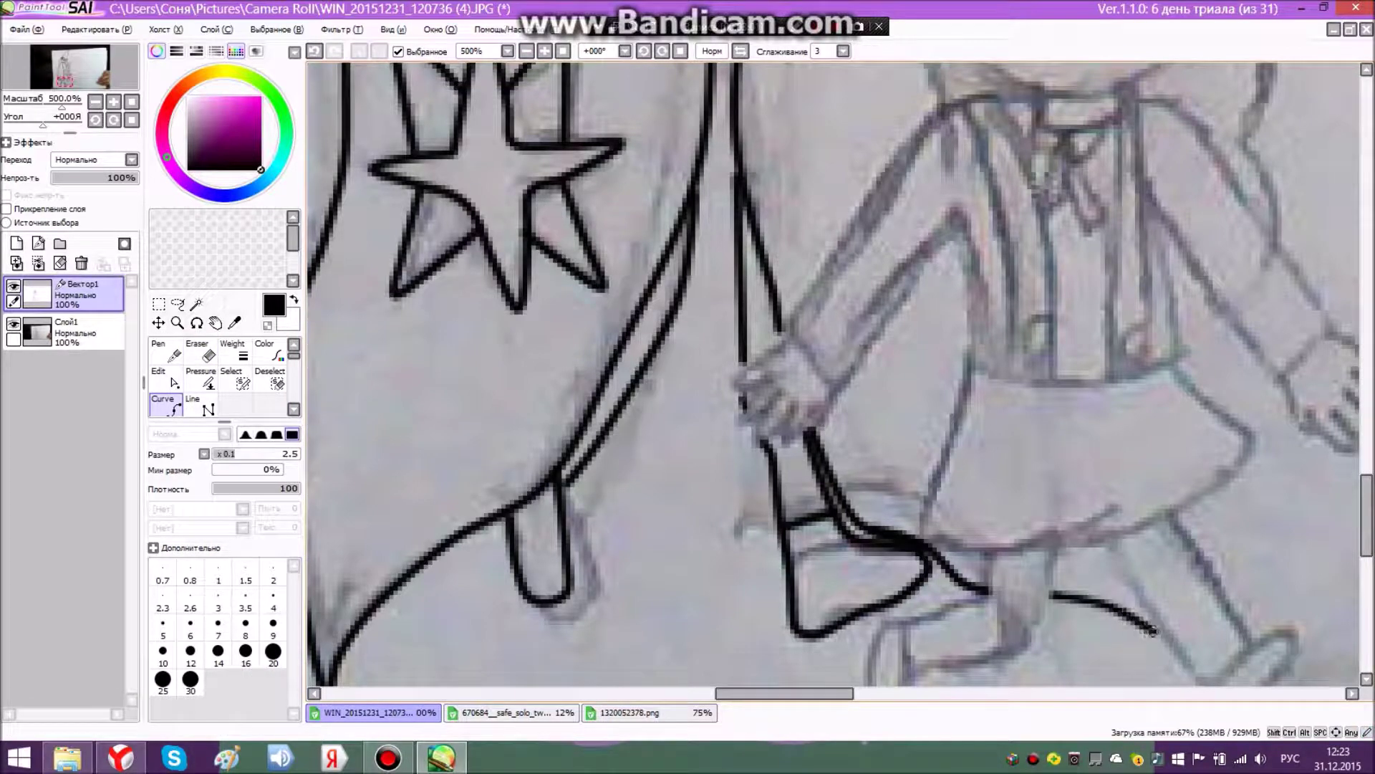
left_click(199, 351)
- Hide the photographed sketch layer to check the whole line art on its own
scroll(829, 372, "down", 6)
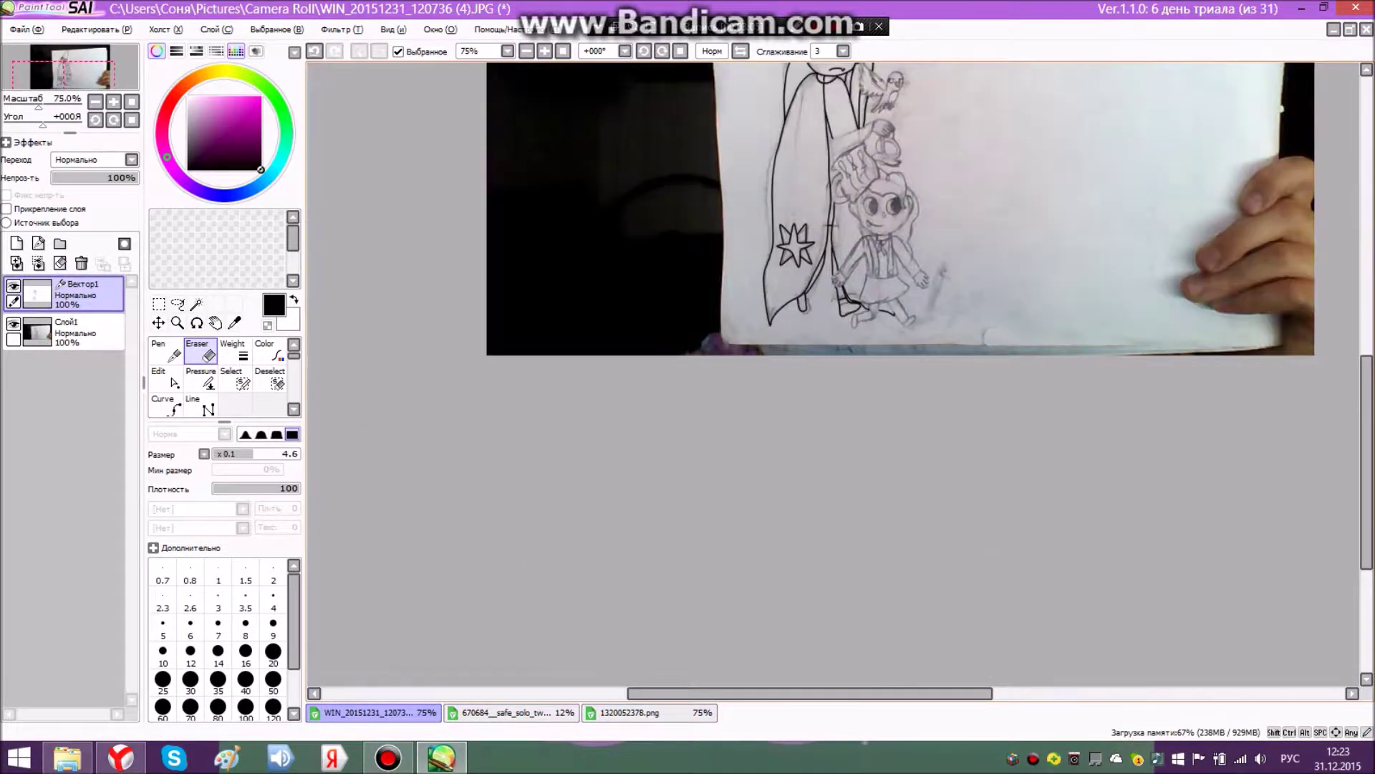
scroll(841, 120, "up", 1)
scroll(870, 206, "up", 1)
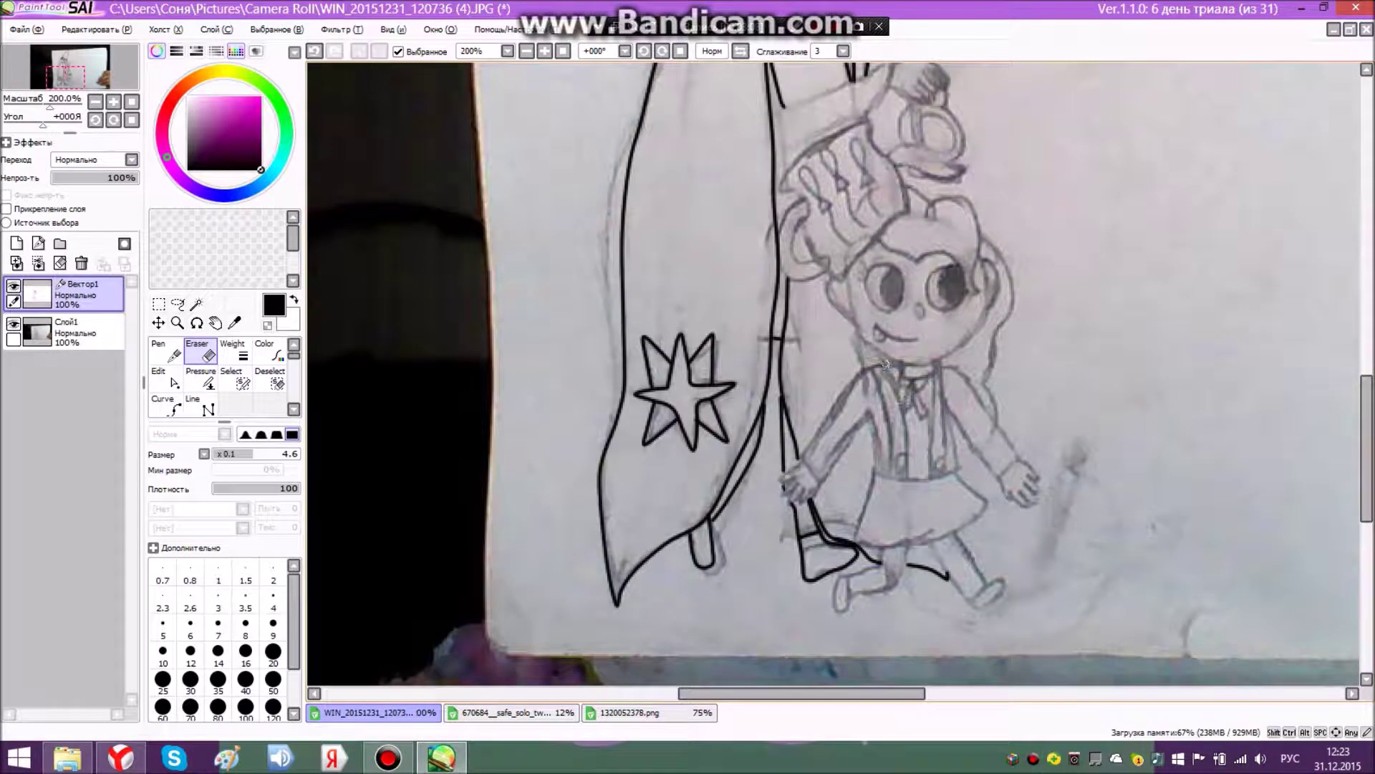
scroll(763, 114, "down", 1)
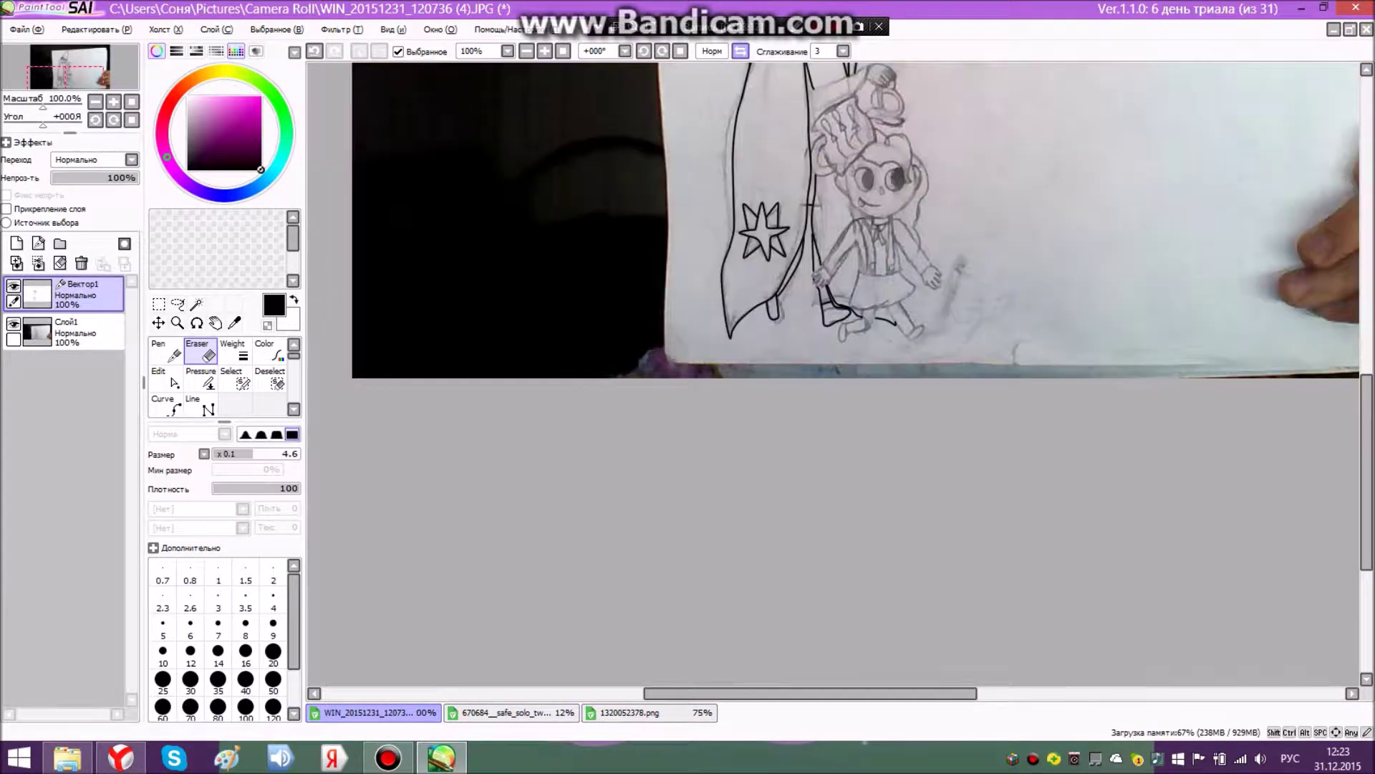
scroll(802, 119, "up", 2)
scroll(802, 118, "down", 5)
scroll(803, 118, "up", 3)
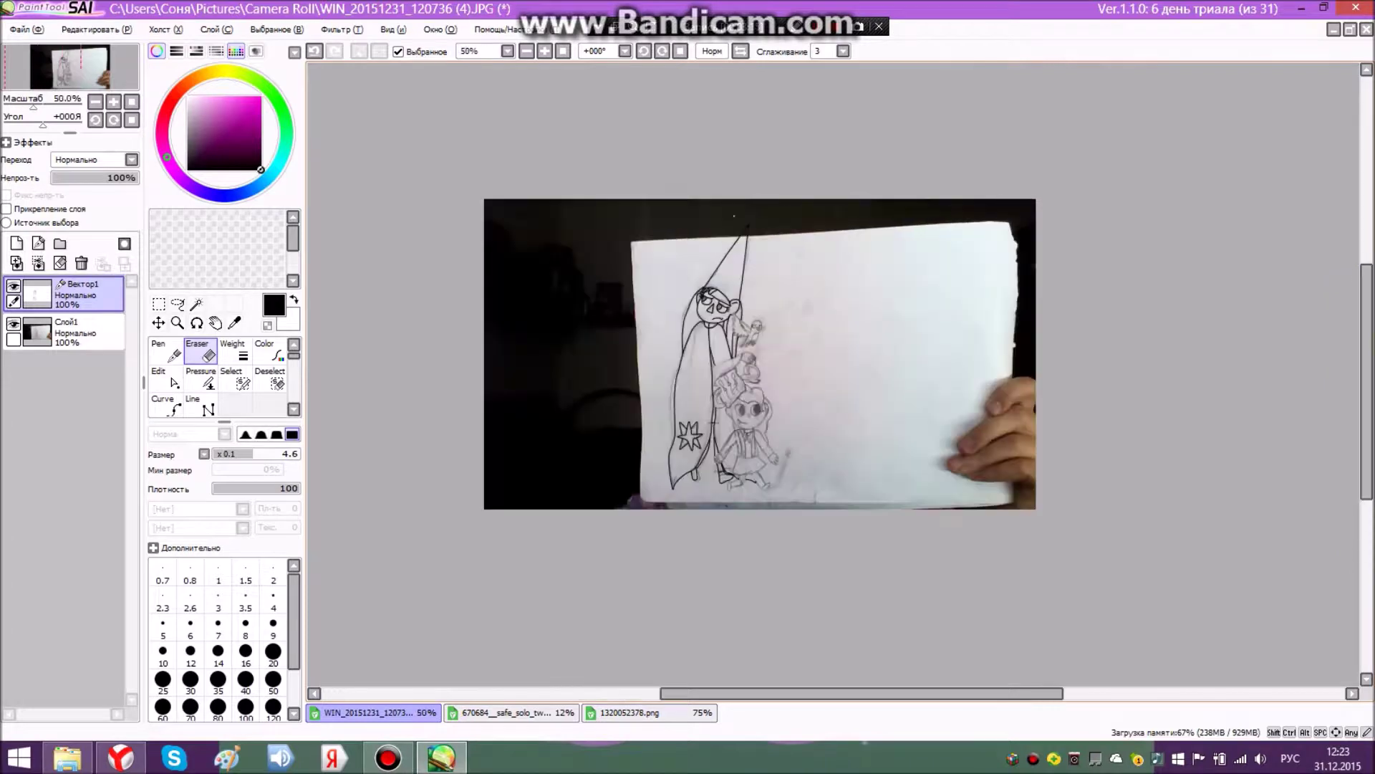
scroll(680, 351, "up", 2)
left_click(13, 324)
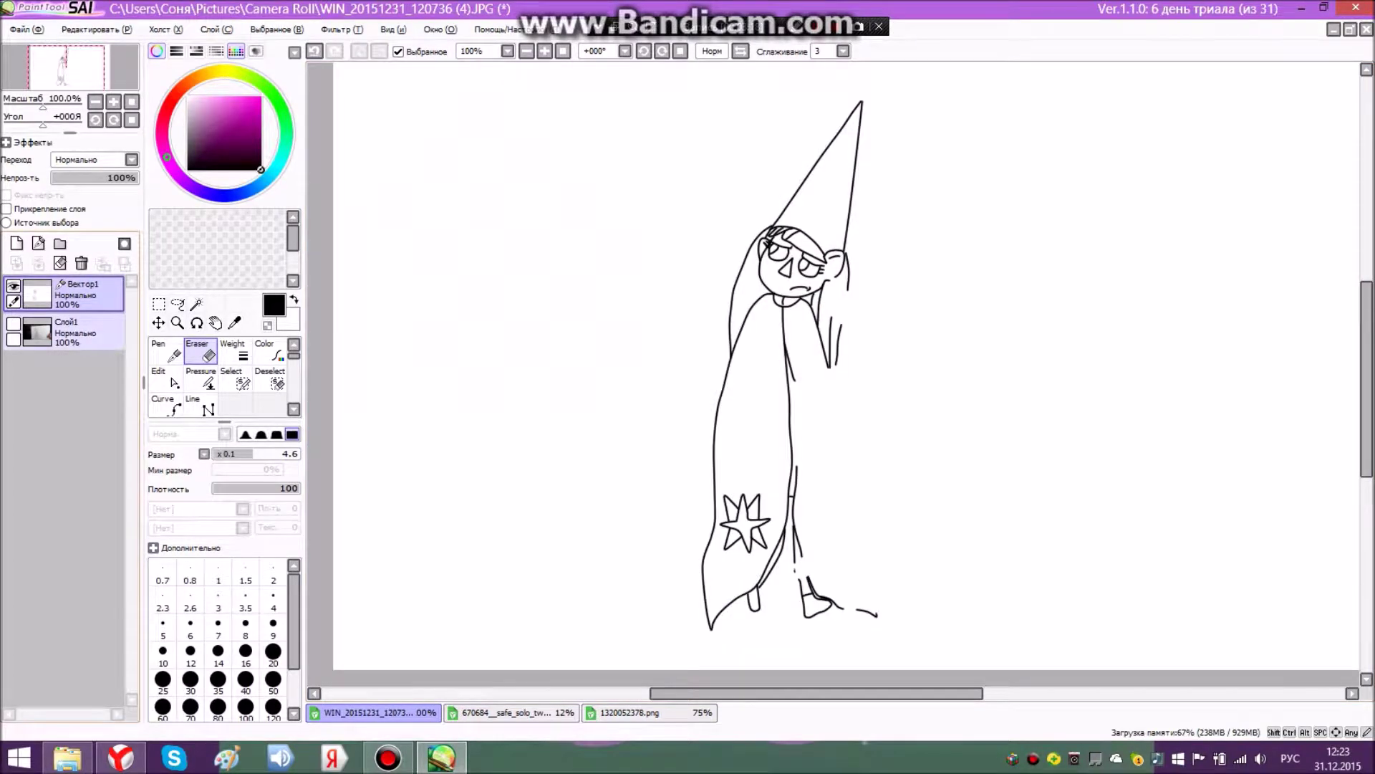
- Show the sketch layer again and trace the sleeve of the outstretched arm with the Curve tool at size 2.5
left_click(13, 323)
scroll(532, 351, "up", 3)
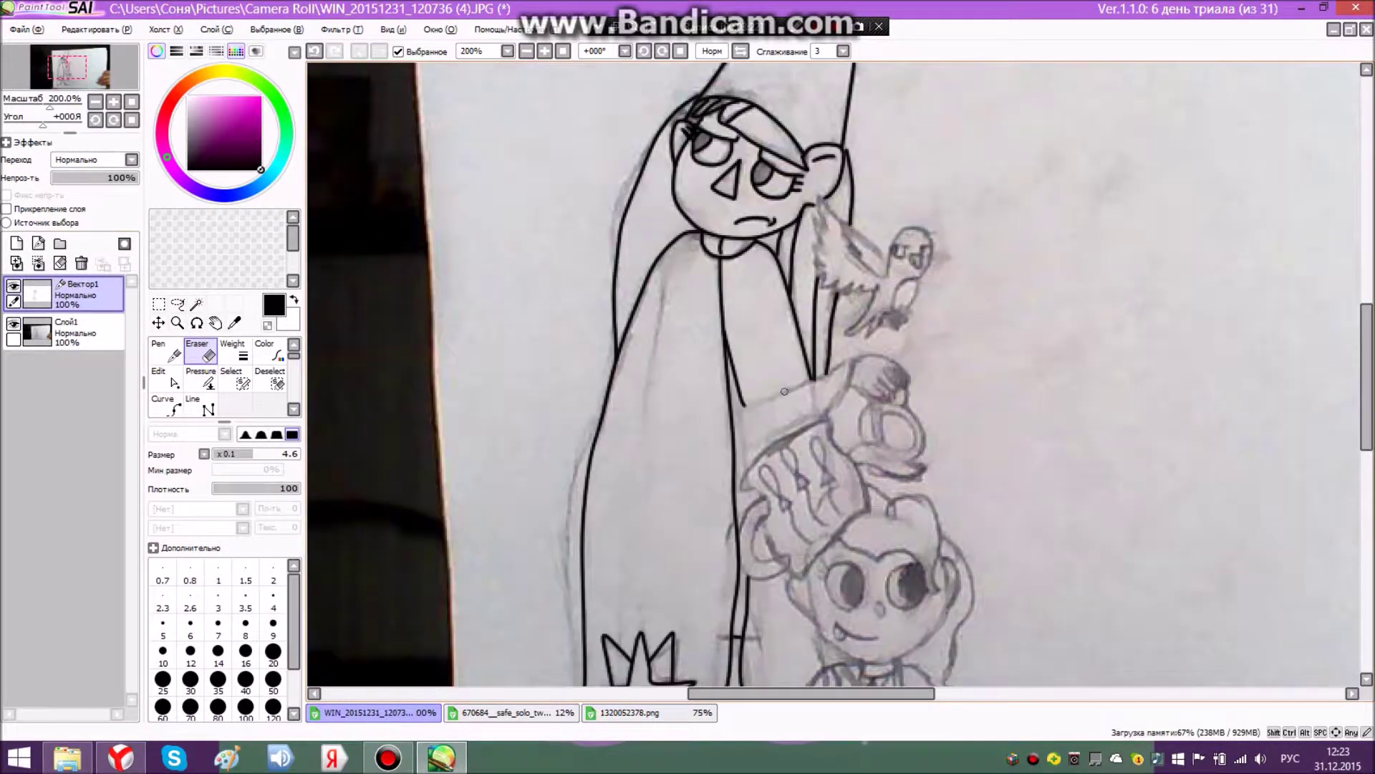
left_click(166, 405)
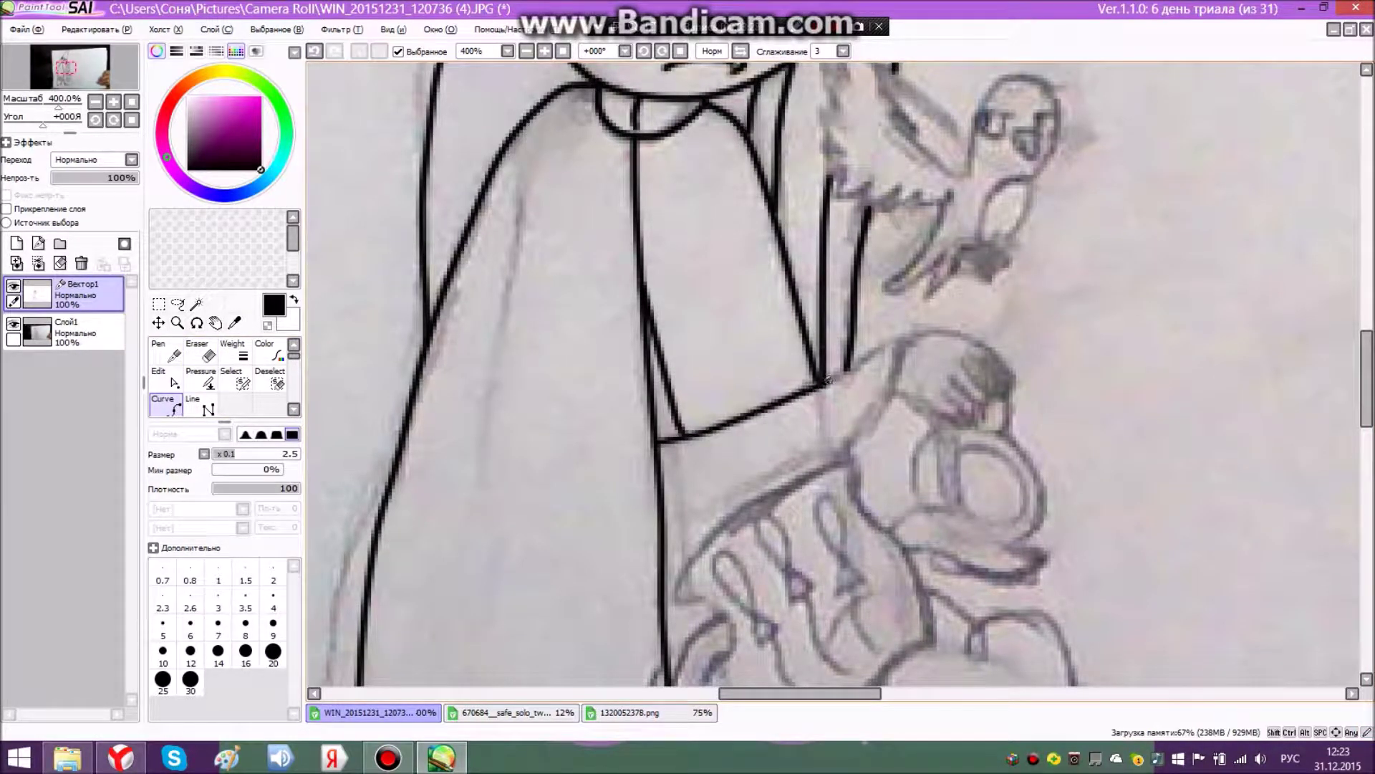
left_click(863, 444)
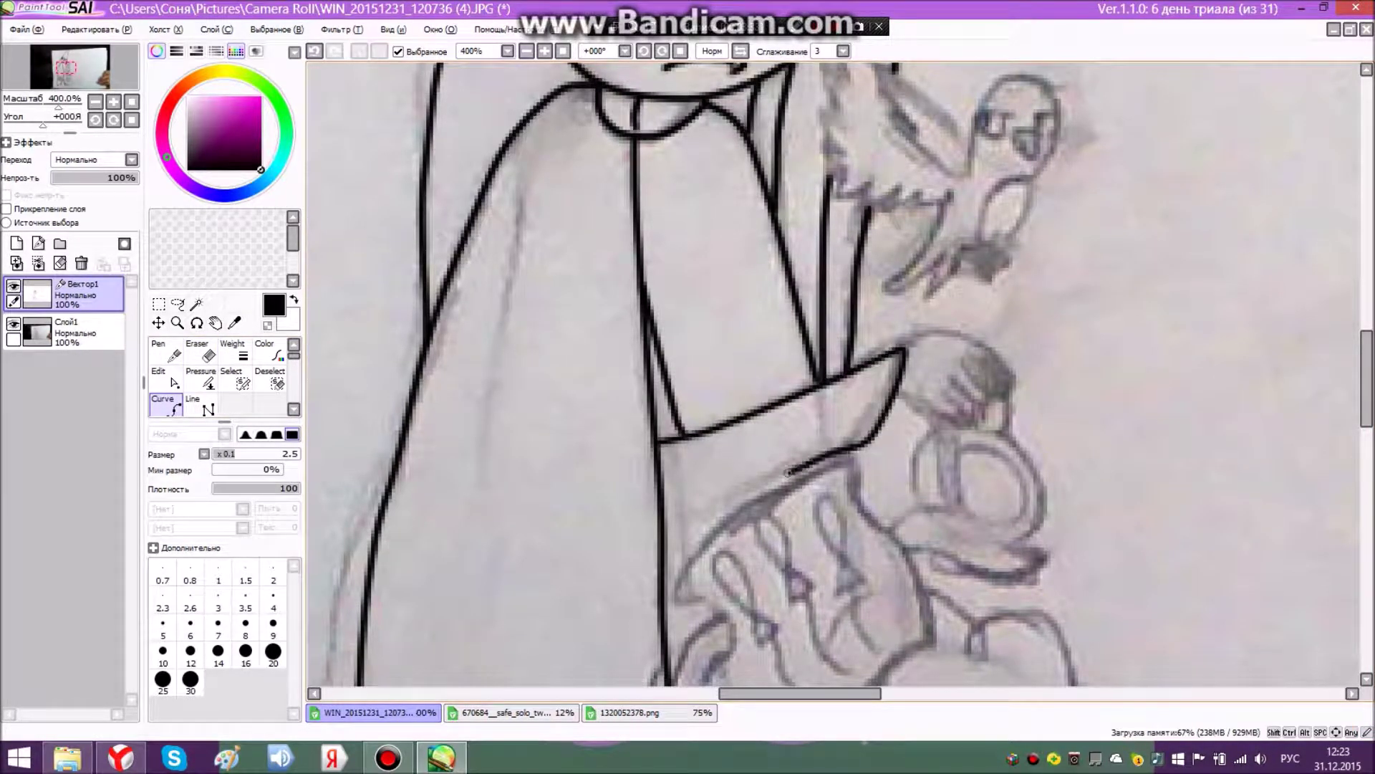
left_click(659, 564)
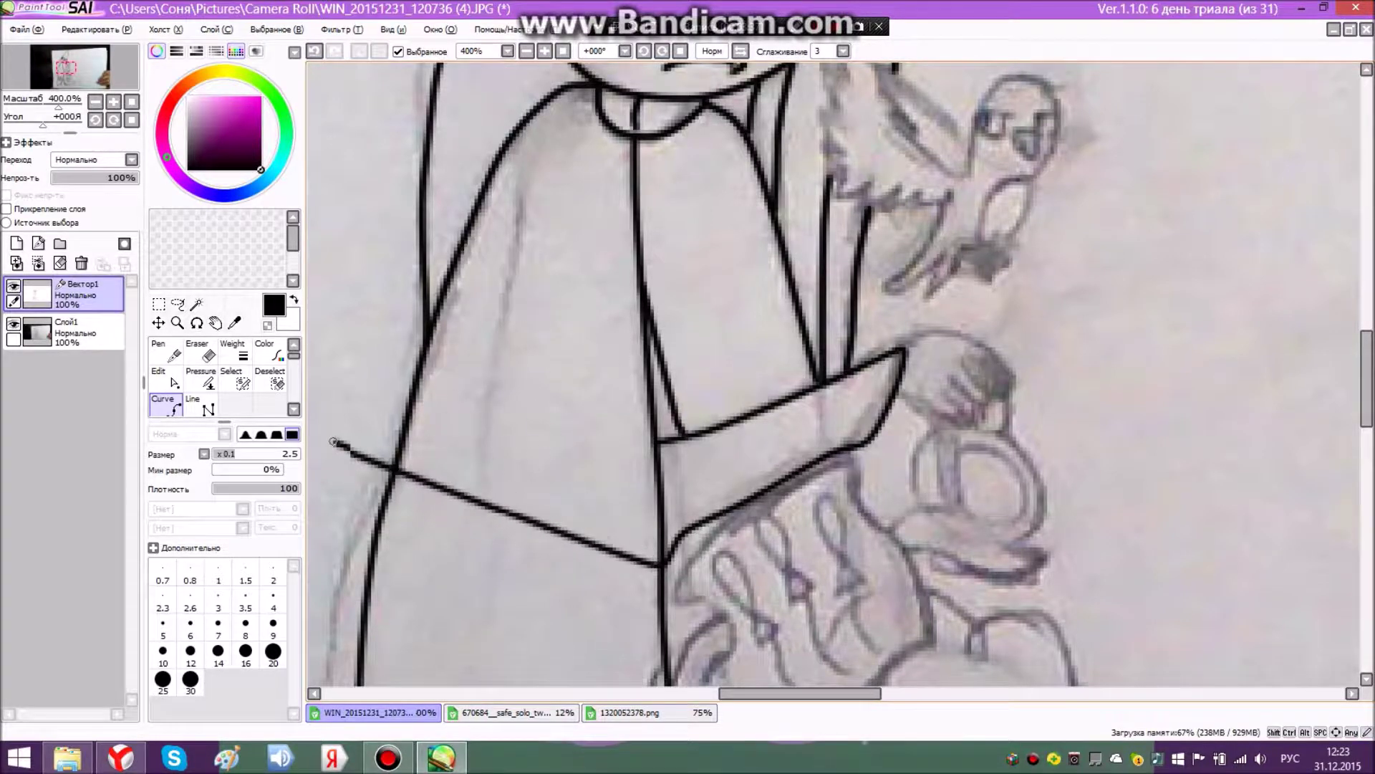
left_click(166, 351)
left_click(166, 404)
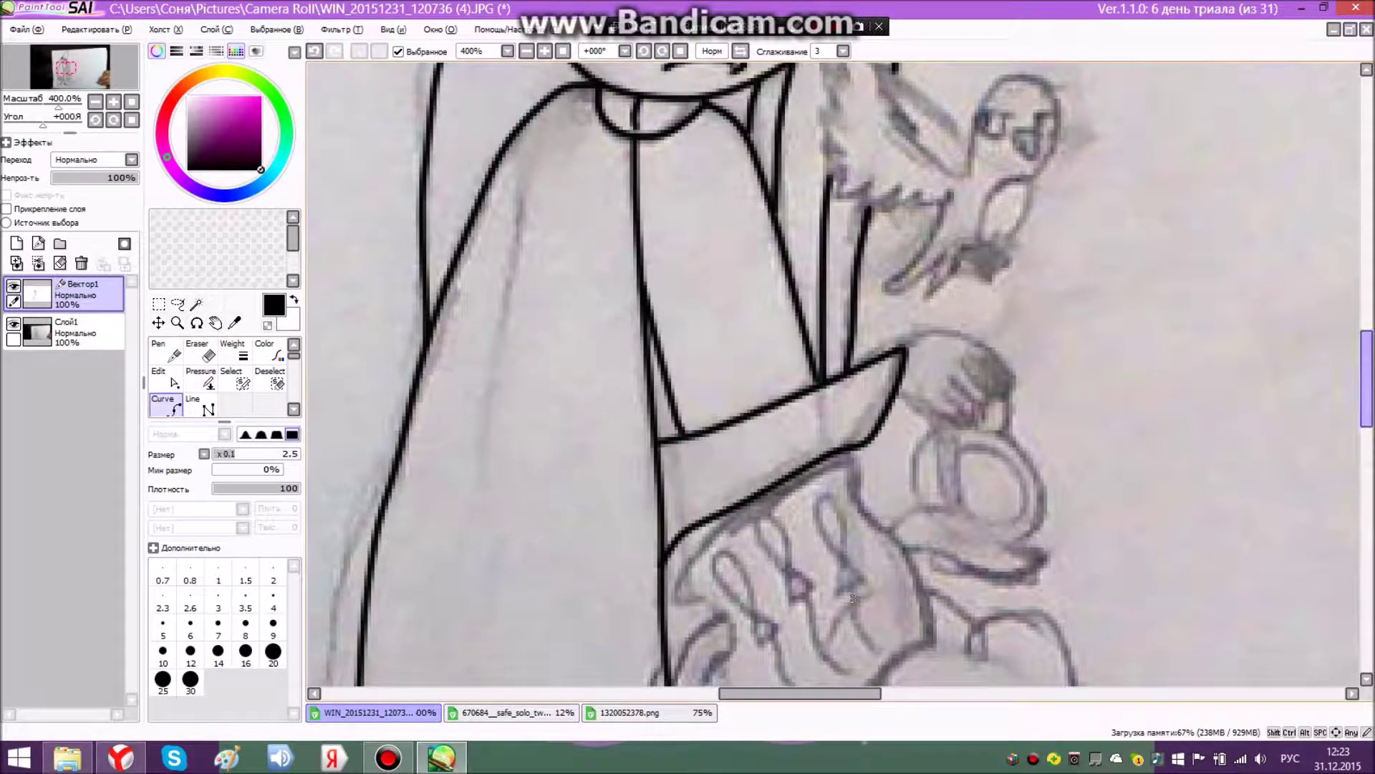
- Draw two short line segments below the sleeve, extending the second front edge of the robe upward
scroll(853, 598, "down", 3)
left_click(707, 363)
left_click(707, 377)
left_click(200, 351)
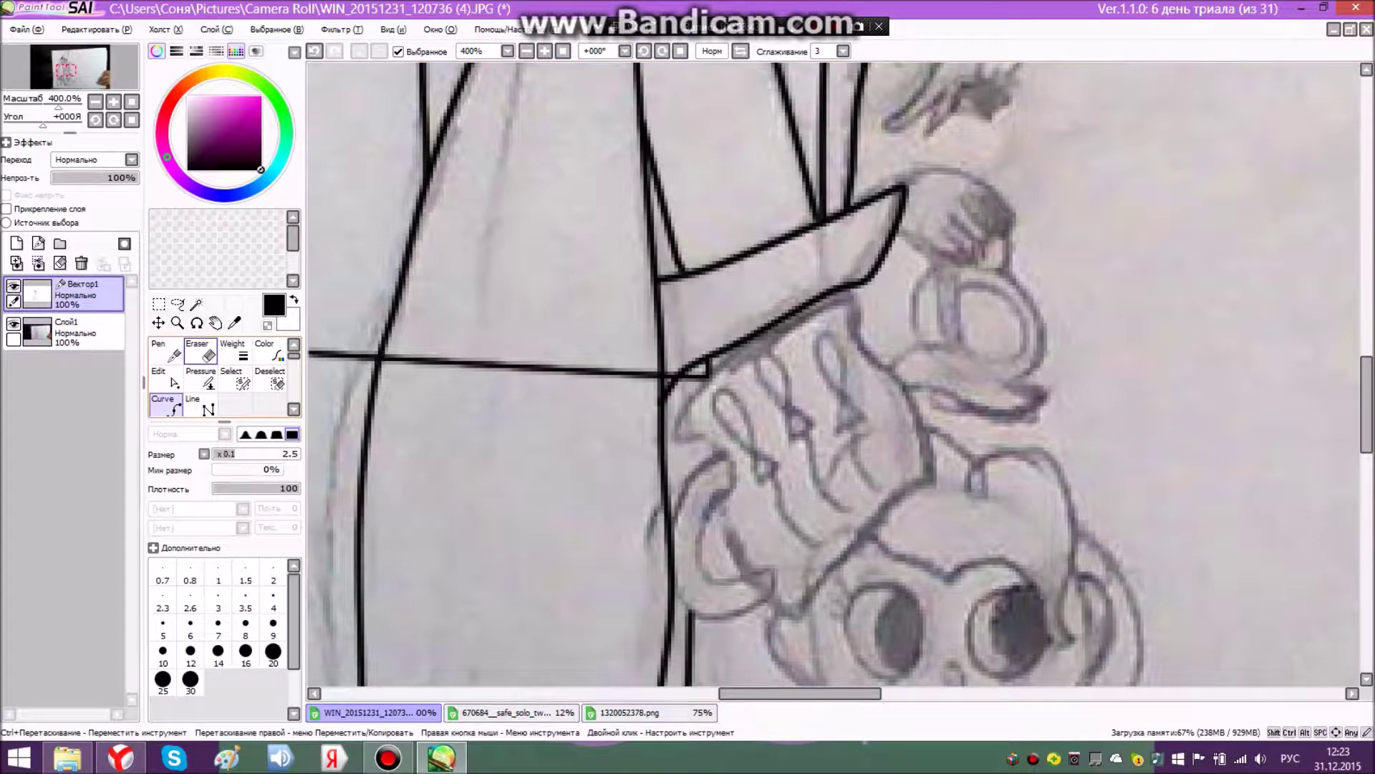
left_click(169, 405)
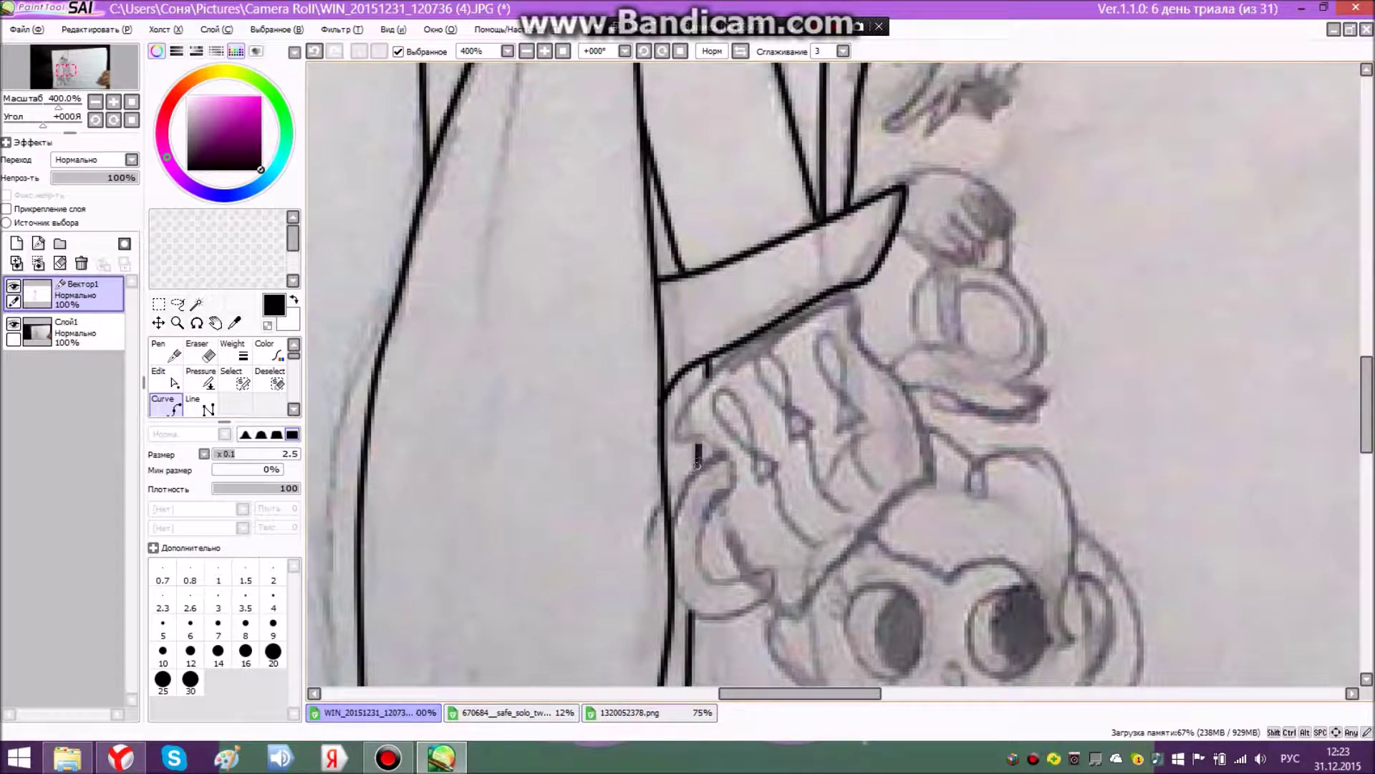
left_click(120, 757)
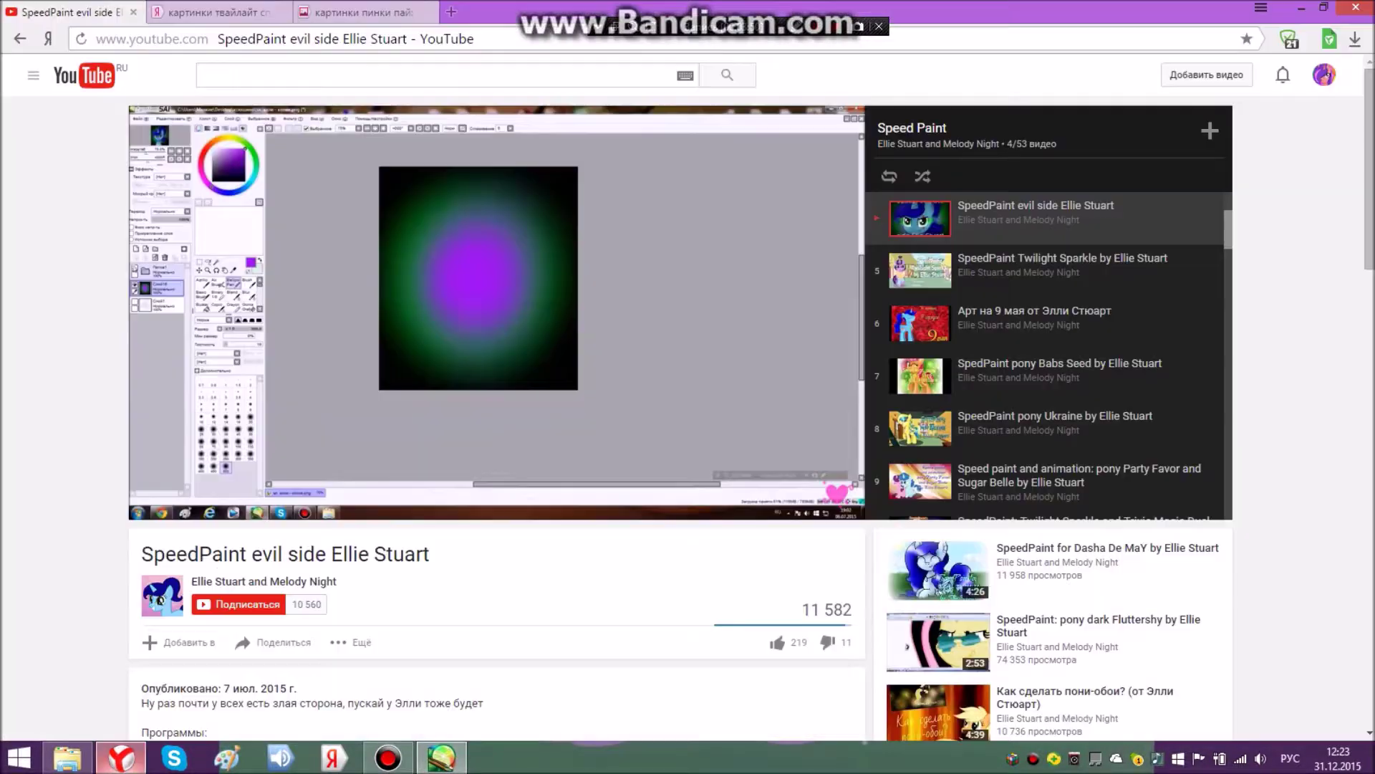
mouse_move(441, 758)
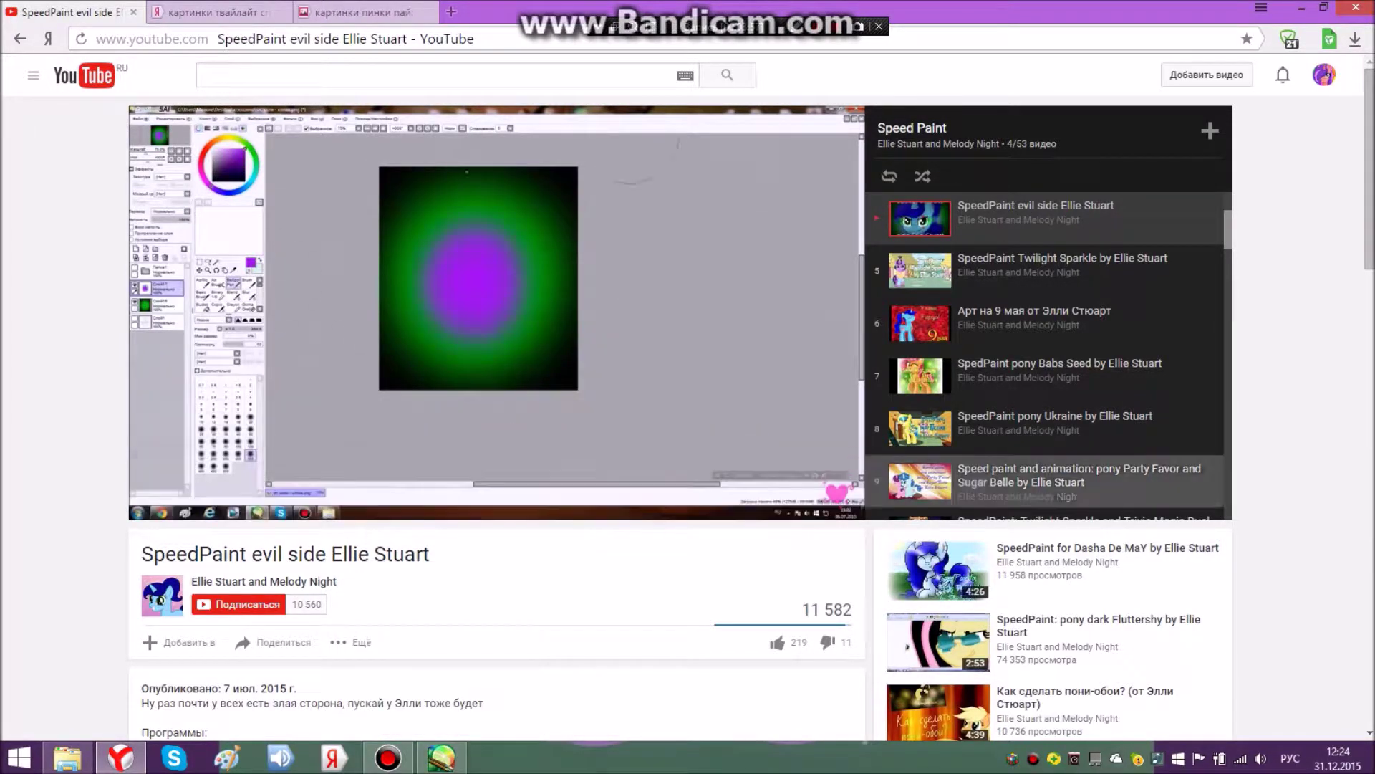
key("alt+Tab")
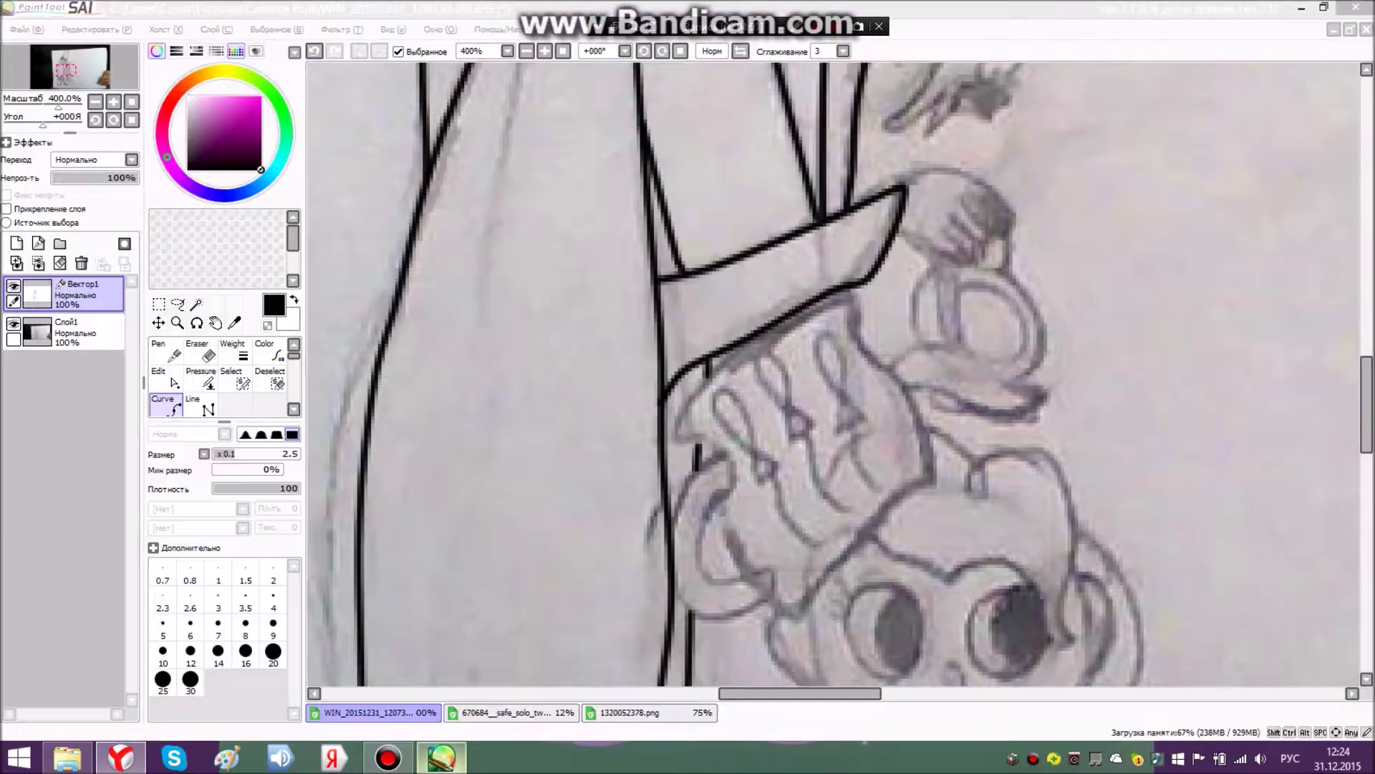
- Trace the rounded outline of the hand from the sleeve cuff around to the fingertips with the Curve tool
scroll(877, 222, "down", 8)
scroll(892, 236, "up", 9)
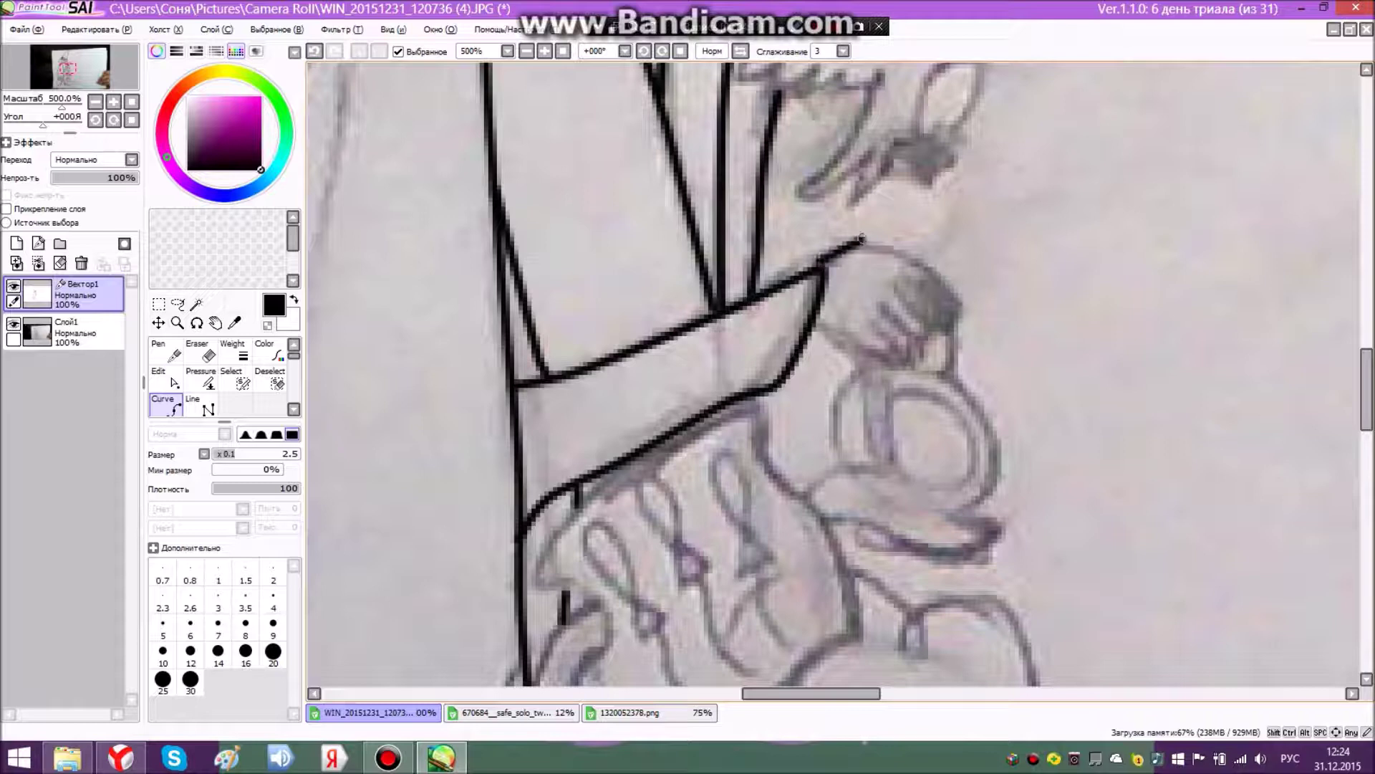
left_click(888, 244)
left_click(955, 262)
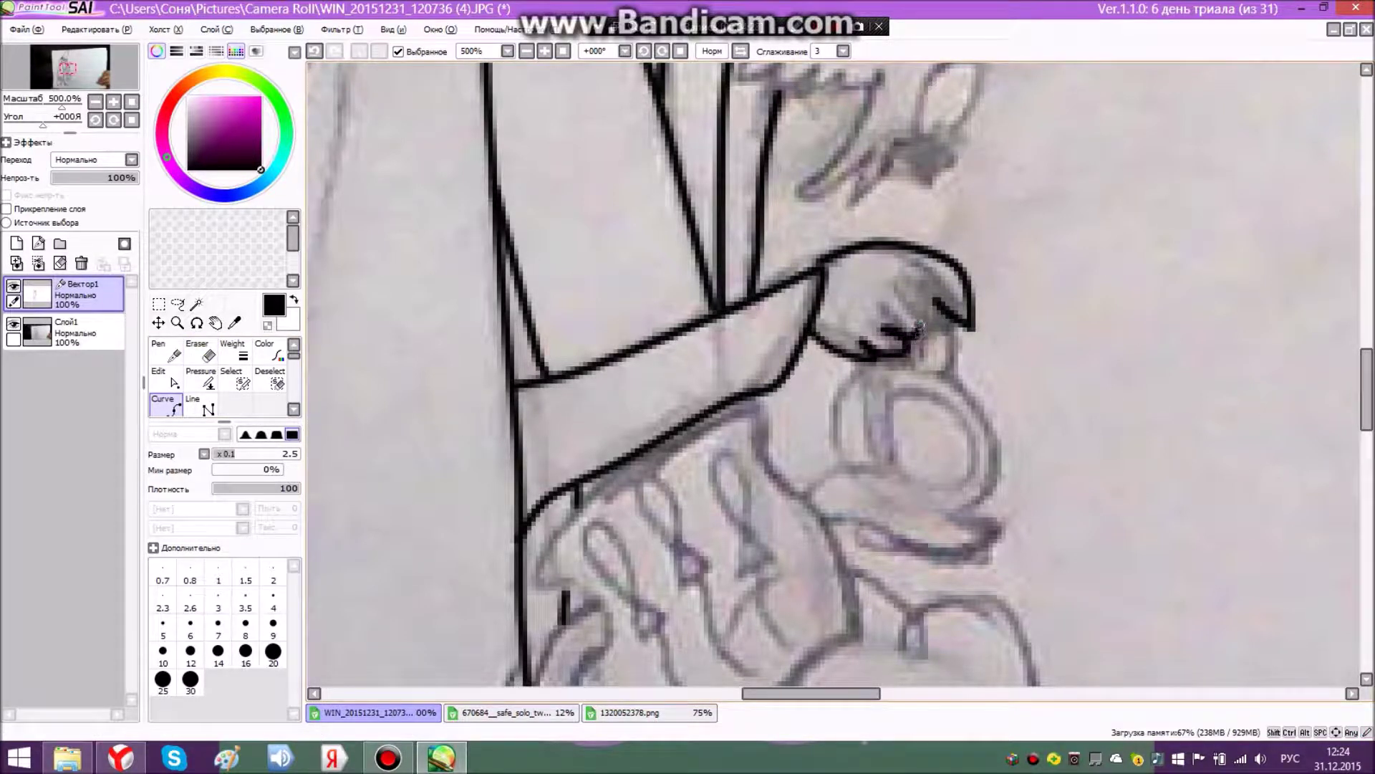
- Draw the curled fingers and the inner line of the hand, plus the short handle line running down from the fingertips
left_click(924, 334)
left_click(901, 320)
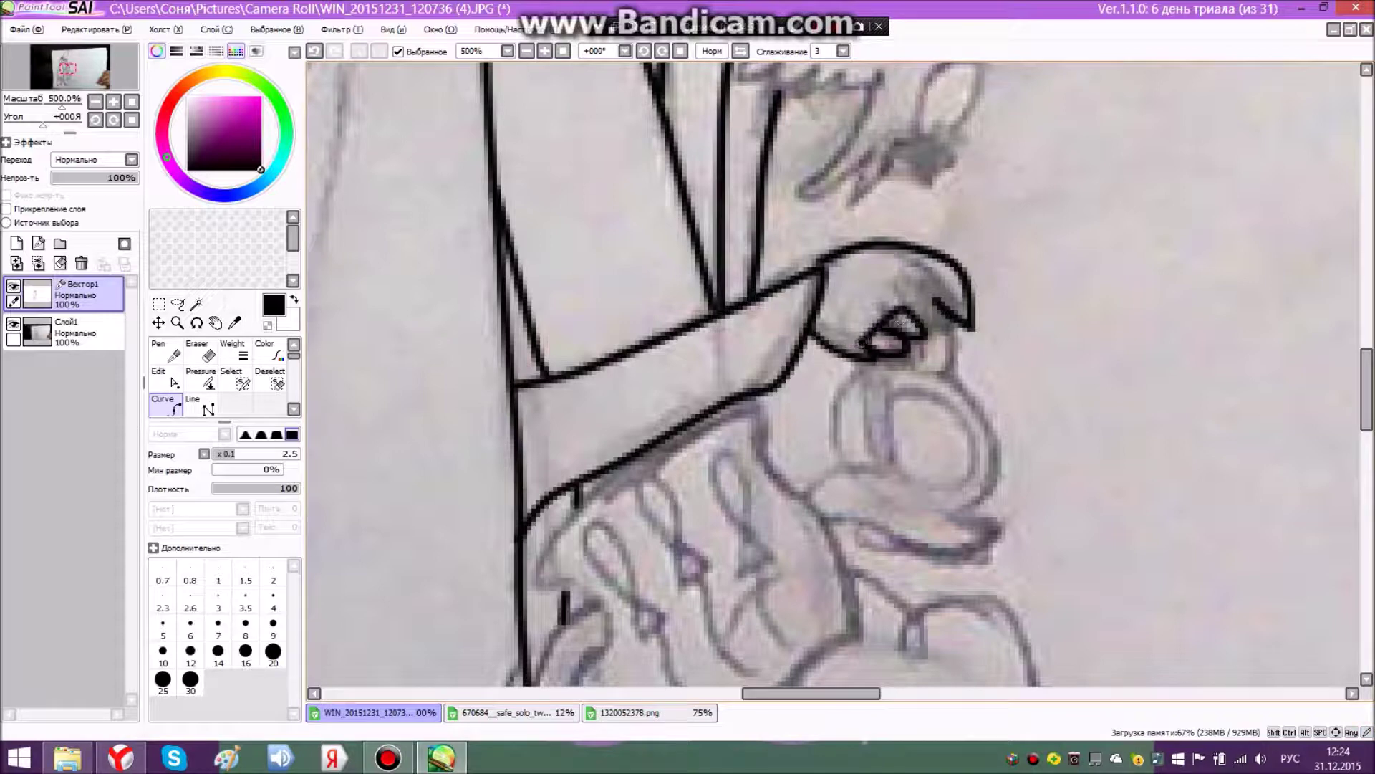
left_click(927, 328)
left_click(949, 317)
left_click(937, 301)
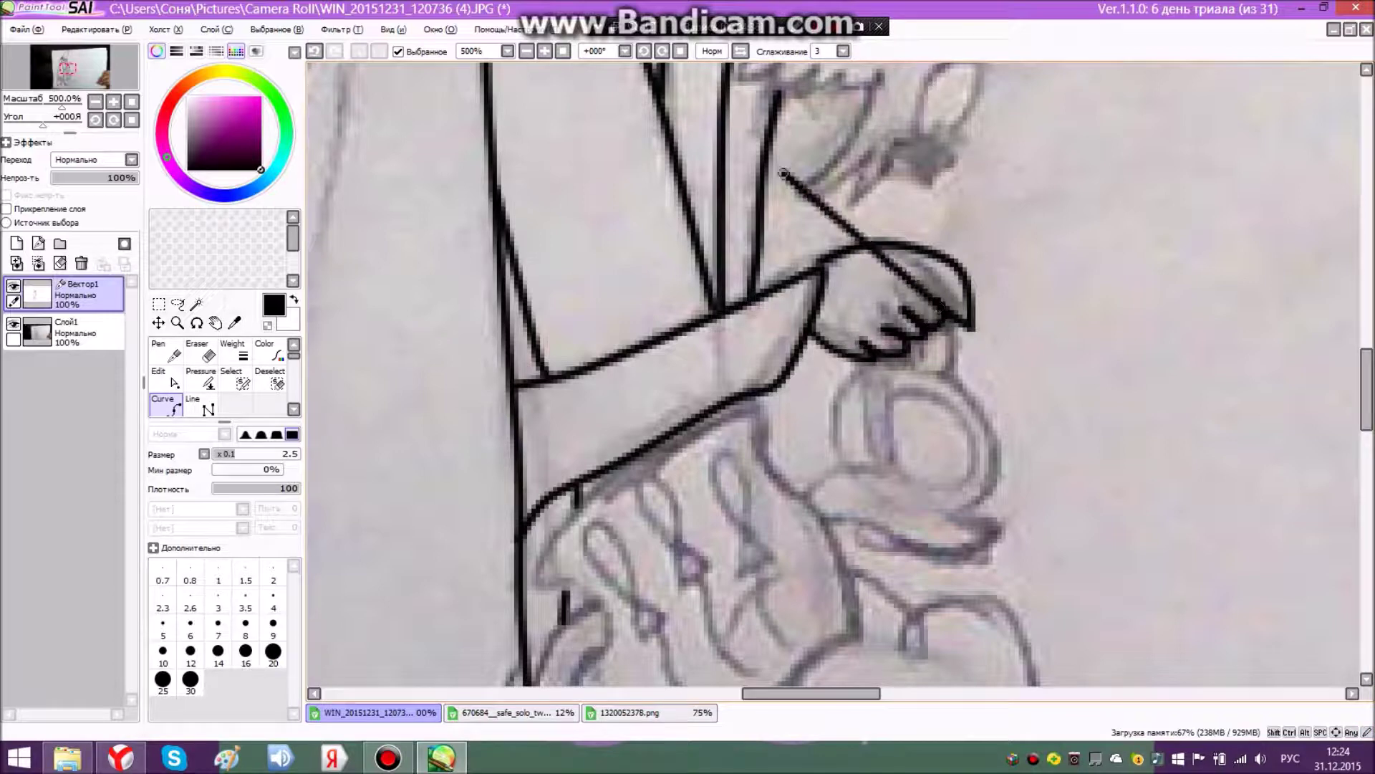
key("c")
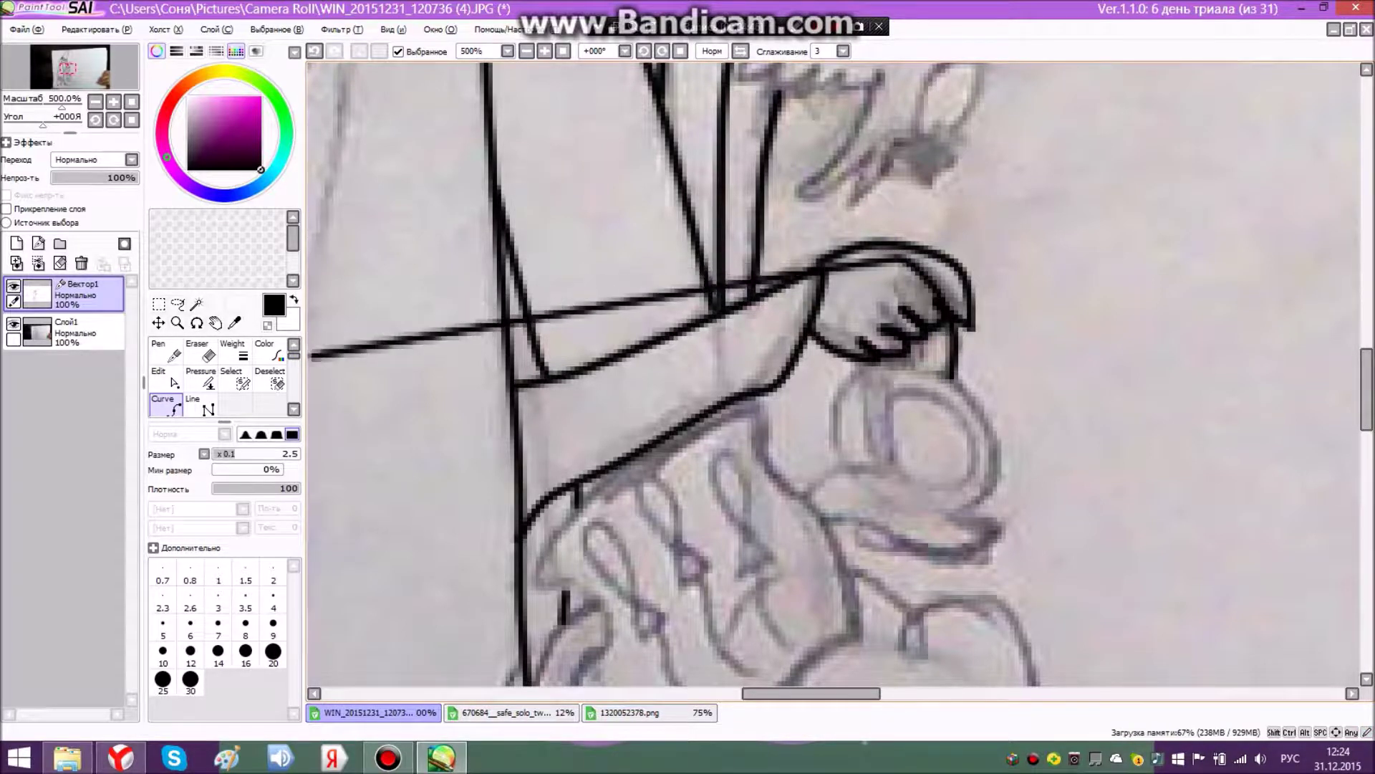
key("e")
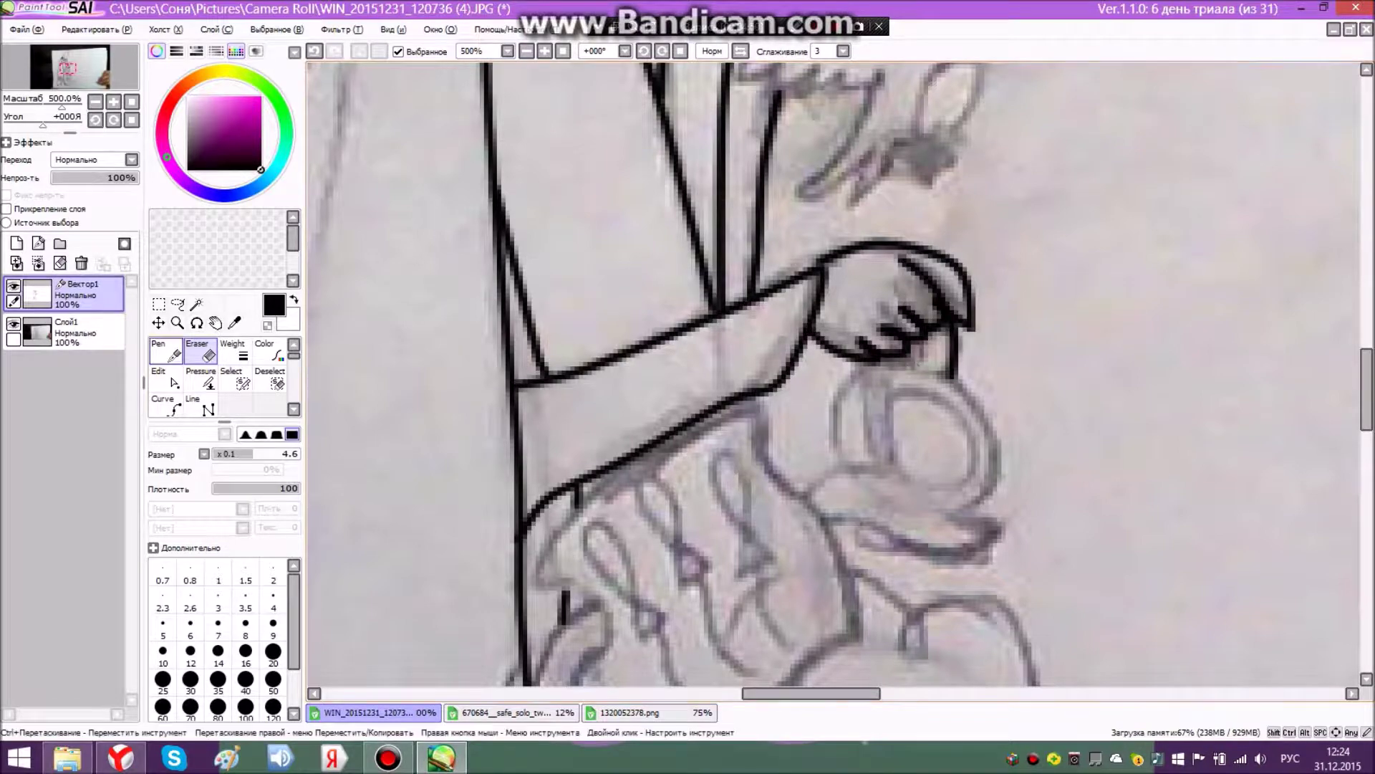
left_click(166, 406)
left_click(120, 757)
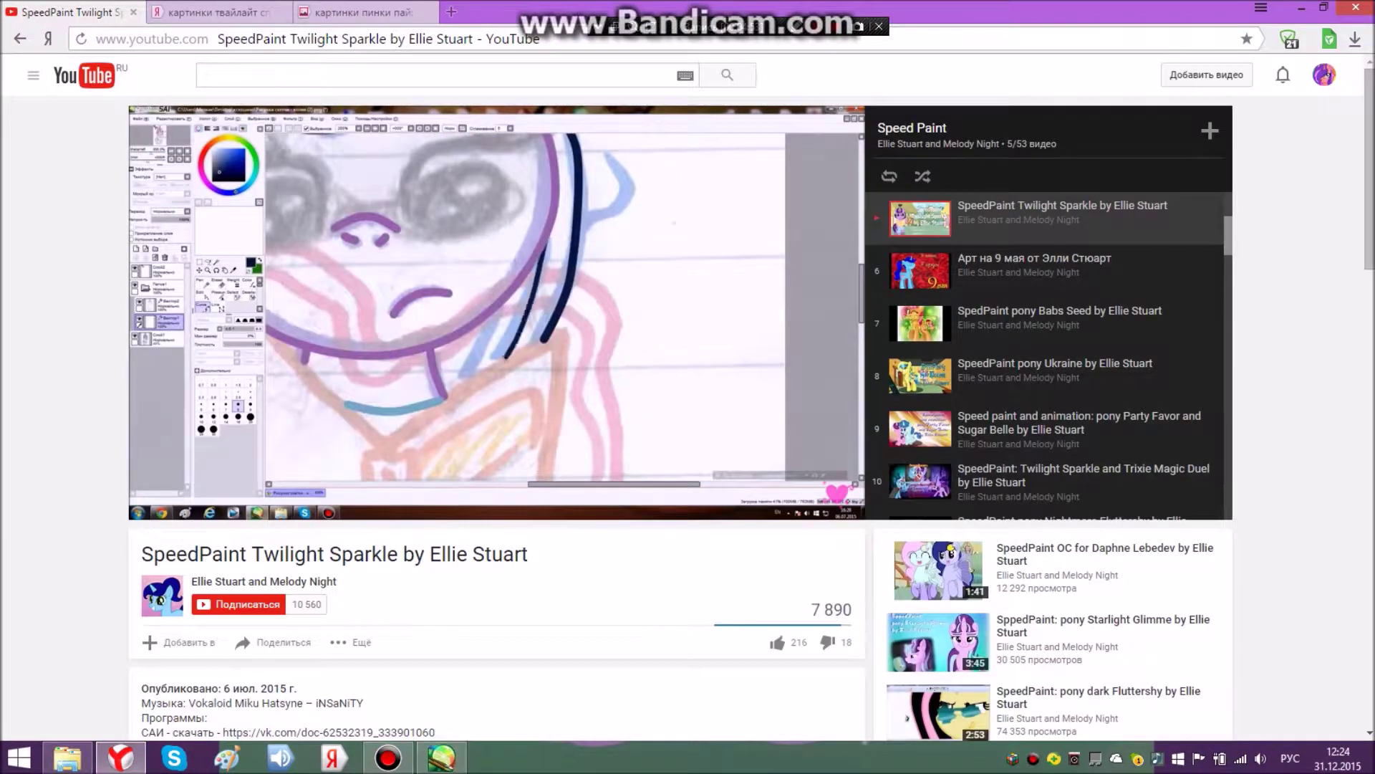
key("alt+Tab")
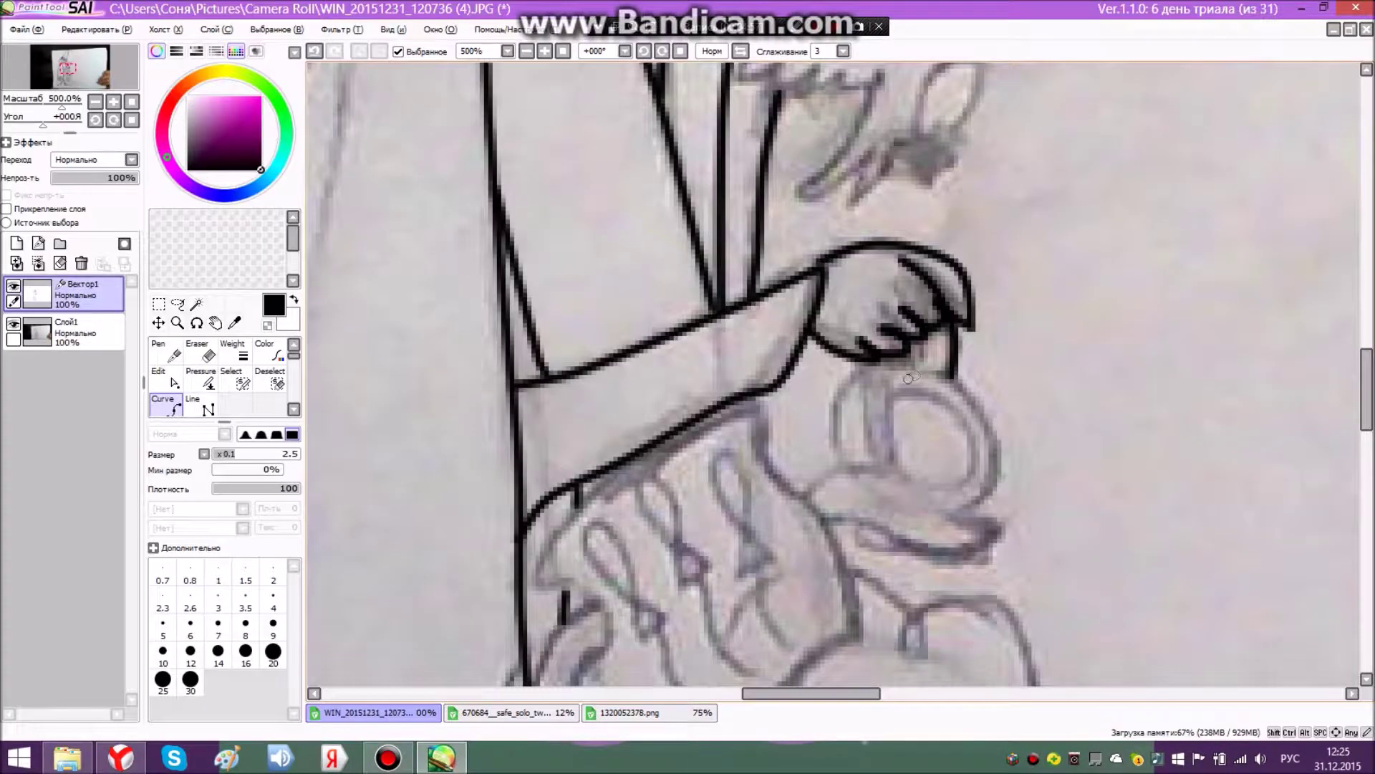
- Draw the closed rounded body of the lantern hanging below the hand with the Curve tool
left_click(977, 456)
left_click(962, 510)
left_click(867, 515)
left_click(831, 474)
left_click(824, 410)
left_click(895, 369)
left_click(205, 352)
left_click(169, 406)
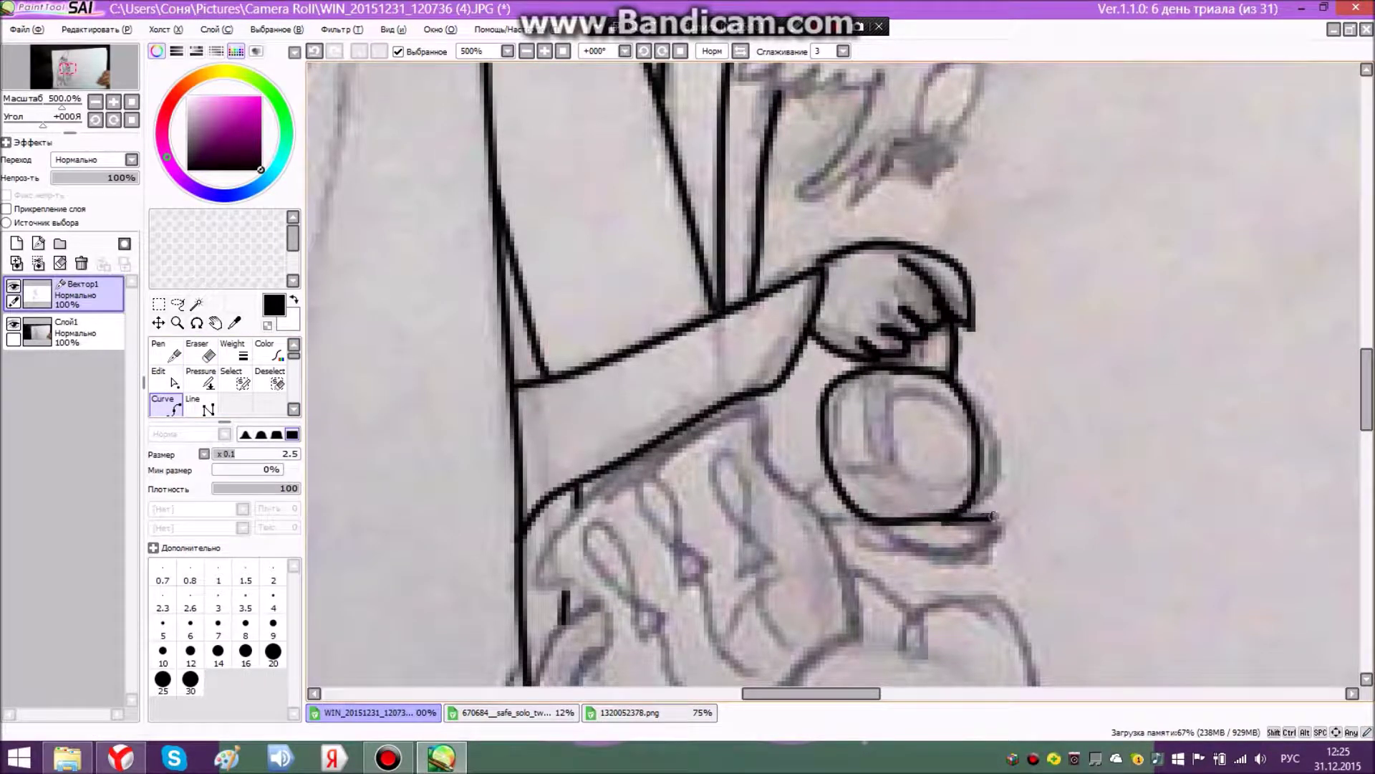
- Draw the flat, narrow base under the lantern with a rounded end and a straight upper and lower edge
left_click(988, 546)
left_click(840, 545)
left_click(205, 352)
left_click(169, 406)
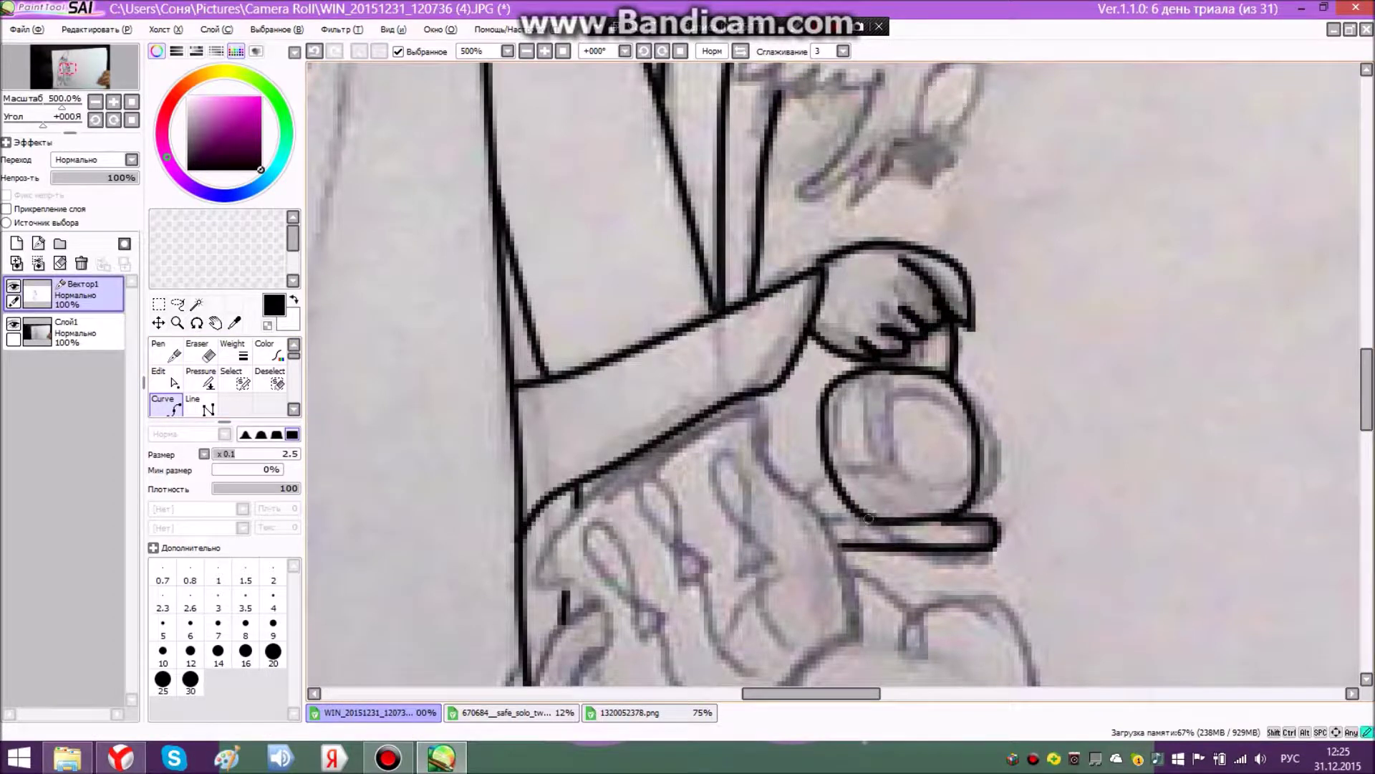
left_click(827, 521)
left_click(205, 352)
left_click(169, 405)
- Draw a circle inside the lantern's body and move its side point inward with the Edit tool
left_click(923, 411)
left_click(934, 464)
left_click(880, 484)
left_click(851, 460)
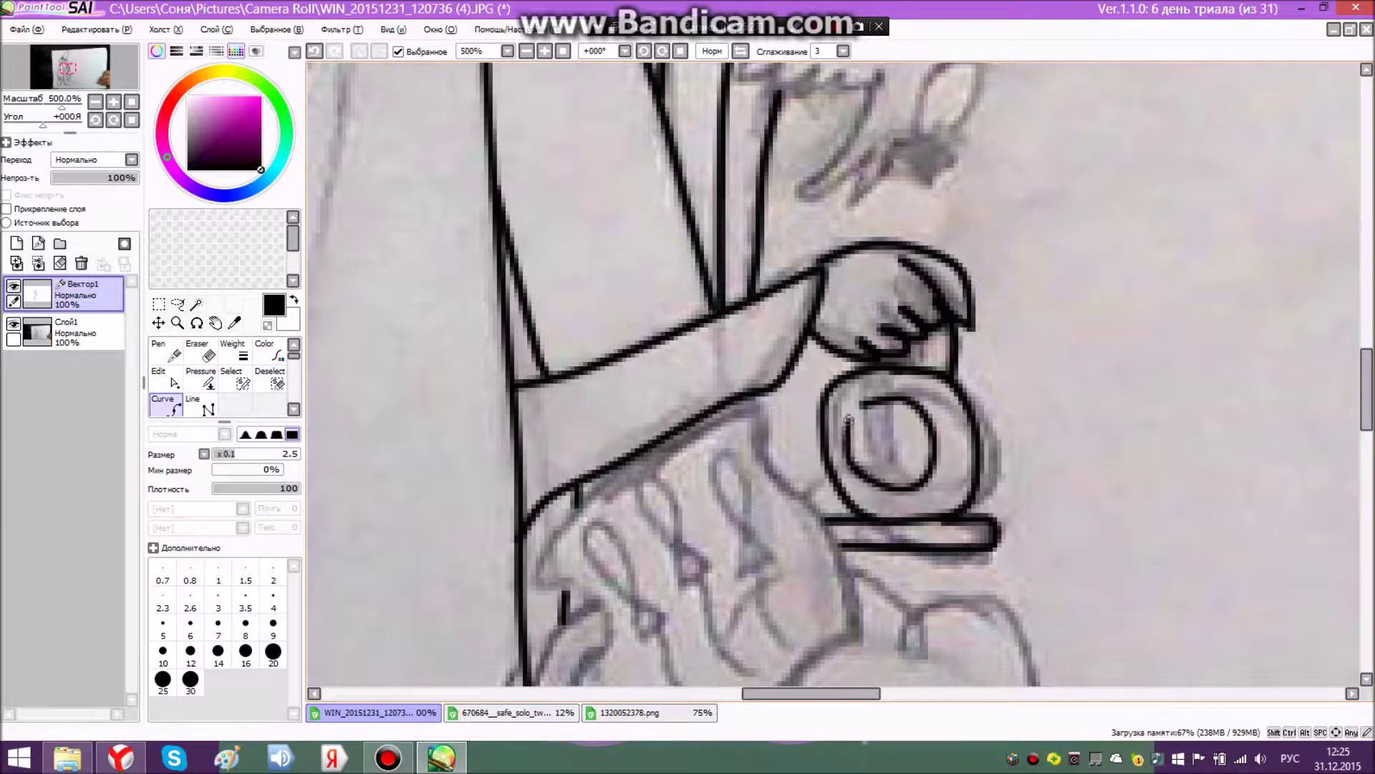
left_click(860, 417)
left_click(166, 378)
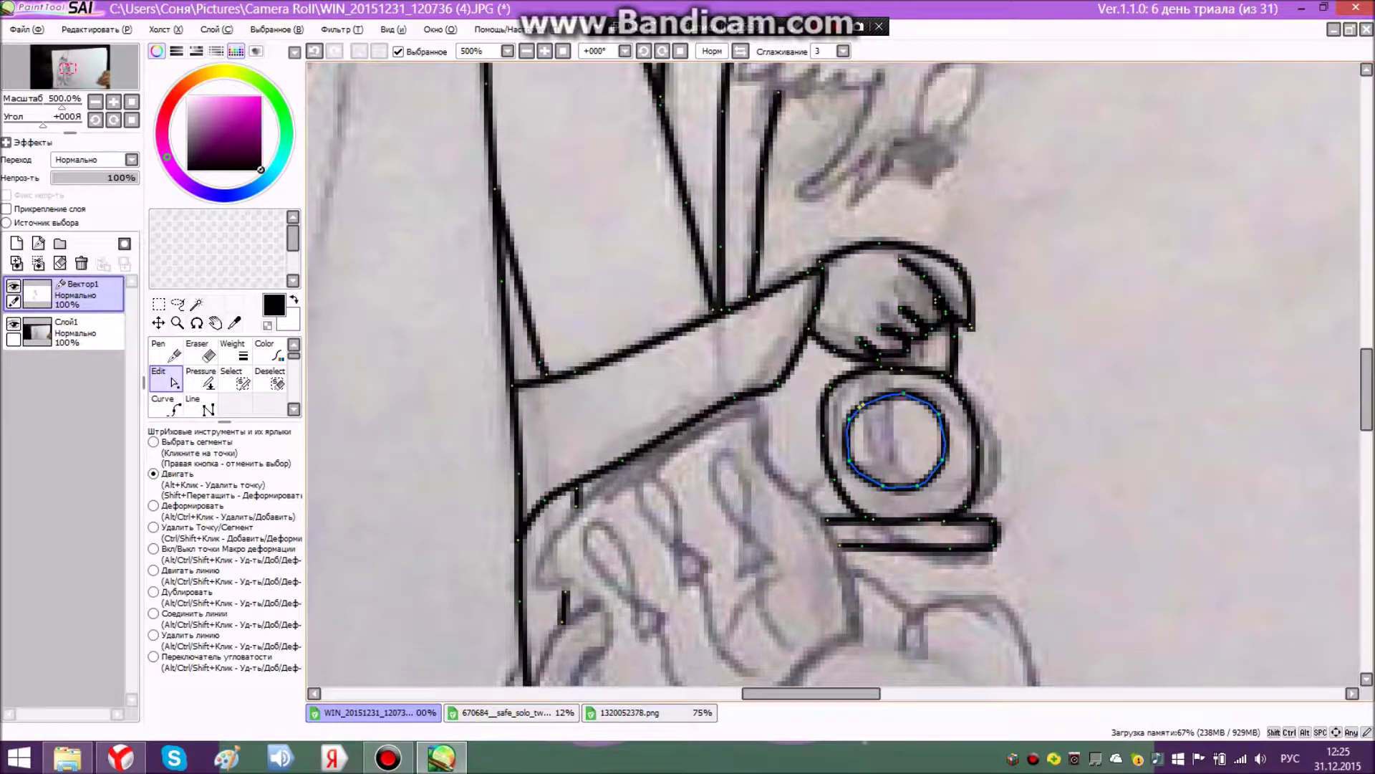
left_click_drag(849, 427, 865, 461)
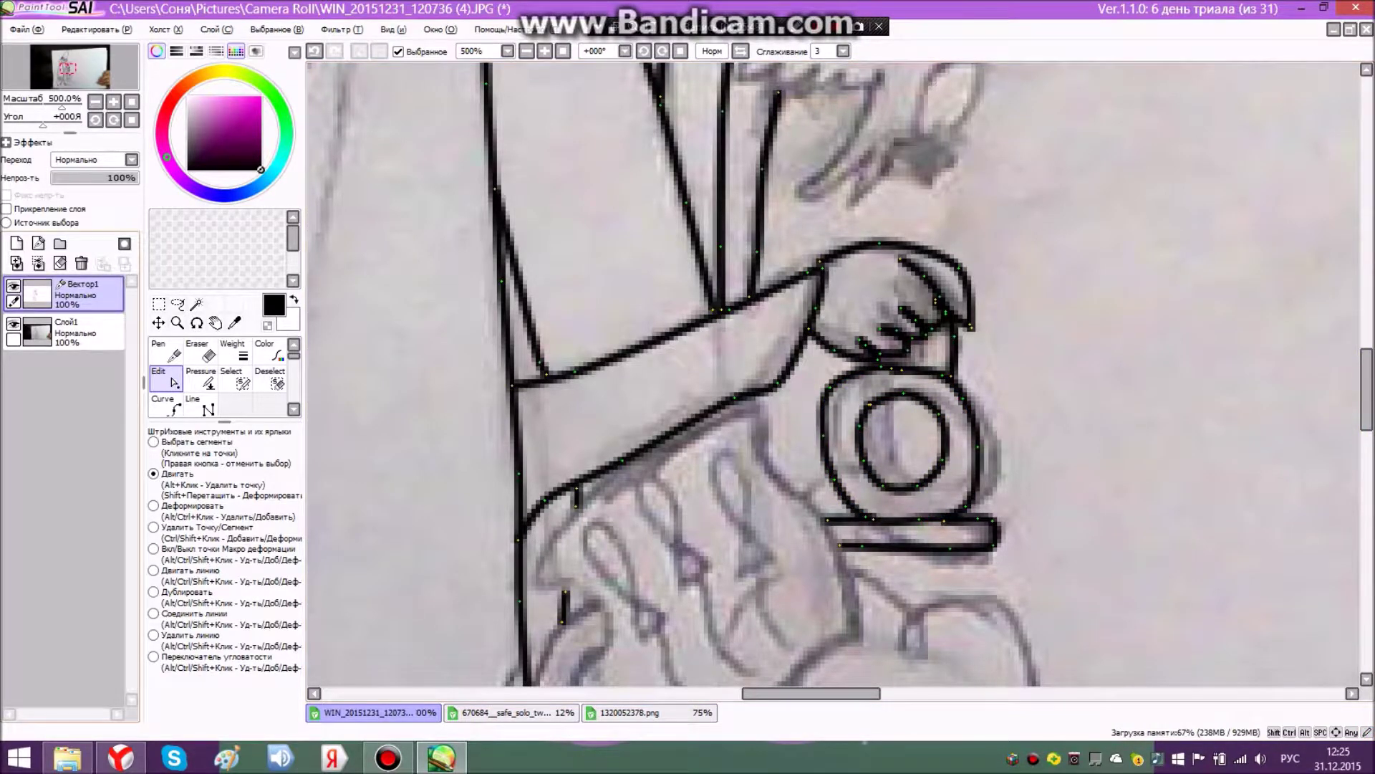
- Hide the photographed sketch layer and check the line art with the newly drawn arm and lantern
left_click(13, 324)
scroll(609, 257, "up", 3)
scroll(557, 254, "down", 10)
scroll(505, 157, "down", 1)
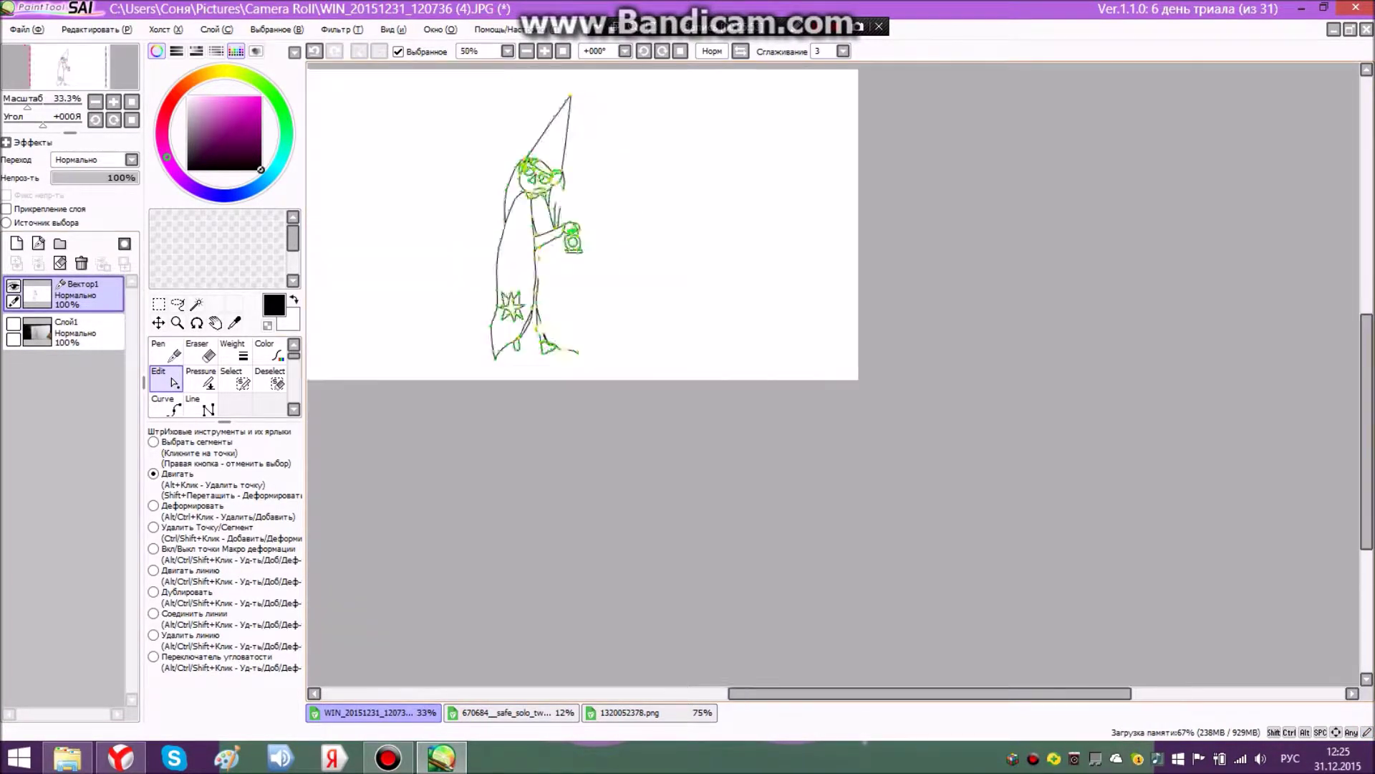
scroll(383, 120, "up", 1)
left_click(200, 351)
scroll(462, 125, "up", 1)
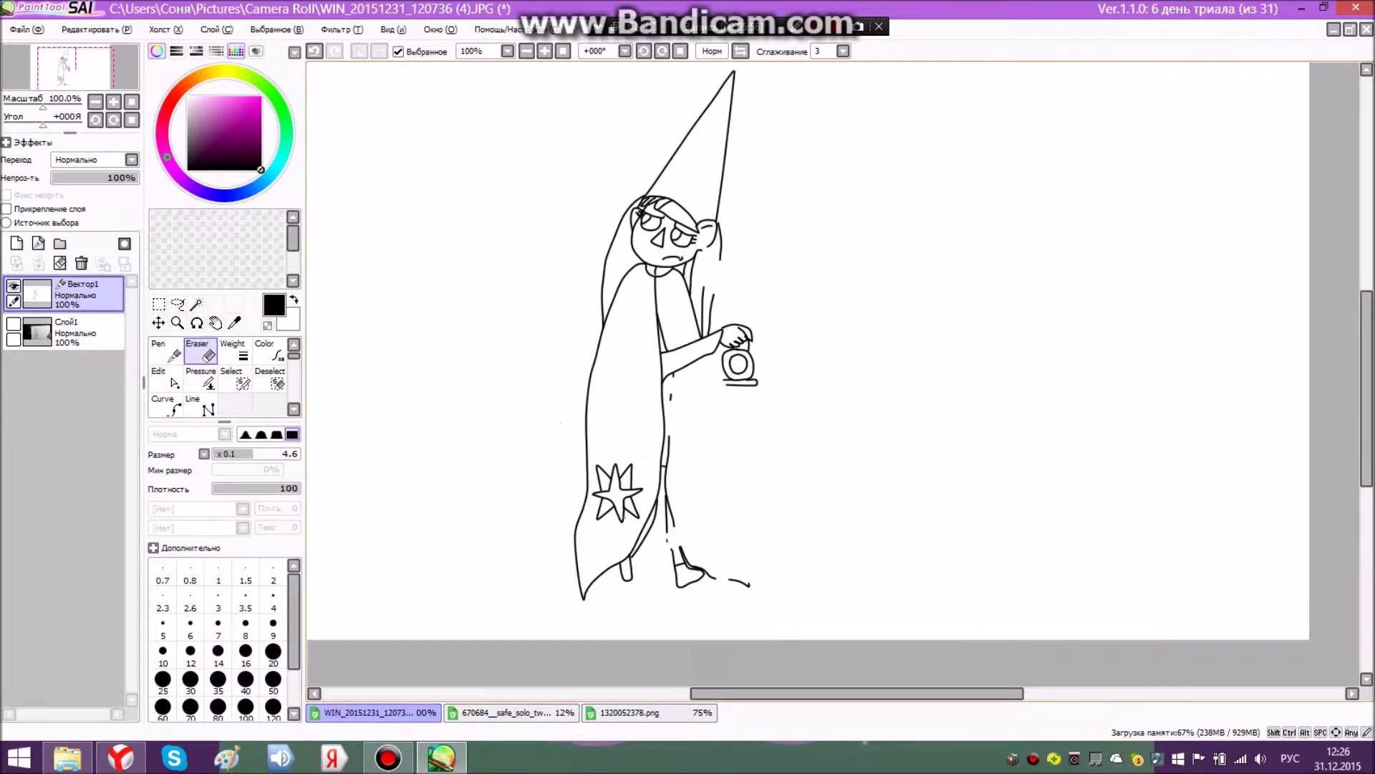
- Adjust the anchor point at the lower tip of the robe's star with the Edit tool
scroll(625, 516, "up", 5)
left_click(166, 378)
left_click_drag(625, 558, 597, 568)
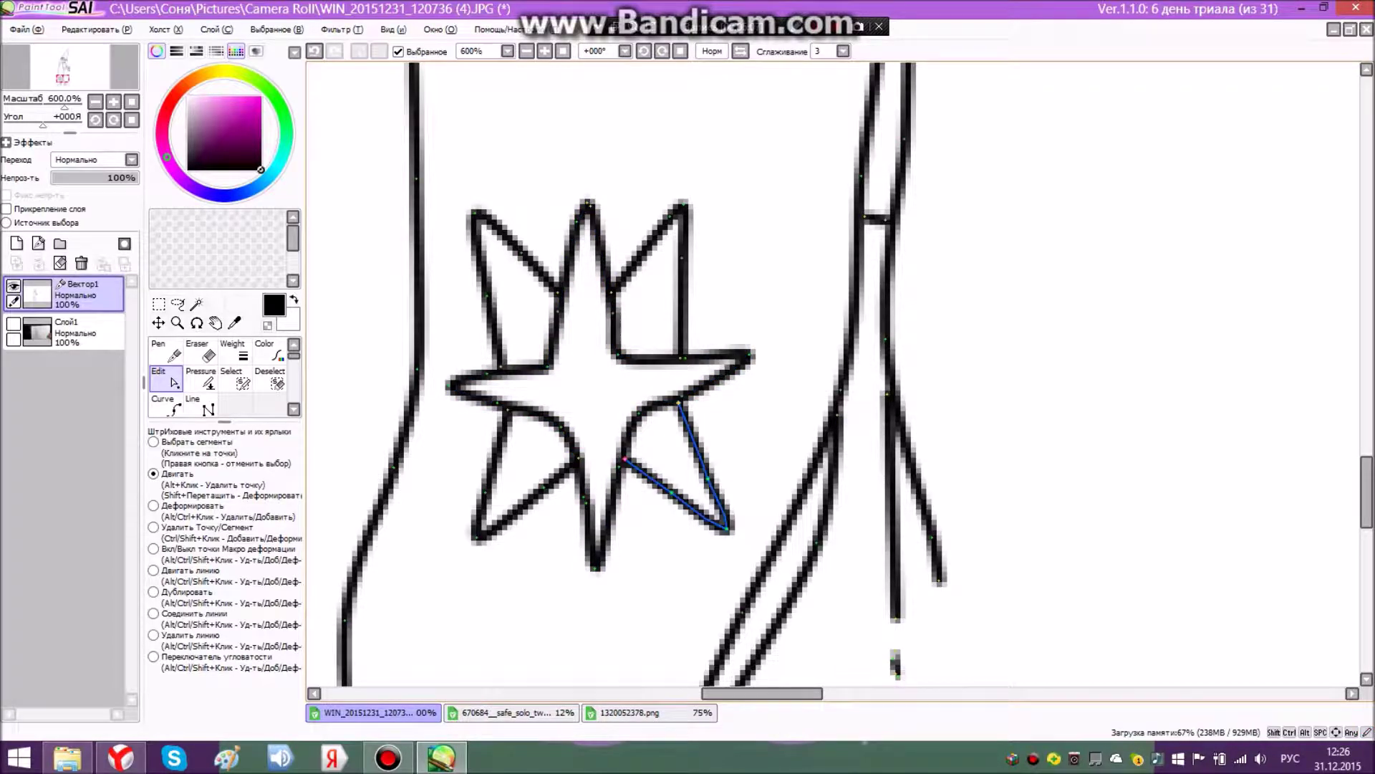
- Adjust the line thickness at the tips of the star with the Pressure tool
left_click(200, 378)
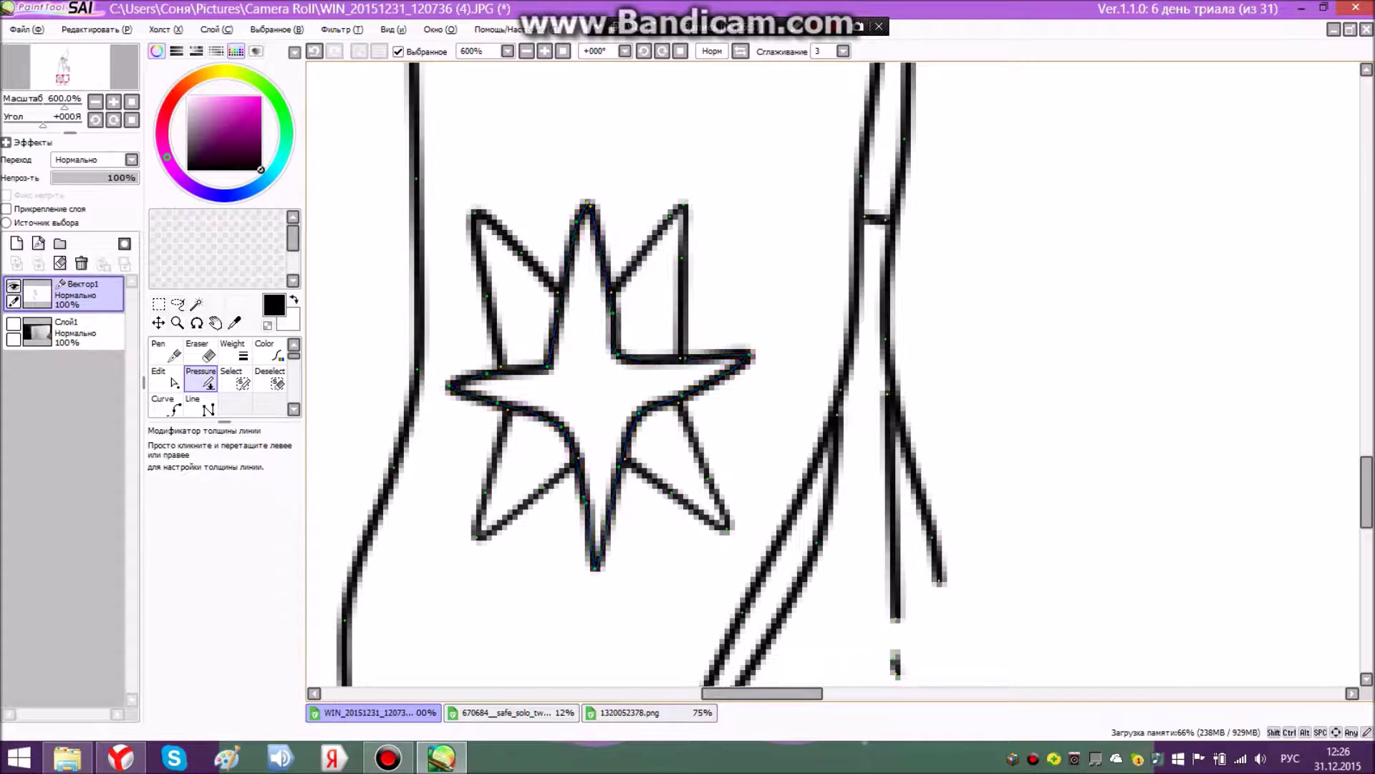
left_click_drag(589, 206, 613, 206)
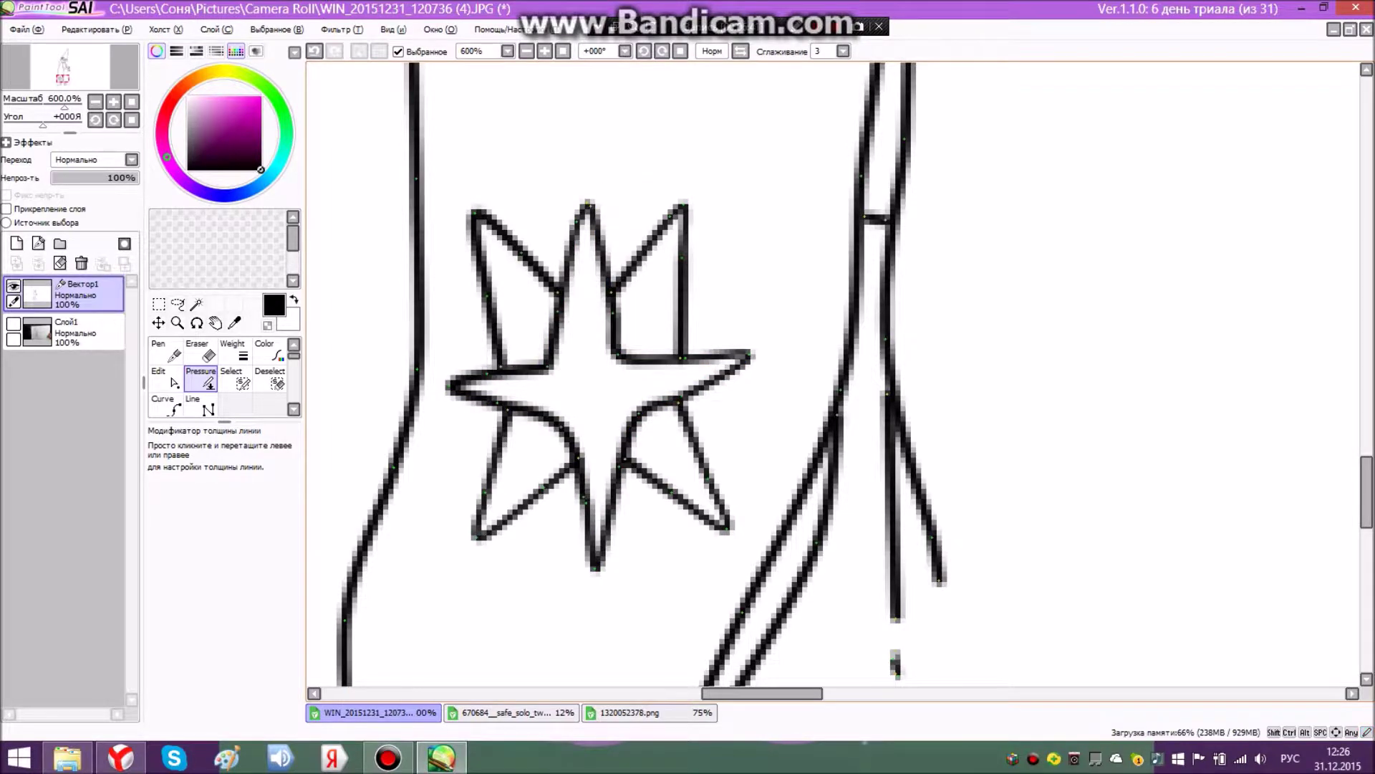
left_click_drag(475, 213, 455, 212)
left_click_drag(448, 386, 430, 386)
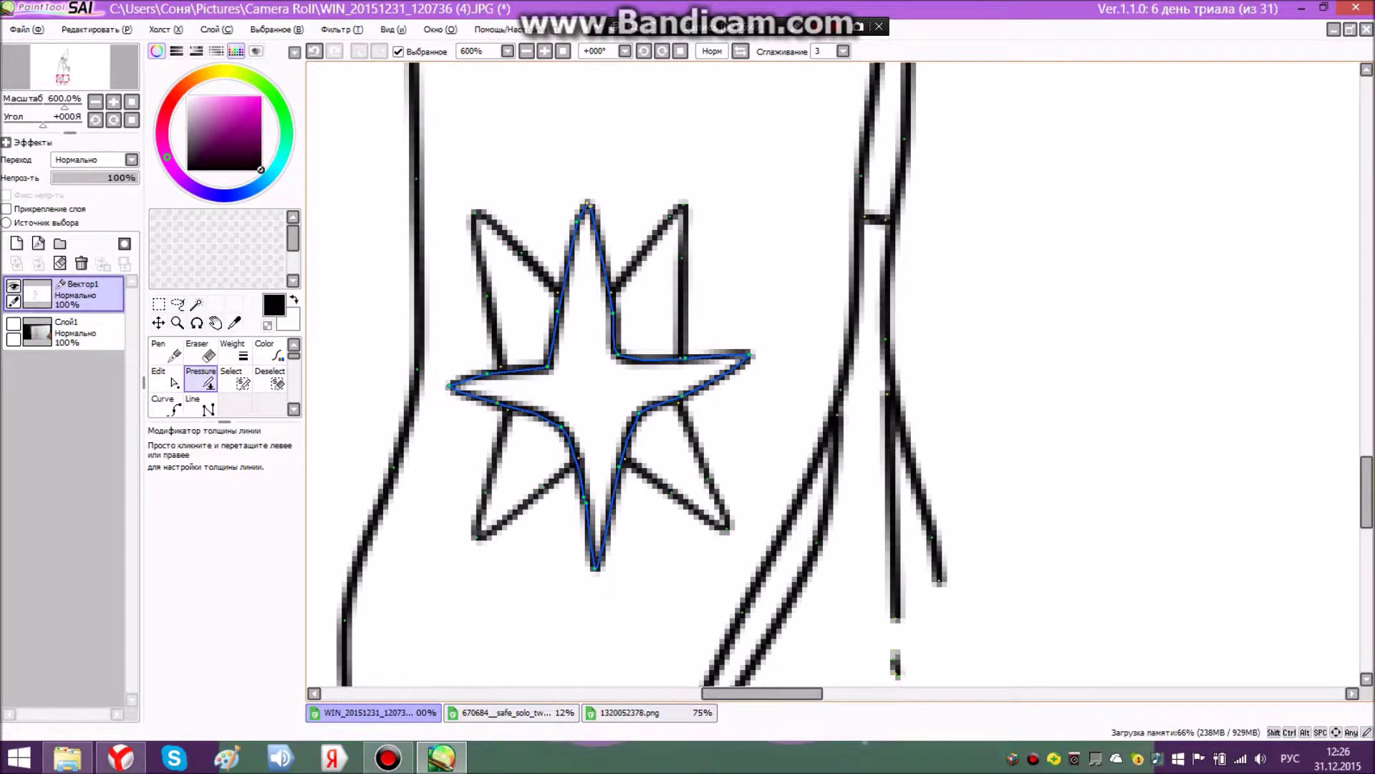
- Thin the robe's outline at its pointed trailing tip with the Pressure tool
scroll(622, 442, "down", 4)
scroll(517, 552, "up", 2)
left_click_drag(614, 621, 599, 621)
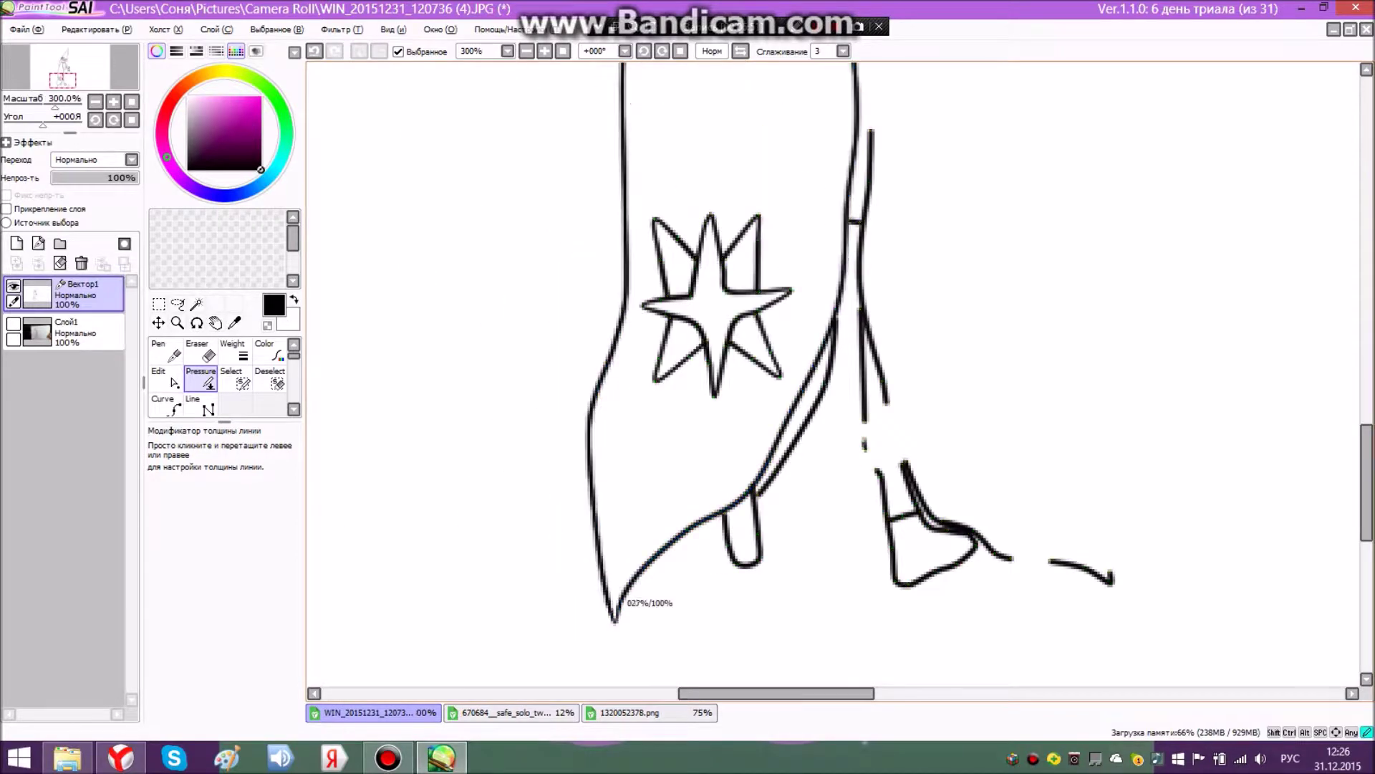
left_click_drag(602, 571, 606, 600)
- Taper the hat's outline at its peak and adjust the line thickness along its ear-side edge with the Pressure tool
scroll(616, 587, "down", 1)
scroll(742, 129, "down", 2)
scroll(717, 108, "up", 3)
scroll(831, 215, "down", 10)
scroll(845, 172, "up", 2)
scroll(602, 499, "up", 5)
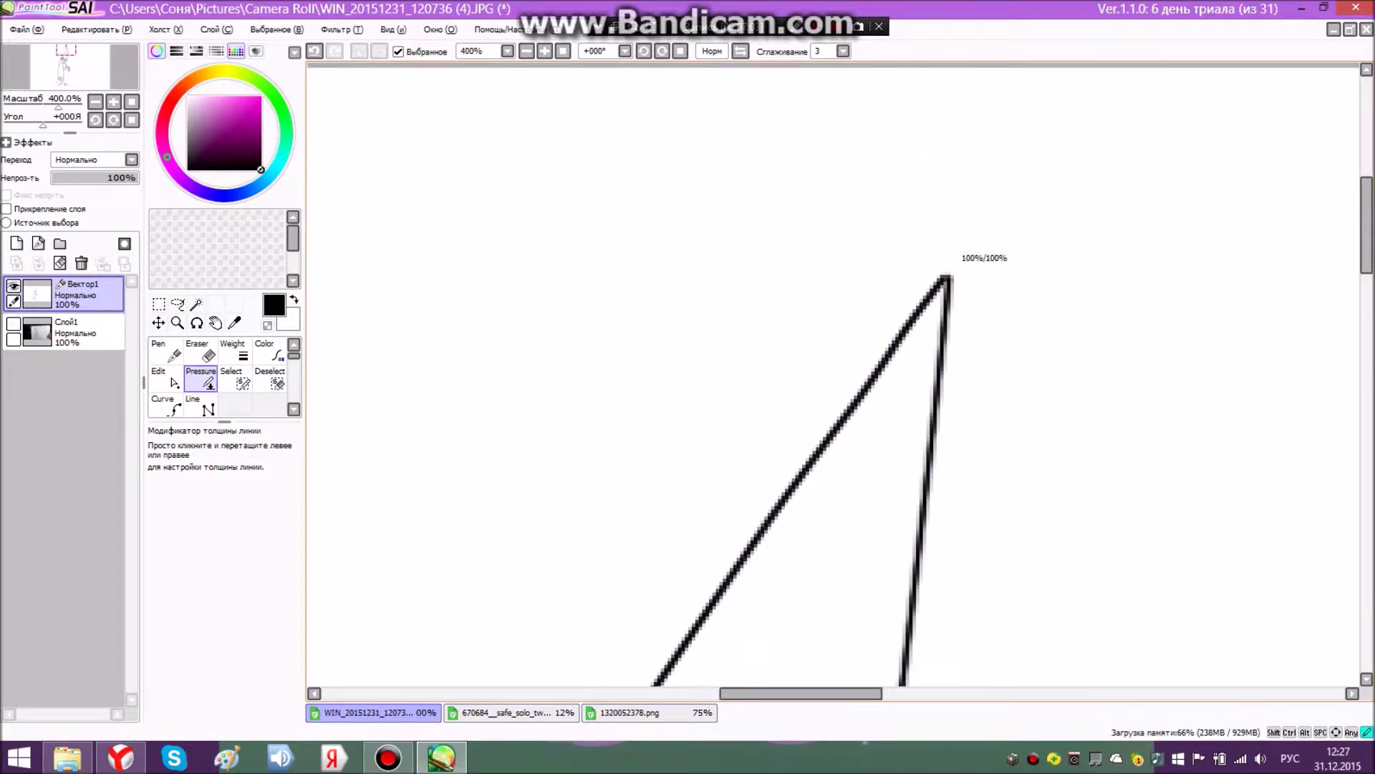
left_click_drag(946, 277, 931, 277)
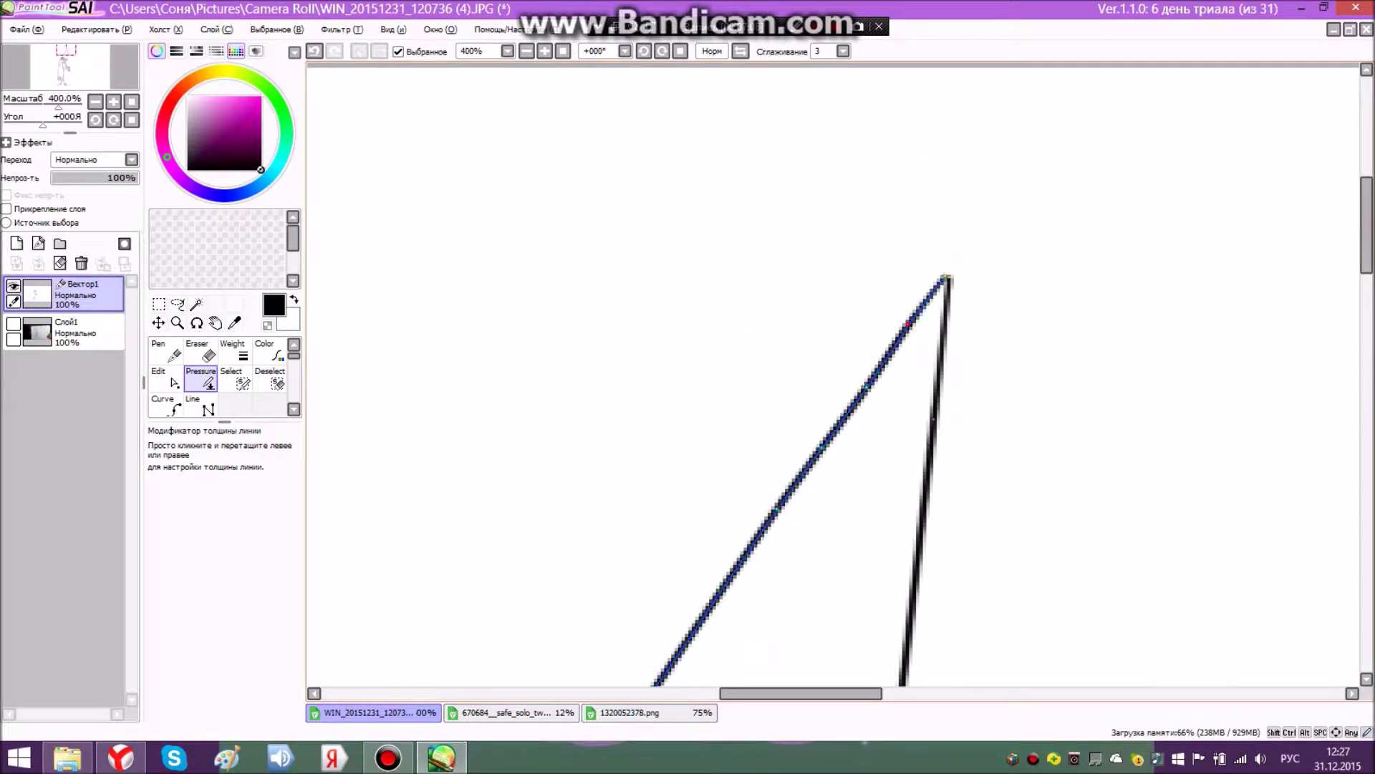
left_click_drag(933, 419, 939, 417)
- Adjust the line thickness of the eyelashes beside the hatted character's eye with the Pressure tool
scroll(645, 457, "up", 3)
scroll(645, 457, "down", 8)
scroll(598, 521, "up", 4)
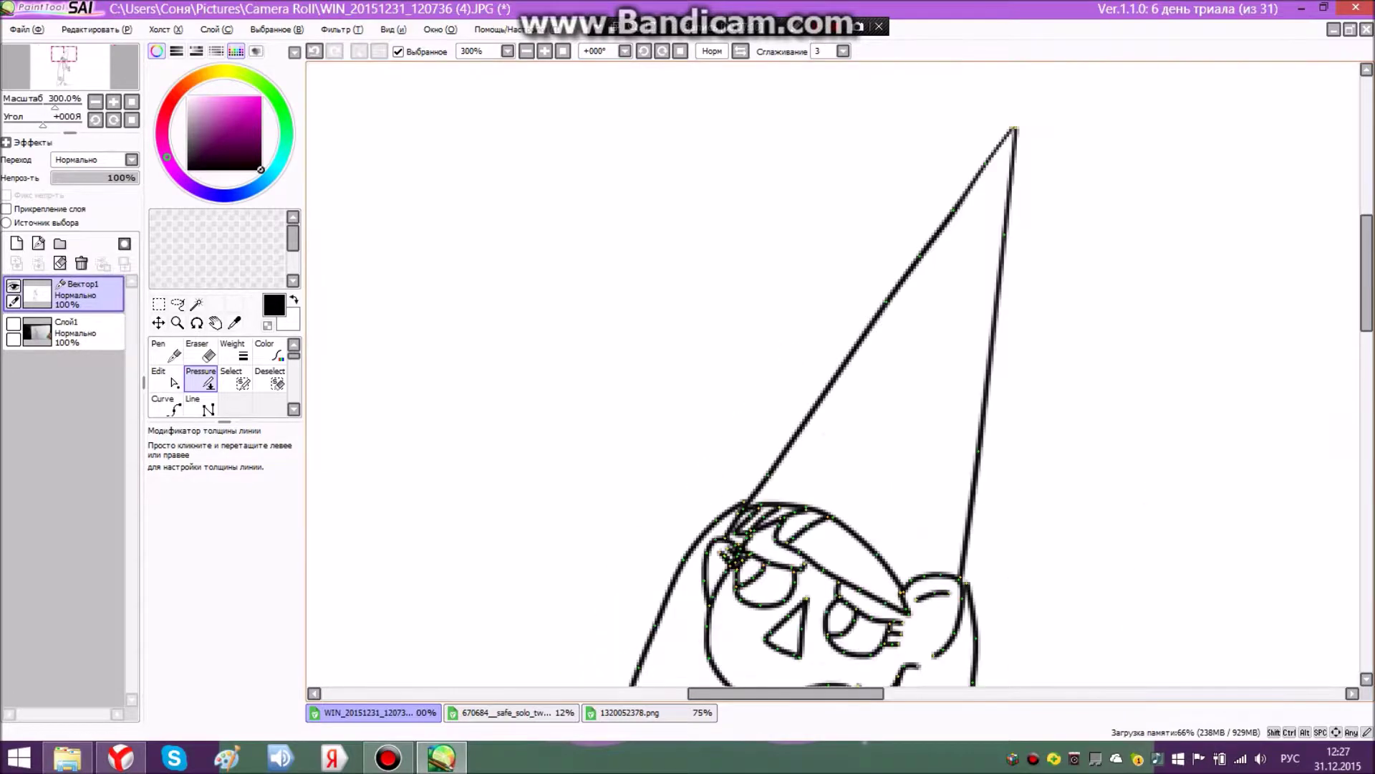
scroll(902, 624, "up", 2)
mouse_move(902, 614)
left_mouse_down()
mouse_move(908, 594)
mouse_move(860, 613)
left_mouse_up()
left_click_drag(795, 549, 774, 549)
scroll(856, 589, "up", 1)
left_click_drag(853, 595, 852, 306)
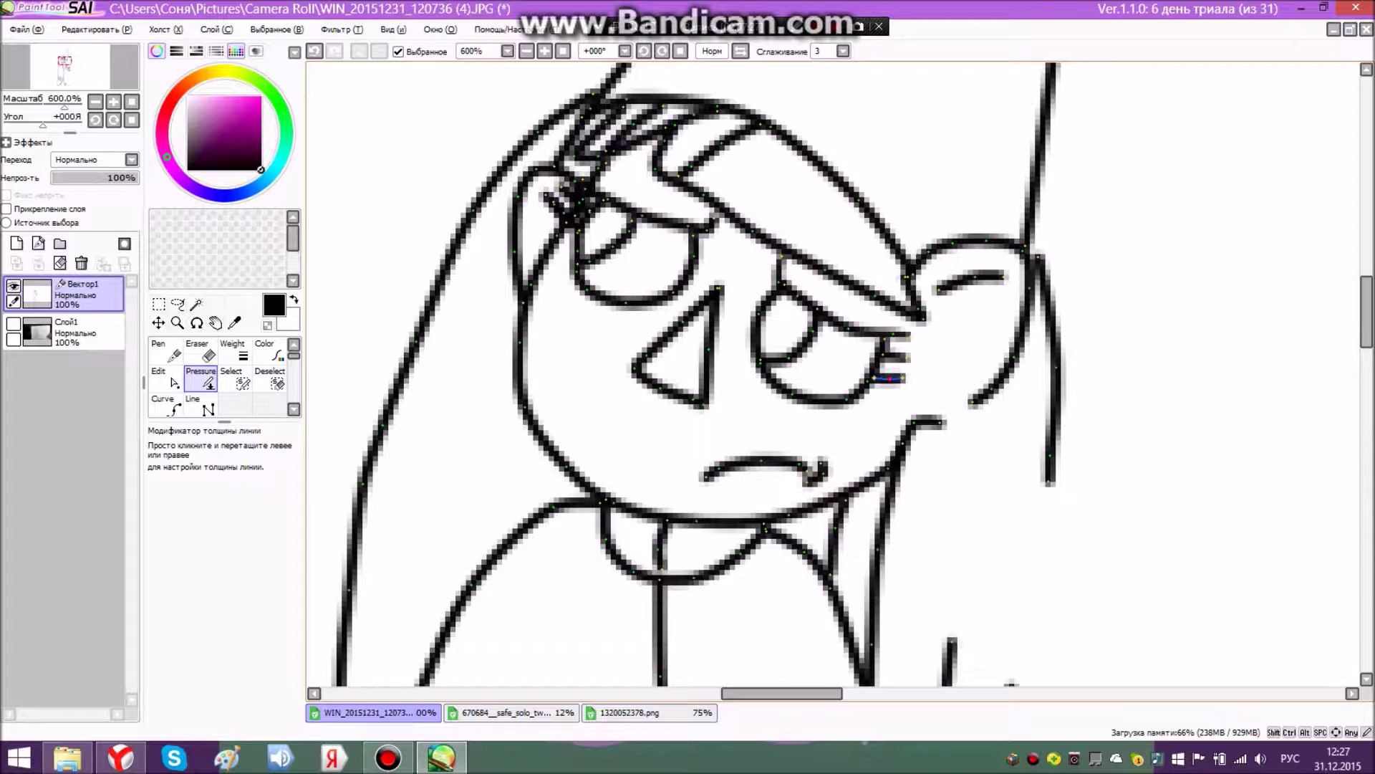
- Thin the end of the hatted character's mouth line with the Pressure tool
left_click(166, 379)
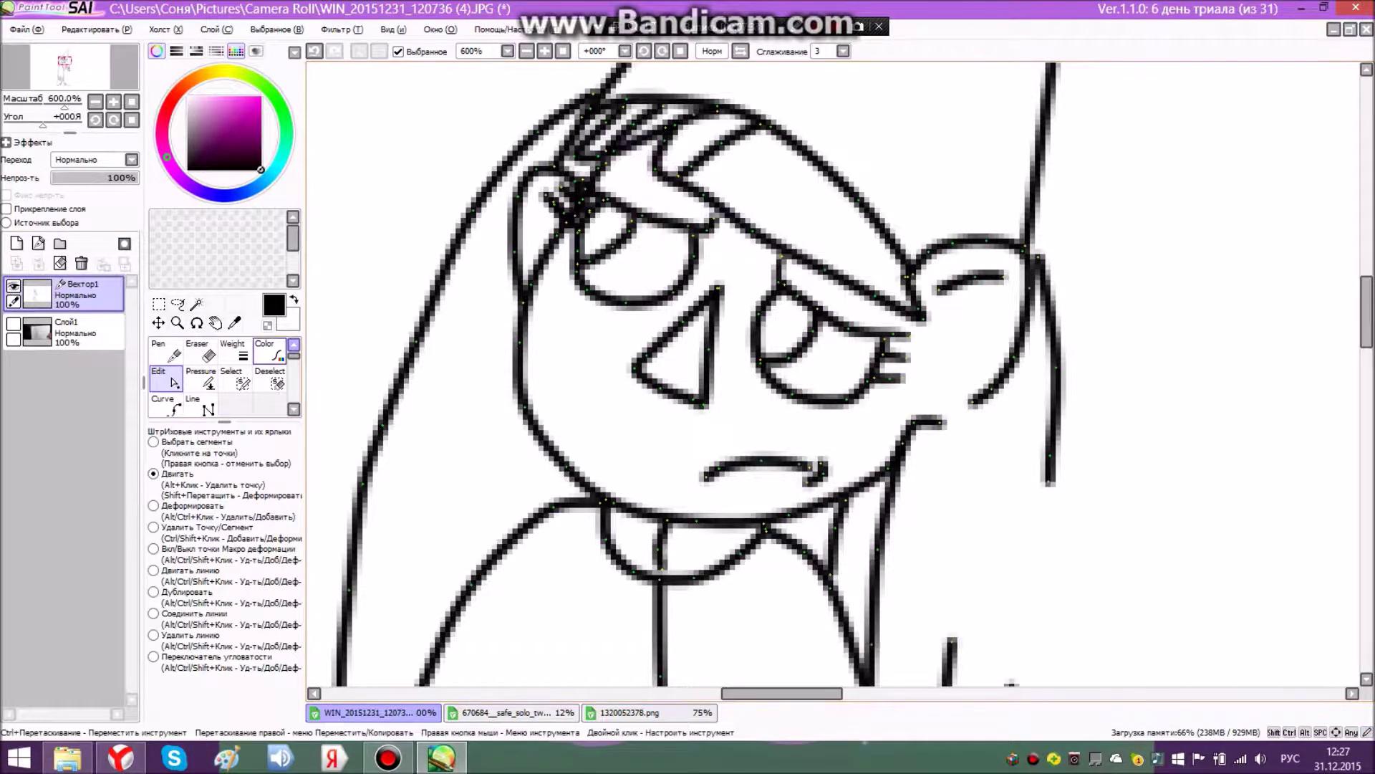
left_click(201, 378)
left_click_drag(713, 467, 815, 463)
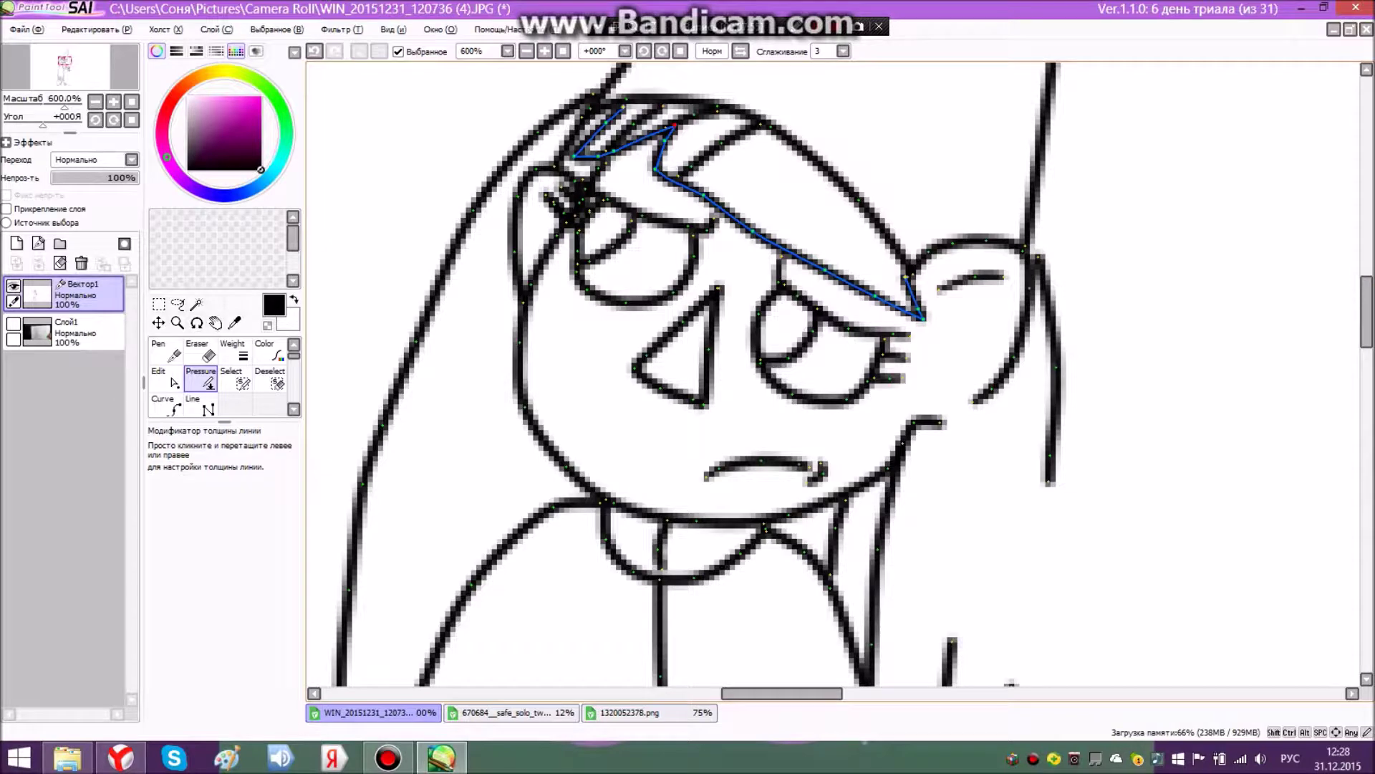
left_click_drag(782, 694, 734, 694)
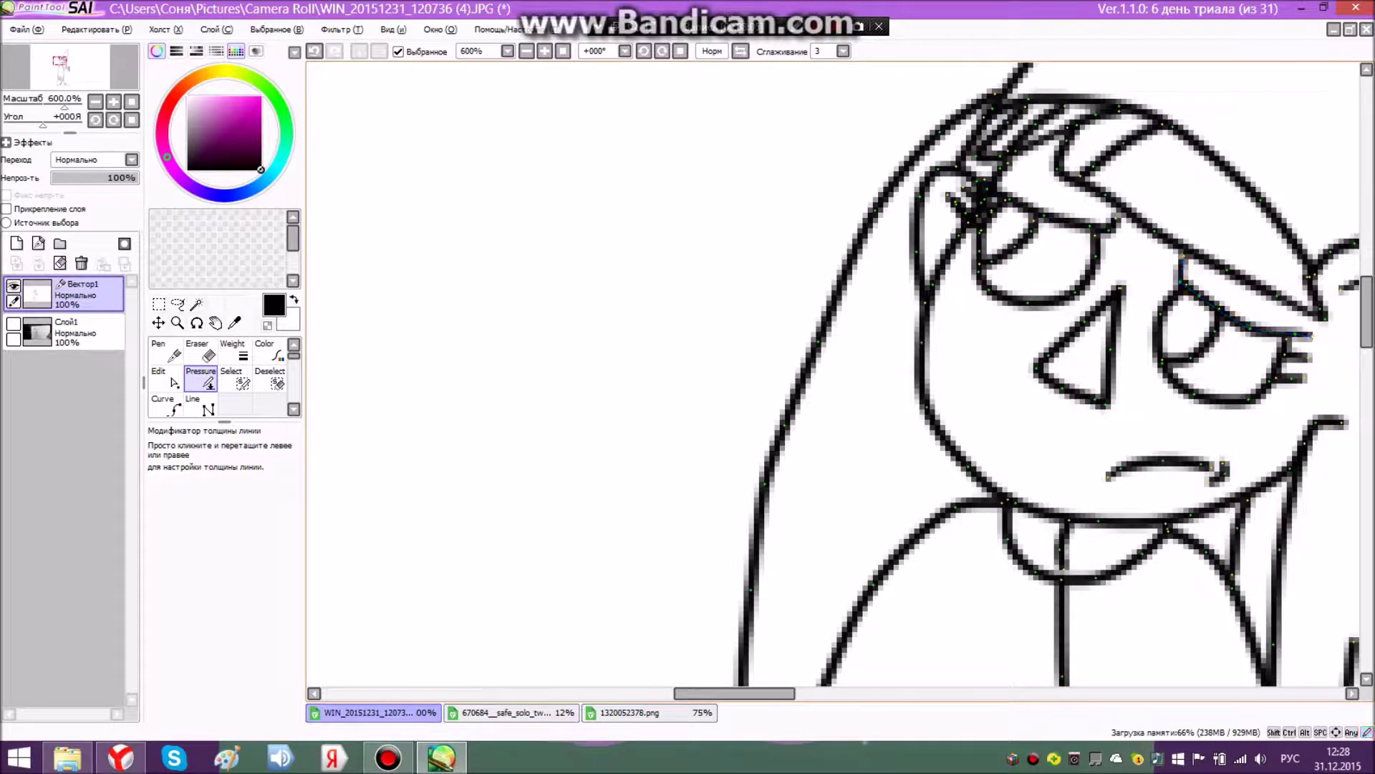
- Show the photographed pencil sketch layer beneath the vector line art
scroll(914, 379, "up", 3)
scroll(824, 473, "down", 9)
scroll(616, 667, "up", 1)
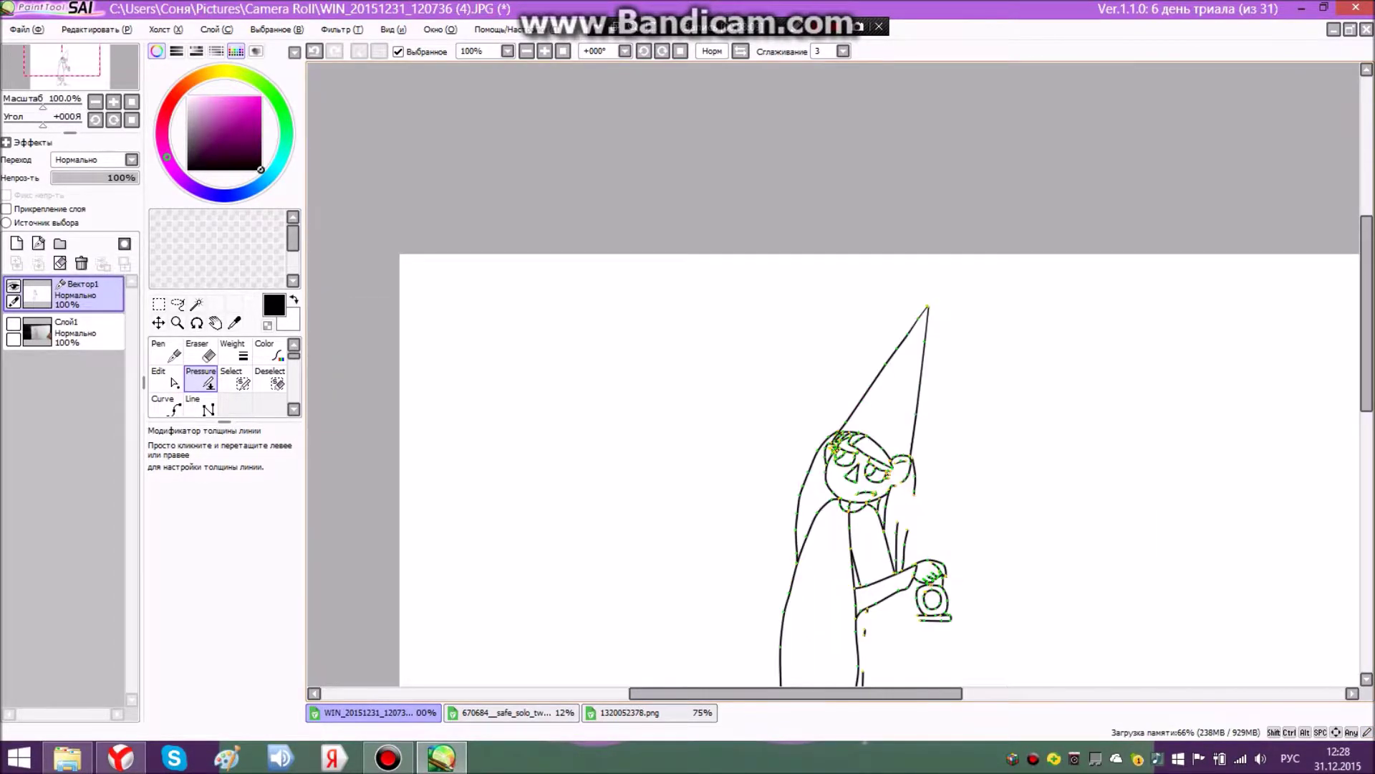
scroll(834, 372, "down", 5)
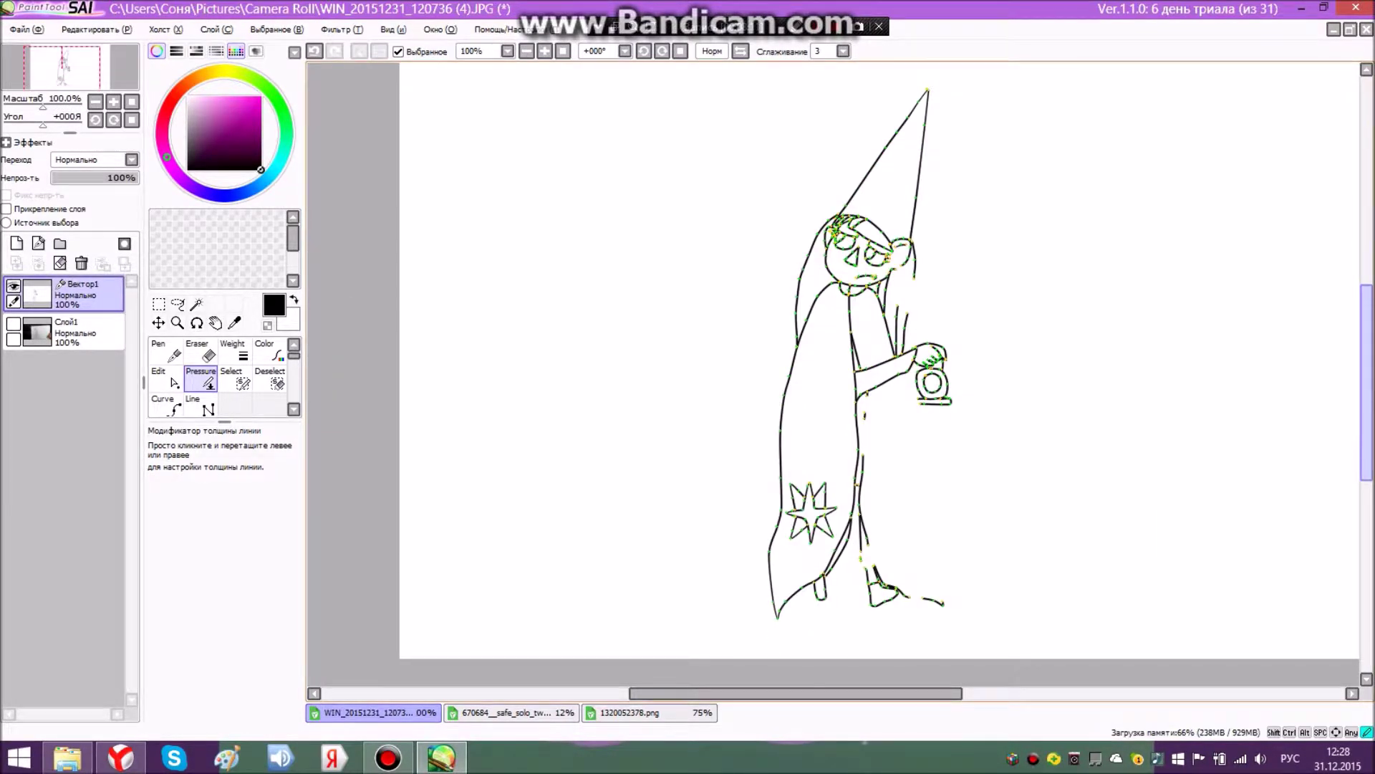
left_click(13, 323)
- Trace the outline of the small girl's face and her ears with the Curve tool
scroll(1069, 462, "up", 1)
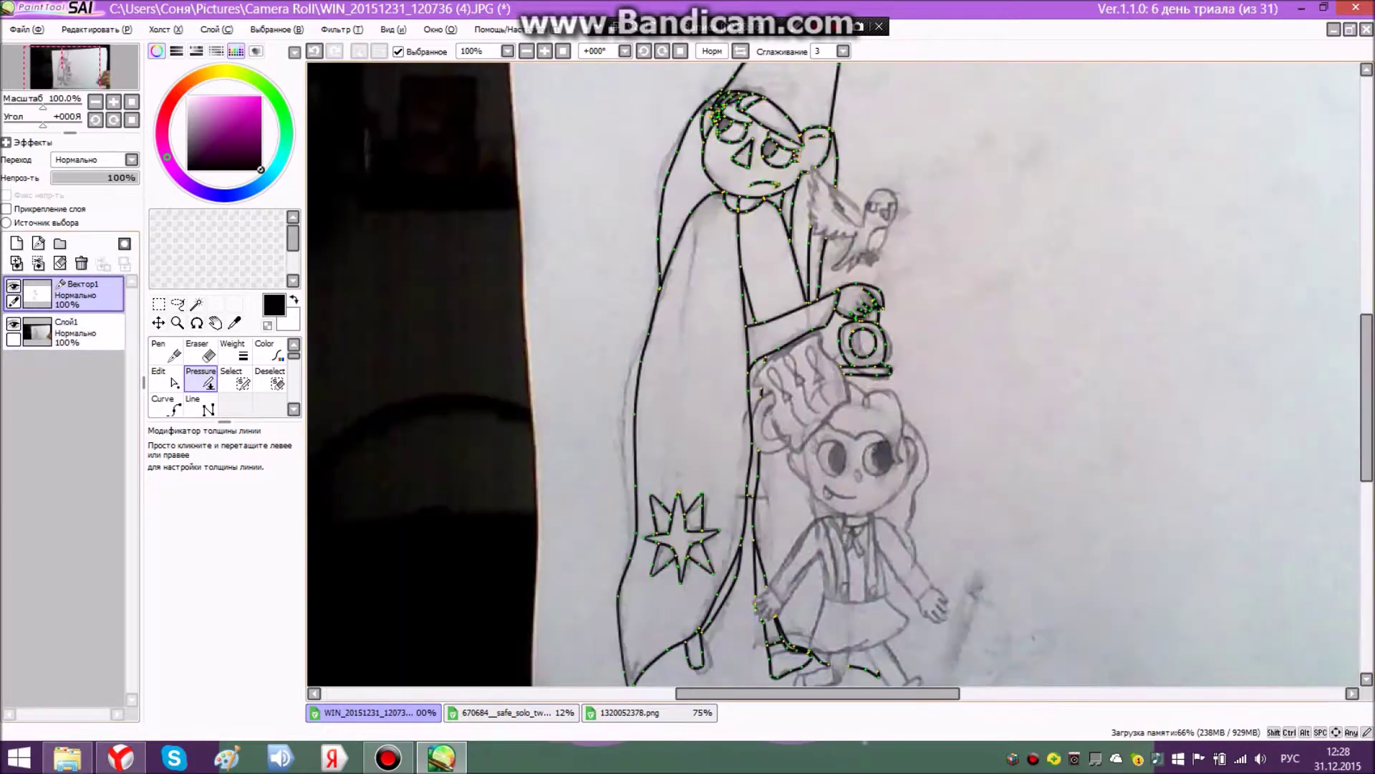
scroll(763, 274, "up", 2)
left_click_drag(1367, 387, 1367, 486)
scroll(834, 372, "up", 1)
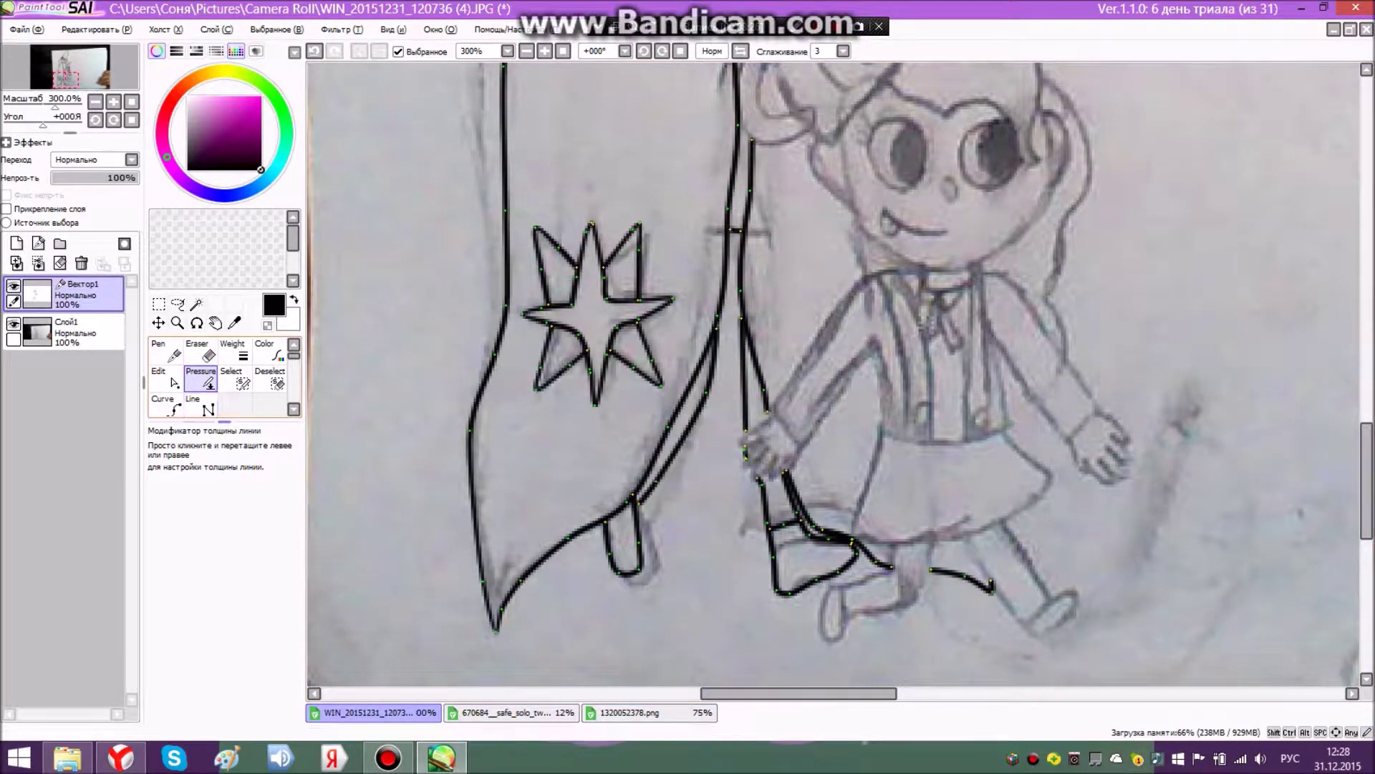
left_click(165, 405)
scroll(1028, 390, "up", 10)
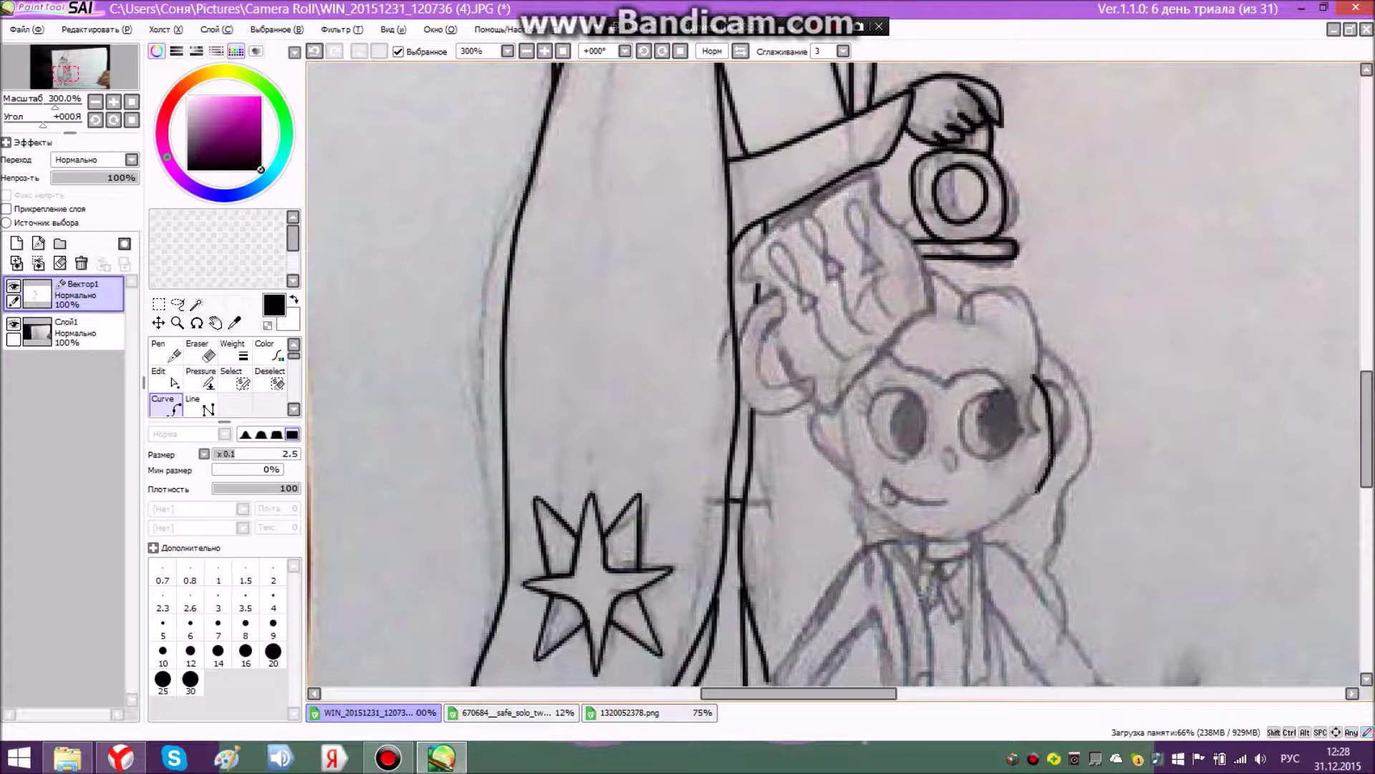
left_click(958, 541)
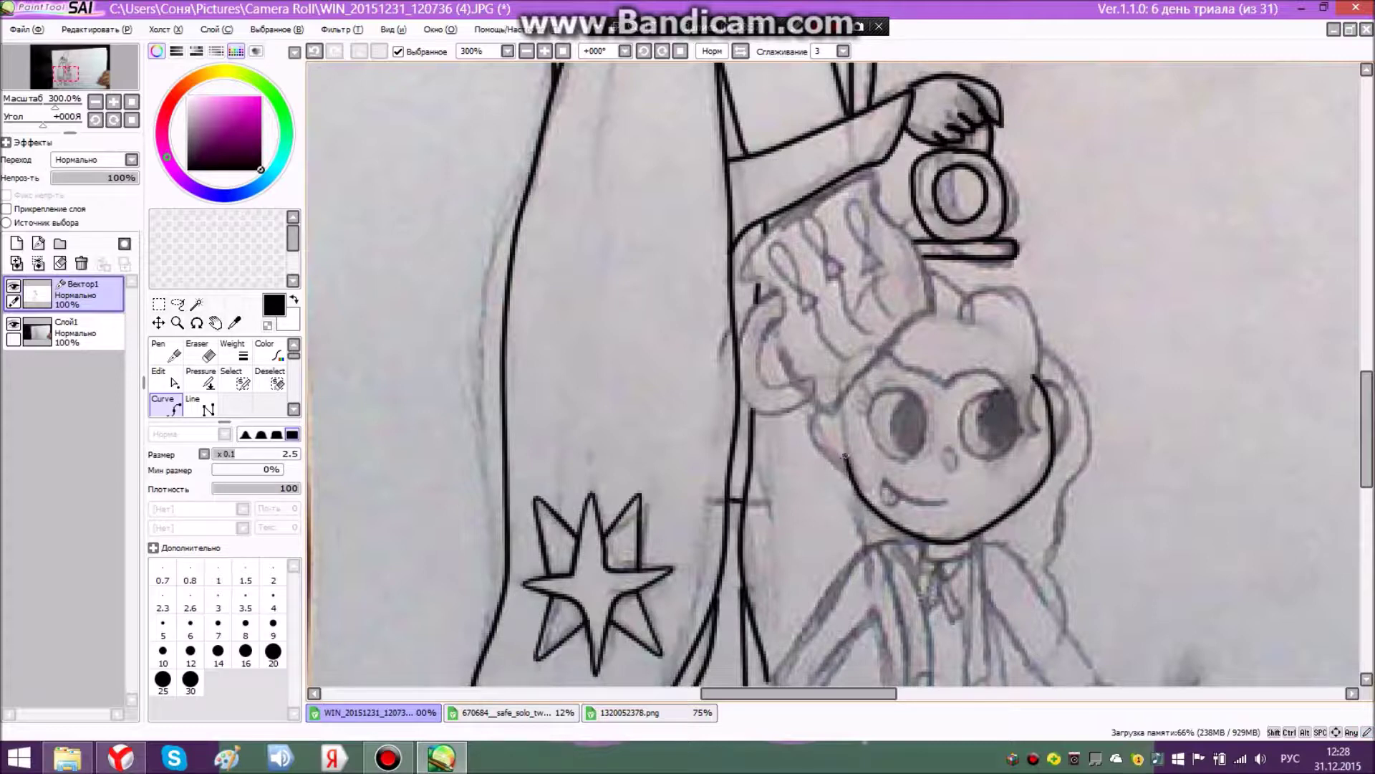
left_click(847, 401)
left_click(201, 352)
left_click(166, 406)
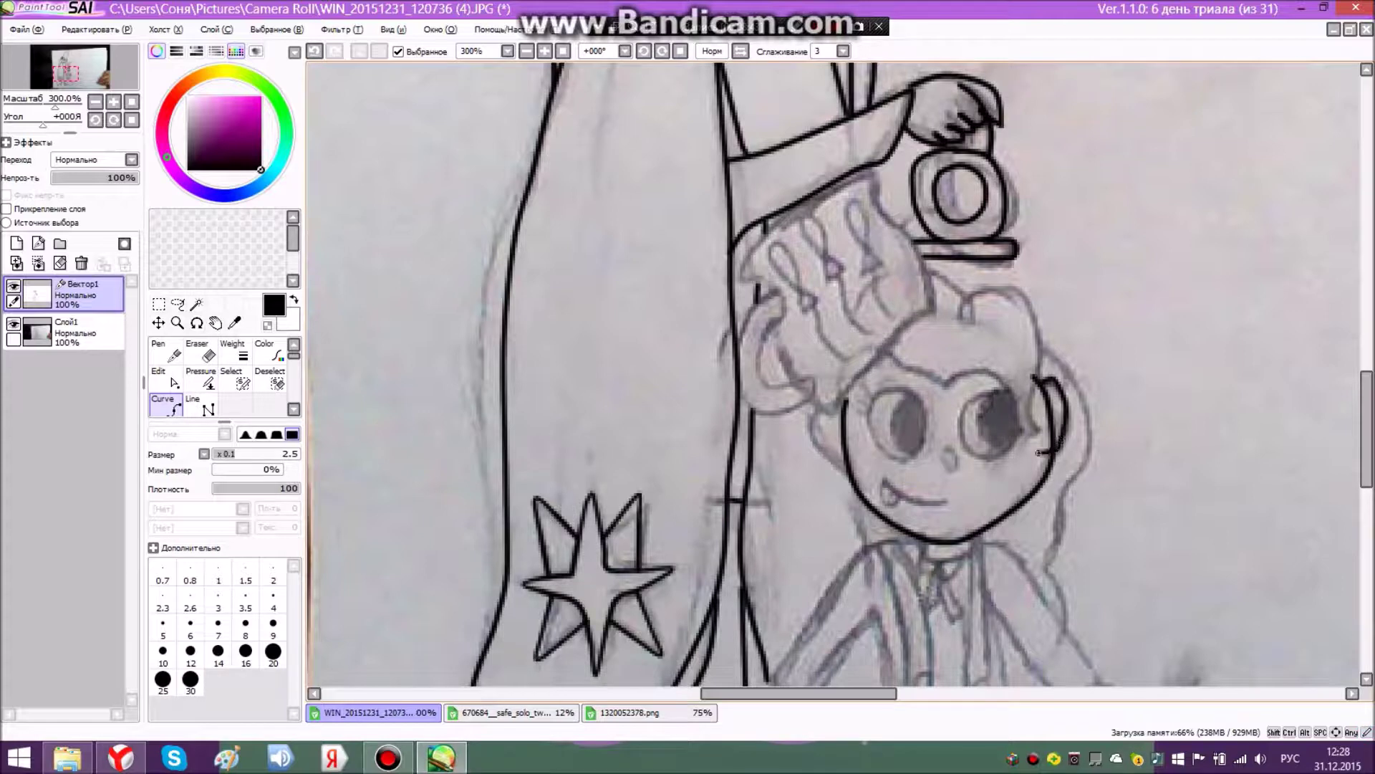
key("Return")
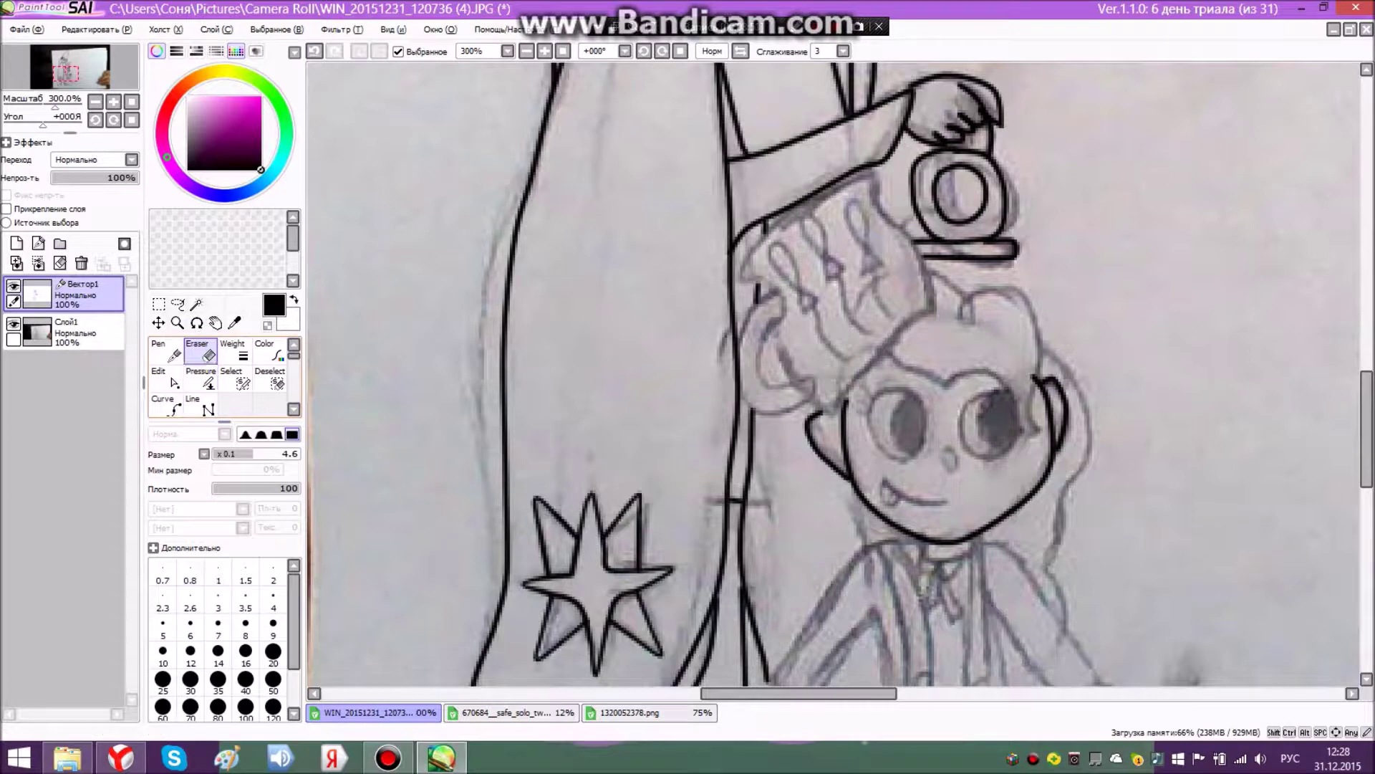
- Close the reference image 1320052378.png
left_click(512, 712)
left_click(631, 712)
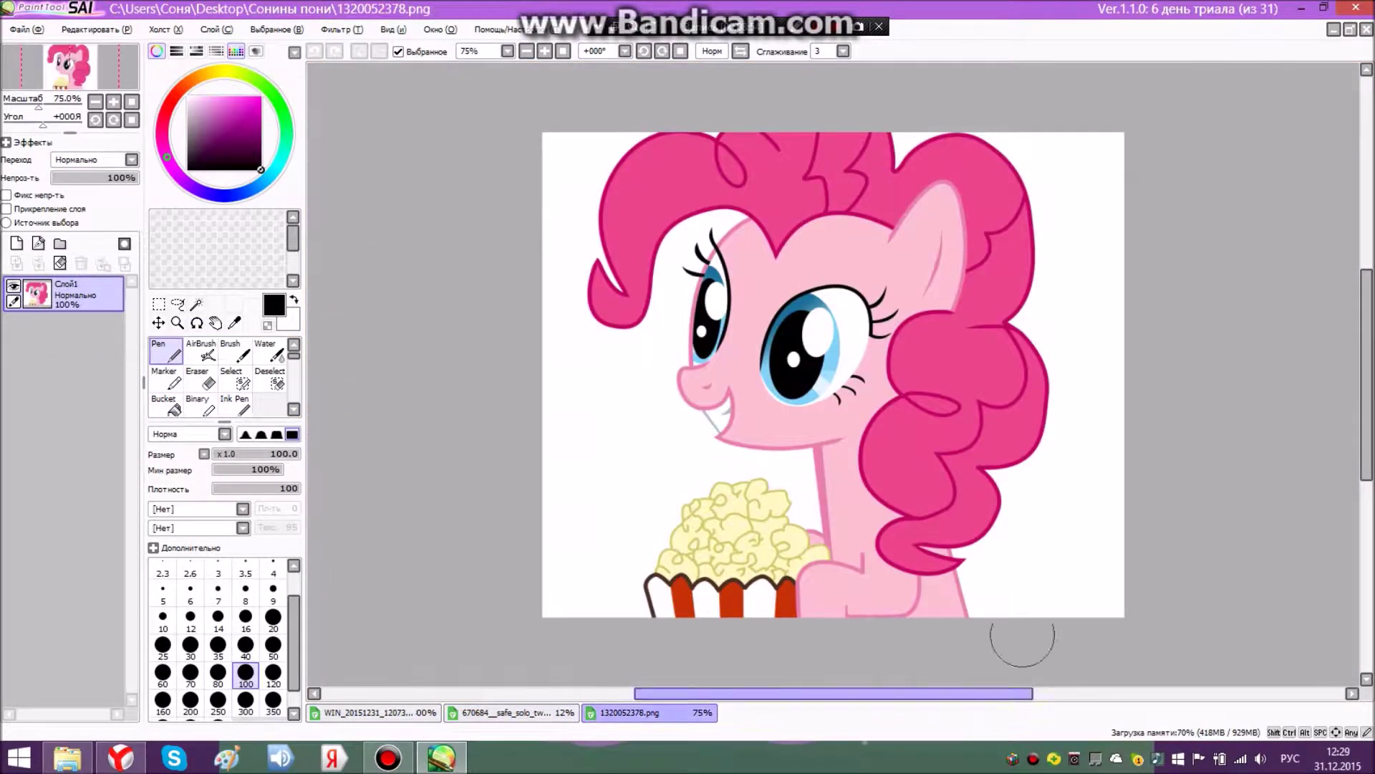
left_click(27, 29)
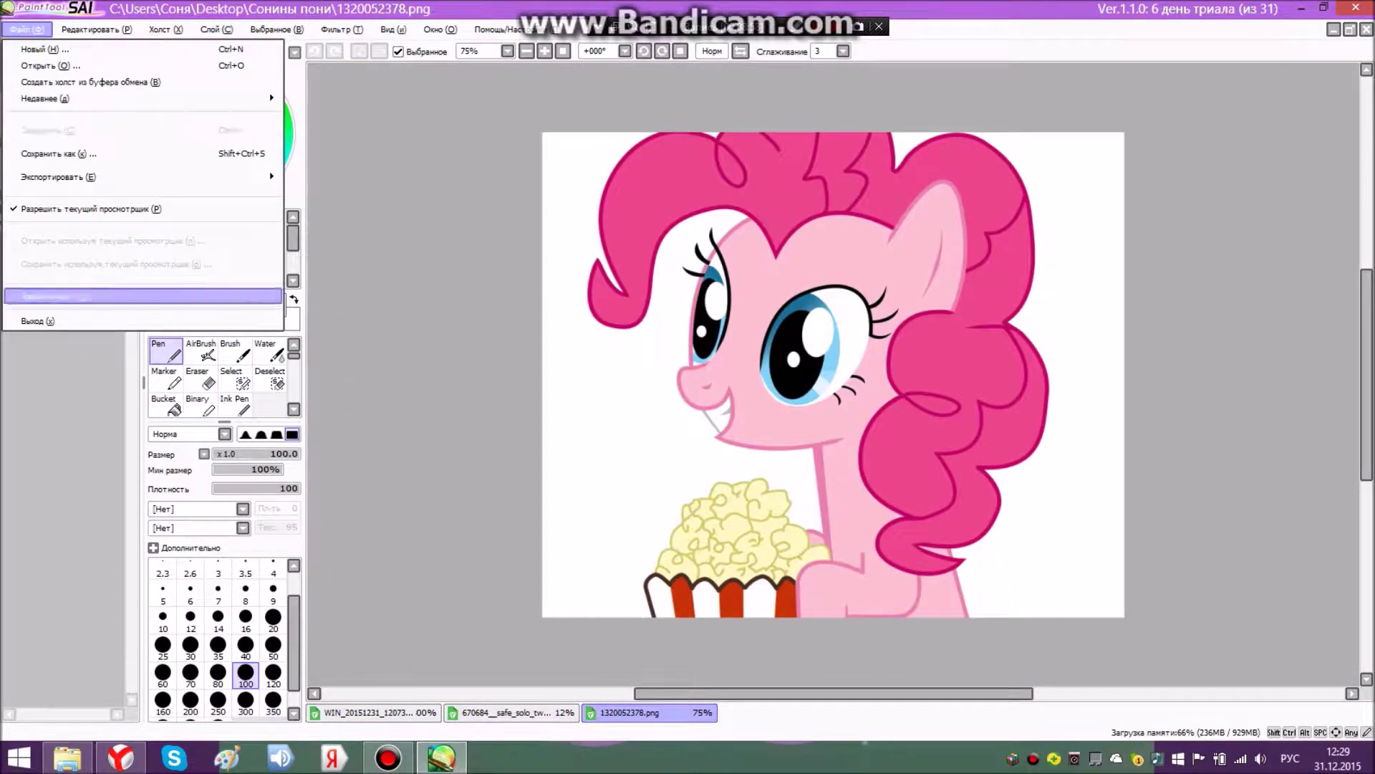
left_click(54, 296)
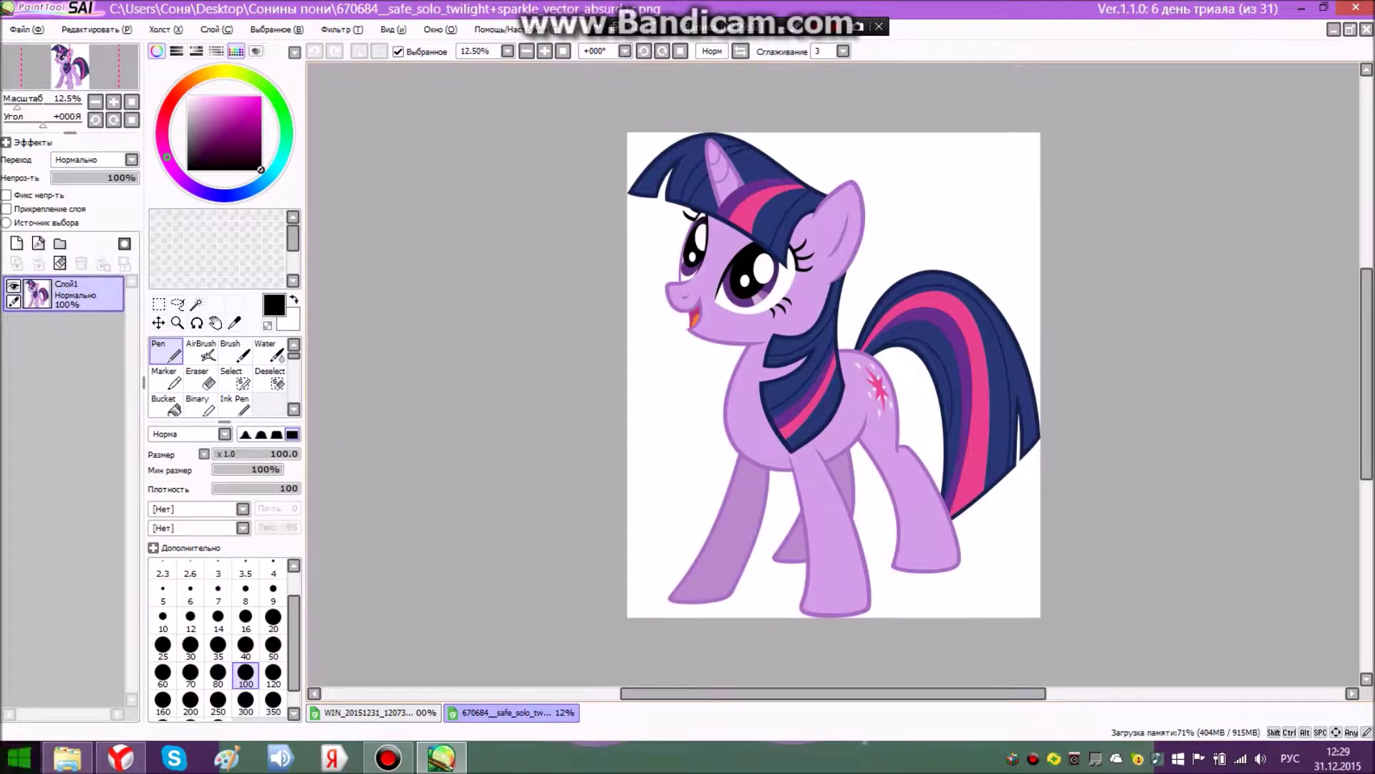
- Switch to the browser and look through the Pinkie Pie image results for another reference picture
left_click(120, 757)
left_click(120, 757)
left_click(363, 12)
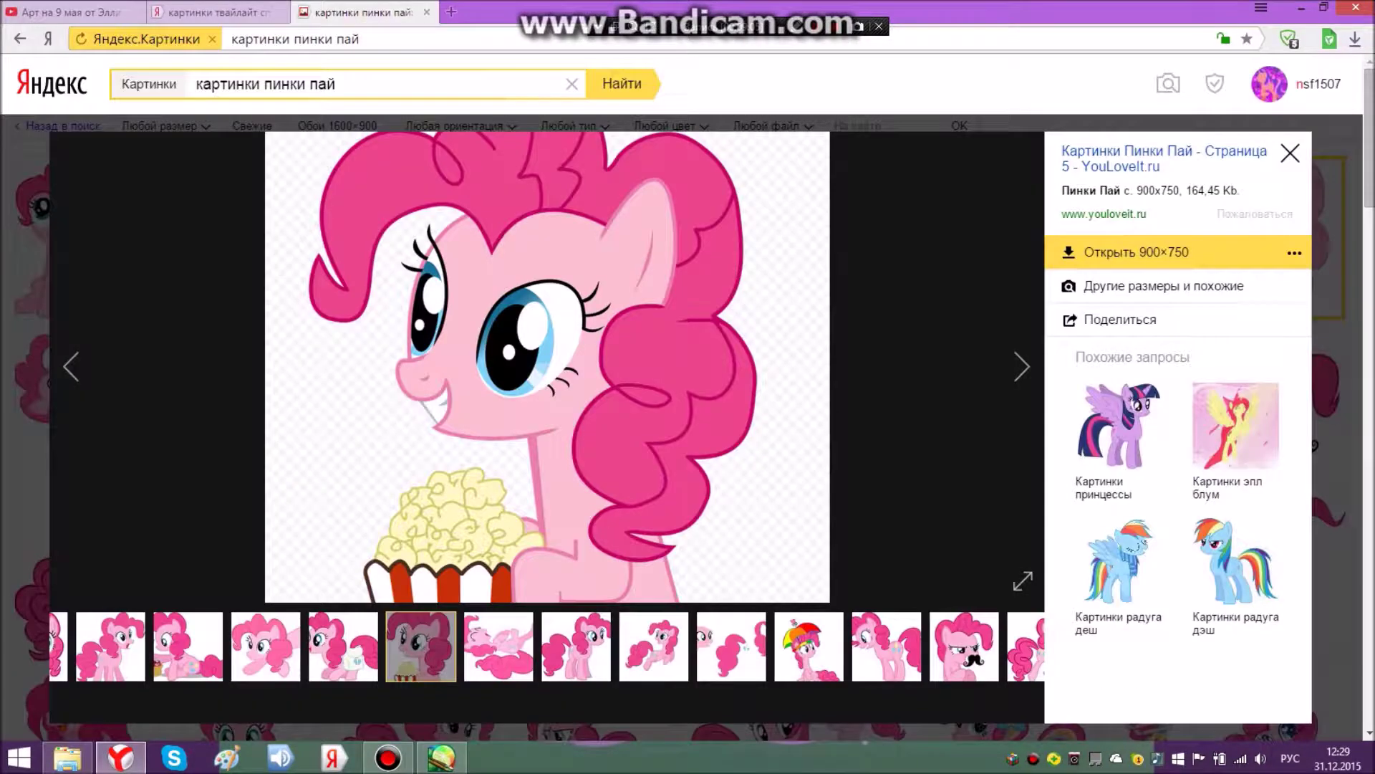
left_click(340, 646)
key("Left")
key("Left")
key("Left")
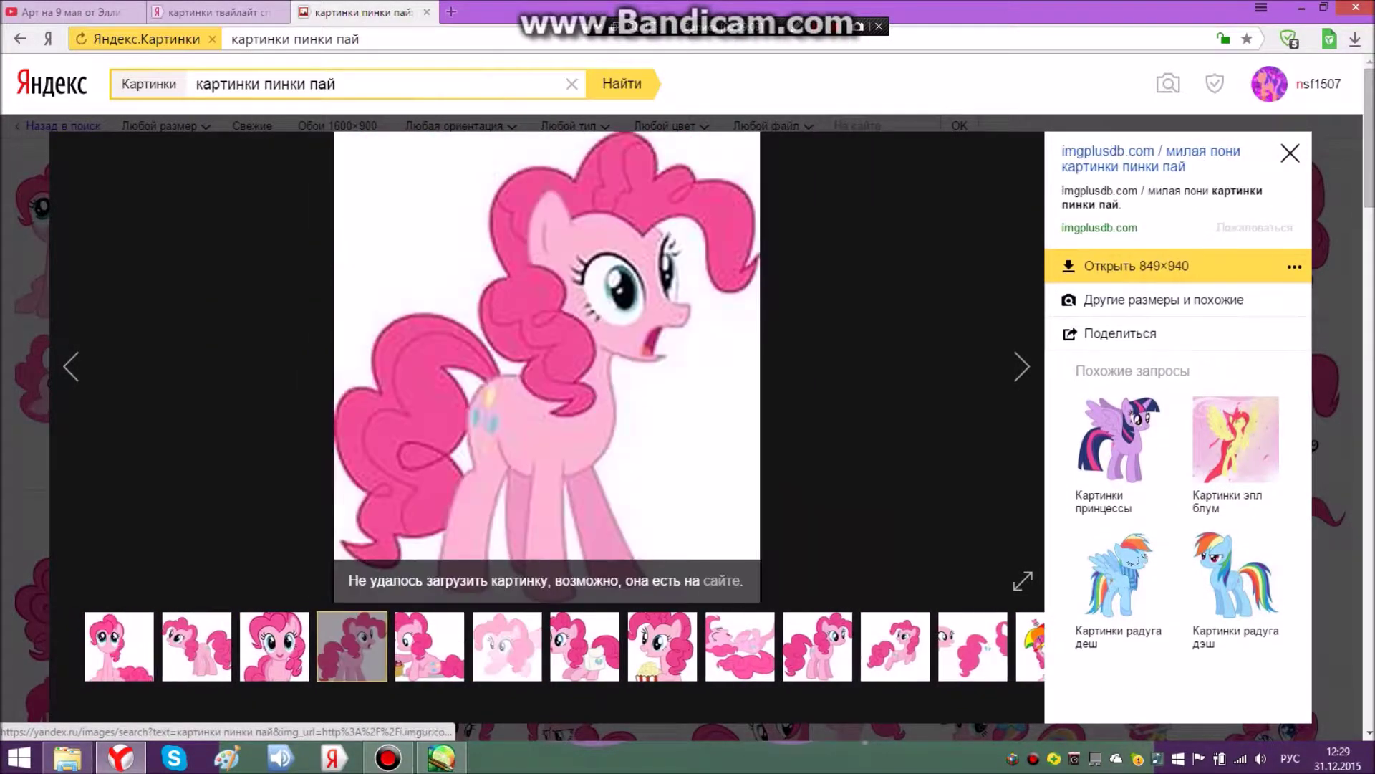
key("Right")
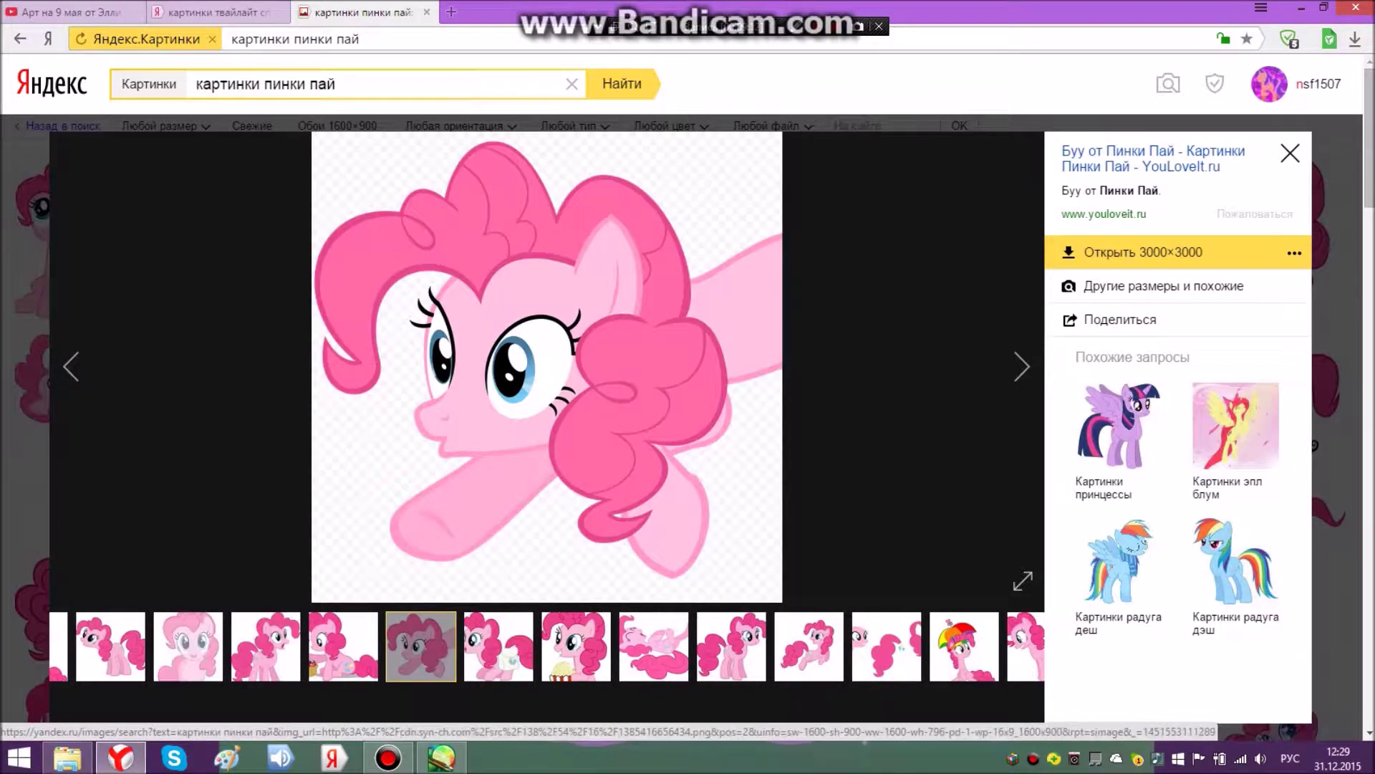
key("Left")
key("Left")
key("Left")
key("Left")
- Save the 2000×1500 picture of Pinkie Pie standing in profile from the image results
left_click(337, 646)
right_click(576, 407)
left_click(630, 437)
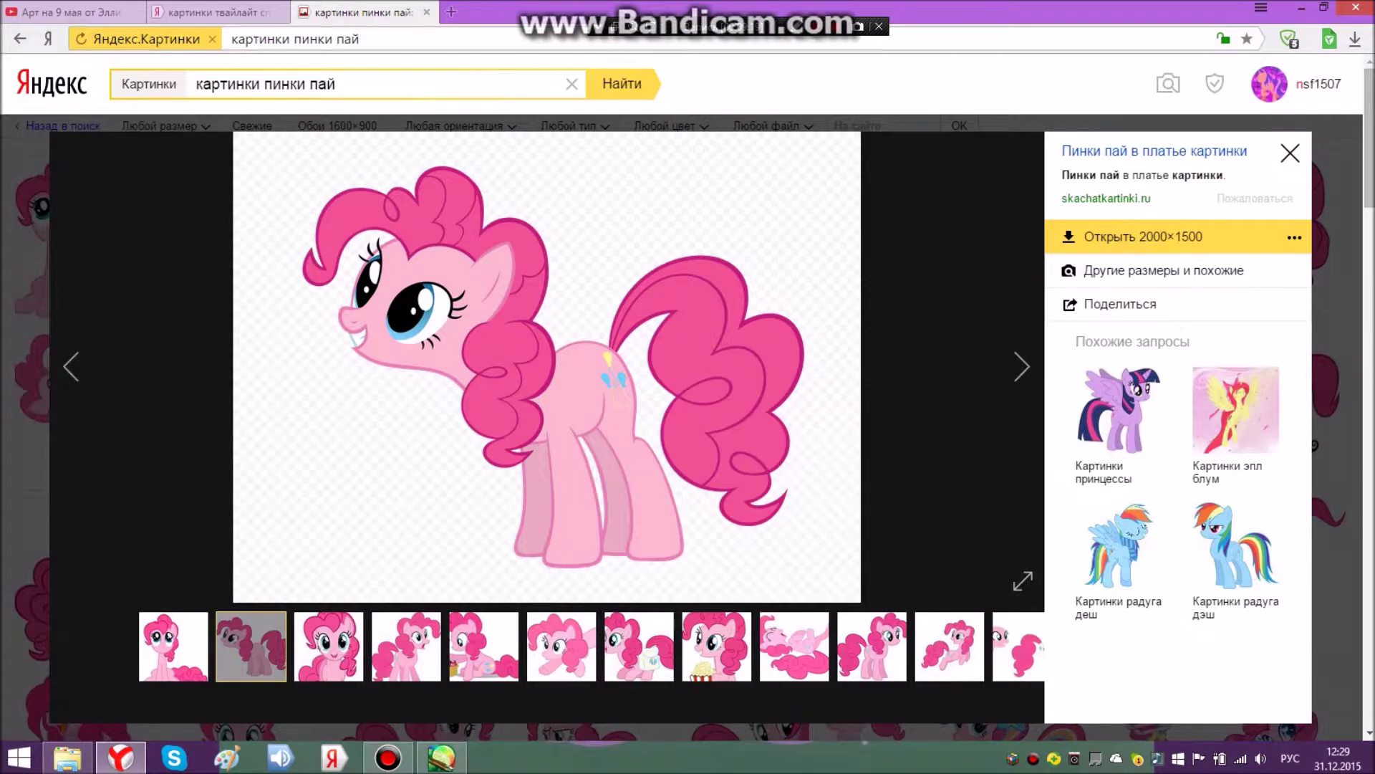
key("Return")
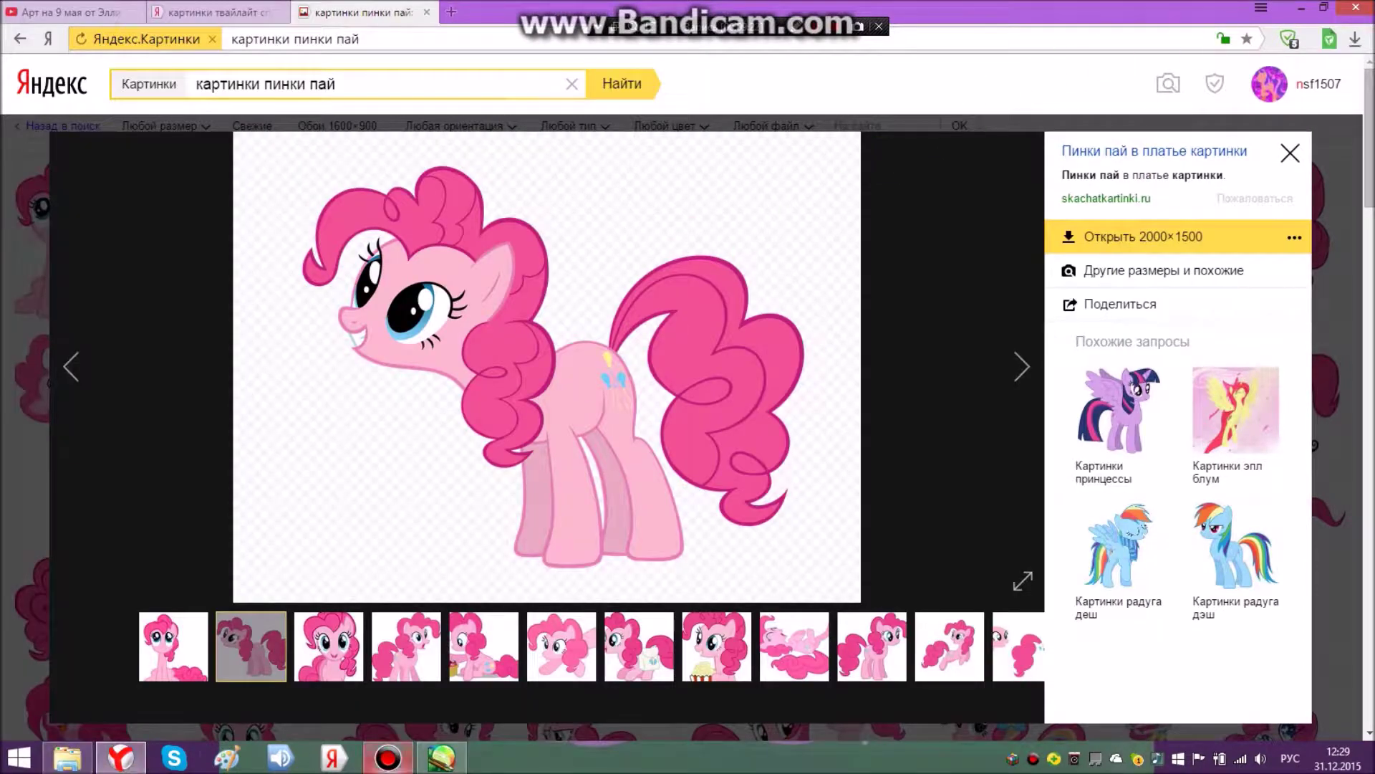
- Switch back to PaintTool SAI and open the reference image d0zPV4f.png
left_click(442, 757)
left_click(27, 30)
left_click(43, 66)
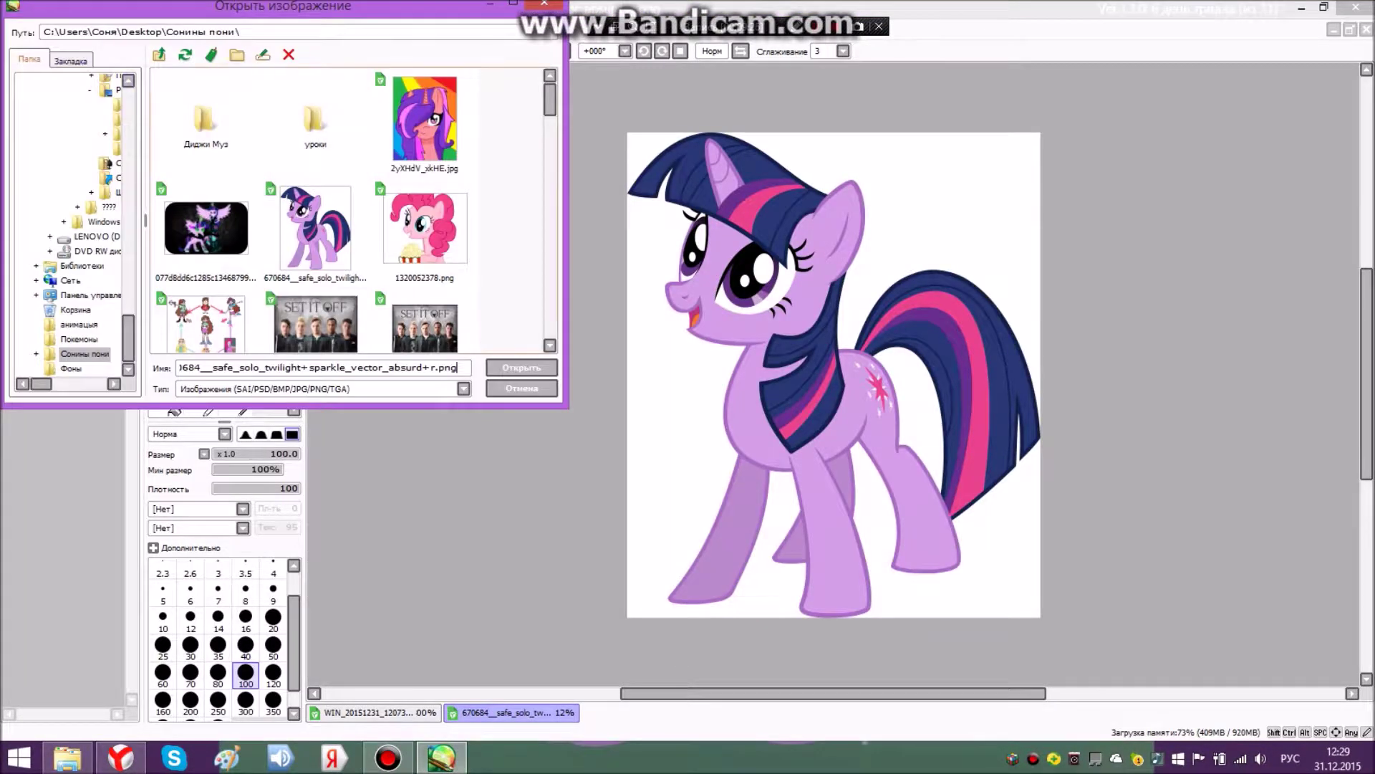
scroll(351, 214, "down", 10)
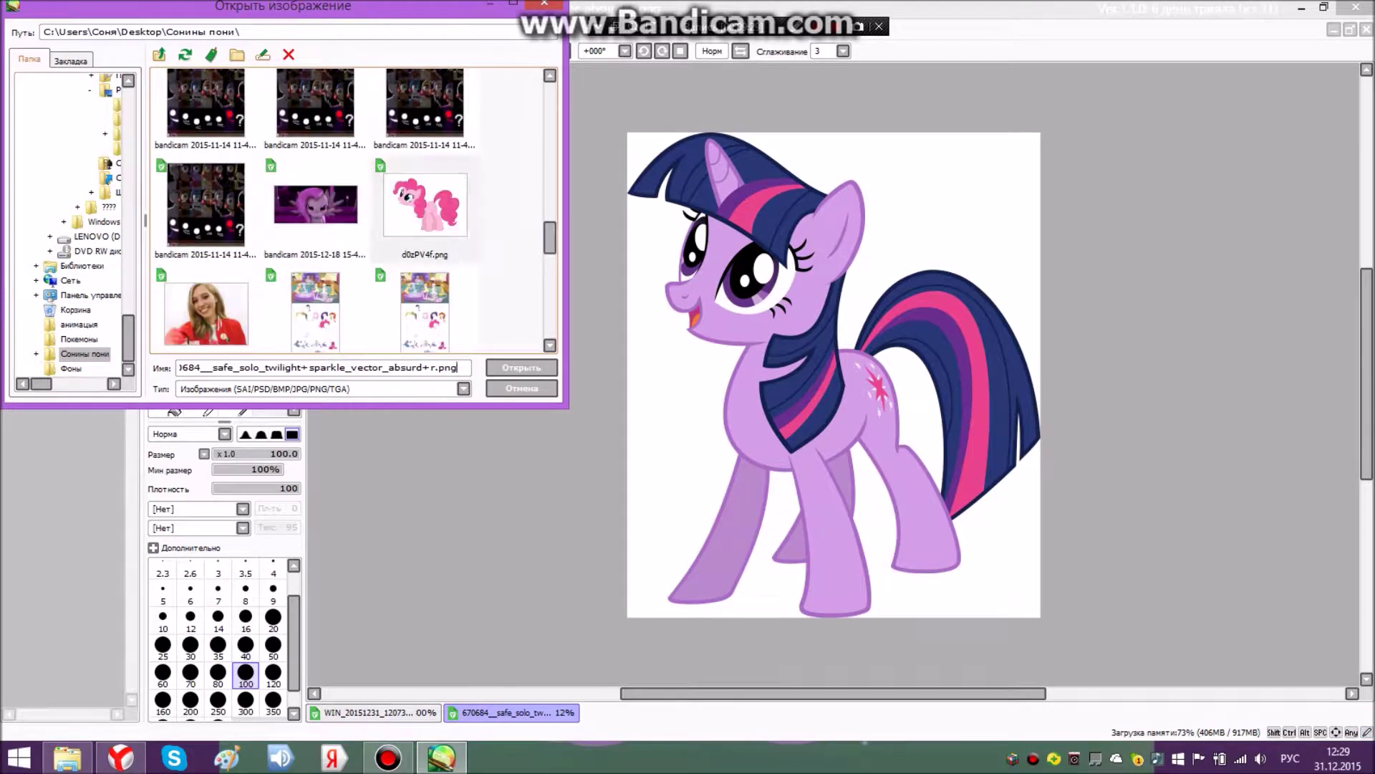
double_click(421, 211)
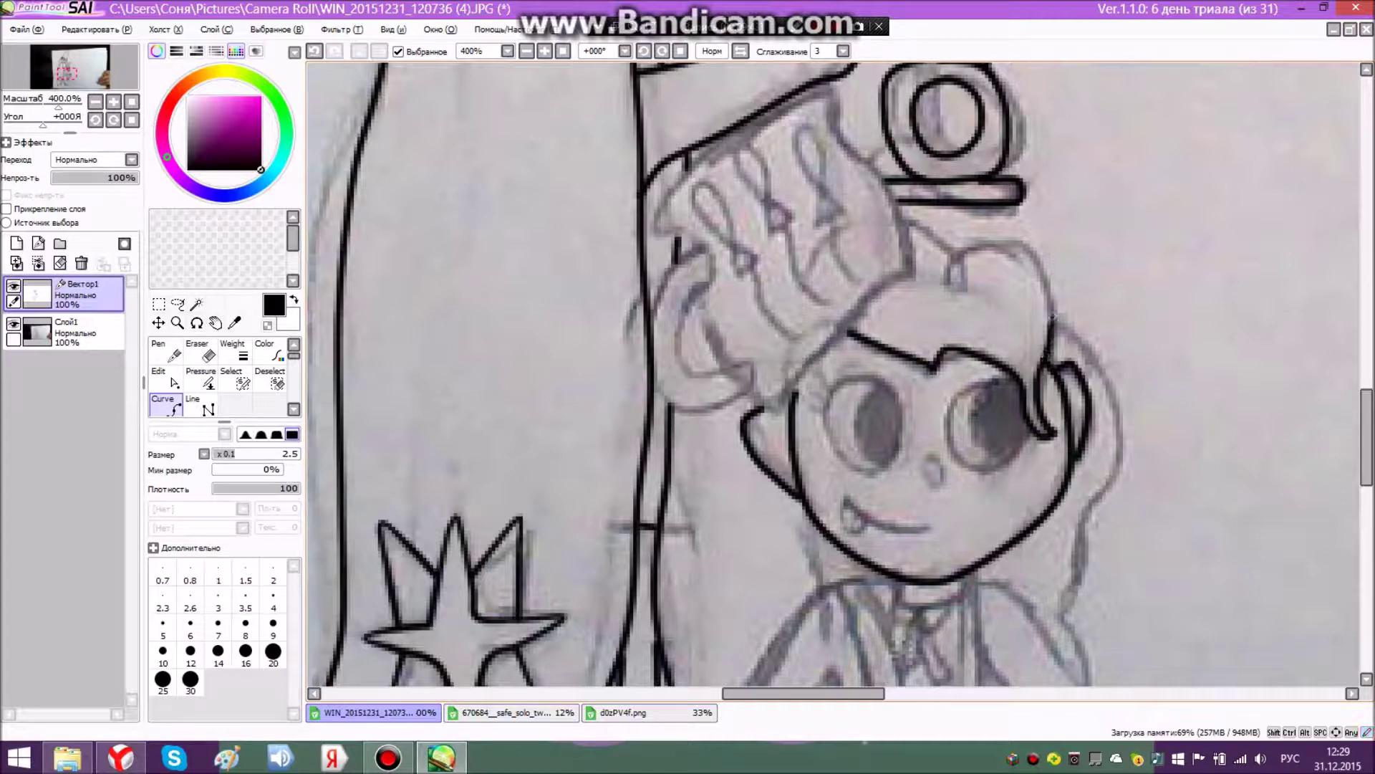
- Trace the top of the girl's forelock with its small loop up to the hat with the Curve tool
left_click(1031, 250)
left_click(957, 285)
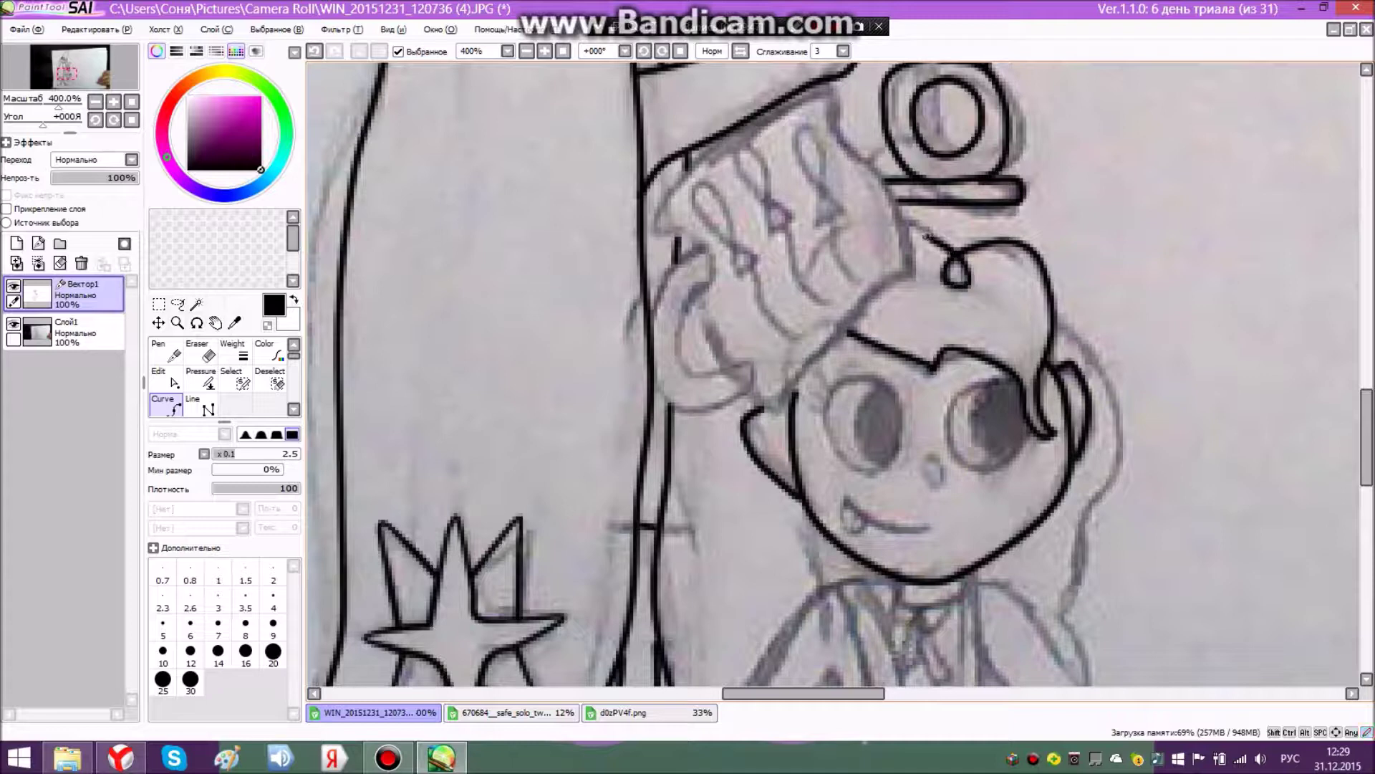
left_click(902, 226)
left_click(200, 351)
left_click(168, 406)
- Trace the long hair strand from the forelock behind the girl's ear down to her sleeve
left_click(1053, 312)
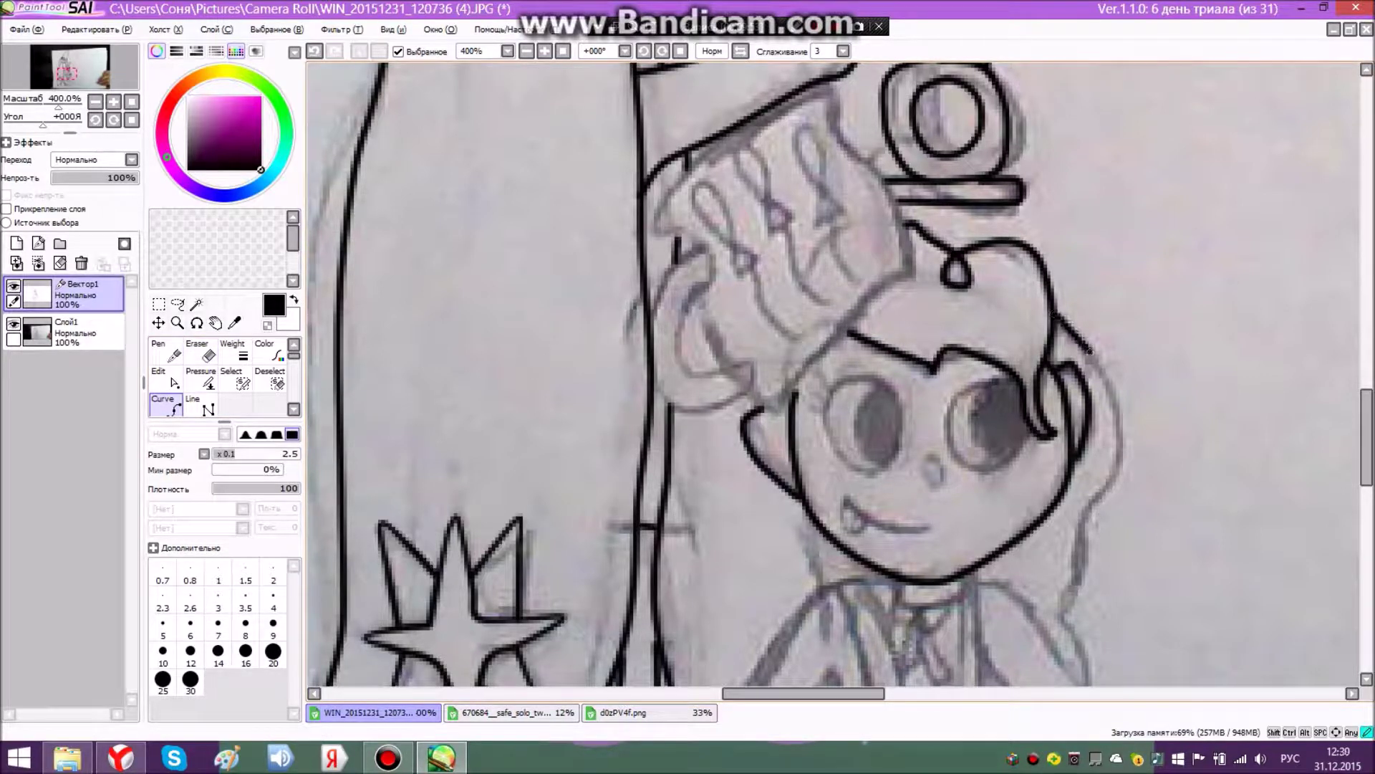
left_click(1121, 391)
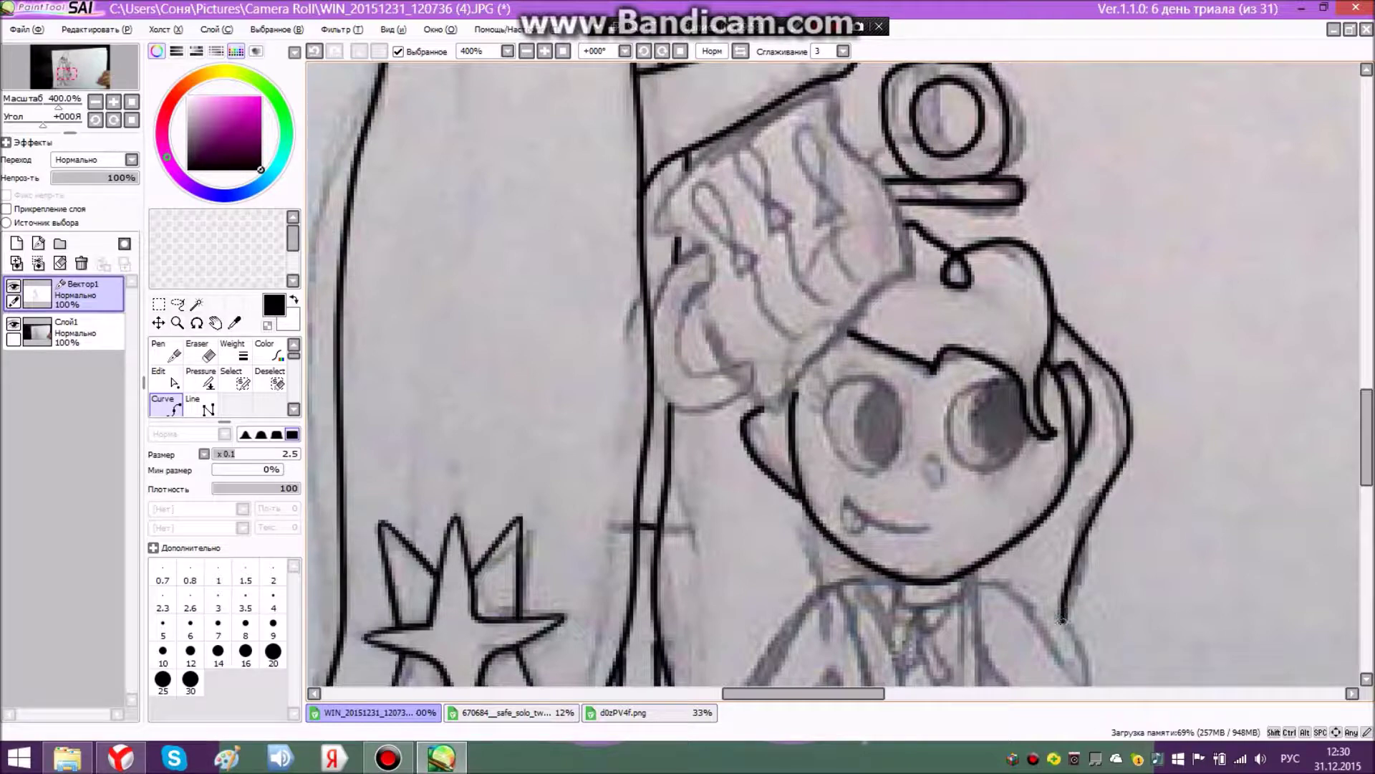
scroll(1074, 632, "down", 3)
left_click(1083, 519)
left_click(201, 352)
- Check the speed-paint video in the browser's YouTube tab and return to the drawing in PaintTool SAI
left_click(121, 757)
left_click(69, 12)
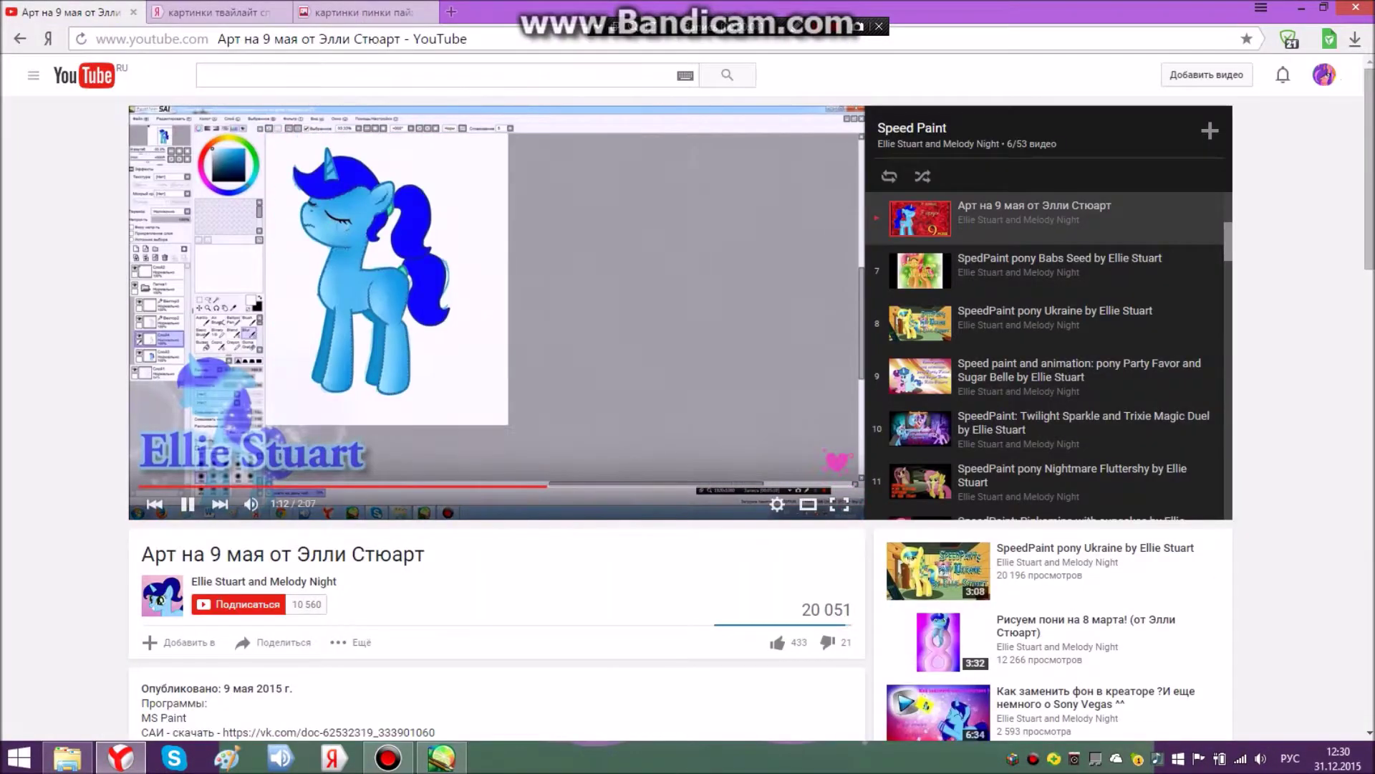
key("alt+Tab")
- Trace the hair strand hanging from the girl's other ear down to her arm with the Curve tool
left_click(167, 405)
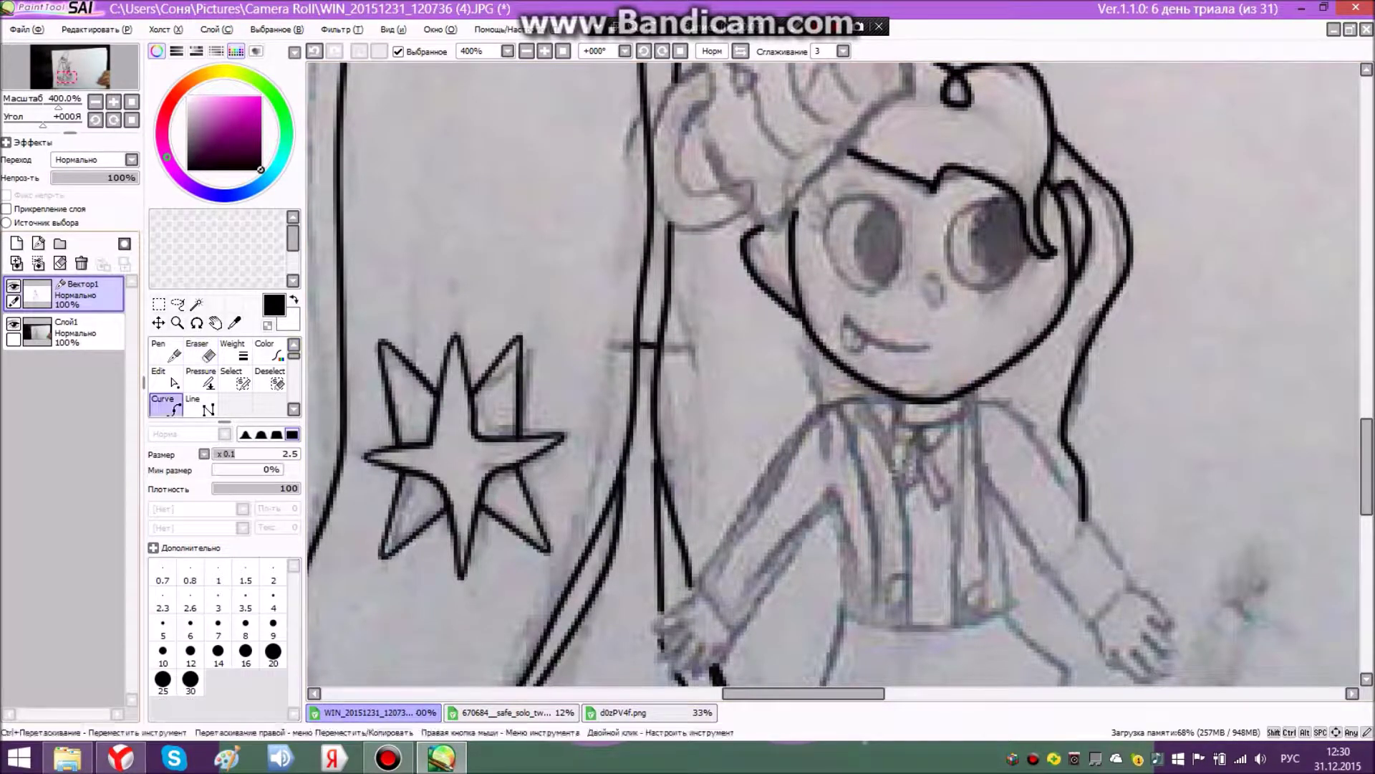
left_click(773, 346)
left_click(762, 431)
left_click(760, 476)
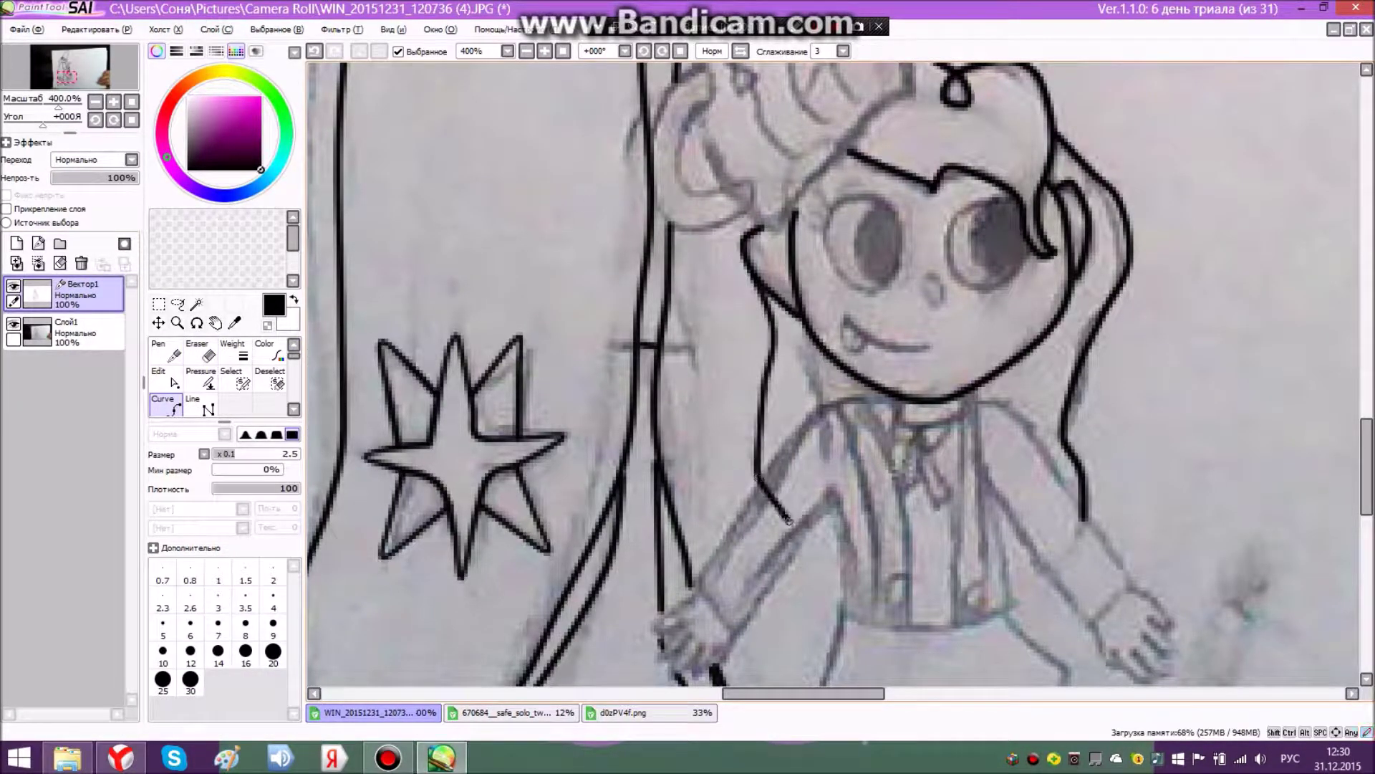
left_click(200, 351)
left_click(167, 405)
- Trace the short hair ends showing between the girl's arms and her waist on both sides
left_click(832, 591)
left_click(845, 592)
left_click(201, 353)
left_click(167, 406)
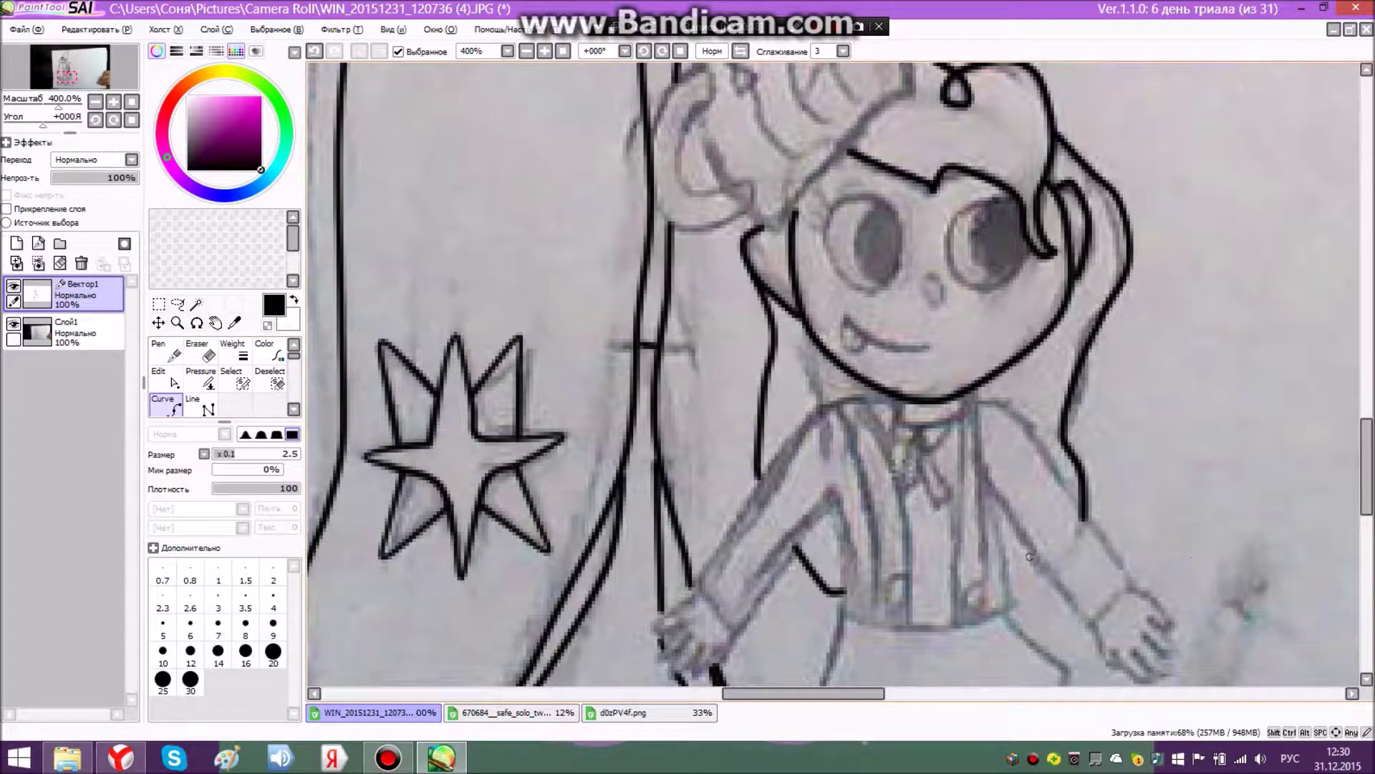
left_click(1006, 578)
key("Return")
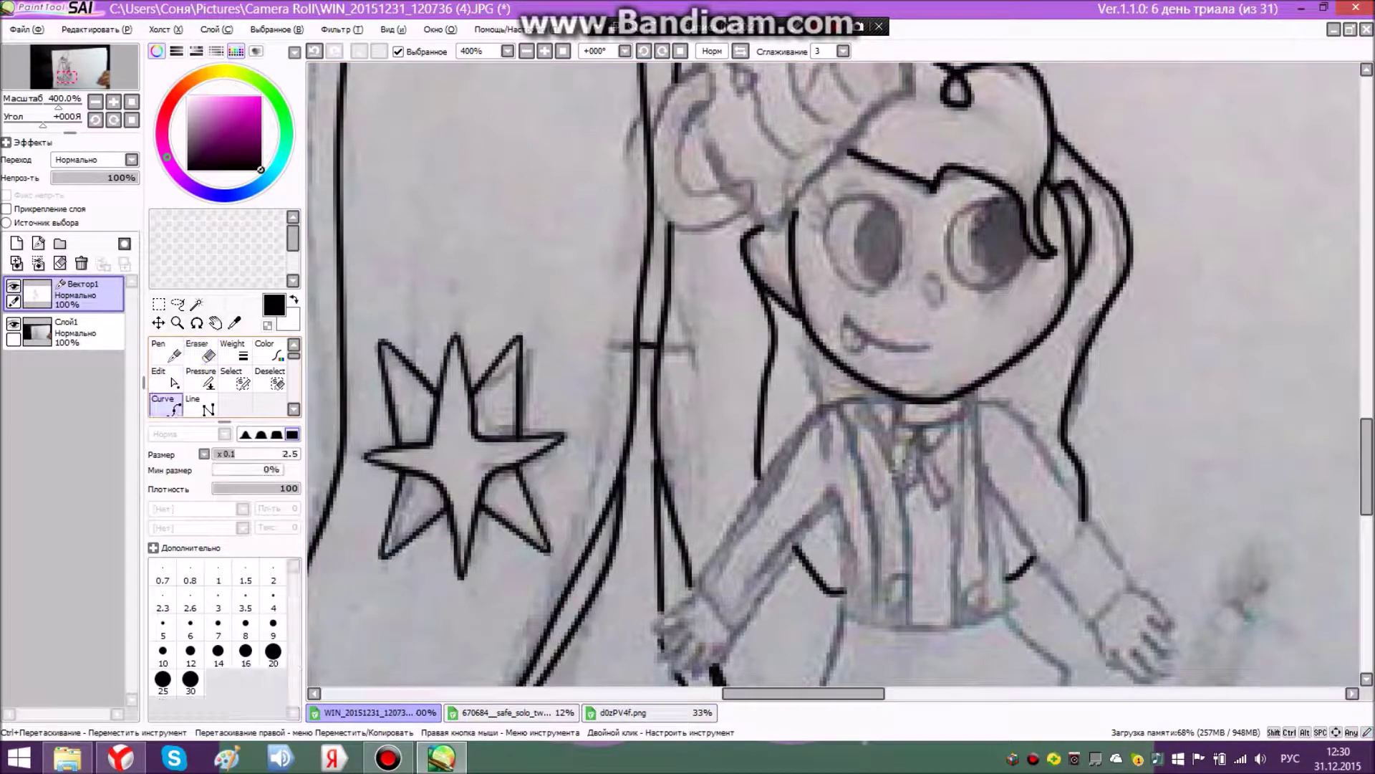
- Trace the outlines of both of the girl's eyes with the Curve tool
scroll(740, 464, "up", 5)
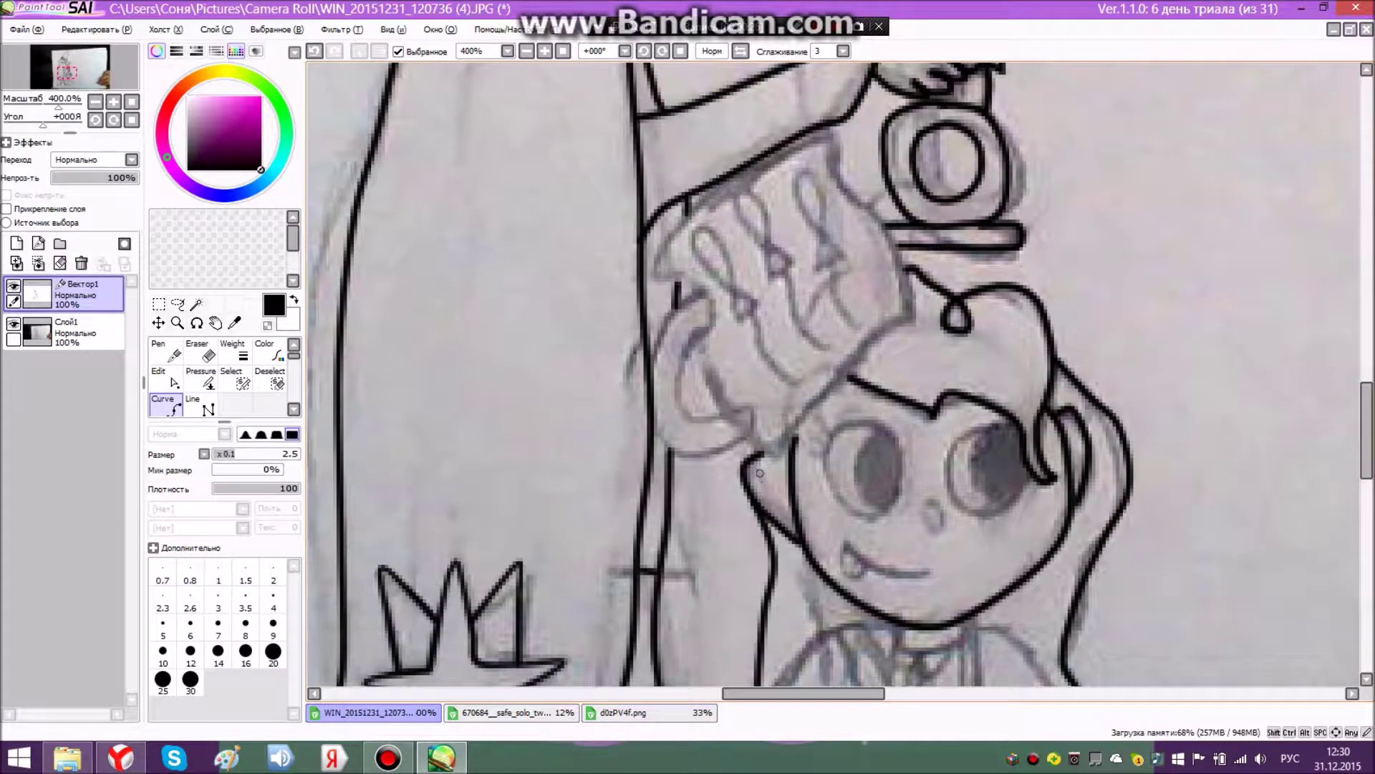
left_click(895, 500)
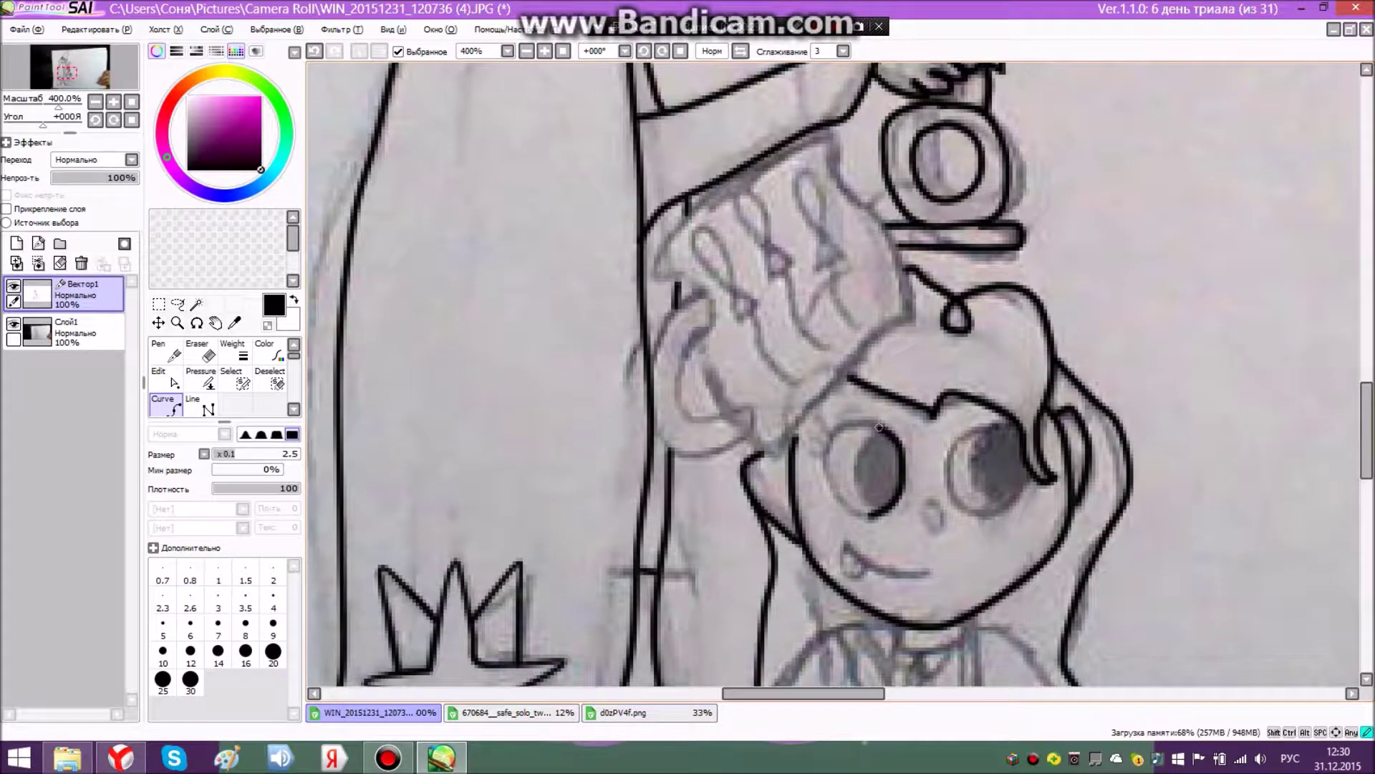
left_click(869, 516)
left_click(201, 356)
left_click(169, 405)
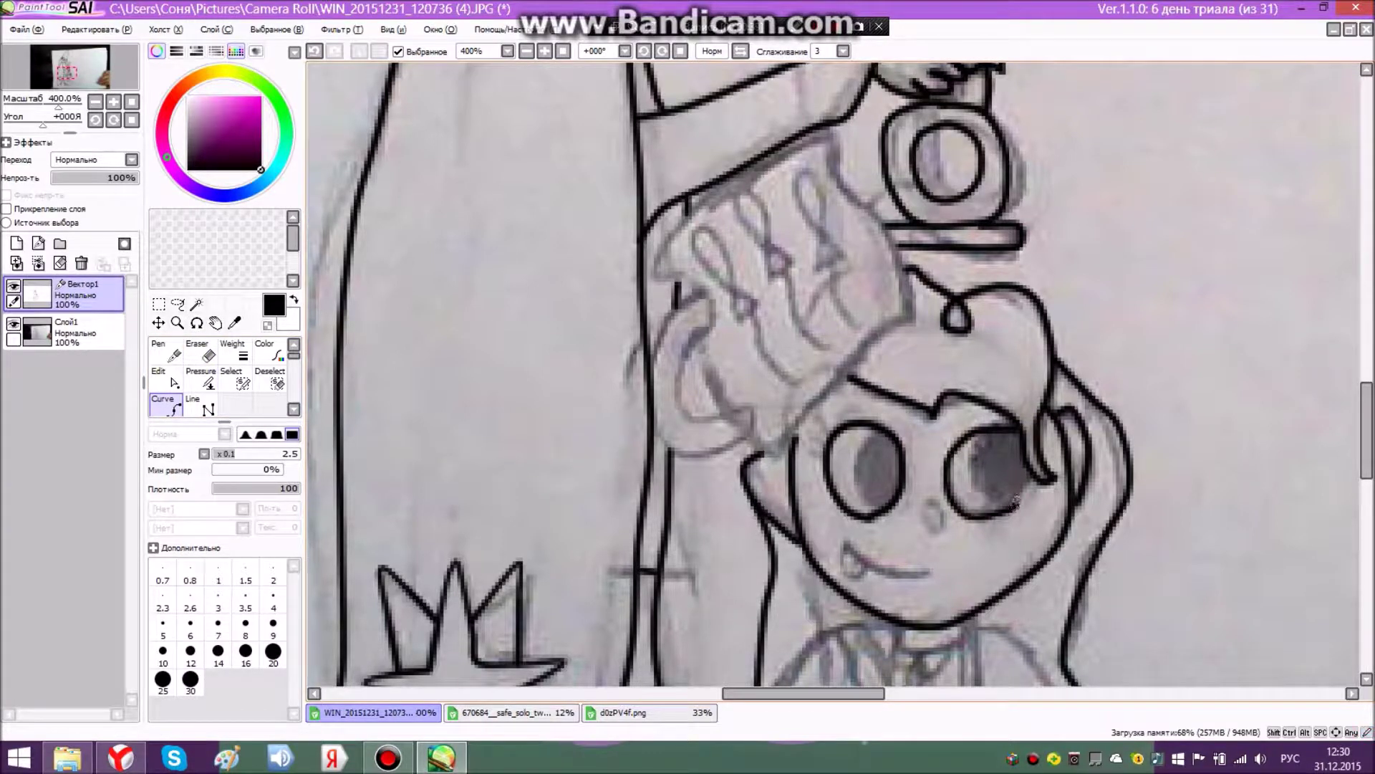
left_click(1028, 473)
left_click(201, 356)
left_click(169, 406)
- Trace the pupils inside both of the girl's eyes and adjust the first pupil's curve
left_click(887, 509)
left_click(202, 356)
left_click(166, 377)
left_click_drag(858, 460, 855, 456)
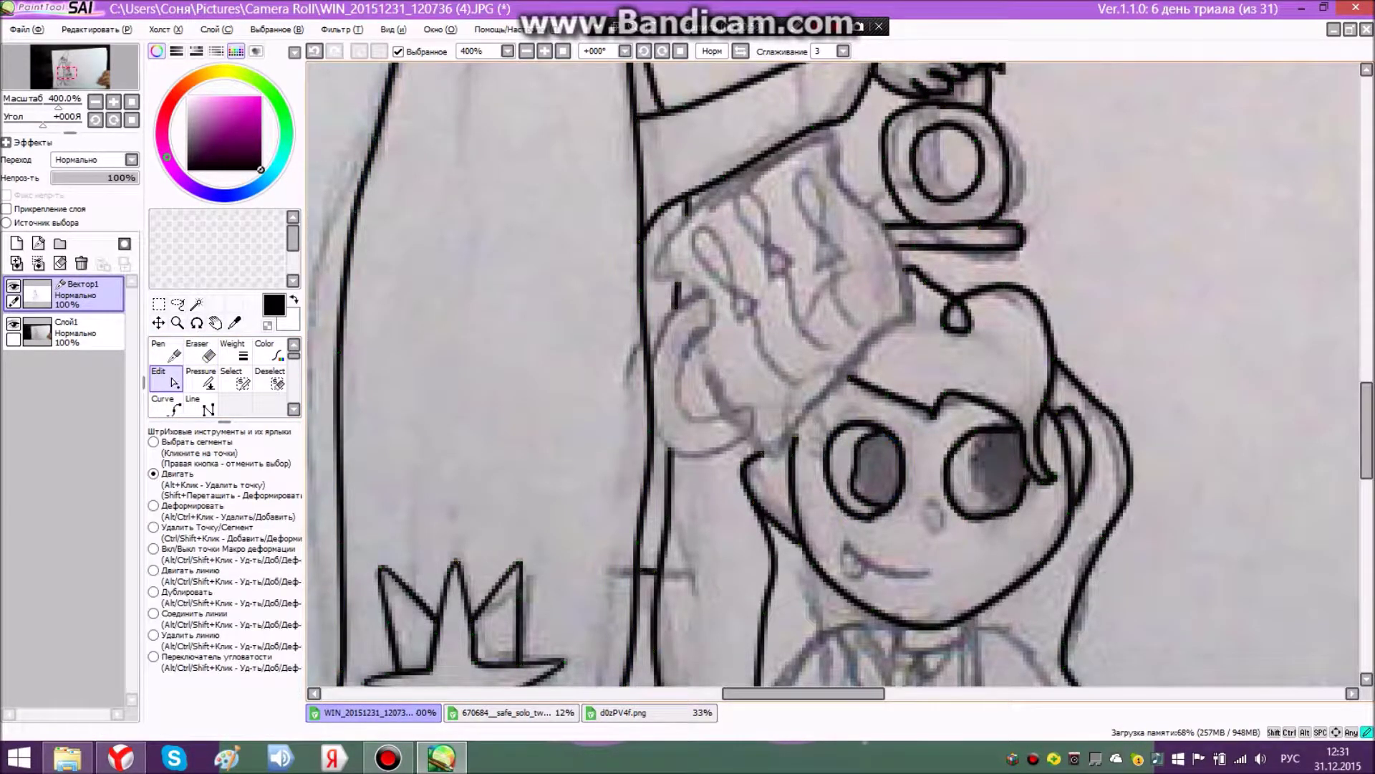
left_click(167, 405)
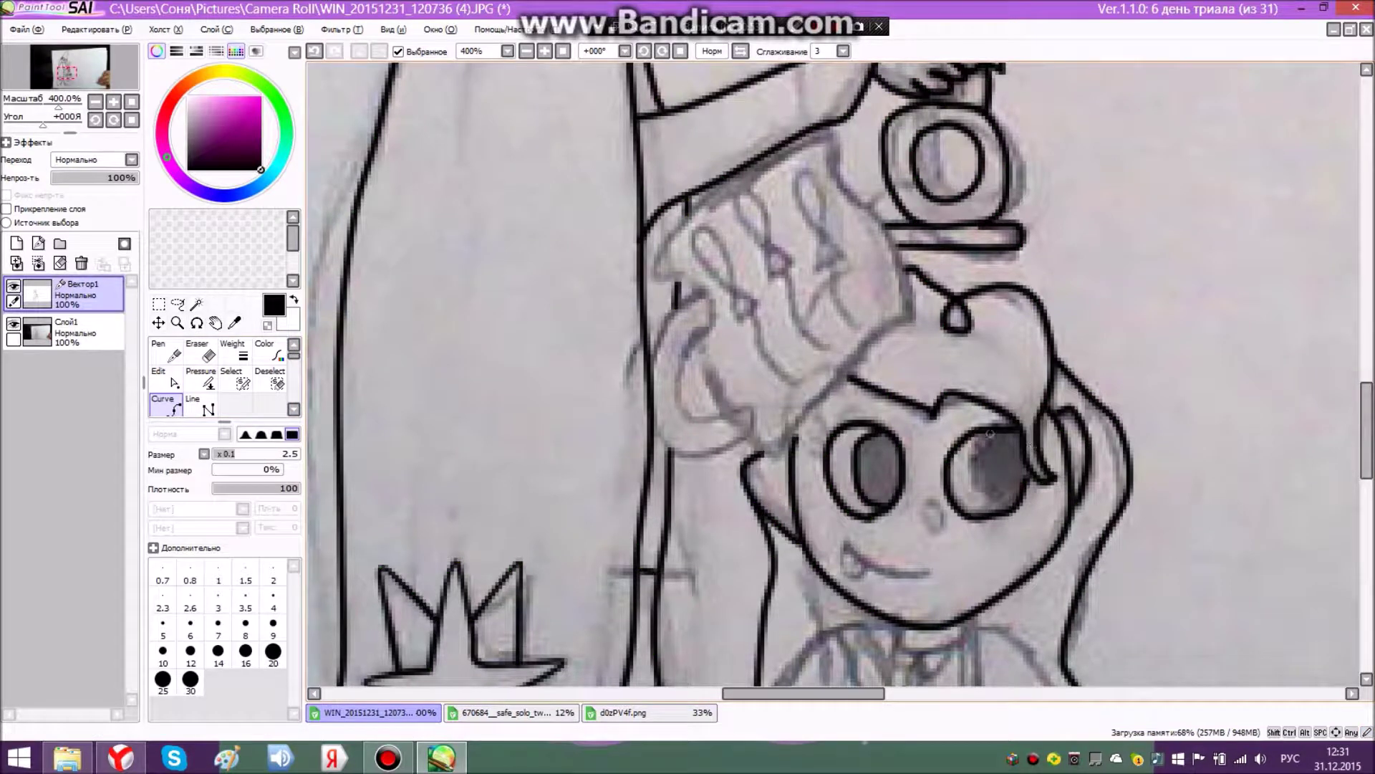
left_click(1015, 500)
left_click(202, 356)
- Trace the girl's round nose and her smiling mouth with the small fang
left_click(169, 406)
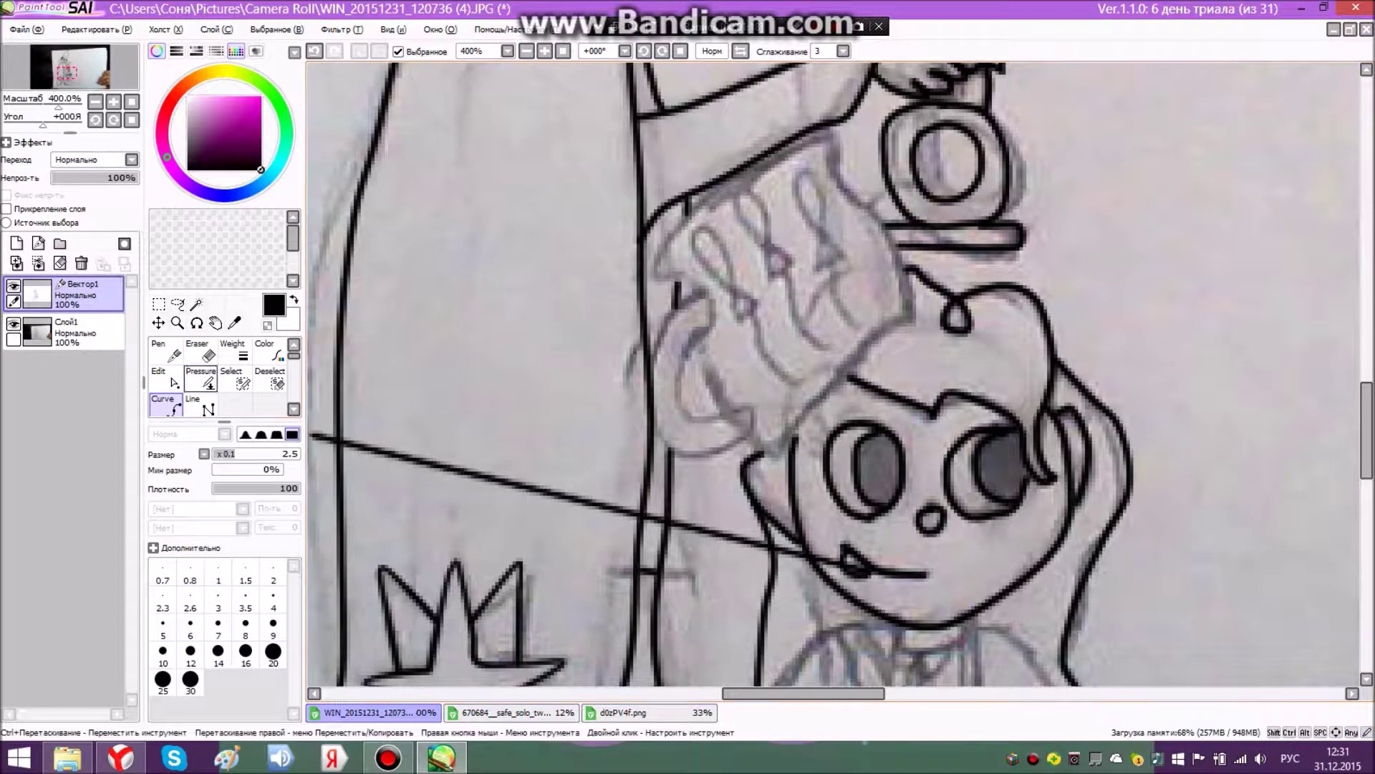
left_click(201, 351)
left_click(167, 351)
- Check the speed-paint video in the browser and return to the drawing in PaintTool SAI
left_click(121, 757)
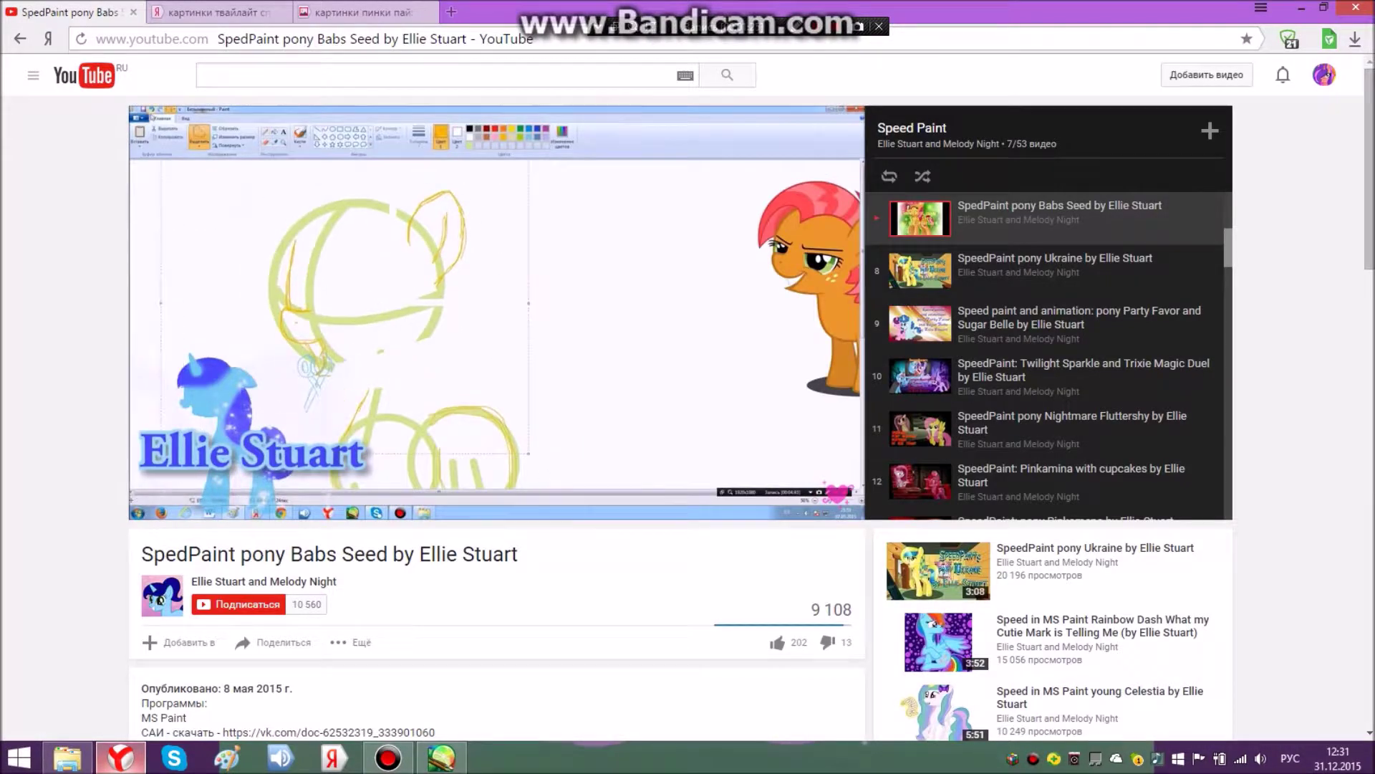
left_click(442, 757)
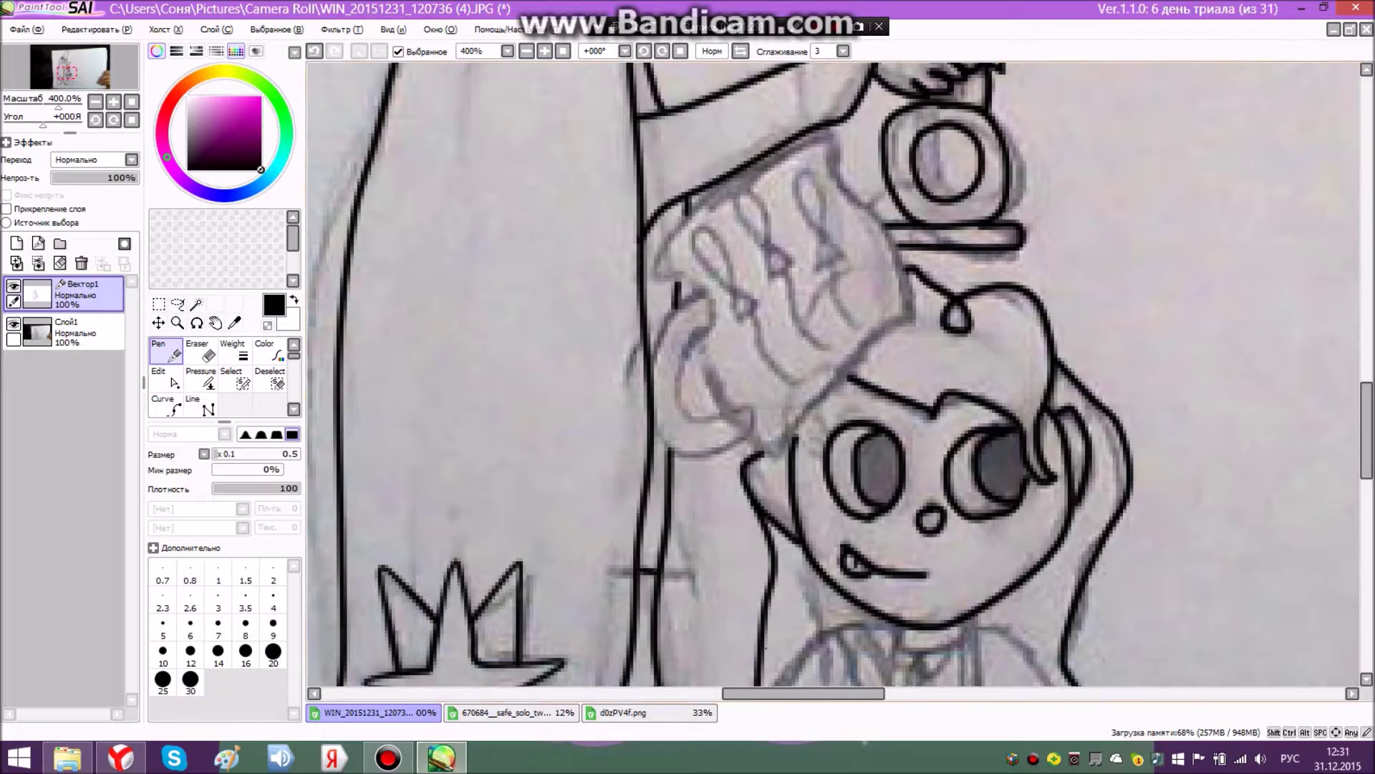
- Trace the edge of the tilted cup that runs above the girl's forehead down to her ear
left_click(167, 405)
scroll(696, 317, "up", 1)
left_click(959, 318)
left_click(791, 488)
mouse_move(441, 757)
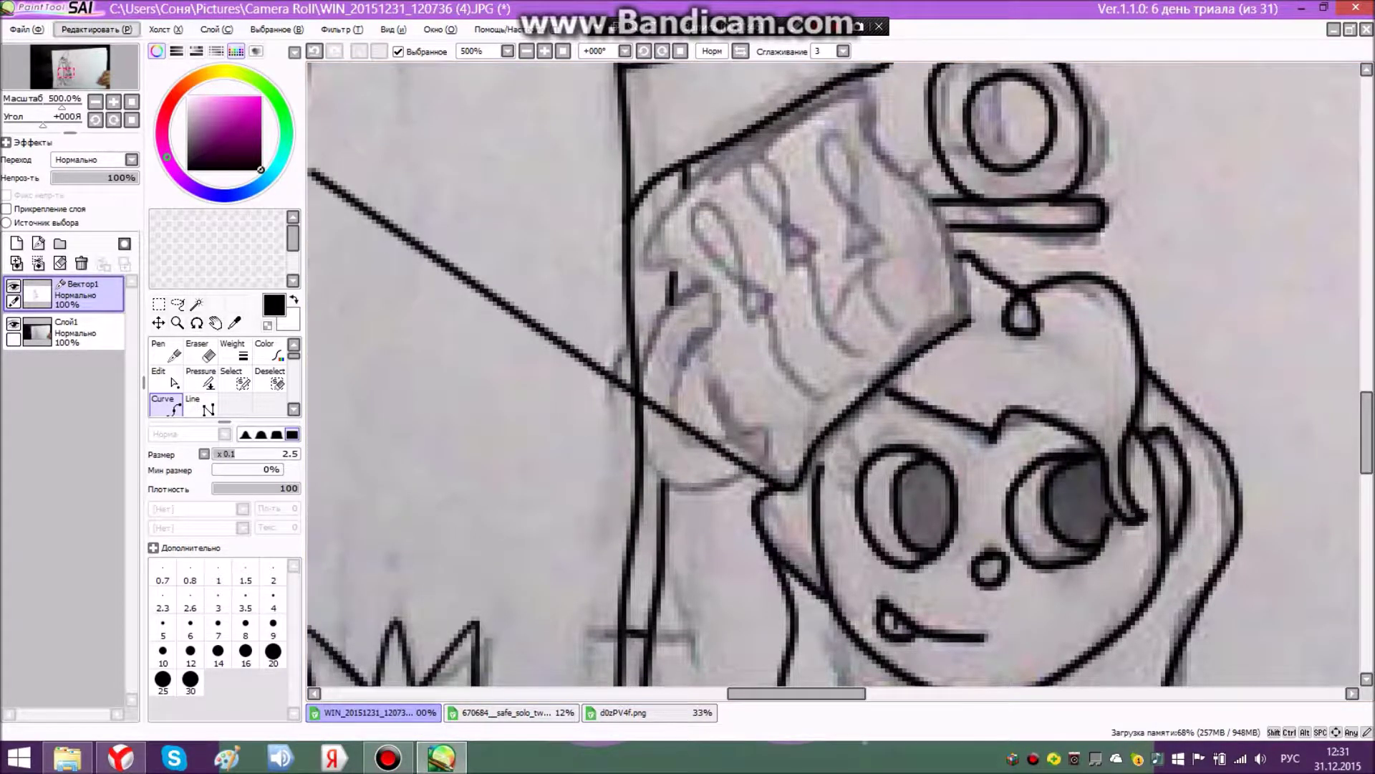
left_click(97, 29)
left_click(86, 43)
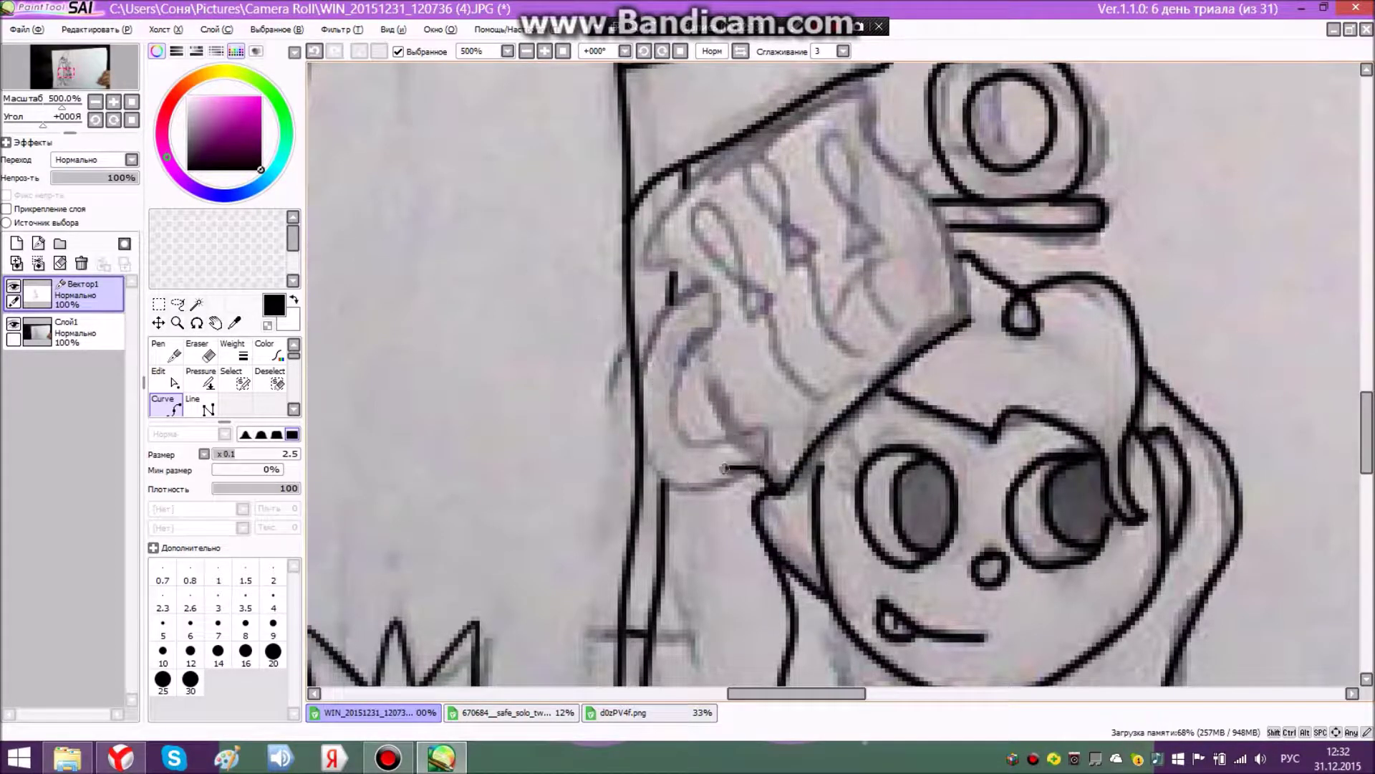
- Trace the outer and inner contours of the cup's curved handle
left_click(730, 483)
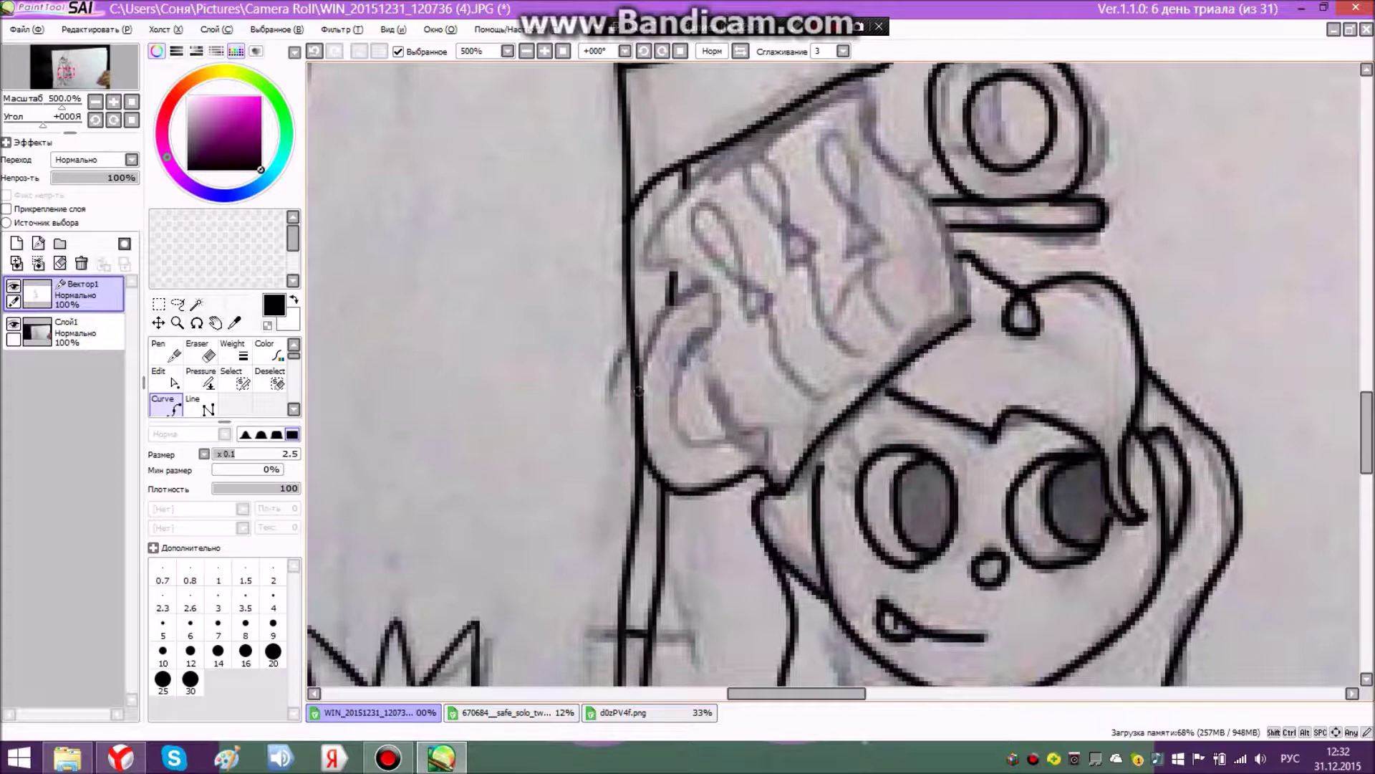
left_click(647, 330)
left_click(709, 338)
left_click(681, 430)
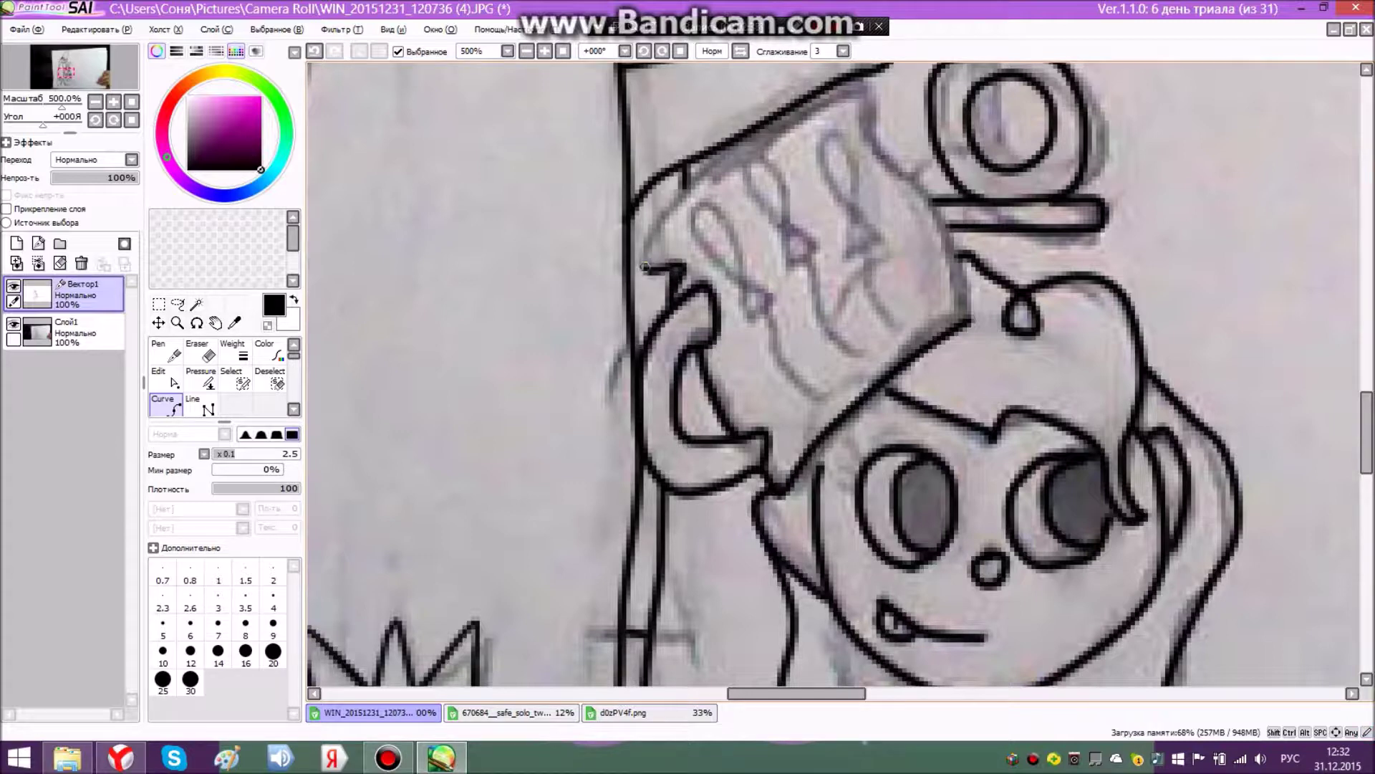
- Trace the rest of the cup's outline below the sleeve and down the side opposite the handle
left_click(655, 232)
left_click(742, 163)
left_click(826, 101)
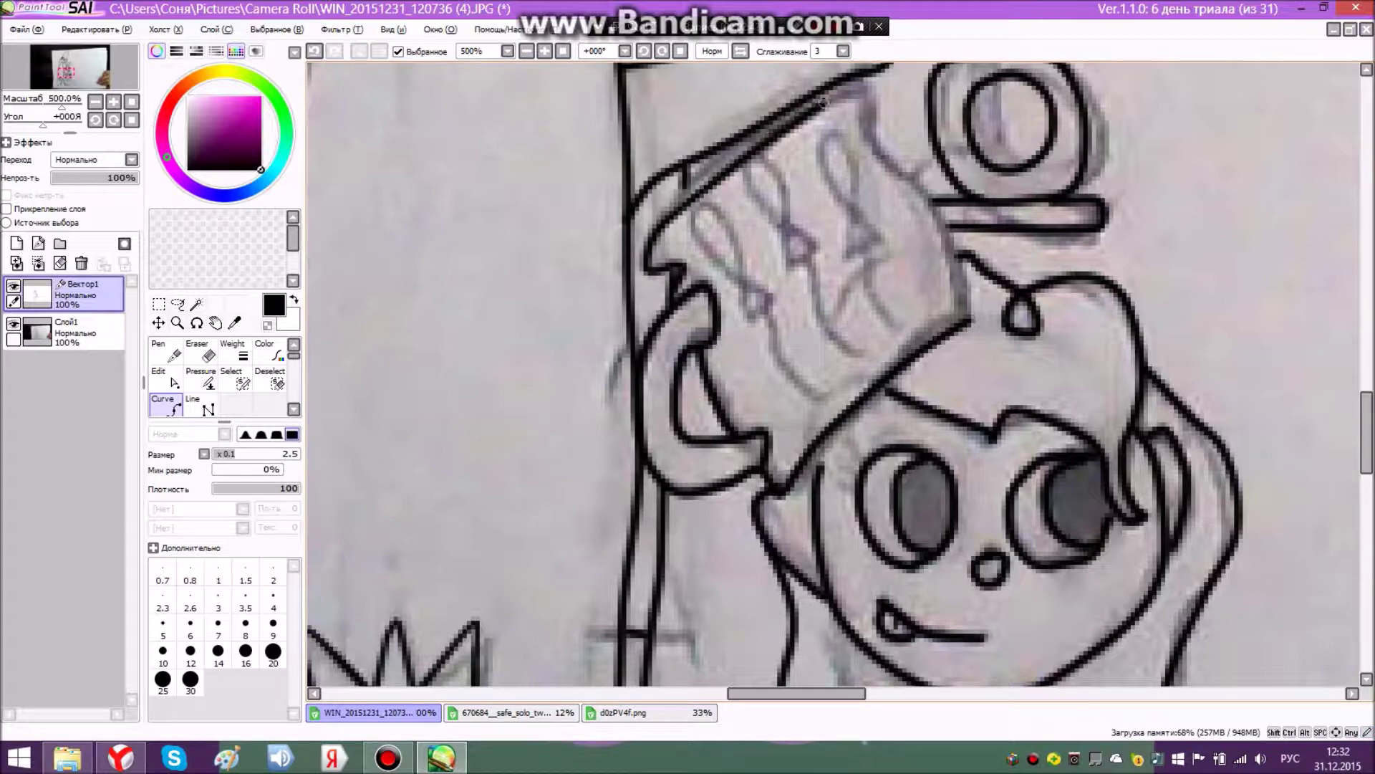
left_click(869, 91)
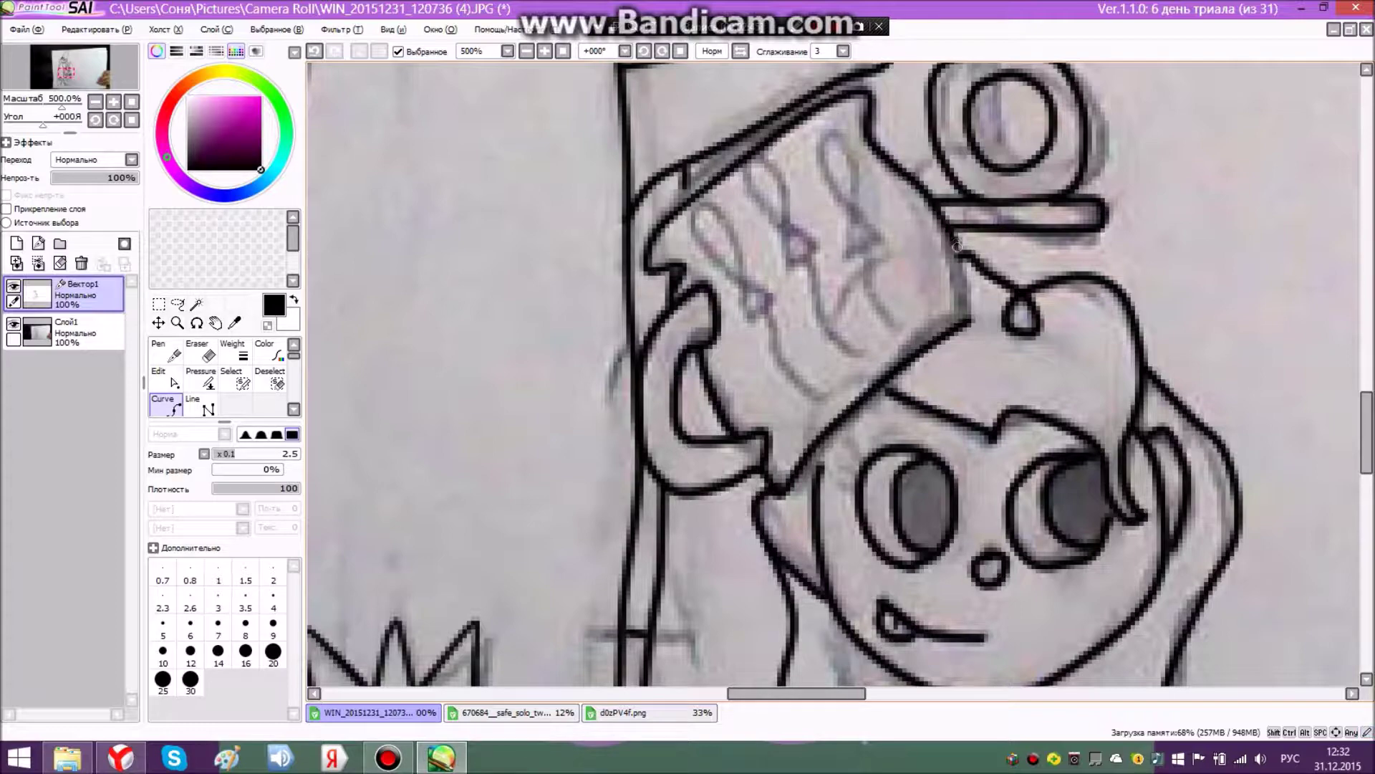
left_click(964, 324)
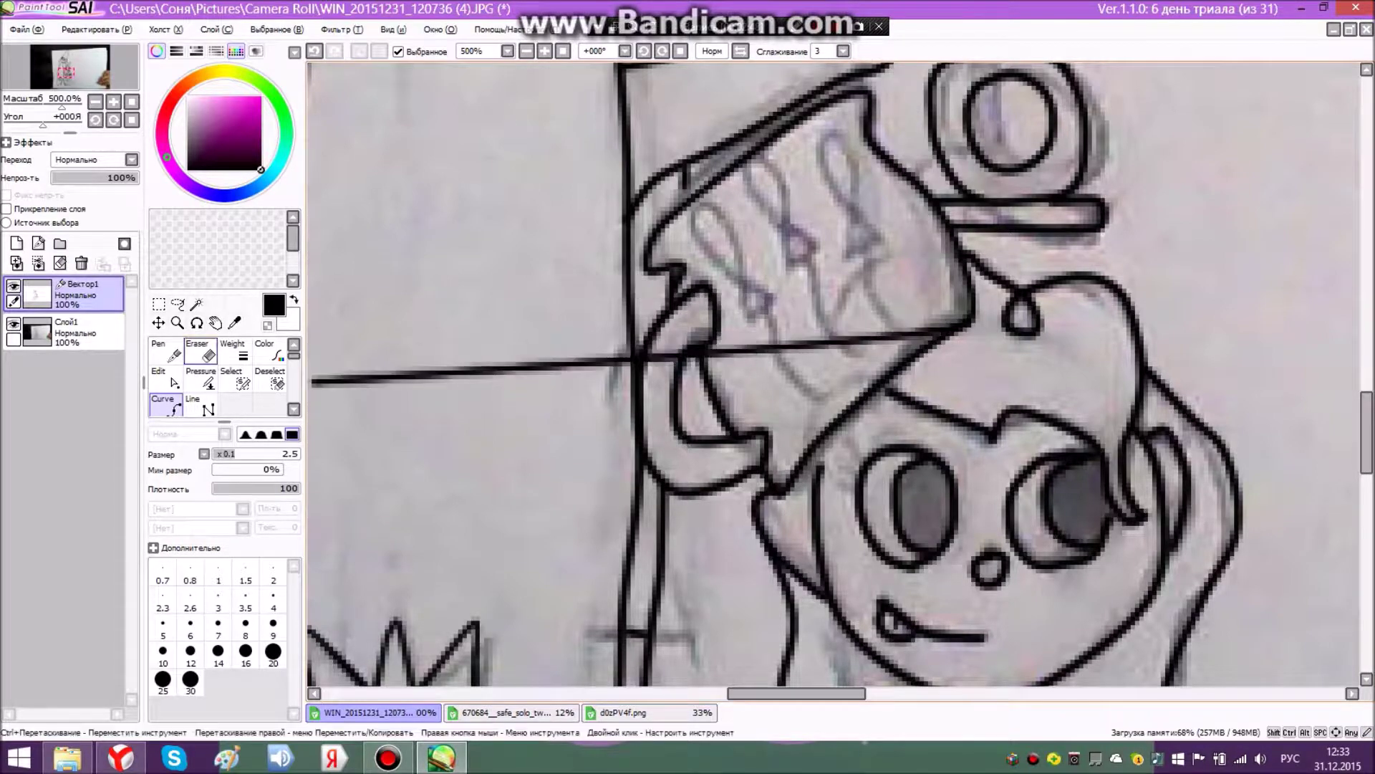
left_click(206, 353)
left_click(167, 406)
- Erase the lower part of the ring below the raised hand and the bar beneath it with a size 10 eraser
scroll(833, 374, "up", 3)
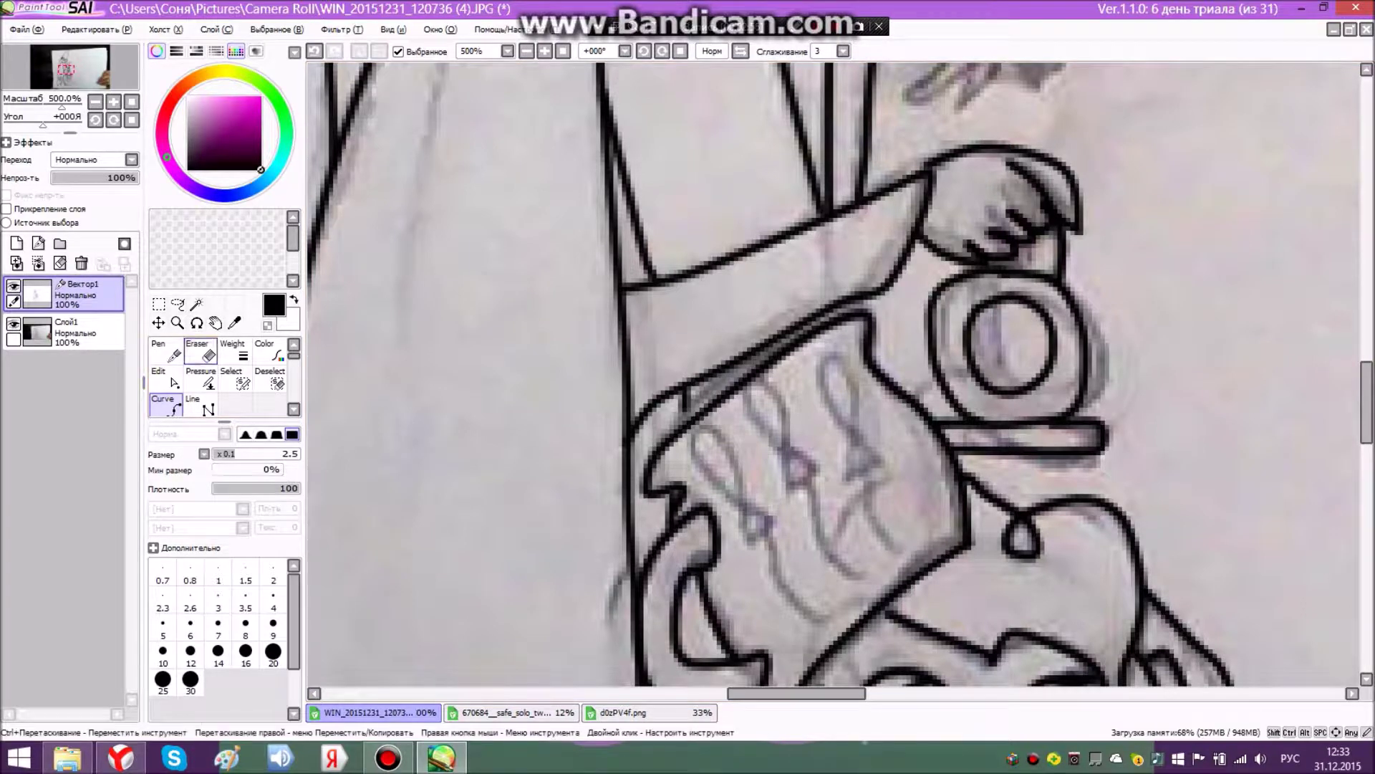
key("e")
left_click(163, 652)
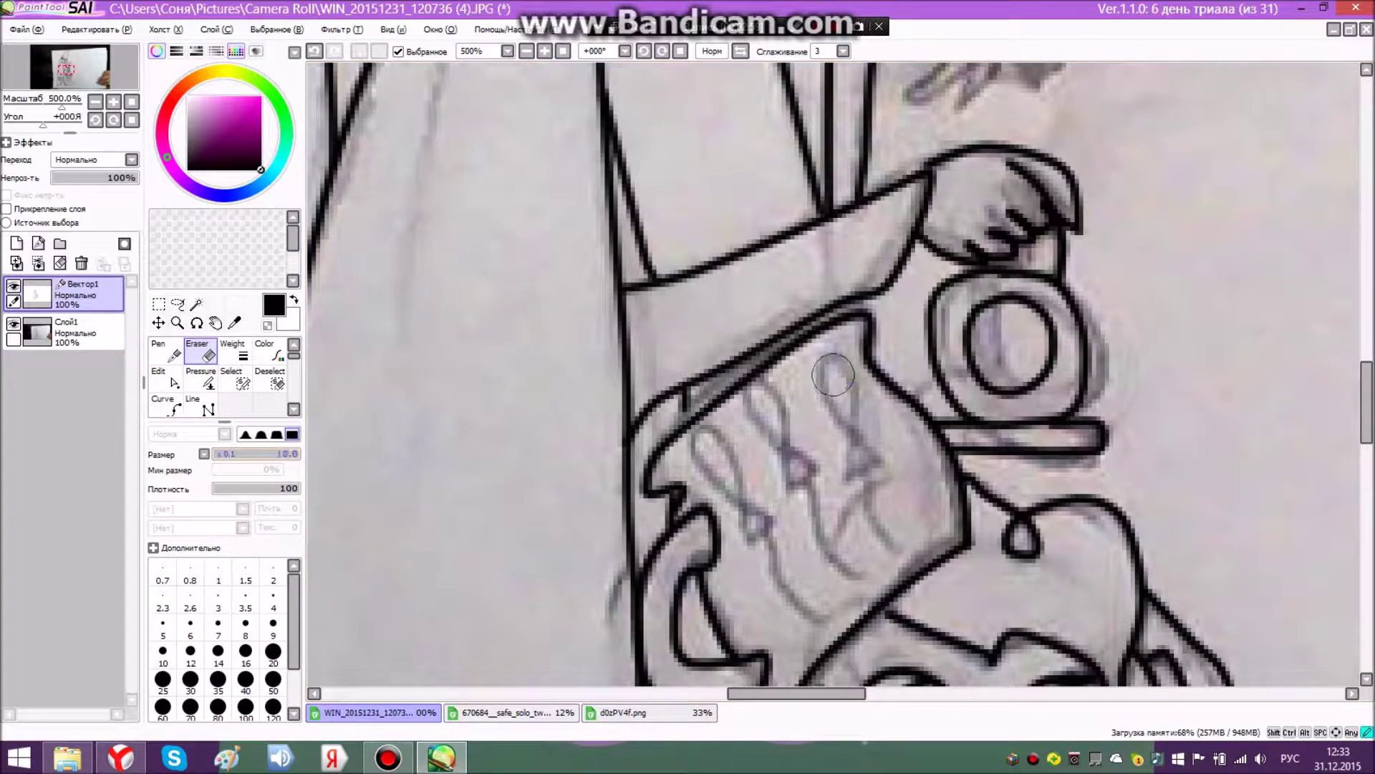
mouse_move(946, 331)
left_mouse_down()
mouse_move(996, 380)
mouse_move(1084, 428)
mouse_move(960, 426)
mouse_move(946, 401)
mouse_move(1001, 391)
left_mouse_up()
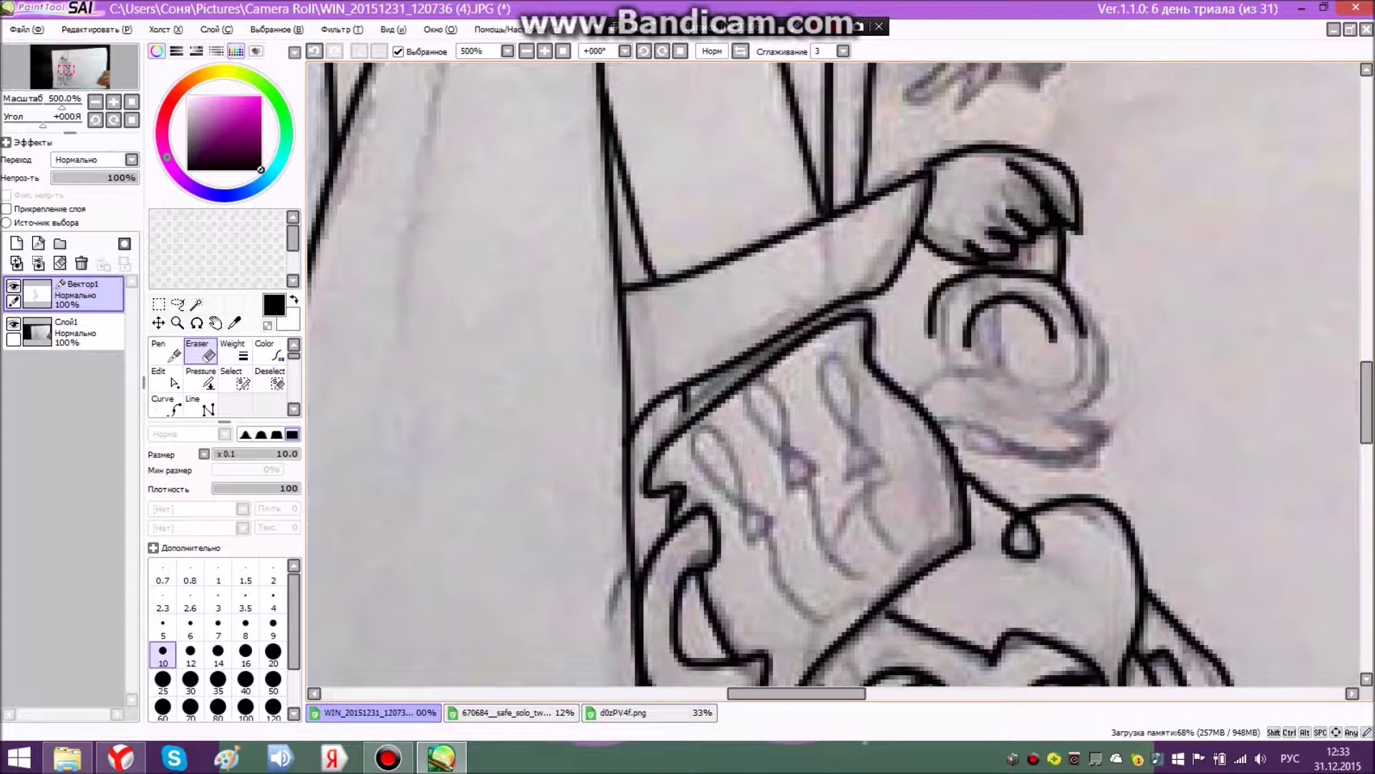
- Trace the wavy, pointed shape below the ring with the Curve tool, closing it against the cup's side
key("e")
left_click(951, 370)
left_click(1030, 383)
left_click(1076, 419)
left_click(1109, 419)
left_click(1093, 459)
left_click(1042, 460)
left_click(1000, 439)
left_click(956, 424)
left_click(938, 433)
left_click(201, 351)
left_click(166, 406)
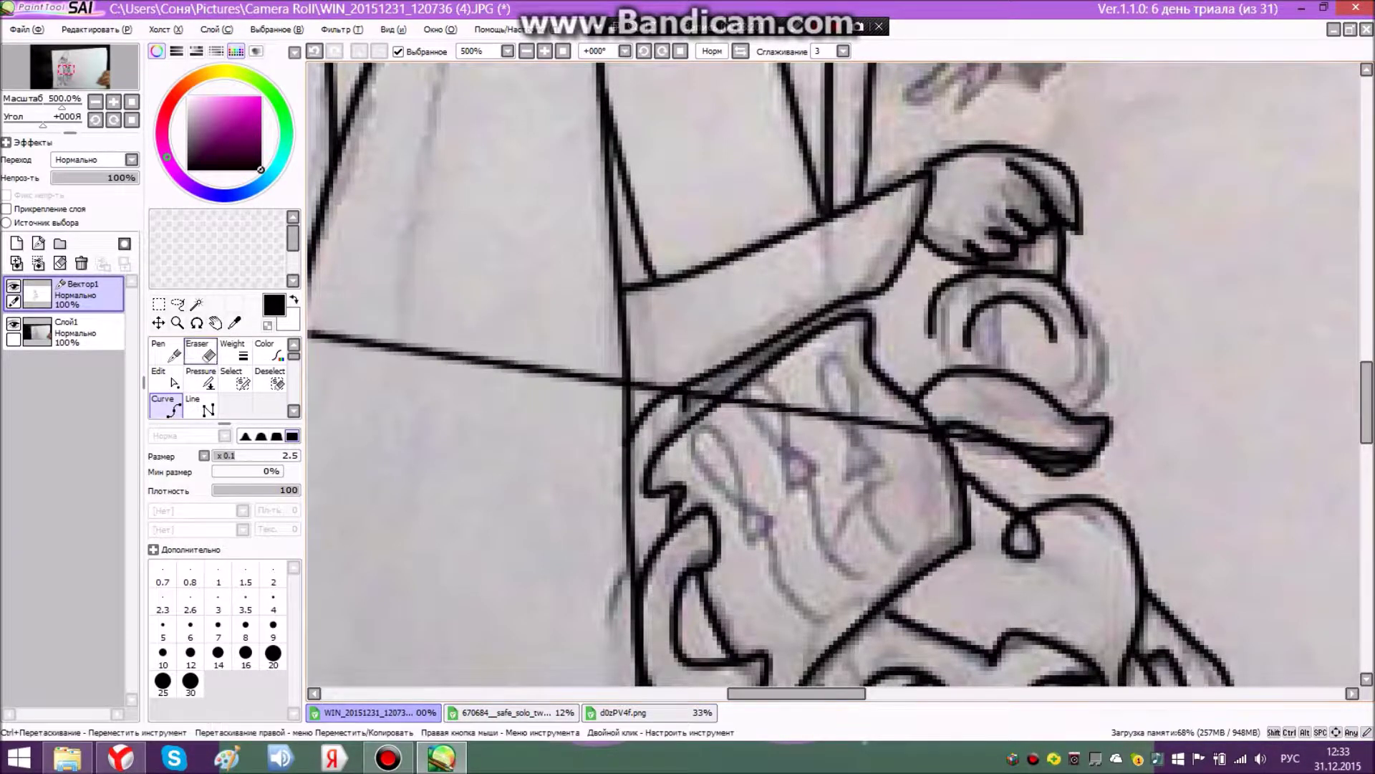
- Adjust the wavy shape's lower line where it meets the side of the cup
left_click(165, 378)
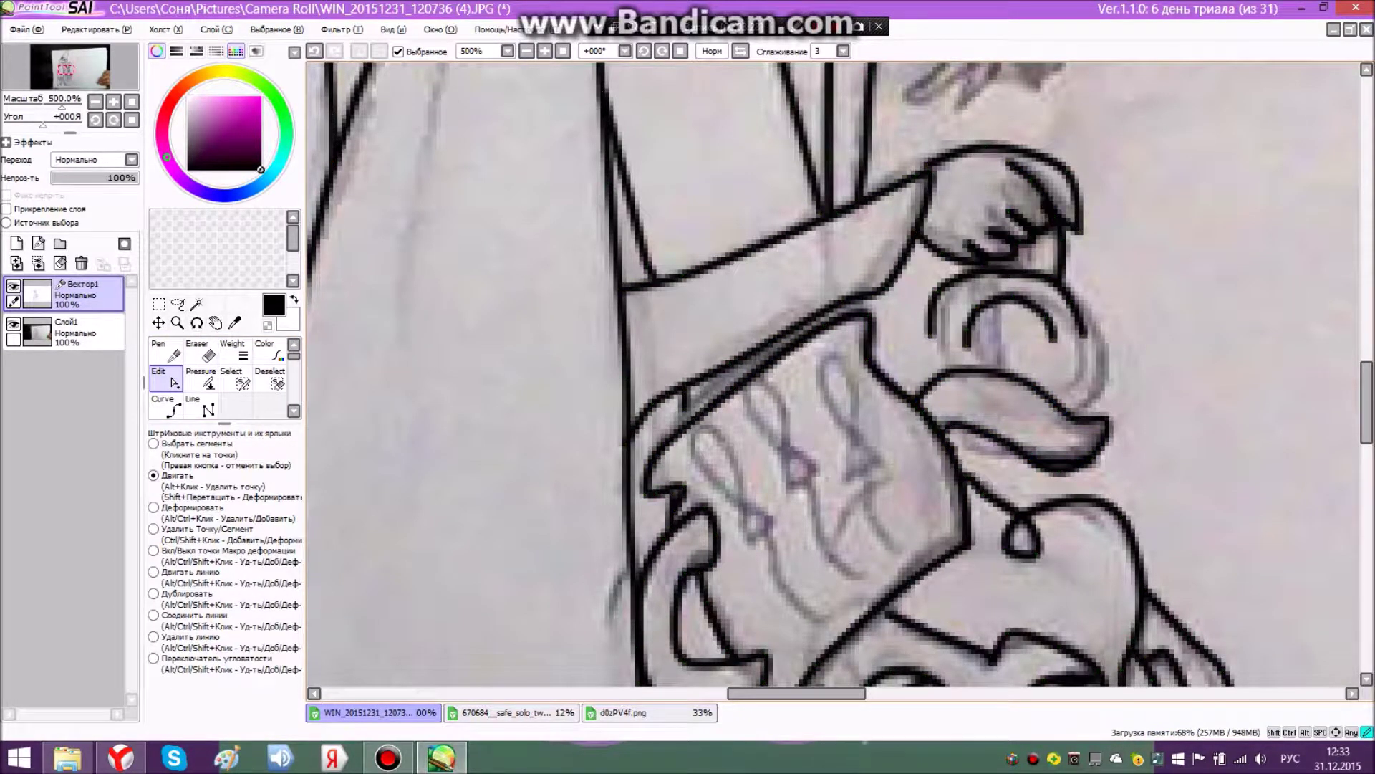
left_click_drag(952, 424, 963, 432)
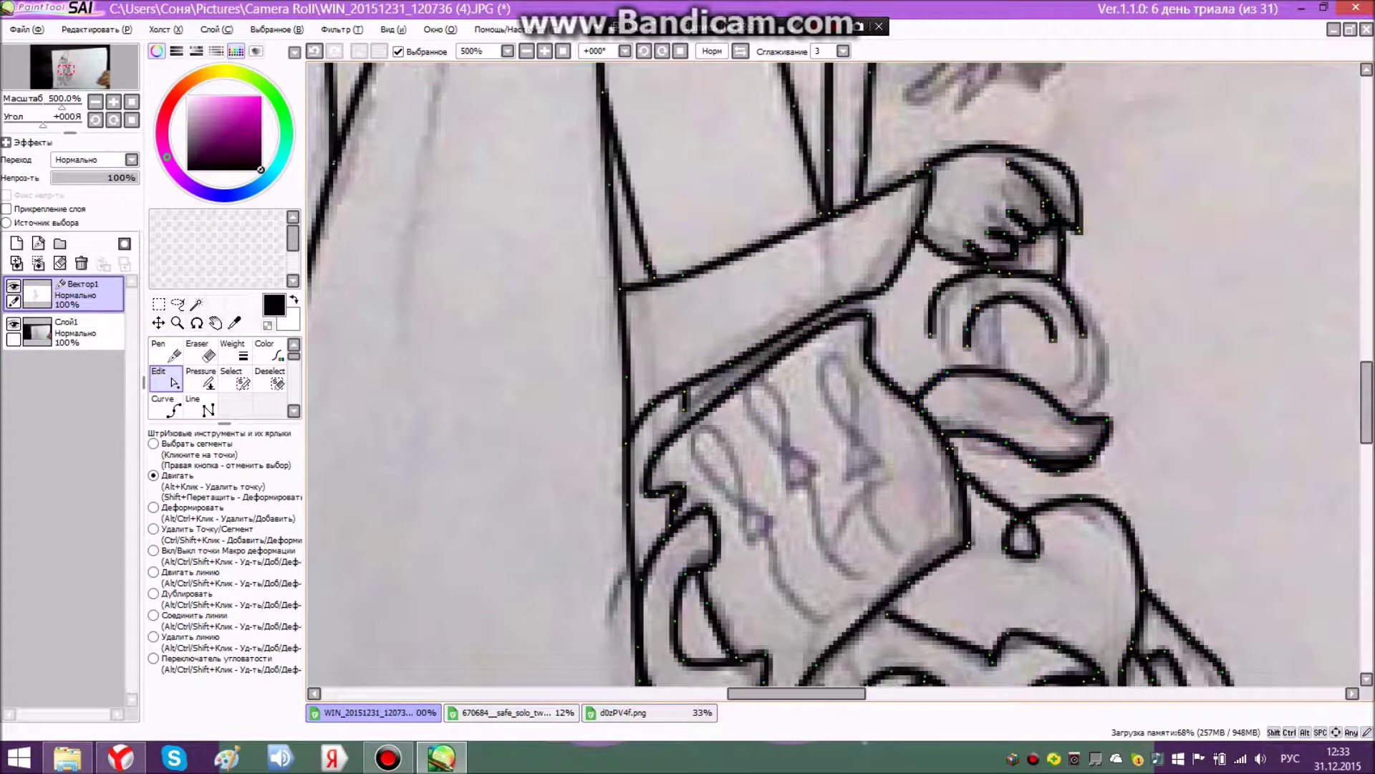
left_click(202, 378)
left_click(201, 352)
left_click(167, 406)
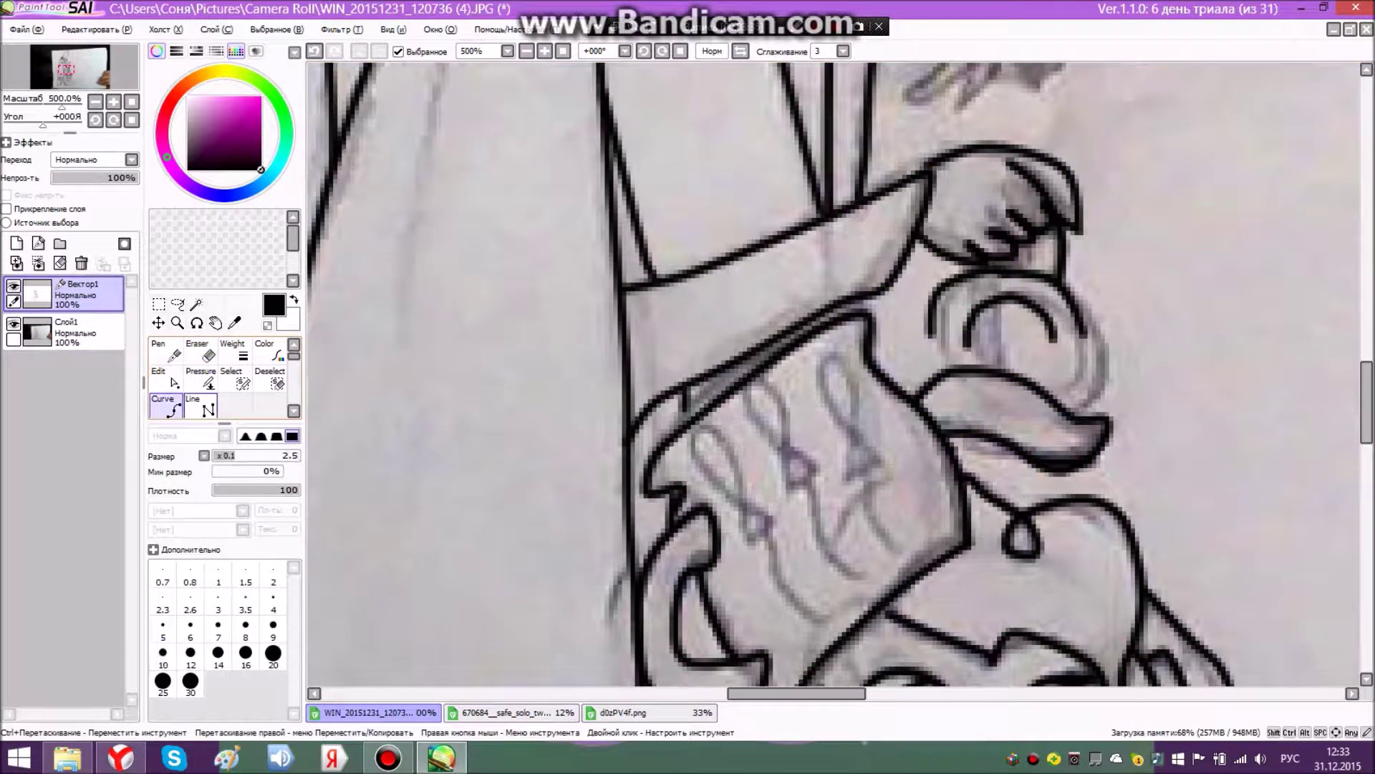
- Retrace the ring's inner and outer lines down to the wavy shape on both sides
left_click(968, 366)
left_click(201, 352)
left_click(167, 407)
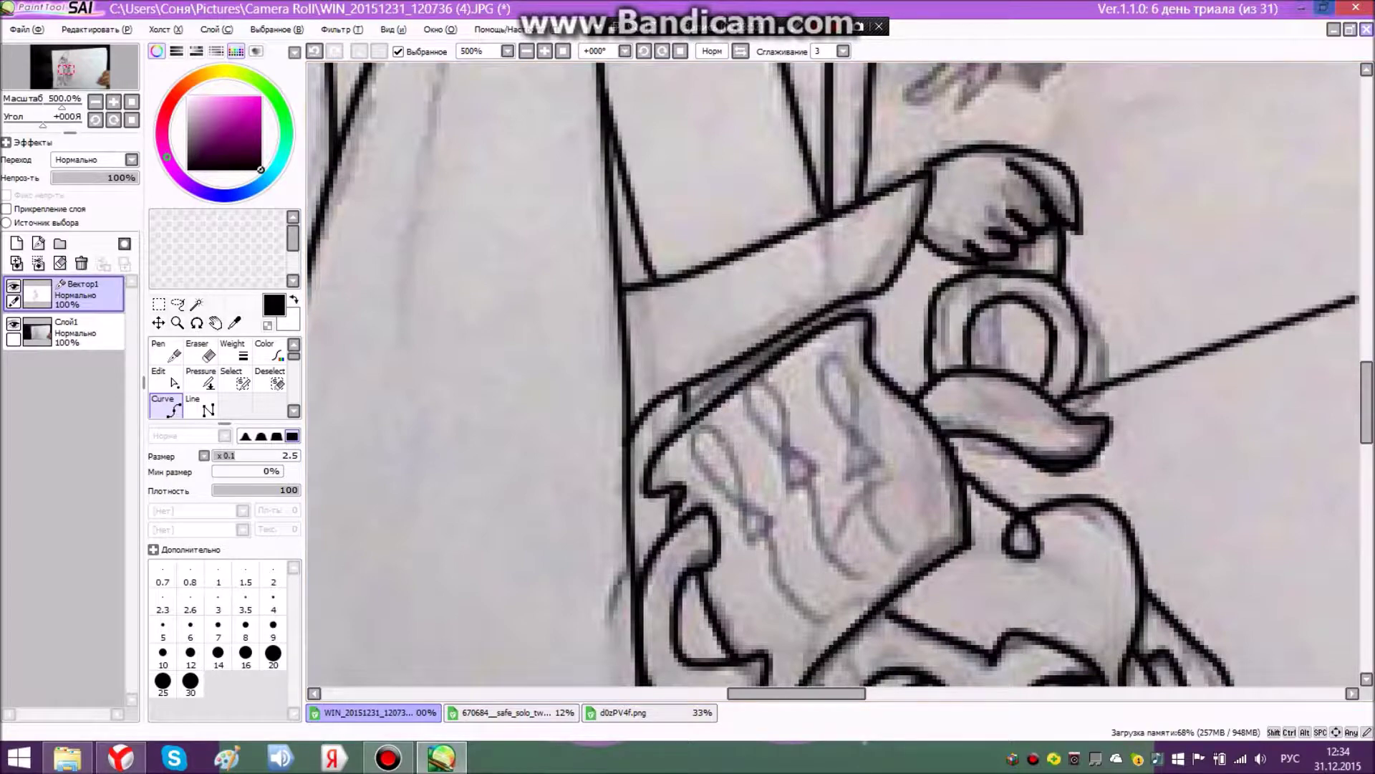
key("e")
- Trace the string and knot of the balloon farthest from the cup's handle
scroll(579, 413, "down", 10)
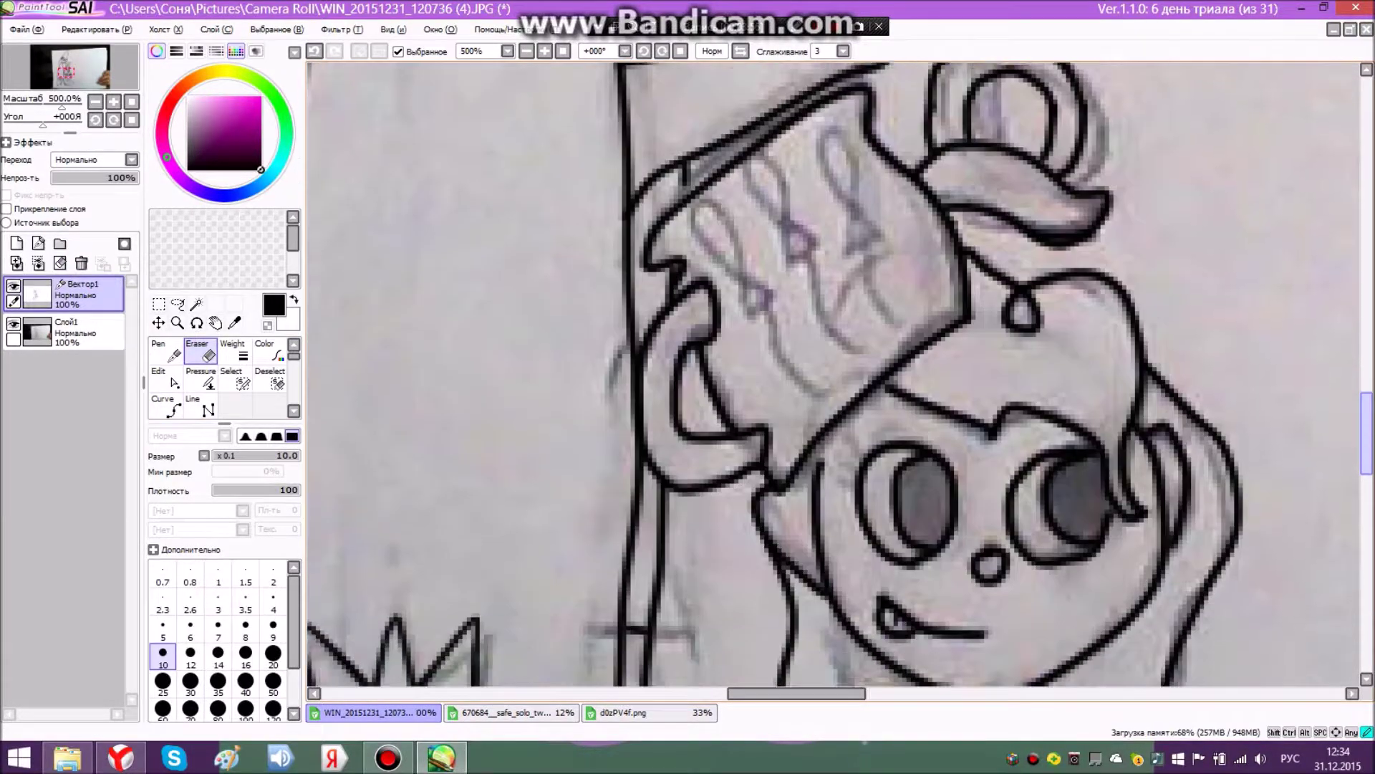
scroll(1329, 457, "up", 5)
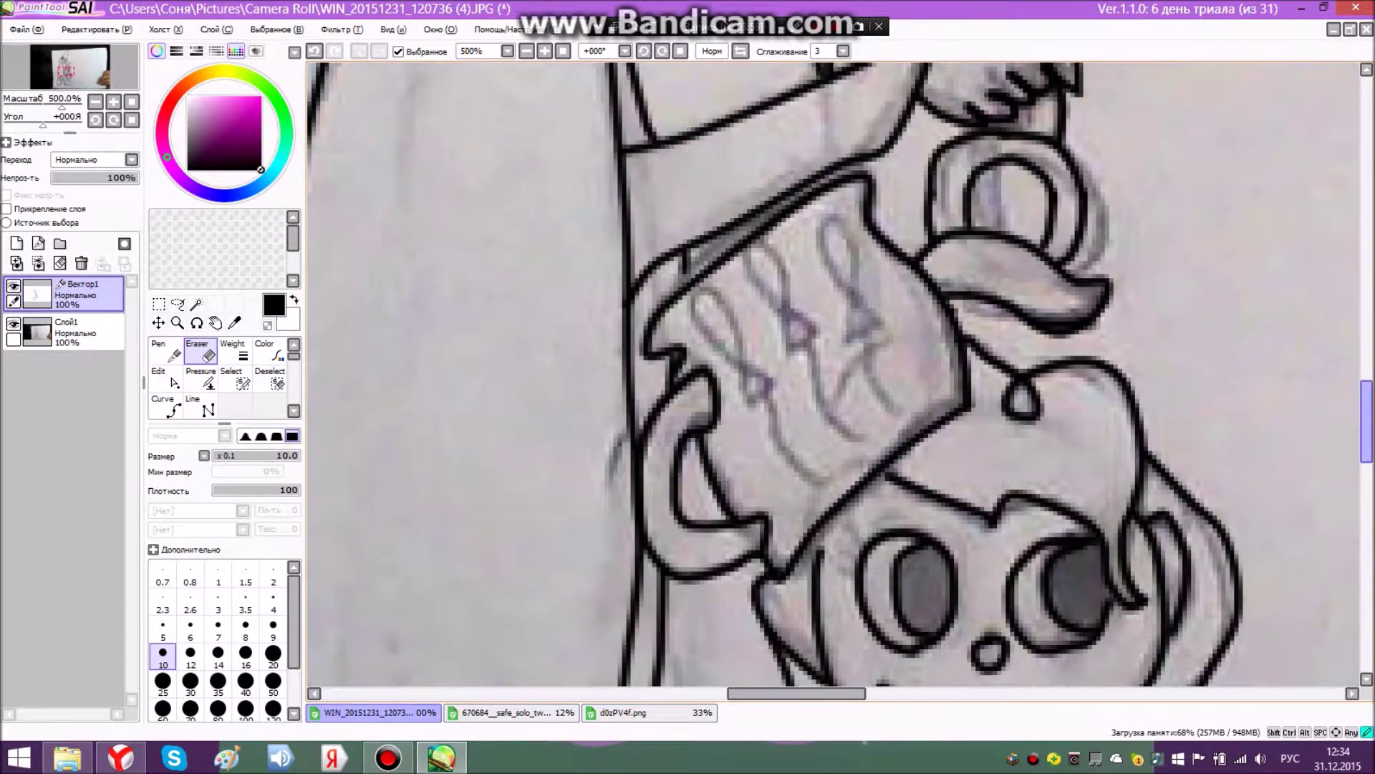
key("c")
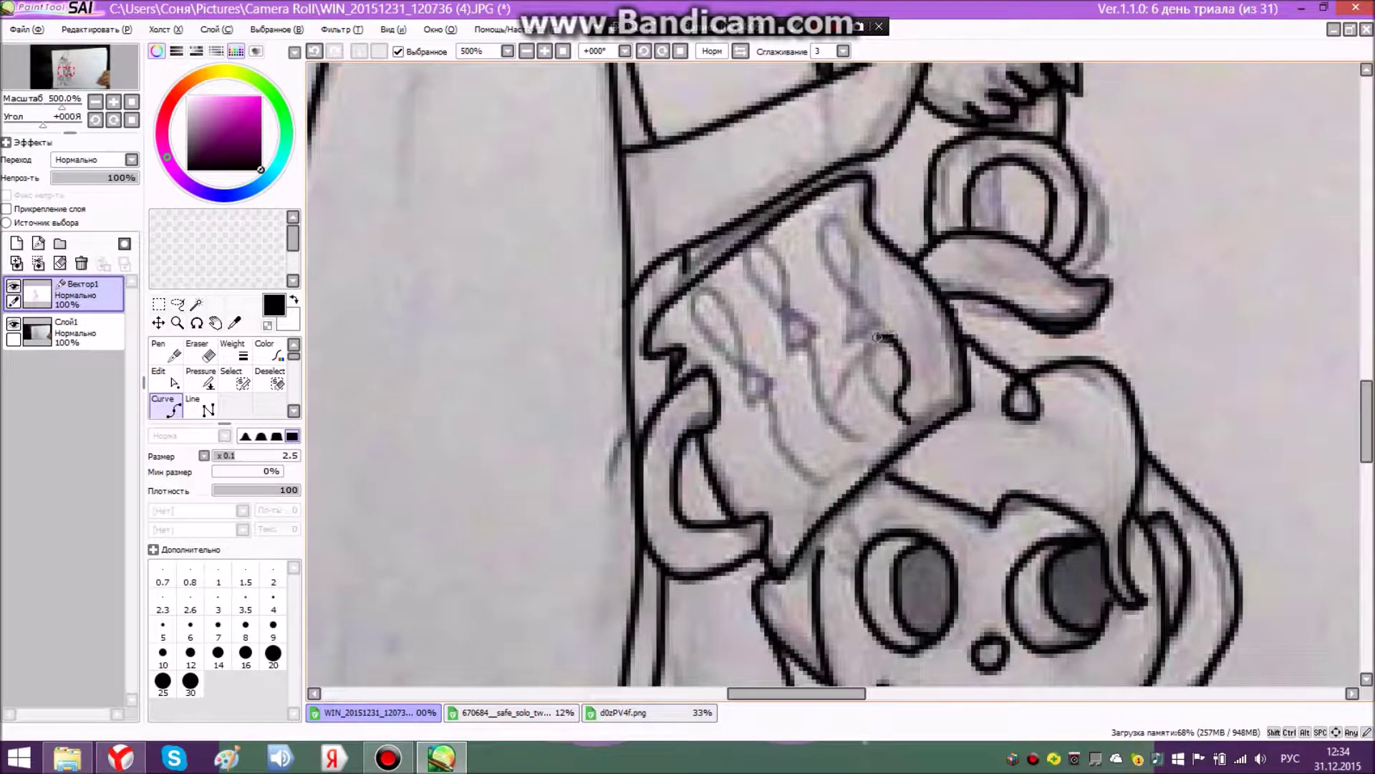
left_click(906, 329)
left_click(881, 341)
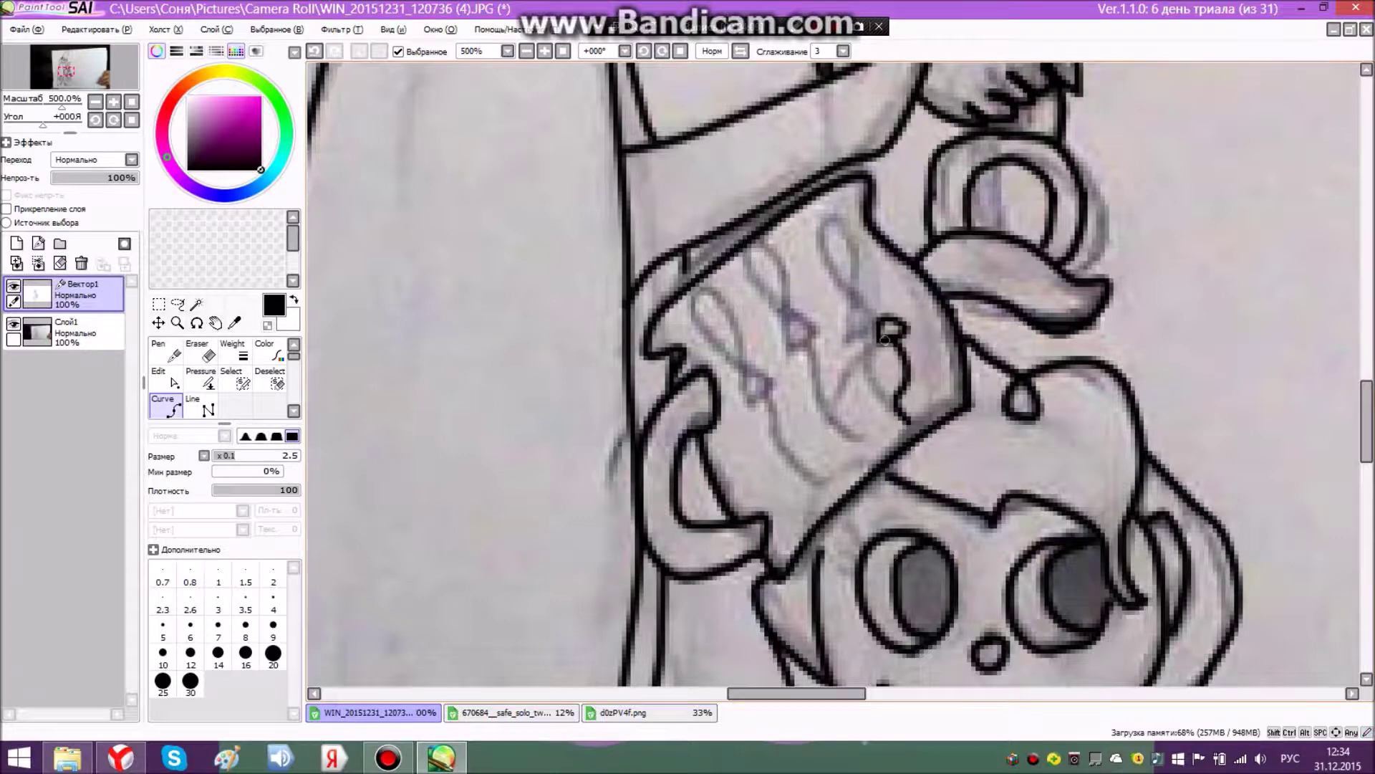
- Trace the oval body of that balloon and check the line art with the sketch layer briefly hidden
left_click(166, 406)
left_click(882, 320)
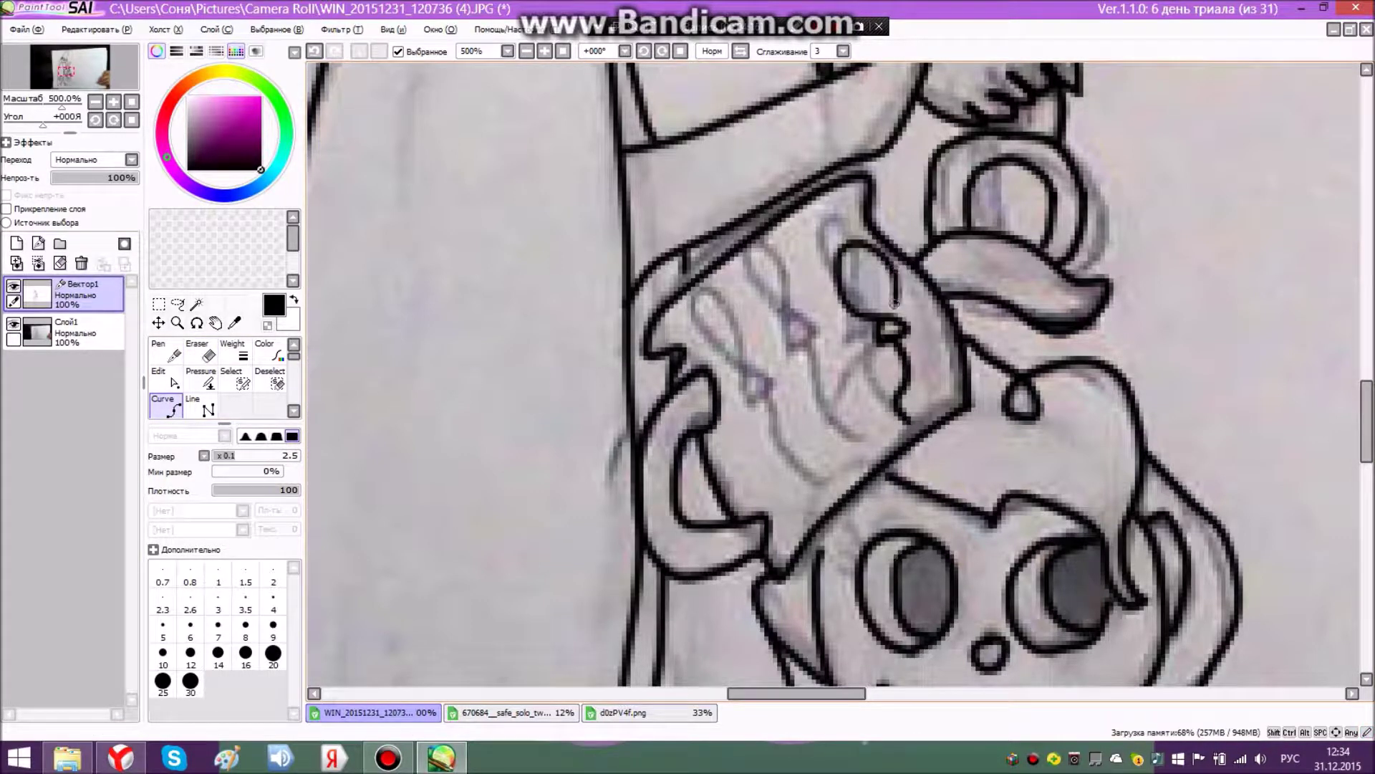
left_click(12, 324)
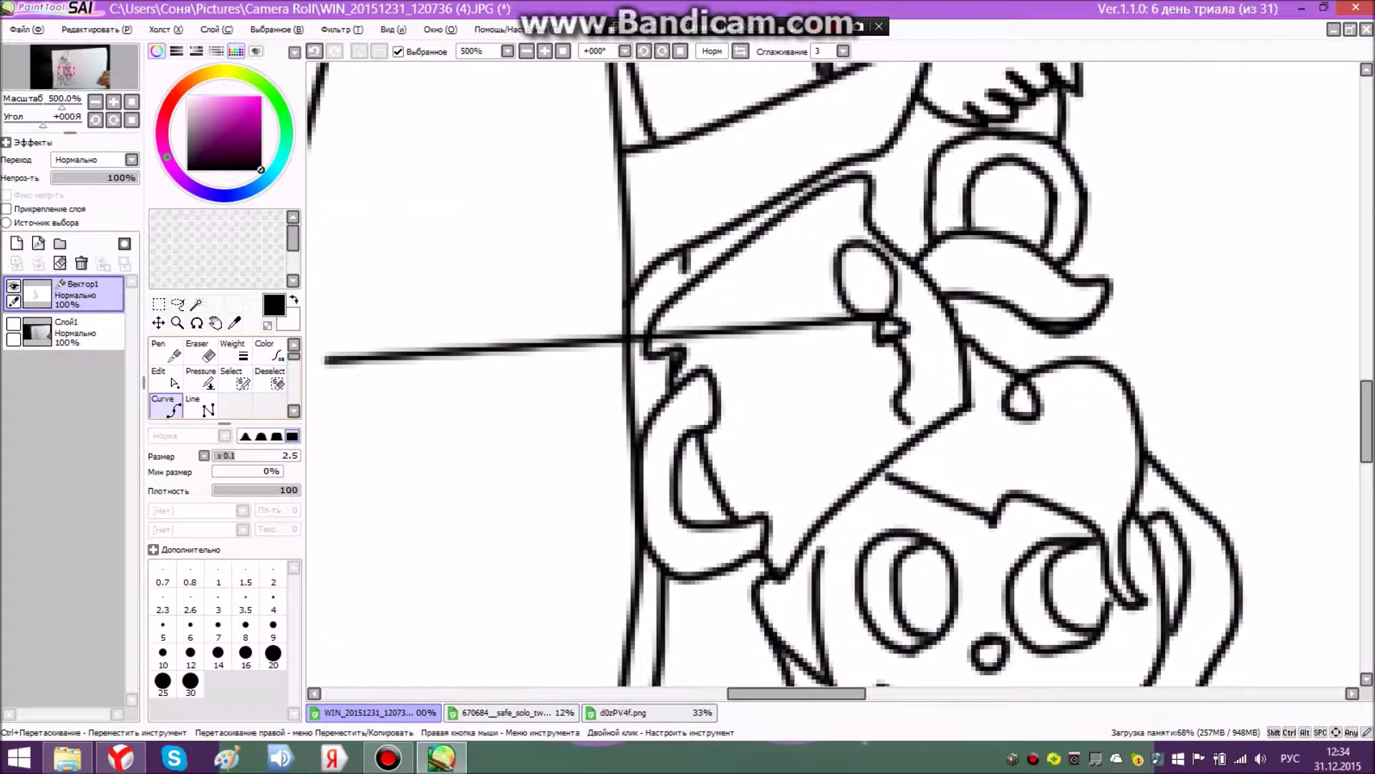
left_click(201, 351)
left_click(12, 324)
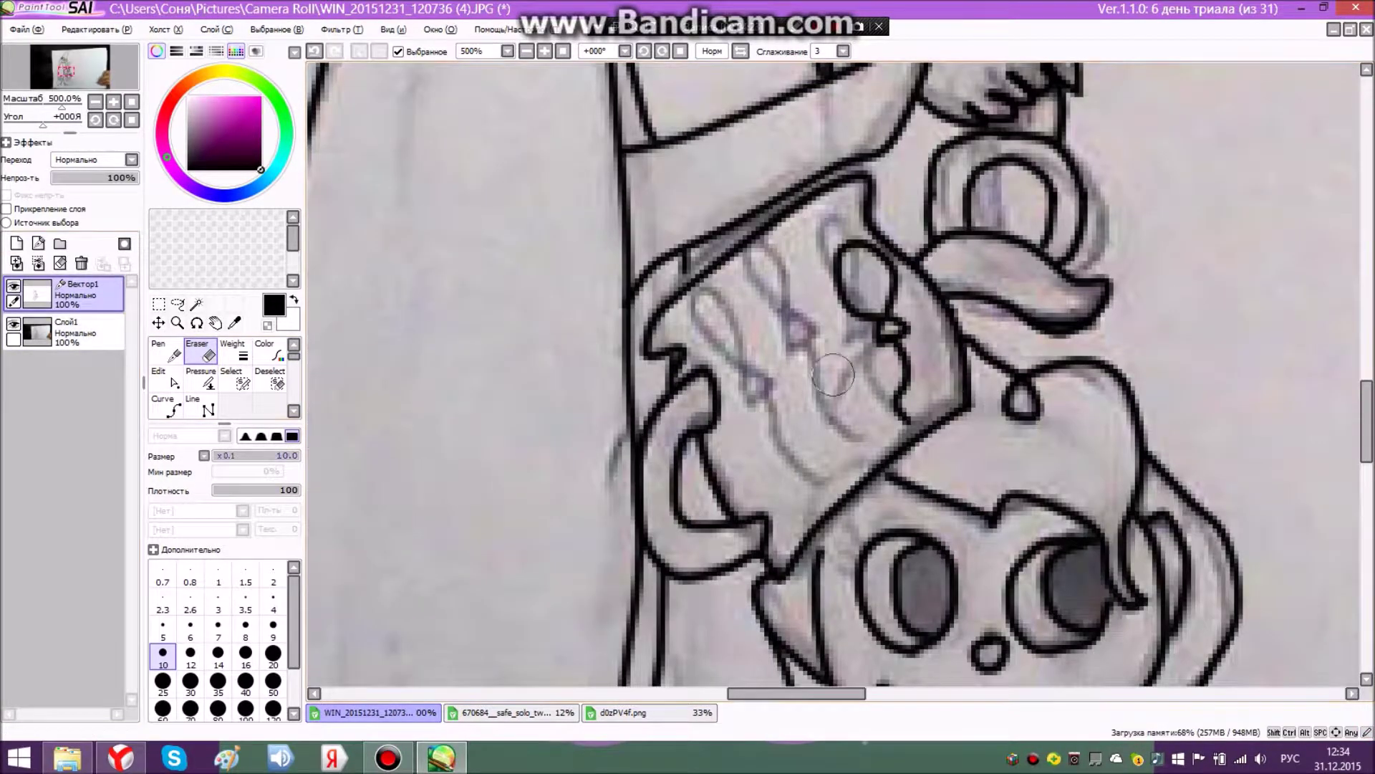
- Trace the string and knot of the middle balloon on the cup
left_click(166, 406)
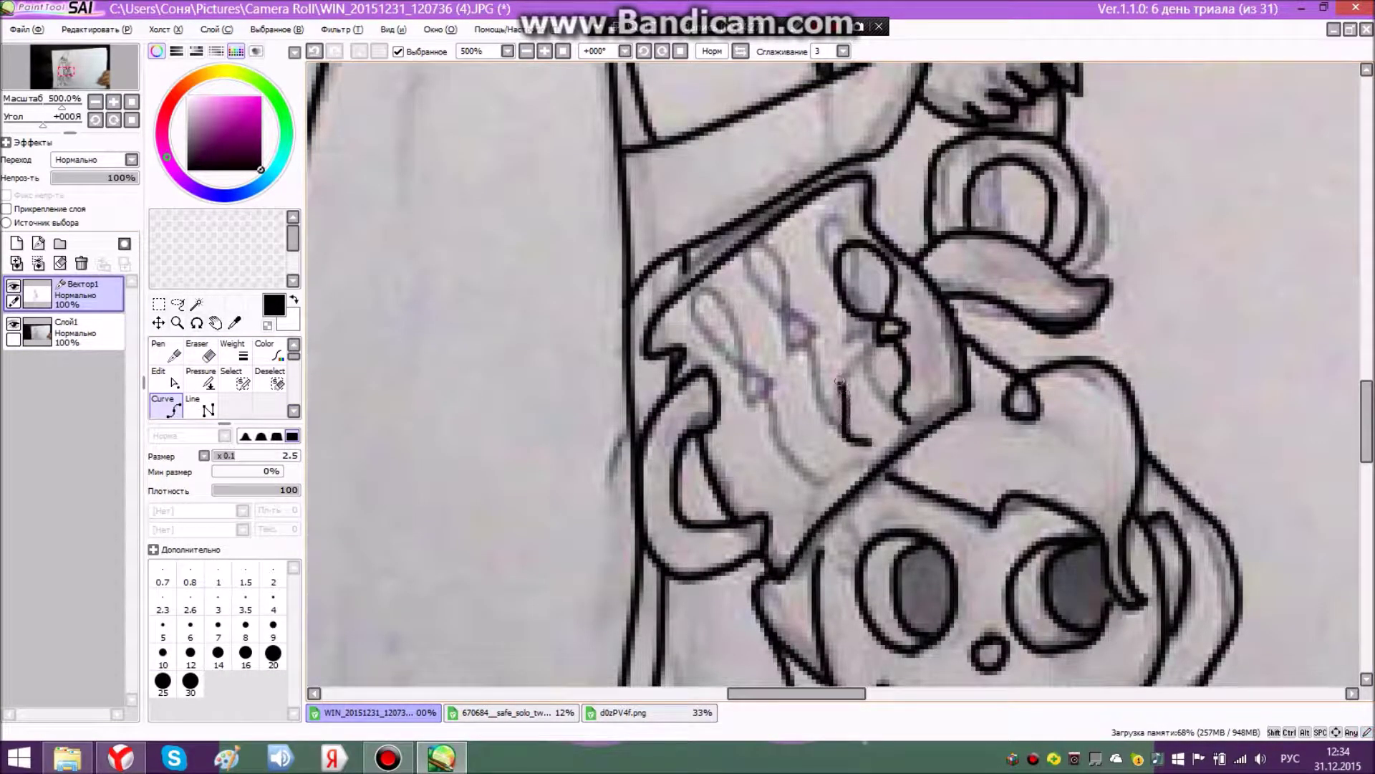
left_click(833, 357)
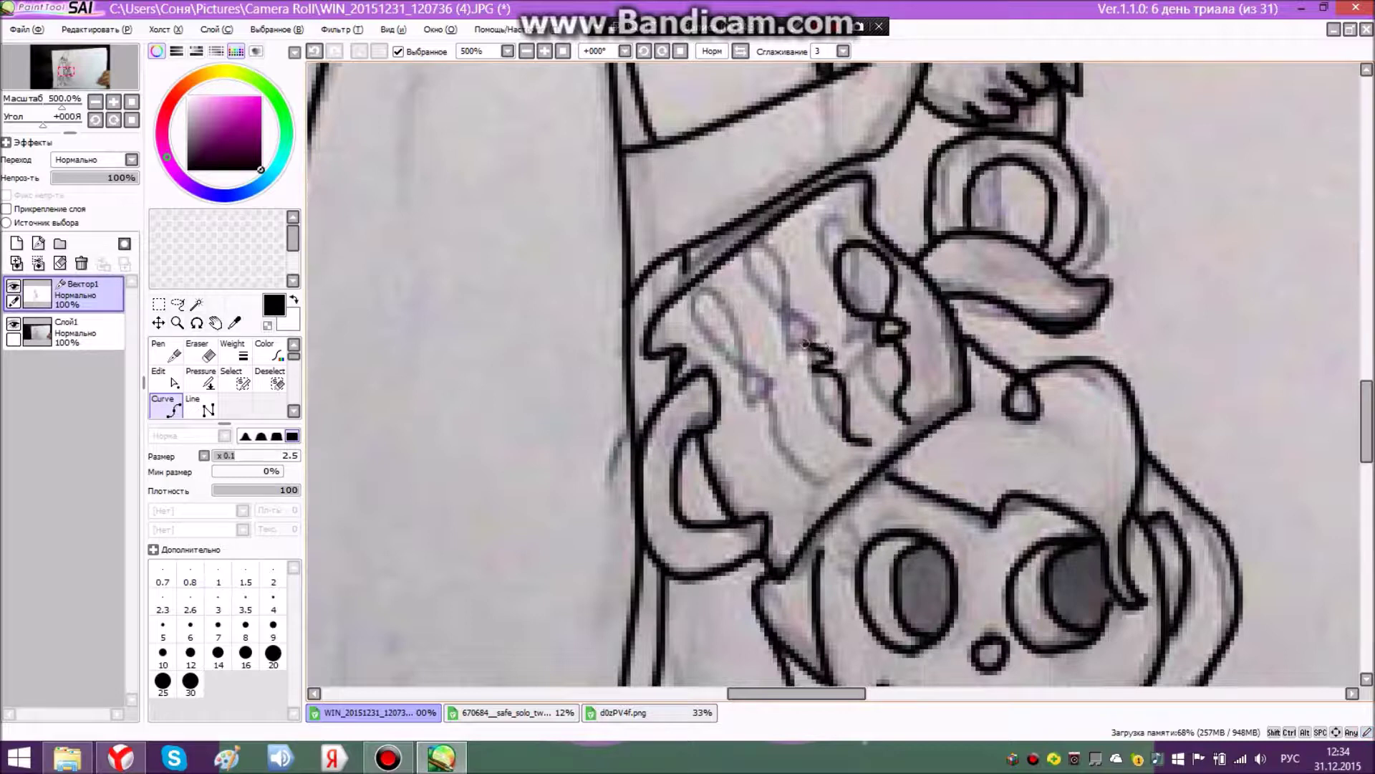
left_click(802, 366)
left_click(817, 369)
left_click(201, 351)
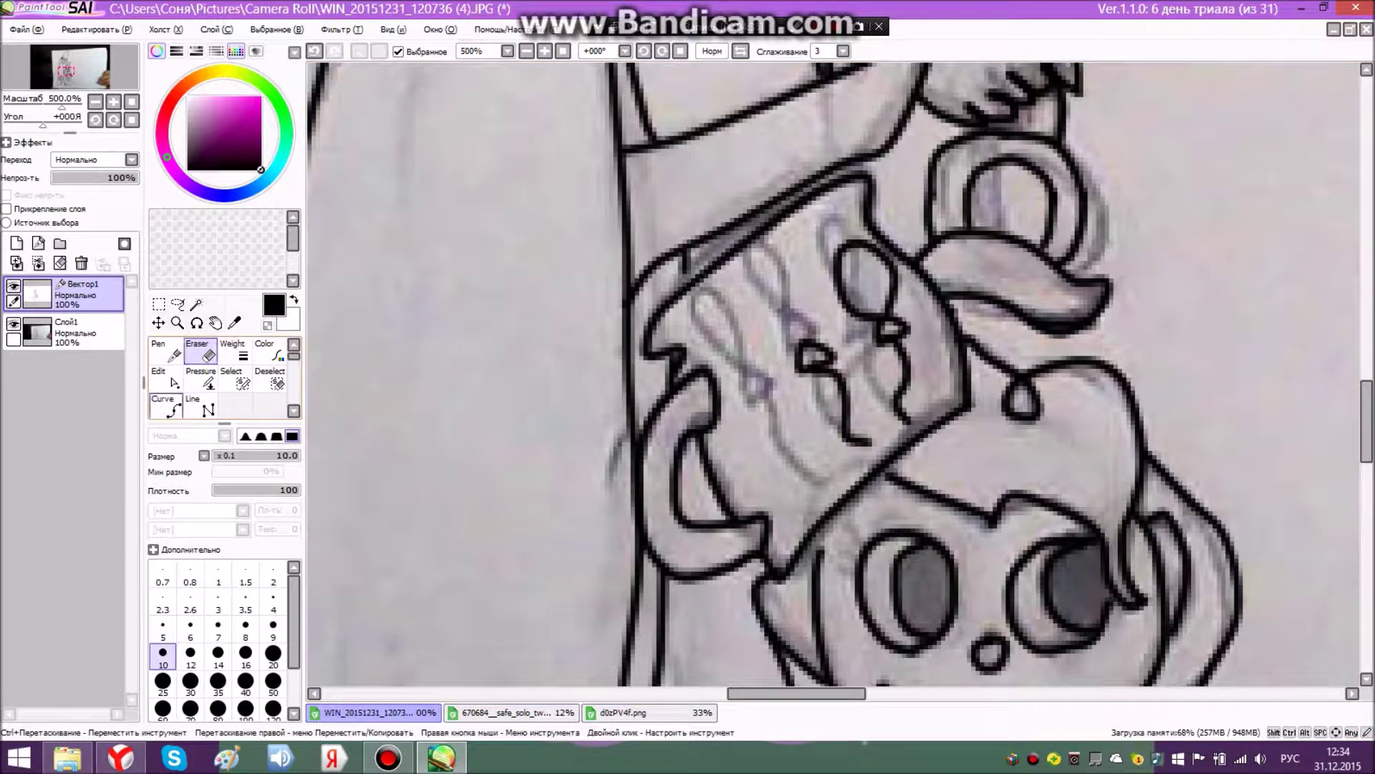
- Trace the round body of the middle balloon above its knot
left_click(166, 405)
left_click(813, 285)
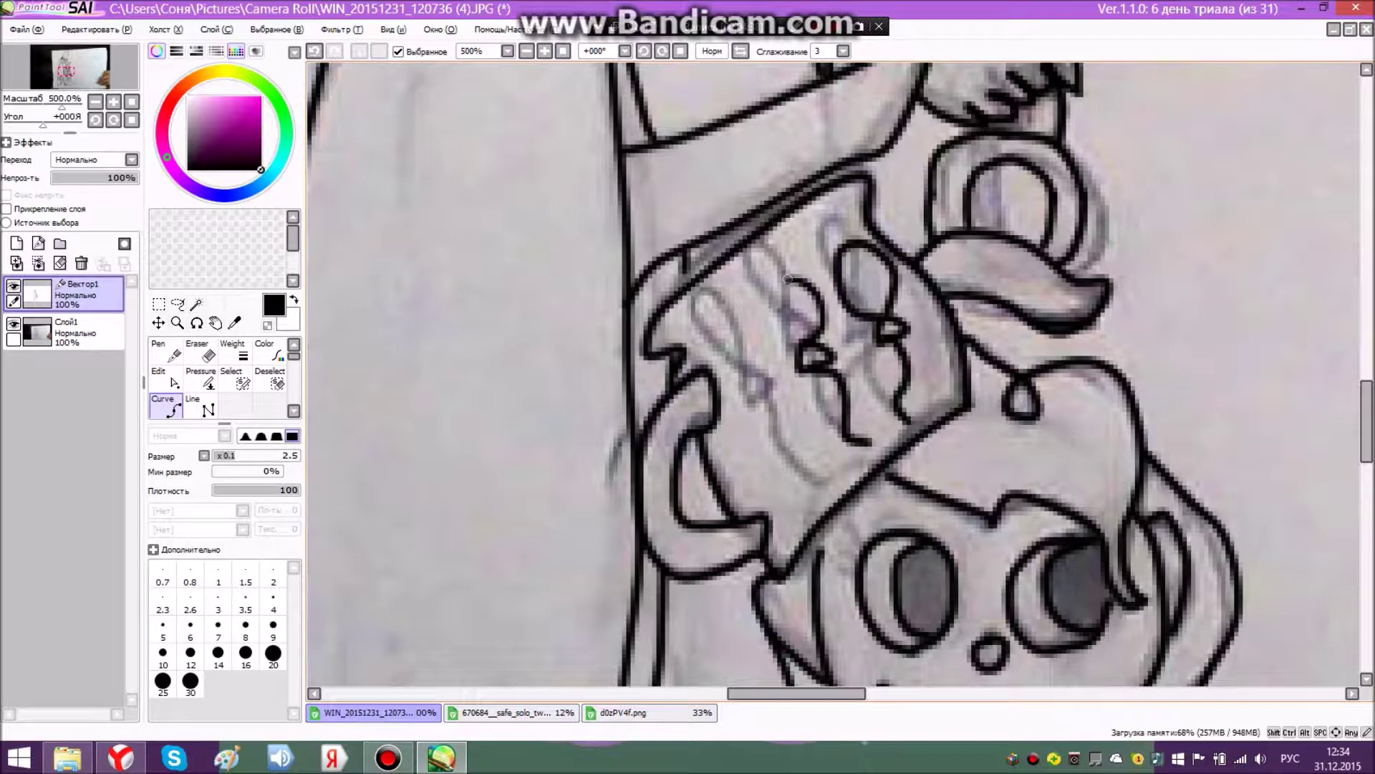
left_click(774, 274)
left_click(748, 315)
left_click(770, 351)
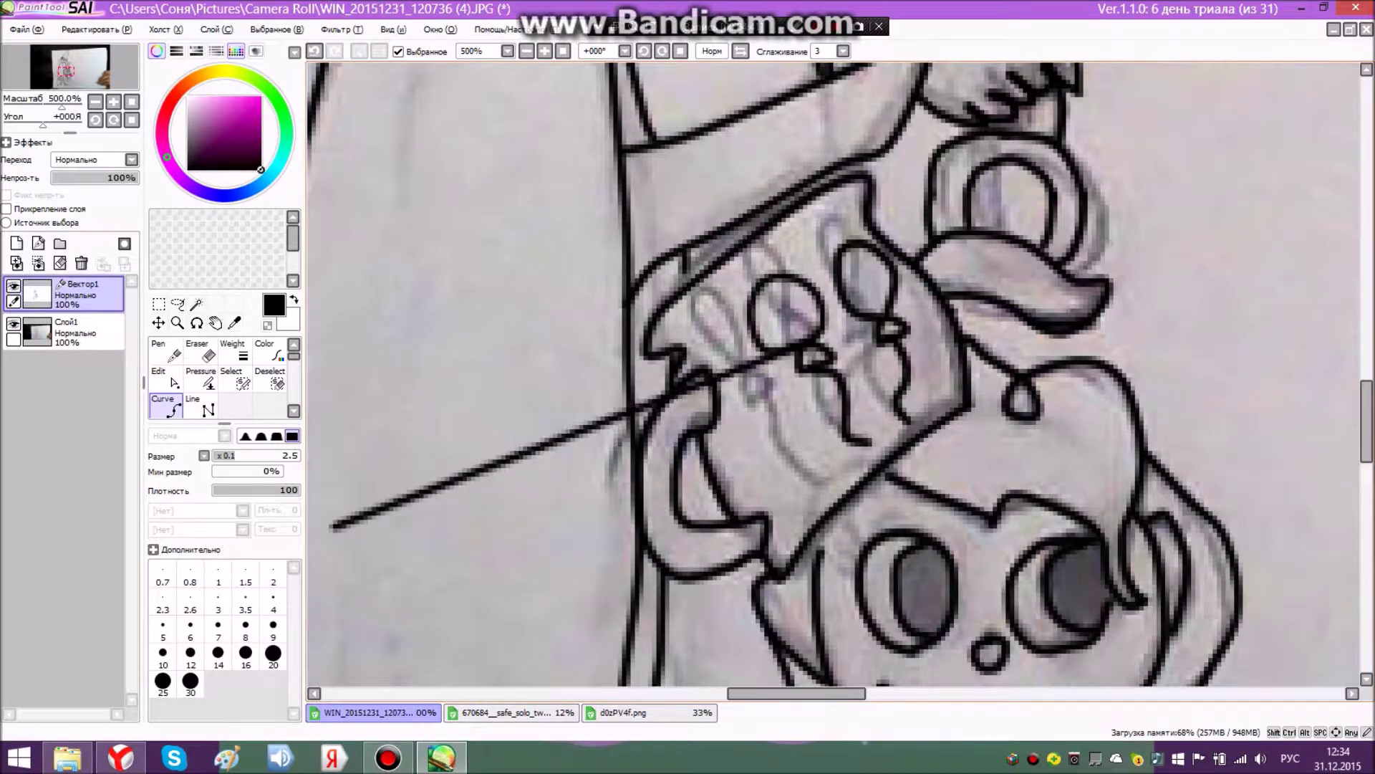
- Narrow the middle balloon's body by moving its anchor points, and briefly check the speed-paint video in the browser
left_click(165, 378)
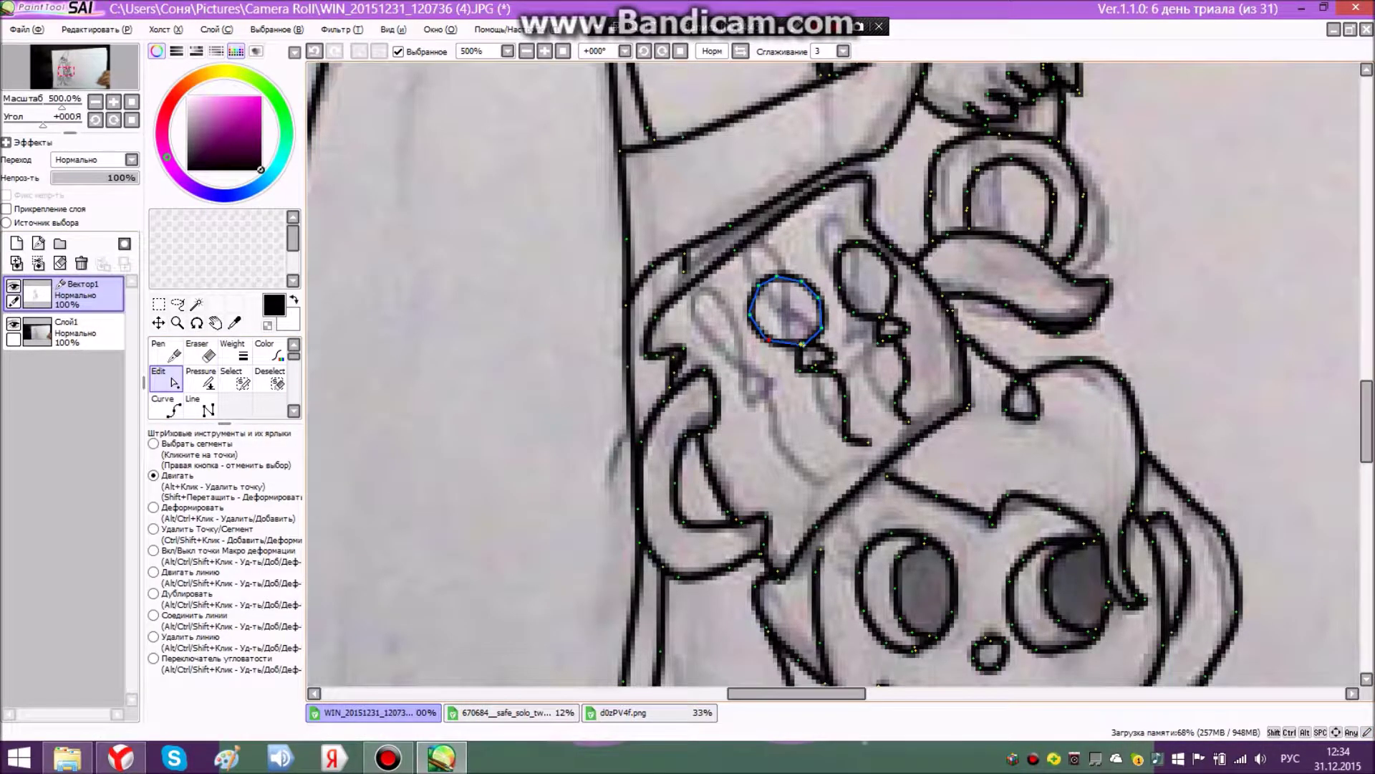
left_click_drag(819, 298, 812, 301)
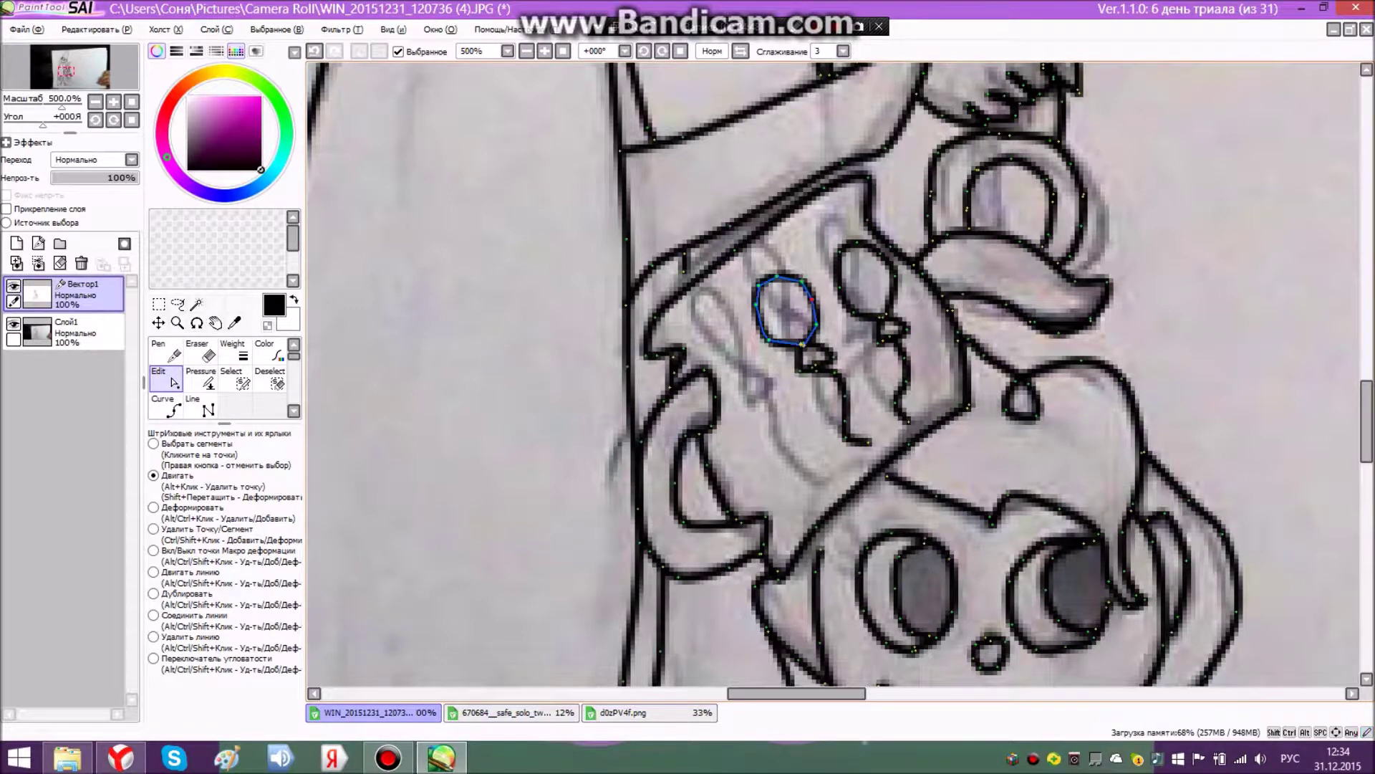
left_click(121, 758)
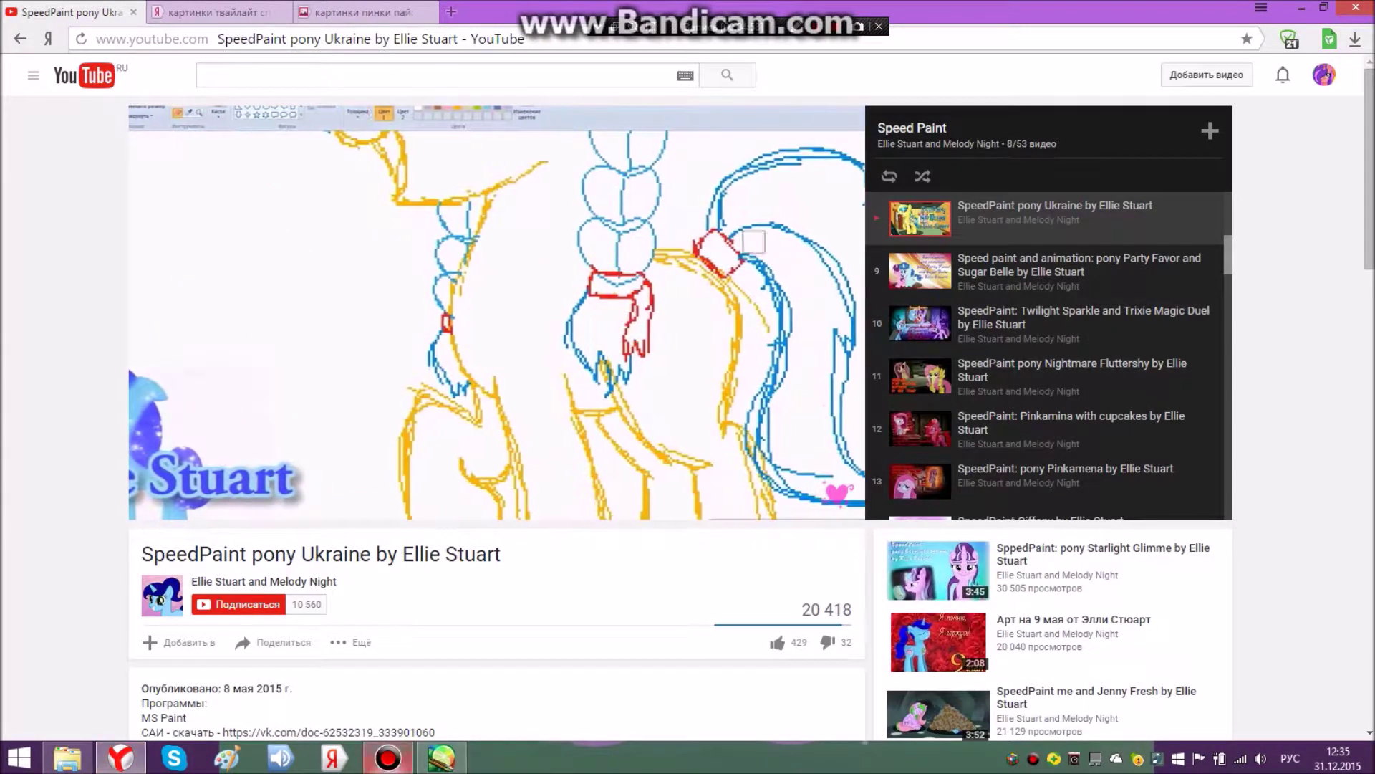
key("alt+Tab")
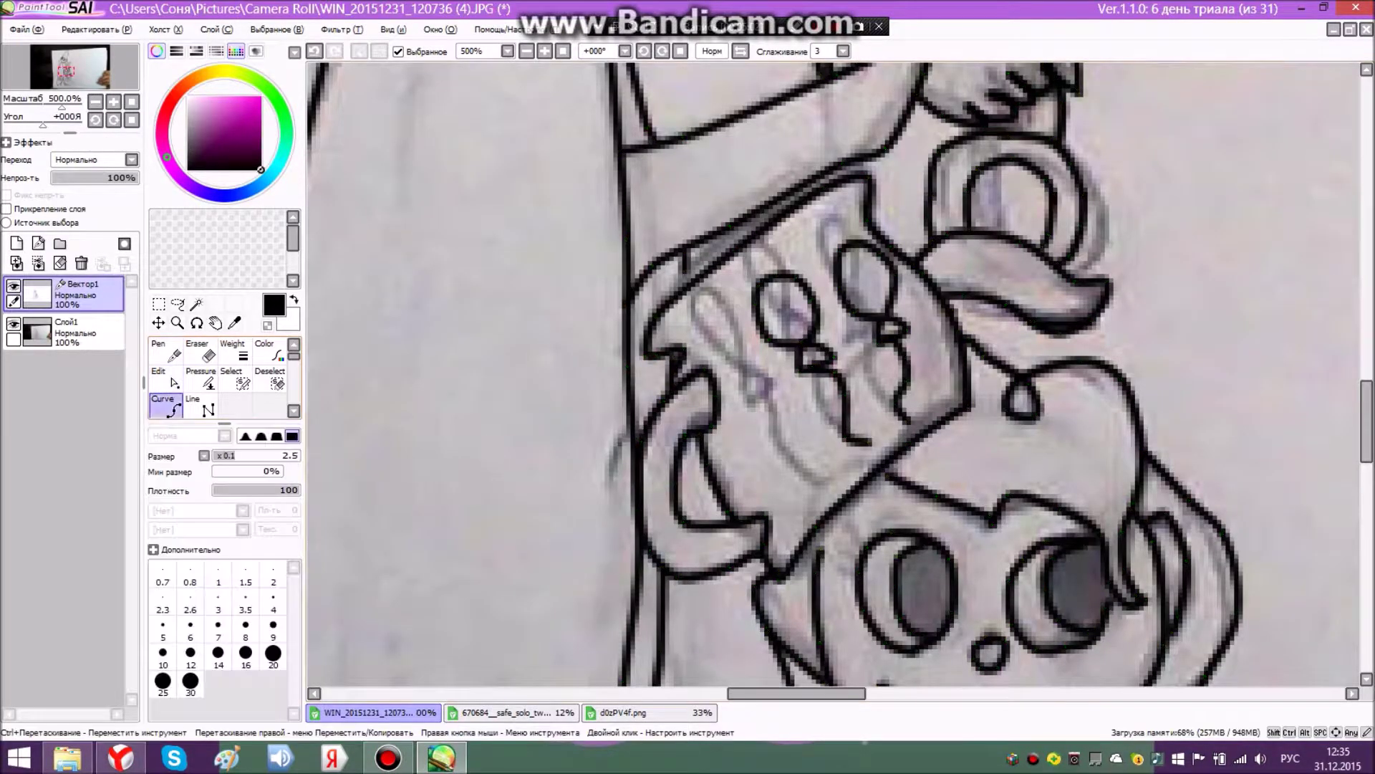
- Trace the string and triangular knot of the balloon nearest the cup's handle
left_click(758, 403)
left_click(200, 351)
left_click(167, 406)
left_click(777, 380)
left_click(744, 401)
left_click(741, 397)
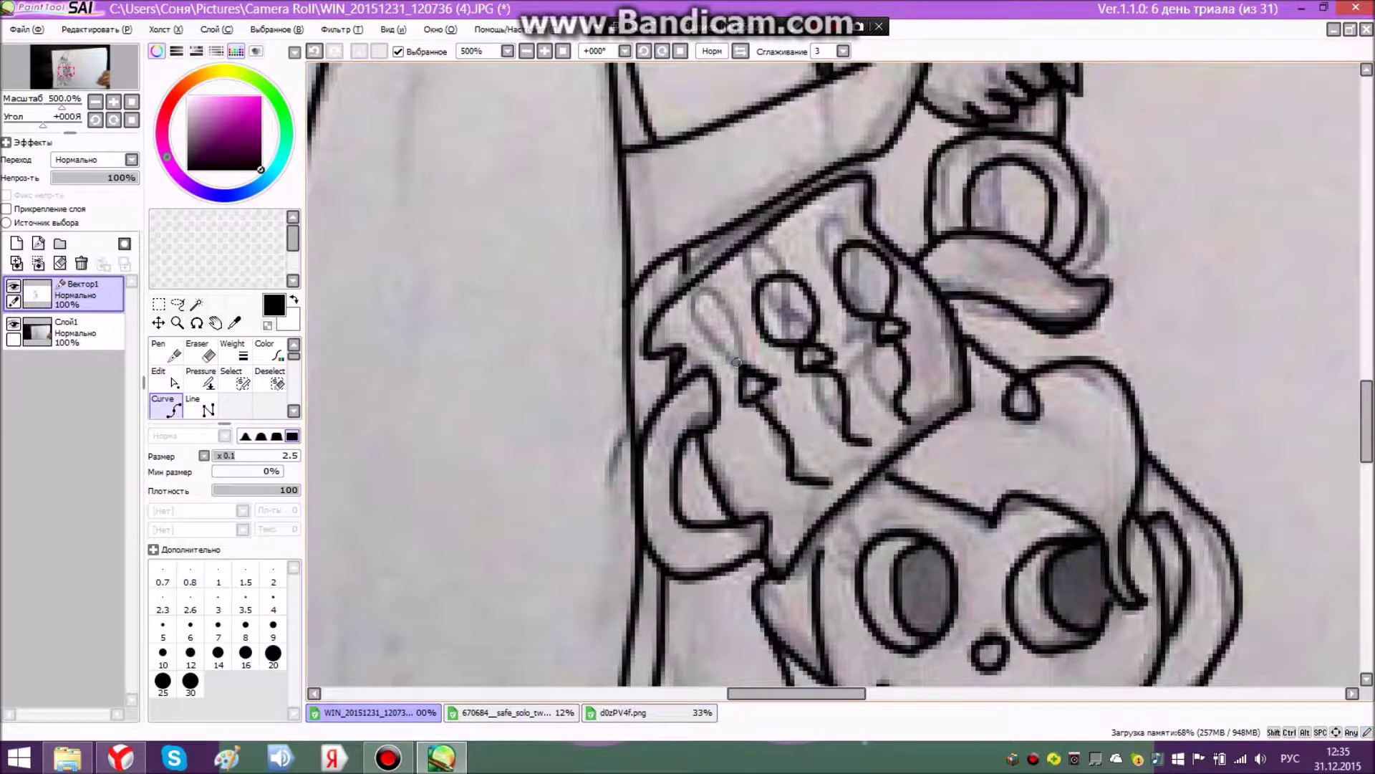
left_click(199, 351)
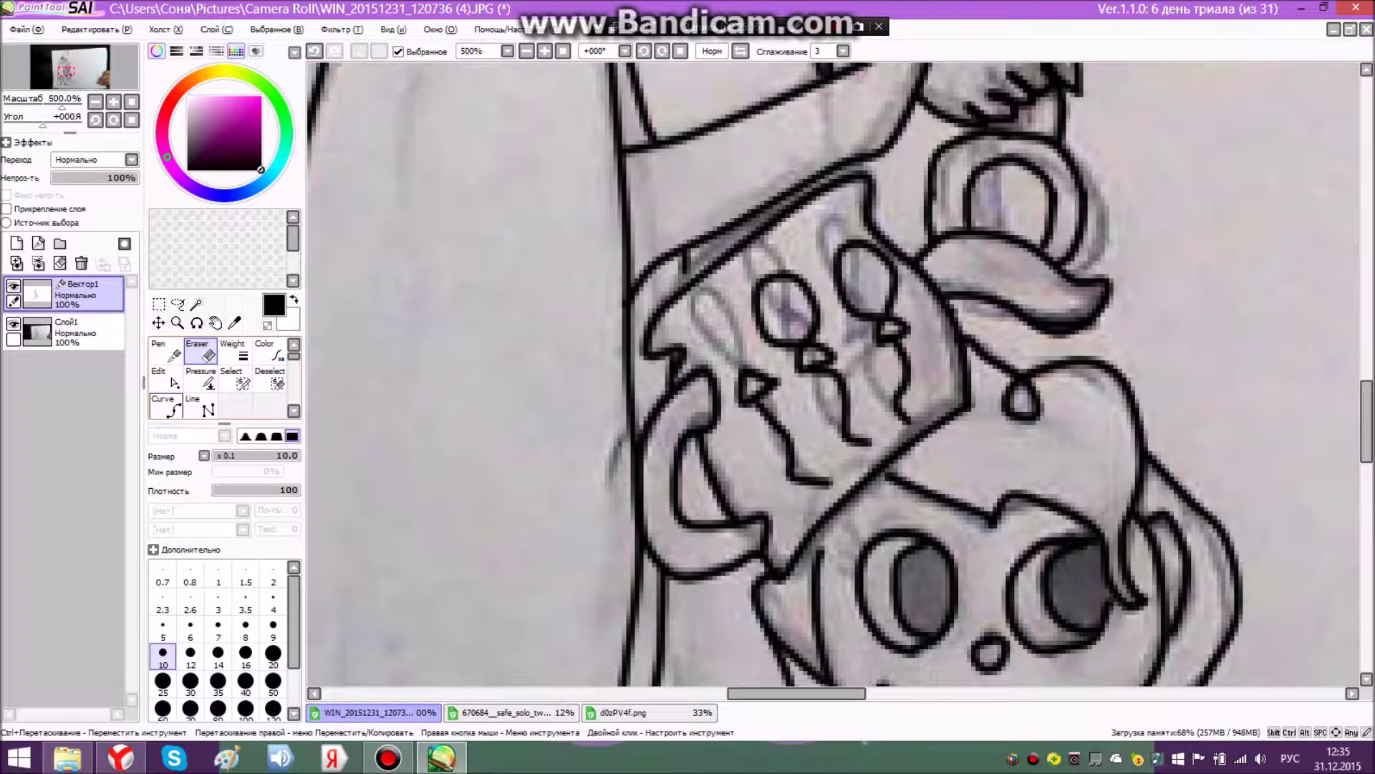
- Trace the round body of the balloon nearest the cup's handle above its knot
left_click(166, 406)
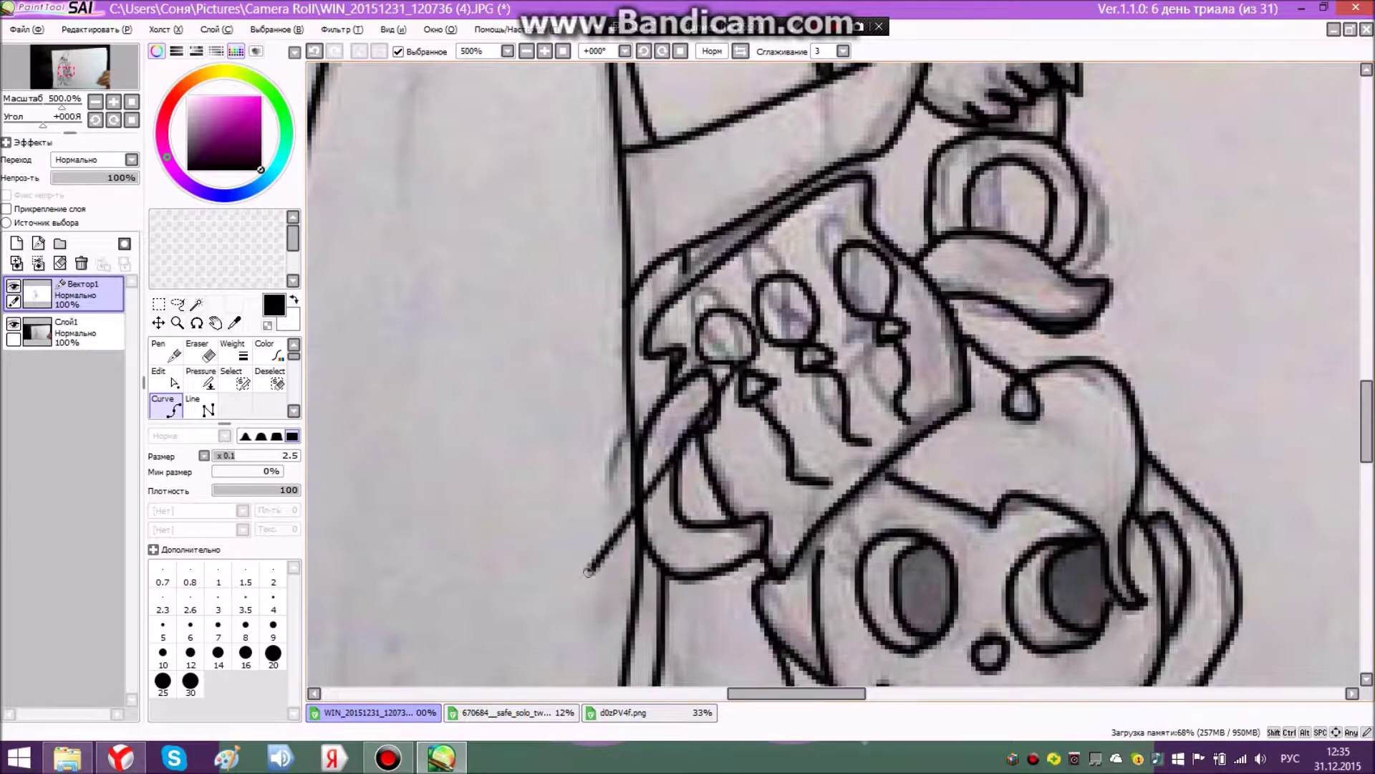
left_click(672, 372)
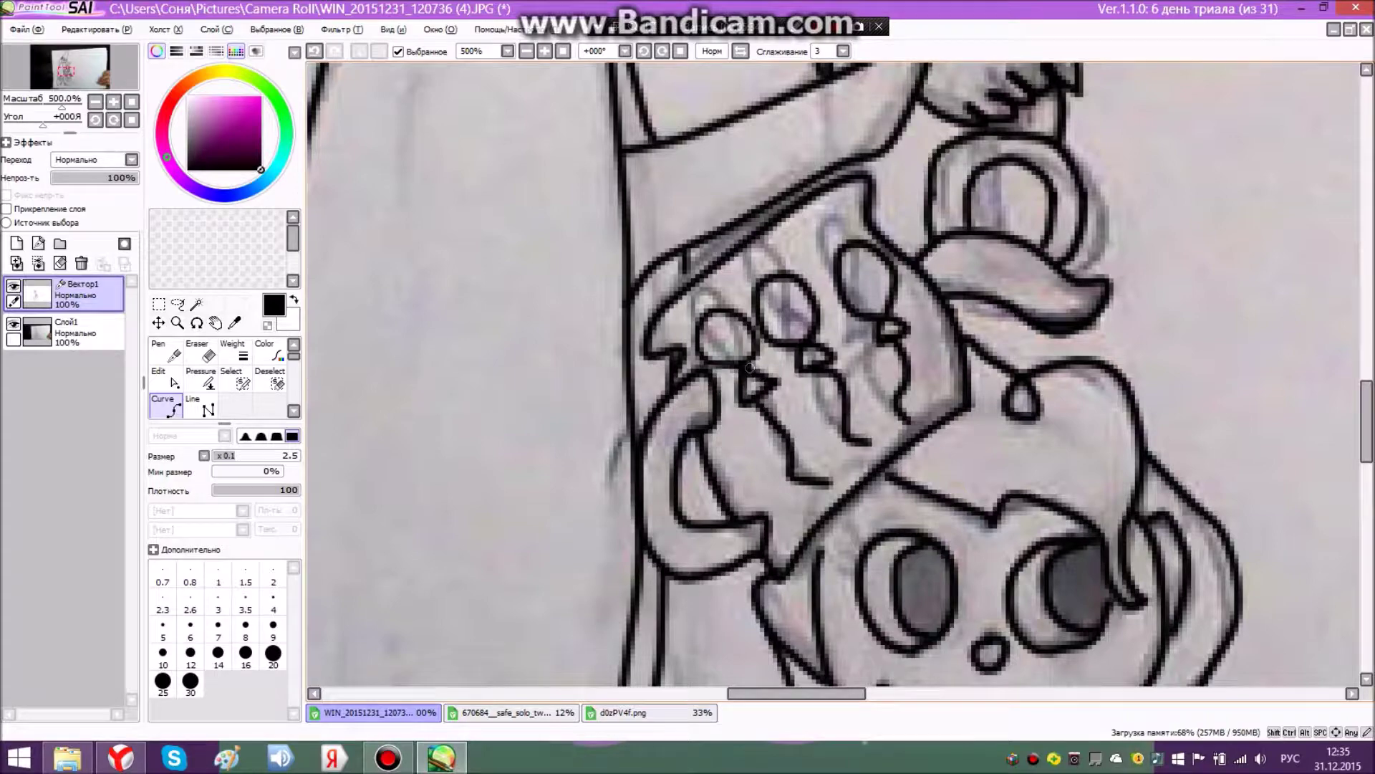
left_click(166, 405)
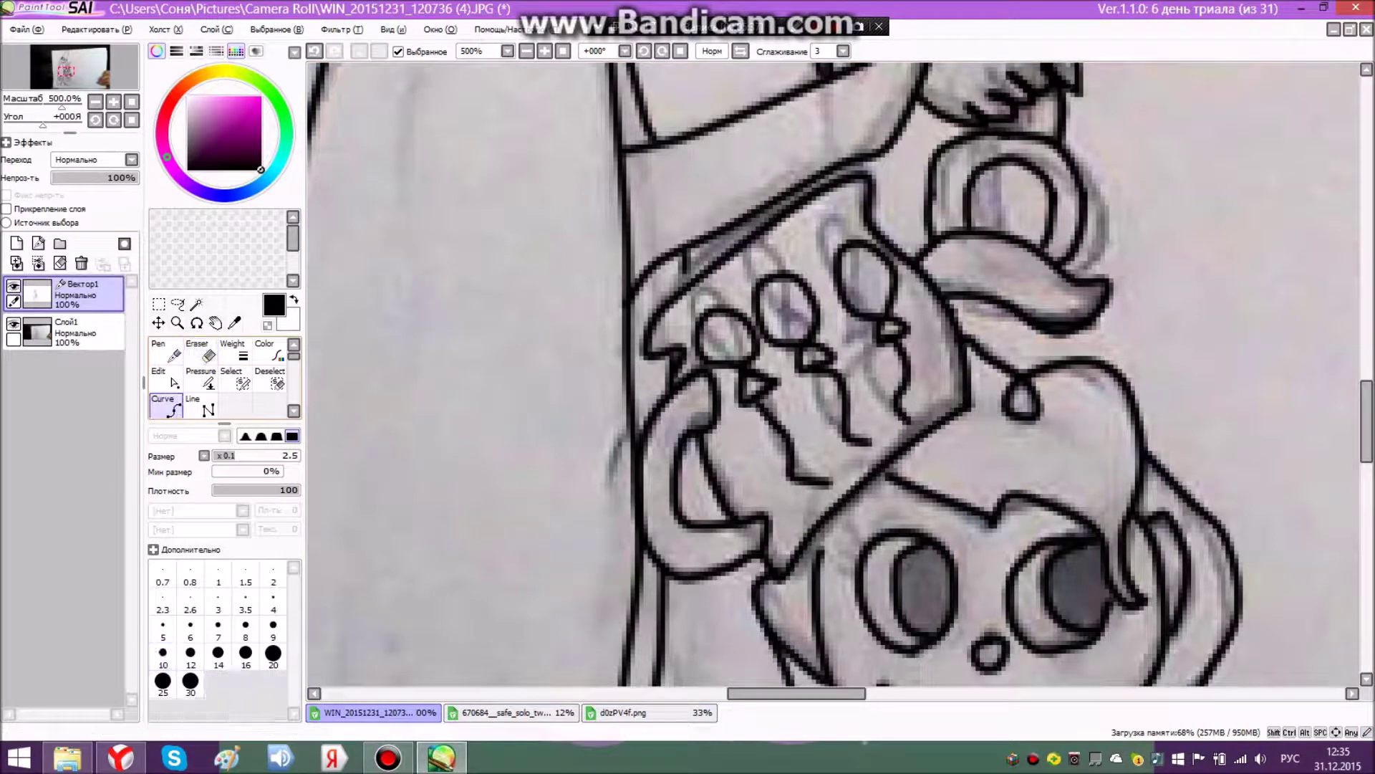
- Hide the sketch layer and adjust the outer outline of the girl's eye beside the hanging hair strand
left_click(14, 324)
scroll(630, 398, "up", 4)
scroll(630, 401, "down", 7)
scroll(621, 488, "up", 6)
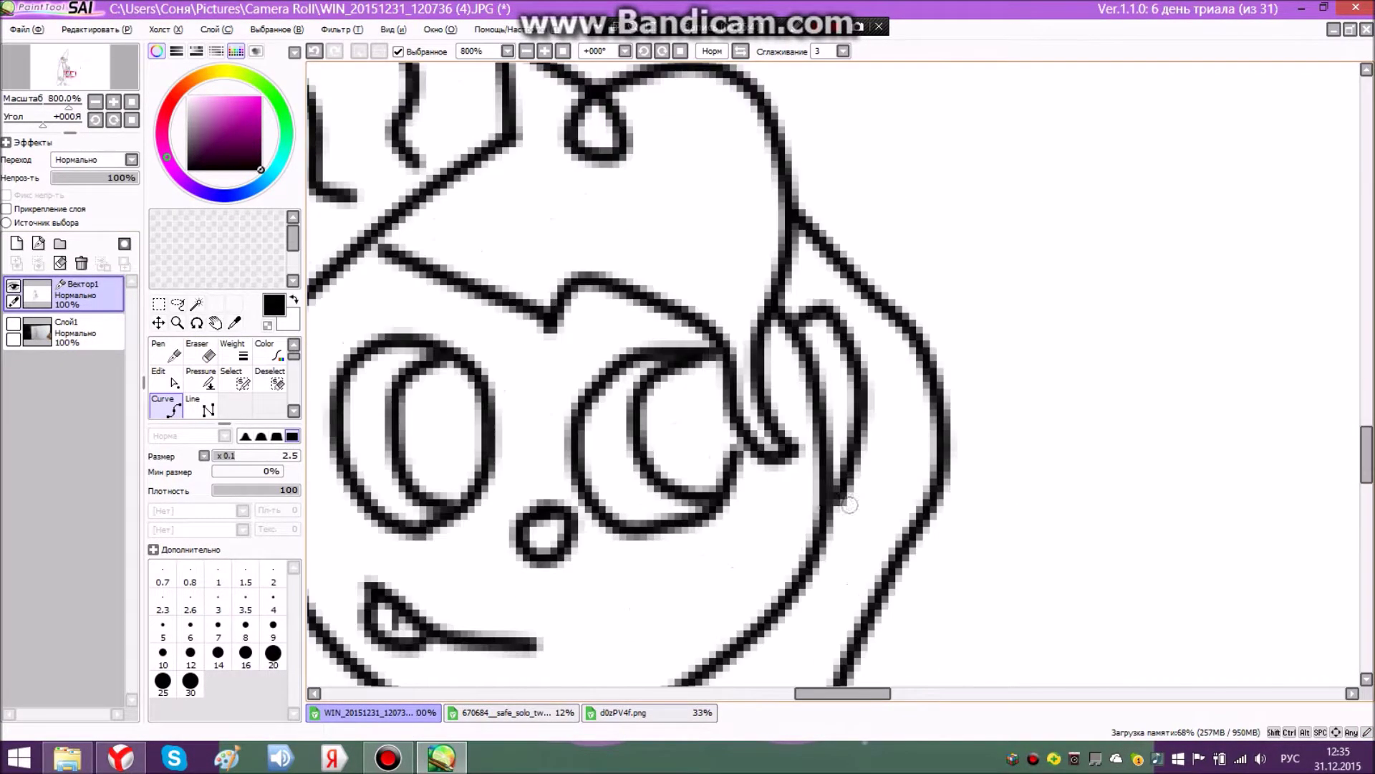
key("ctrl")
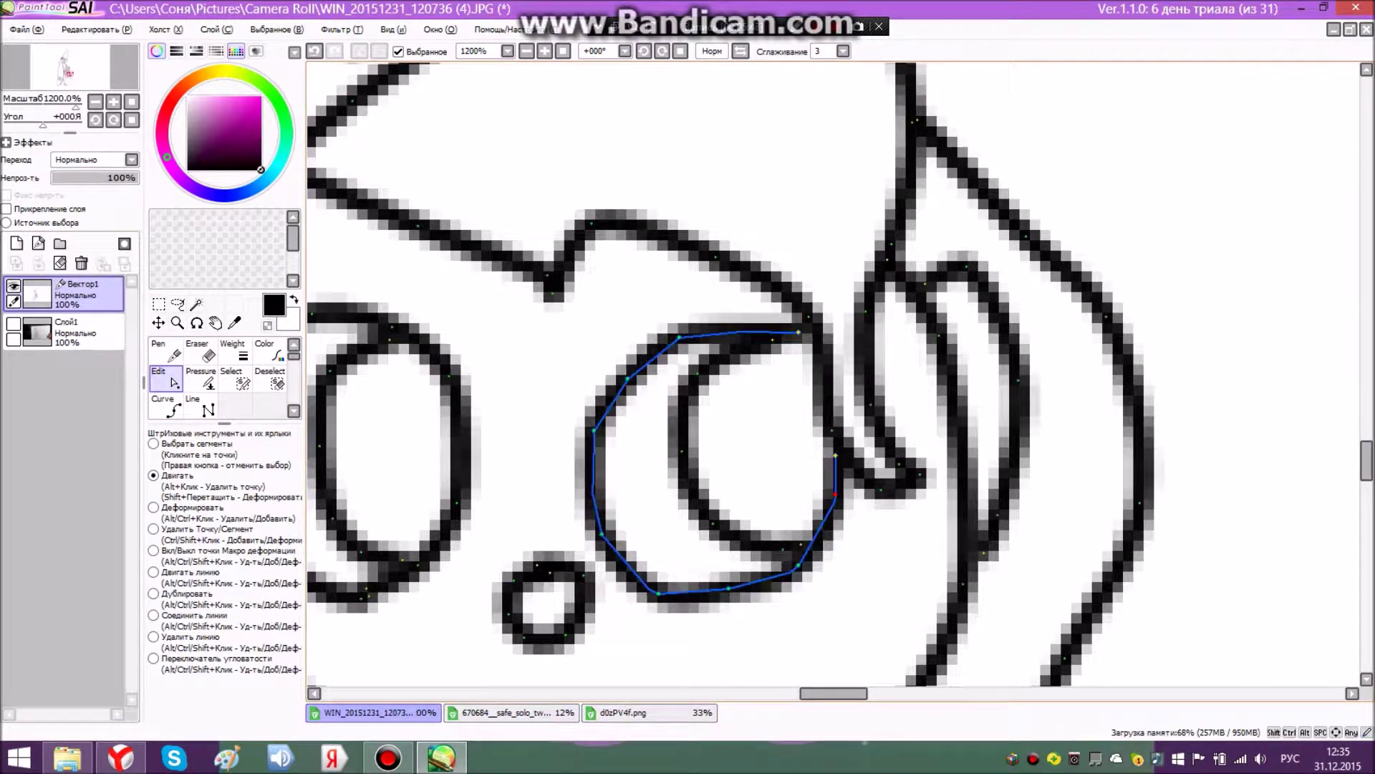
scroll(502, 466, "down", 7)
scroll(501, 465, "up", 6)
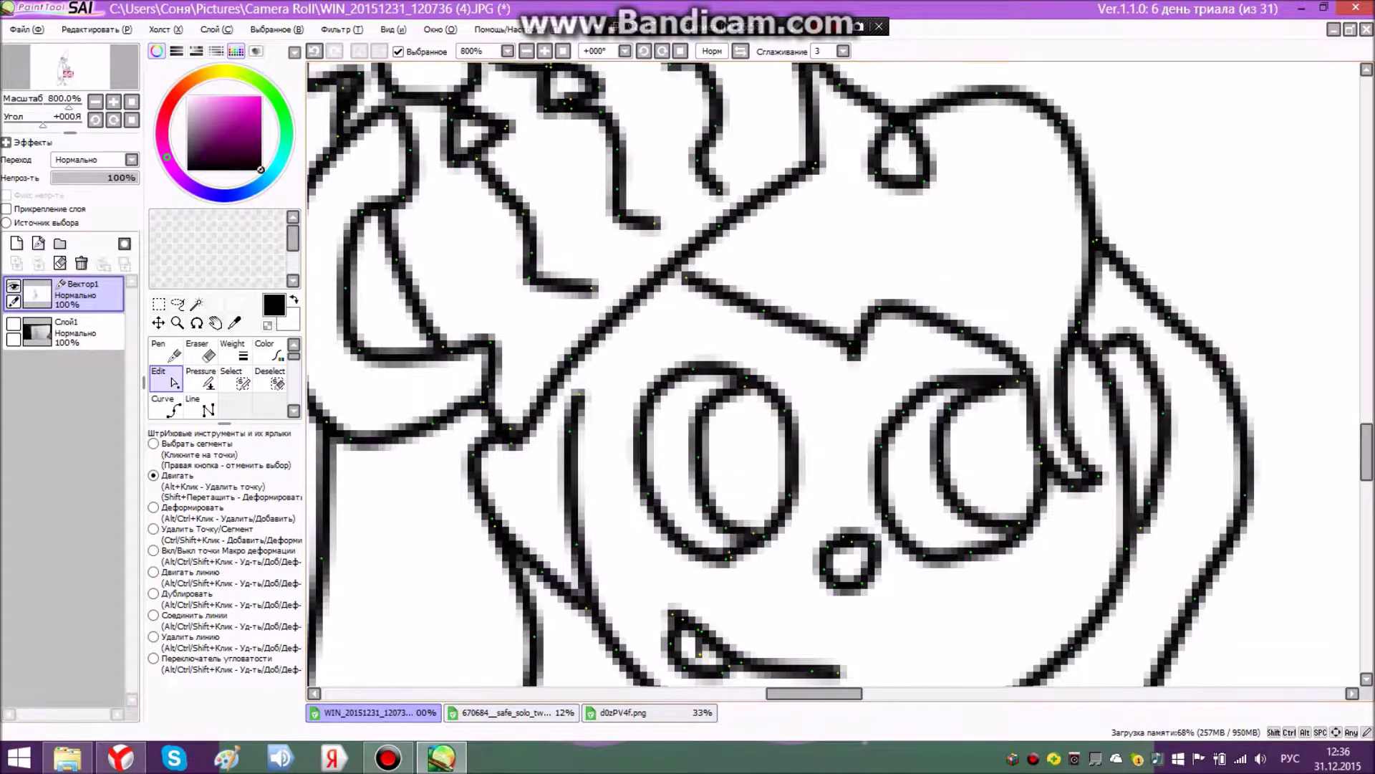
- Draw three short eyelashes with the Pen at size 1.6 on the girl's eye nearer the tall character
left_click(166, 406)
left_click(166, 351)
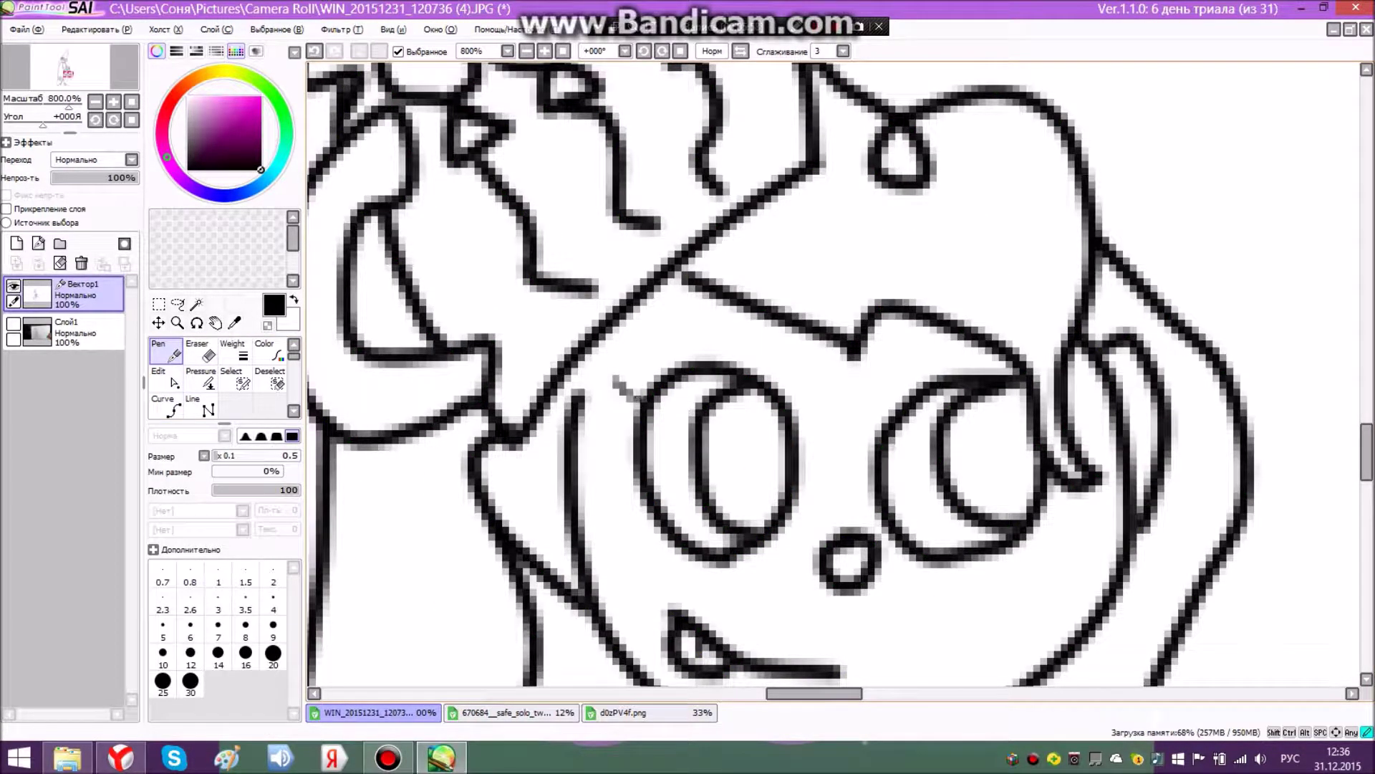
left_click(235, 456)
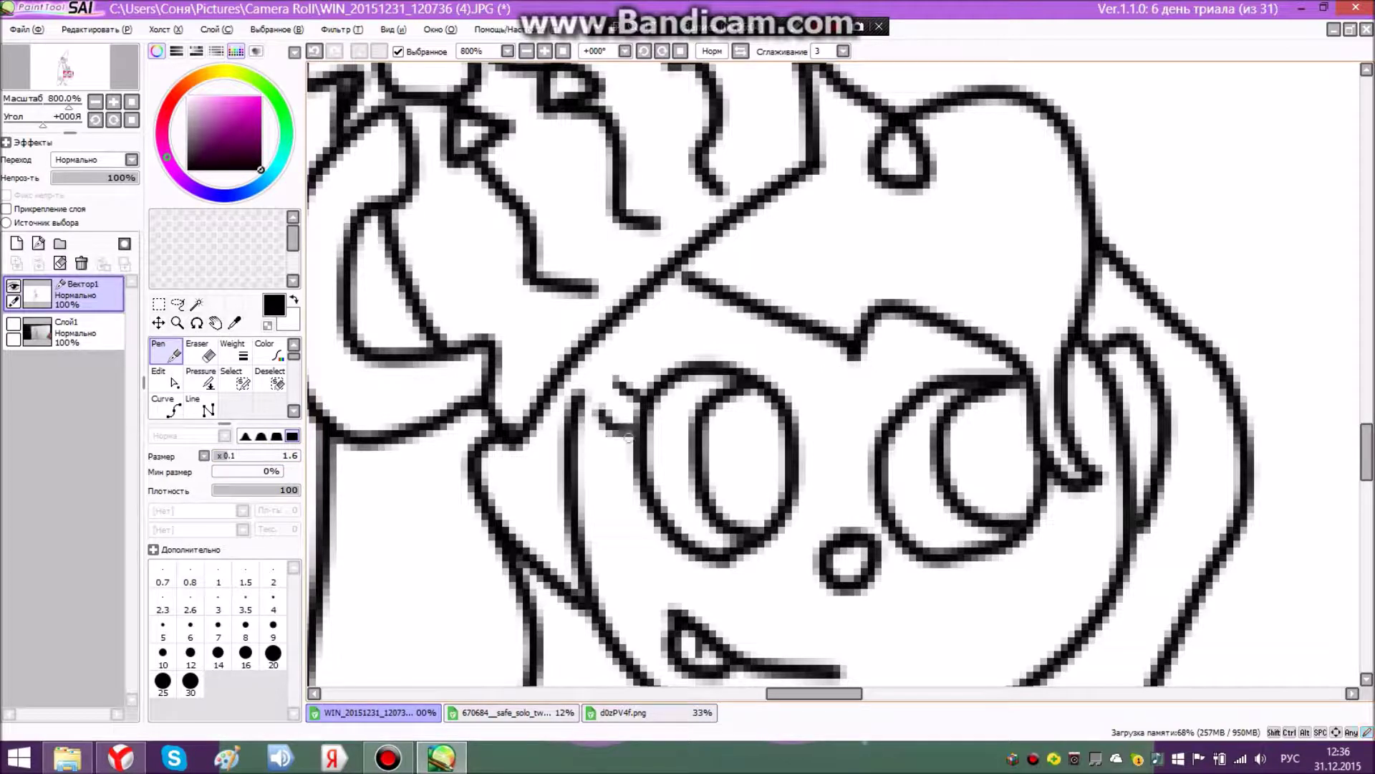
scroll(616, 516, "down", 8)
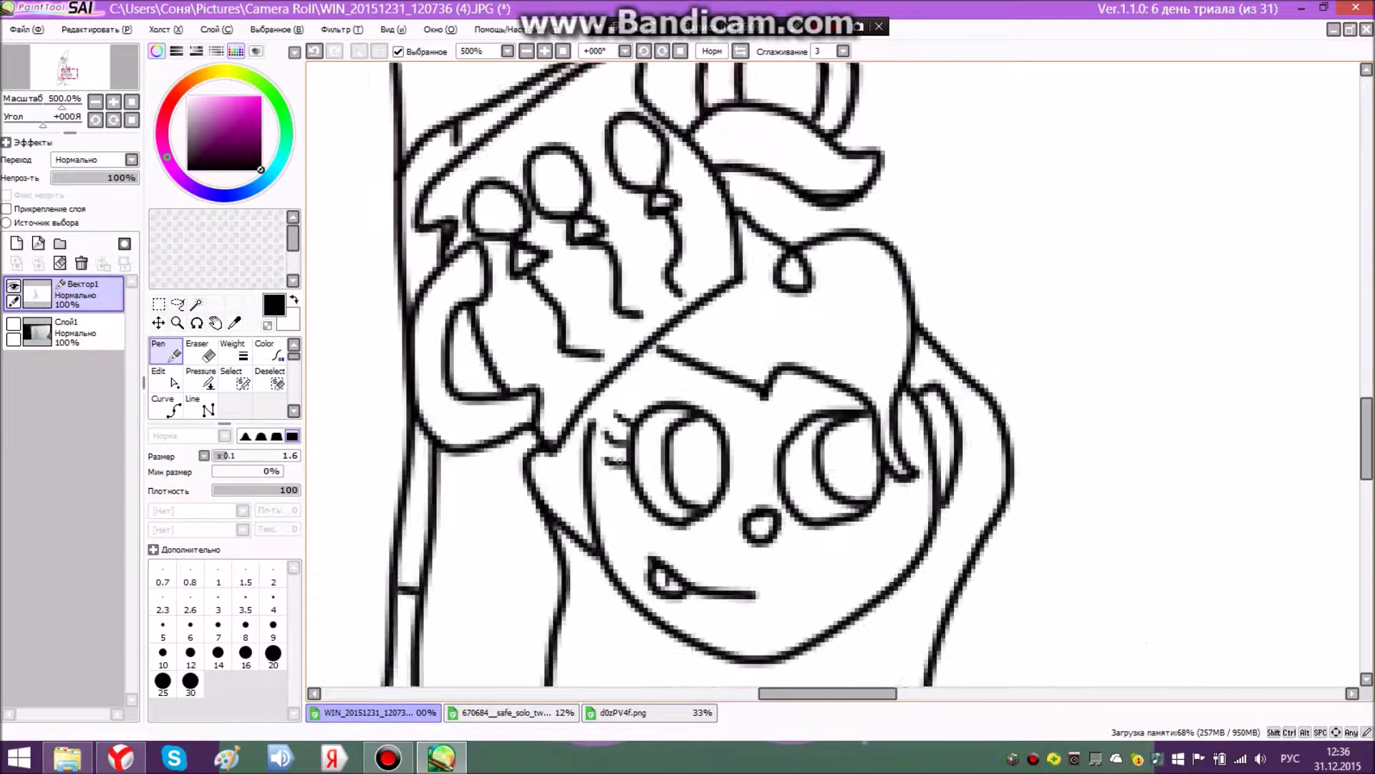
- Review the whole line art and nudge a point on the lower inner edge of the tall character's cloak
scroll(551, 528, "up", 1)
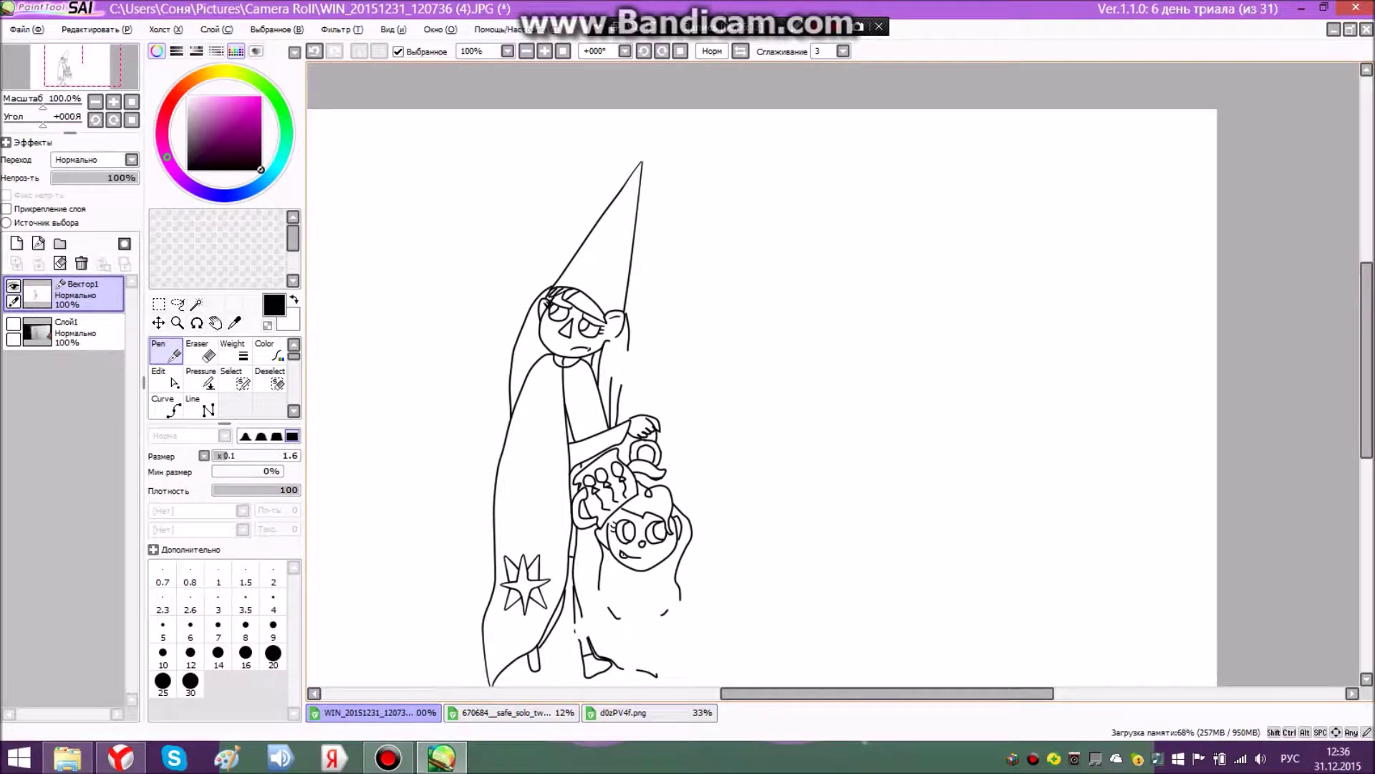
mouse_move(1367, 360)
left_mouse_down()
mouse_move(1367, 396)
mouse_move(1367, 381)
left_mouse_up()
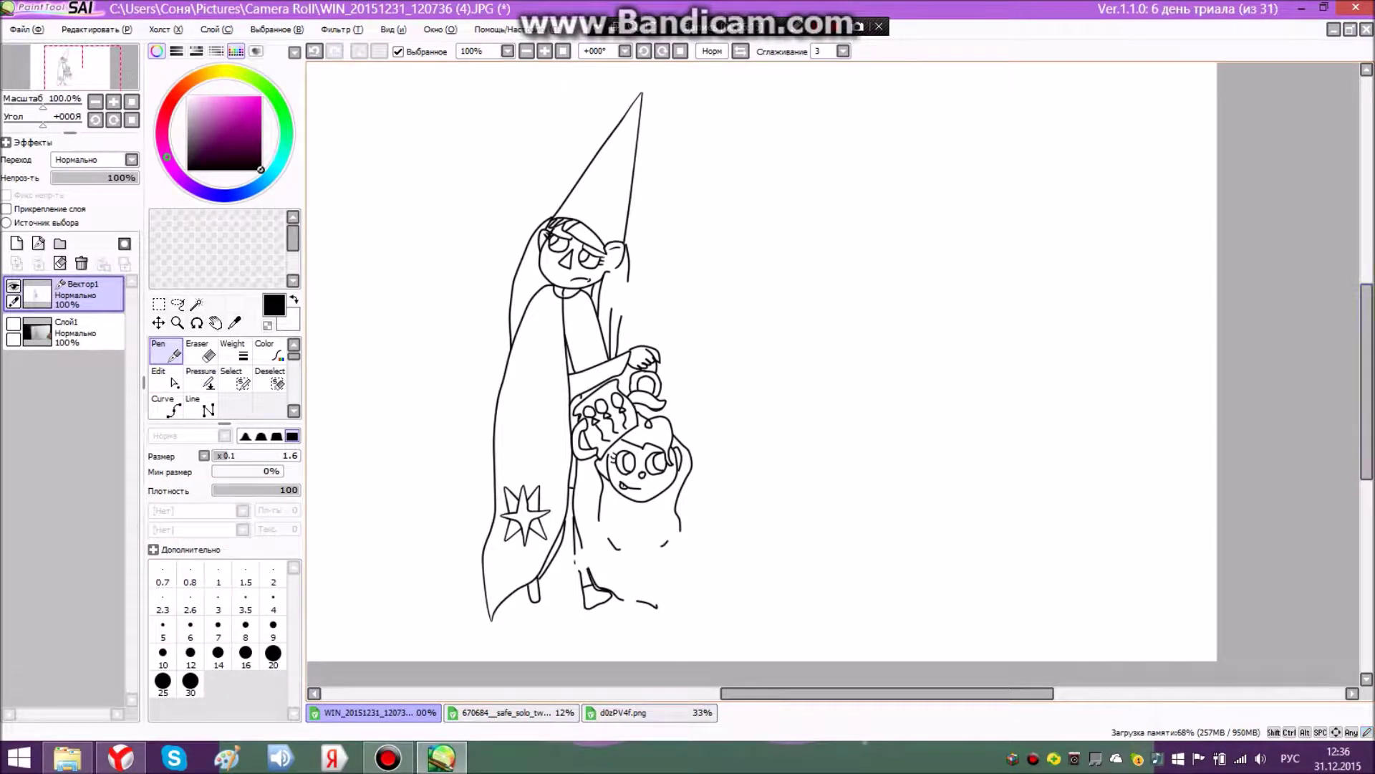
scroll(546, 612, "up", 1)
scroll(486, 555, "up", 2)
left_click(166, 378)
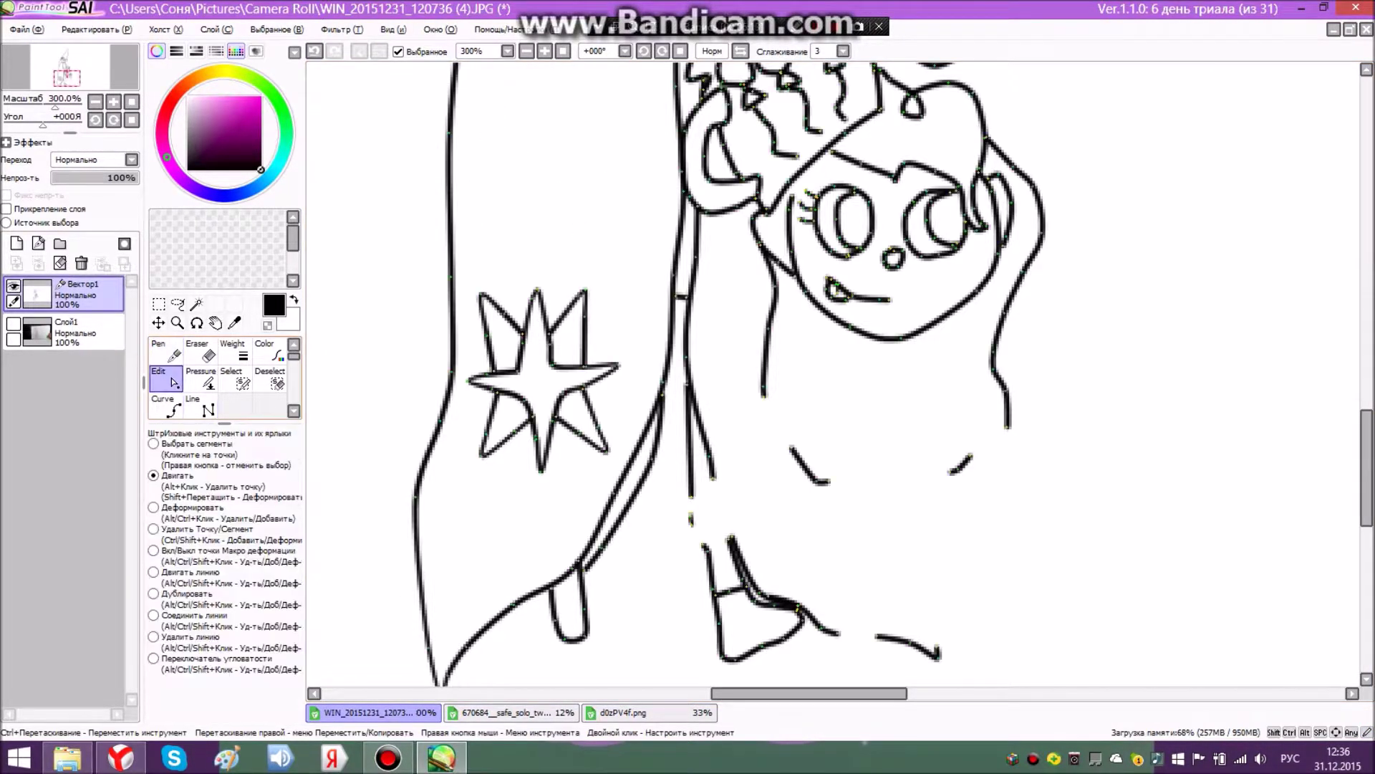
left_click_drag(635, 506, 630, 503)
scroll(1017, 555, "up", 1)
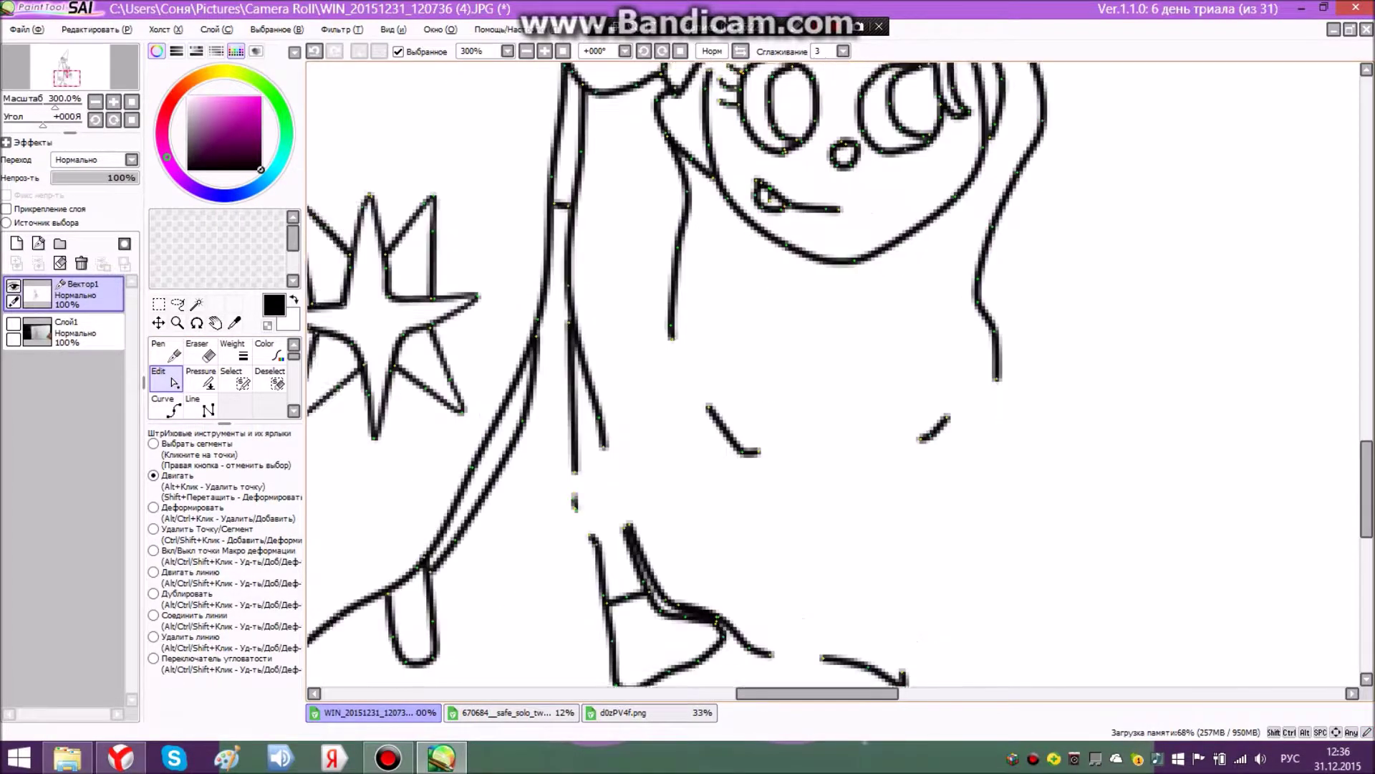
scroll(745, 516, "down", 1)
- Show the sketch layer again and trace the girl's neck and the sleeve nearer the tall character
left_click(14, 324)
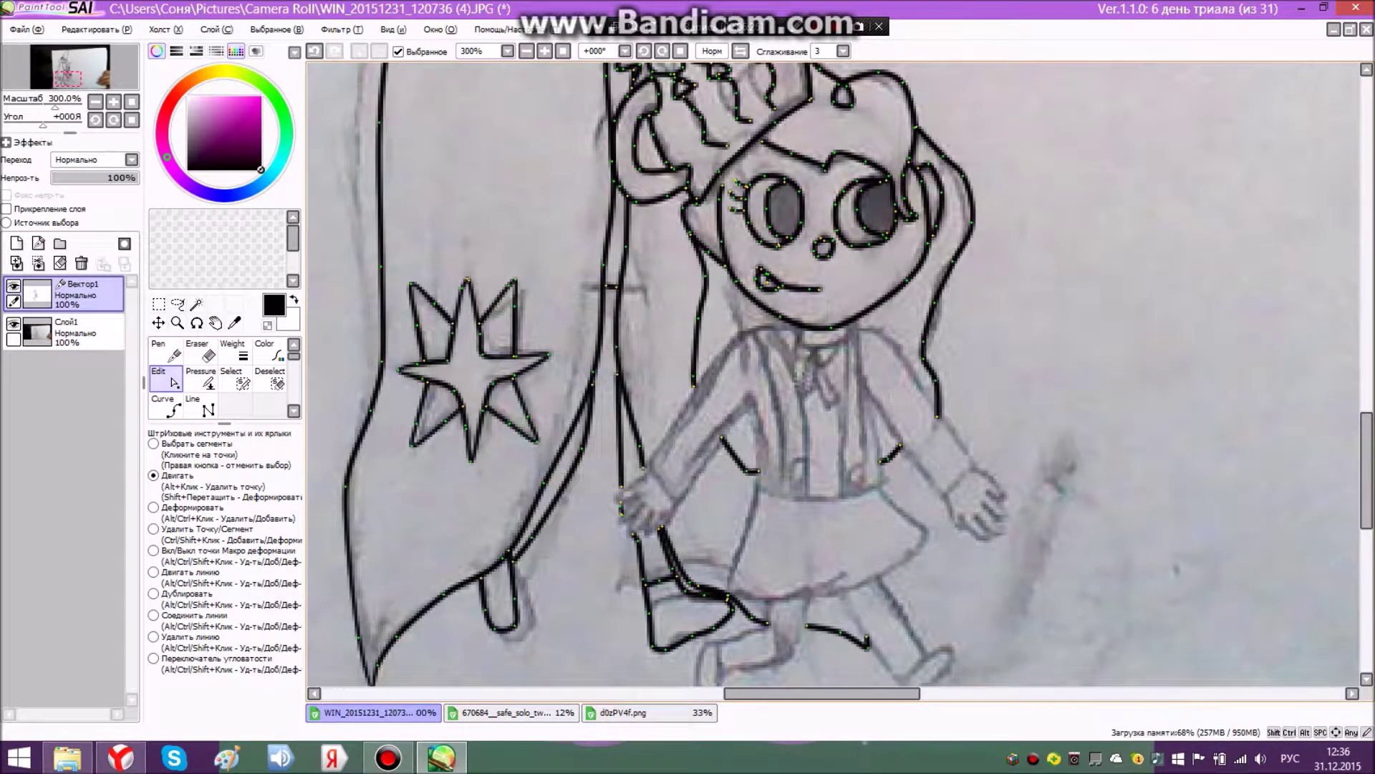
scroll(956, 356, "up", 1)
left_click(166, 405)
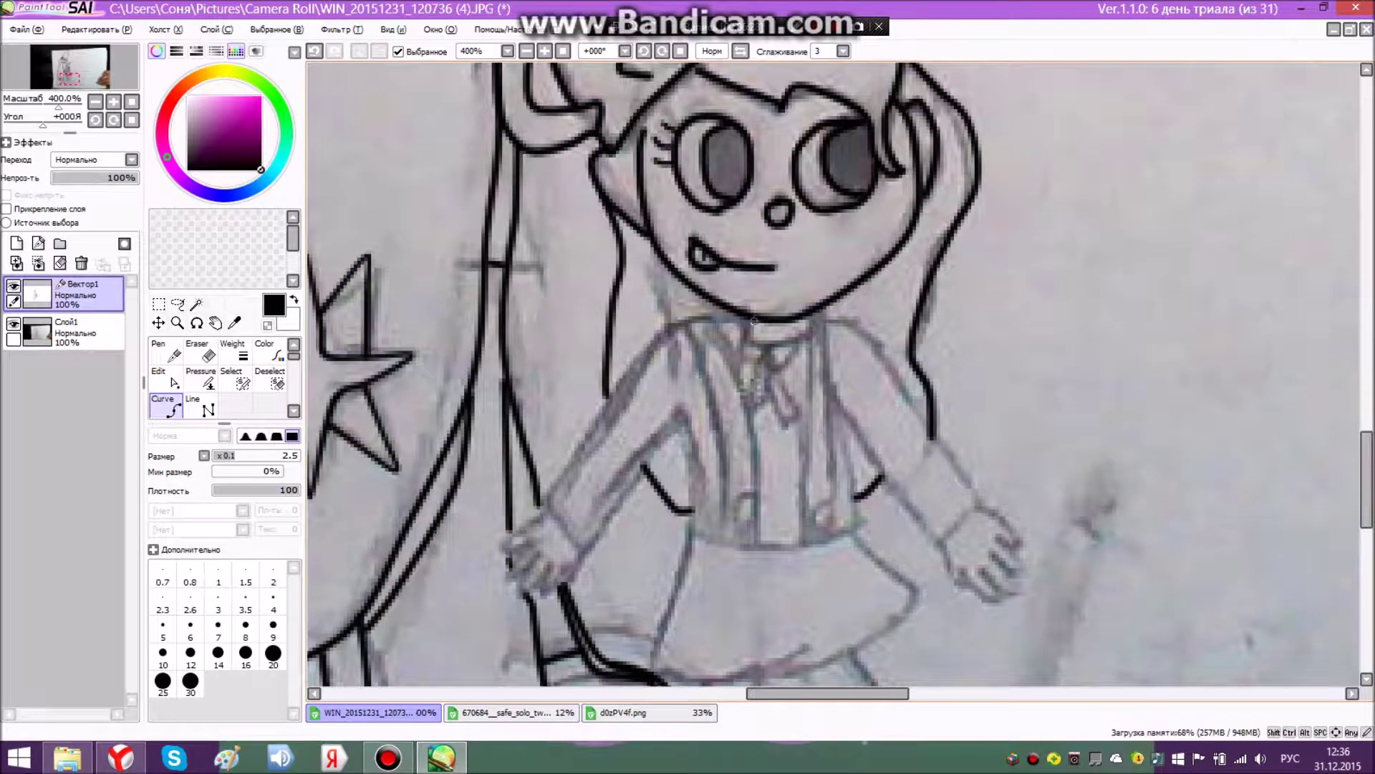
left_click(803, 319)
left_click(166, 351)
left_click(201, 351)
left_click(166, 405)
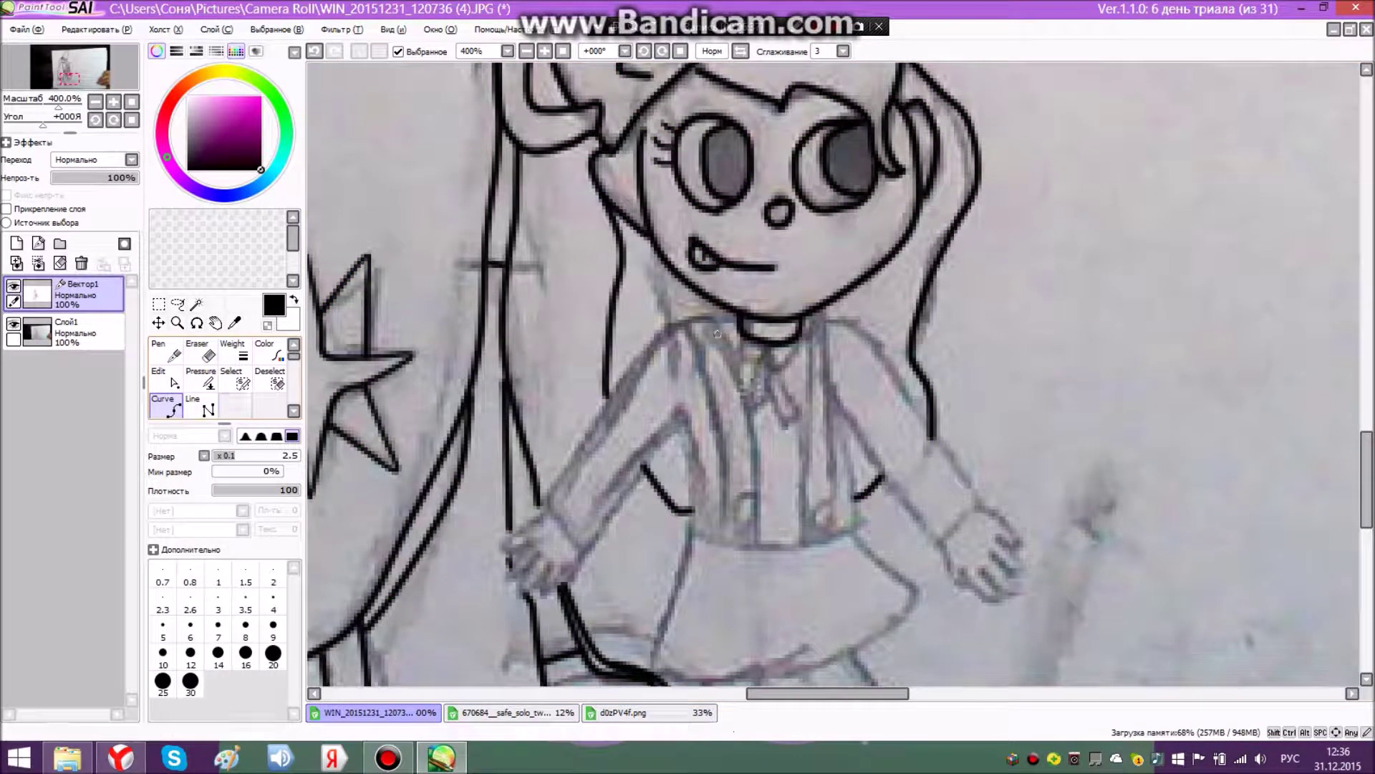
left_click(736, 319)
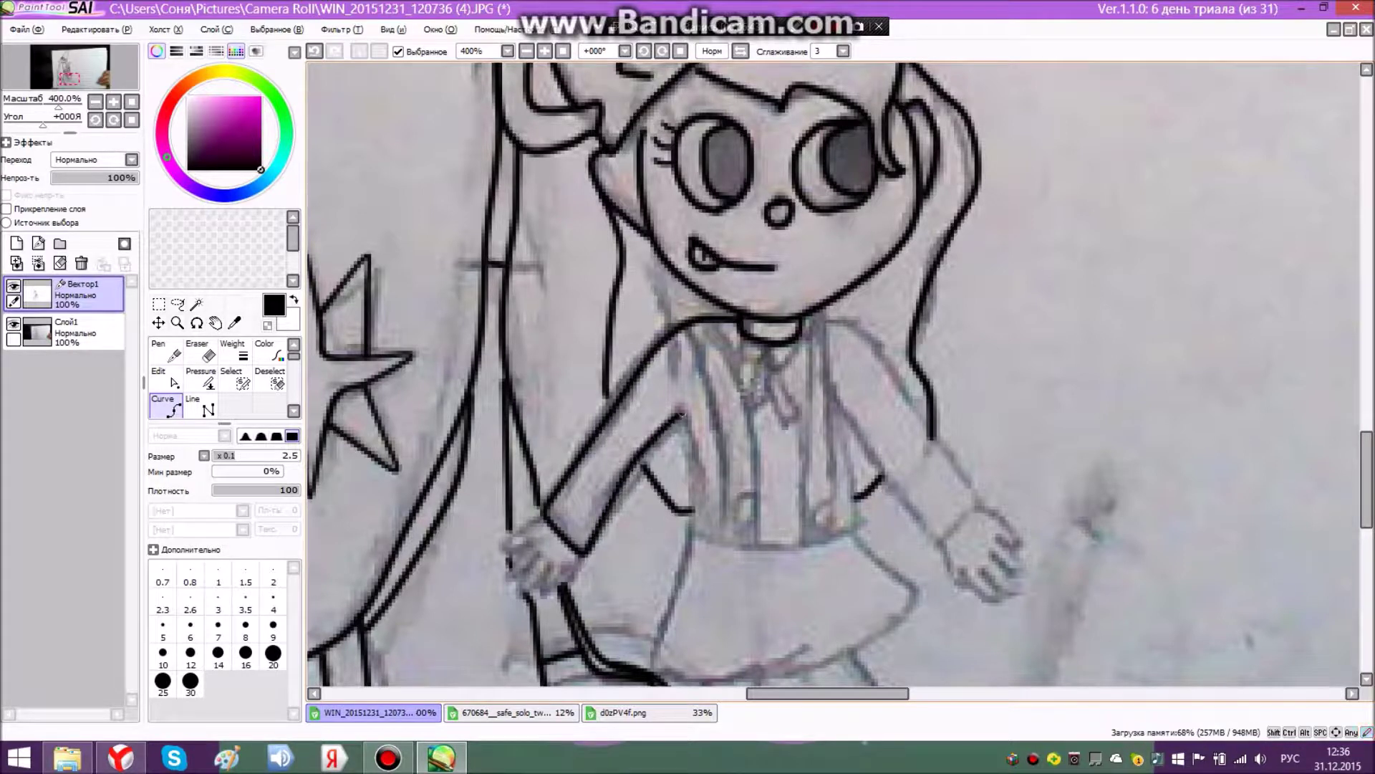
- Trace the girl's torso side, waist corner and outer strap edge beside the finished sleeve
left_click(691, 528)
left_click_drag(1367, 443, 1367, 466)
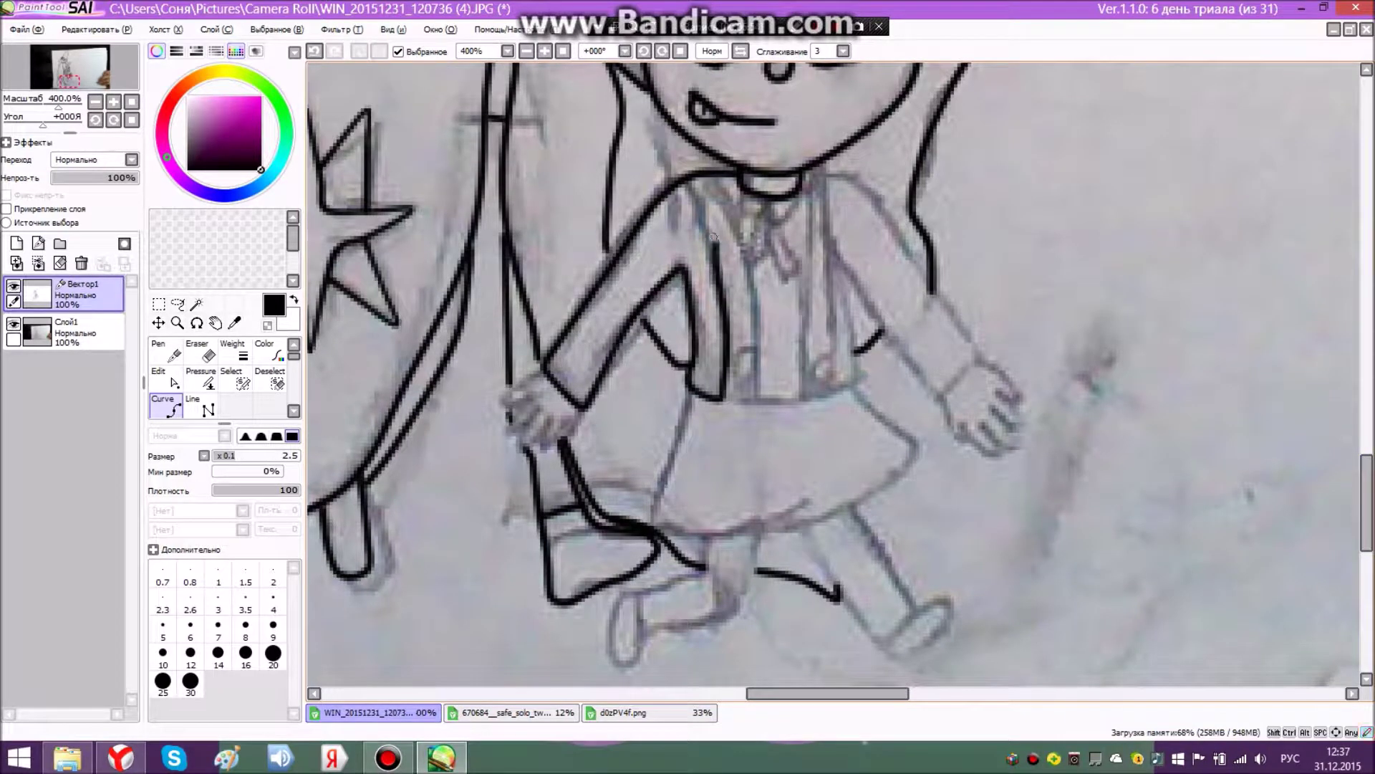
left_click(684, 189)
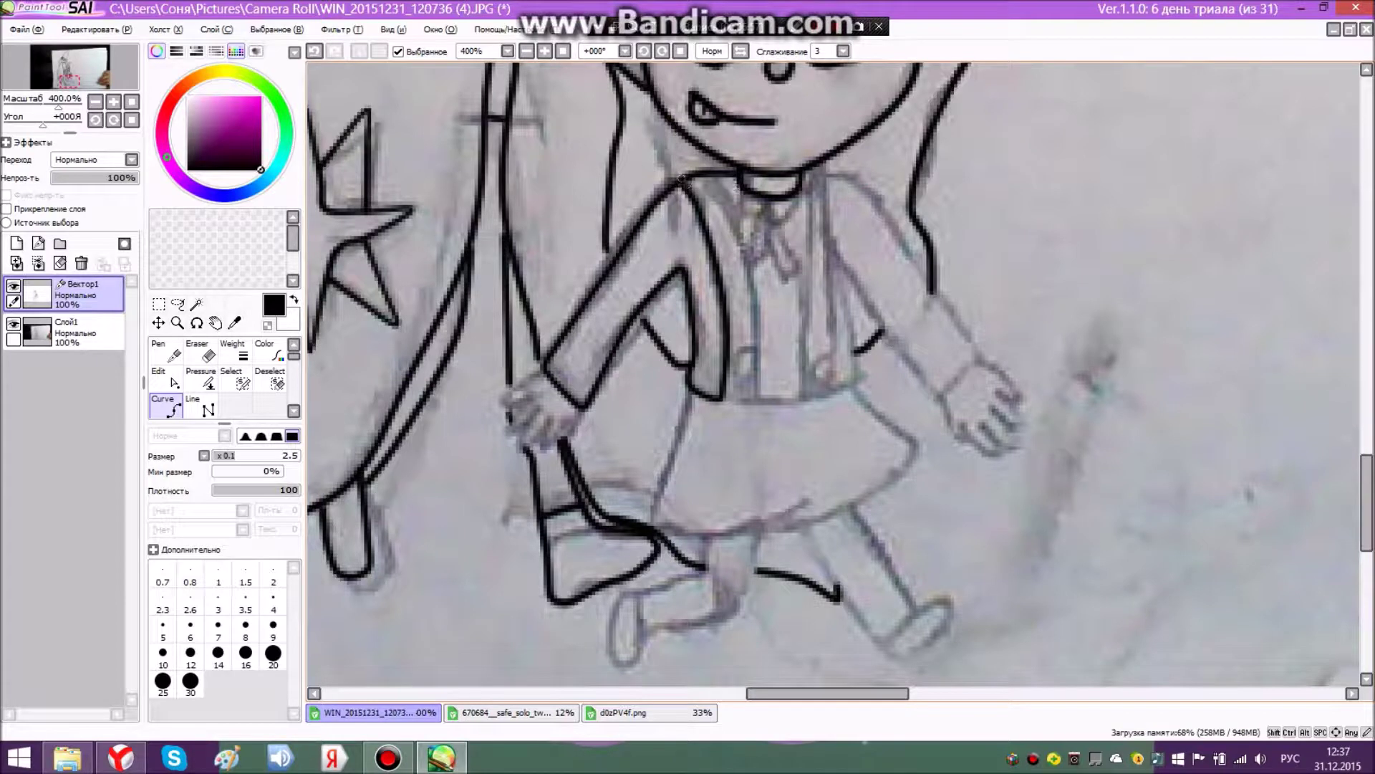
left_click(200, 351)
left_click(167, 406)
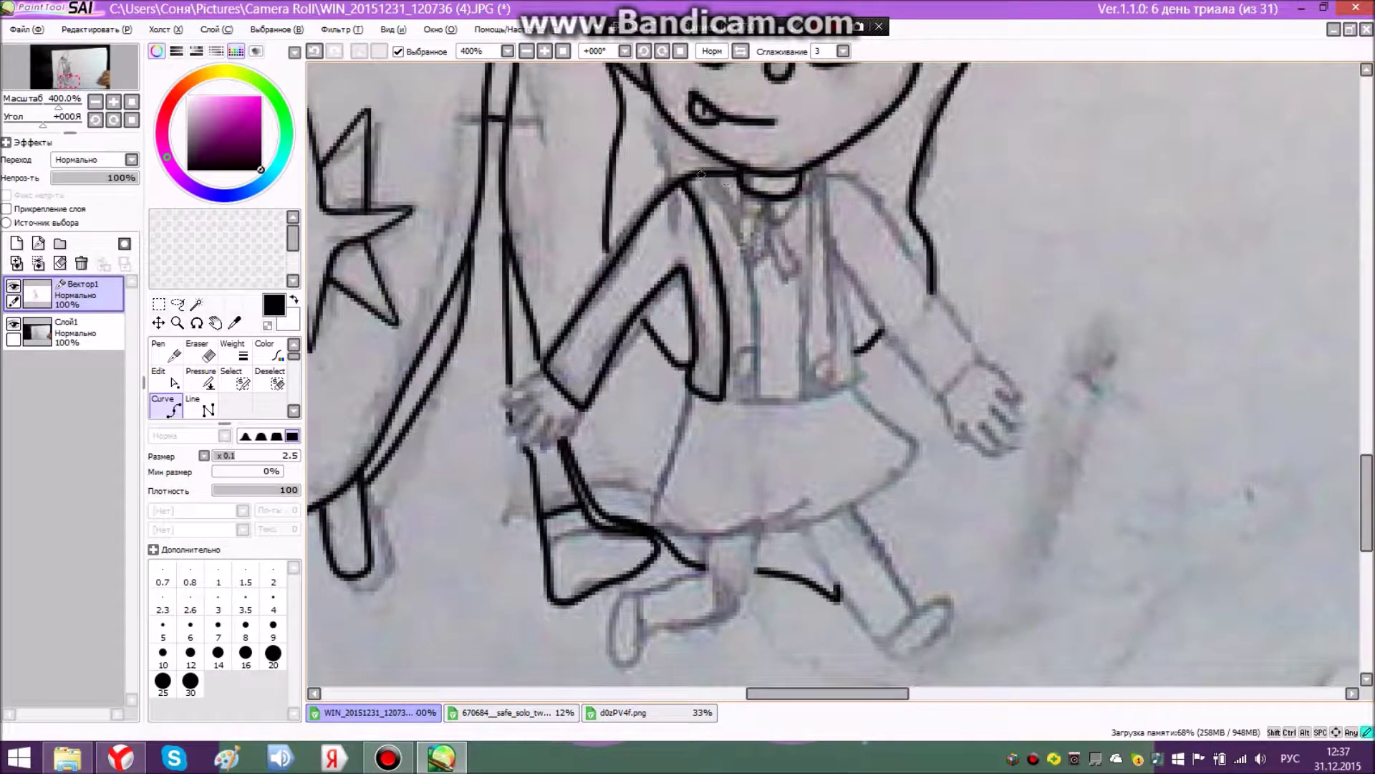
- Trace the inner edges of both clothing straps and the waistline between them
left_click(756, 400)
left_click(200, 351)
left_click(167, 405)
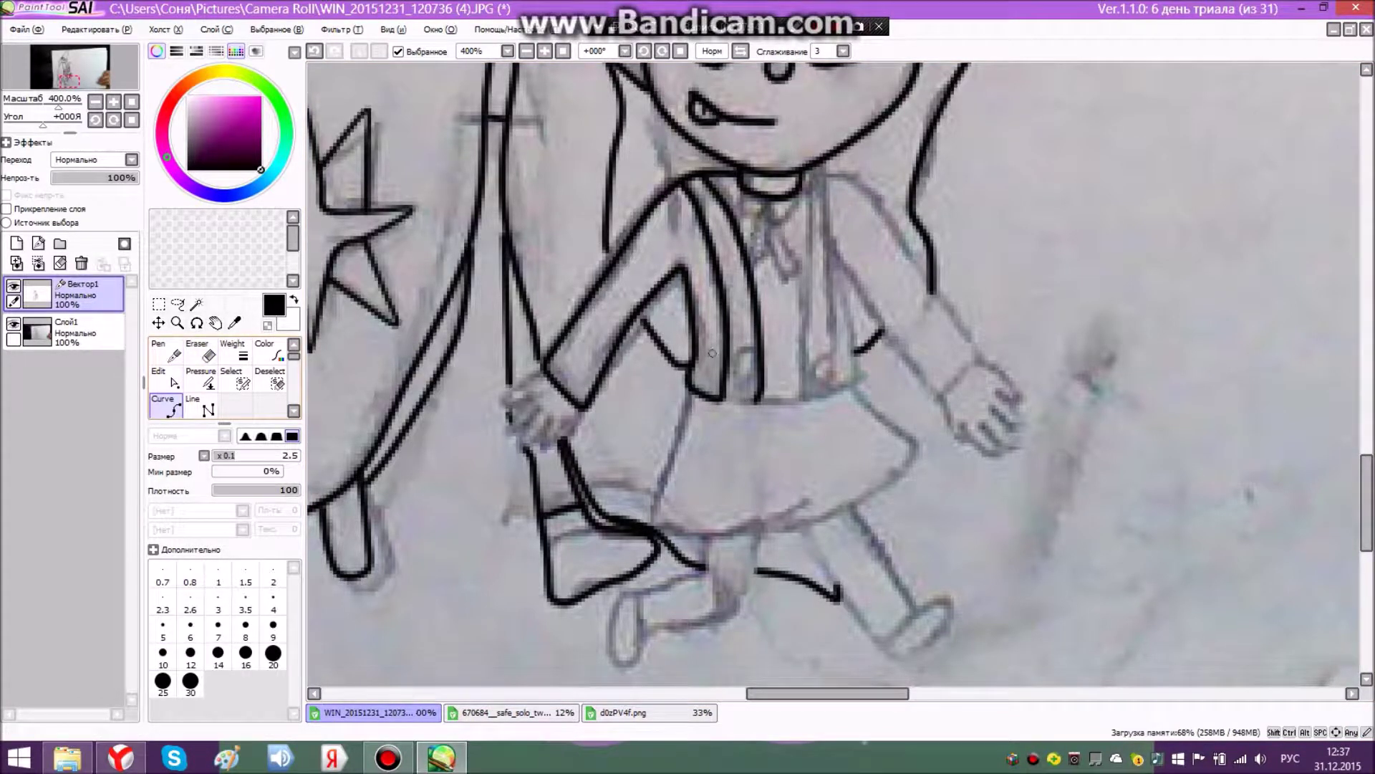
left_click(801, 399)
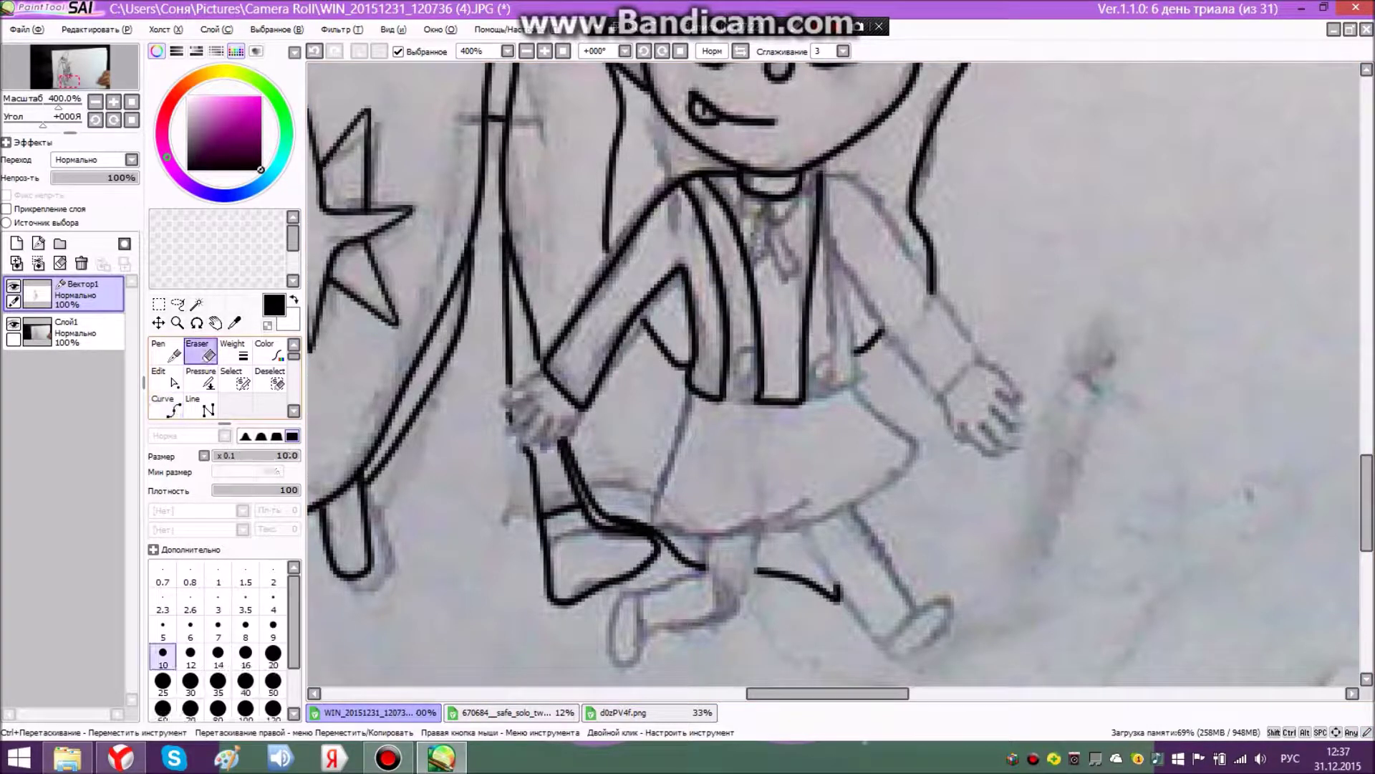
- Trace the outer edge of the strap farther from the tall character, and briefly check the browser video
left_click(835, 385)
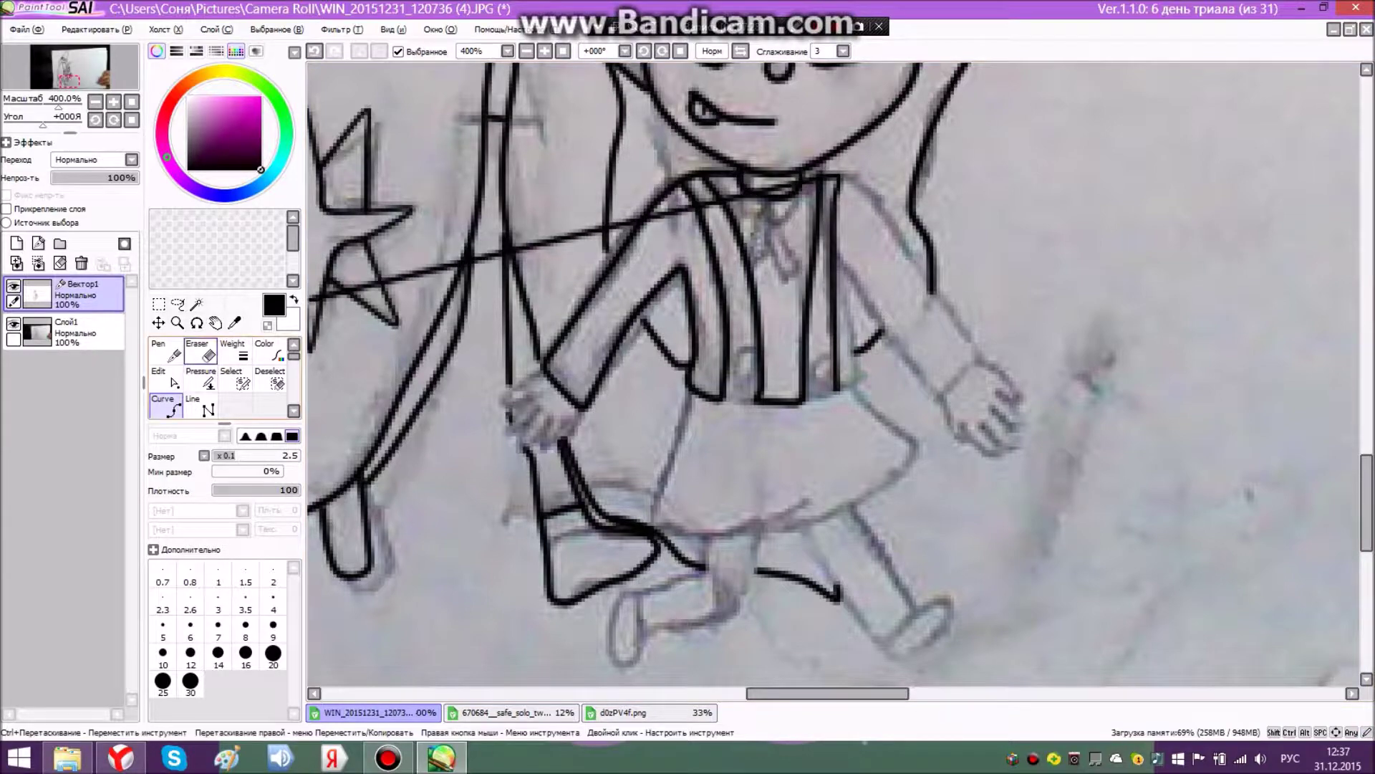
left_click(200, 351)
left_click(120, 758)
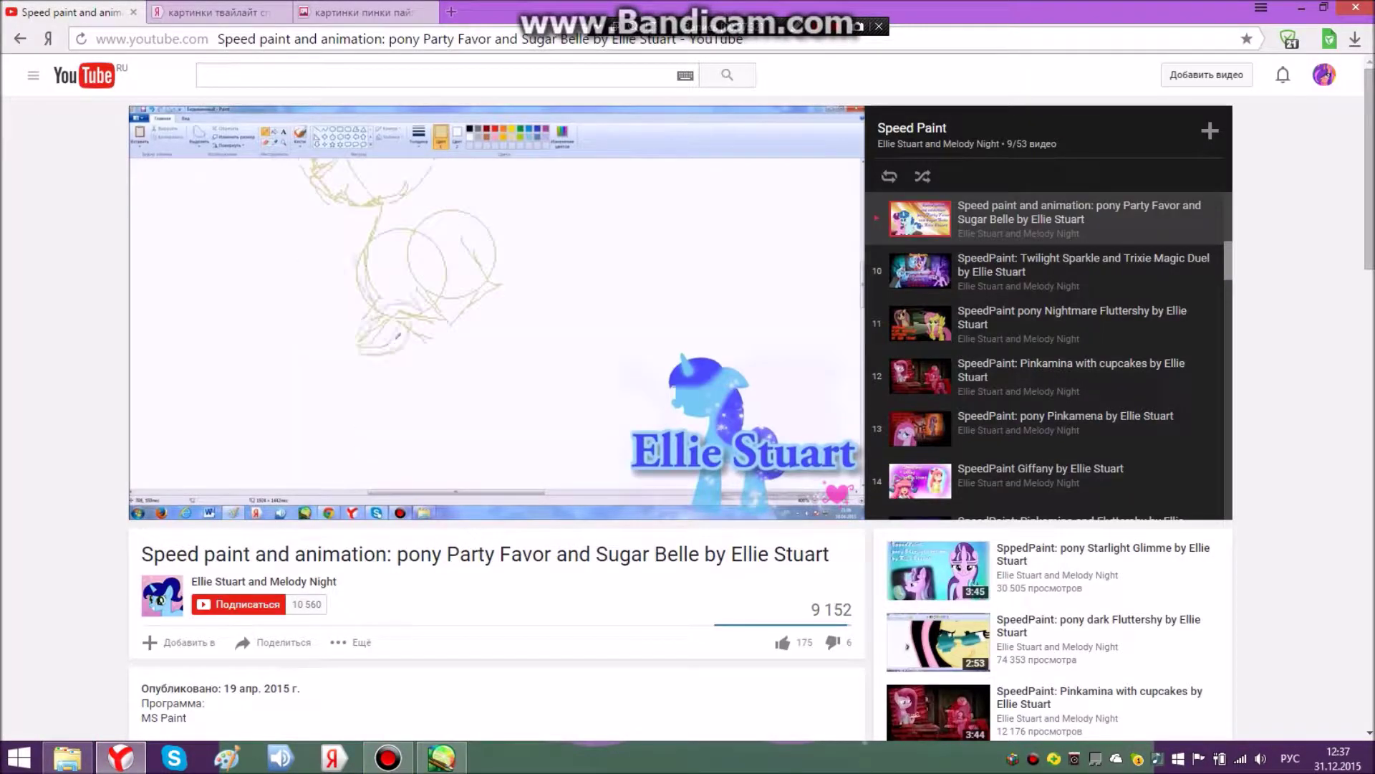
left_click(441, 757)
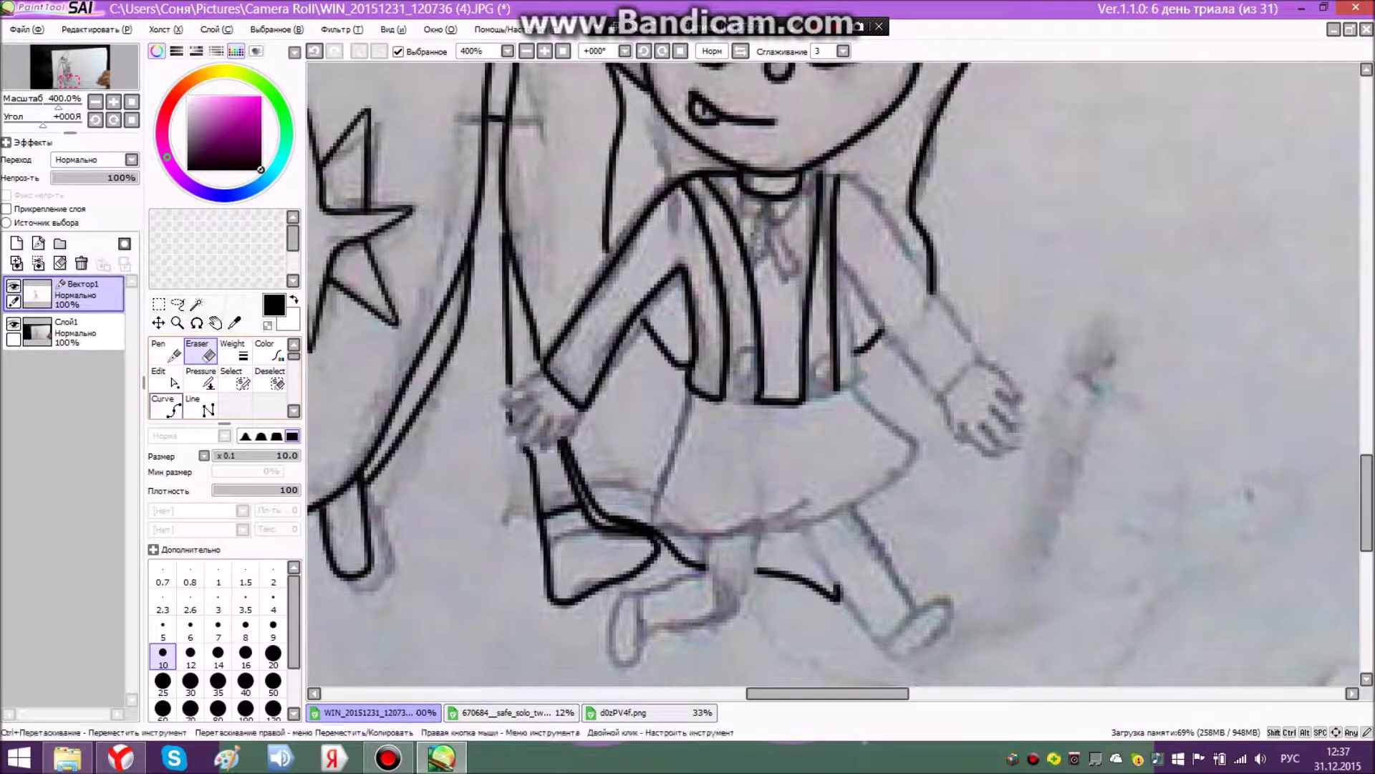
left_click(166, 407)
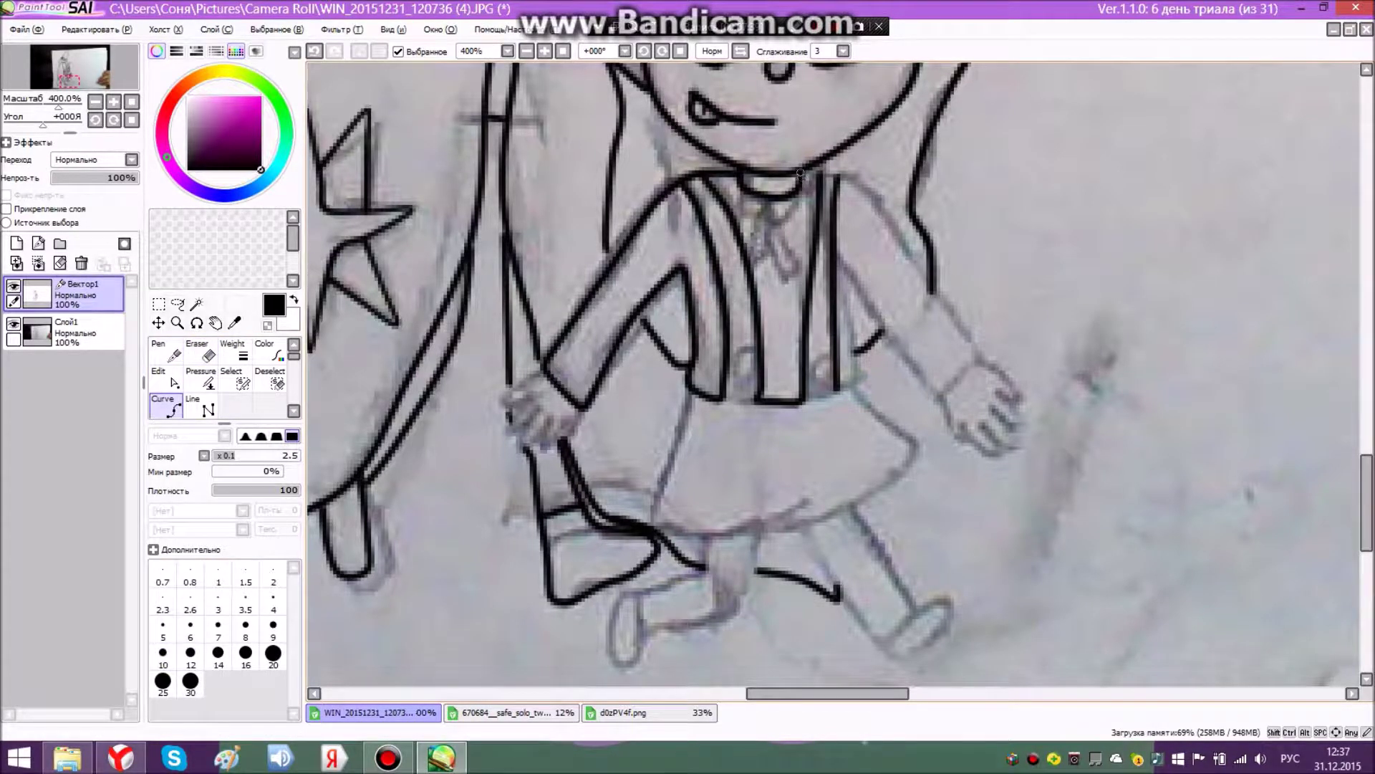
- Trace the girl's other sleeve from the shoulder around the cuff and back to the armpit
left_click(888, 227)
left_click(942, 309)
left_click(975, 356)
left_click(934, 394)
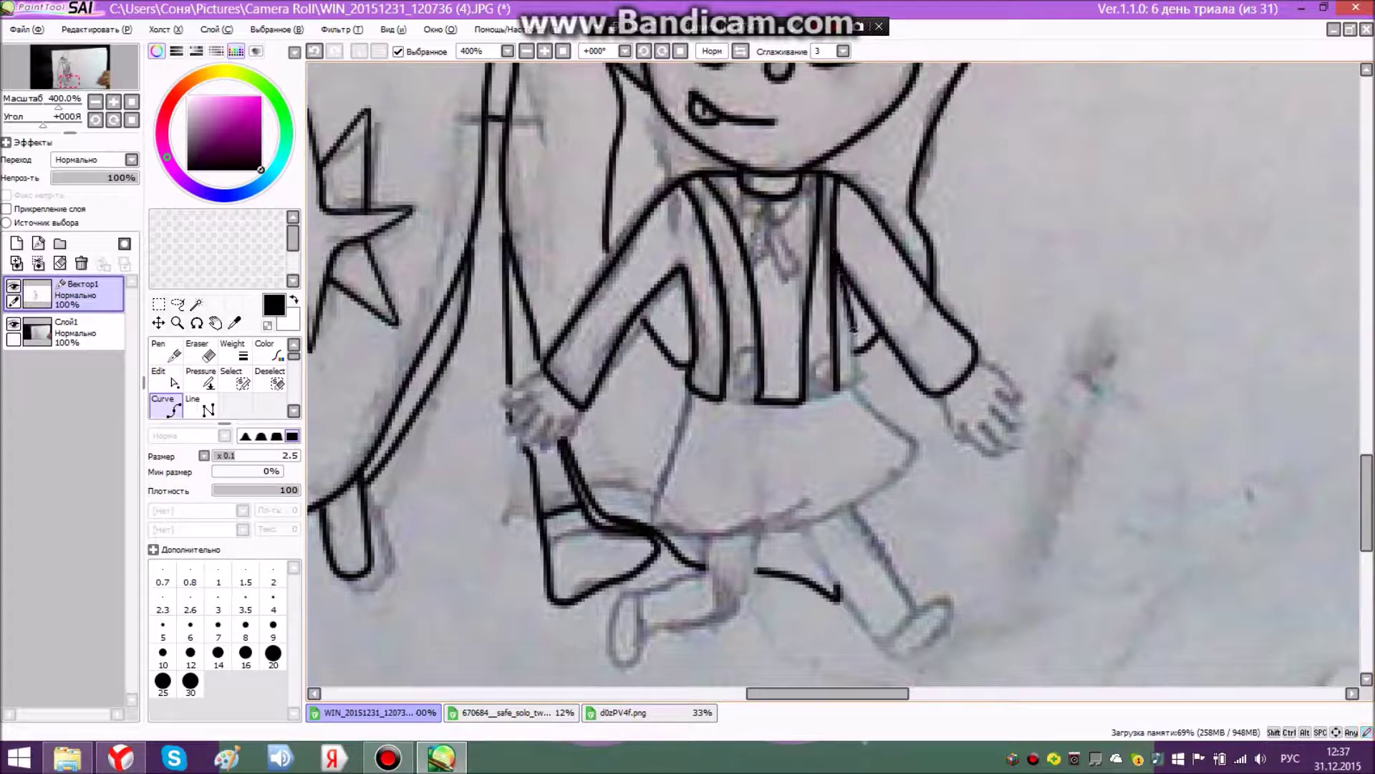
- Trace the waist corner and torso side below the armpit of the second sleeve
left_click(836, 391)
left_click(199, 351)
left_click(166, 407)
left_click(738, 367)
left_click(94, 29)
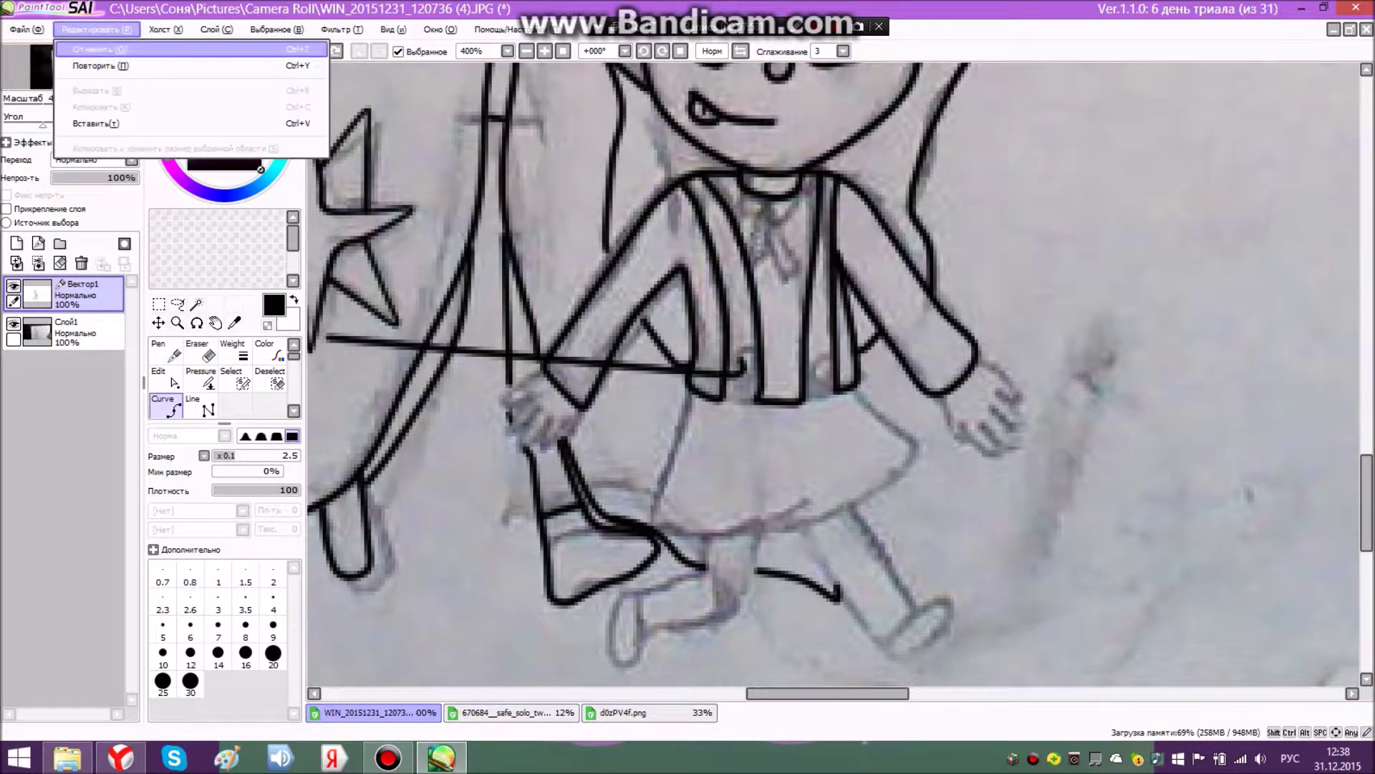
left_click(99, 49)
left_click(96, 30)
left_click(99, 49)
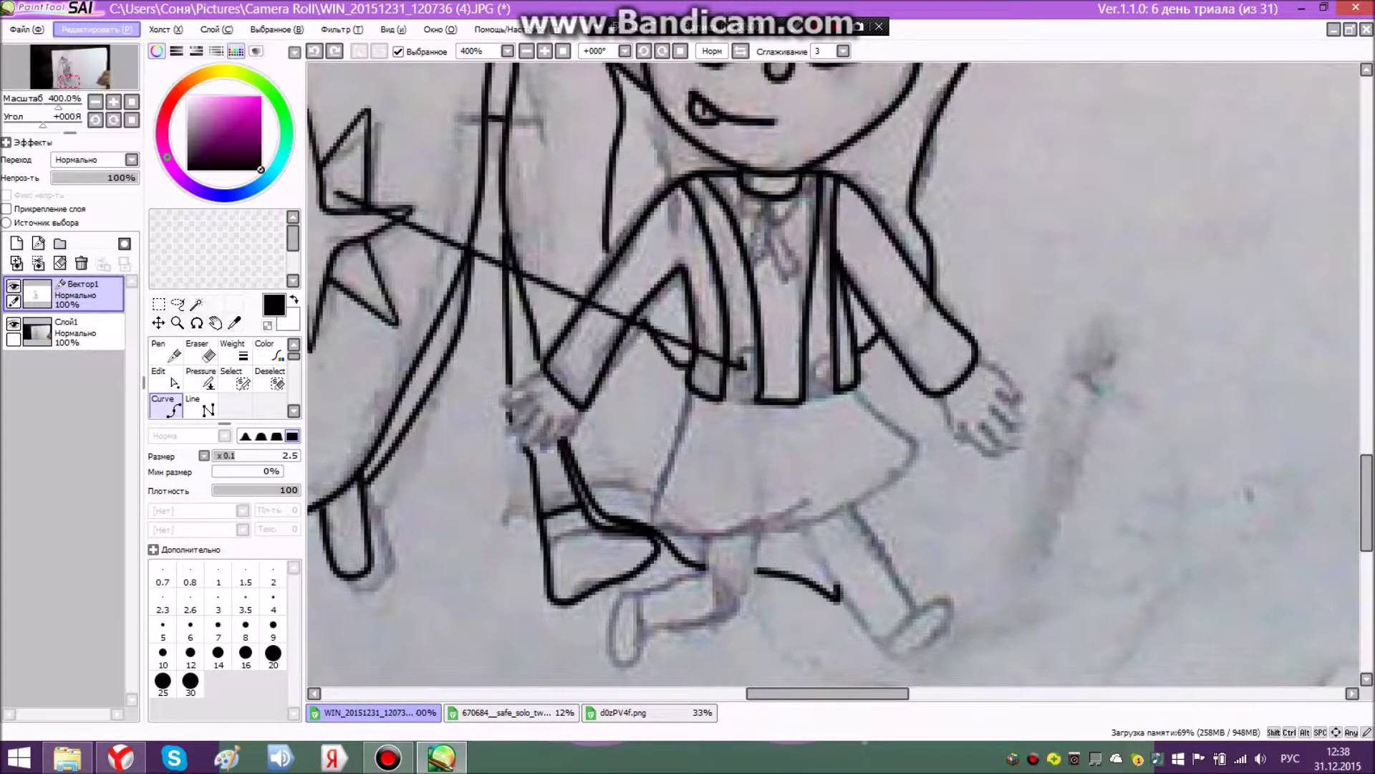
- Draw a small round button near the lower end of each clothing strap with the Pen at size 1.6
scroll(729, 361, "up", 5)
left_click(166, 351)
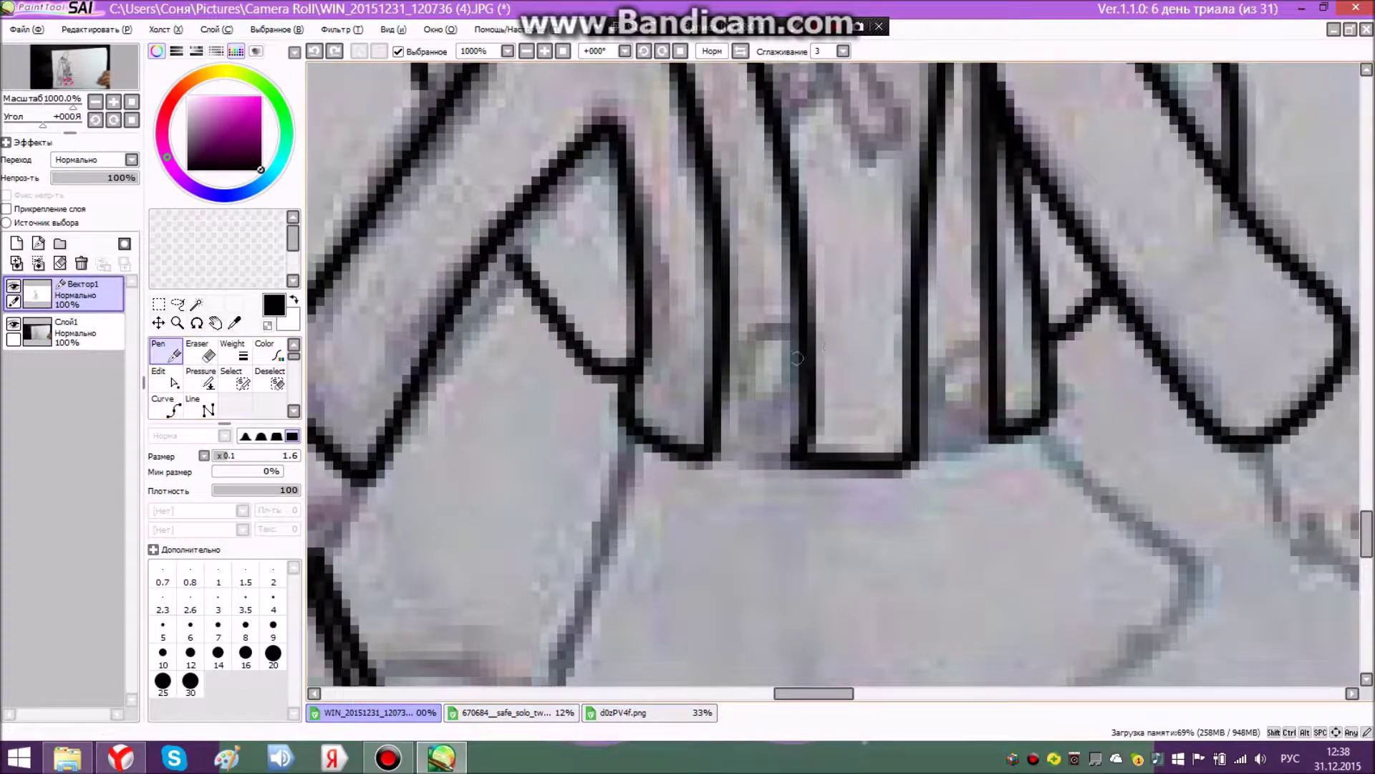
mouse_move(757, 347)
left_mouse_down()
mouse_move(776, 390)
mouse_move(746, 386)
mouse_move(751, 345)
left_mouse_up()
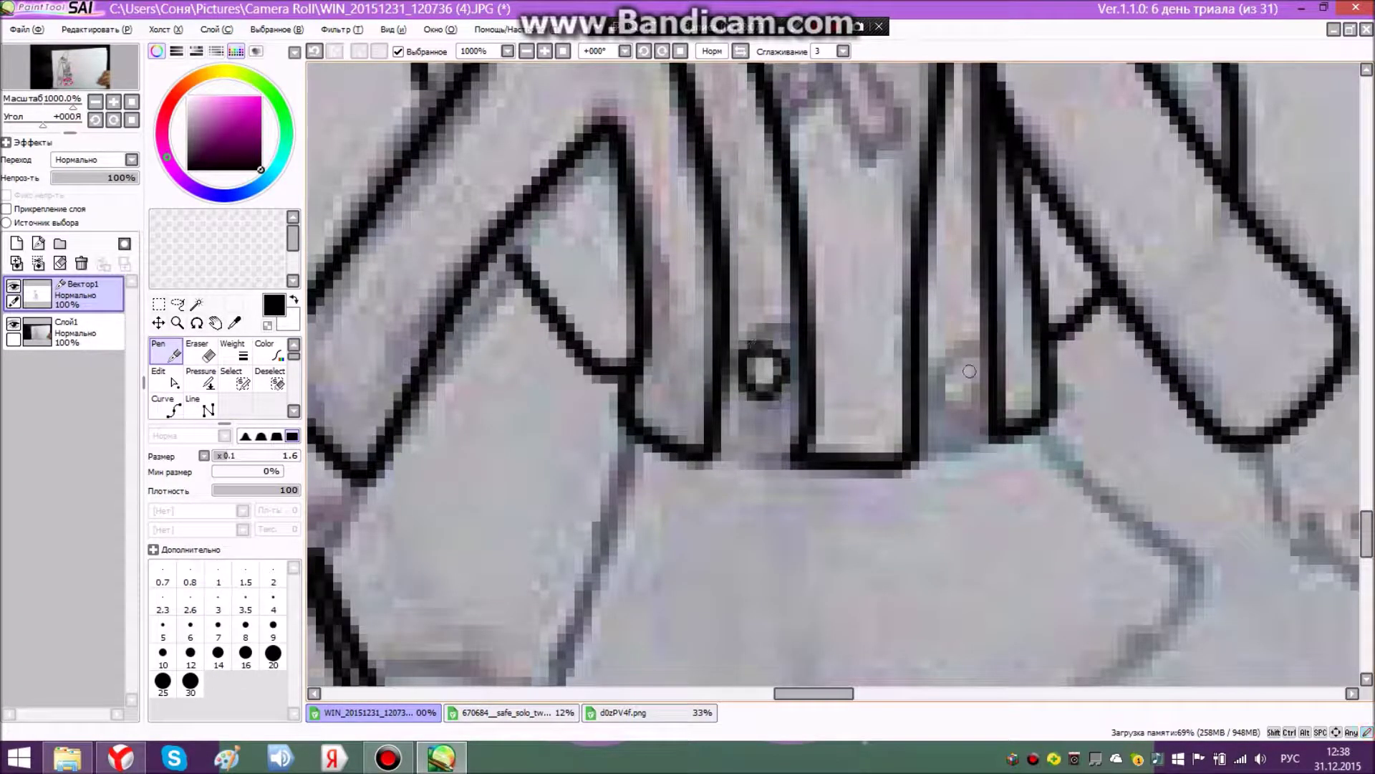
mouse_move(949, 346)
left_mouse_down()
mouse_move(972, 384)
mouse_move(944, 347)
left_mouse_up()
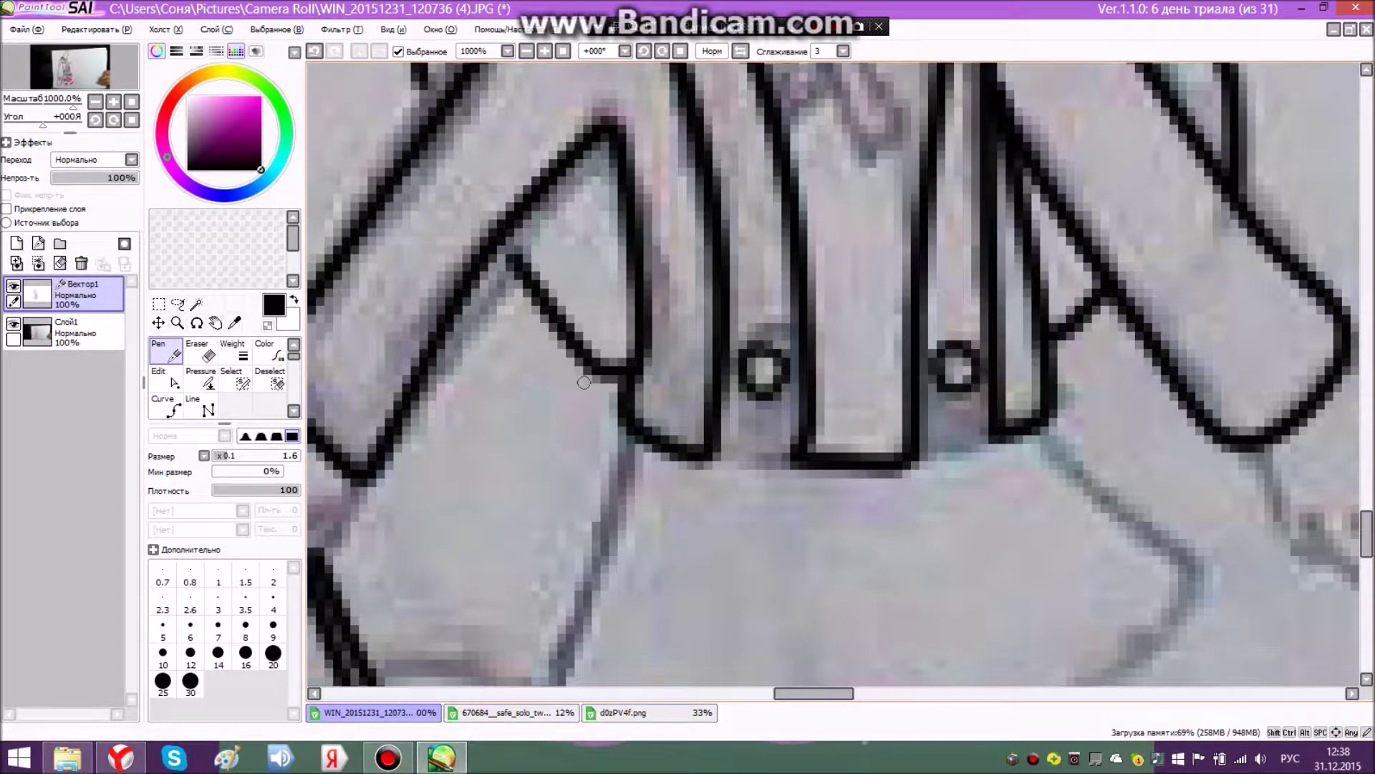
- Trace the back and first fingers of the girl's hand nearer the tall character with the Curve tool at size 2.5
scroll(596, 481, "down", 3)
scroll(596, 481, "down", 3)
scroll(807, 507, "up", 2)
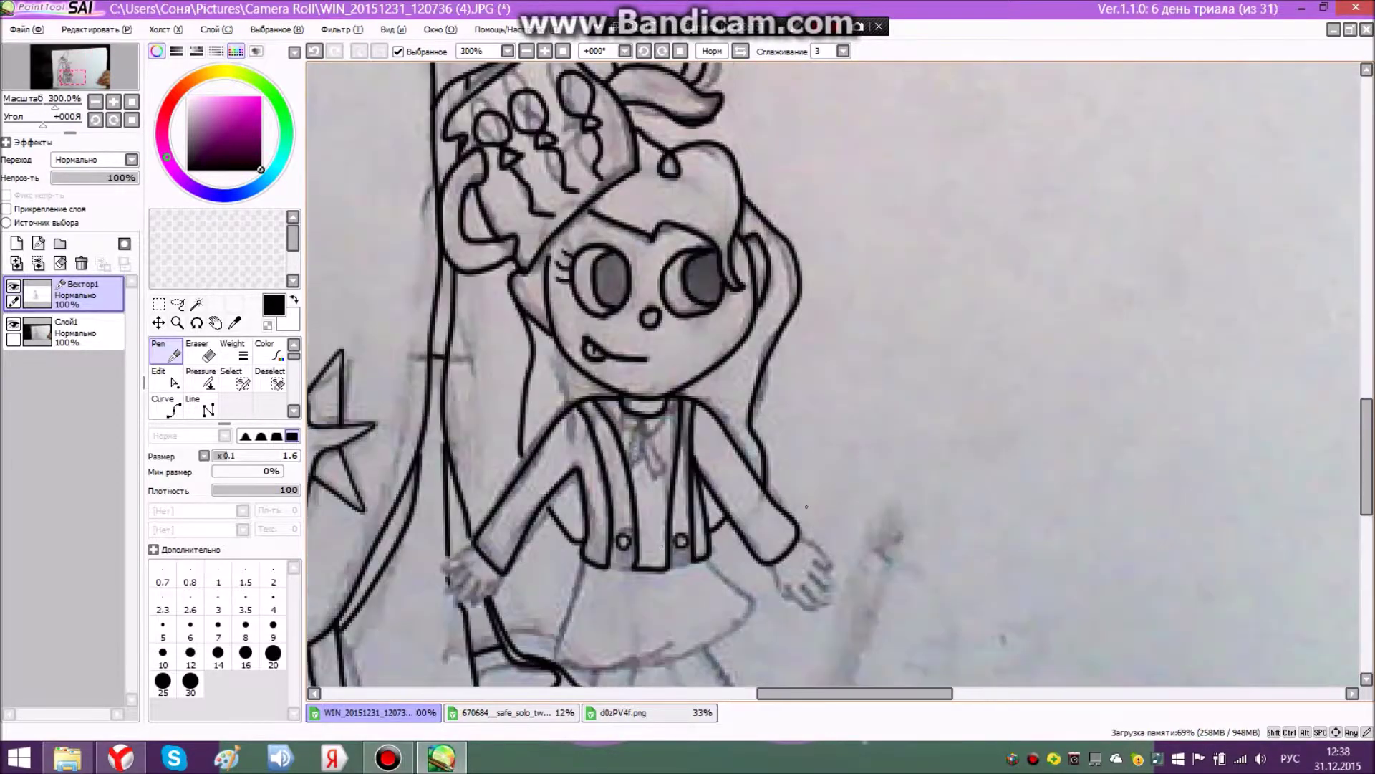
left_click(165, 407)
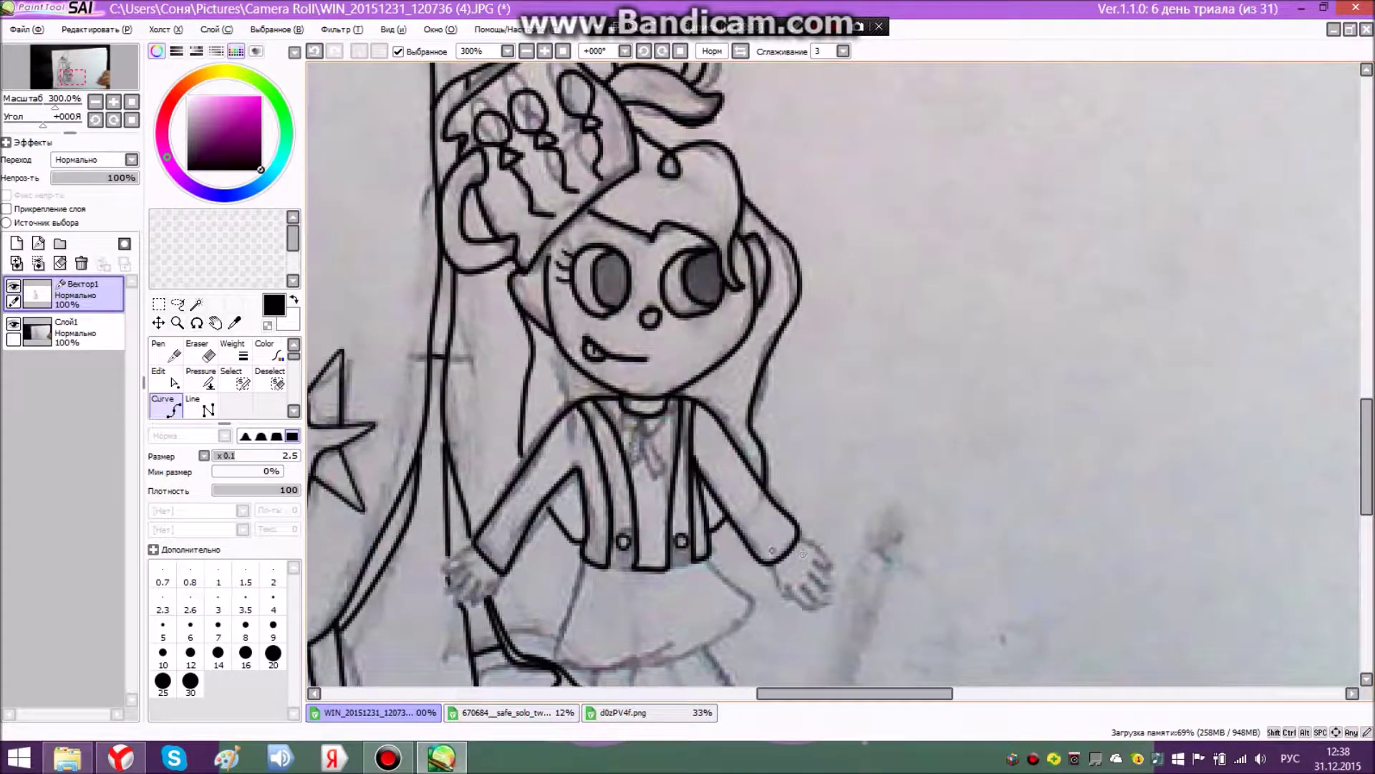
scroll(444, 566, "up", 4)
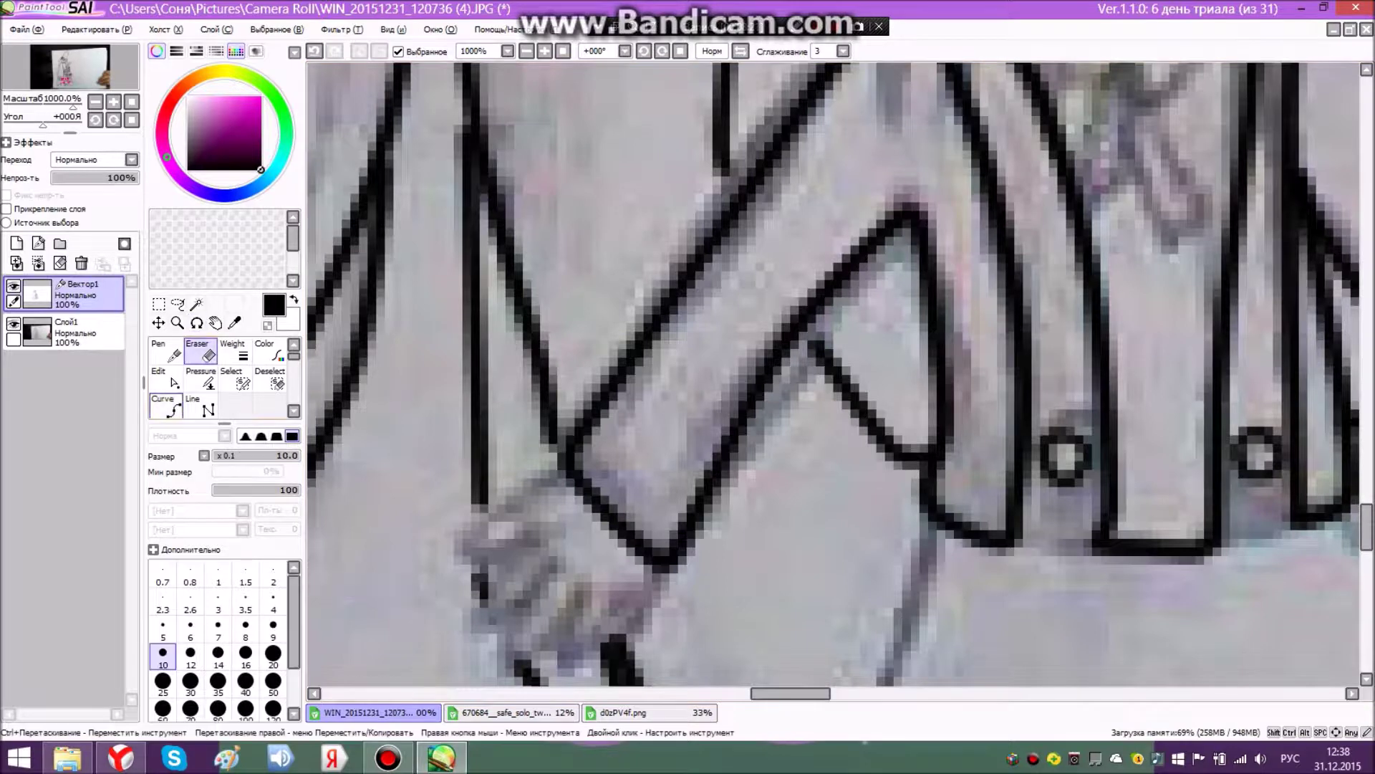
left_click(567, 479)
left_click(467, 520)
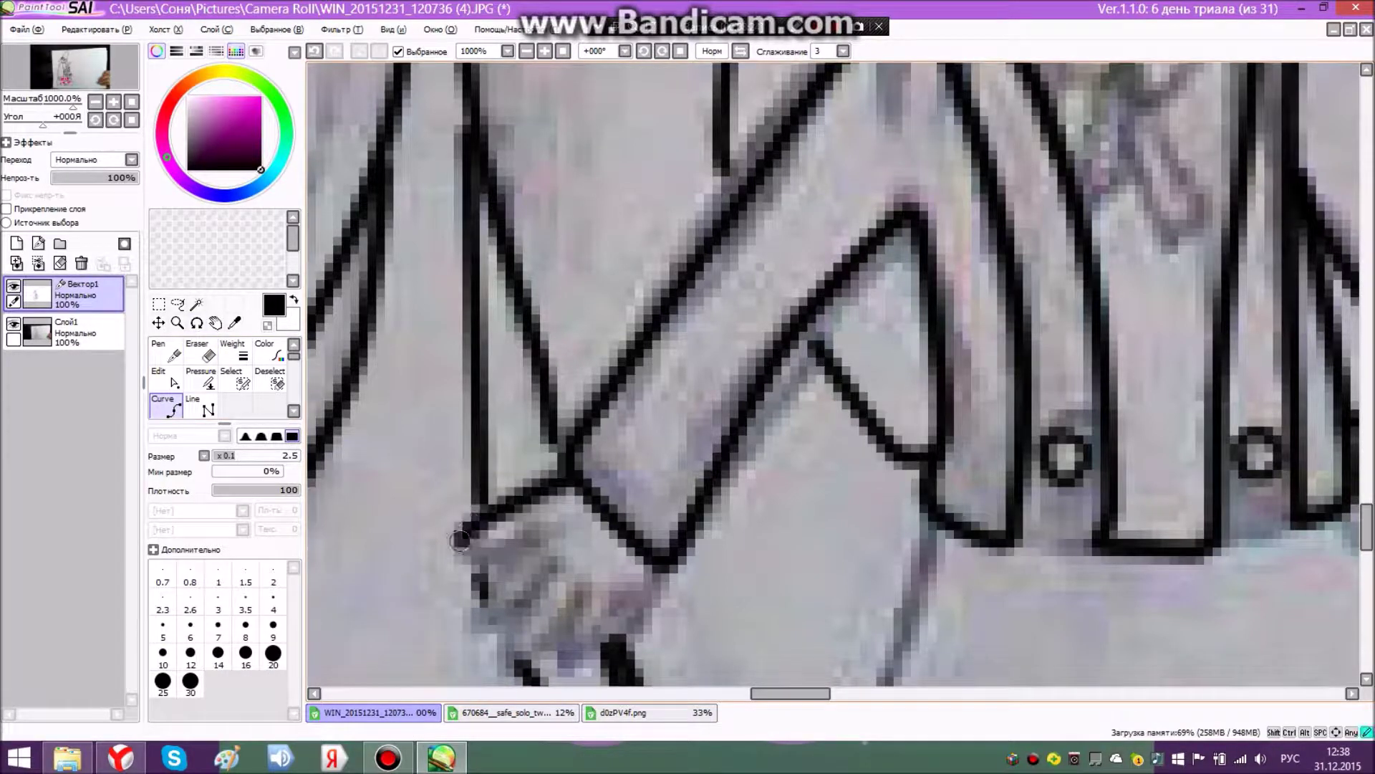
left_click(465, 551)
left_click(528, 543)
left_click(481, 590)
left_click(476, 623)
left_click(515, 618)
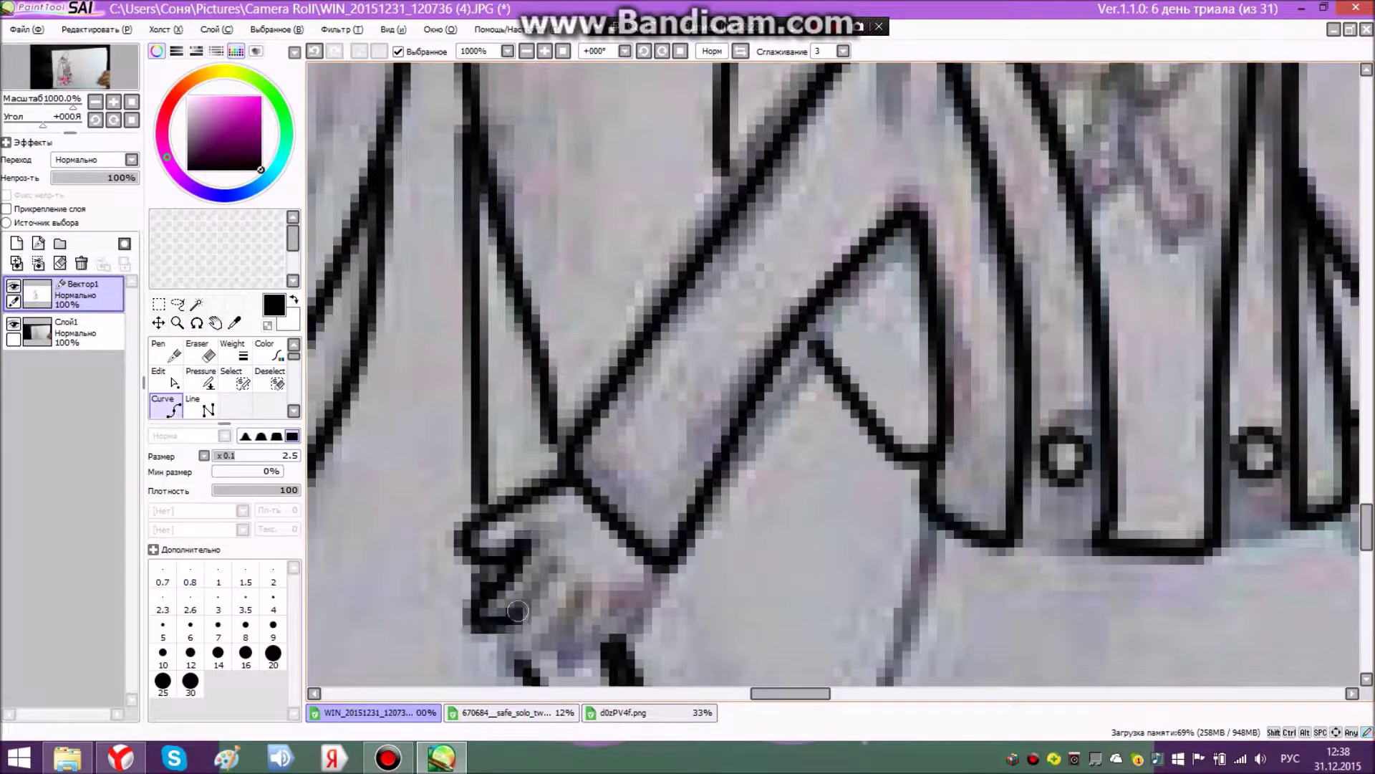
- Trace the remaining fingers of that hand and close its outline at the sleeve cuff
left_click(551, 572)
left_click(504, 621)
left_click(498, 654)
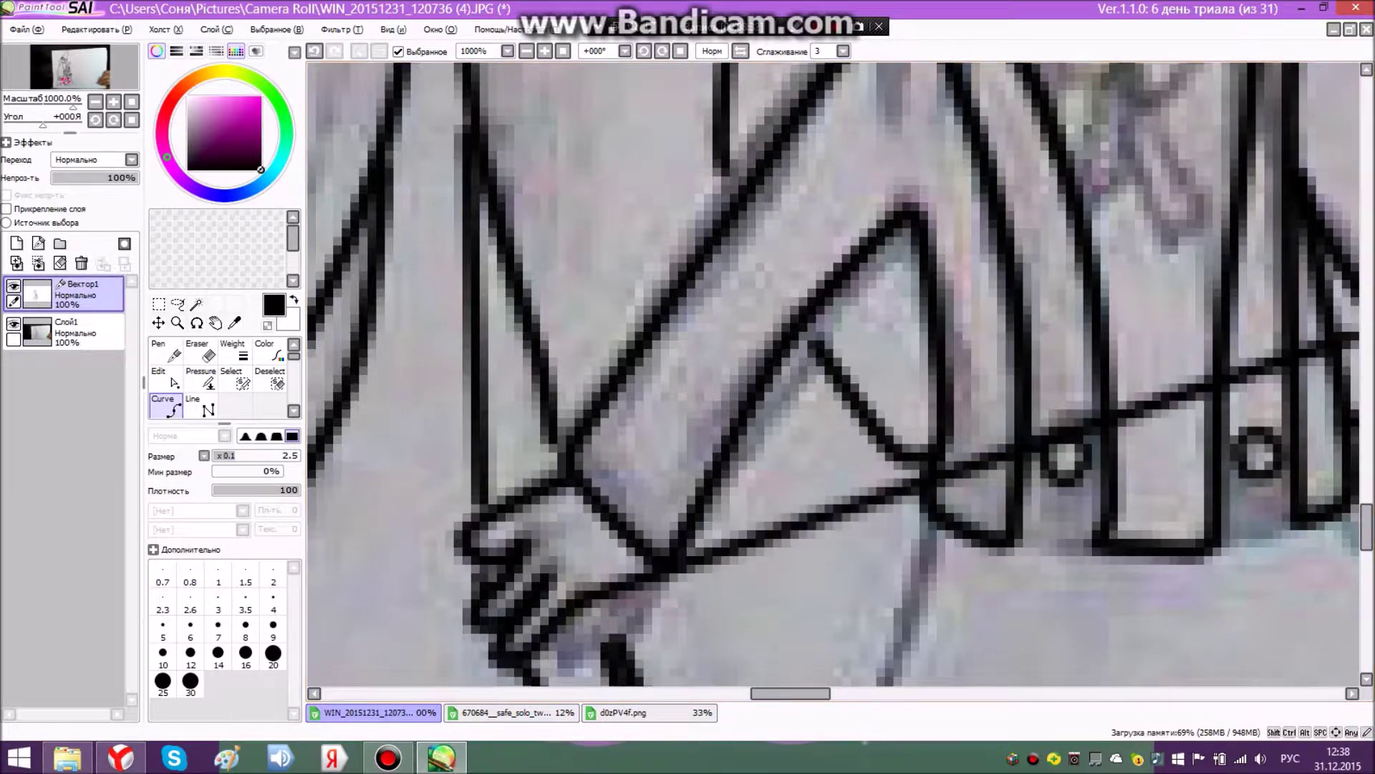
scroll(1217, 501, "down", 3)
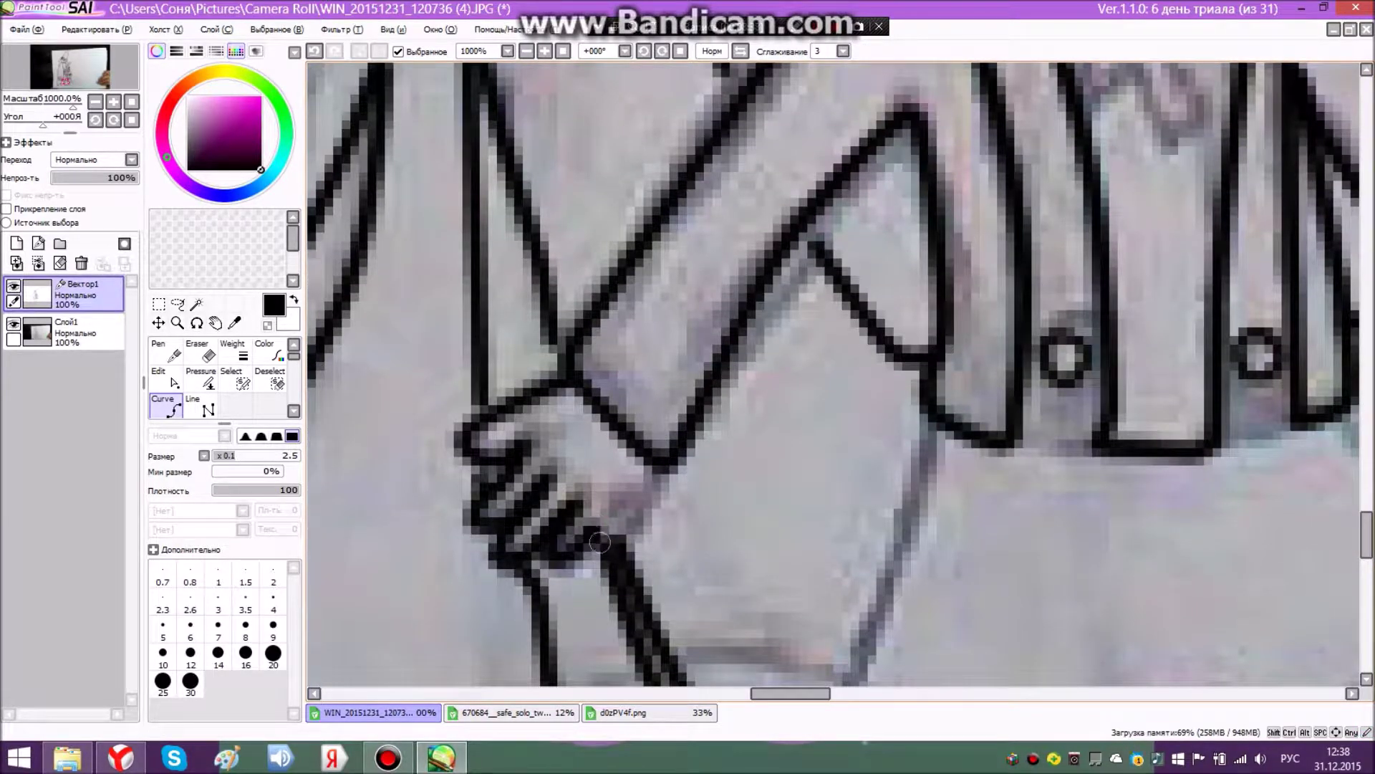
left_click(656, 468)
left_click(198, 351)
- Trace the girl's other hand from the outer cuff corner along its back and around the first two fingers
left_click(167, 405)
left_click_drag(779, 693, 841, 694)
left_click(853, 345)
left_click(900, 363)
left_click(942, 403)
left_click(921, 430)
left_click(952, 476)
left_click(943, 502)
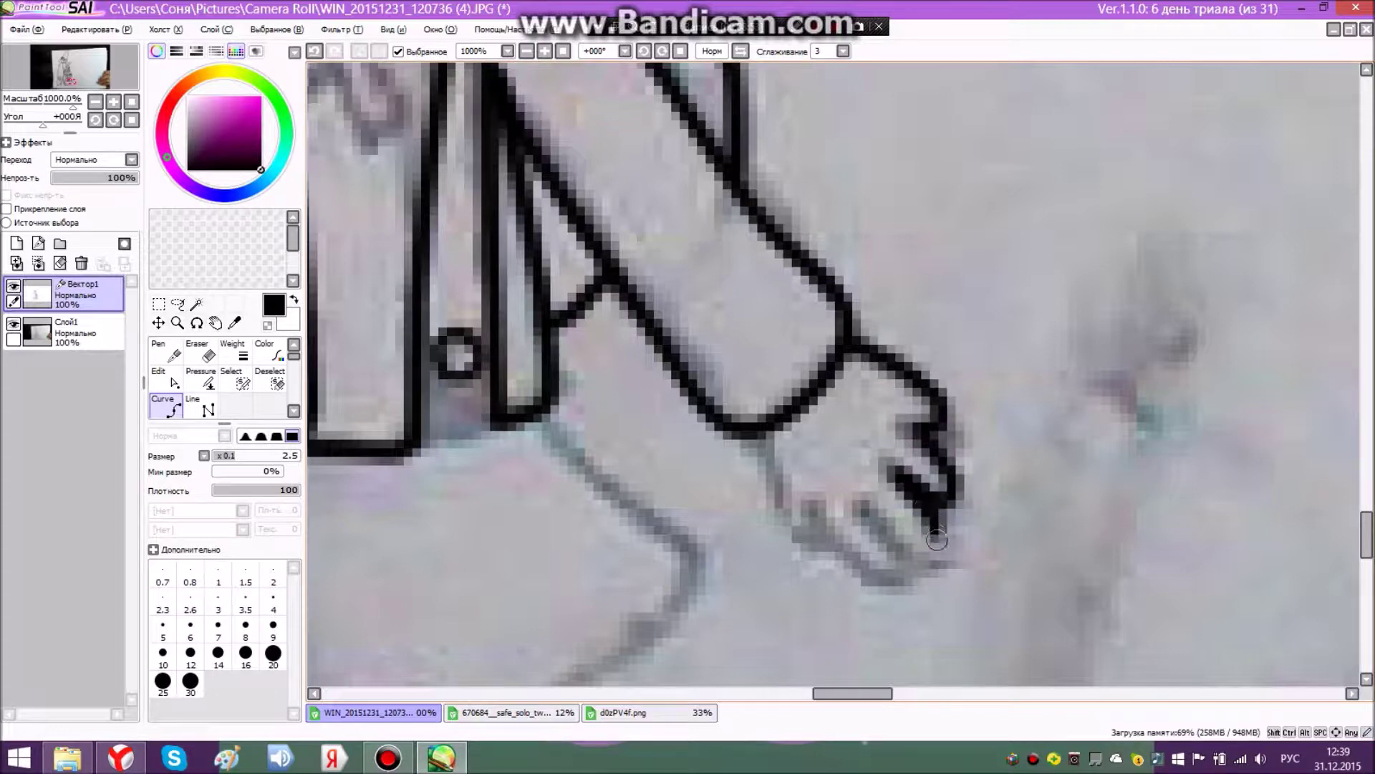
- Trace the remaining fingers of the outer hand and bring the outline back to the cuff's lower corner
left_click(940, 545)
left_click(906, 552)
left_click(873, 513)
left_click(909, 569)
left_click(866, 572)
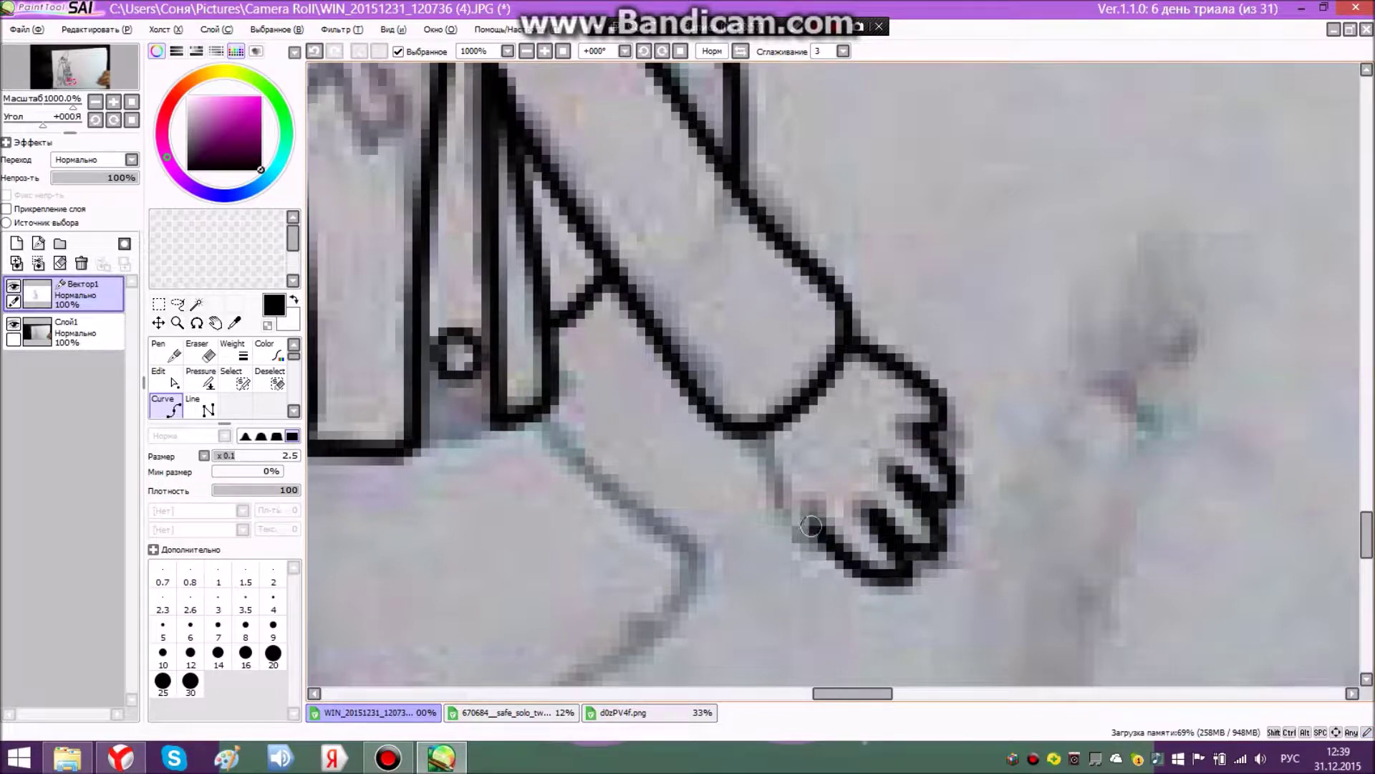
left_click(758, 430)
left_click(201, 351)
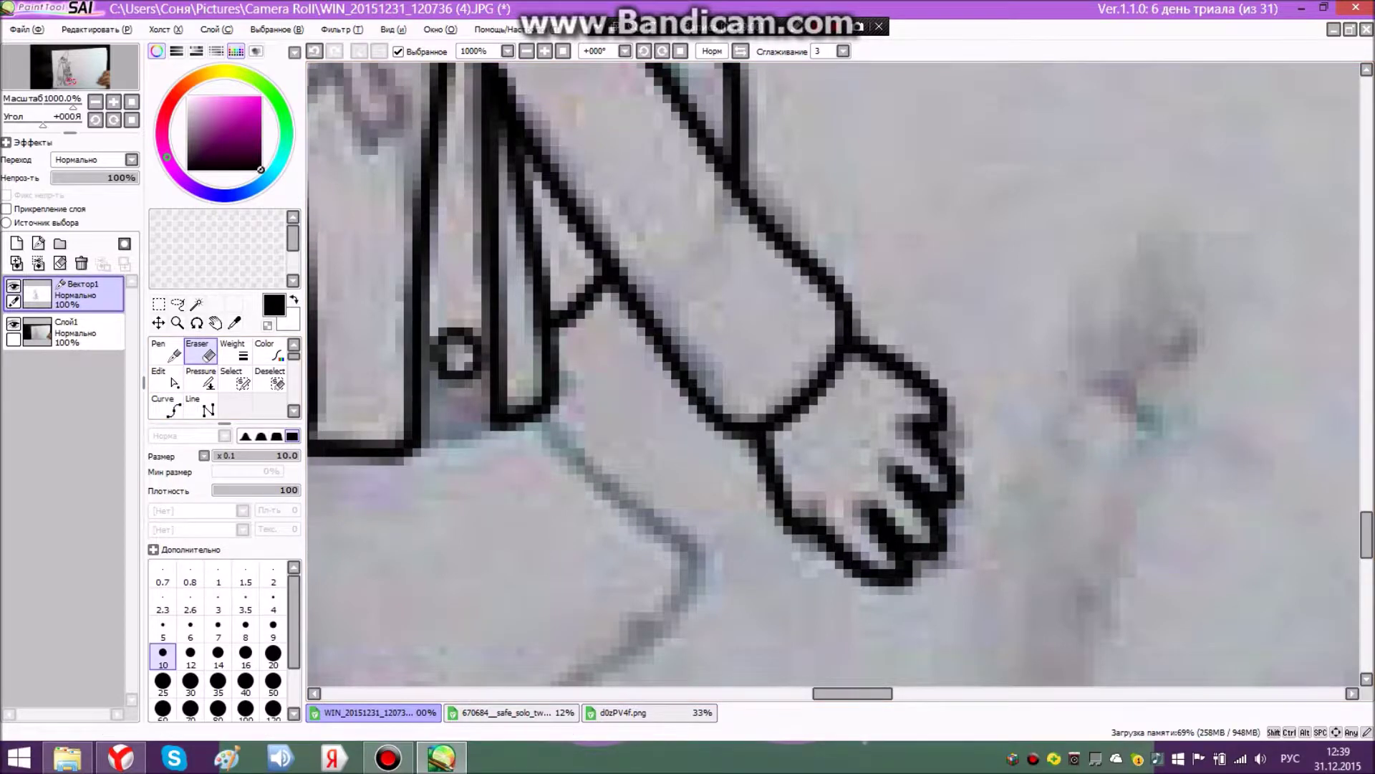
- Adjust a vector point on the lower edge of the girl's outer hand between the cuff and the fingers
left_click(166, 378)
left_click_drag(791, 526, 799, 562)
scroll(332, 403, "up", 2)
scroll(331, 403, "down", 9)
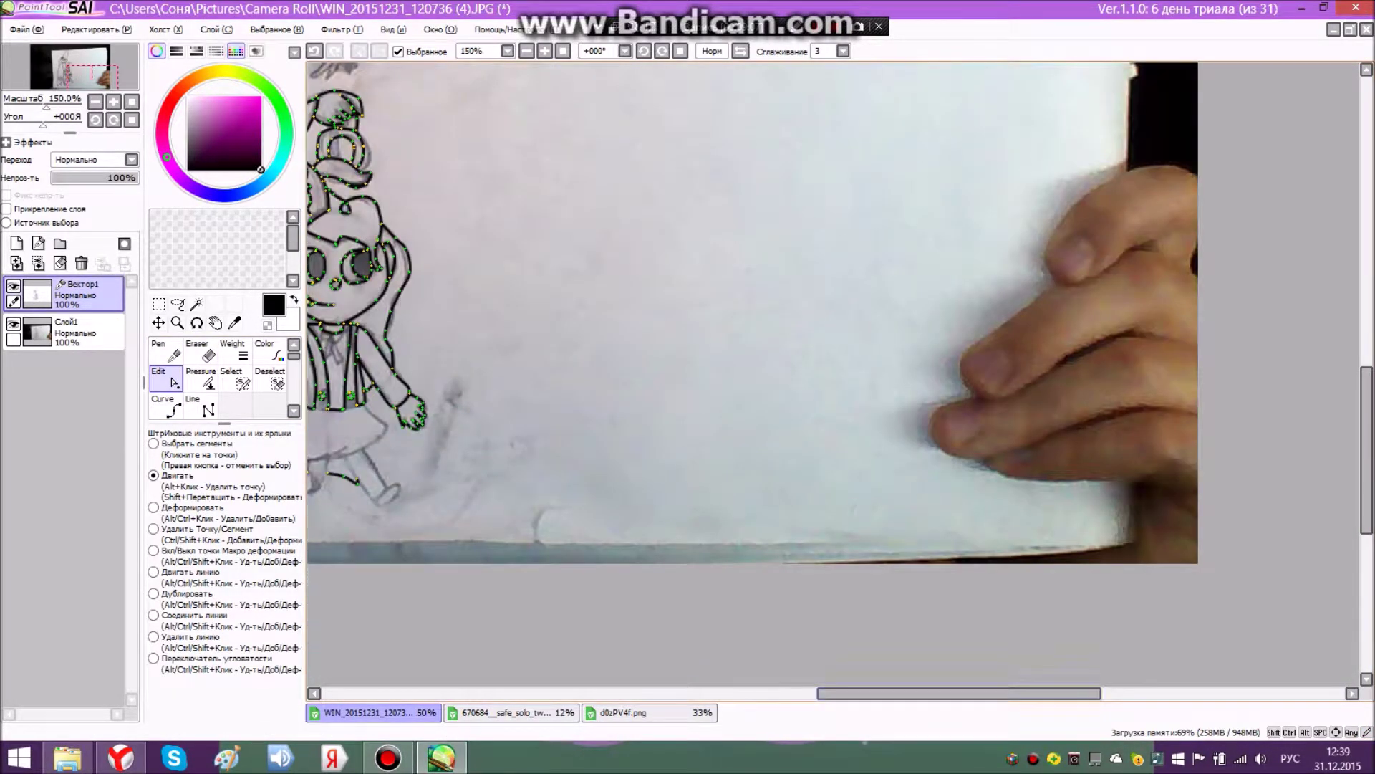
- Briefly hide the sketch layer to check the girl's line art and show it again
left_click_drag(956, 694, 831, 694)
scroll(778, 254, "up", 1)
left_click(166, 407)
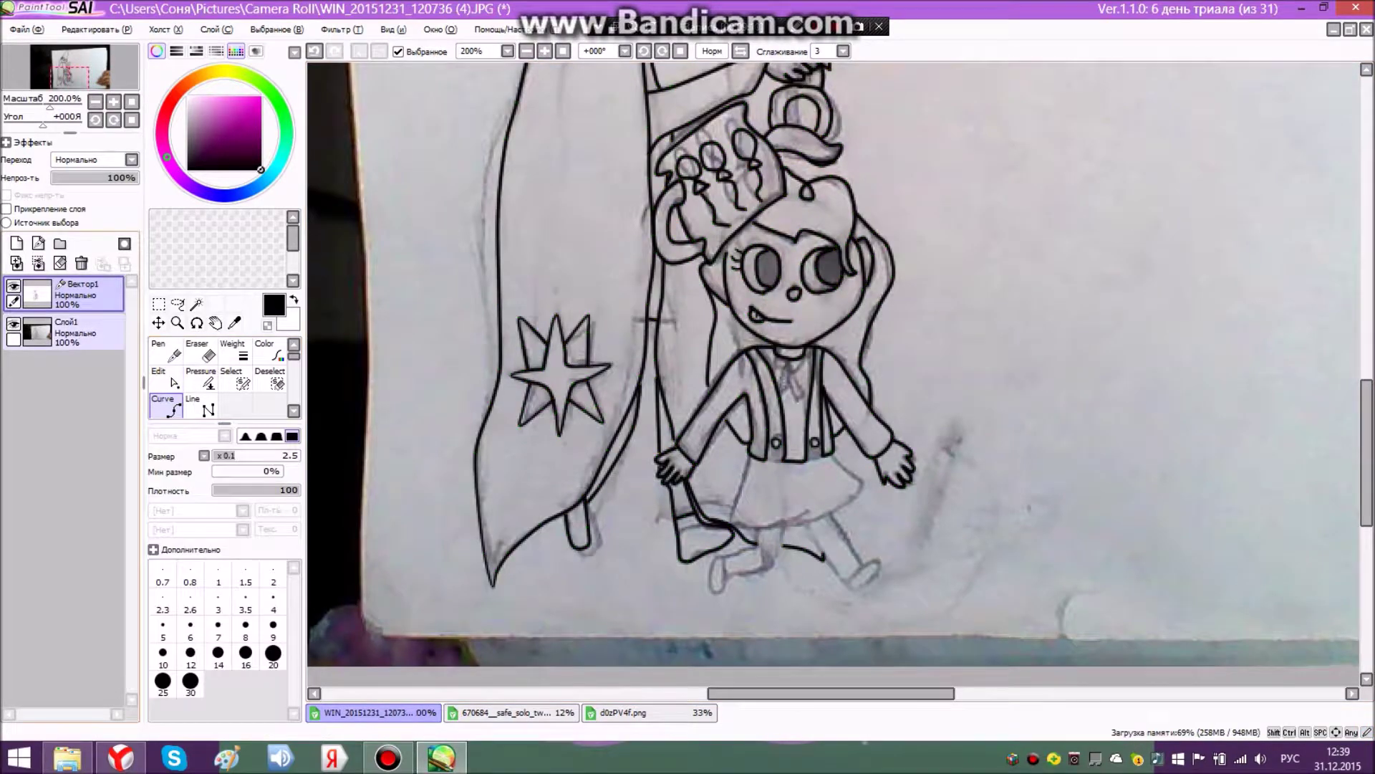
left_click(13, 325)
left_click(13, 323)
- Trace the girl's skirt down one side, along the curved hem and back up to the waist
key("plus")
key("plus")
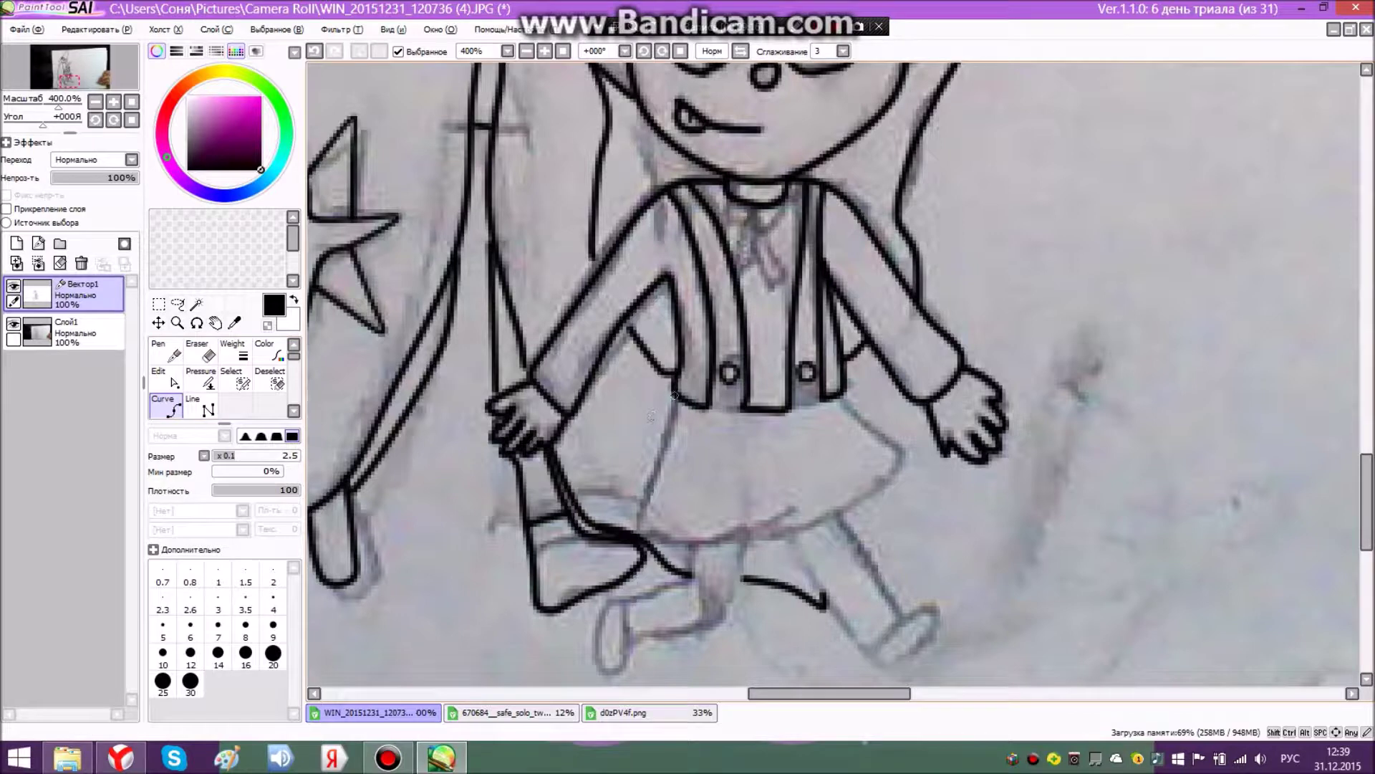
left_click(730, 540)
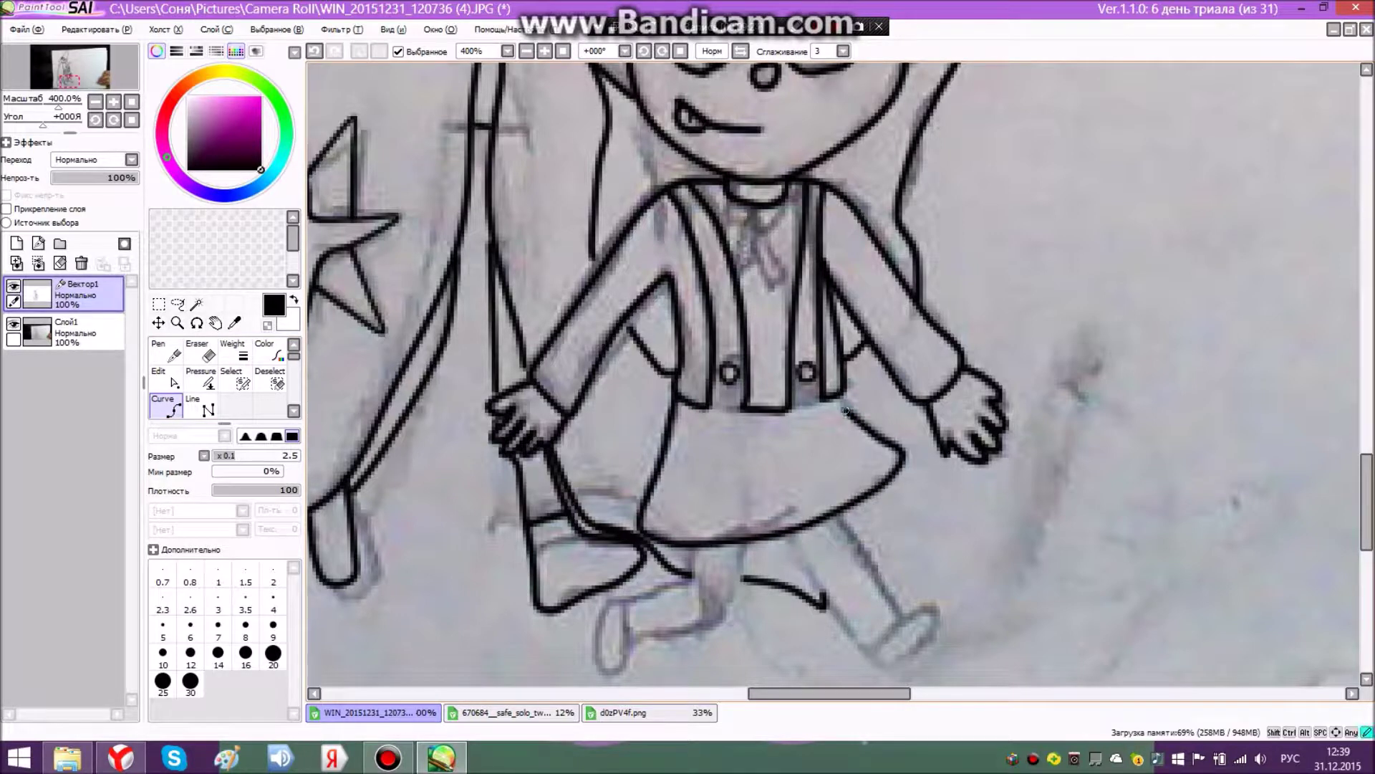
left_click(200, 351)
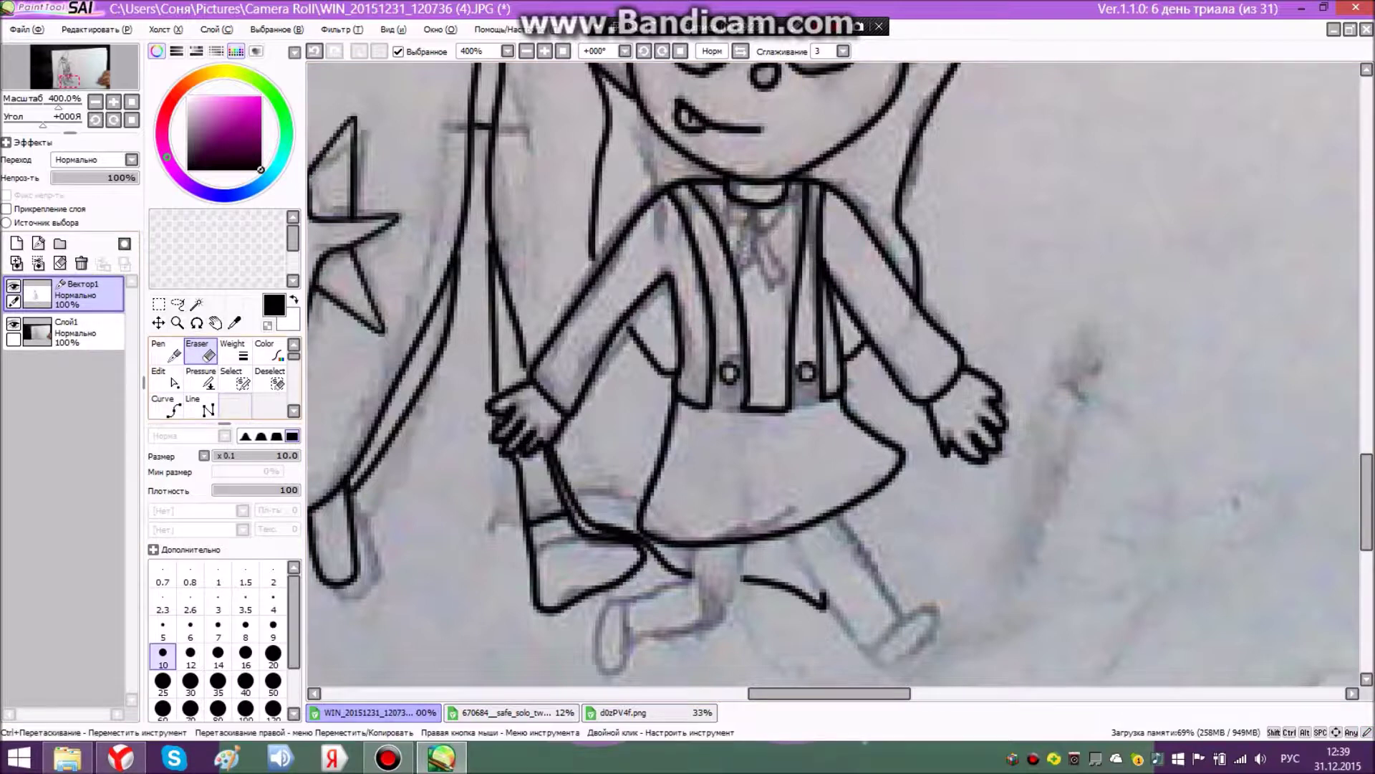
- Trace the girl's straight leg from the skirt hem down to the ankle and back up
left_click(166, 406)
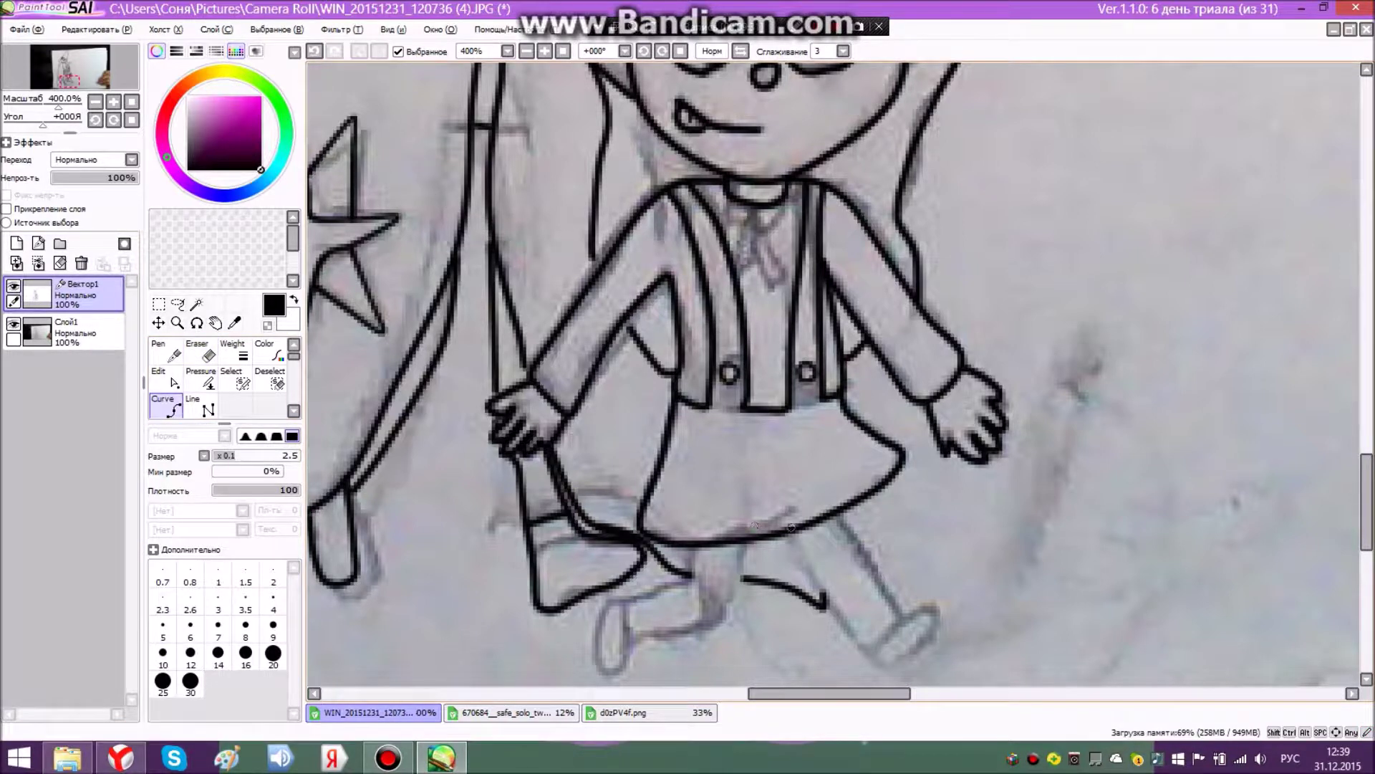
left_click(834, 612)
left_click(863, 645)
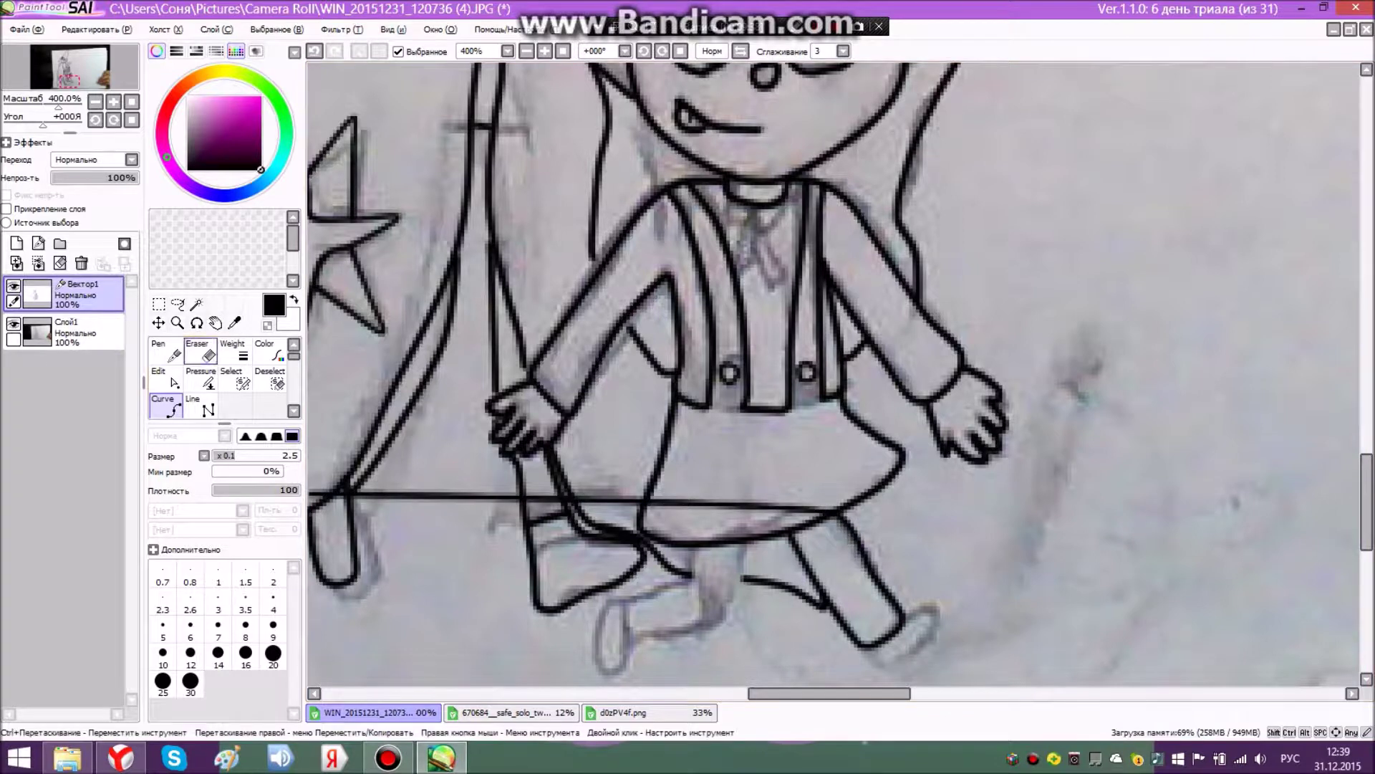
- Trace the outer and inner edges of the girl's bent leg from the skirt hem to the ankle
left_click(731, 613)
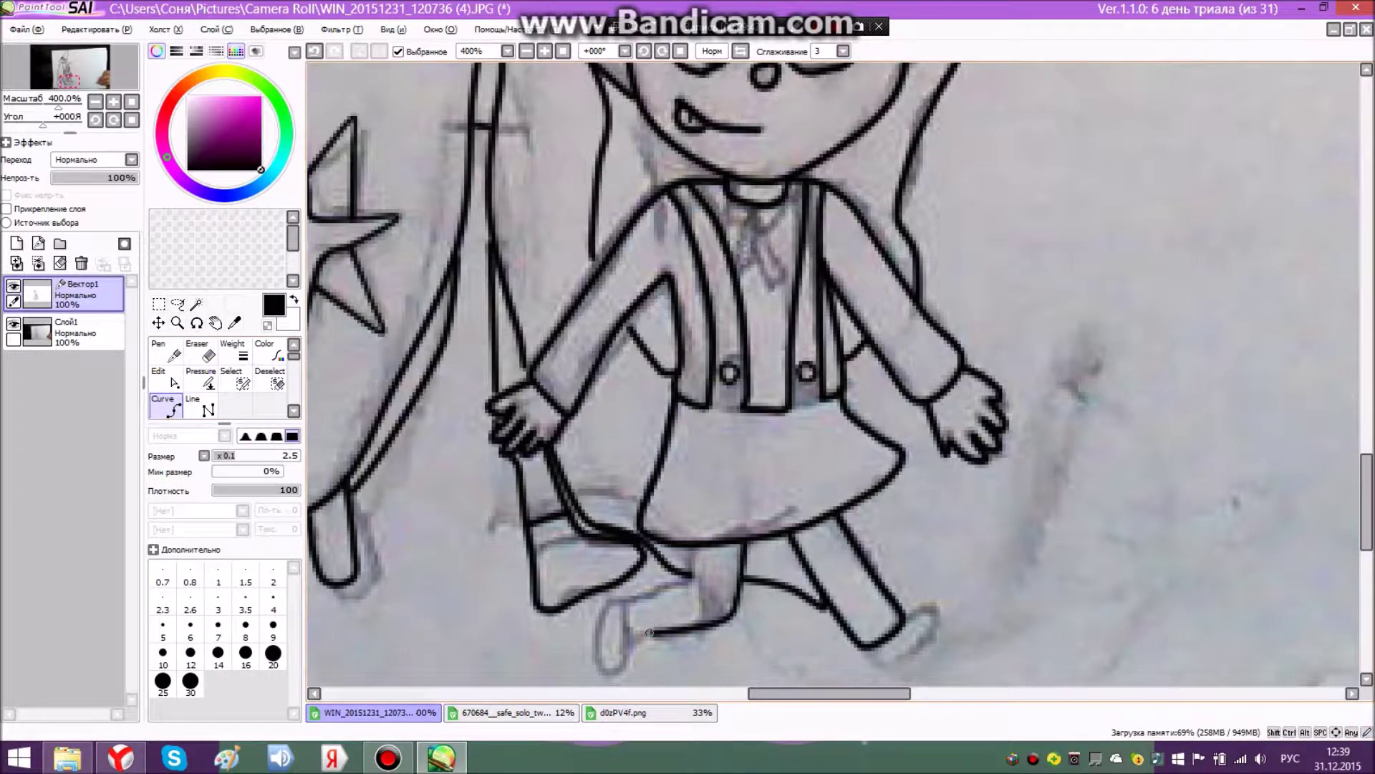
left_click(632, 637)
left_click(201, 353)
left_click(170, 405)
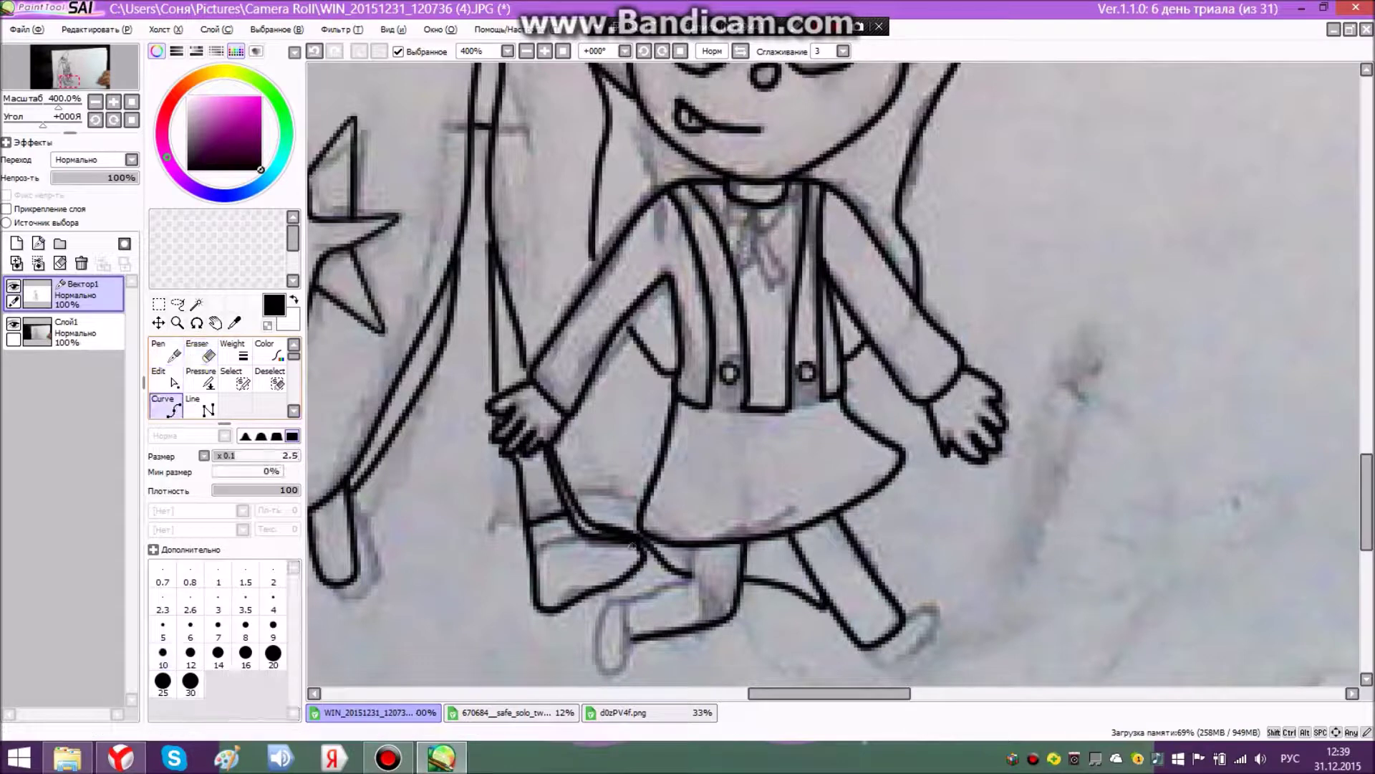
left_click(697, 601)
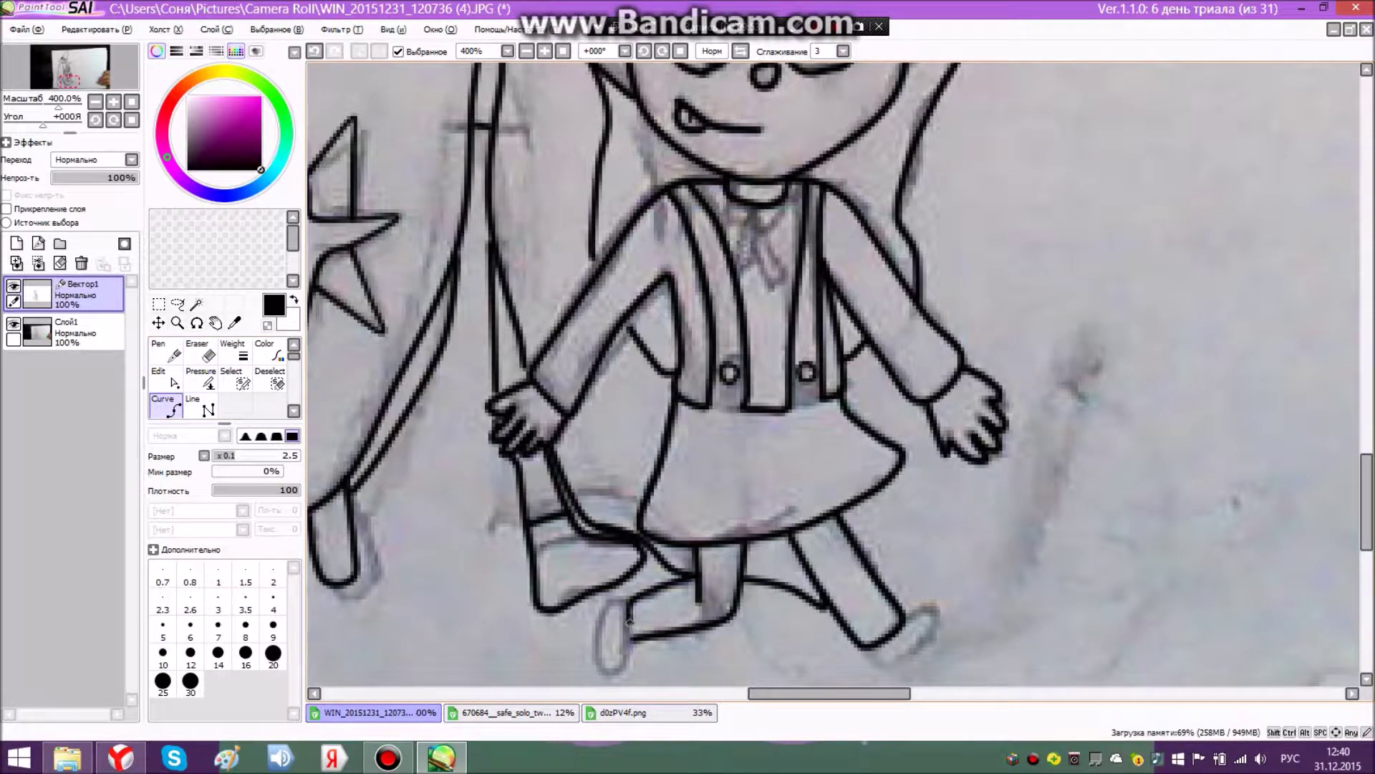
left_click(633, 636)
left_click(201, 352)
left_click(171, 406)
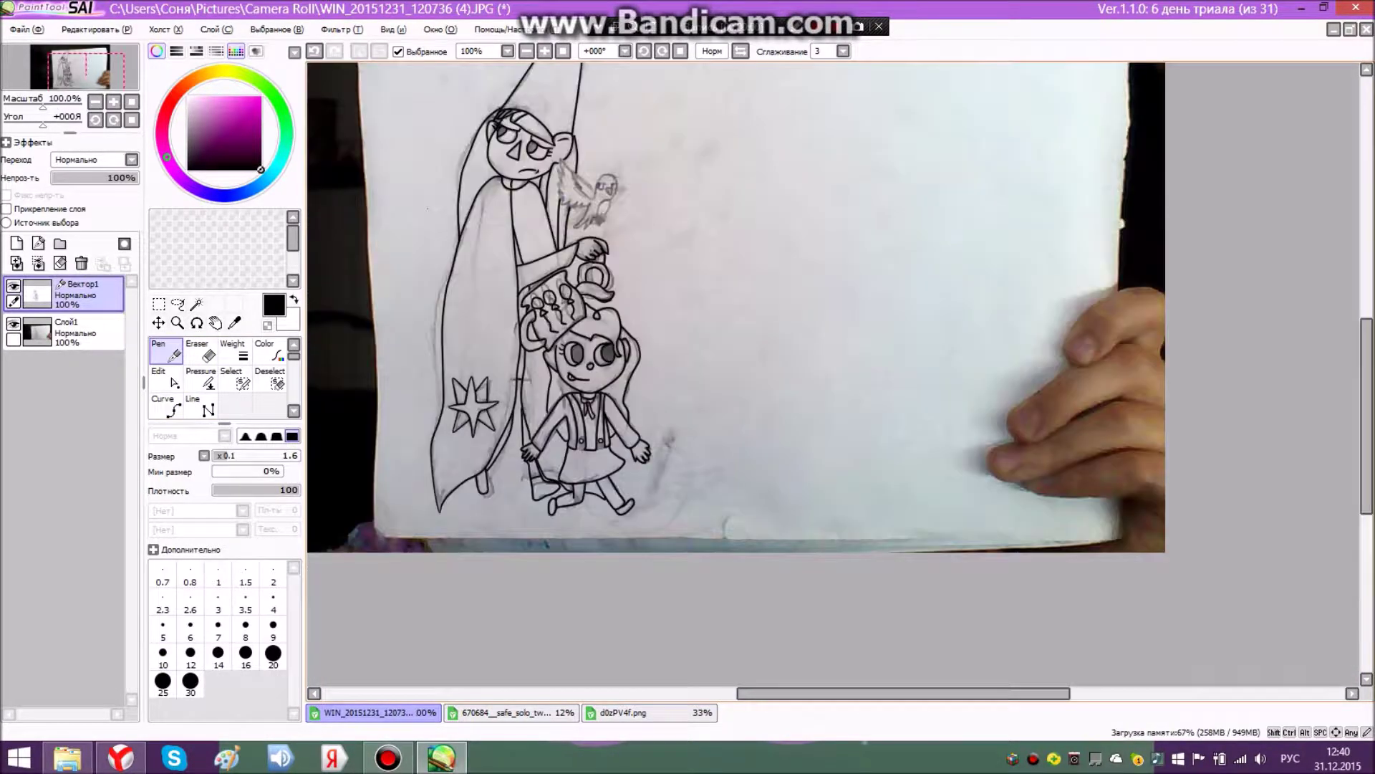
- Hide the sketch layer and review the line art of both characters on its own
left_click(13, 324)
scroll(408, 247, "up", 1)
scroll(423, 158, "down", 2)
scroll(491, 90, "up", 1)
scroll(506, 150, "up", 4)
scroll(548, 287, "down", 4)
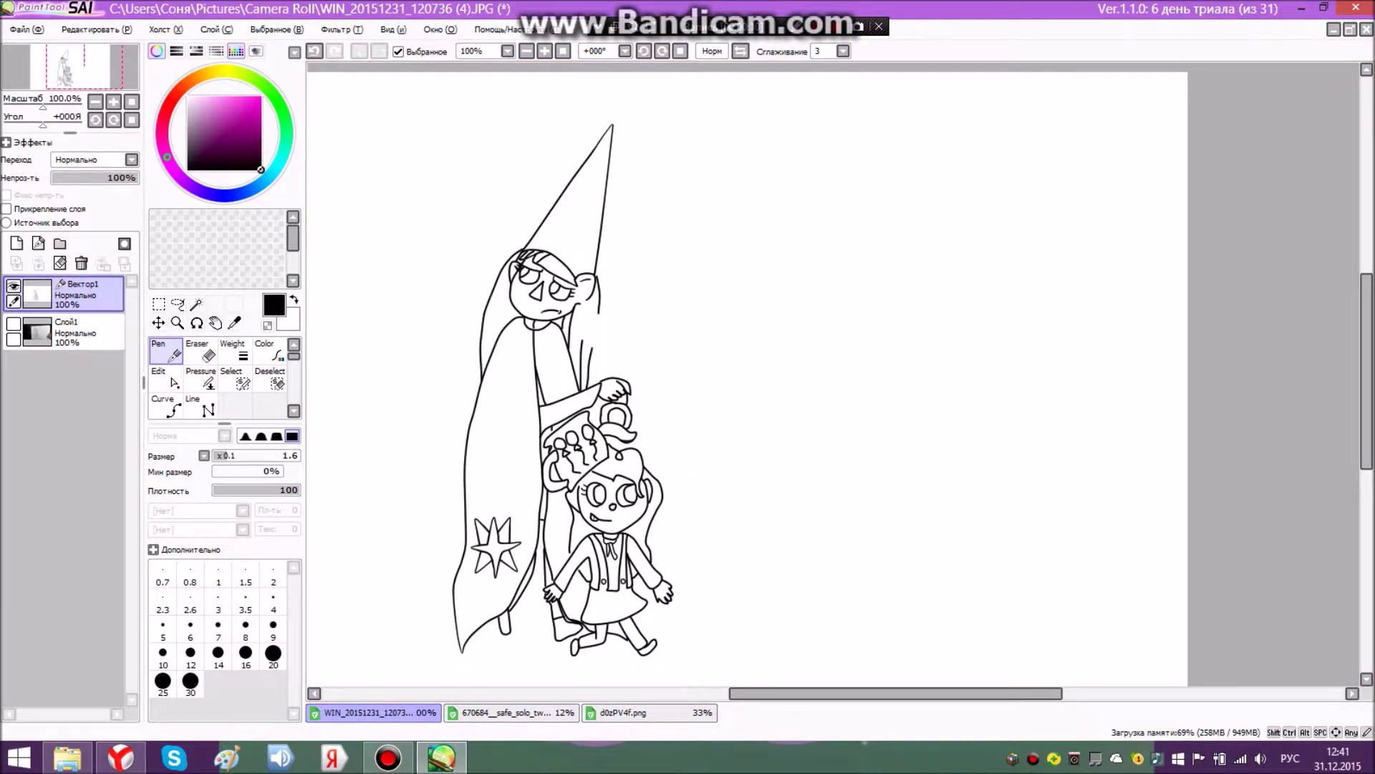
- Examine the vector lines around the tall character's sleeve and the balloon-patterned cup
scroll(530, 444, "up", 4)
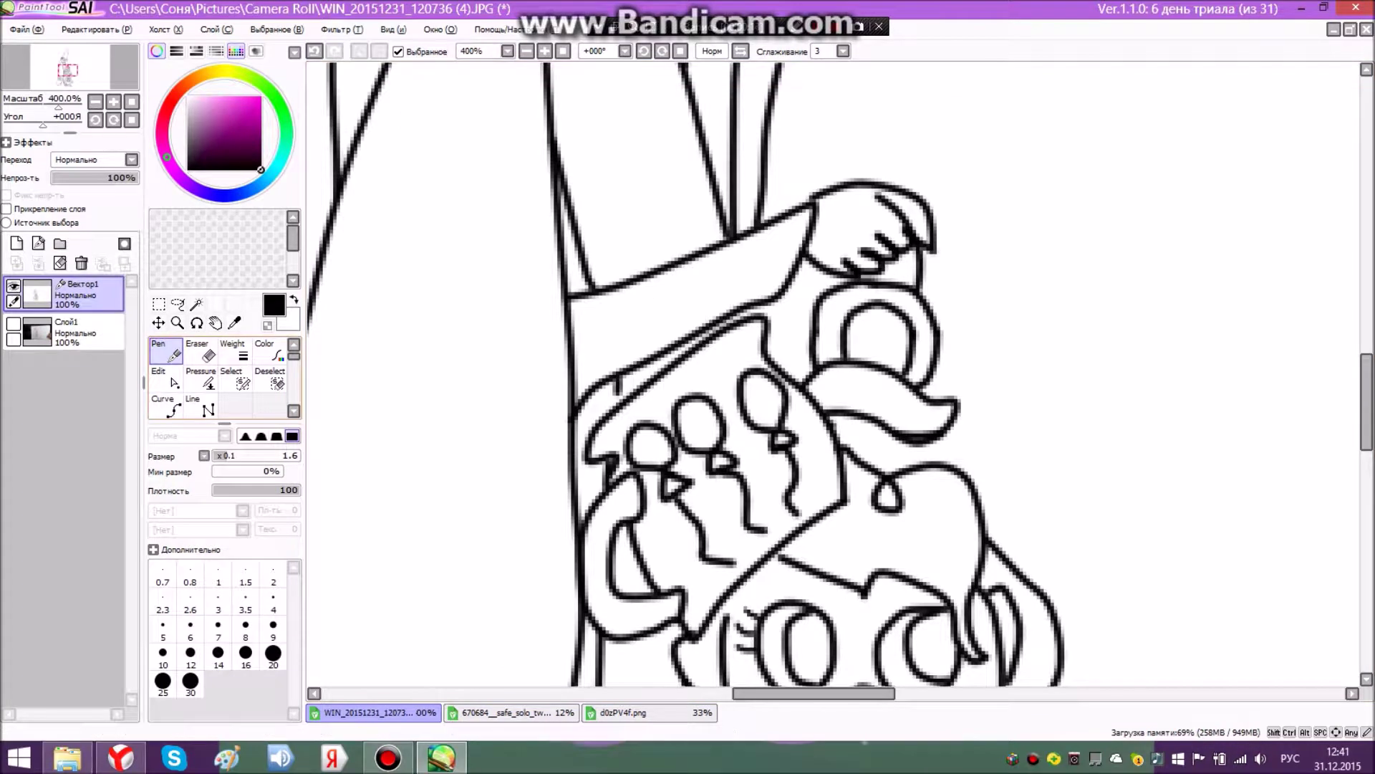
left_click(166, 378)
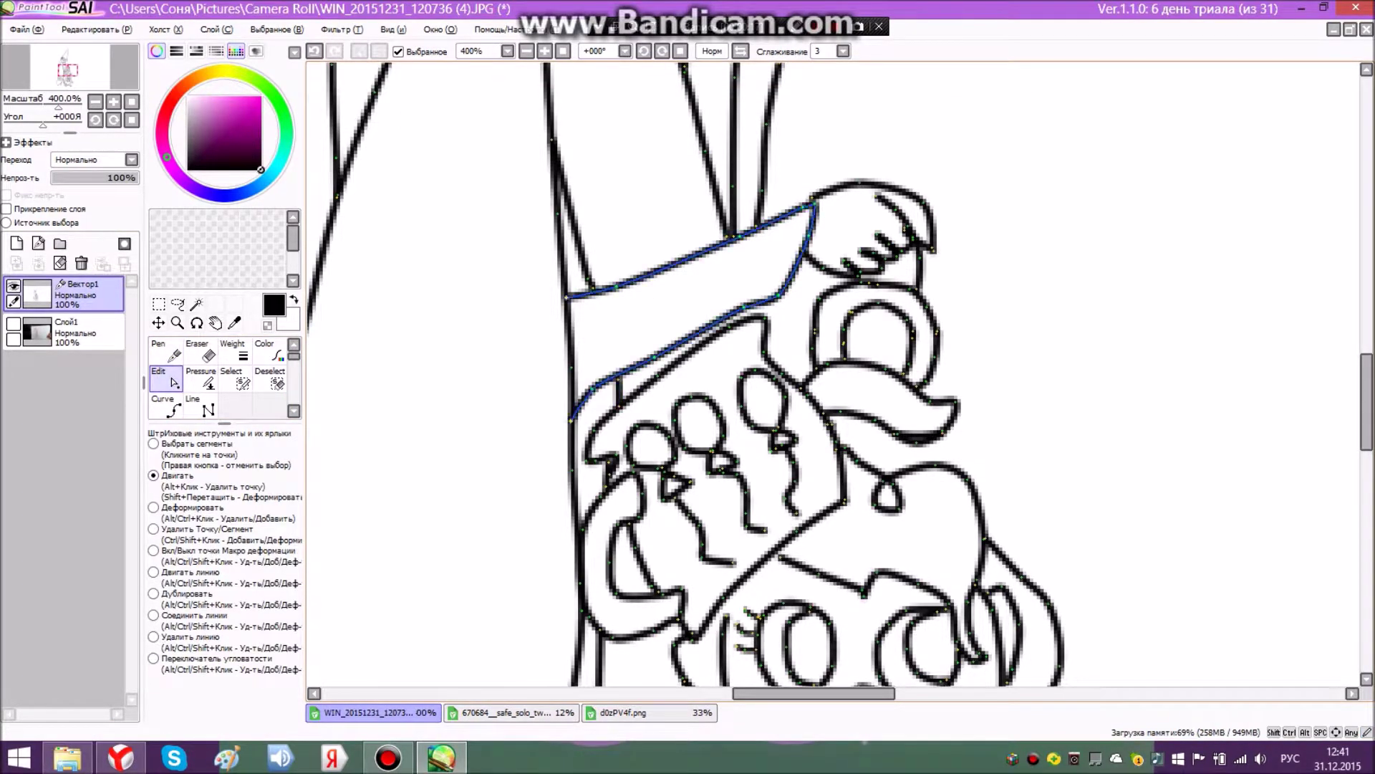
scroll(687, 258, "down", 4)
scroll(479, 612, "up", 2)
scroll(487, 638, "down", 2)
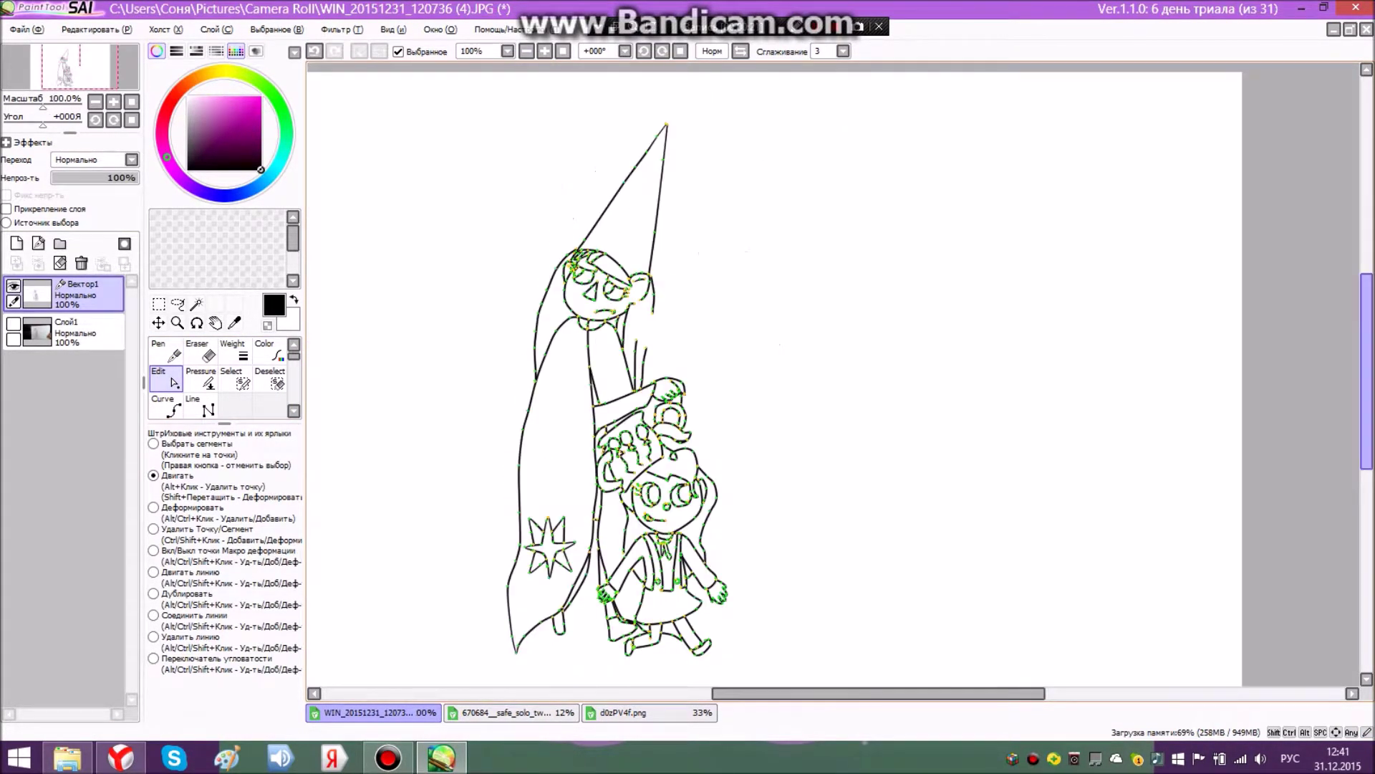
left_click_drag(1367, 372, 1367, 387)
left_click(166, 351)
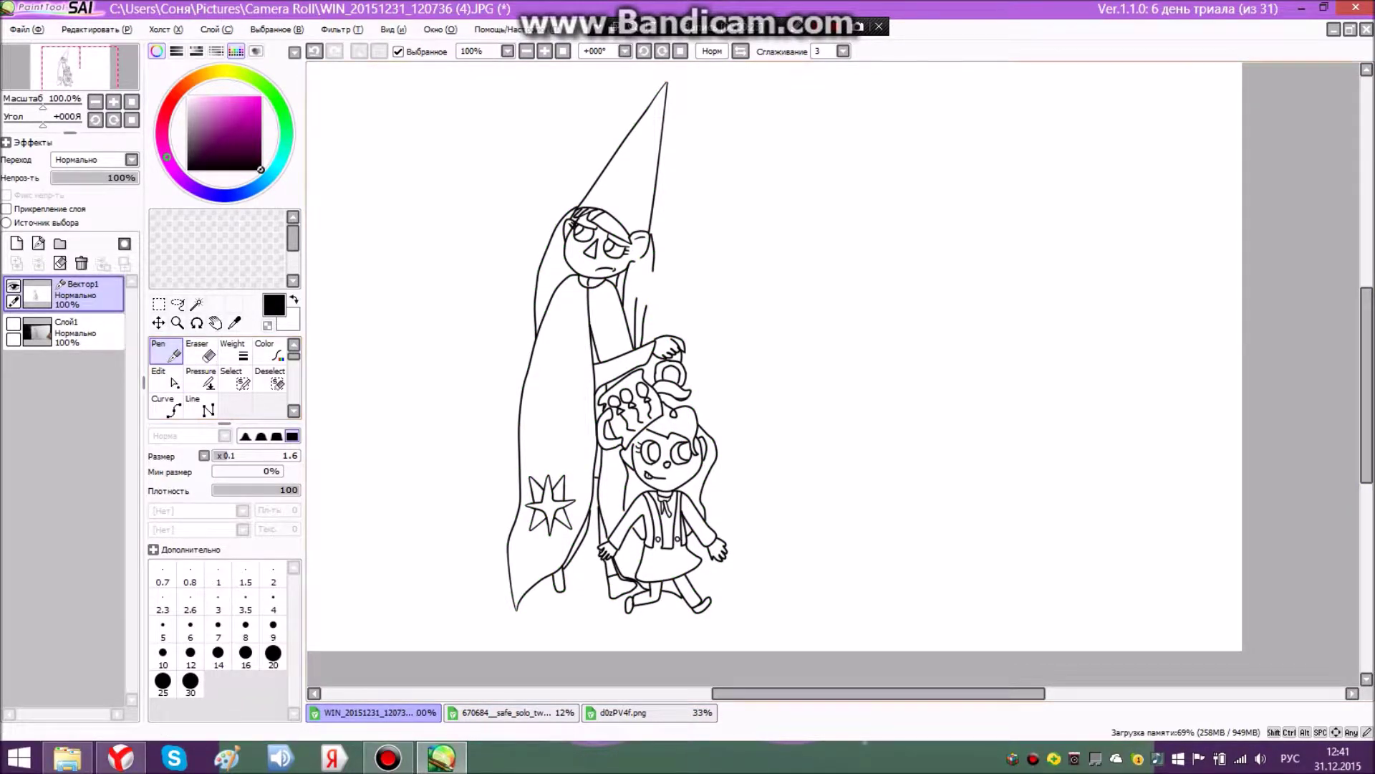
- Reshape the top of the girl's ear beside the cup handle into a rounded curve by moving its vector points
scroll(623, 455, "up", 5)
left_click(166, 378)
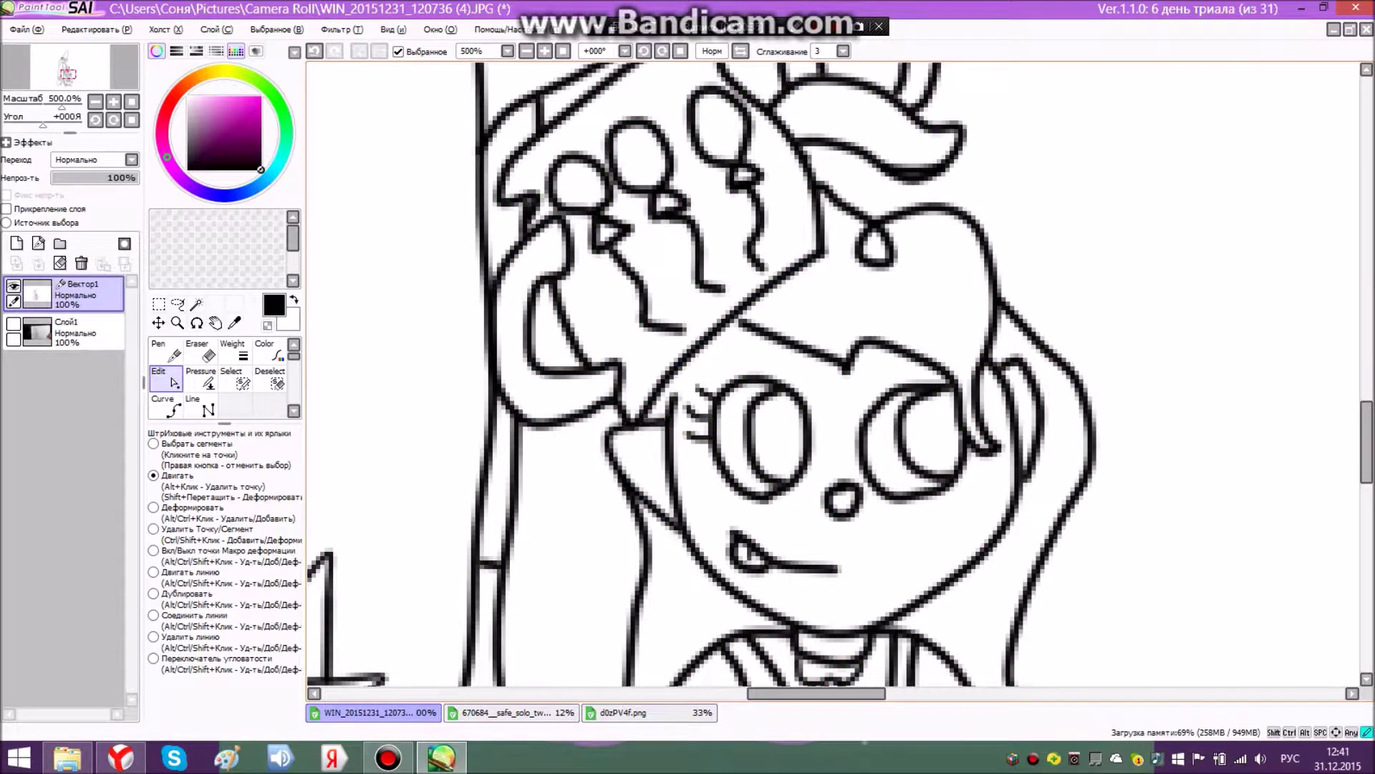
left_click_drag(633, 427, 637, 418)
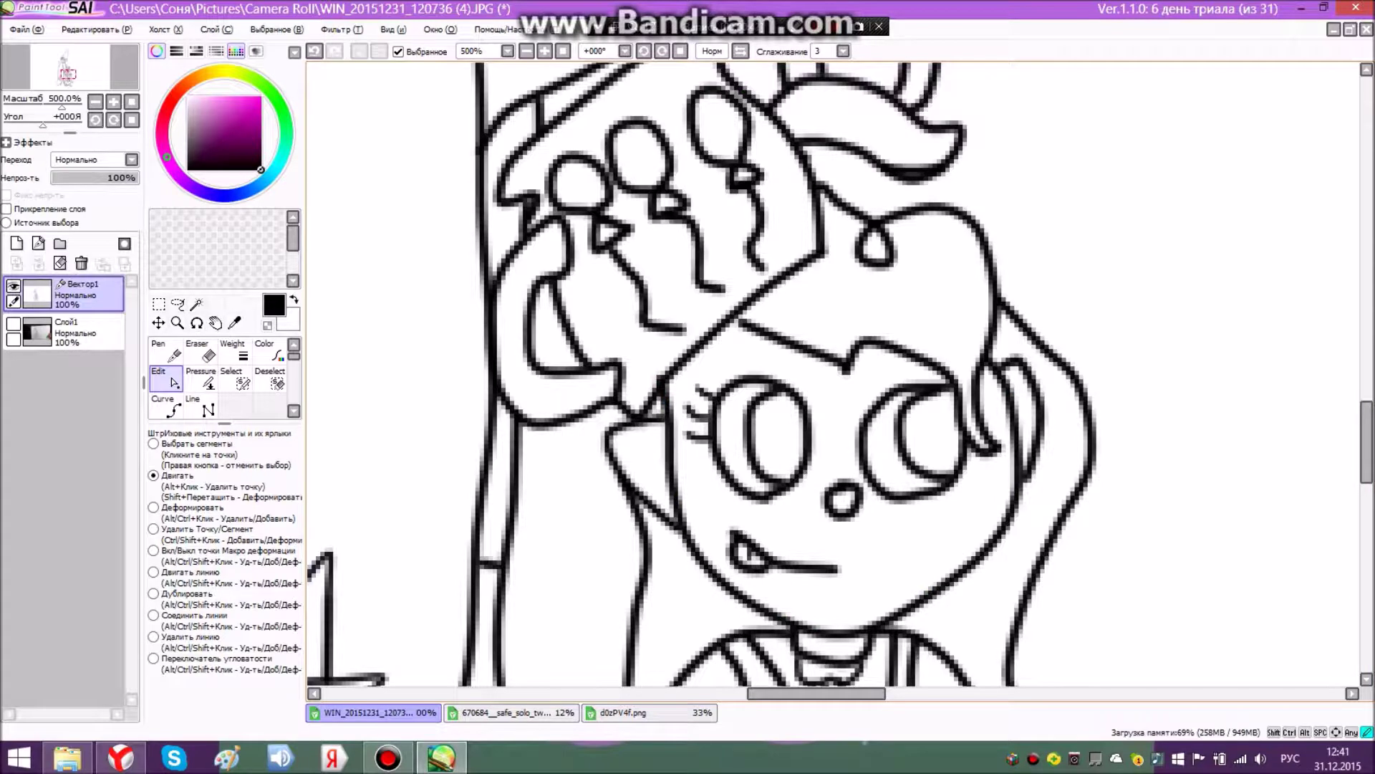
mouse_move(637, 417)
left_mouse_down()
mouse_move(637, 387)
mouse_move(617, 416)
left_mouse_up()
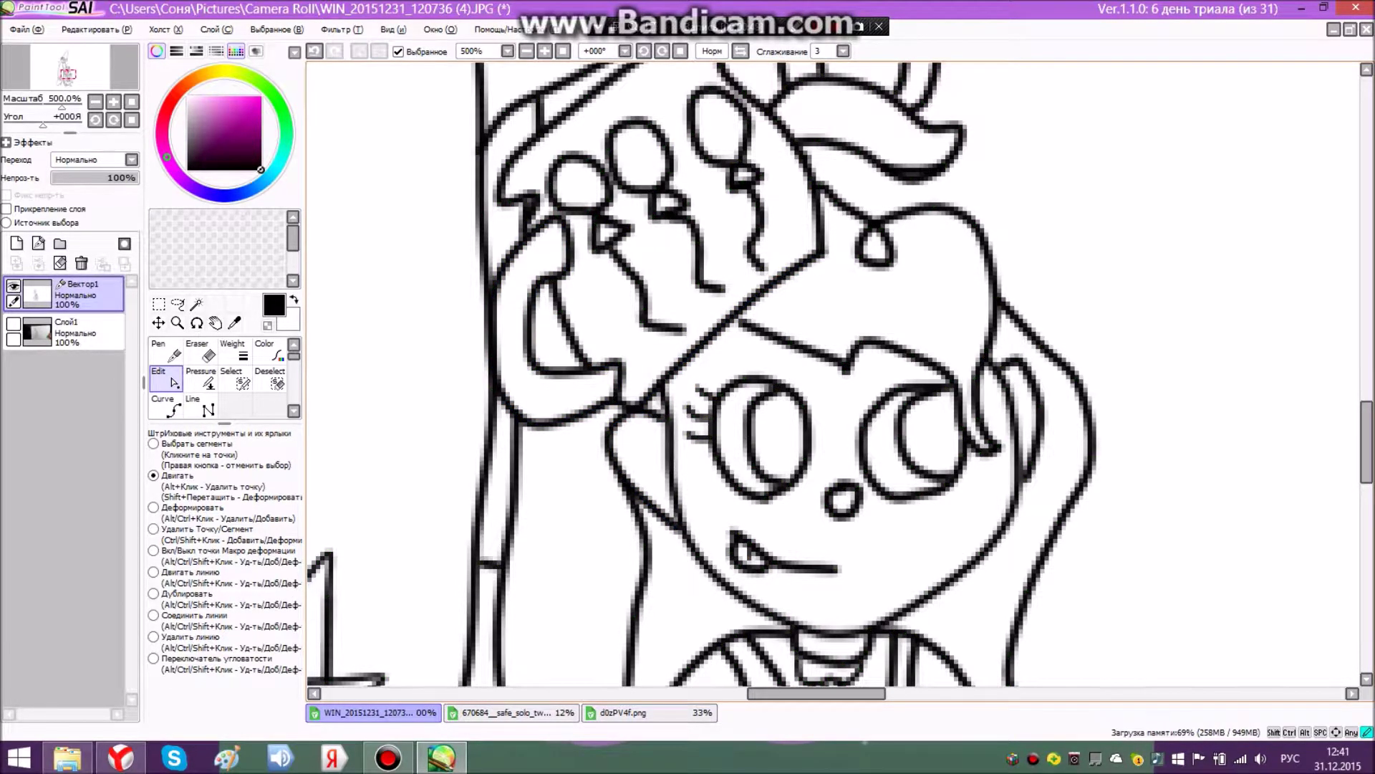
scroll(719, 423, "up", 4)
scroll(691, 451, "down", 9)
scroll(535, 554, "up", 1)
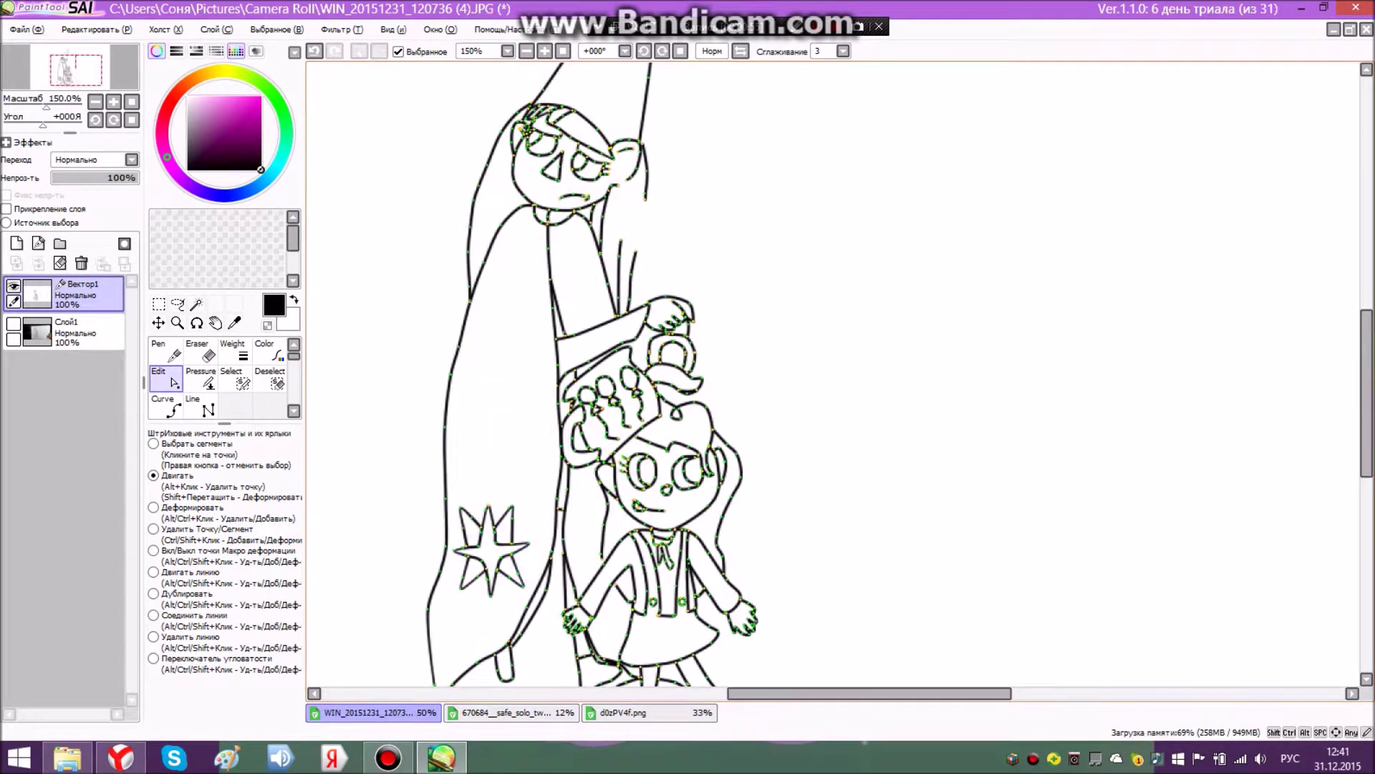
- Show the sketch layer again and trace the bird's head, breast, tail and back on the vector layer with the Curve tool
left_click(79, 333)
left_click(13, 324)
left_click(72, 294)
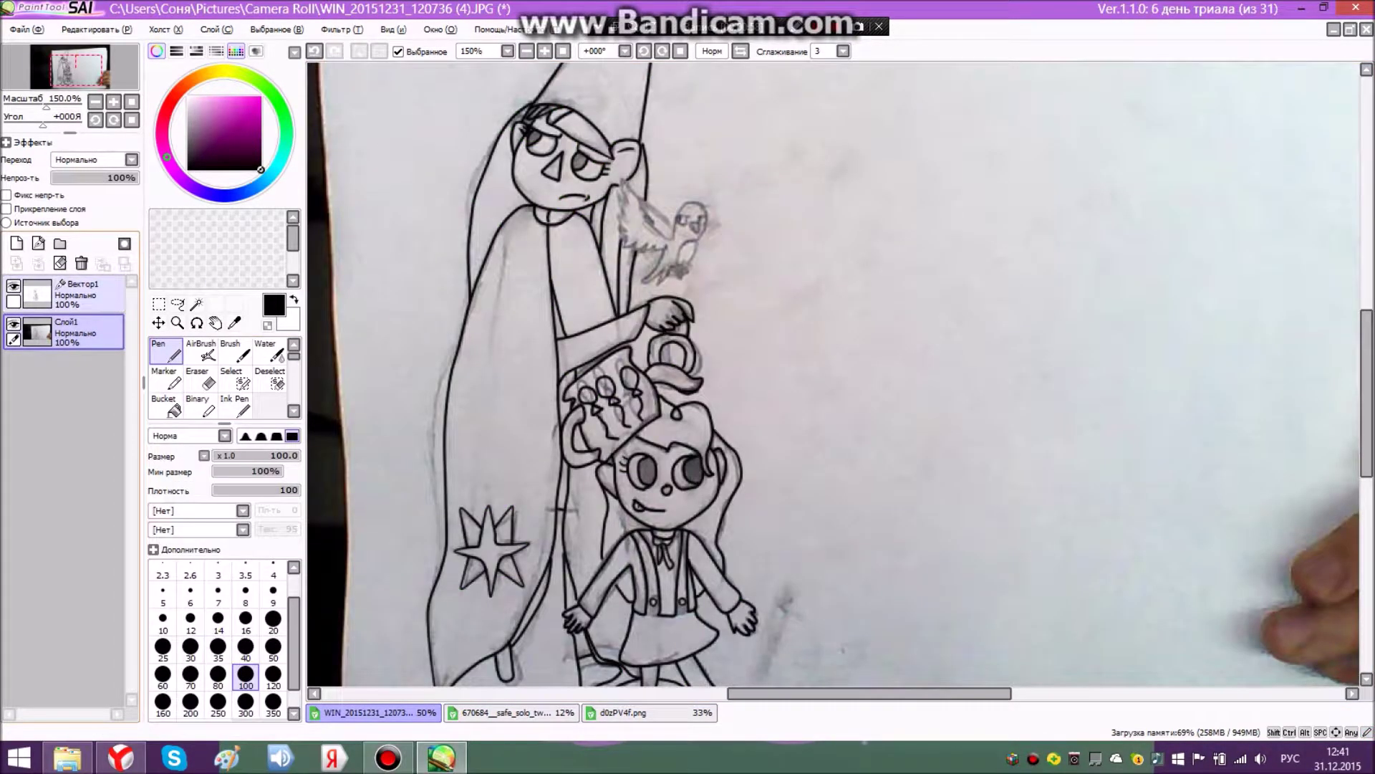
left_click(165, 376)
left_click(166, 407)
scroll(719, 164, "up", 3)
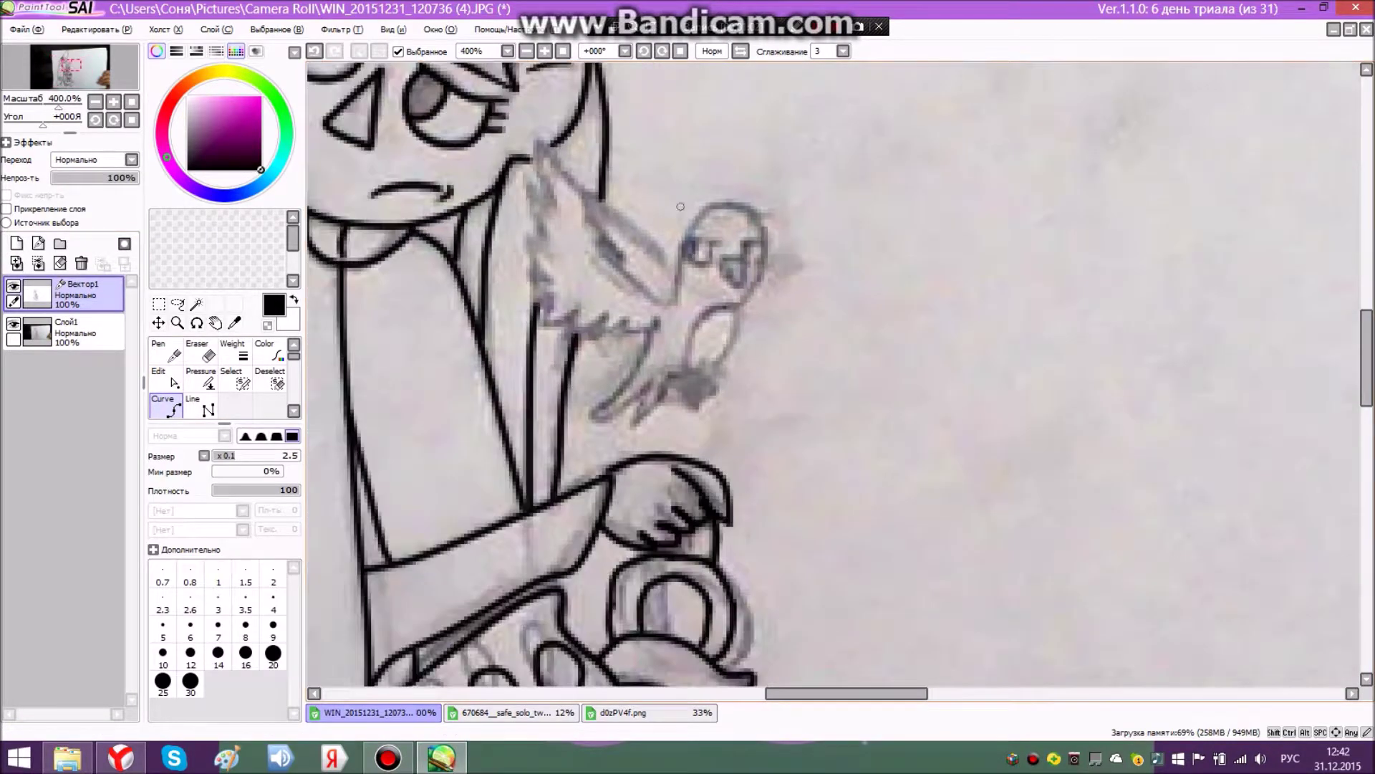
left_click(708, 216)
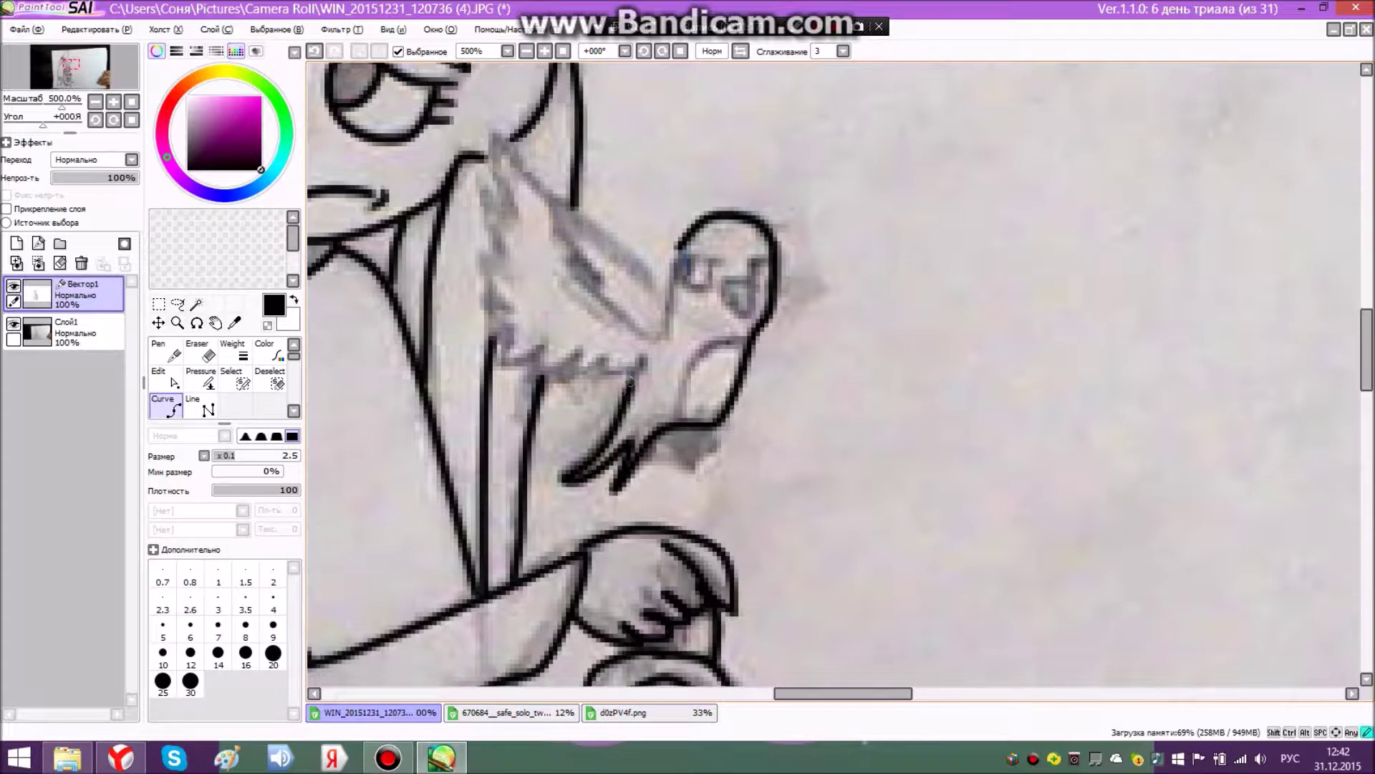
left_click(201, 351)
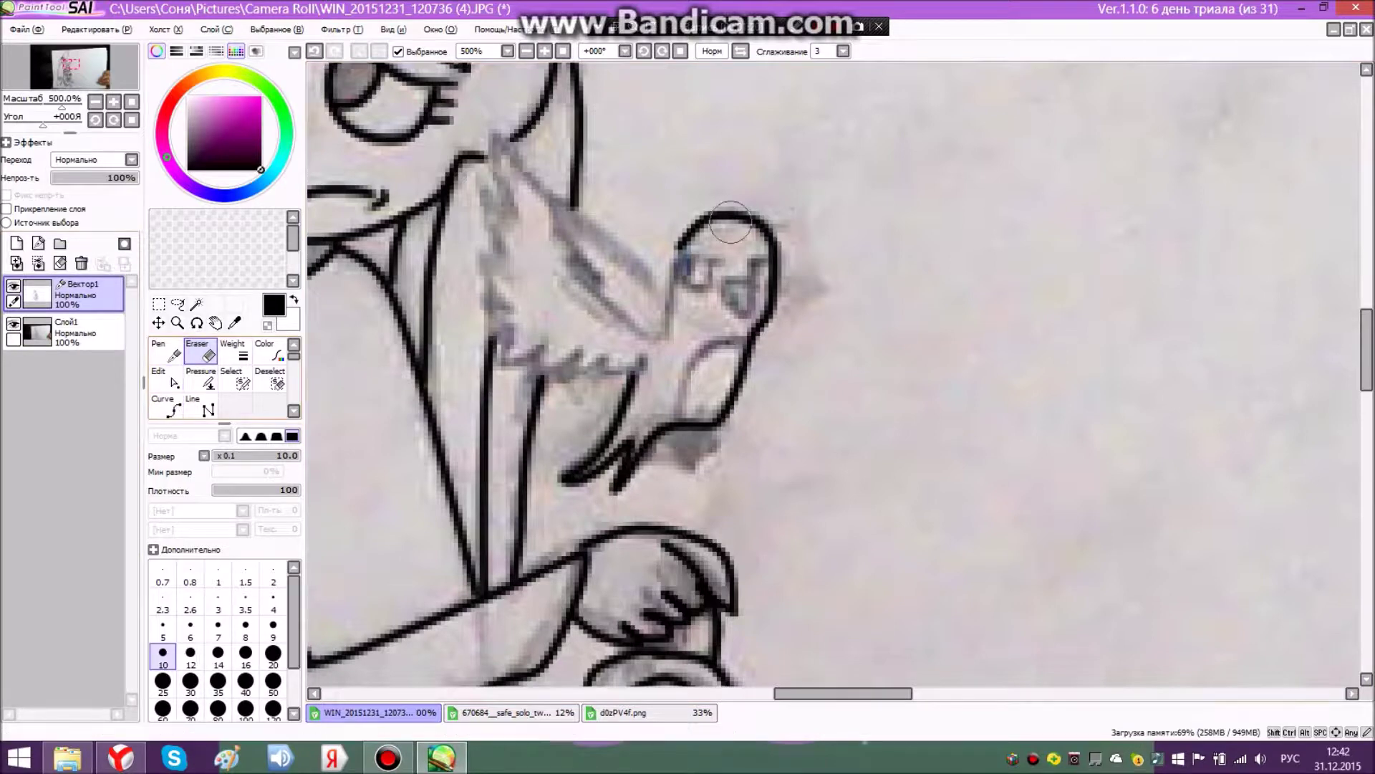
left_click(167, 407)
left_click(679, 245)
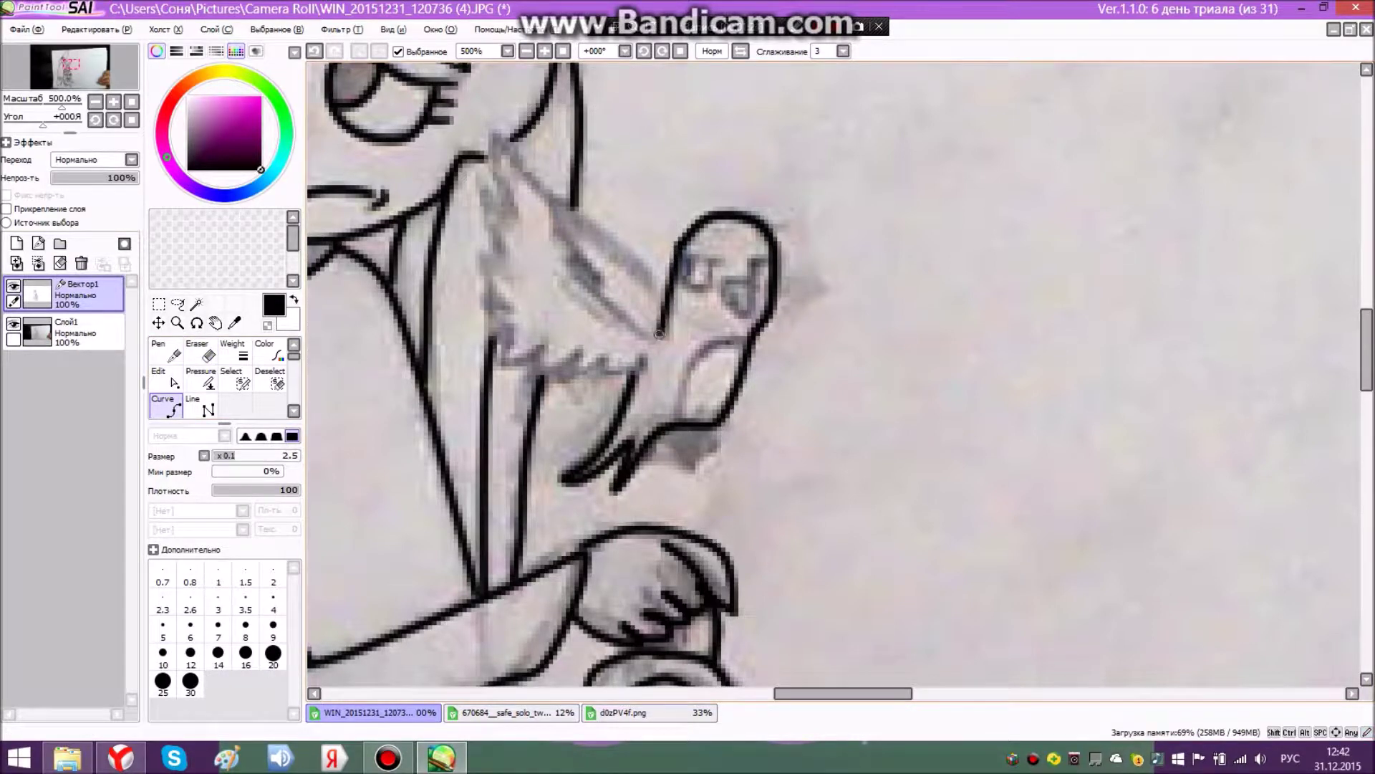
- Trace the jagged feathered edge of the bird's wing from its tip down to the tail
left_click(495, 139)
left_click(512, 200)
left_click(480, 180)
left_click(513, 277)
left_click(504, 362)
left_click(541, 339)
left_click(538, 363)
left_click(562, 356)
left_click(571, 372)
left_click(586, 350)
left_click(596, 370)
left_click(616, 370)
left_click(637, 369)
- Trace the upper edge of the bird's wing and the feather line inside it
left_click(200, 350)
left_click(167, 404)
left_click(663, 304)
left_click(508, 146)
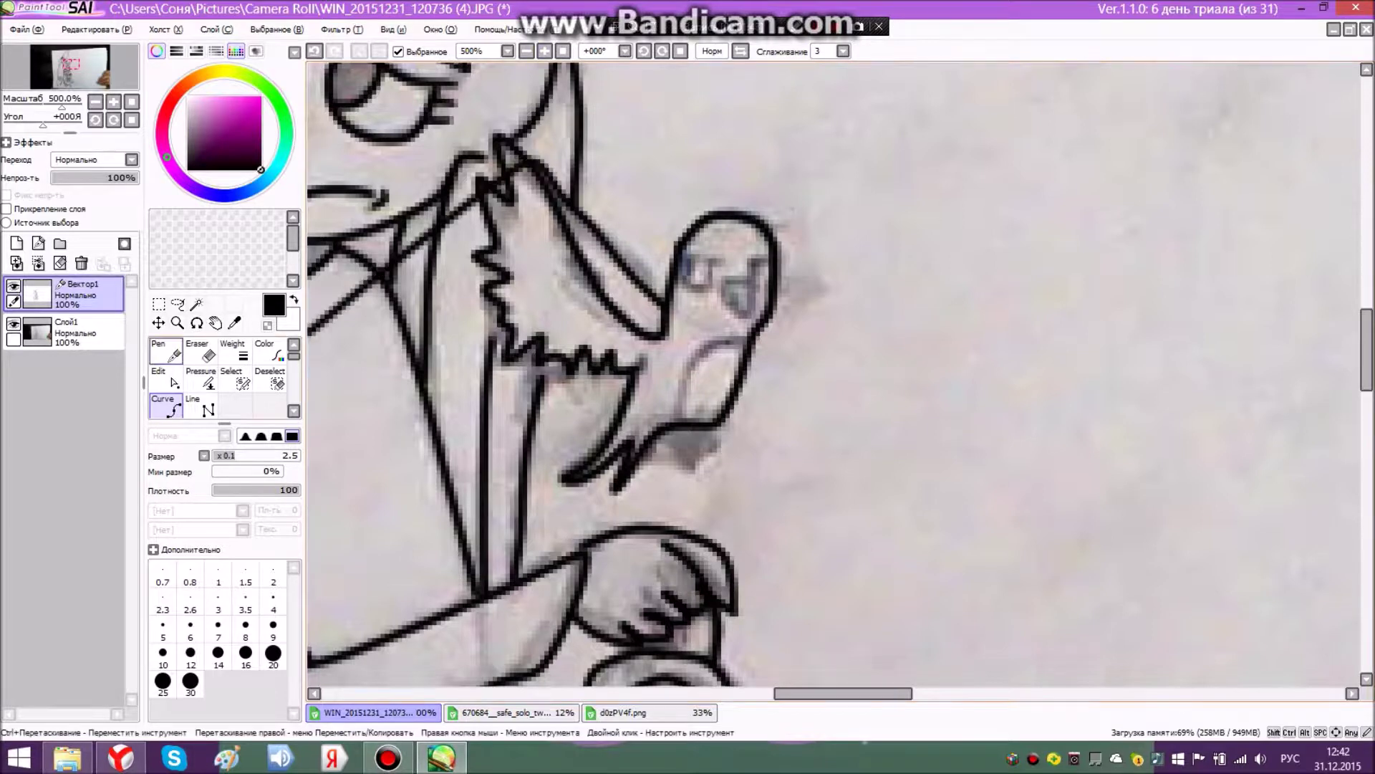
left_click(550, 282)
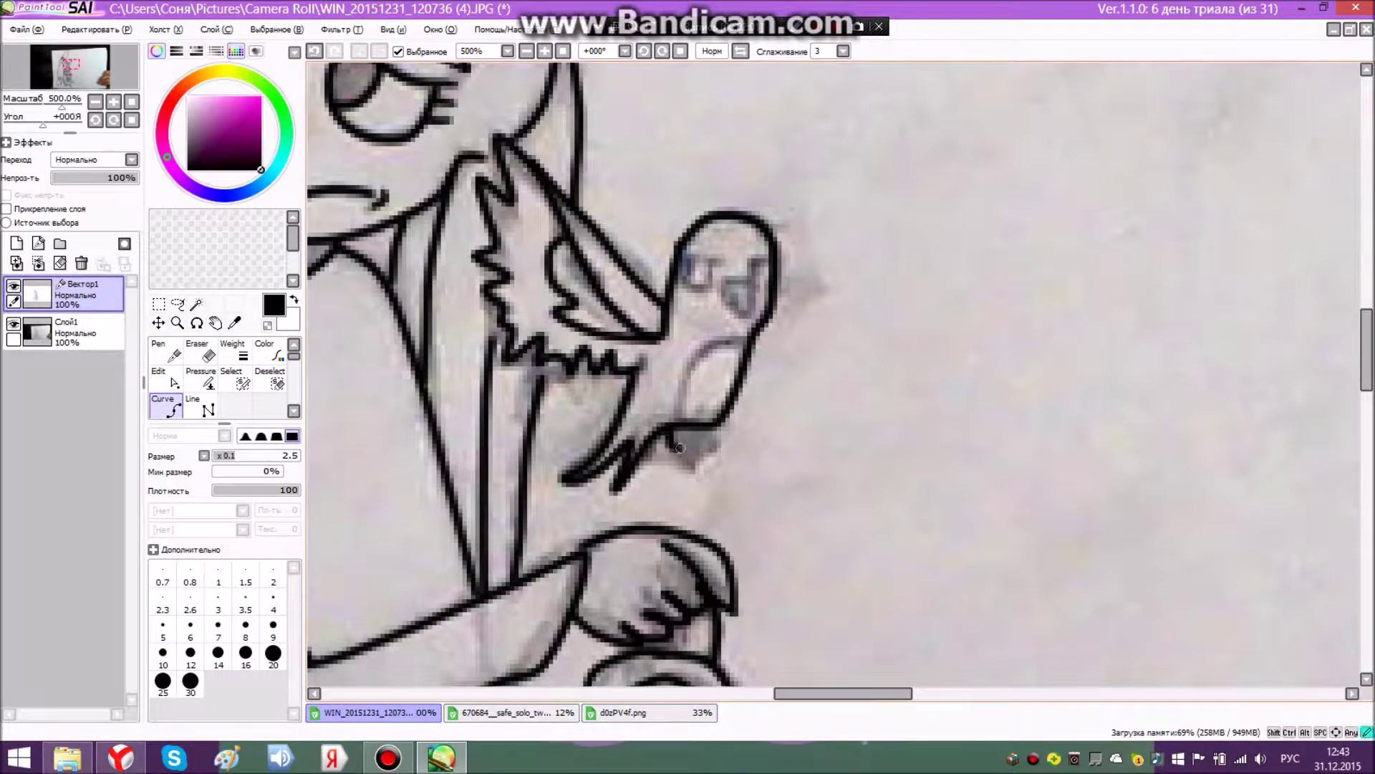
- Trace the bird's clawed feet beneath its body with short curves
left_click(708, 451)
left_click(201, 351)
left_click(166, 406)
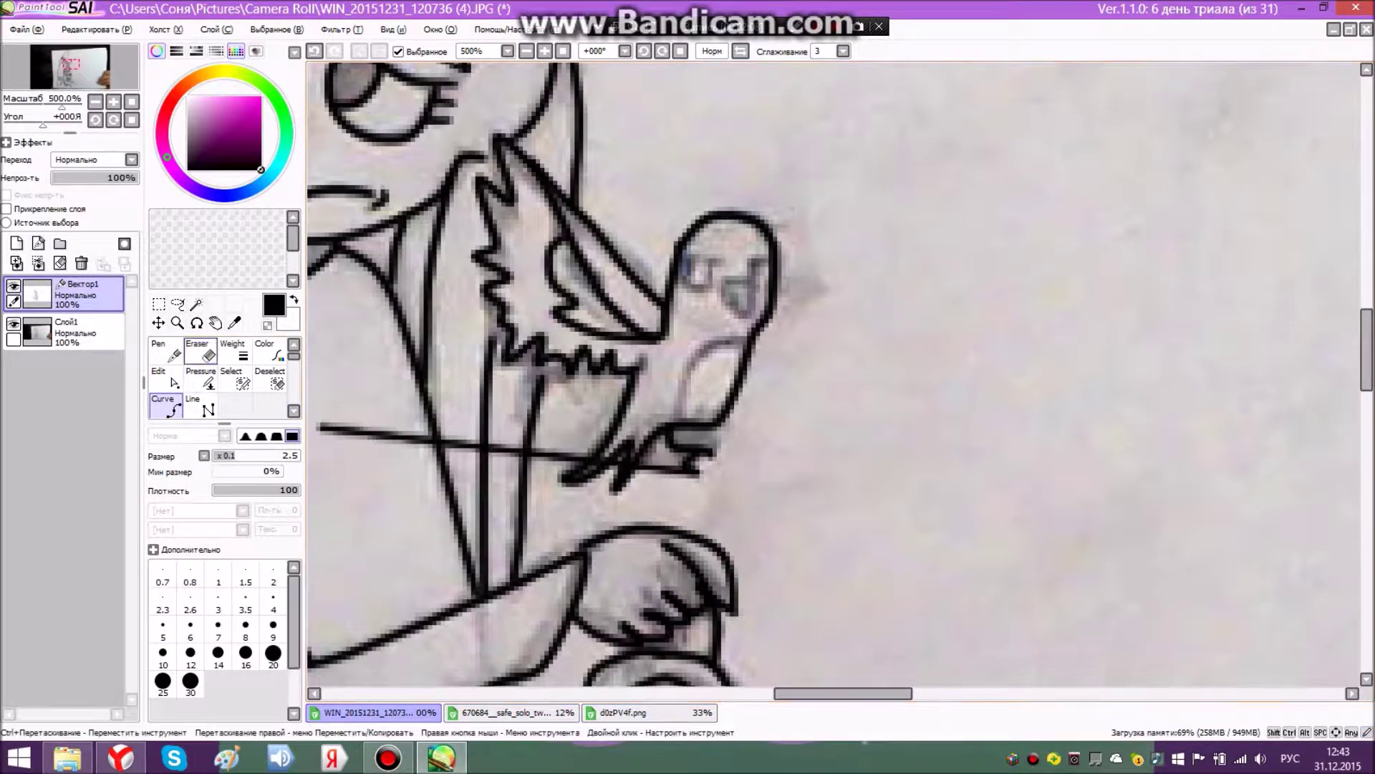
left_click(652, 435)
left_click(202, 350)
left_click(166, 406)
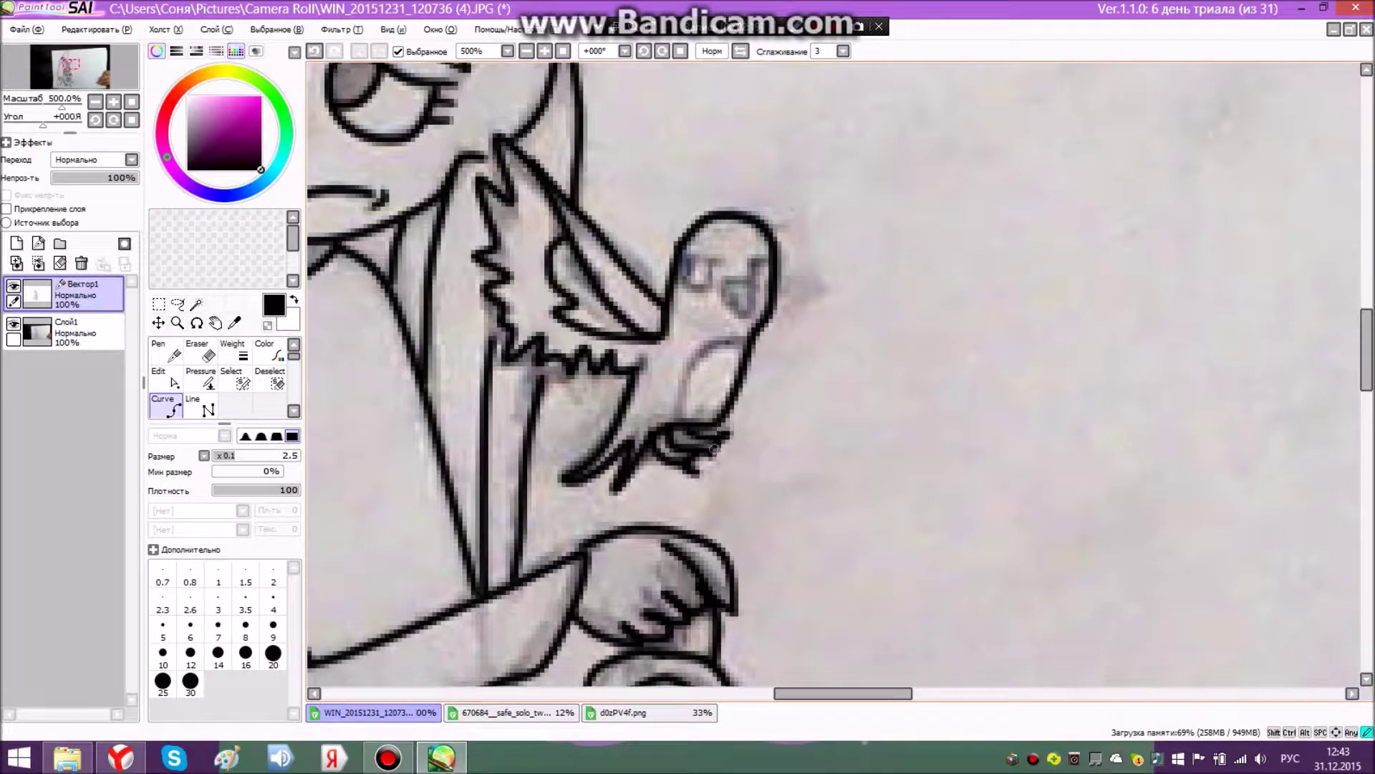
key("e")
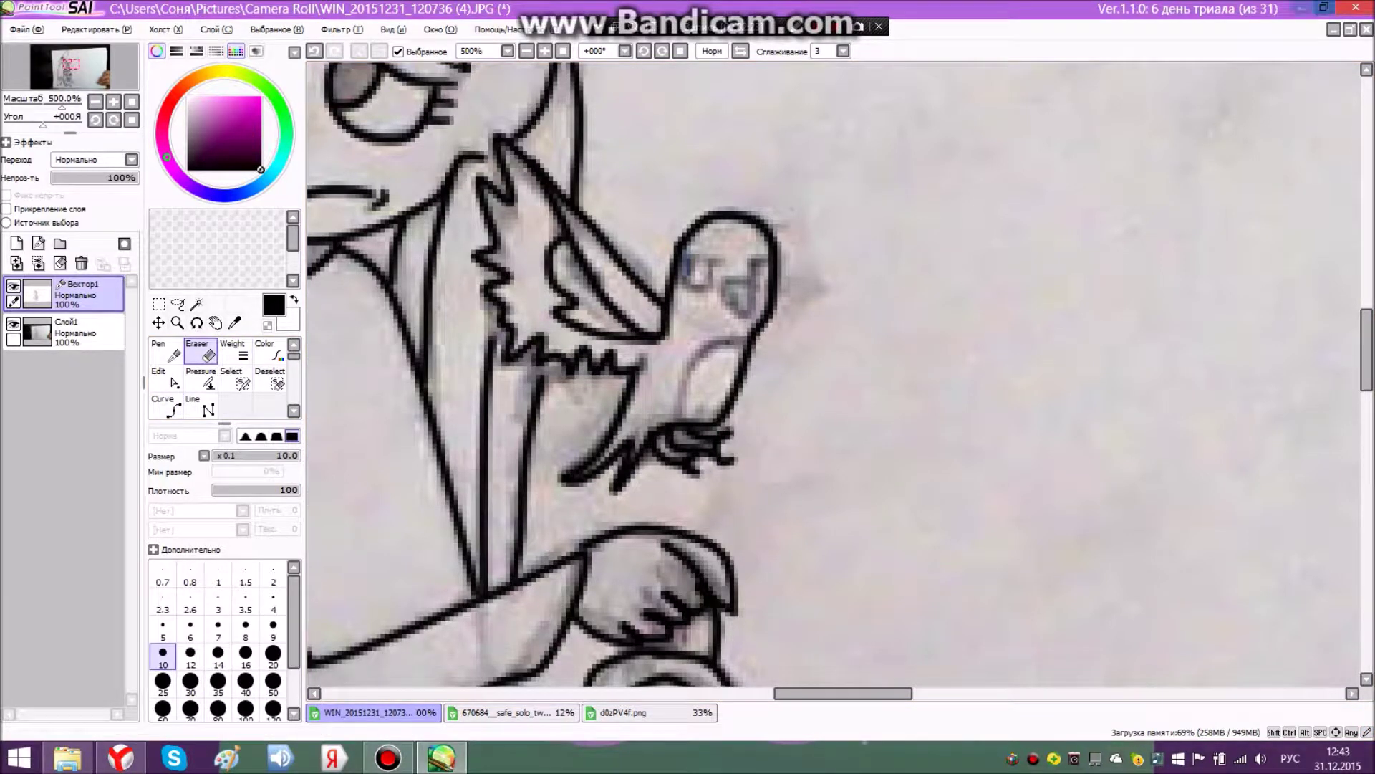
left_click(166, 406)
- Trace the rounded patch on the bird's belly down to its feet
left_click(745, 342)
left_click(695, 361)
left_click(679, 423)
- Draw the bird's pointed beak and two flat-topped square eyes with pupils using the vector Pen
scroll(720, 299, "up", 5)
left_click(202, 350)
left_click(165, 351)
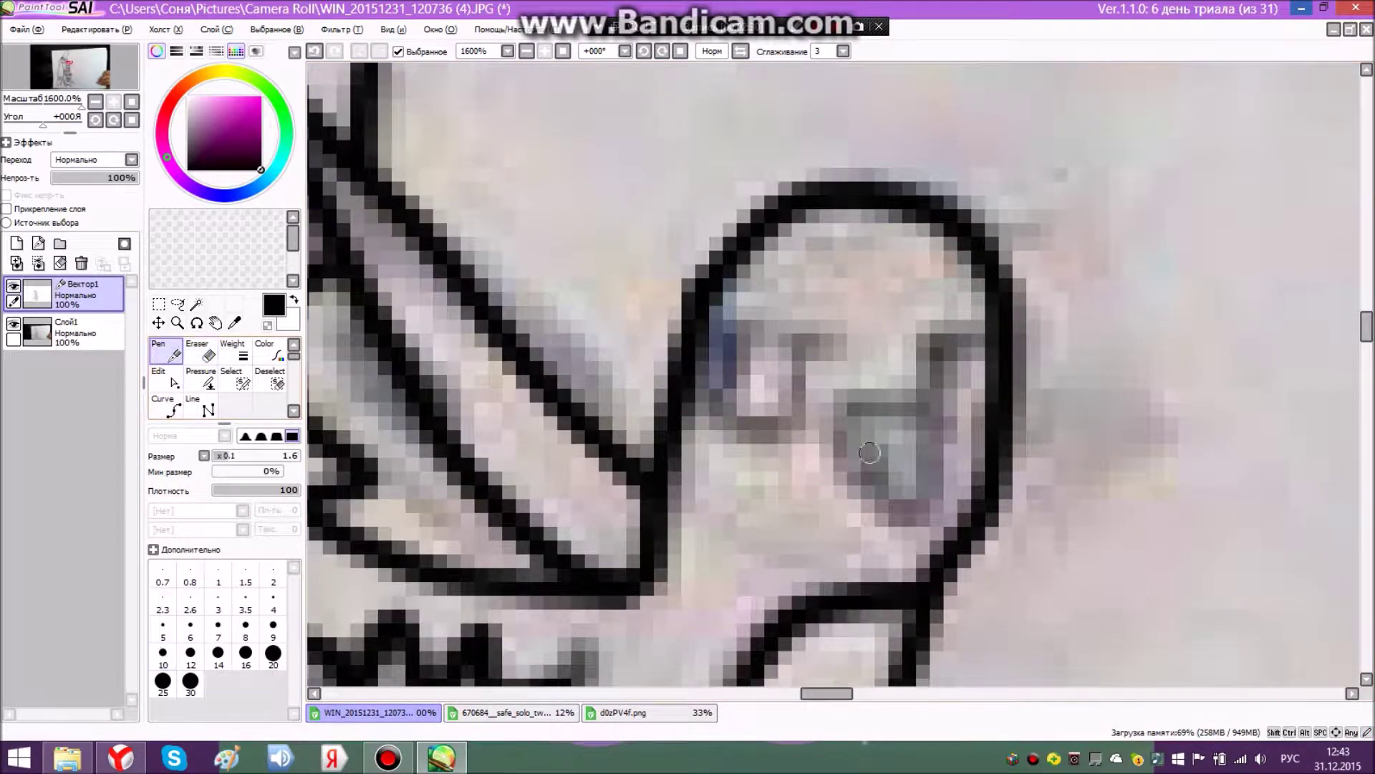
mouse_move(875, 406)
left_mouse_down()
mouse_move(846, 432)
mouse_move(856, 483)
mouse_move(909, 526)
mouse_move(920, 452)
mouse_move(887, 408)
mouse_move(868, 420)
mouse_move(901, 508)
left_mouse_up()
left_click_drag(922, 345, 998, 330)
left_click_drag(838, 333, 697, 332)
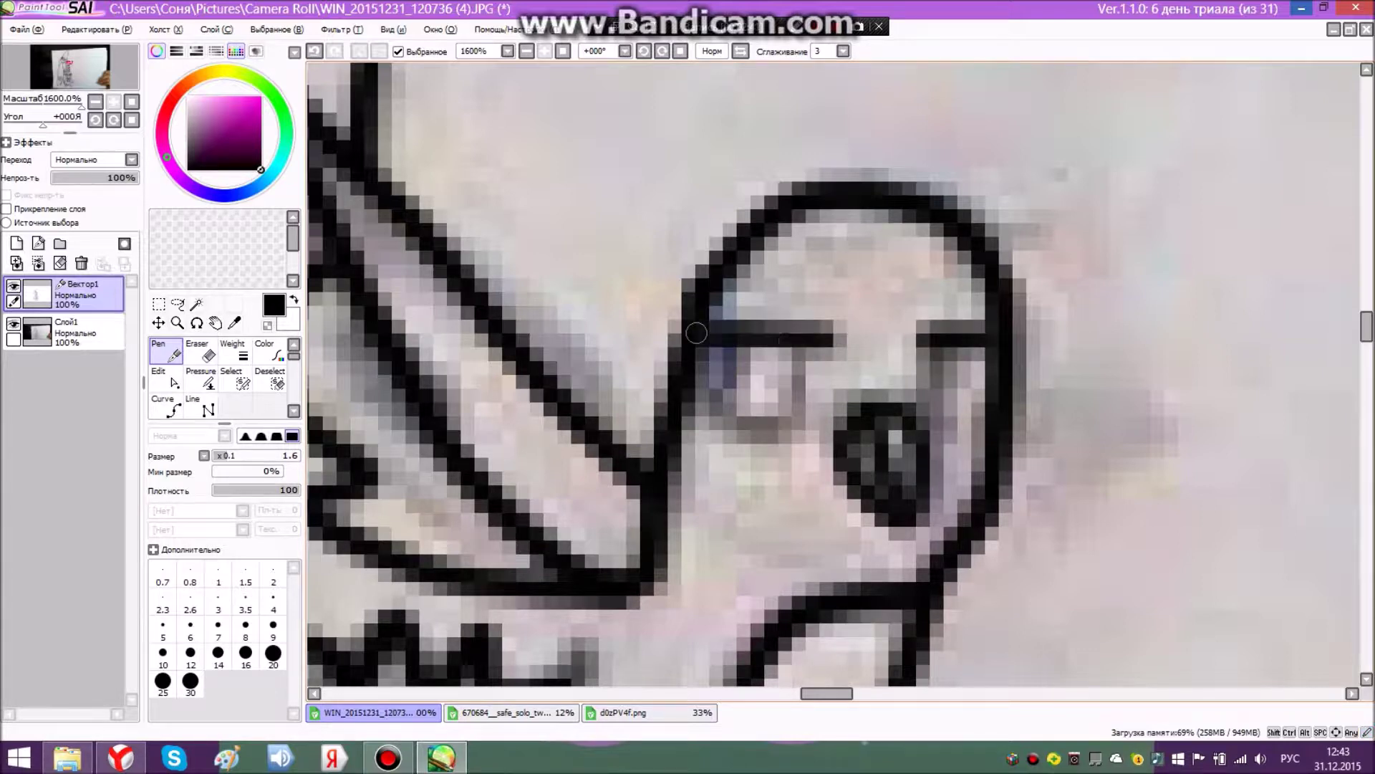
mouse_move(814, 336)
left_mouse_down()
mouse_move(798, 436)
mouse_move(707, 427)
mouse_move(694, 394)
left_mouse_up()
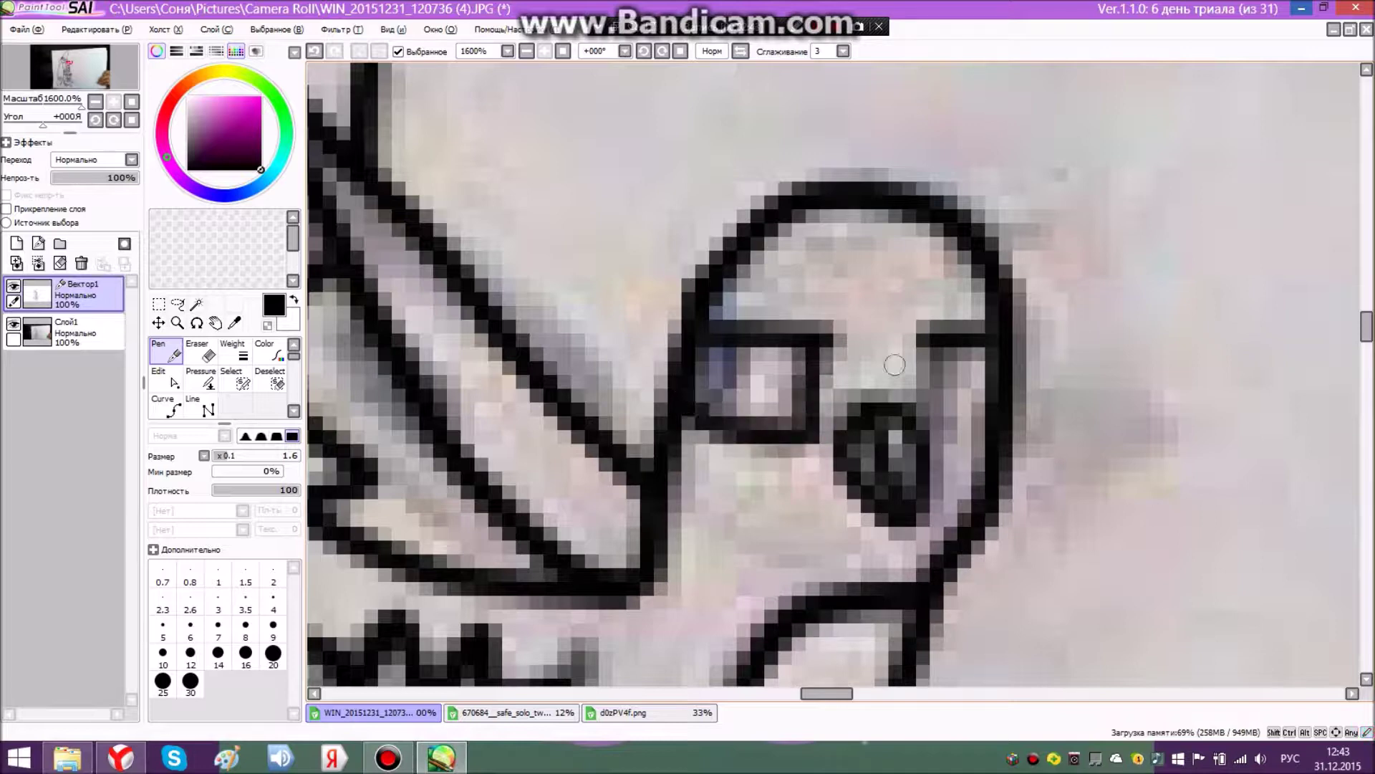
mouse_move(940, 343)
left_mouse_down()
mouse_move(940, 389)
mouse_move(988, 417)
left_mouse_up()
left_click_drag(747, 343, 722, 417)
left_click_drag(967, 338, 970, 414)
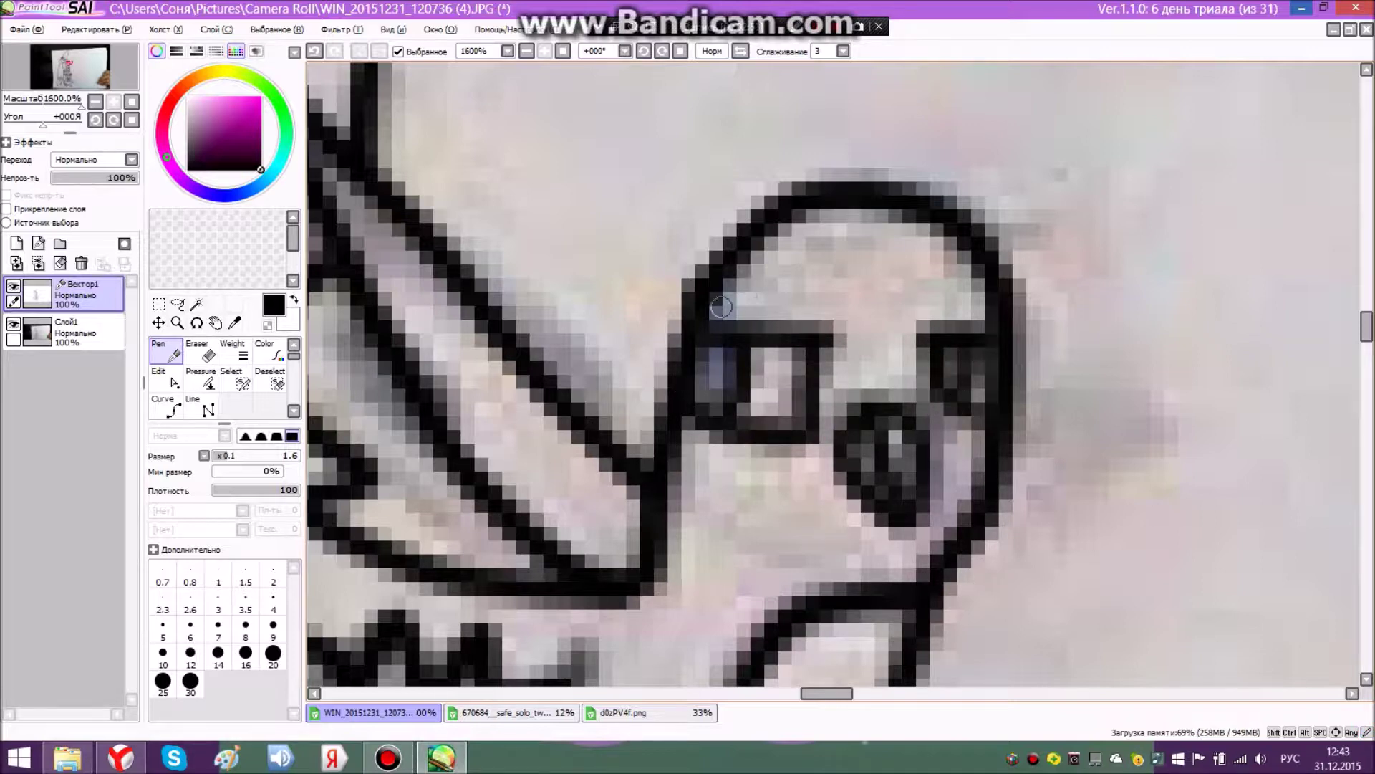
- Hide the sketch layer and review the complete line art, including the newly traced bird
scroll(473, 430, "down", 8)
scroll(472, 573, "up", 1)
mouse_move(859, 694)
left_mouse_down()
mouse_move(643, 693)
mouse_move(787, 694)
left_mouse_up()
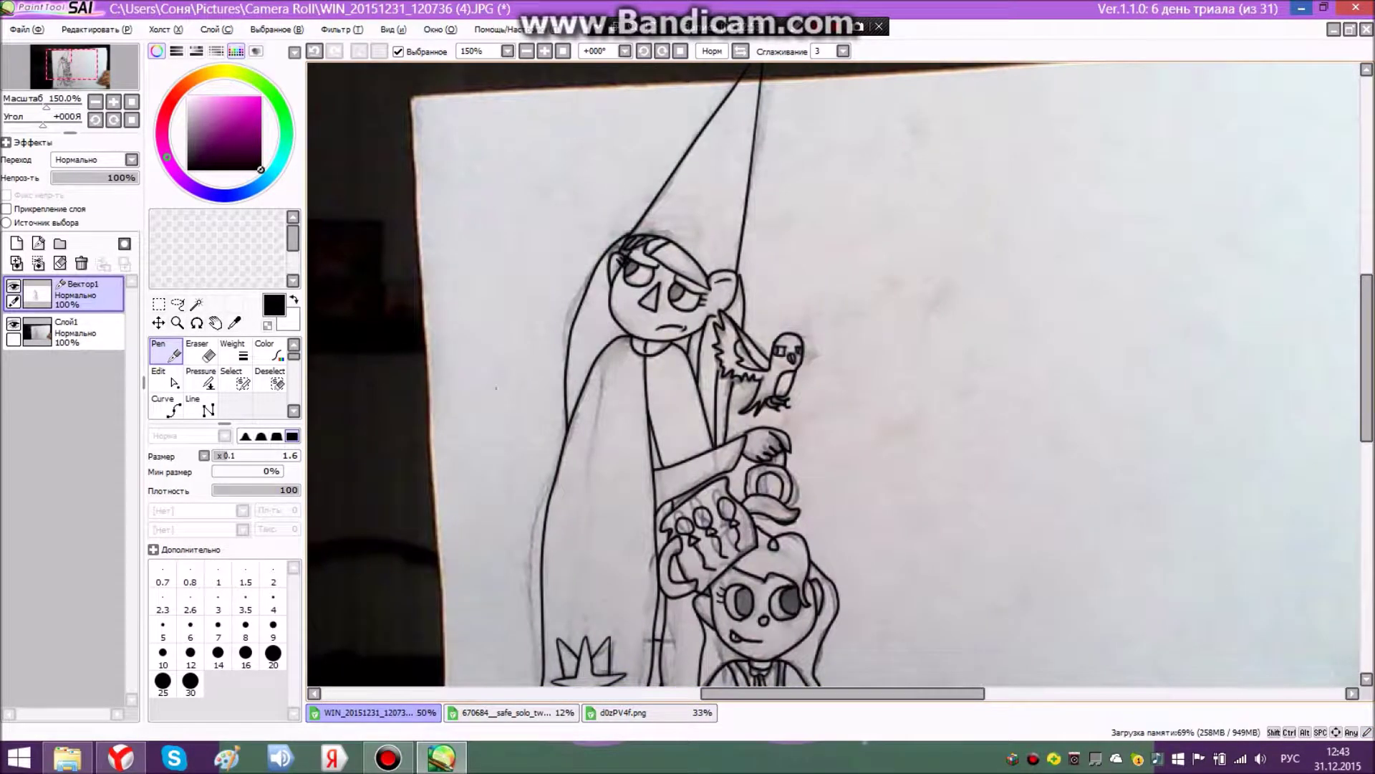
left_click(166, 407)
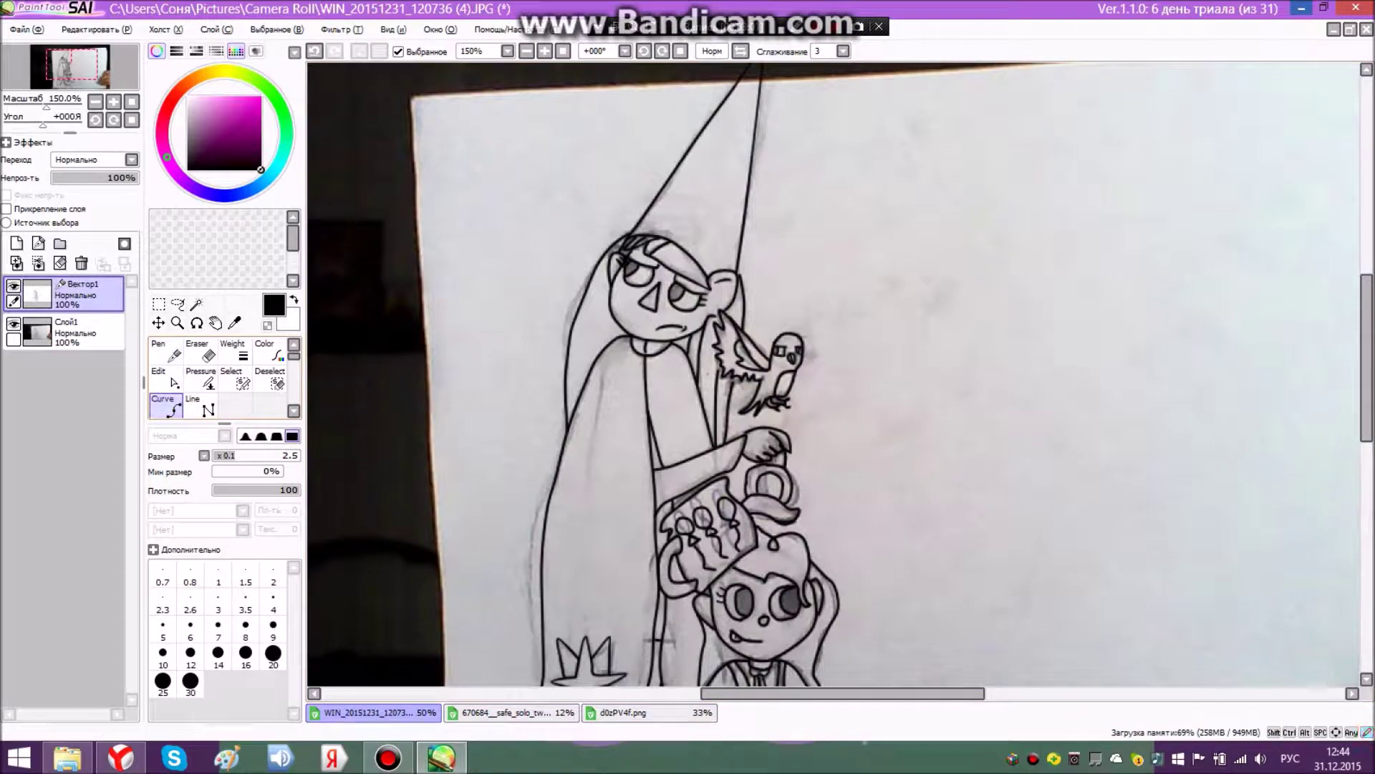
left_click(166, 378)
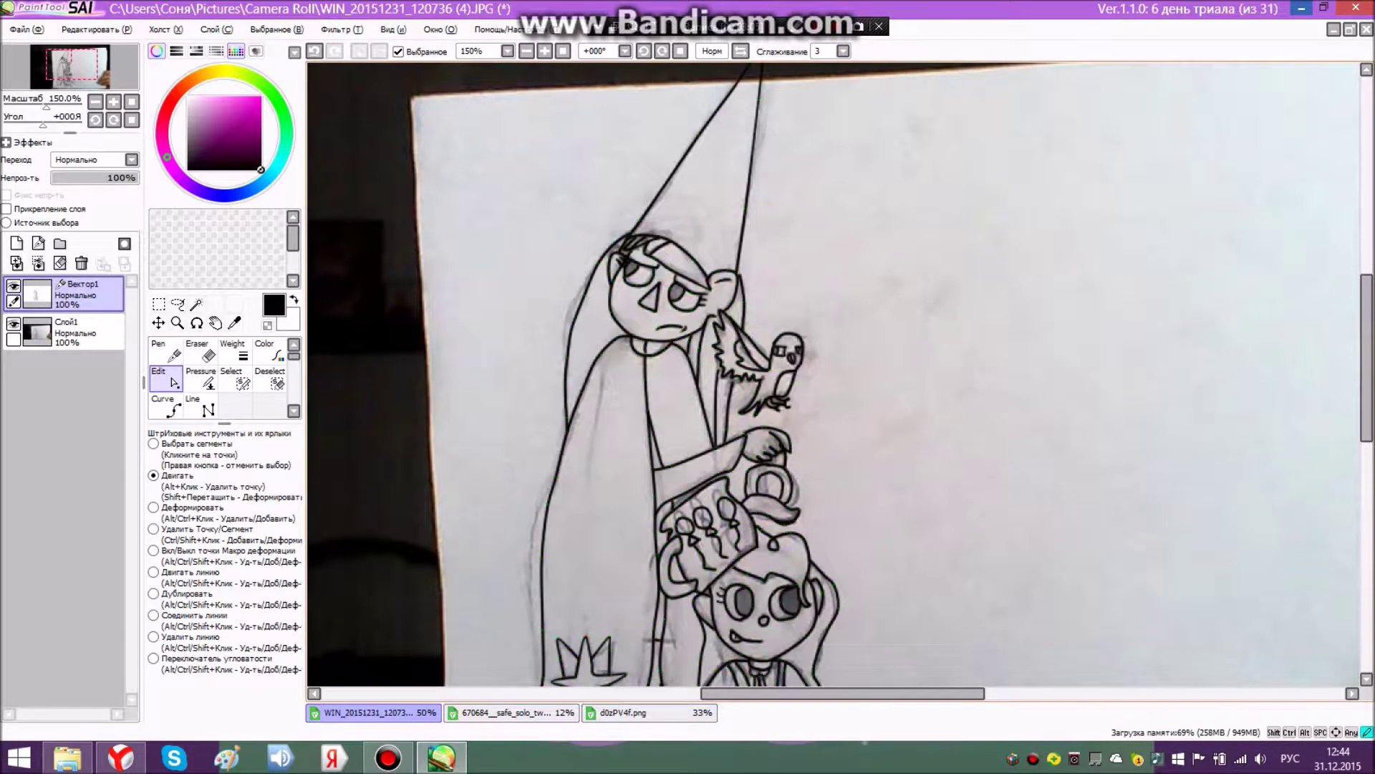
scroll(568, 521, "down", 3)
scroll(532, 596, "up", 2)
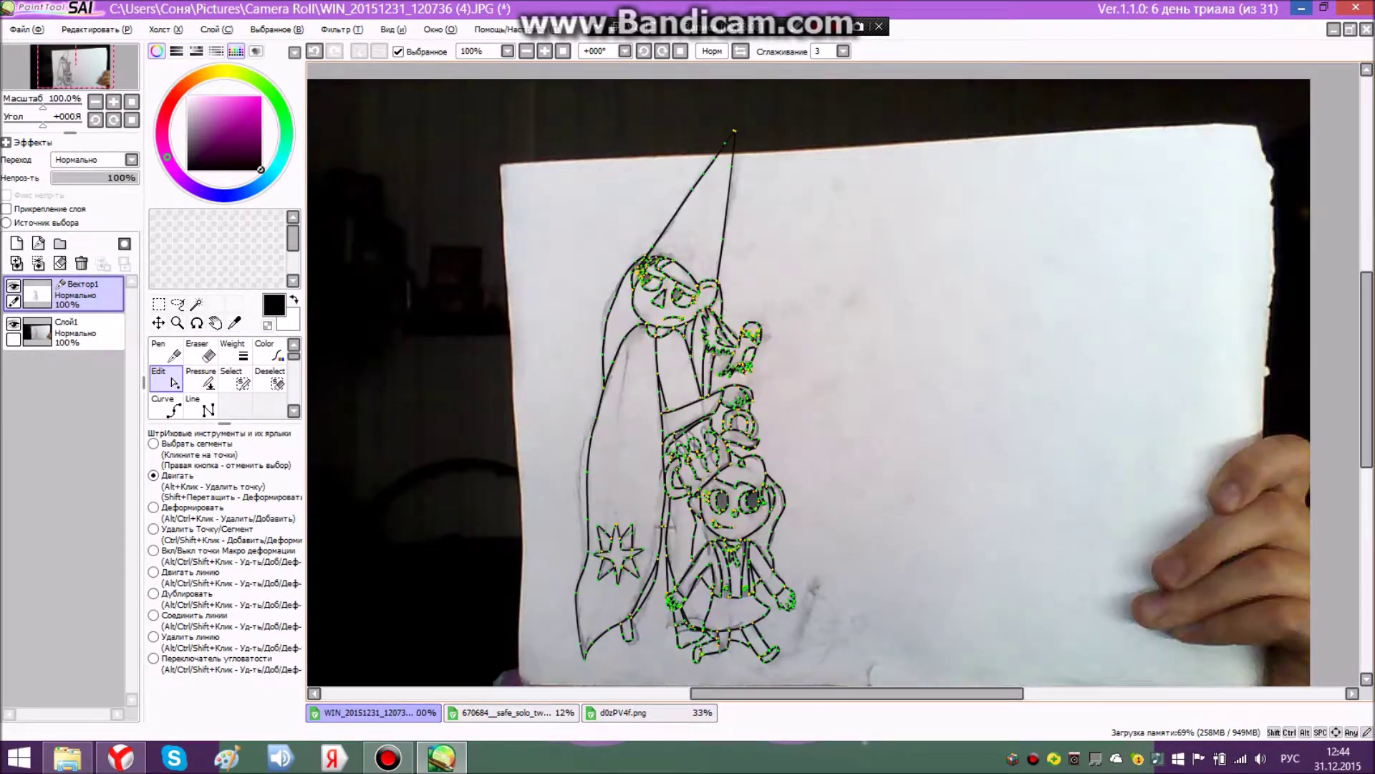
left_click(14, 325)
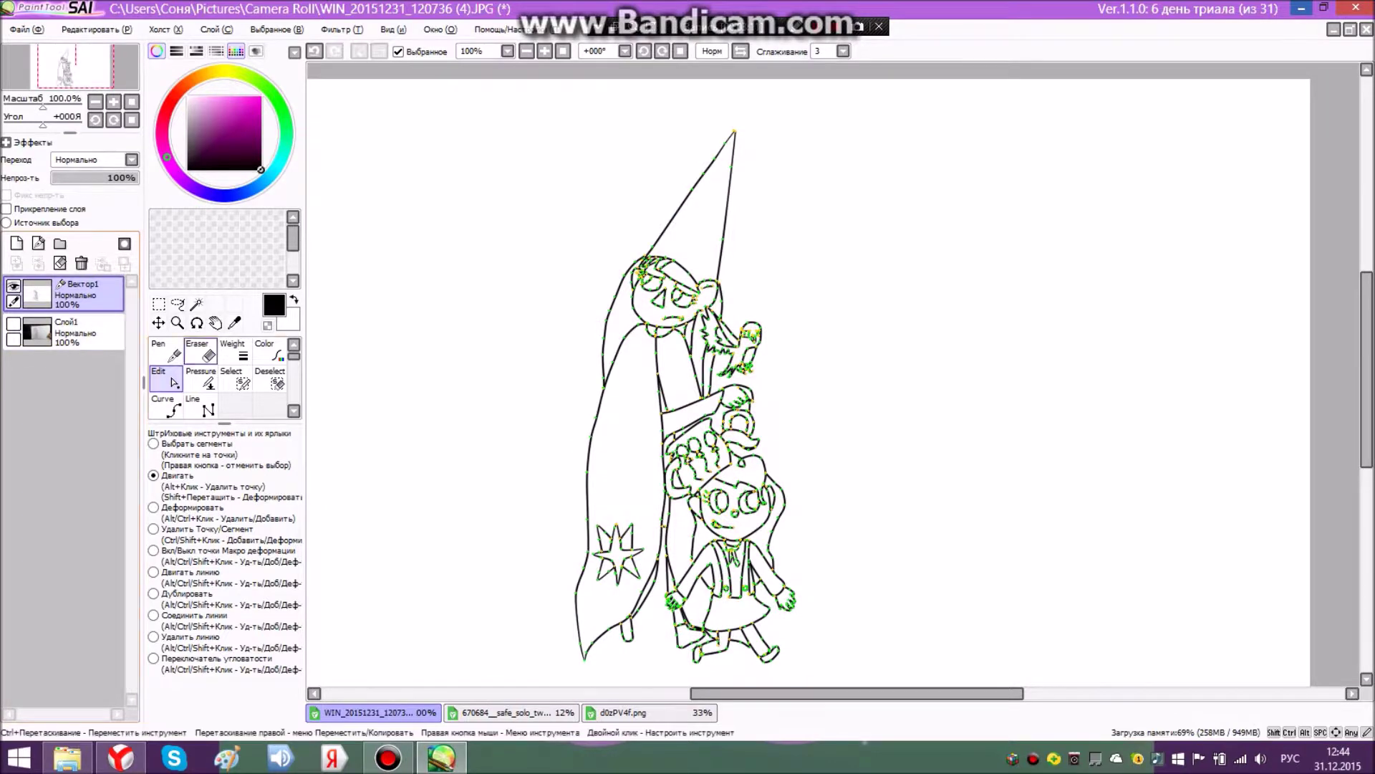
left_click(201, 351)
scroll(506, 476, "down", 2)
scroll(473, 587, "up", 2)
scroll(448, 556, "down", 2)
scroll(437, 437, "up", 2)
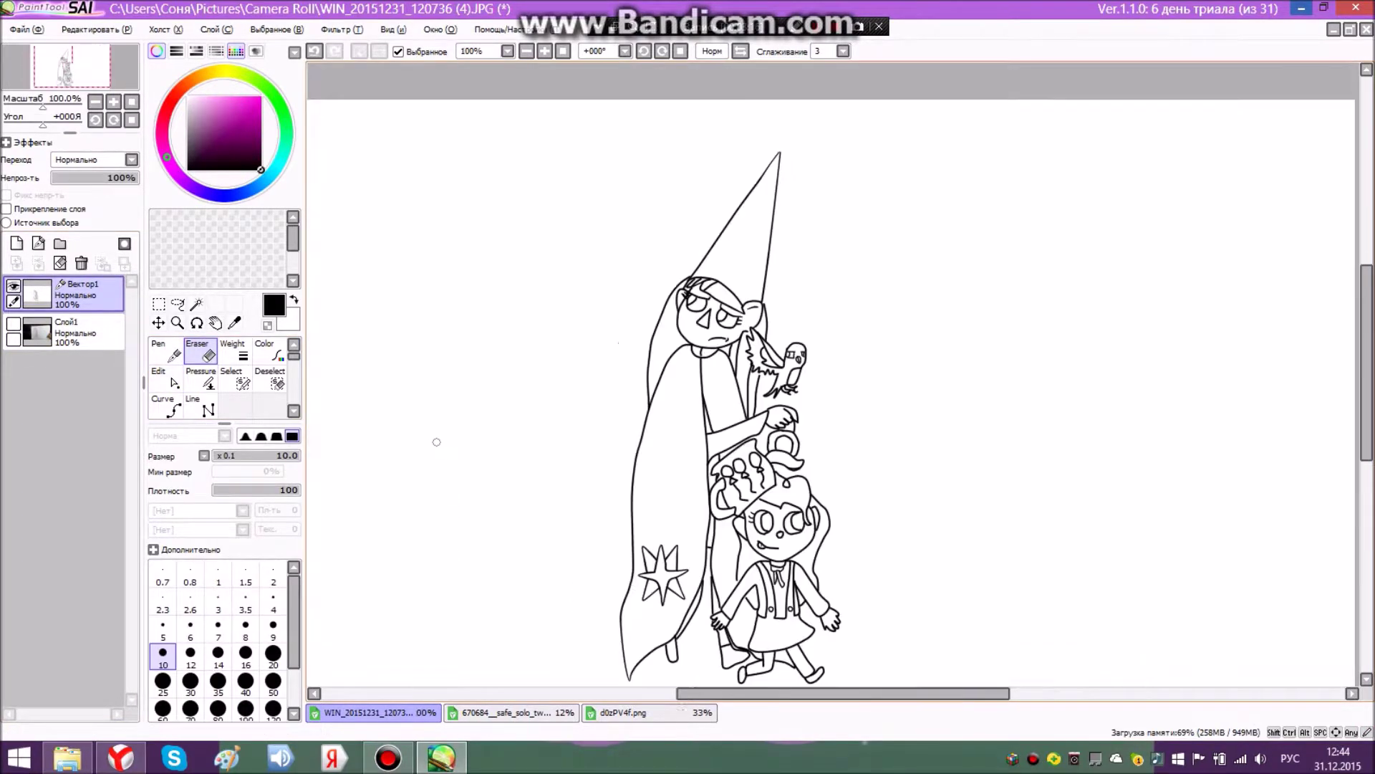
scroll(439, 441, "down", 1)
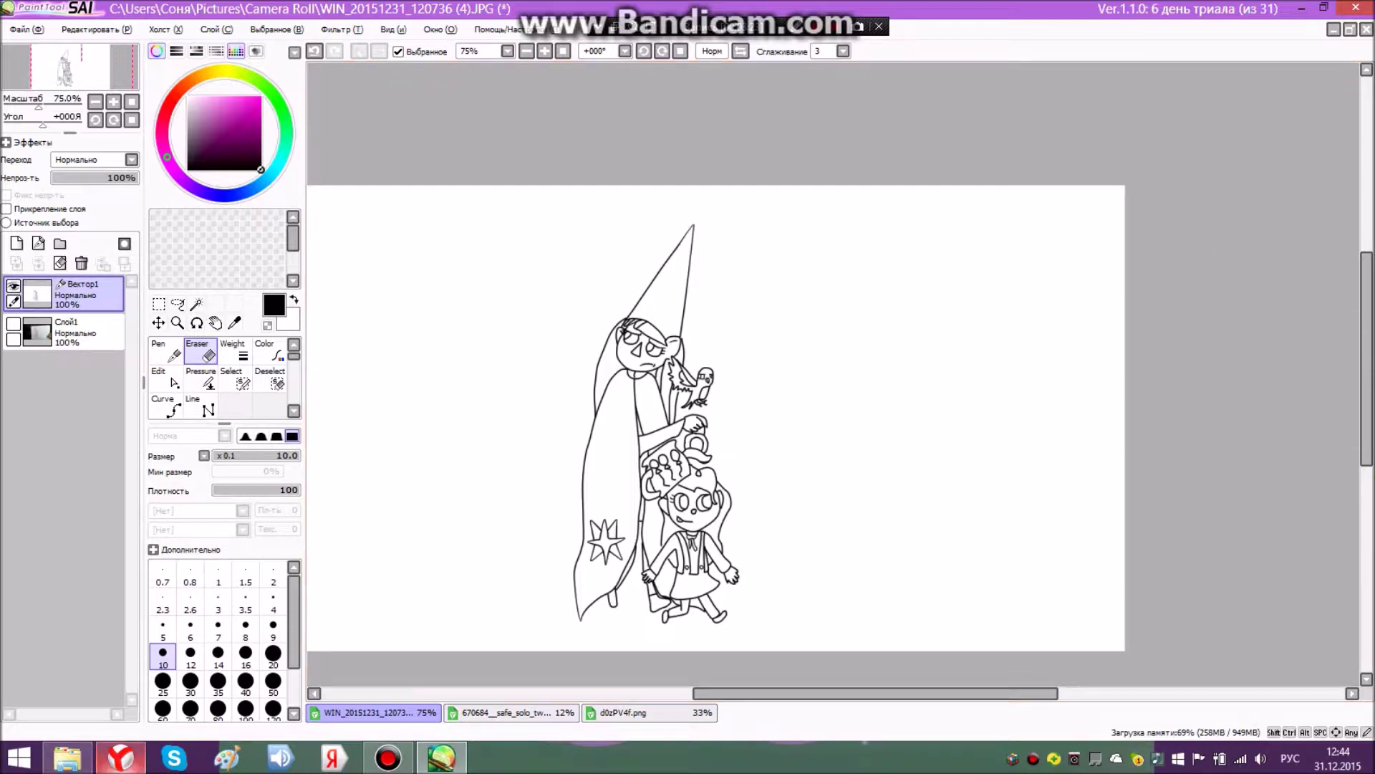
scroll(622, 362, "up", 3)
- Add a new raster layer between the vector line art and the hidden sketch layer
left_click(72, 331)
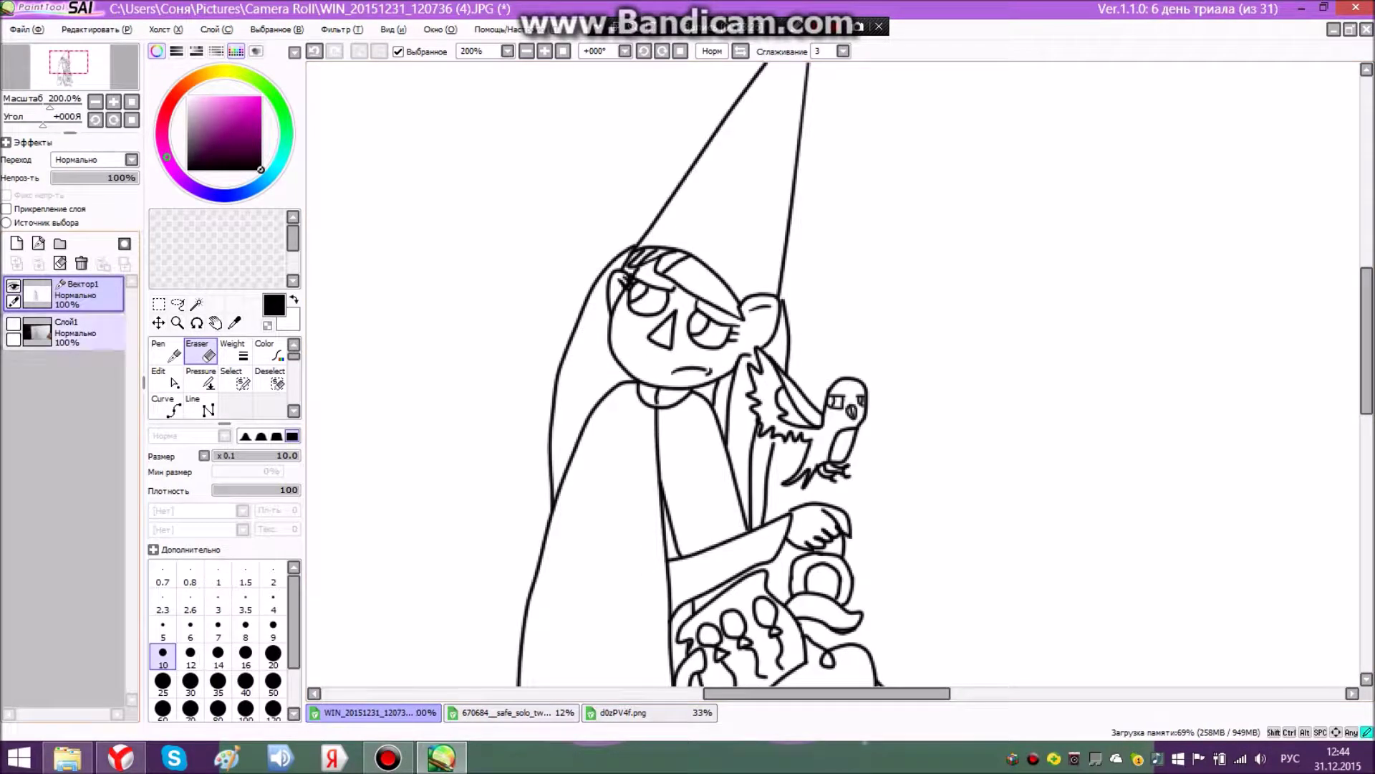
left_click(15, 243)
scroll(664, 290, "up", 1)
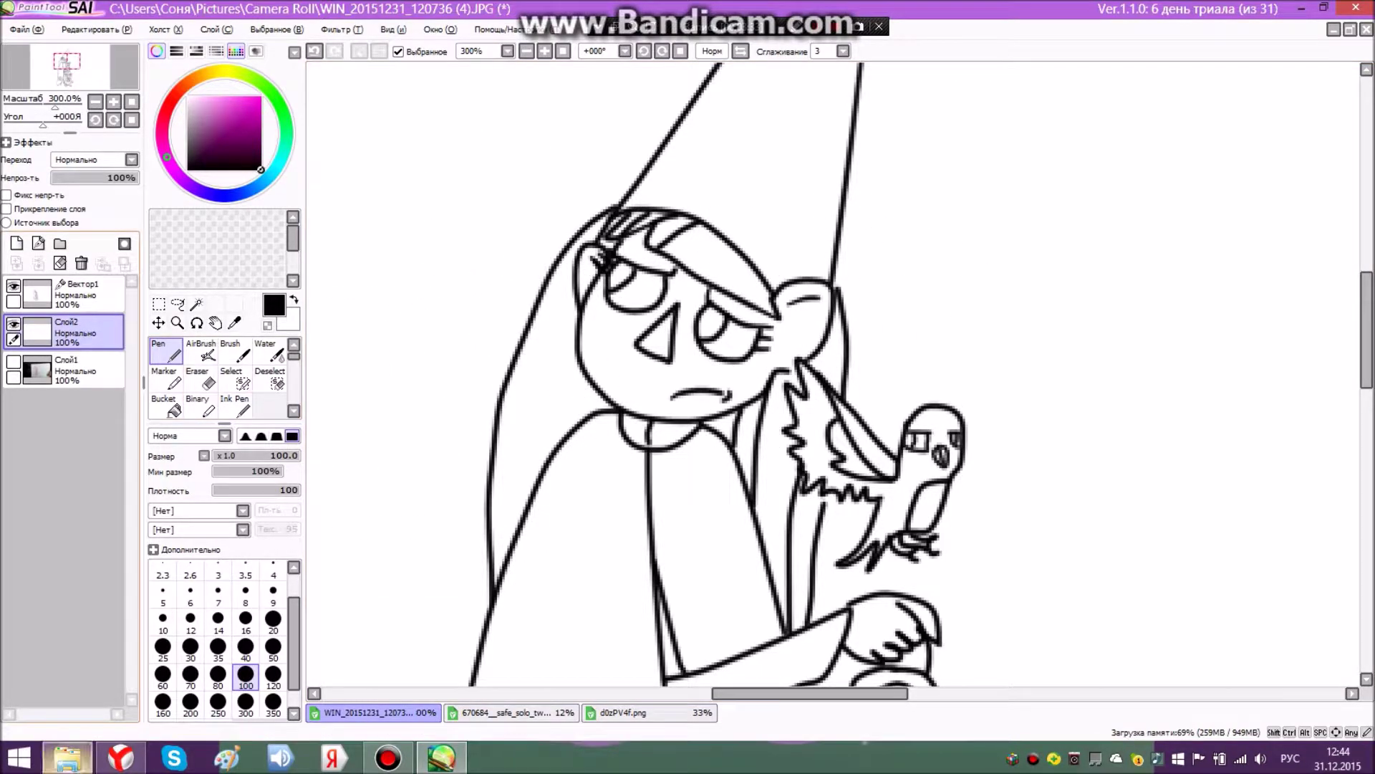
left_click(121, 758)
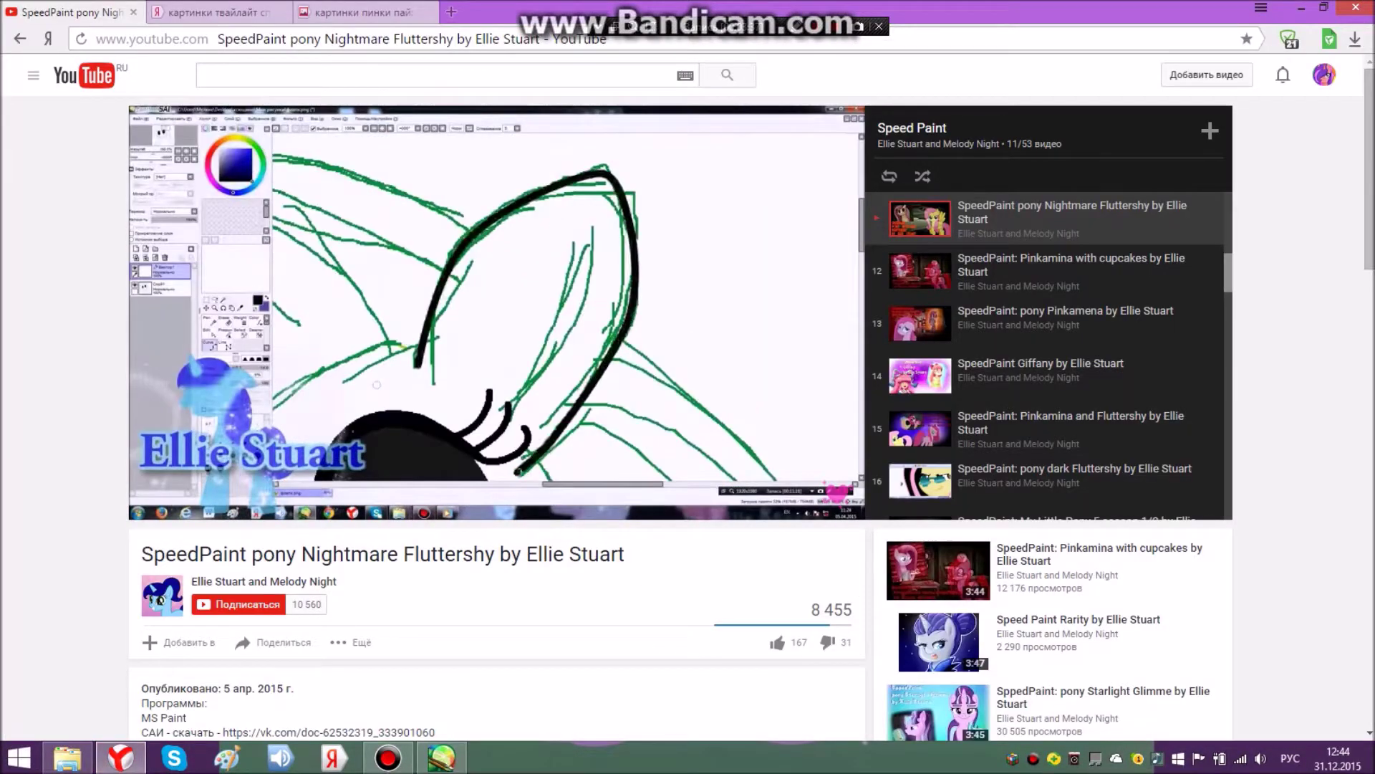
left_click(441, 757)
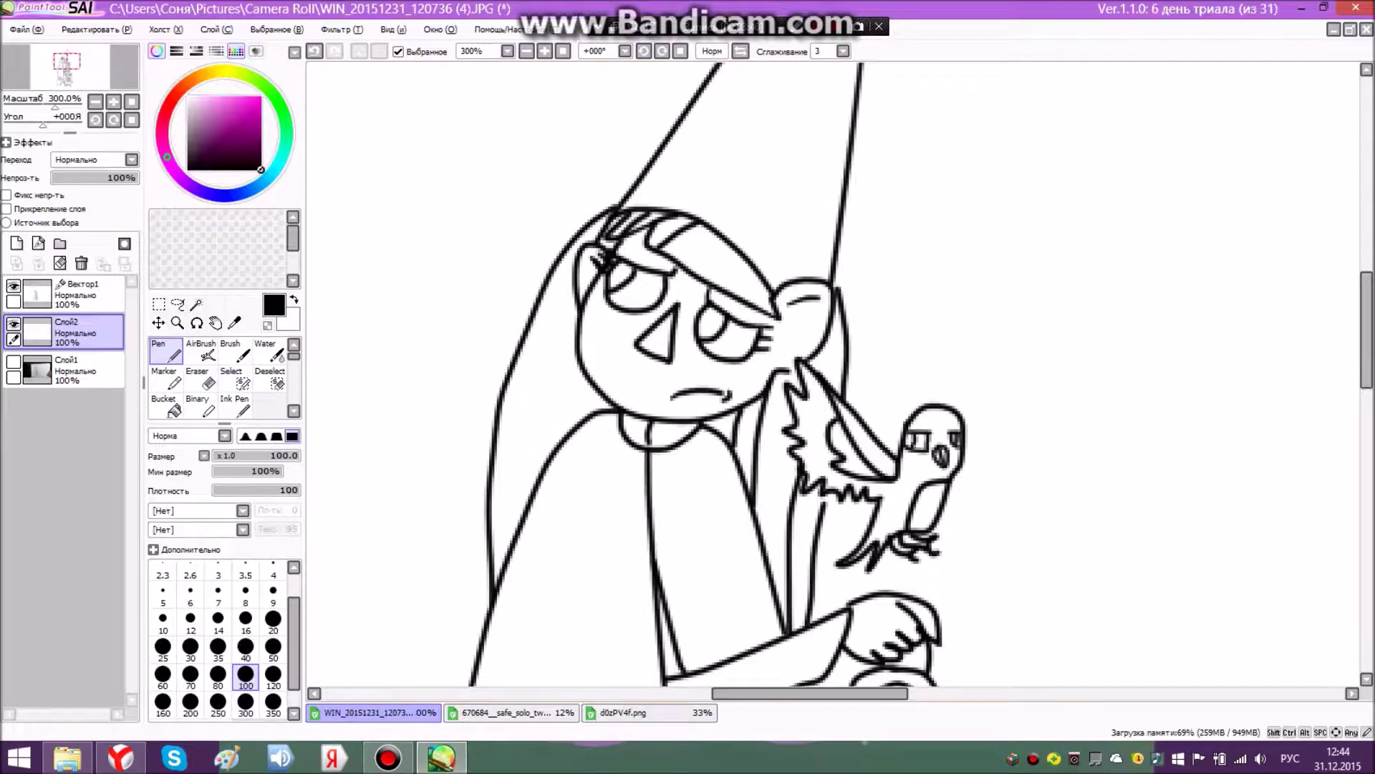
- Pick a light peach skin colour, testing shades over the tall character's face and undoing the test strokes
left_click_drag(167, 159, 181, 89)
left_click(220, 143)
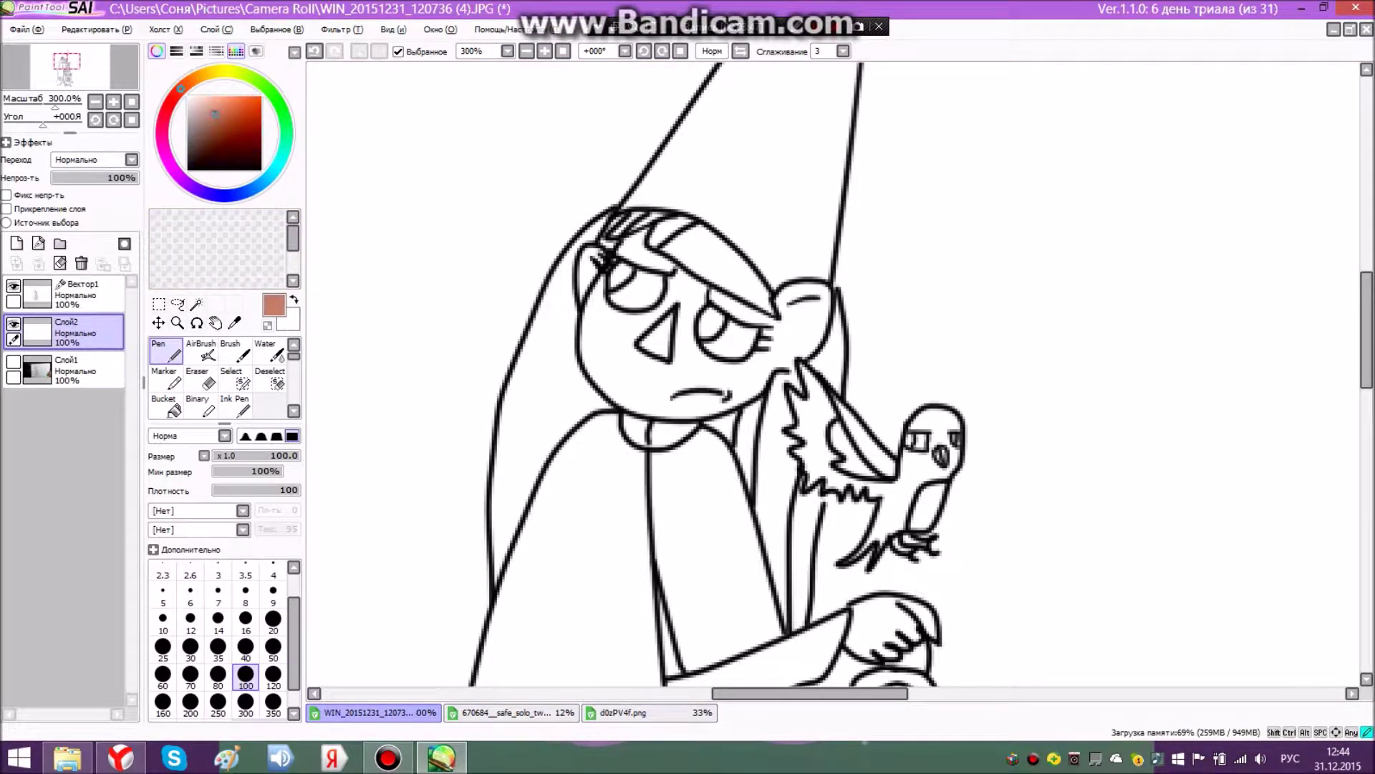
mouse_move(545, 401)
left_mouse_down()
mouse_move(681, 301)
mouse_move(652, 344)
mouse_move(666, 316)
left_mouse_up()
left_click(97, 29)
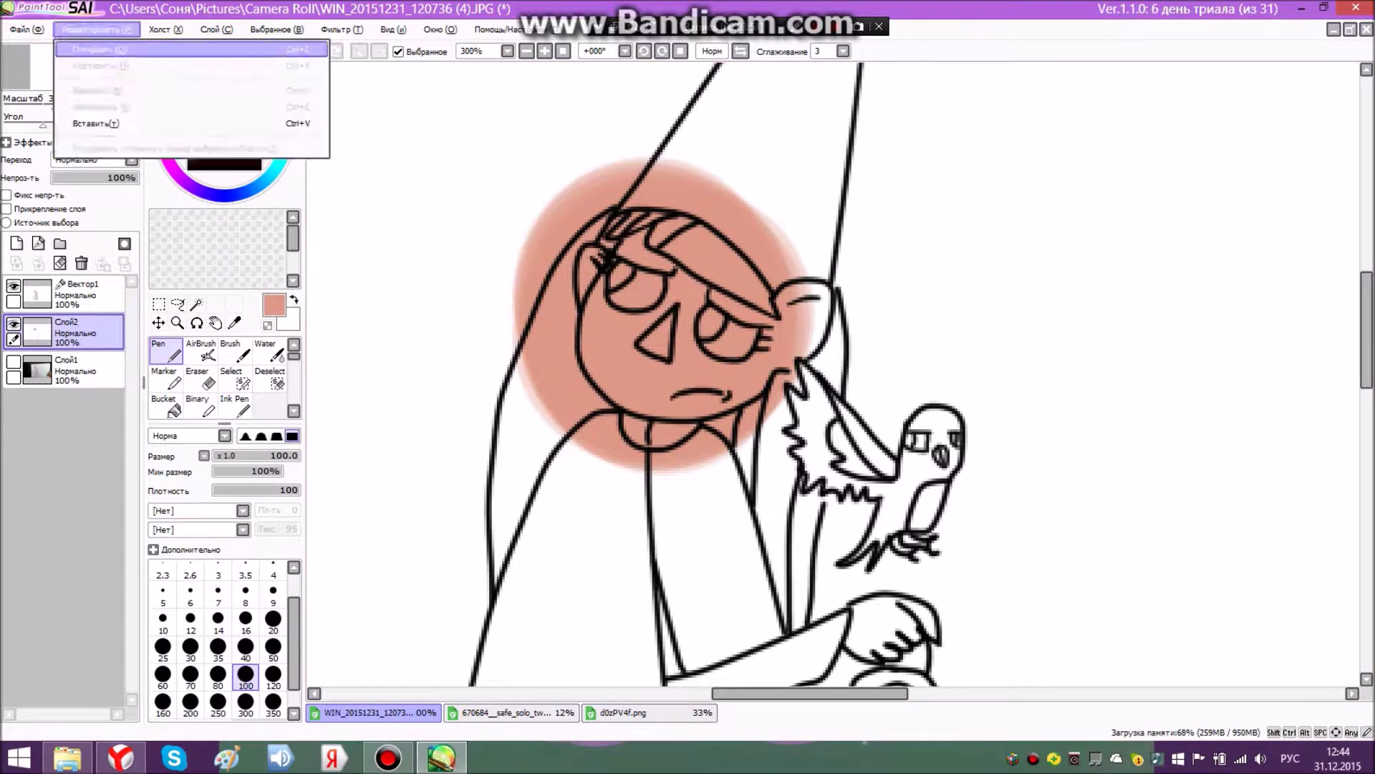
left_click(93, 43)
left_click_drag(208, 102, 205, 101)
left_click_drag(674, 313, 678, 336)
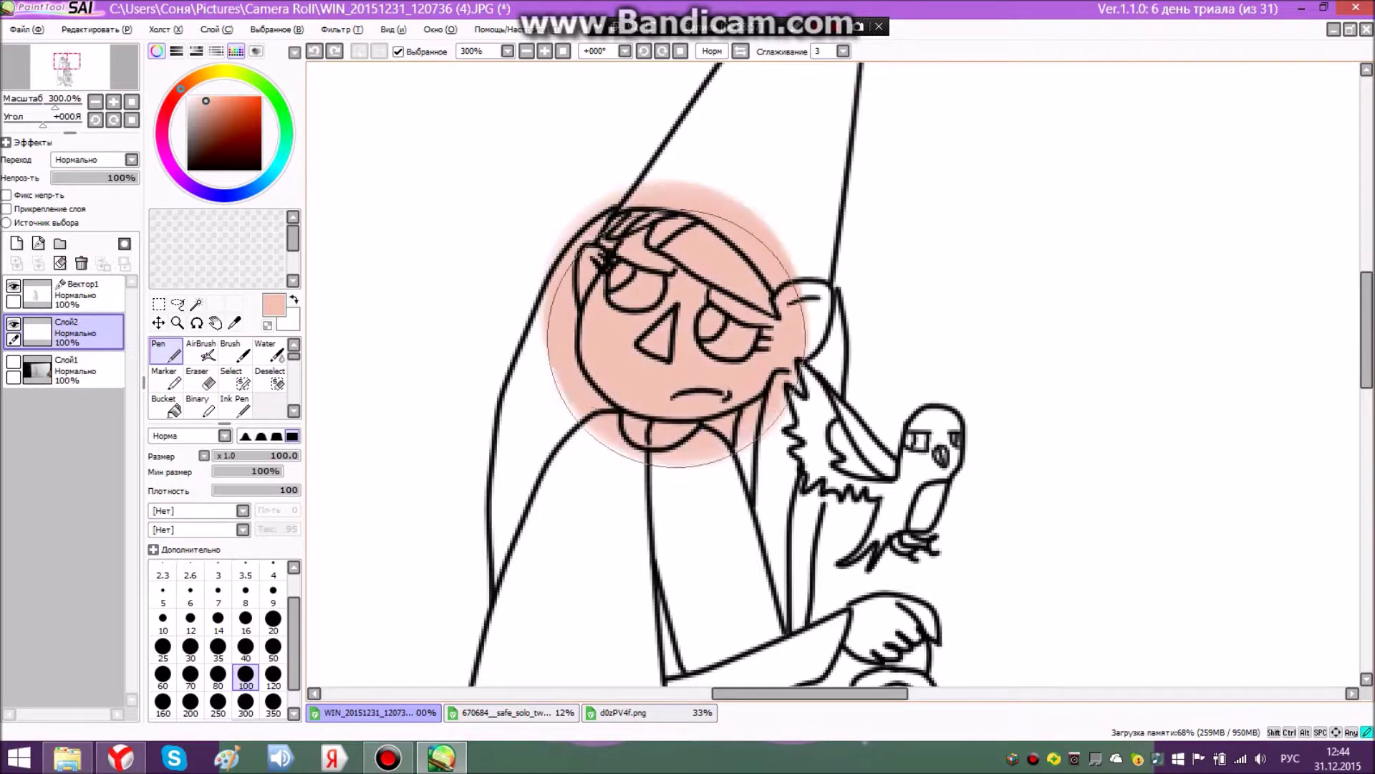
left_click(97, 29)
left_click(97, 30)
left_click(94, 43)
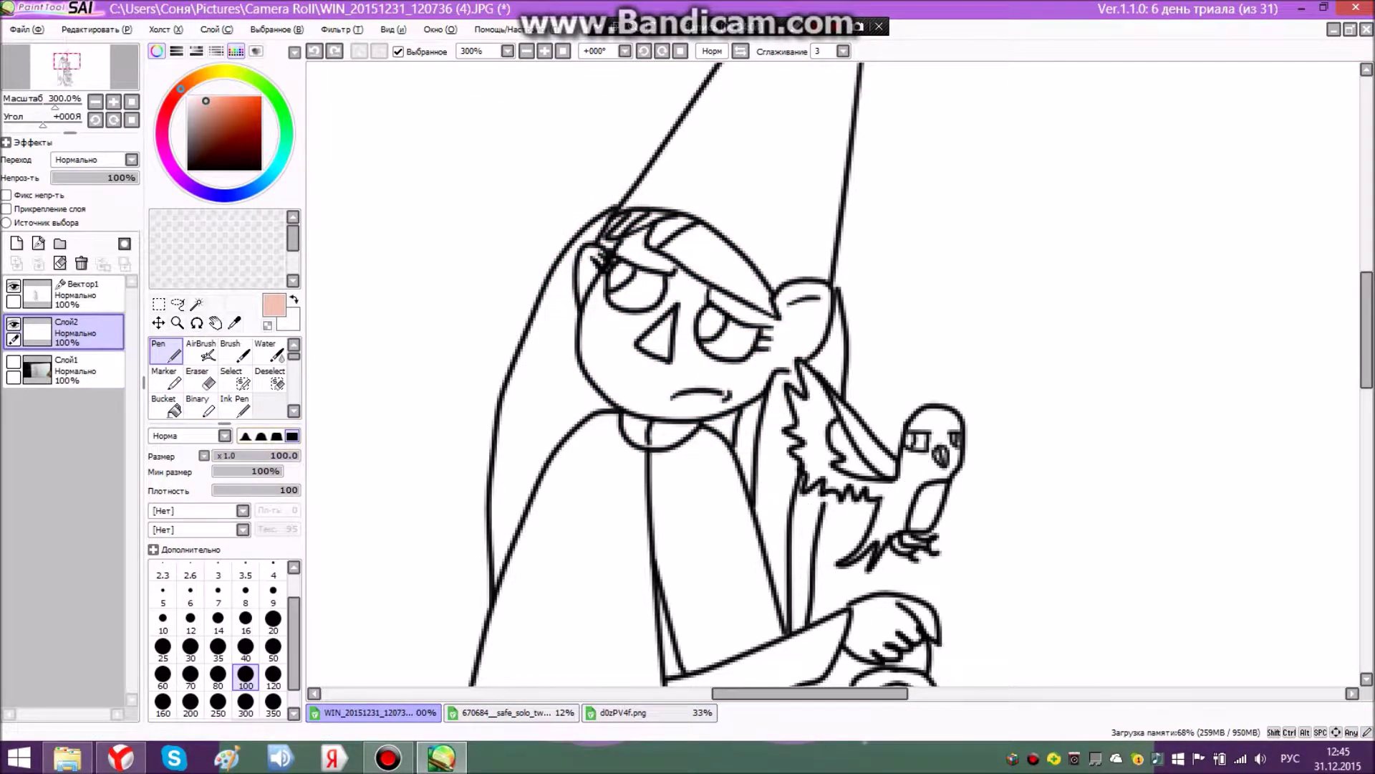
- Switch to the Ink Pen, undo a test stroke made at size 120, and set the brush size to 40
left_click(239, 406)
left_click_drag(709, 337, 670, 335)
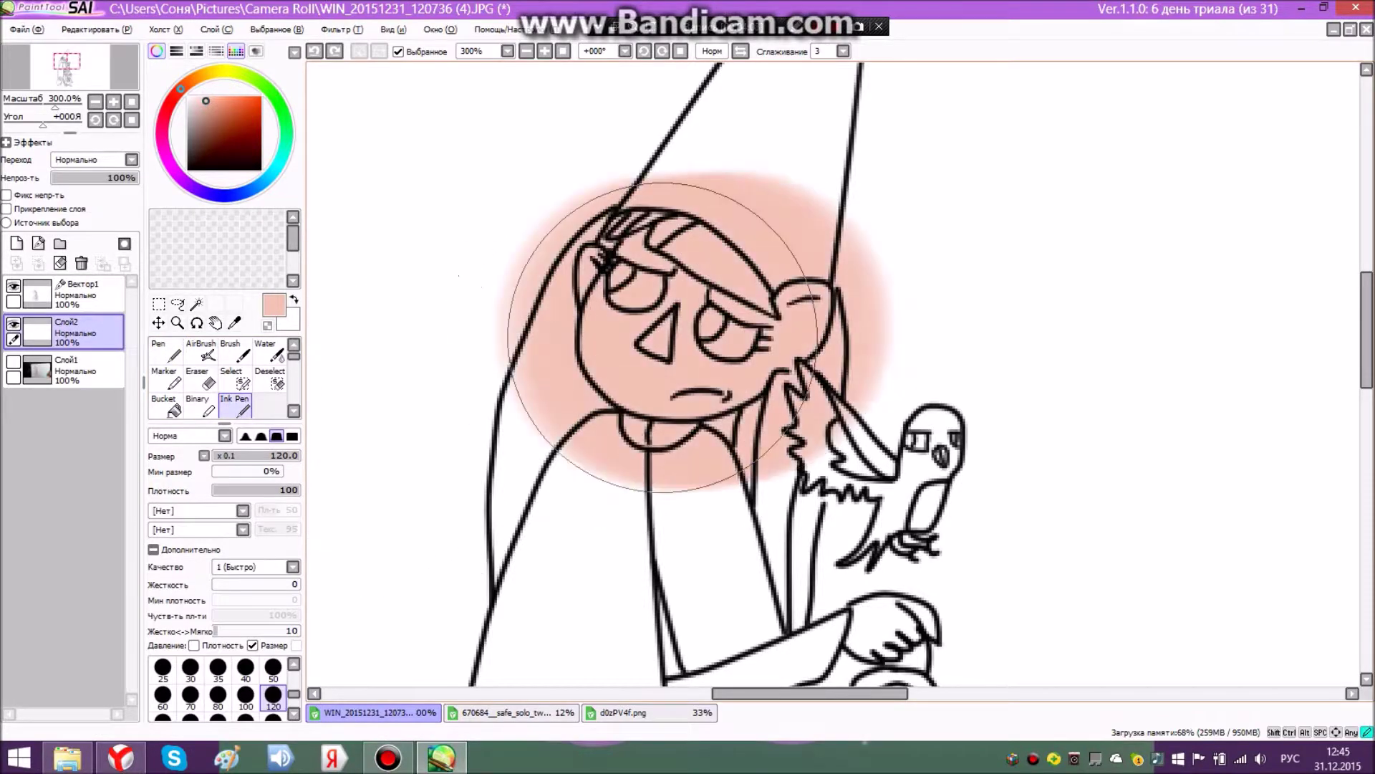
left_click(97, 29)
left_click(94, 43)
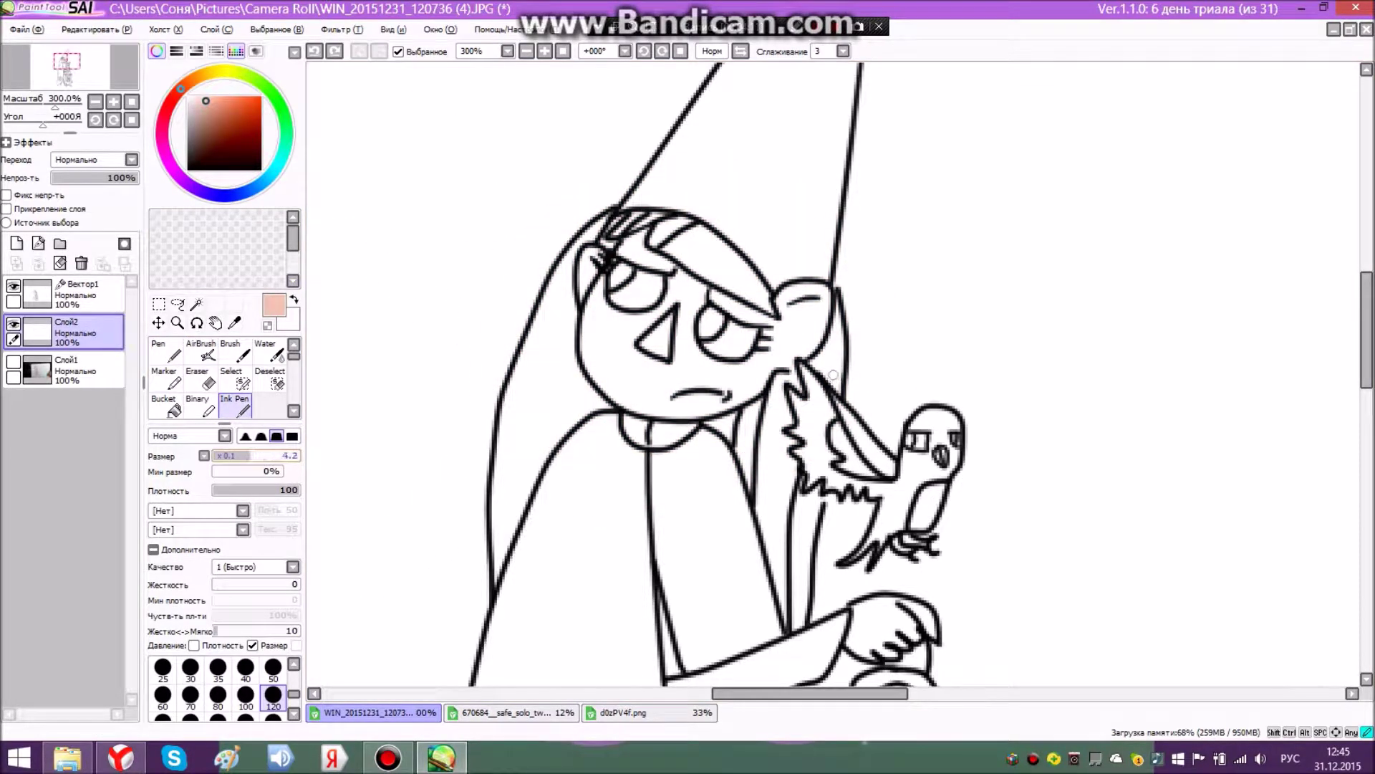
left_click_drag(278, 456, 301, 454)
left_click_drag(829, 372, 834, 373)
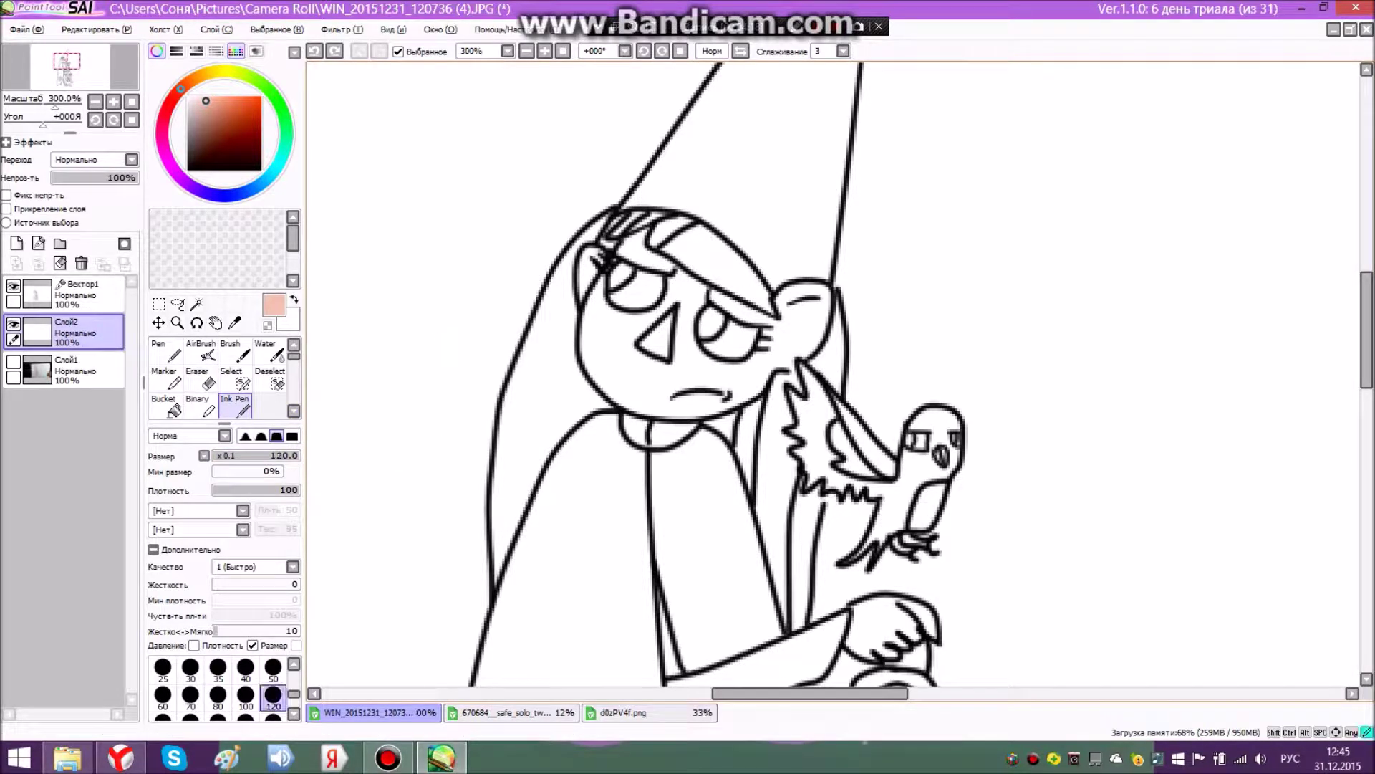
left_click(246, 669)
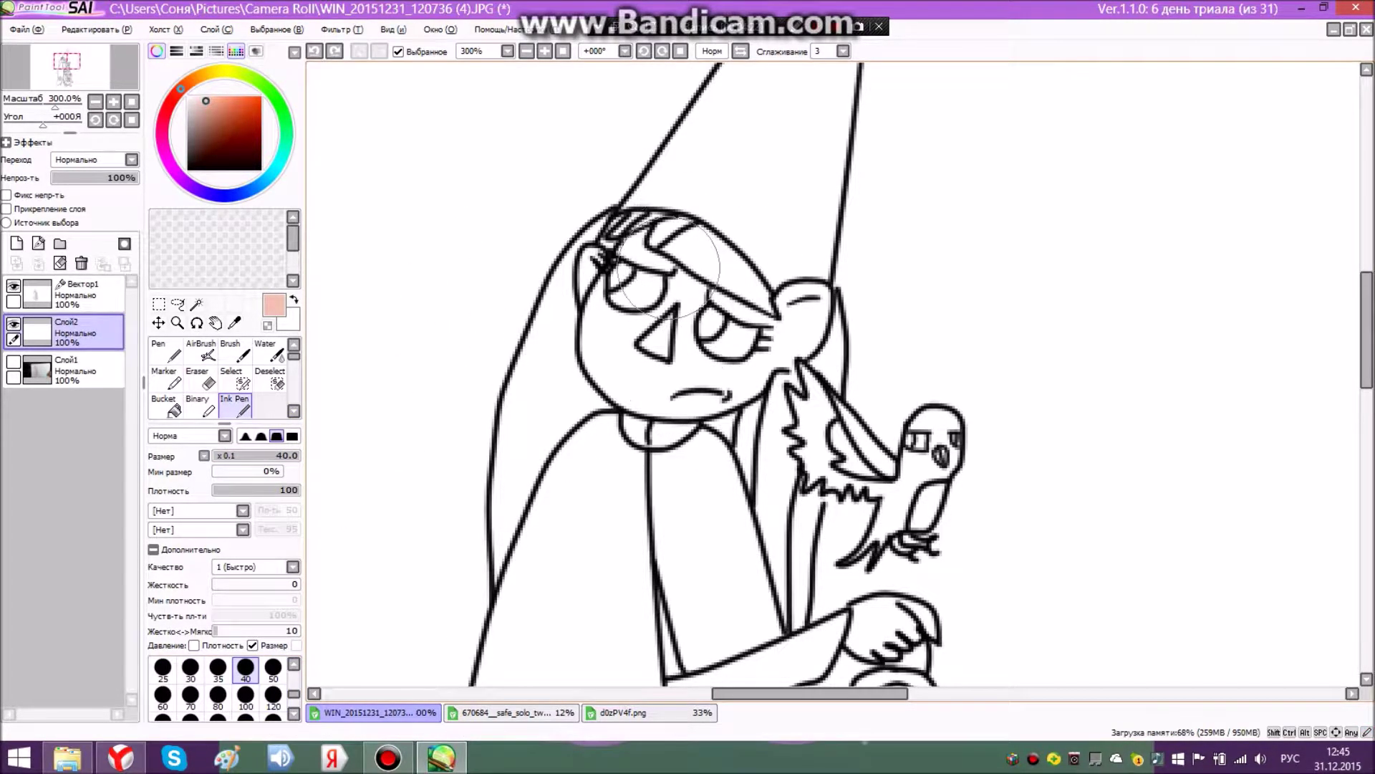
- Paint the tall character's face, ear and hand in the light peach skin colour
mouse_move(670, 268)
left_mouse_down()
mouse_move(759, 301)
mouse_move(788, 358)
mouse_move(614, 295)
mouse_move(641, 346)
mouse_move(735, 322)
left_mouse_up()
left_click_drag(1367, 348, 1367, 394)
left_click_drag(888, 390, 891, 374)
left_click_drag(1367, 351, 1367, 476)
mouse_move(960, 500)
left_mouse_down()
mouse_move(888, 533)
mouse_move(904, 531)
mouse_move(934, 511)
mouse_move(827, 514)
mouse_move(900, 486)
mouse_move(941, 522)
left_mouse_up()
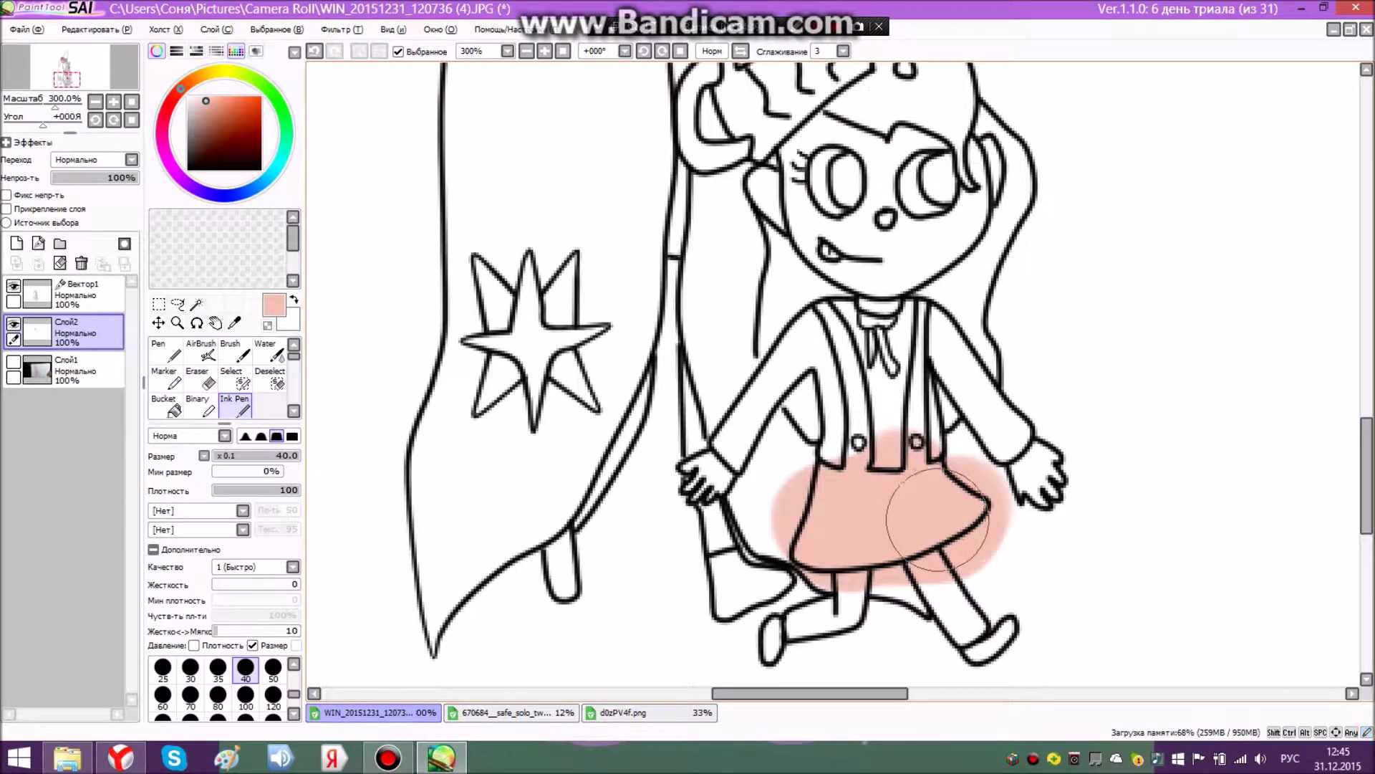
left_click(97, 29)
left_click(107, 45)
- Paint the girl's face and both hands in the light peach skin colour
mouse_move(890, 254)
left_mouse_down()
mouse_move(853, 267)
mouse_move(801, 214)
mouse_move(818, 162)
mouse_move(895, 197)
mouse_move(968, 170)
mouse_move(928, 238)
mouse_move(870, 261)
left_mouse_up()
left_click_drag(1032, 451, 1060, 501)
left_click_drag(698, 476, 706, 430)
scroll(706, 430, "up", 5)
left_click_drag(1366, 415, 1367, 373)
scroll(537, 376, "down", 3)
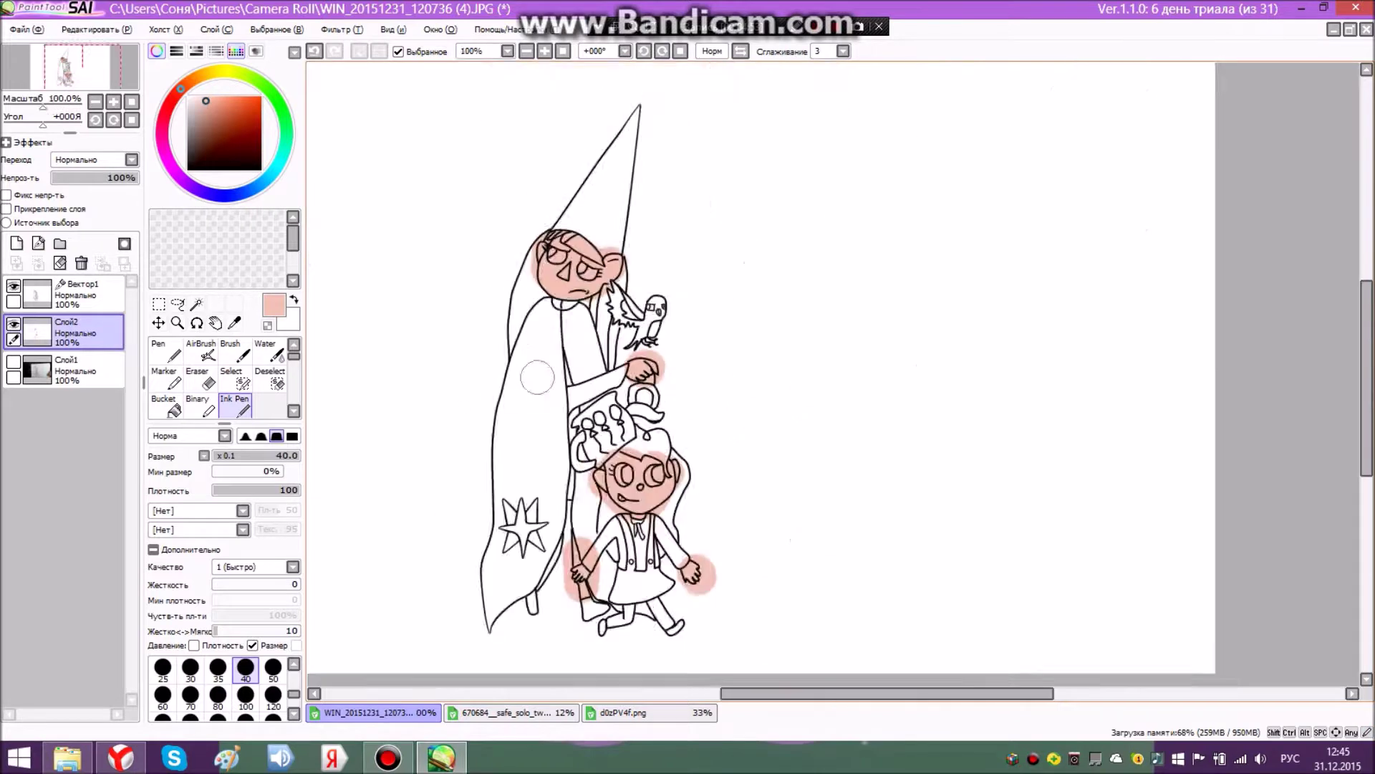
- On the vector line-art layer, use the Magic Wand to select the background and the cloak area beside the tall character's face
scroll(537, 377, "down", 2)
scroll(505, 391, "up", 2)
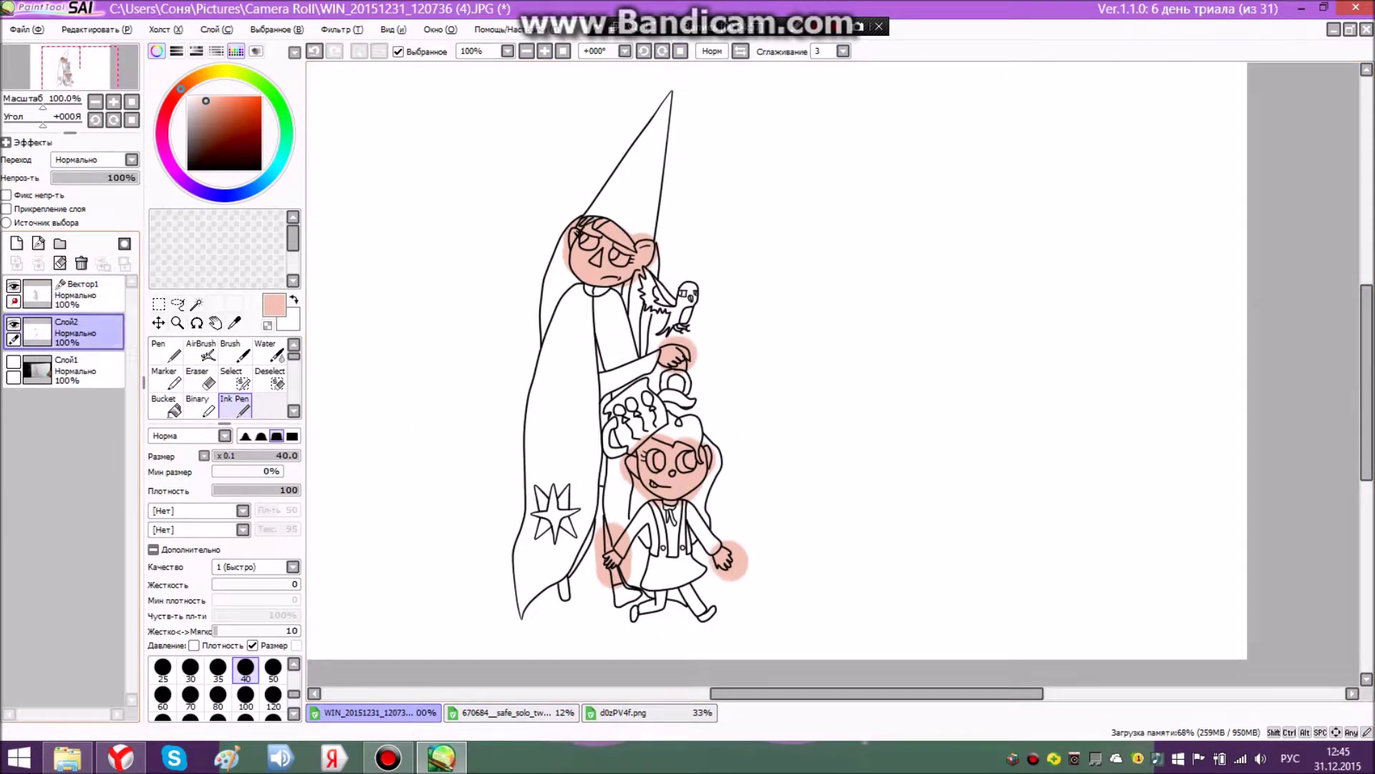
left_click(81, 295)
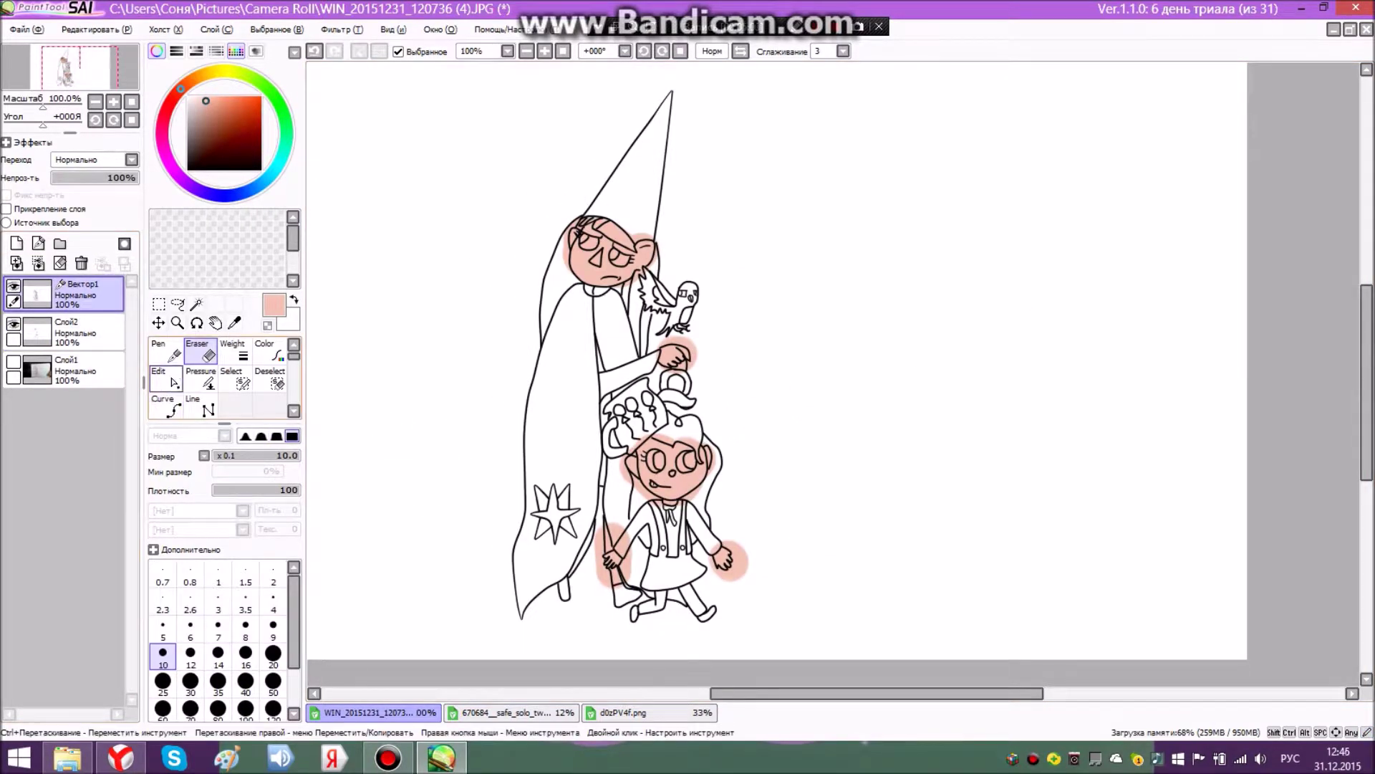
left_click(197, 304)
left_click(432, 301)
left_click(557, 280)
scroll(569, 223, "up", 6)
left_click(590, 253)
left_click(616, 235)
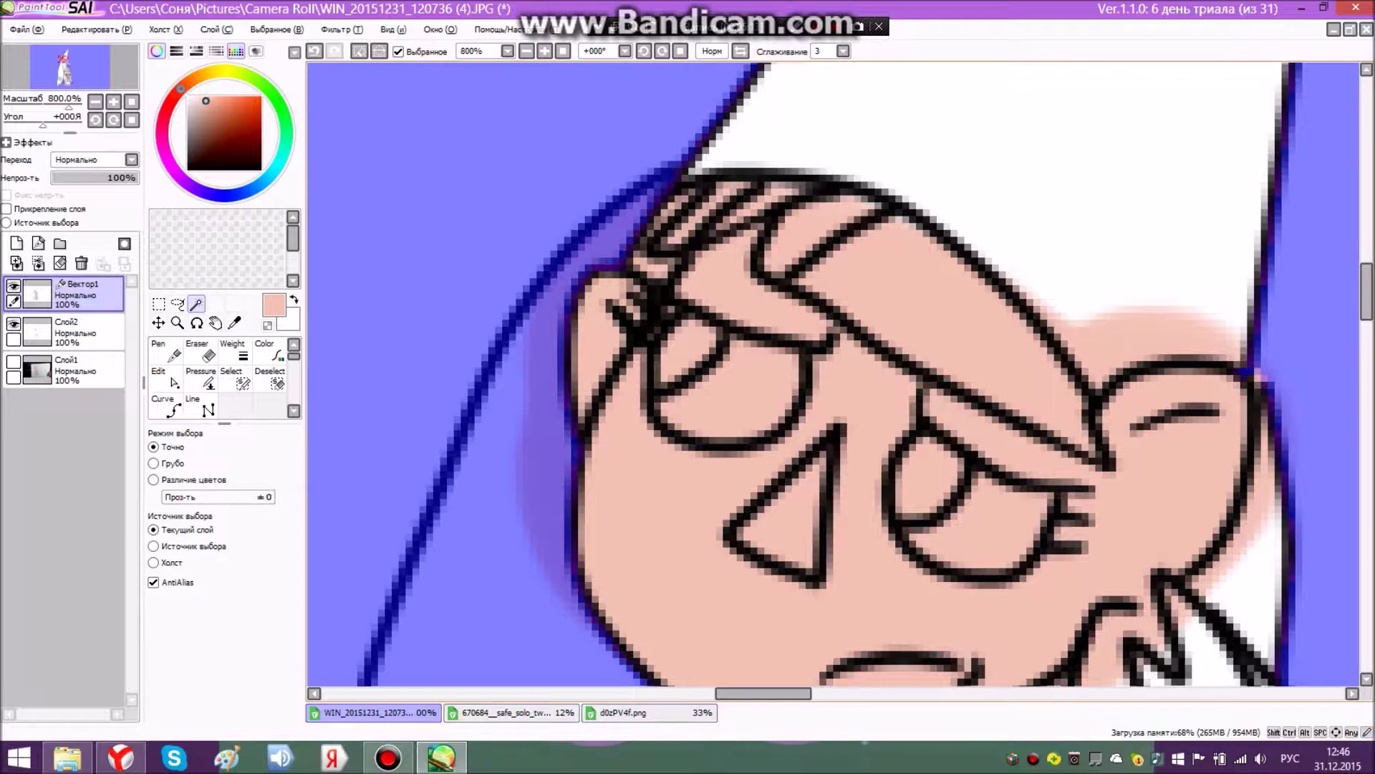
- Add the tall character's pointed hat and the sections of hair across the forehead to the selection
left_click(951, 309)
left_click(1008, 222)
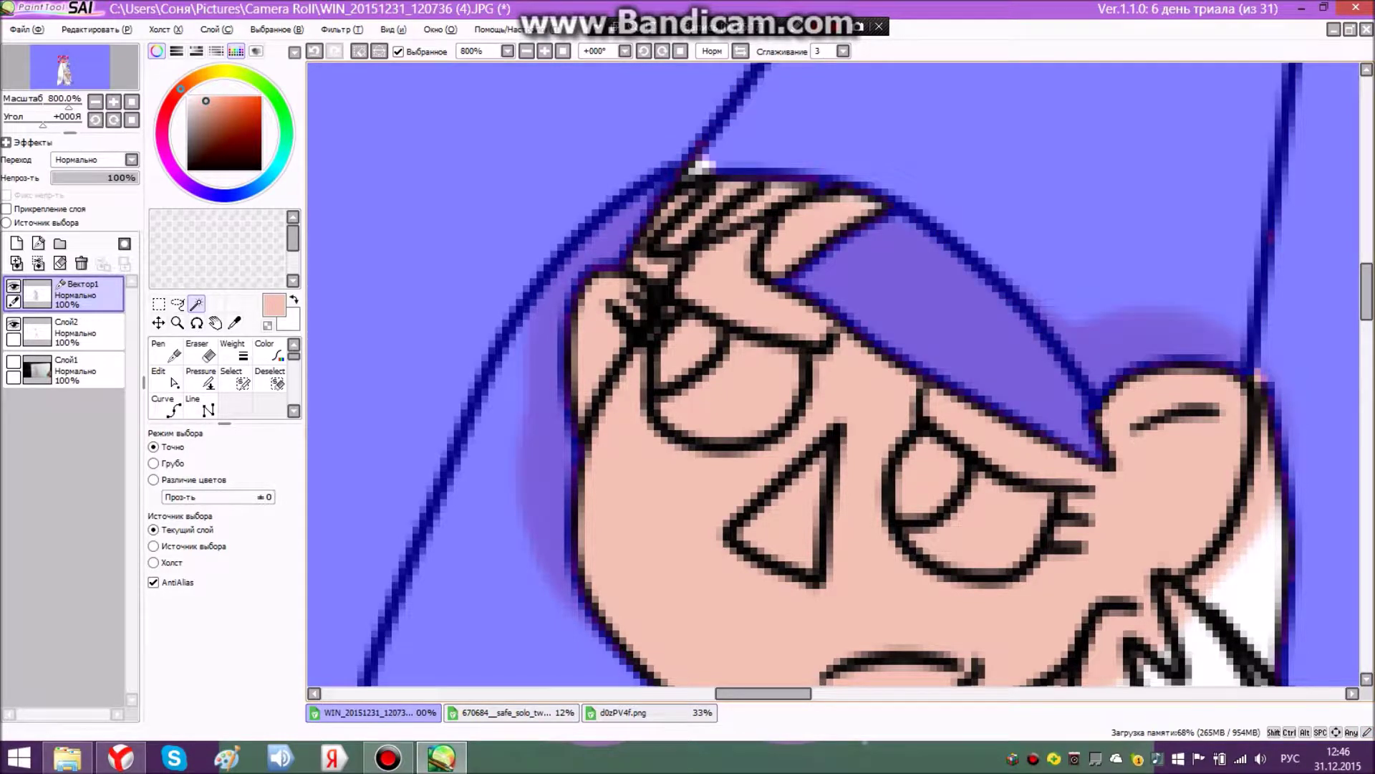
left_click(809, 232)
left_click(789, 189)
left_click(725, 223)
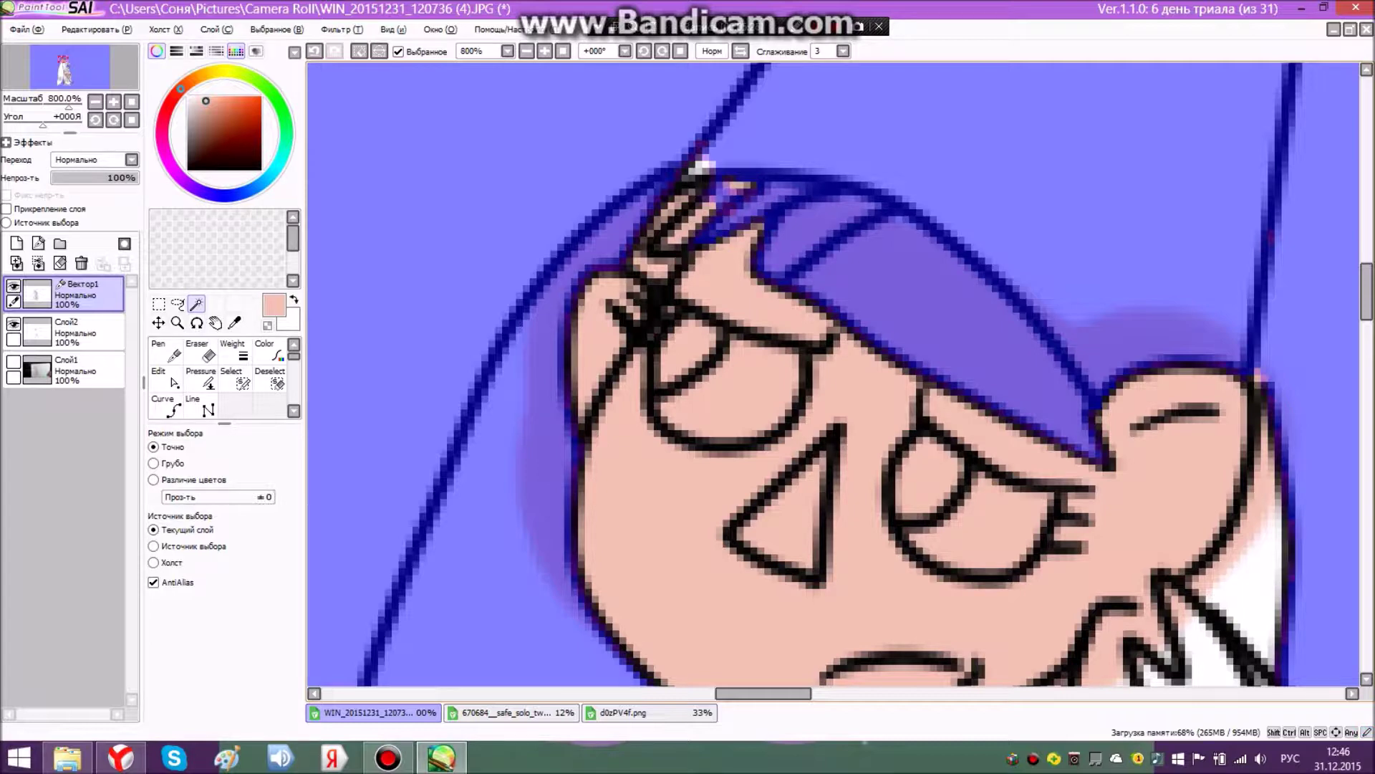
left_click(675, 238)
left_click(703, 213)
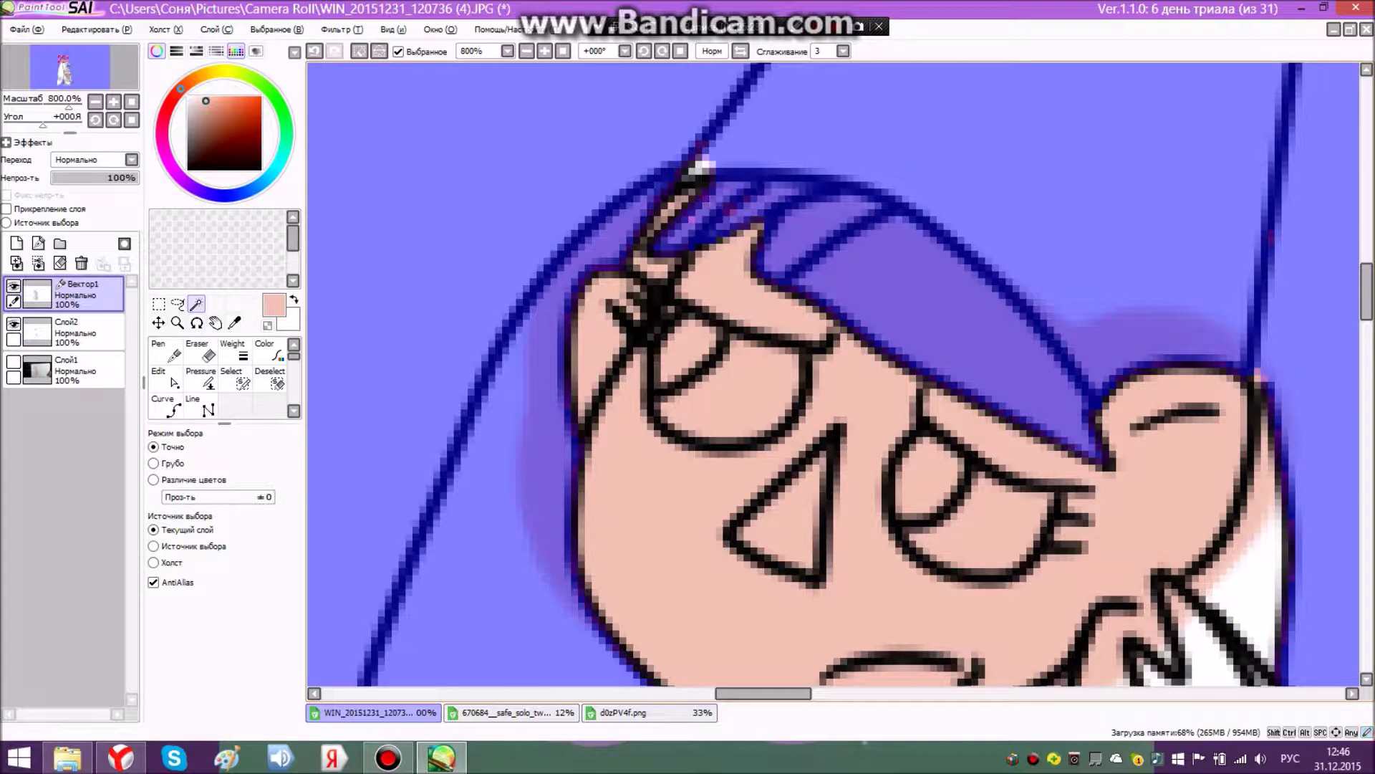
left_click(121, 758)
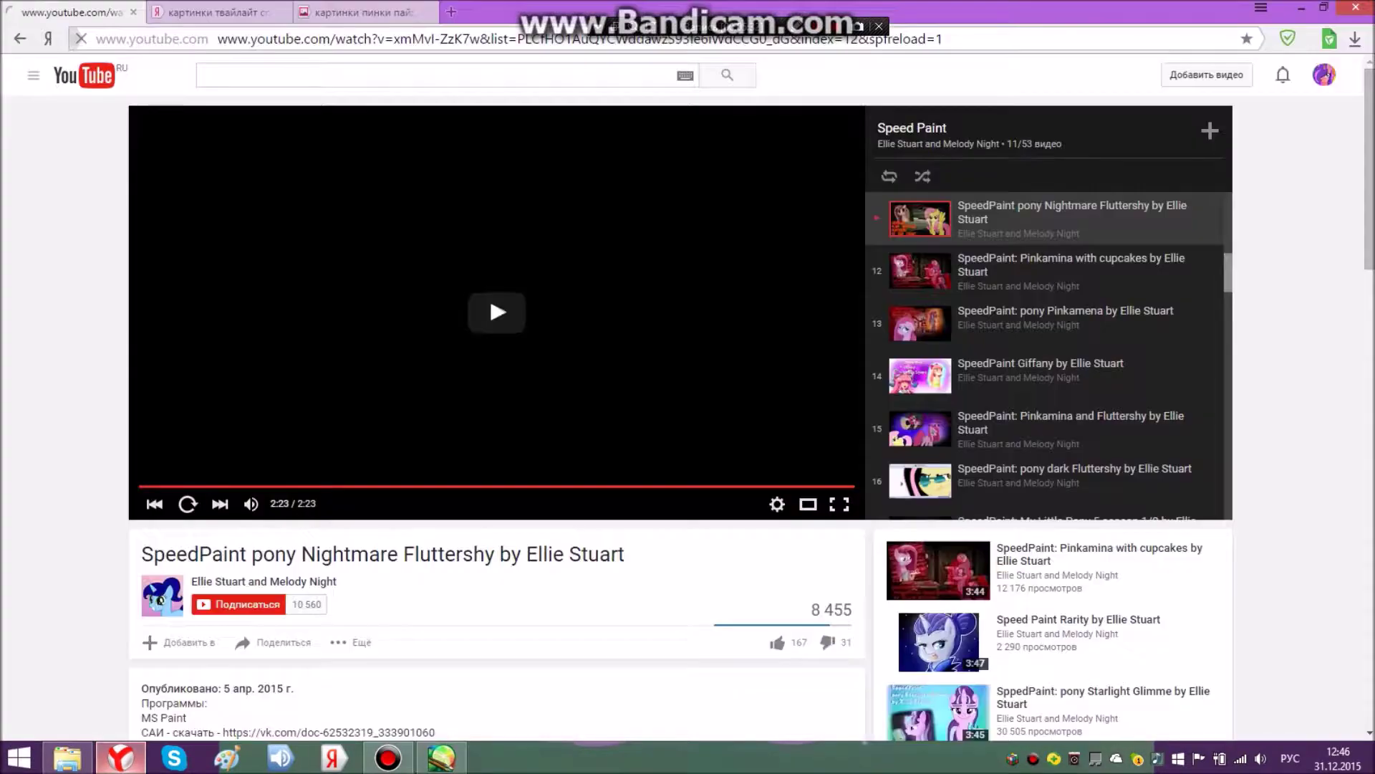
left_click(442, 758)
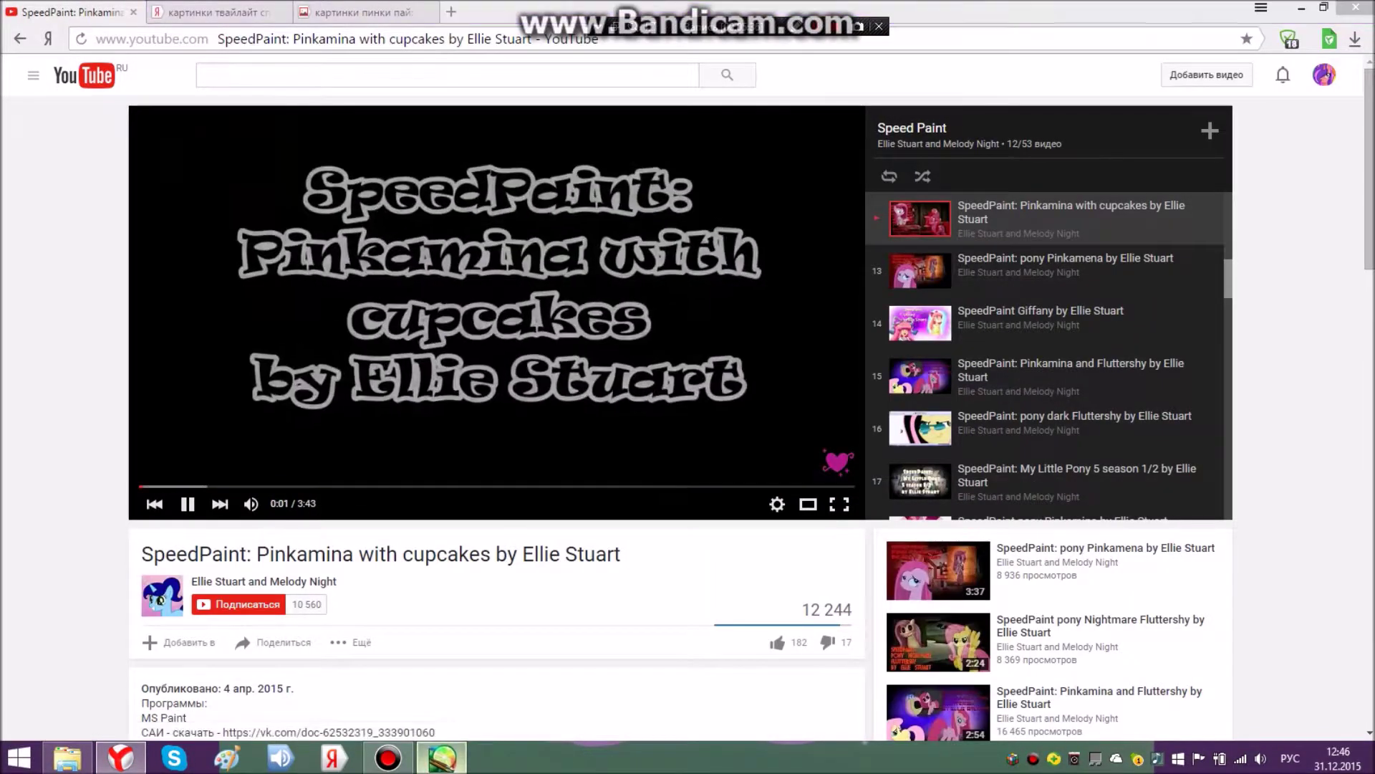
- Add the remaining hair bits at the temple and both of the tall character's eyes, including the pupils, to the selection
left_click(657, 269)
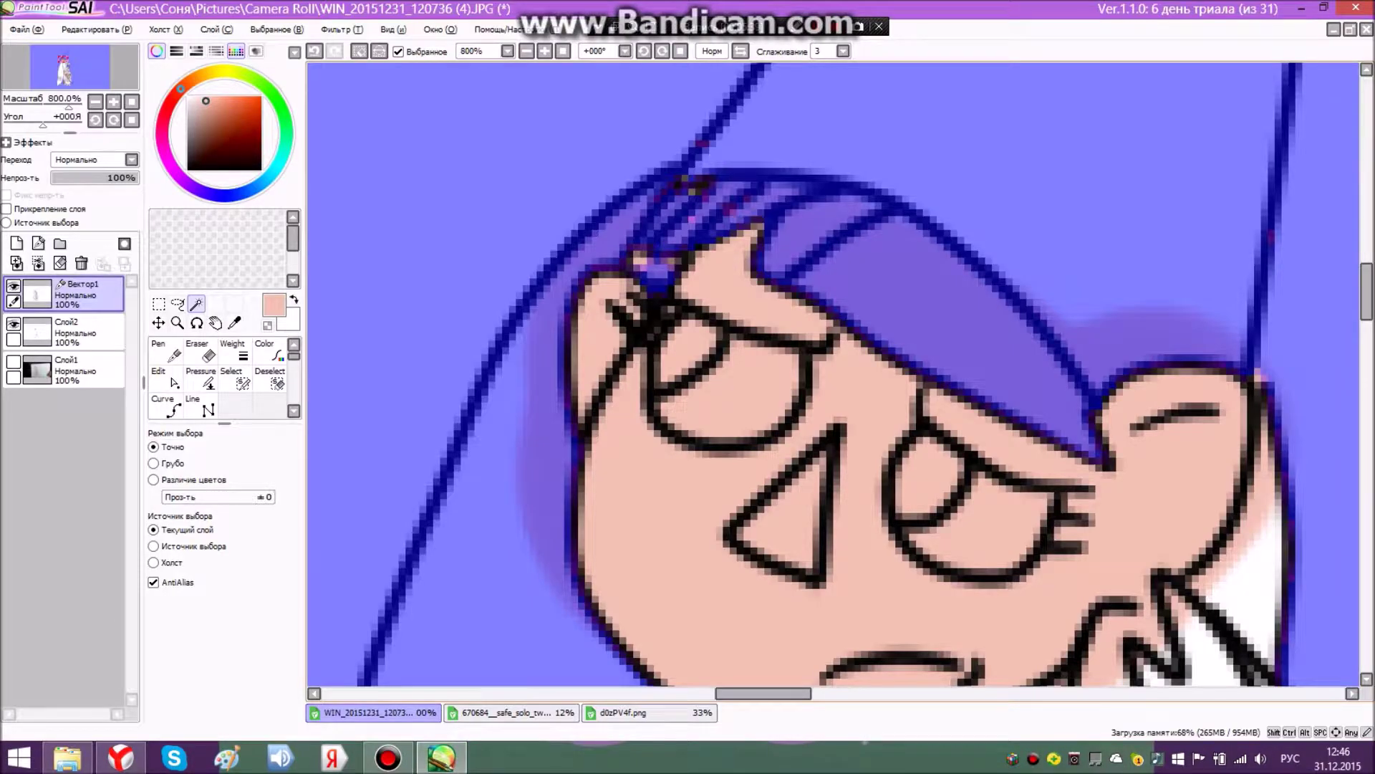
left_click(929, 476)
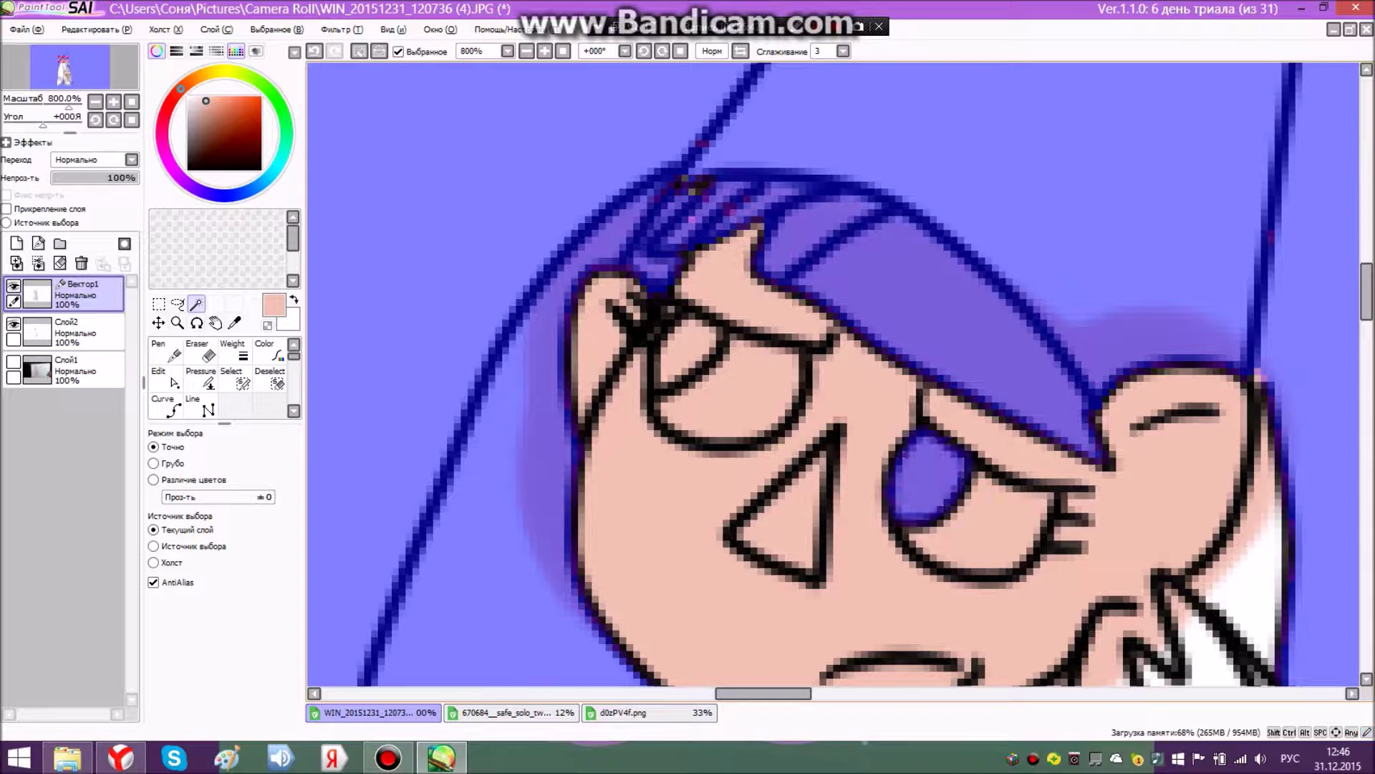
left_click(995, 526)
left_click(748, 397)
left_click(684, 355)
scroll(1219, 591, "down", 2)
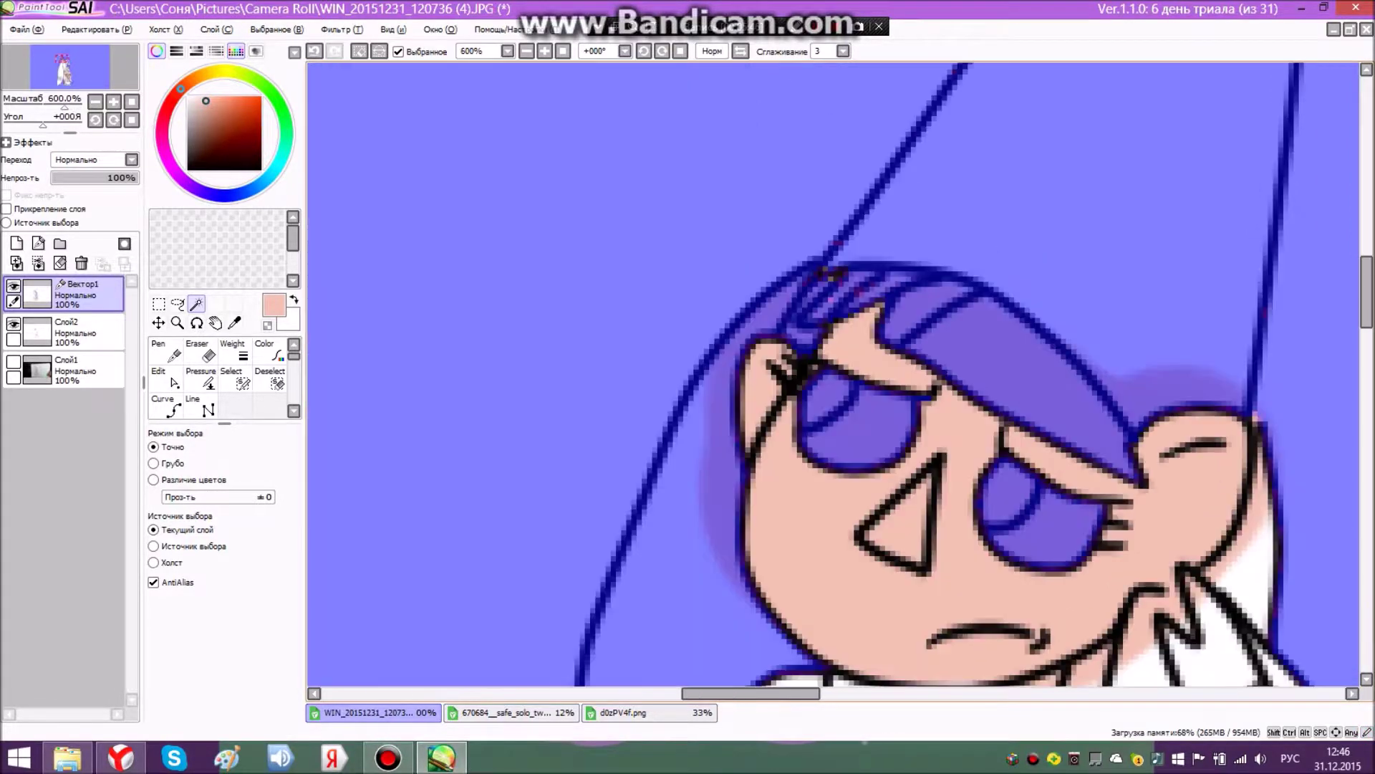
- Add the tall figure's hair sections beside the neck and behind the bird's wing to the Magic Wand selection on layer Вектор1
left_click(1227, 591)
scroll(834, 374, "down", 4)
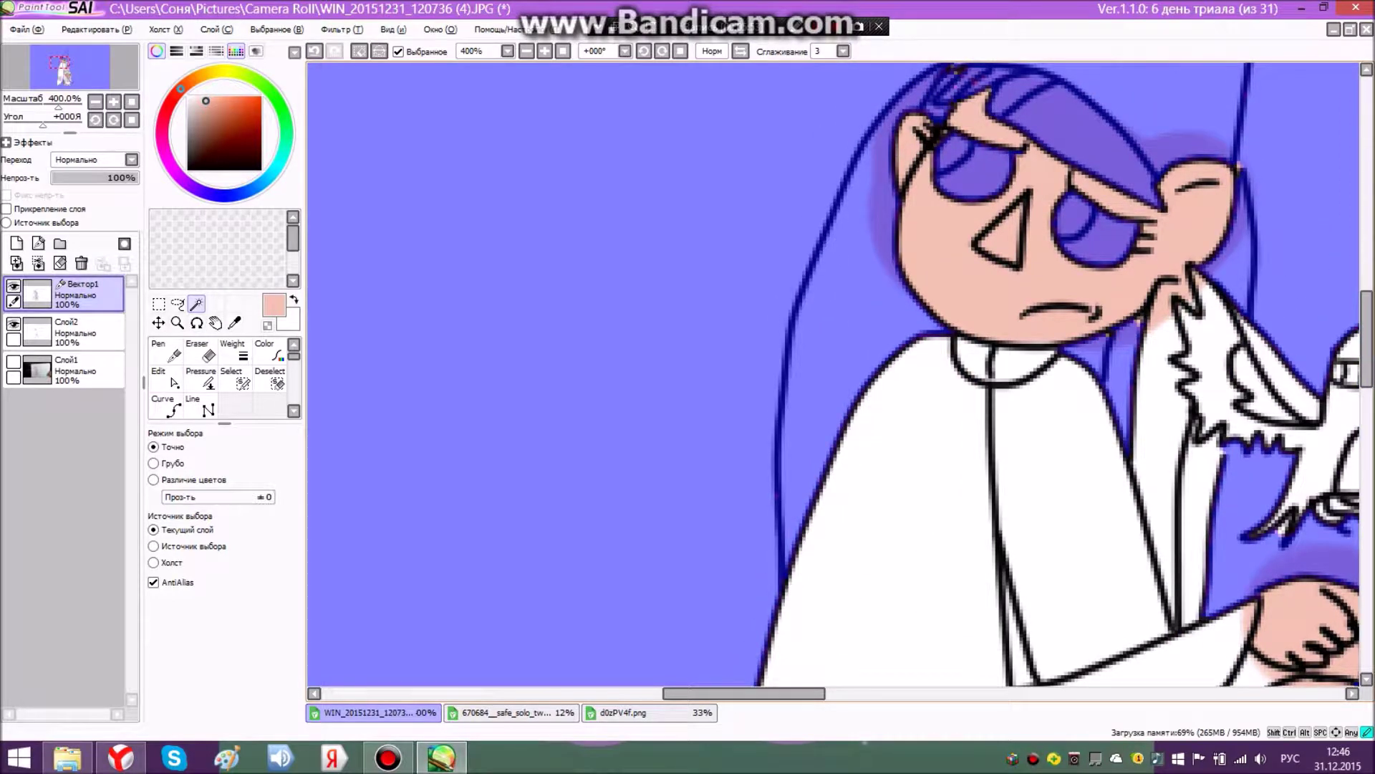
left_click(1159, 416)
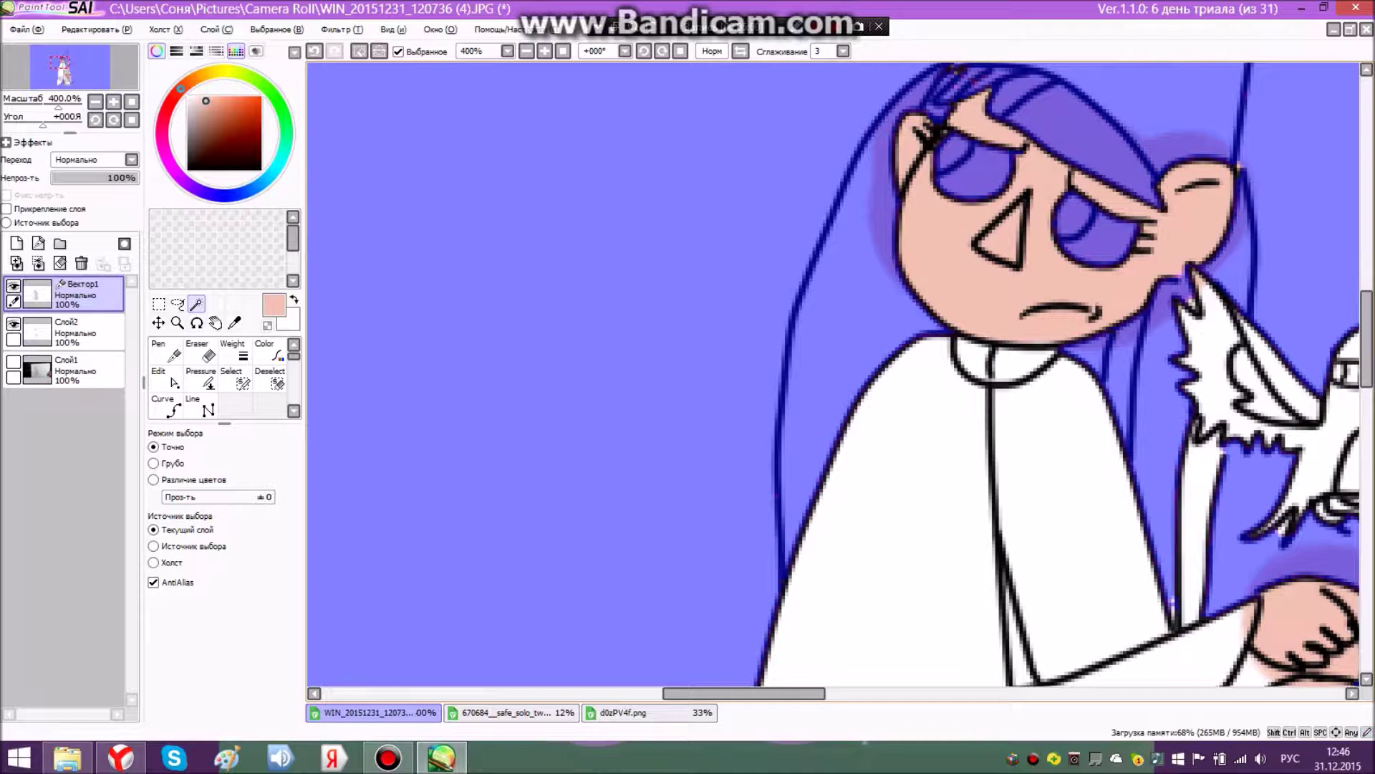
left_click(1204, 488)
- Add the tall figure's leg and foot behind the girl, and the hair area beside her hand, to the selection
scroll(1228, 417, "up", 2)
scroll(1191, 519, "down", 7)
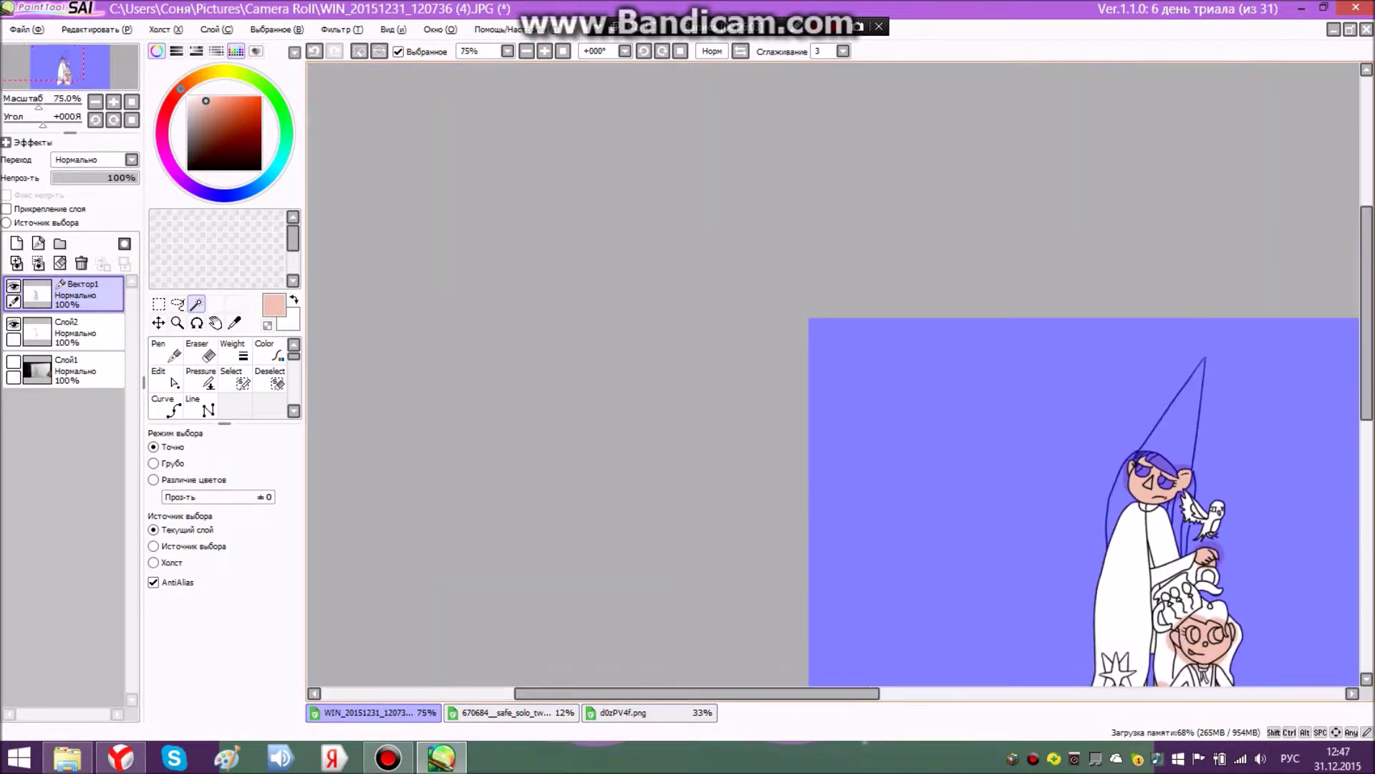
scroll(1250, 430, "up", 2)
scroll(834, 374, "down", 5)
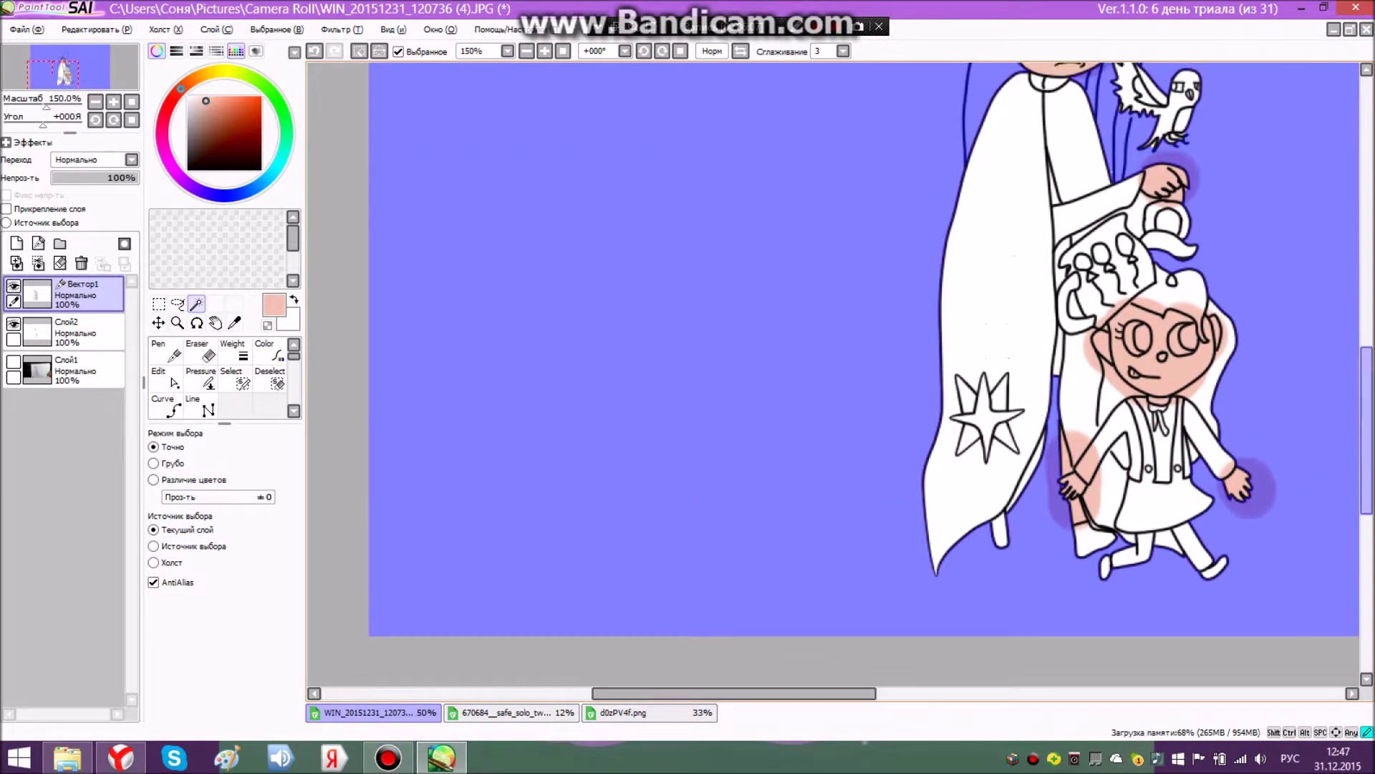
scroll(834, 374, "up", 2)
left_click(911, 520)
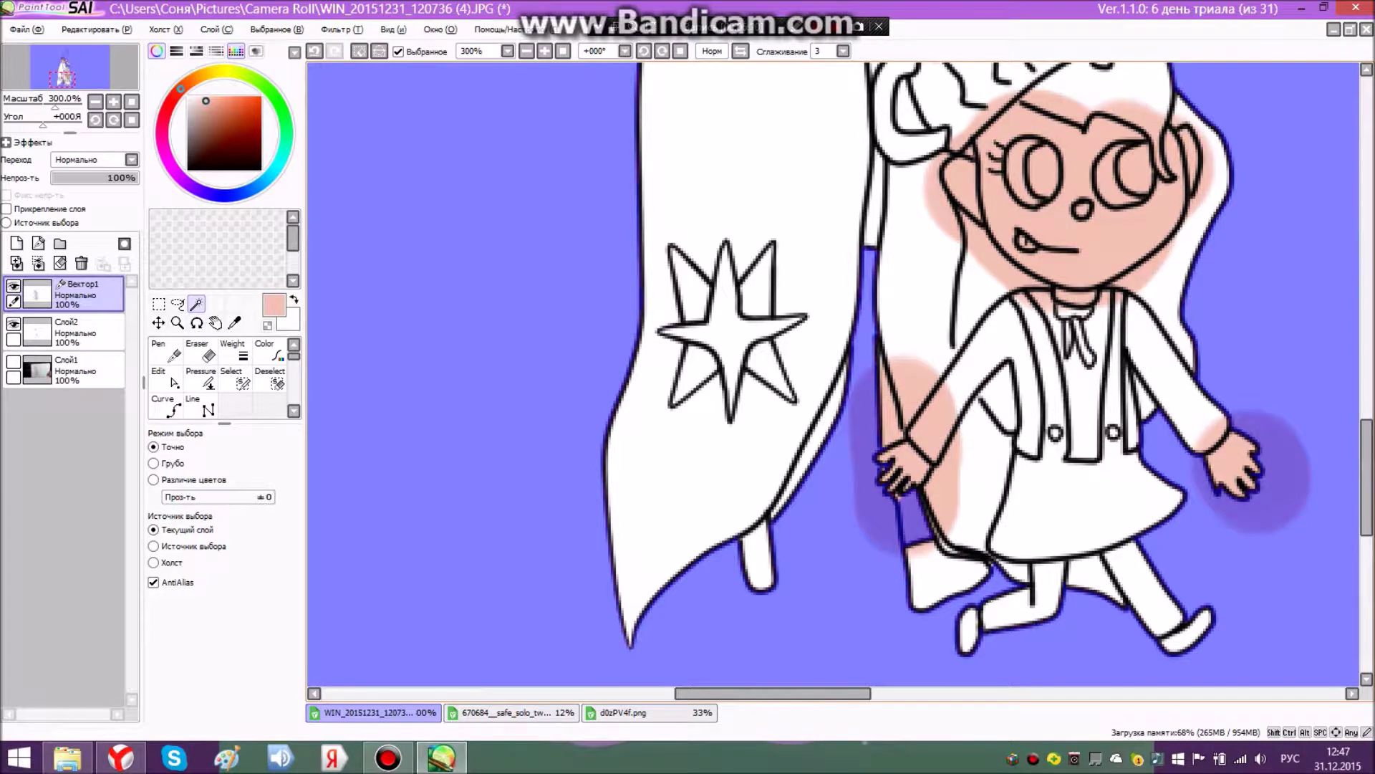
left_click(940, 576)
left_click(976, 488)
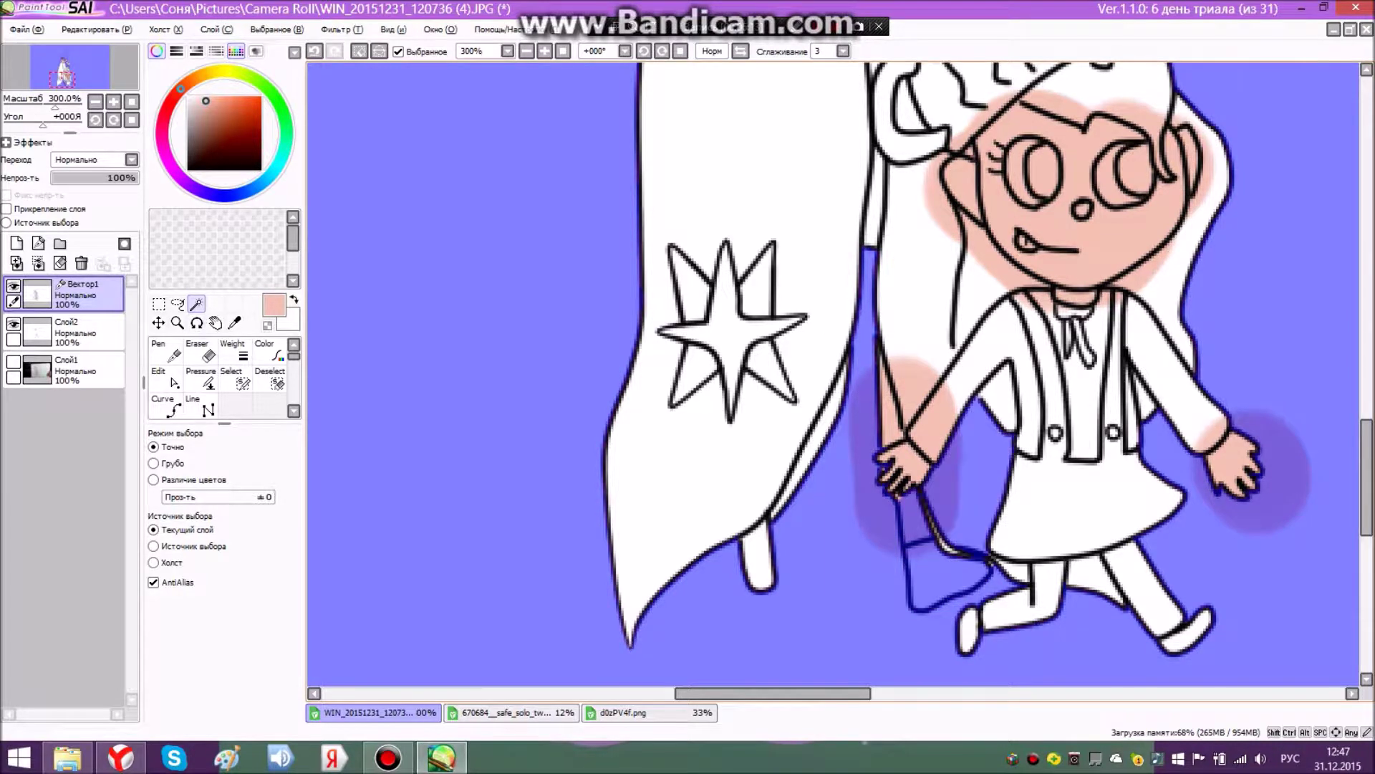
- Add both of the girl's sleeves, her side hair and the narrow strip above her hand to the selection
left_click(978, 369)
left_click(920, 300)
left_click(889, 417)
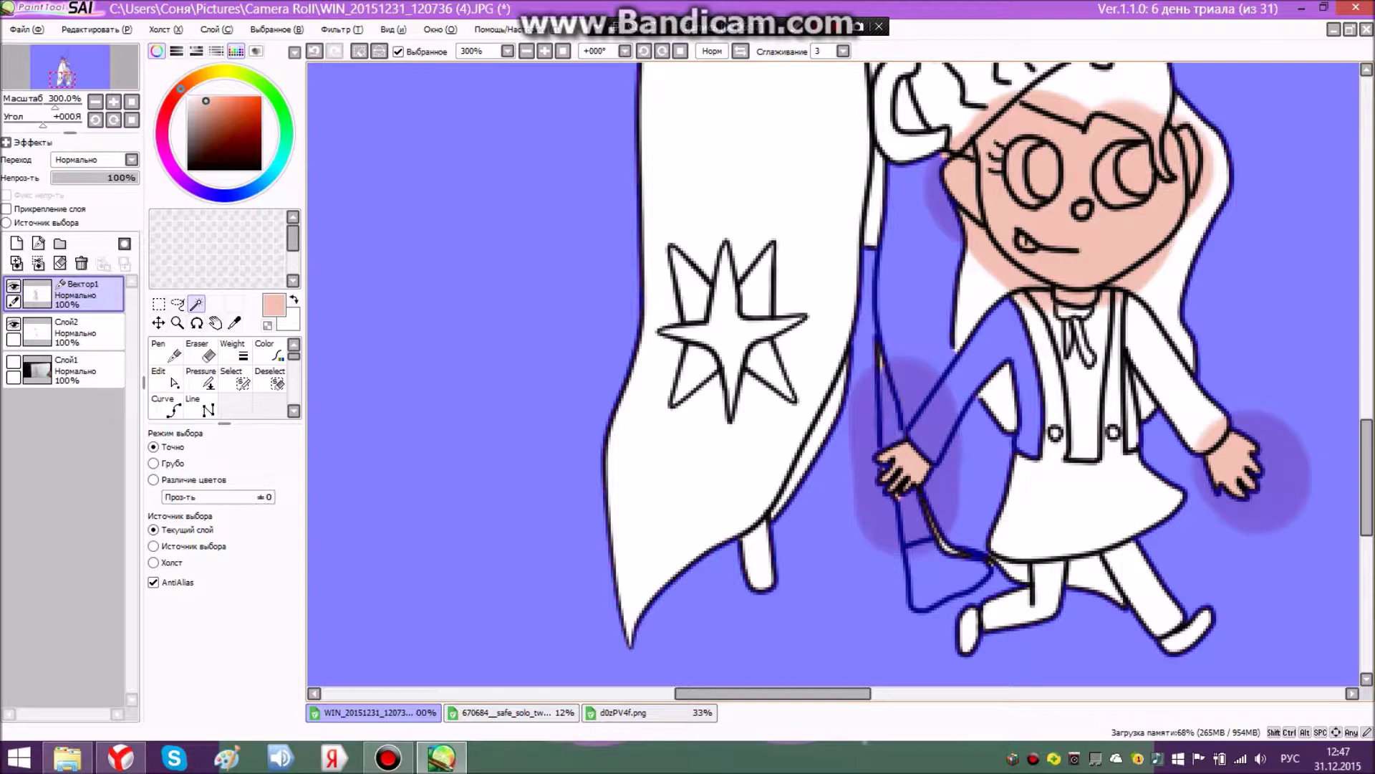
left_click(1175, 391)
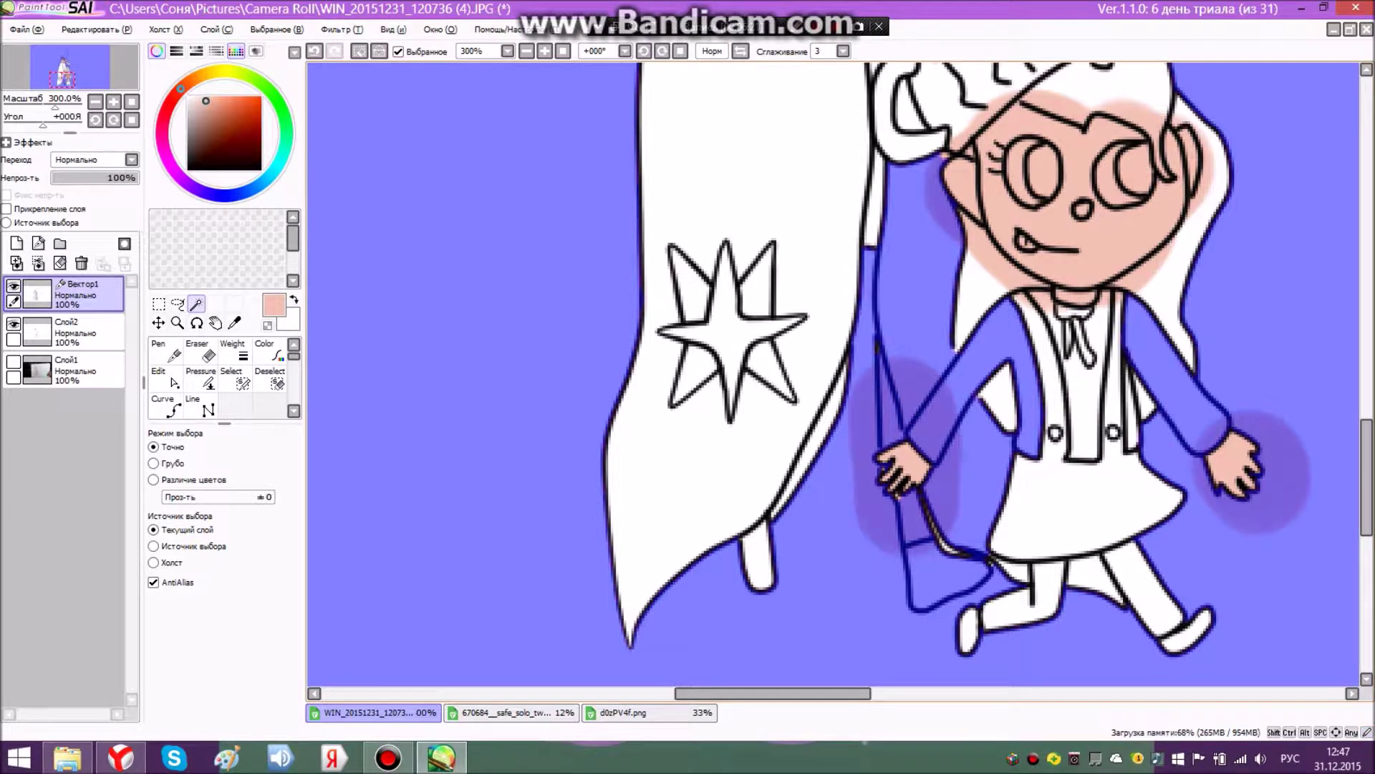
left_click(1175, 279)
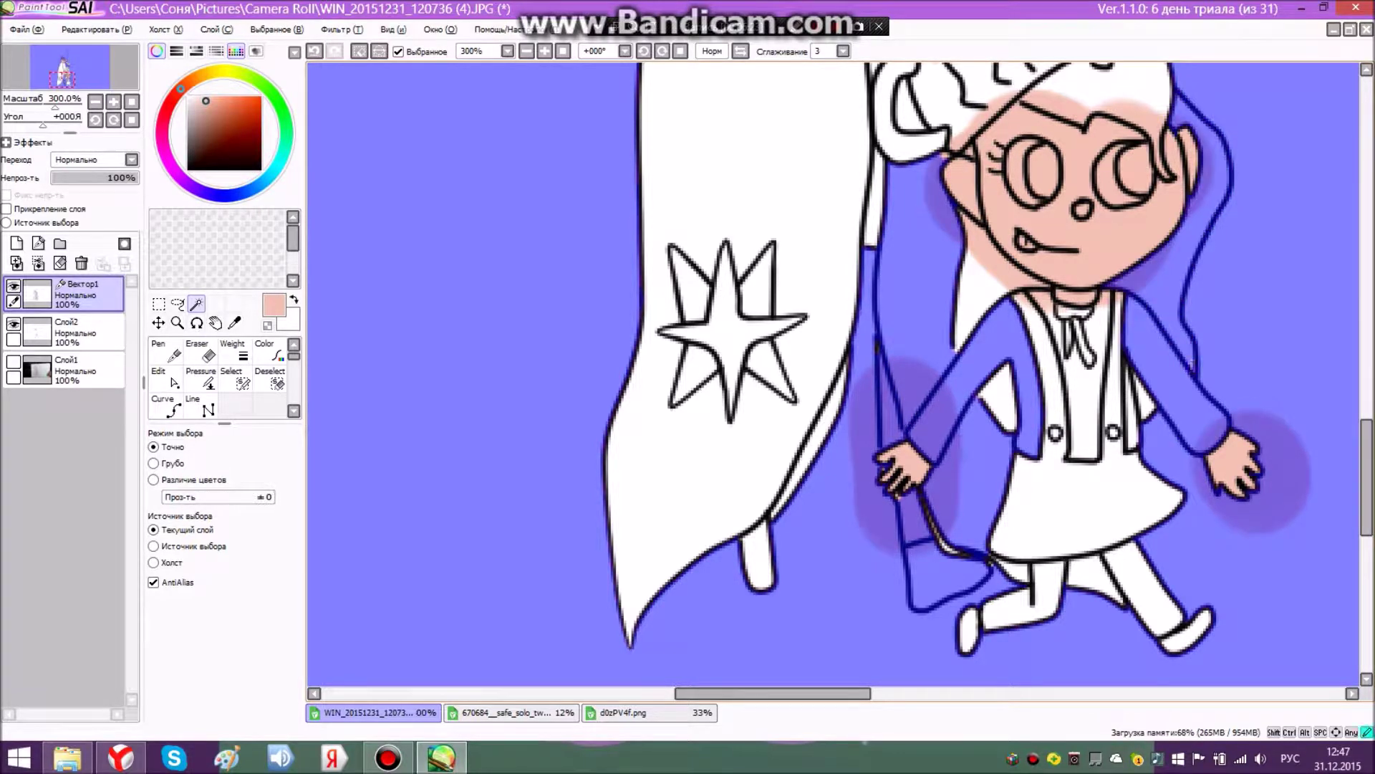
left_click(957, 350)
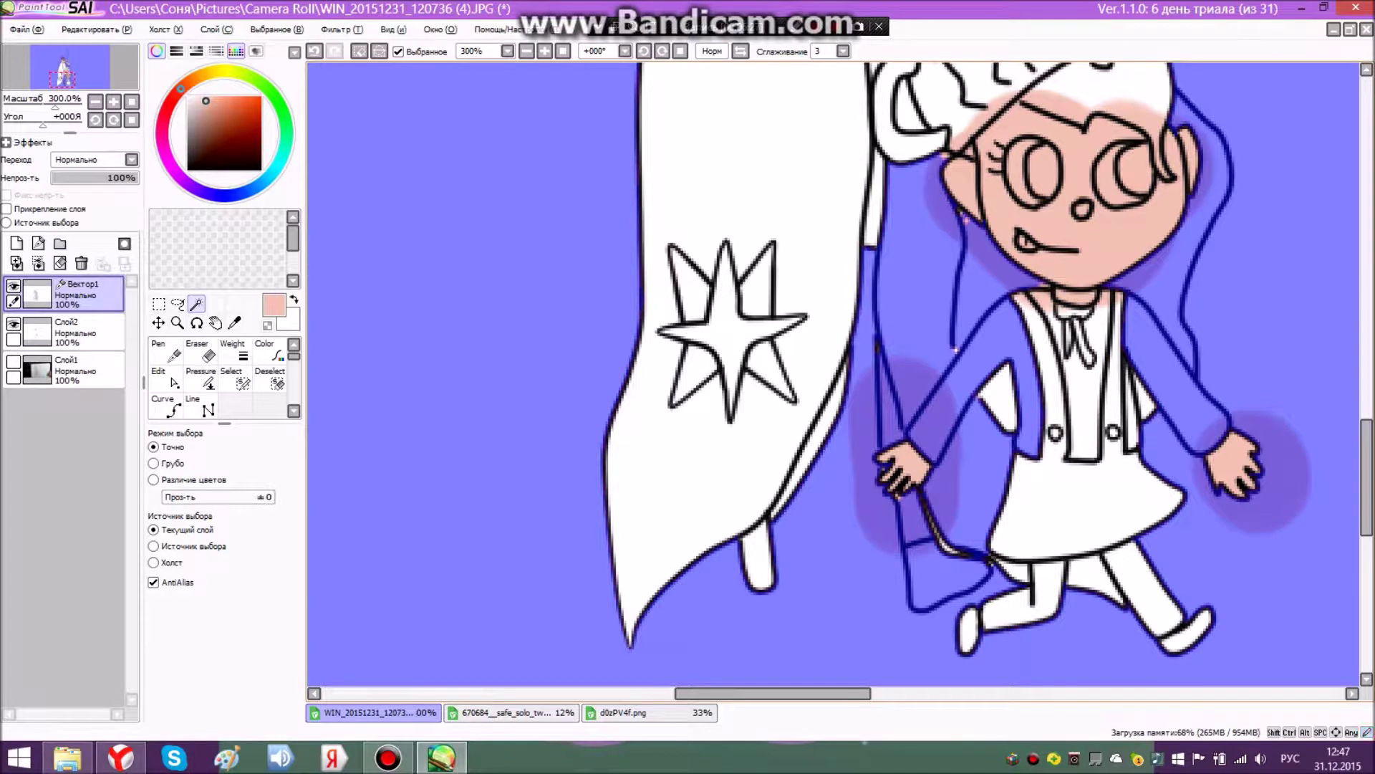
- Add the girl's fringe and the background of the balloon-patterned cup on her head to the selection
left_click(1106, 94)
left_click(963, 123)
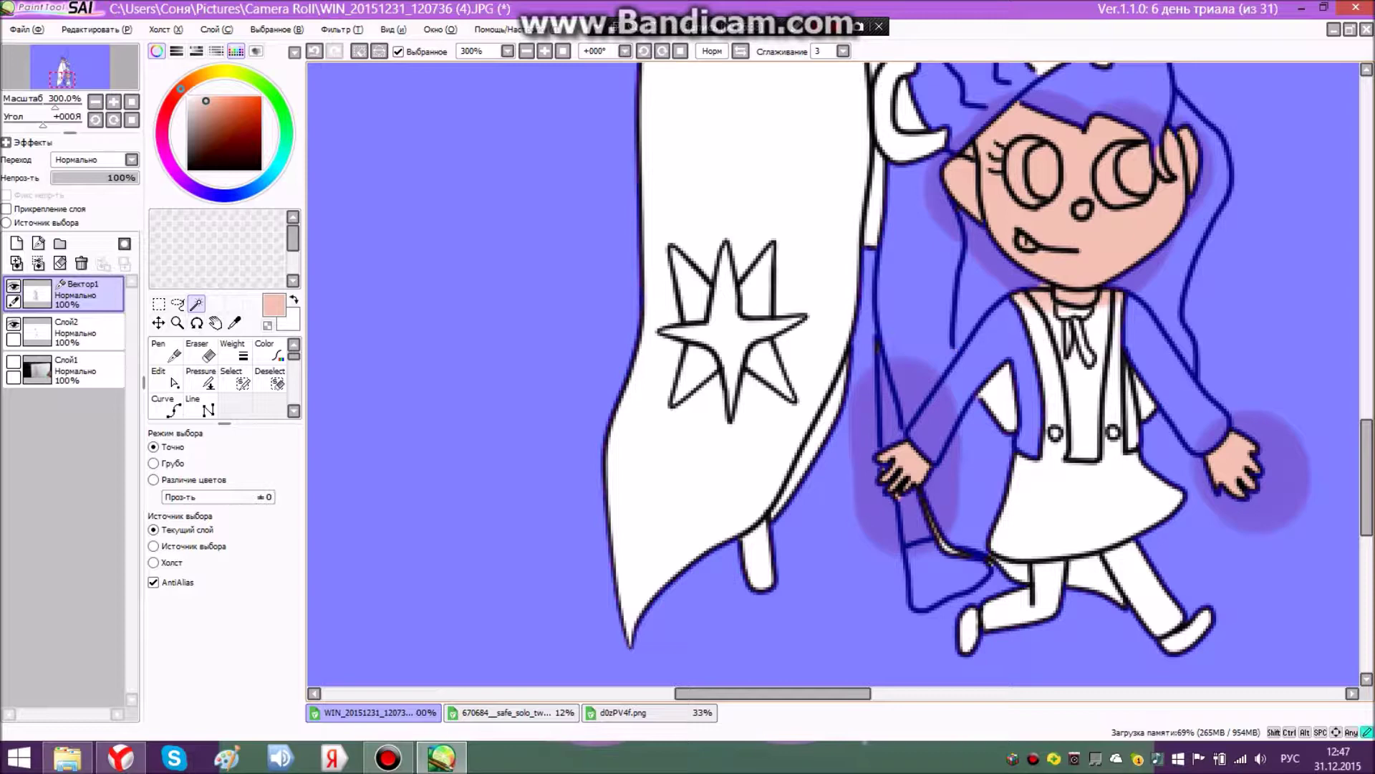
scroll(835, 373, "up", 5)
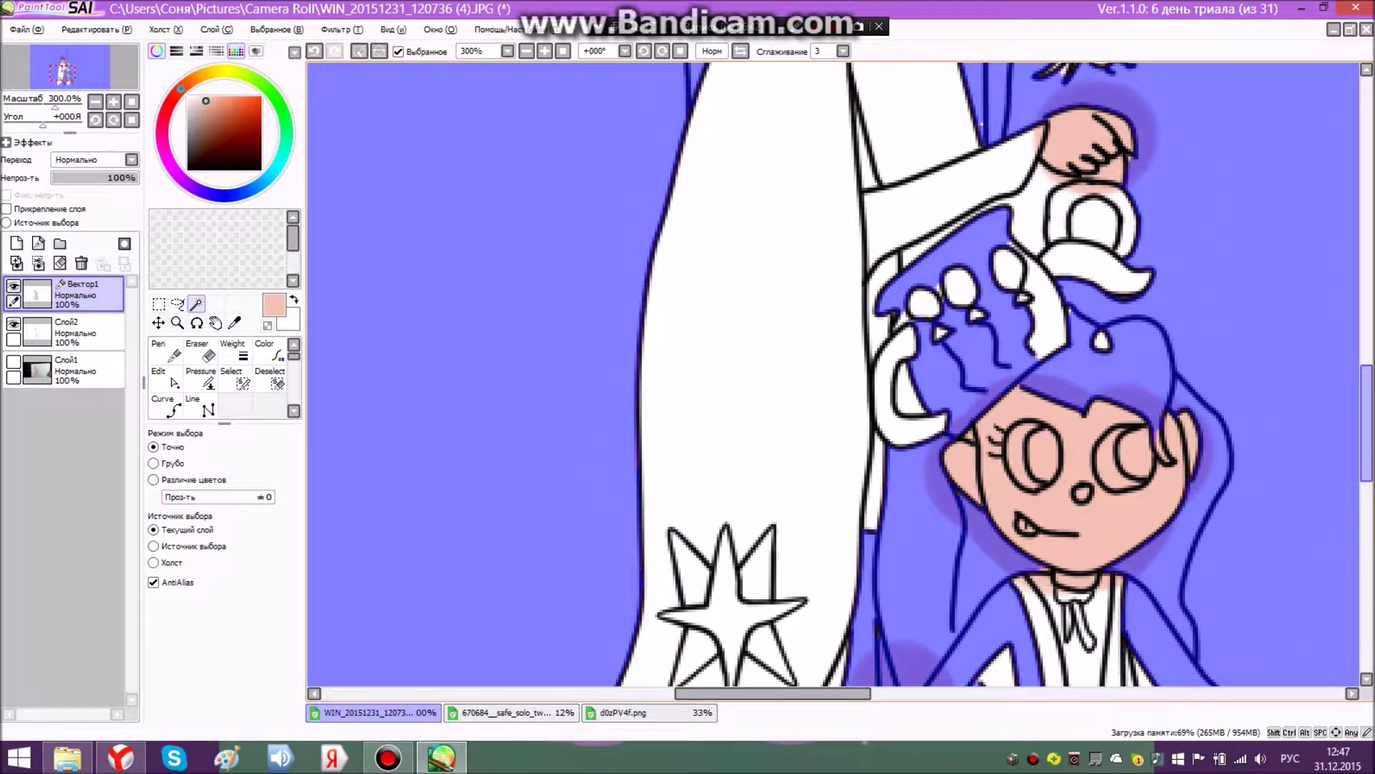
- On layer Слой2, erase the skin colour spilling outside the faces and hands within the selection, using a size 120 eraser
scroll(794, 362, "down", 4)
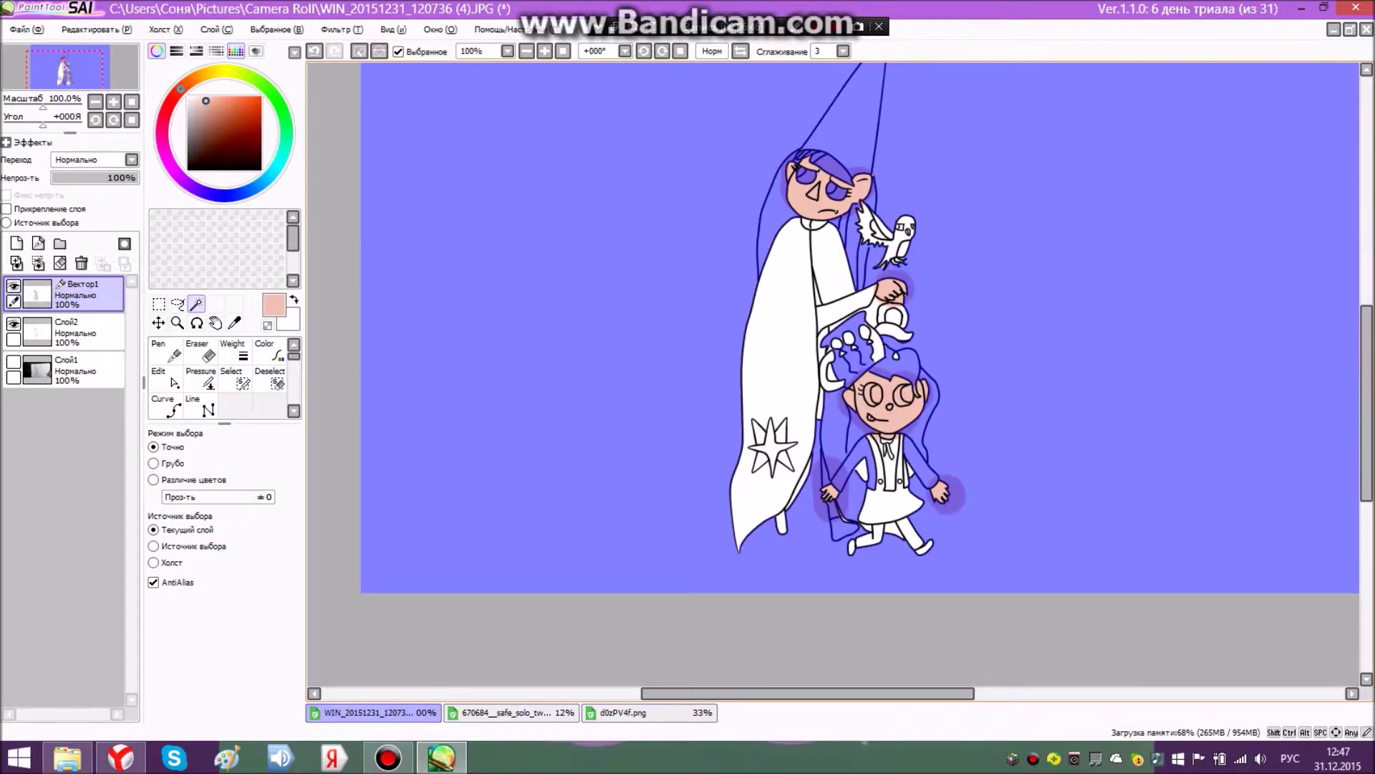
scroll(784, 261, "up", 1)
left_click(79, 333)
left_click(165, 378)
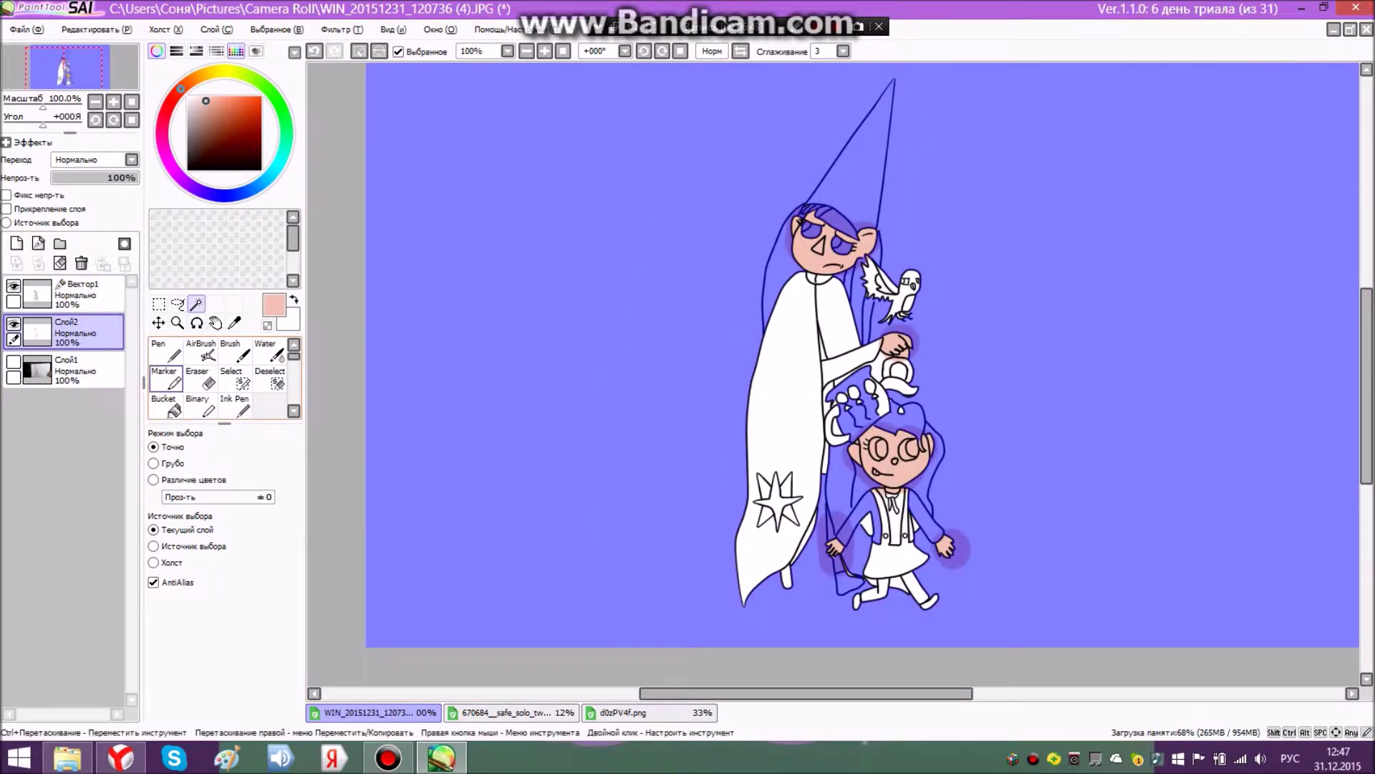
key("e")
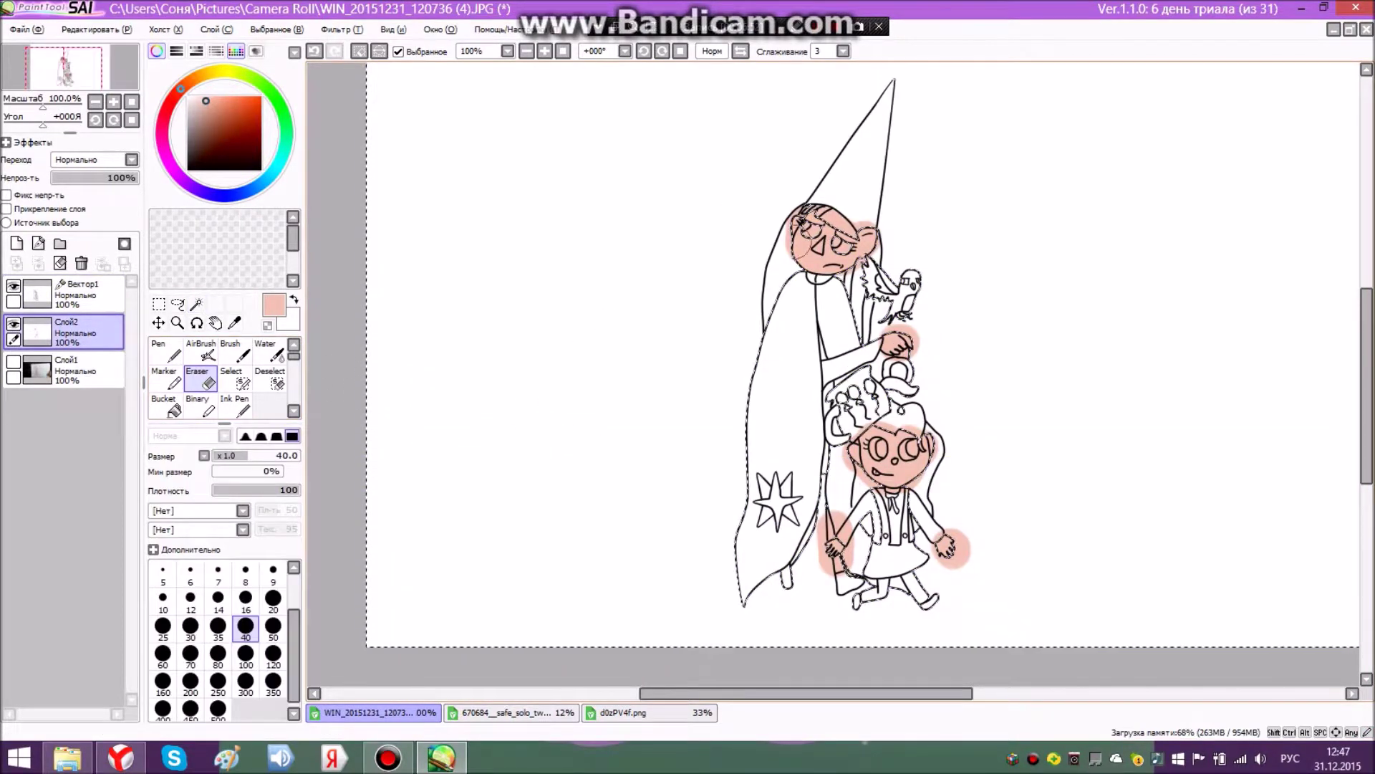
mouse_move(825, 200)
left_mouse_down()
mouse_move(824, 332)
mouse_move(880, 425)
mouse_move(924, 369)
mouse_move(937, 507)
left_mouse_up()
scroll(893, 525, "up", 2)
scroll(780, 355, "up", 2)
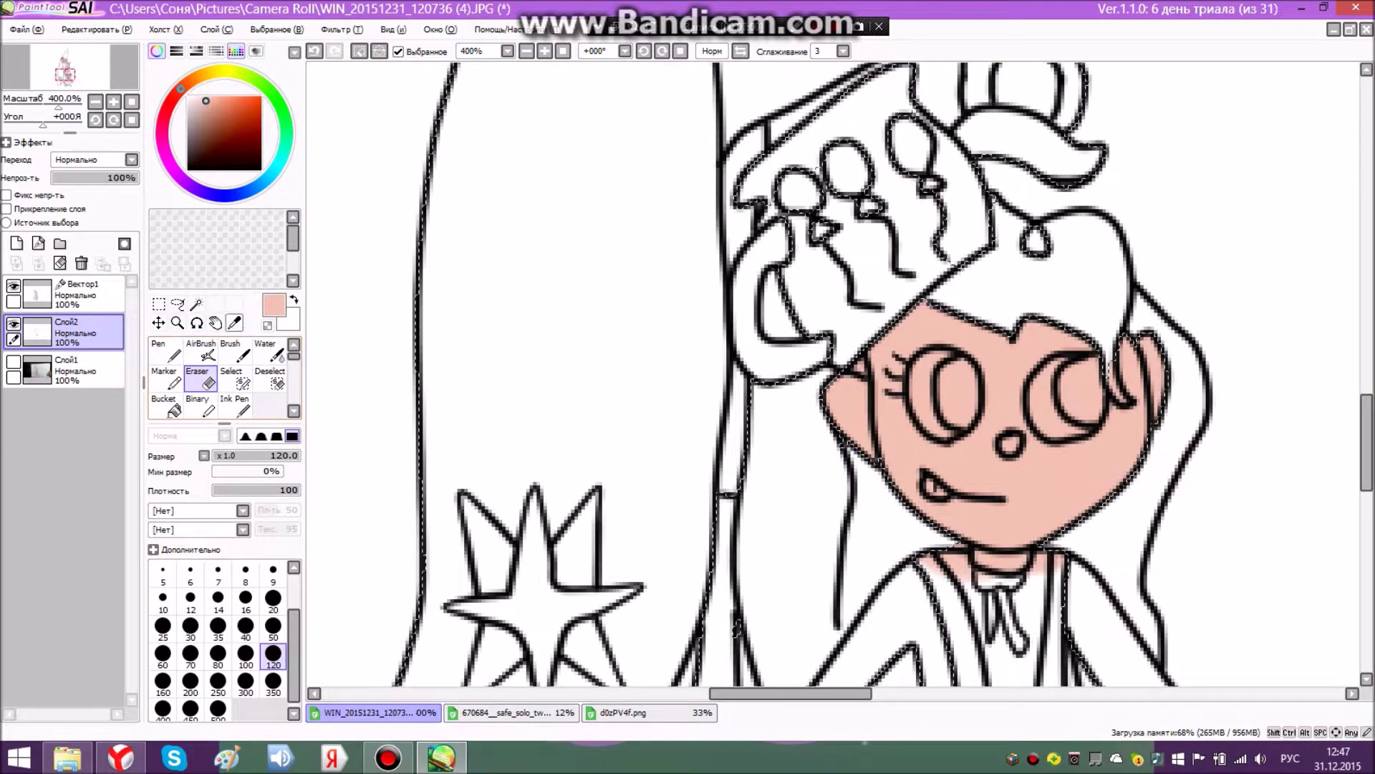
left_click(196, 304)
left_click(1003, 419)
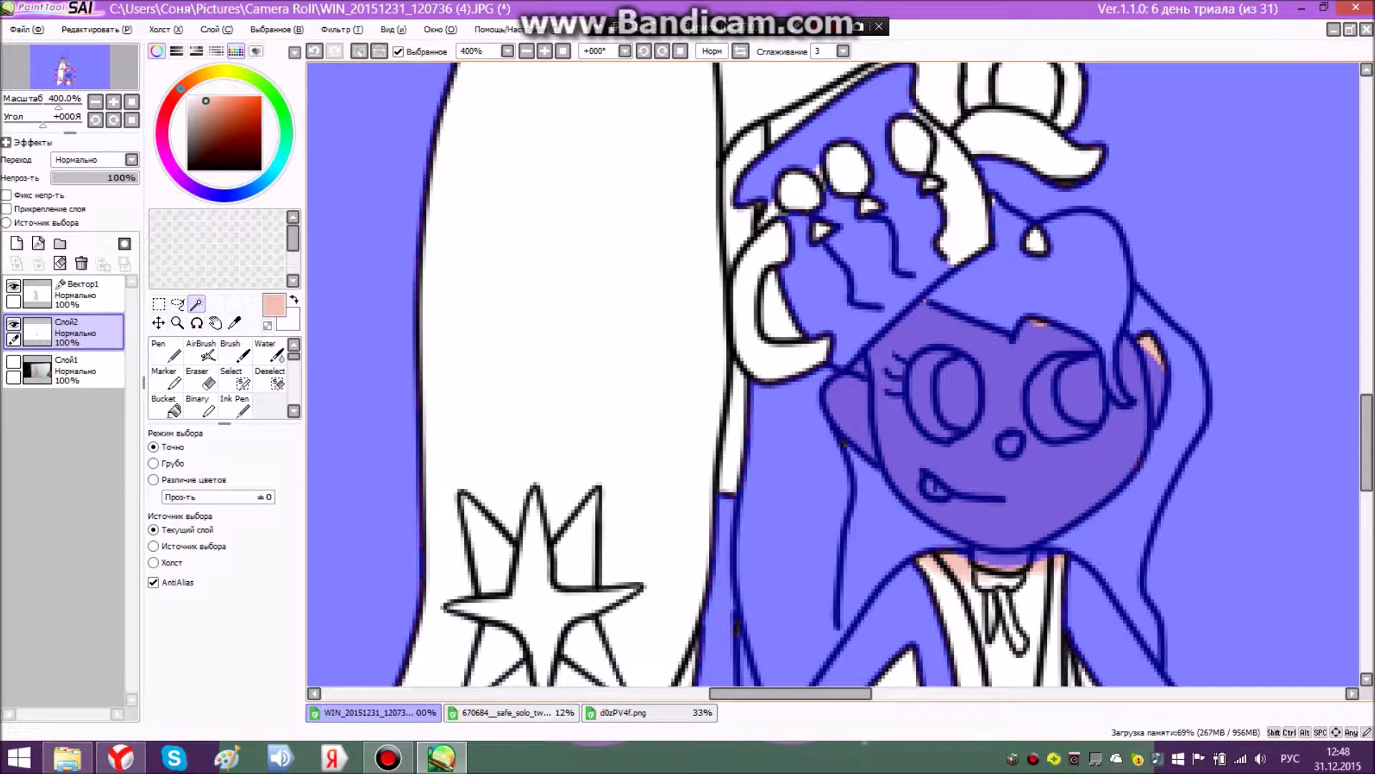
left_click(96, 30)
left_click(100, 46)
- Add the girl's eyes, including the irises, to the selection using layer Вектор1
left_click(86, 295)
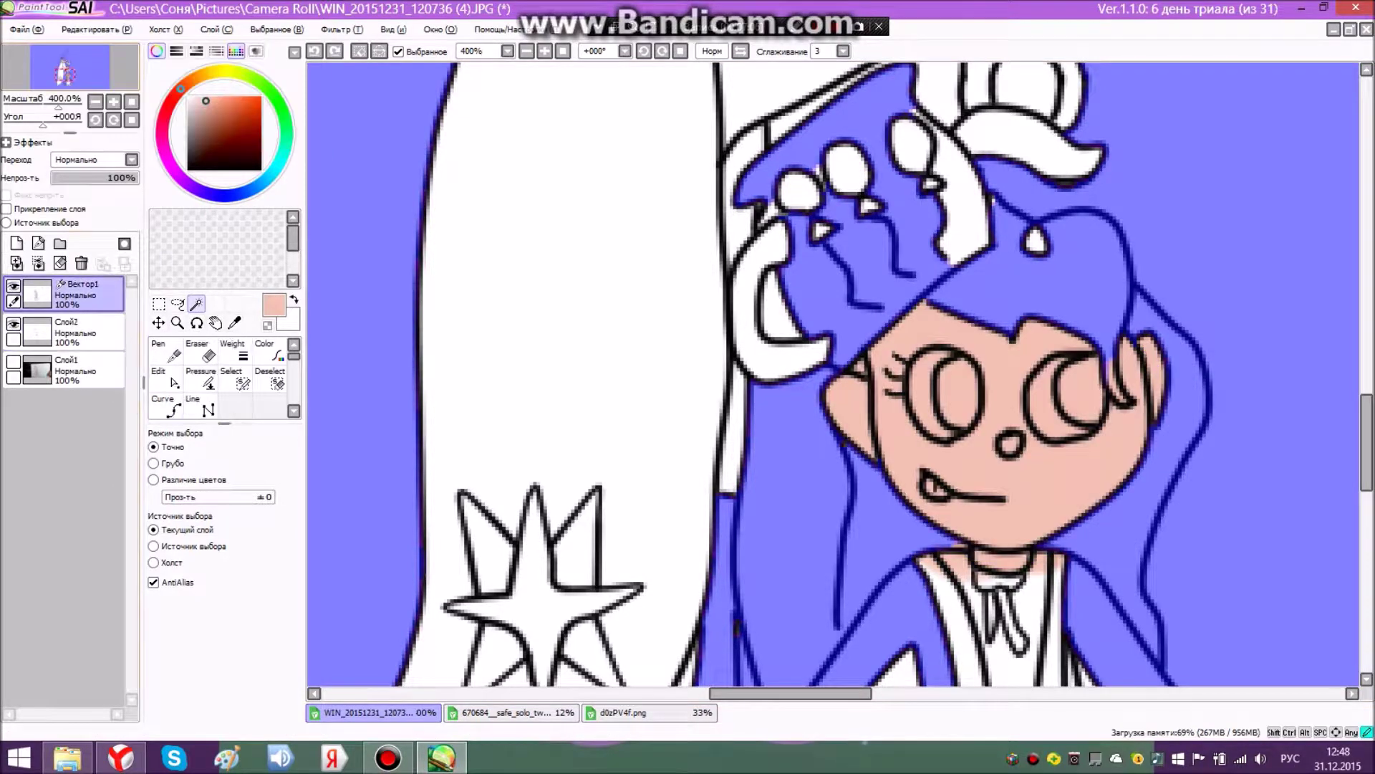
left_click(920, 396)
left_click(960, 396)
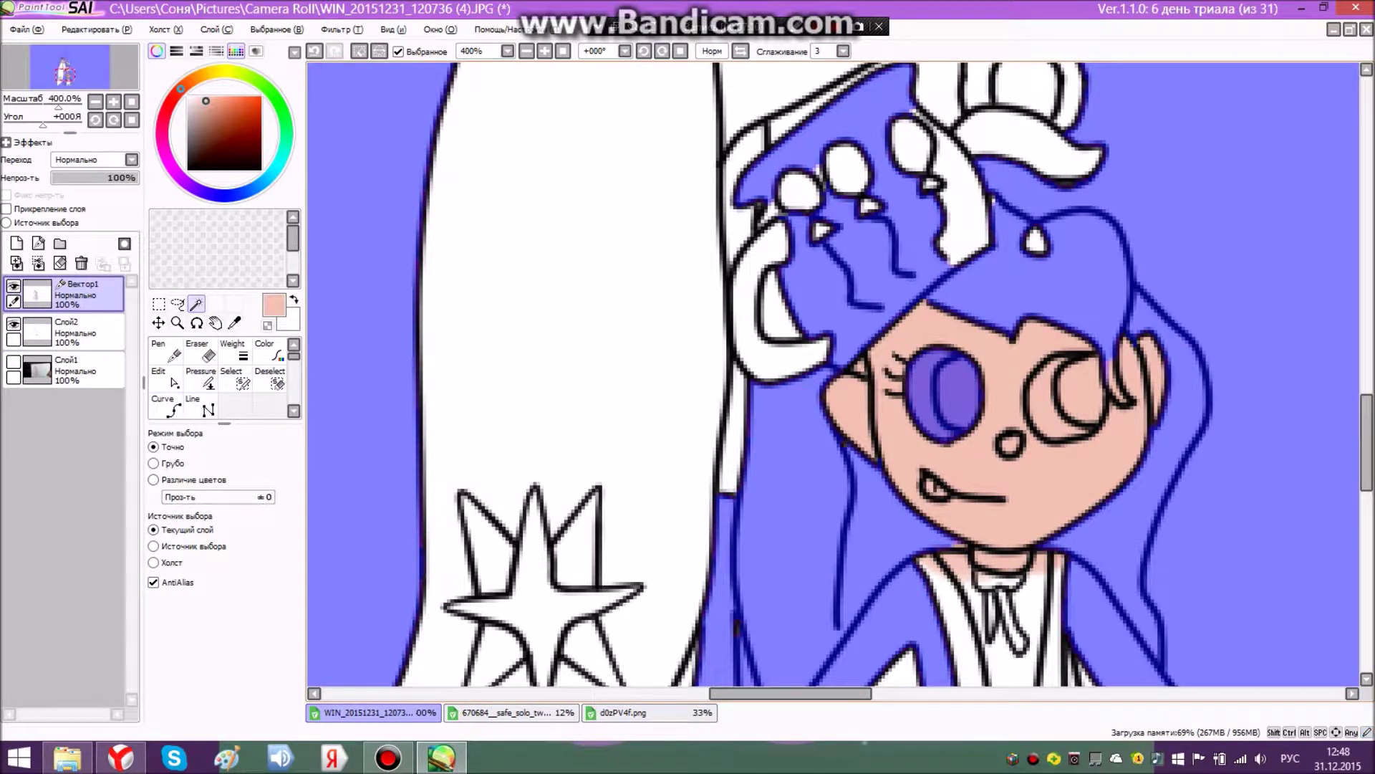
left_click(1084, 395)
left_click(1042, 404)
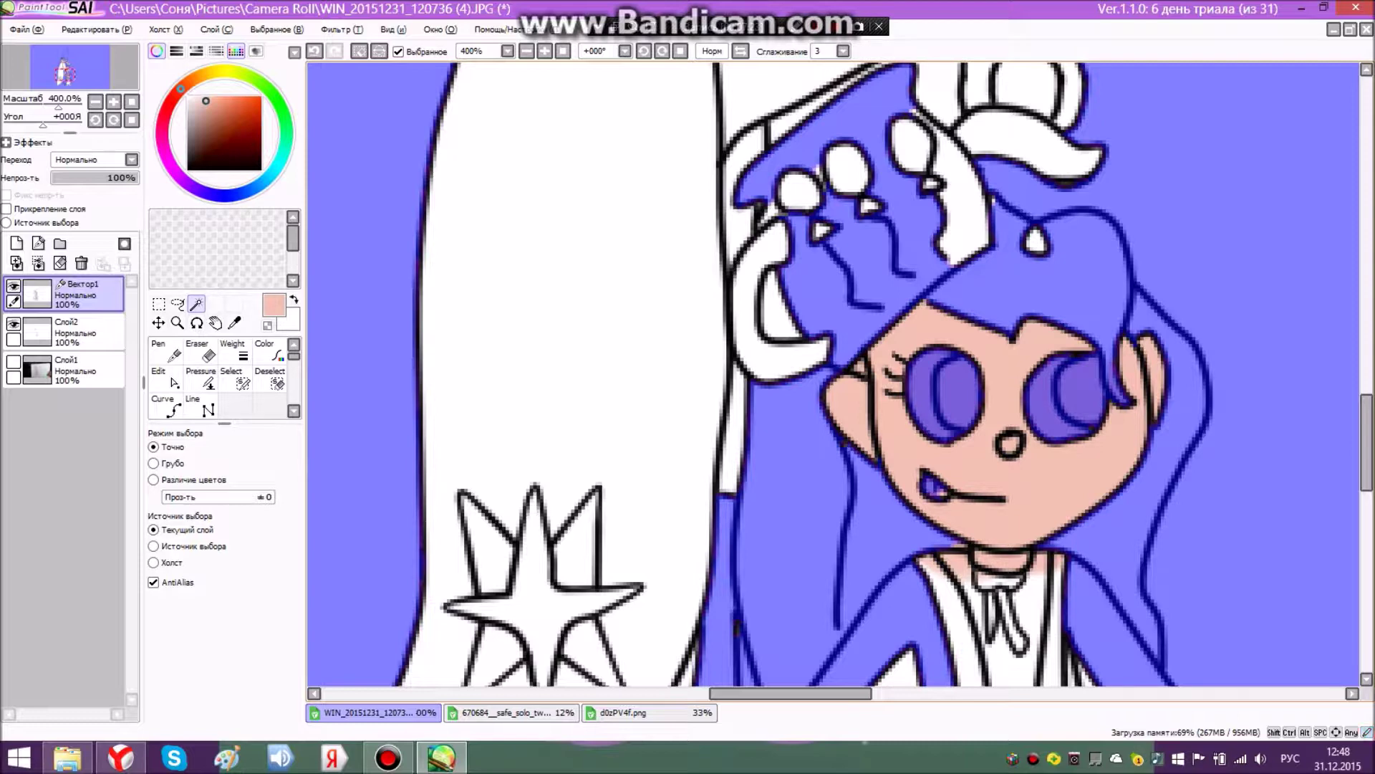
- Erase the skin colour from the selected eyes and mouth area on layer Слой2 with the size 120 eraser
scroll(833, 372, "down", 5)
scroll(833, 372, "up", 2)
scroll(799, 500, "up", 1)
scroll(798, 500, "down", 2)
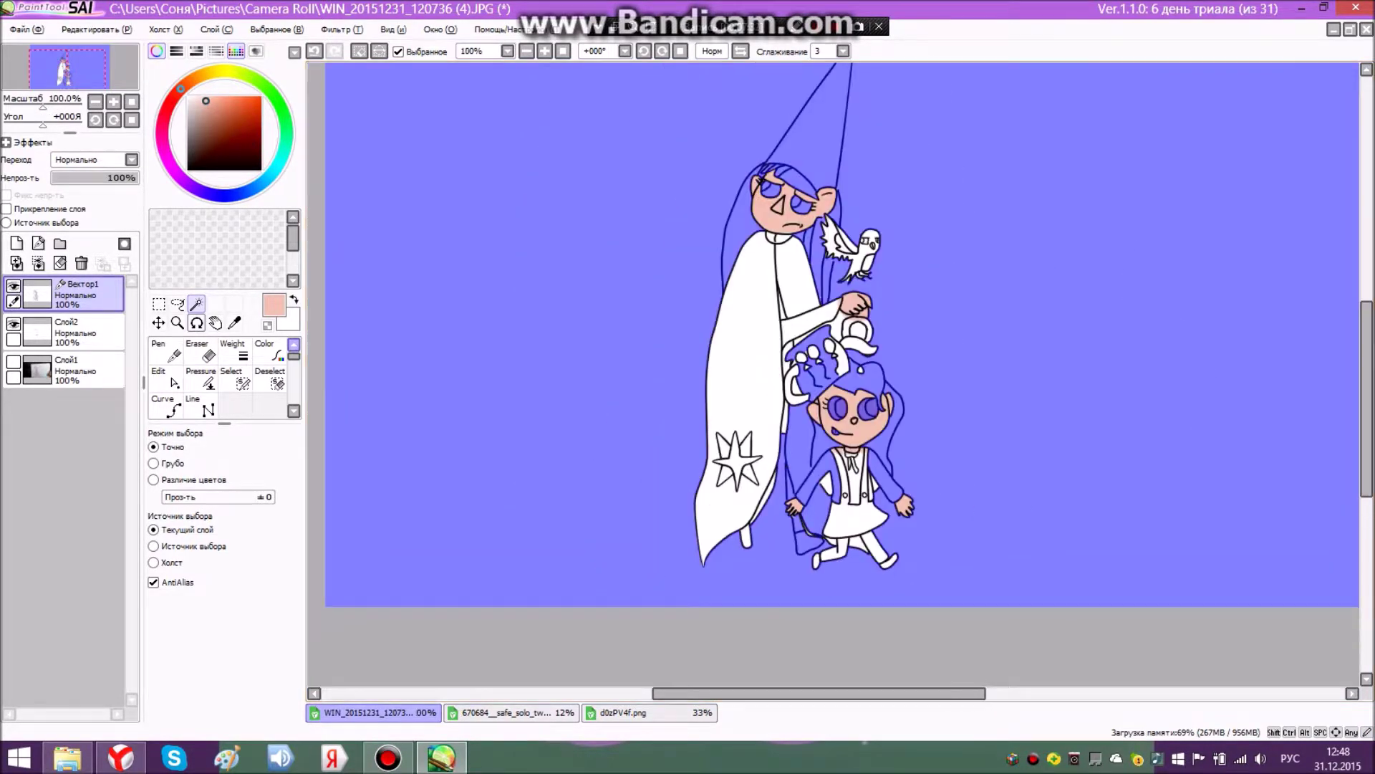
left_click(86, 333)
key("e")
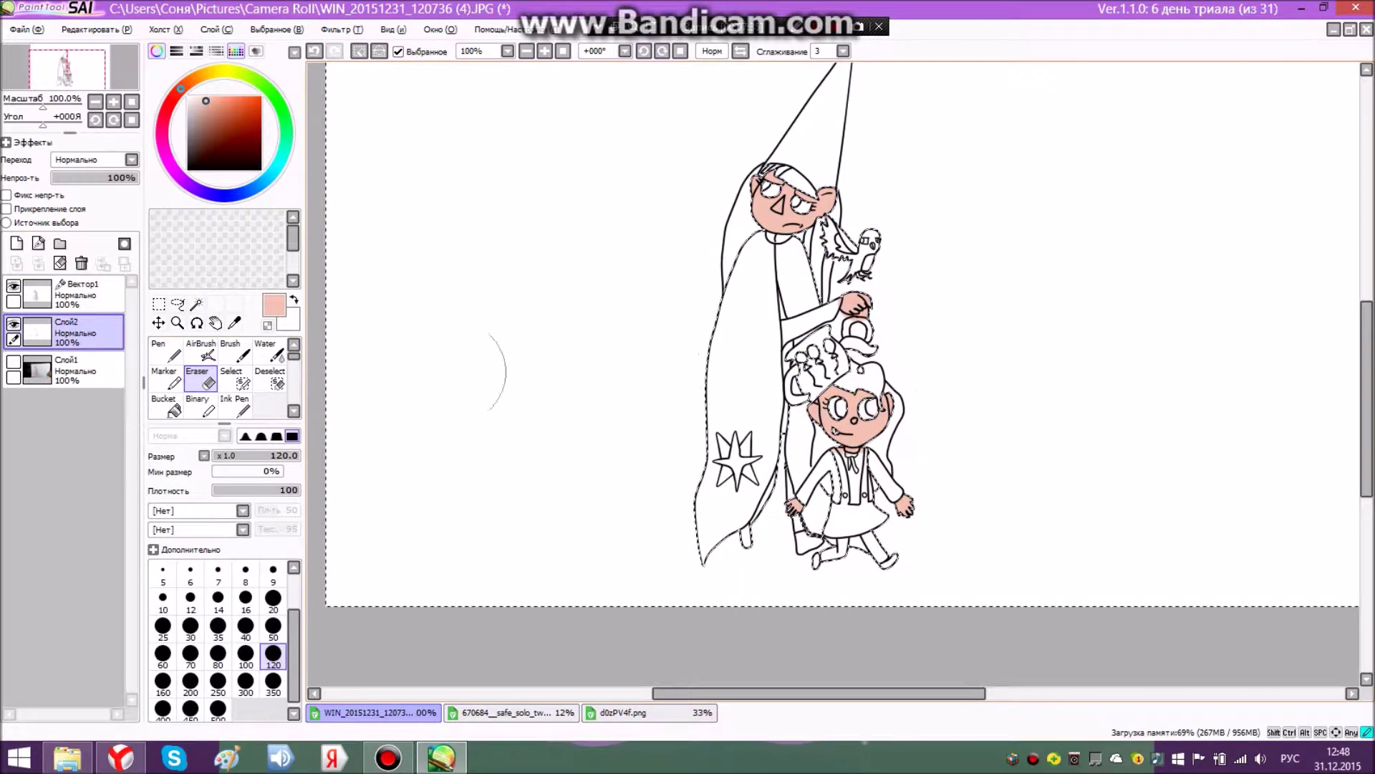
scroll(797, 122, "up", 2)
scroll(798, 121, "down", 3)
scroll(712, 393, "up", 1)
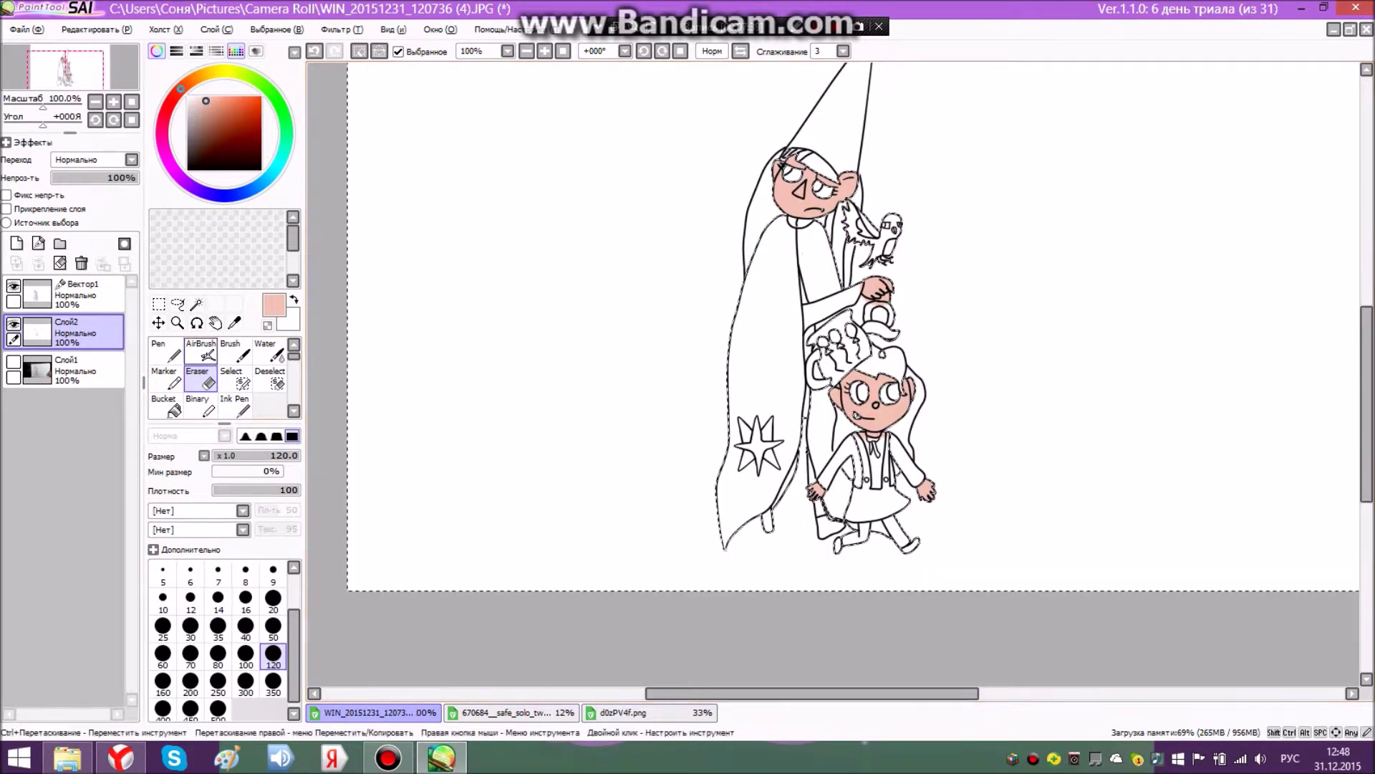
- Make layer Вектор1 active and clear the selection
left_click(78, 294)
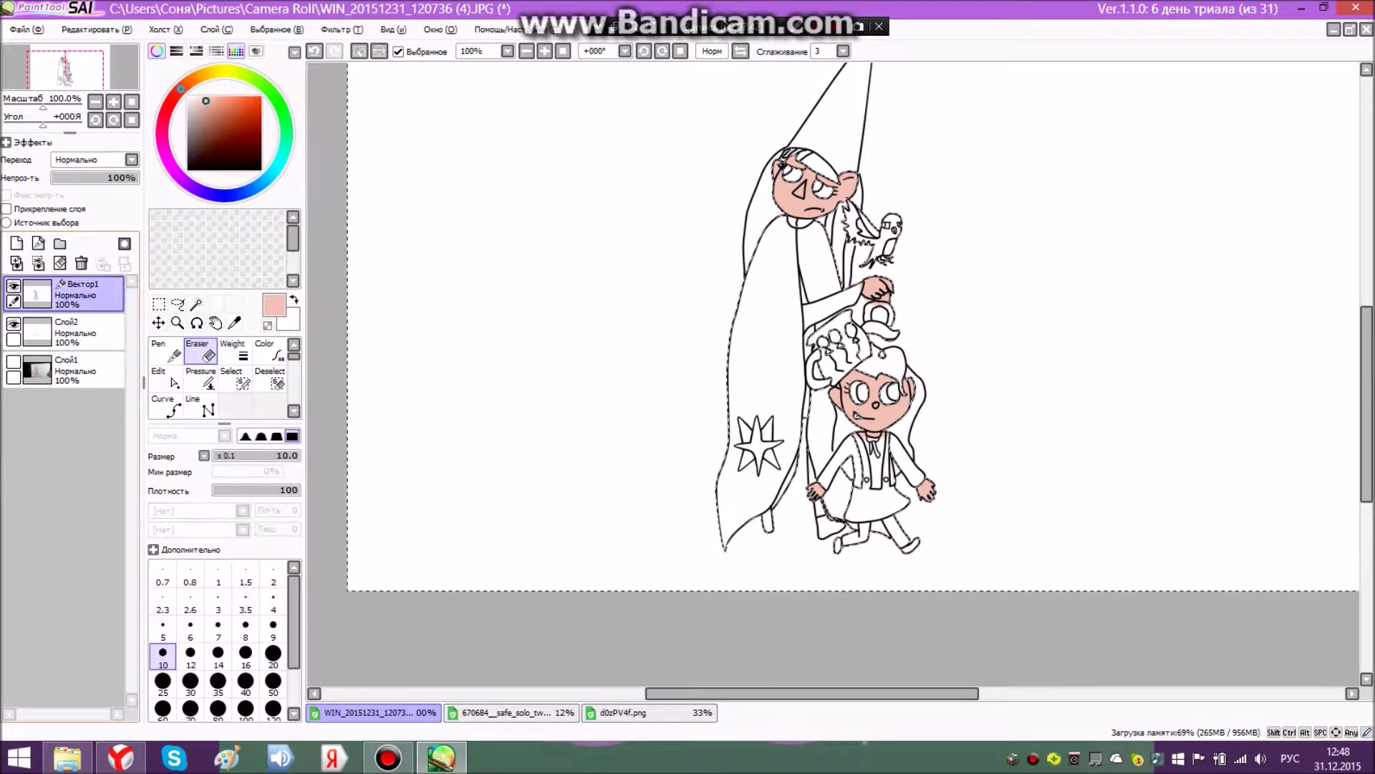
scroll(788, 358, "down", 2)
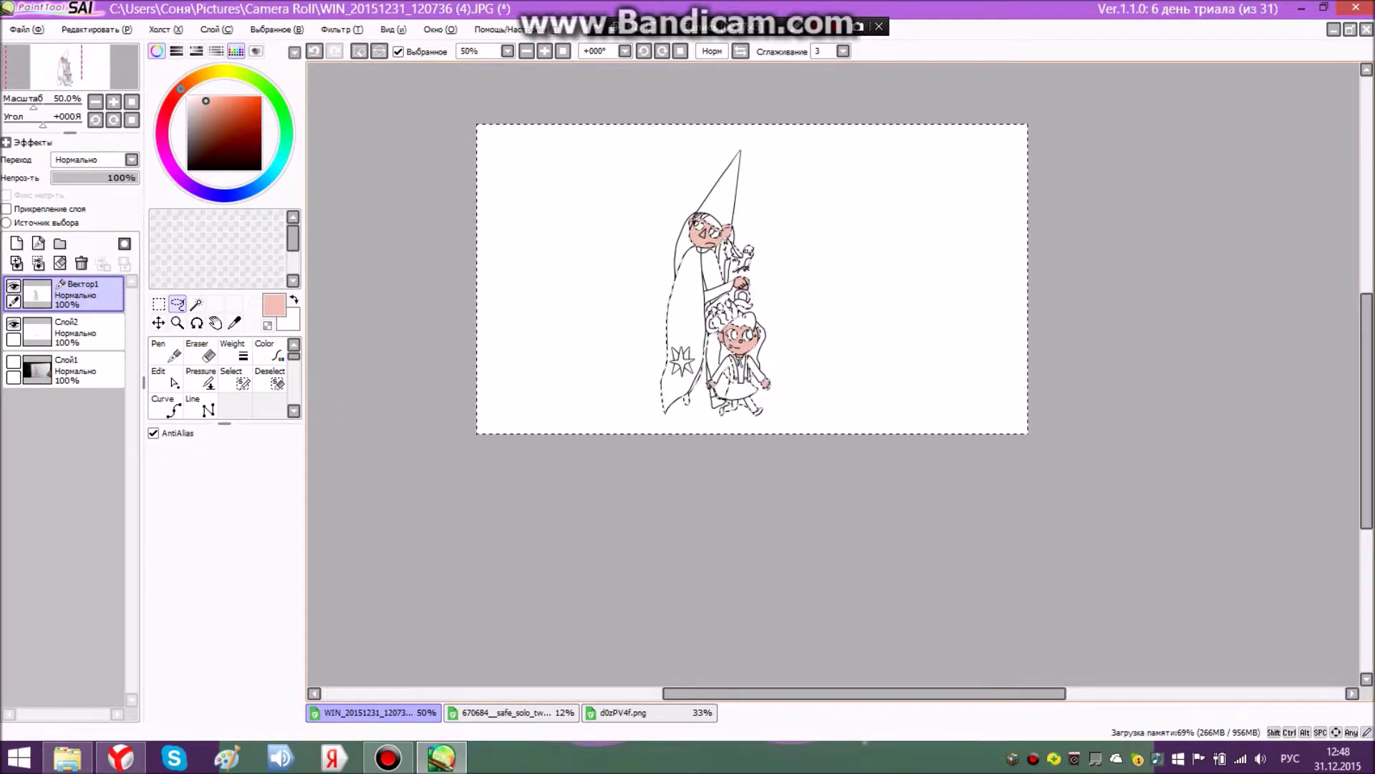
scroll(788, 358, "up", 1)
scroll(788, 358, "up", 2)
scroll(788, 358, "down", 2)
scroll(788, 359, "up", 1)
left_click_drag(868, 694, 842, 694)
left_click_drag(1367, 327, 1367, 365)
scroll(682, 258, "up", 2)
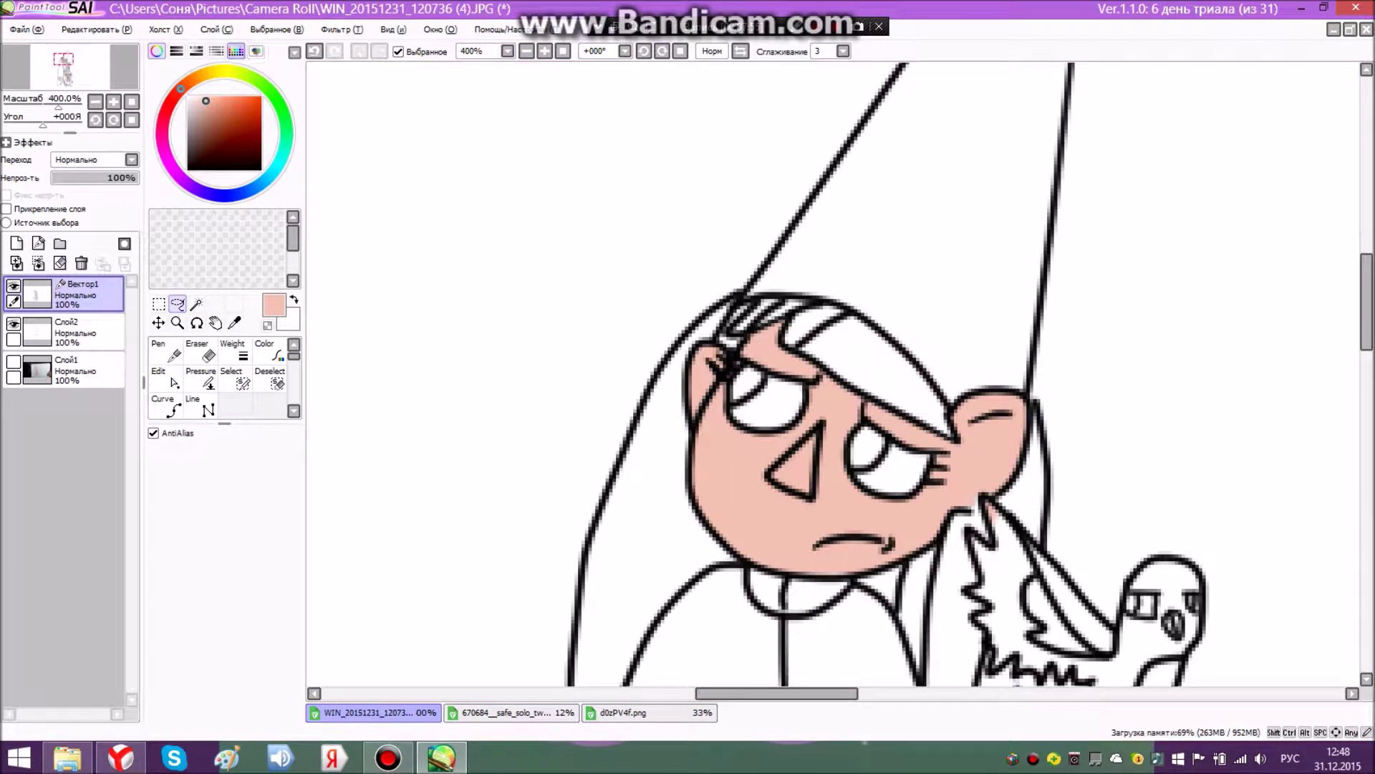
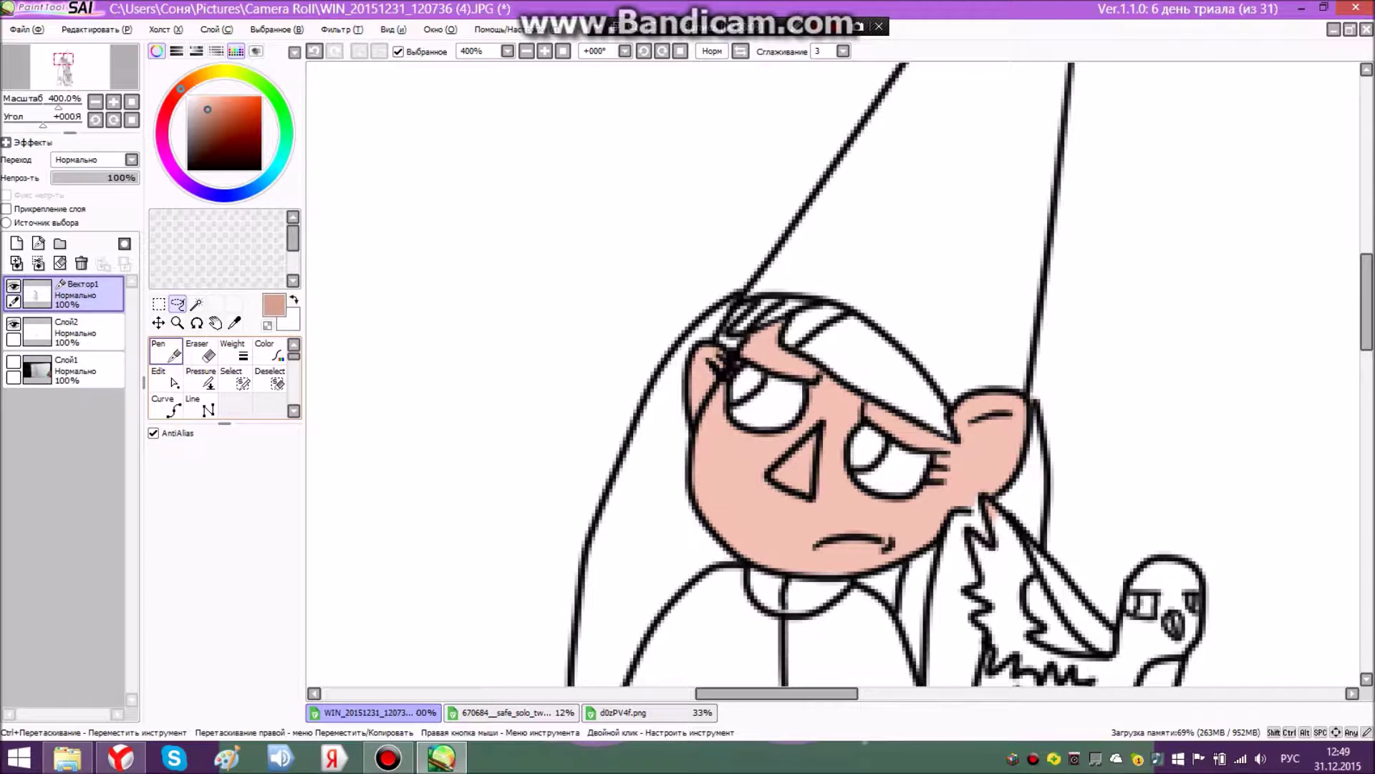
- Select the tall figure's triangular nose from Вектор1, paint it a darker skin tone on Слой2 with a size 100 pen, and deselect
left_click(196, 304)
left_click(808, 447)
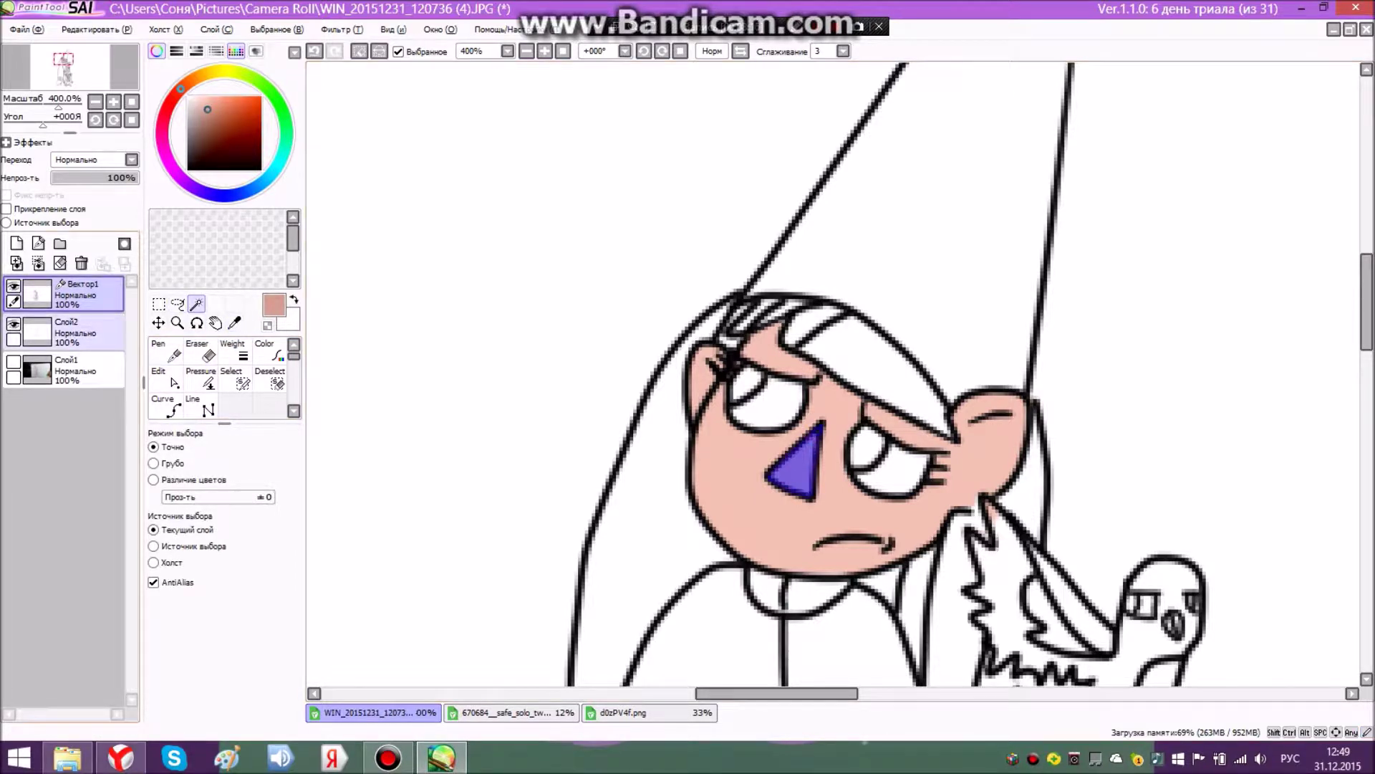
left_click(13, 324)
left_click(13, 324)
left_click(75, 331)
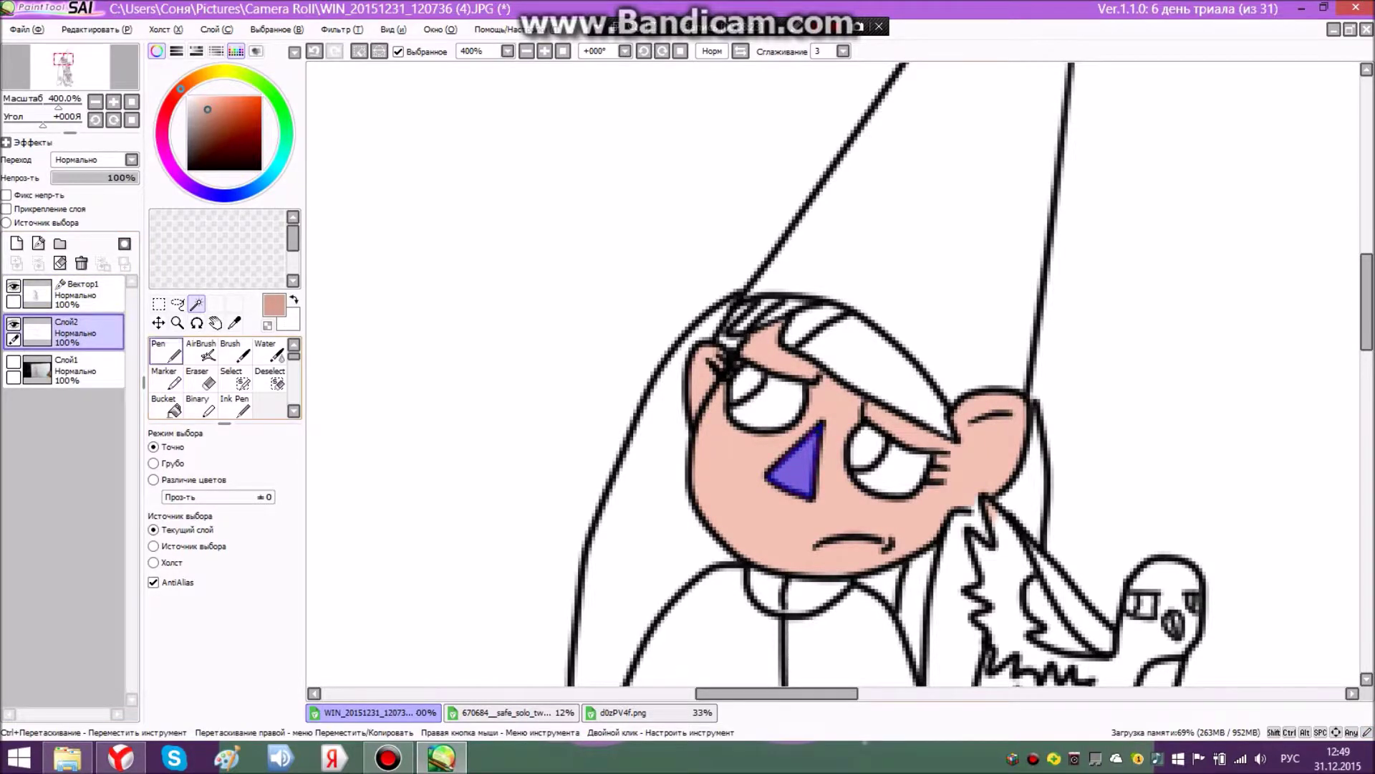
left_click(166, 351)
mouse_move(803, 453)
left_mouse_down()
mouse_move(790, 408)
mouse_move(795, 473)
left_mouse_up()
scroll(428, 328, "up", 2)
scroll(432, 423, "down", 5)
scroll(426, 484, "up", 2)
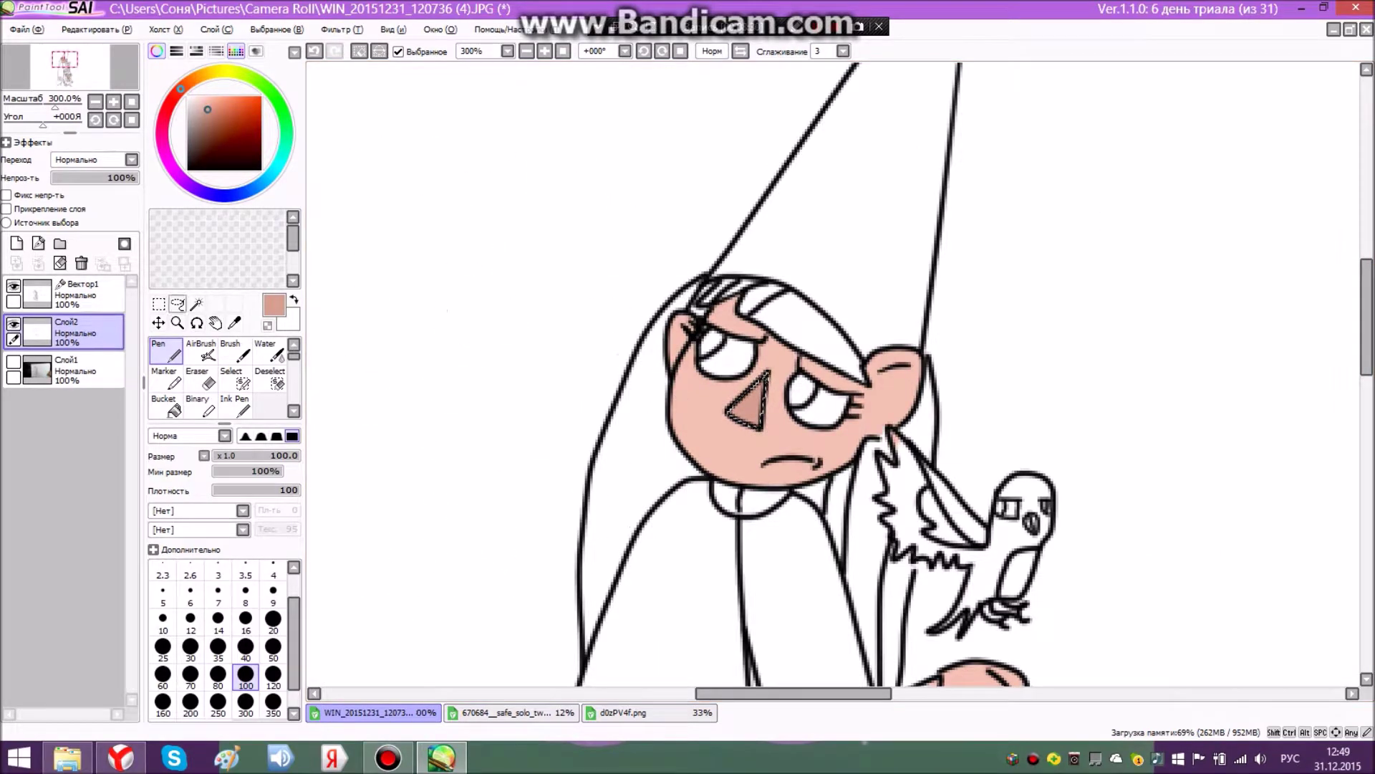
left_click(177, 303)
left_click(409, 380)
- Select the girl's nose, the gap below the tall figure's hand, the ring shape beneath it and the sleeve, using layer Вектор1
scroll(418, 392, "down", 3)
scroll(405, 456, "up", 1)
scroll(441, 573, "down", 1)
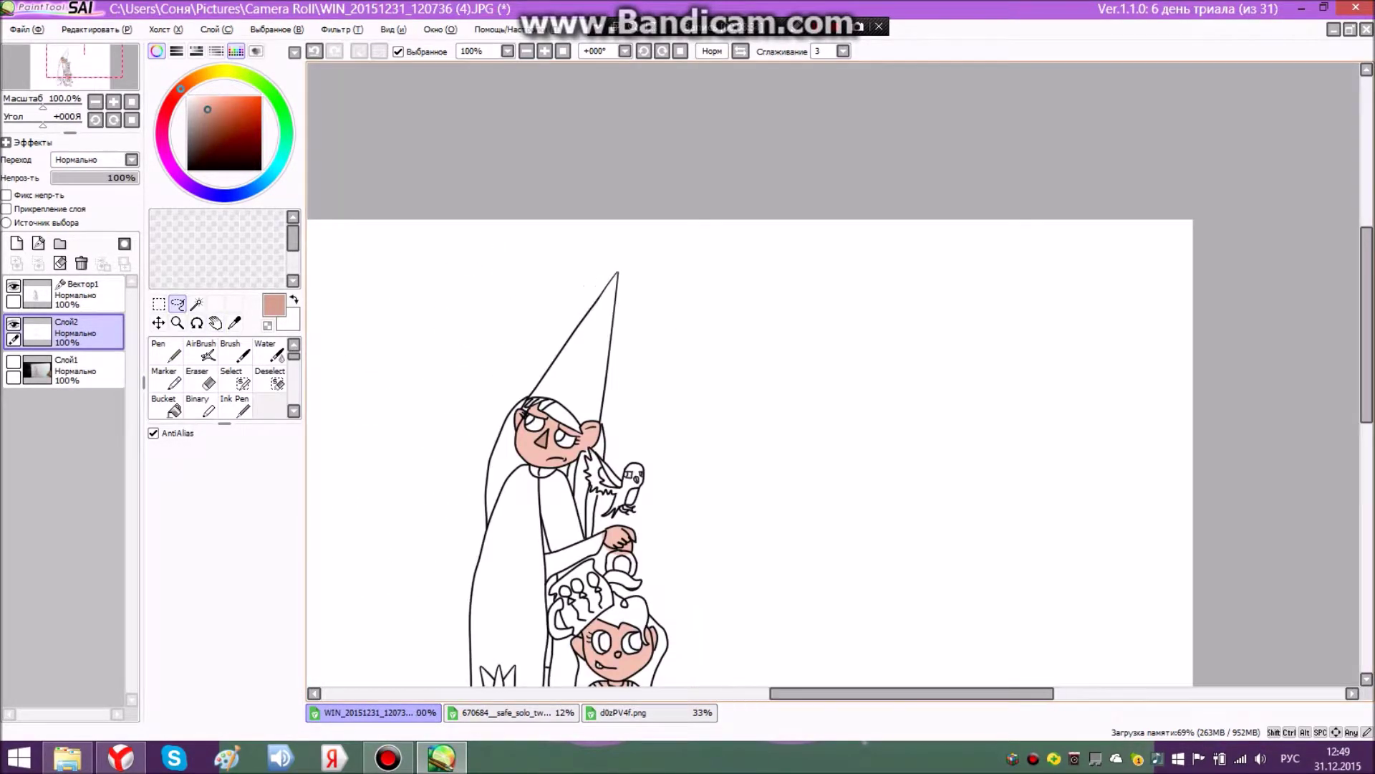
scroll(616, 509, "up", 2)
scroll(831, 373, "down", 5)
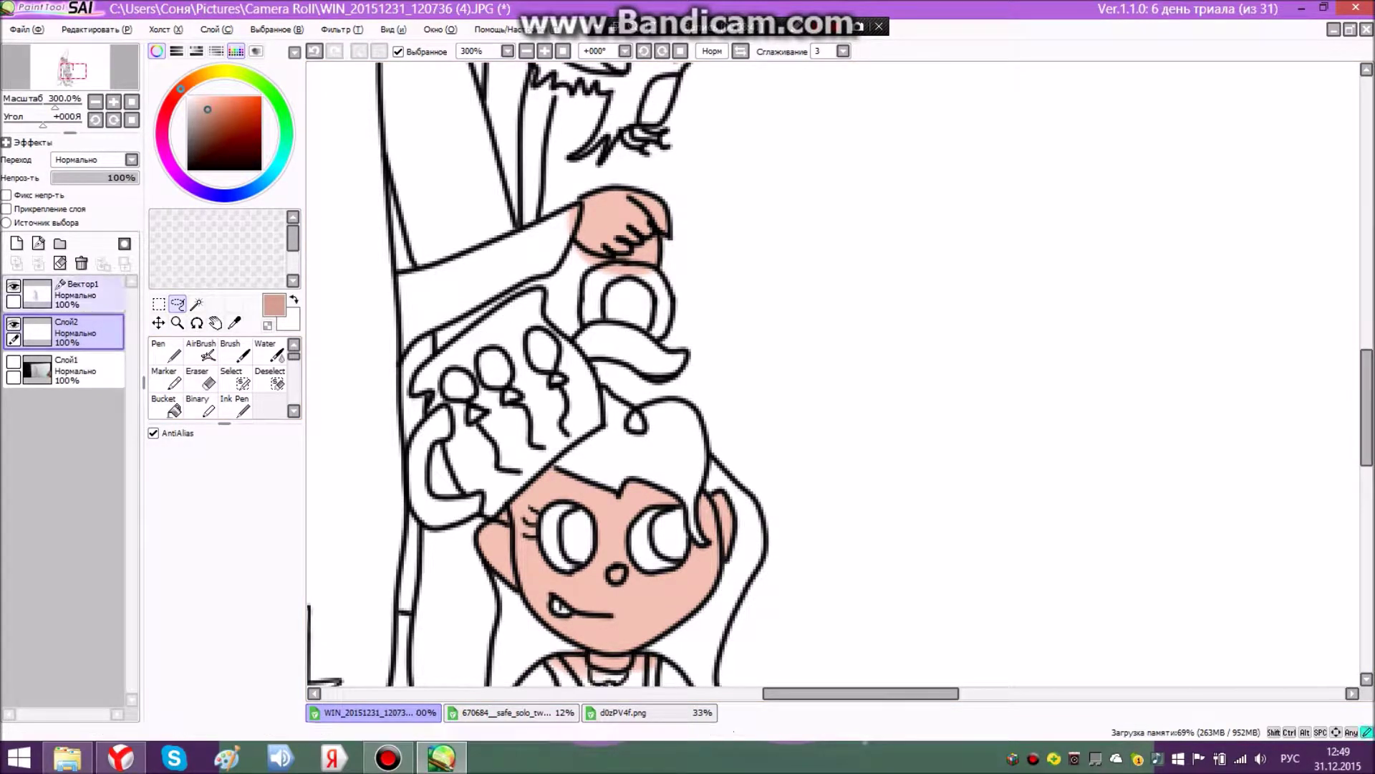
left_click(82, 294)
left_click(196, 304)
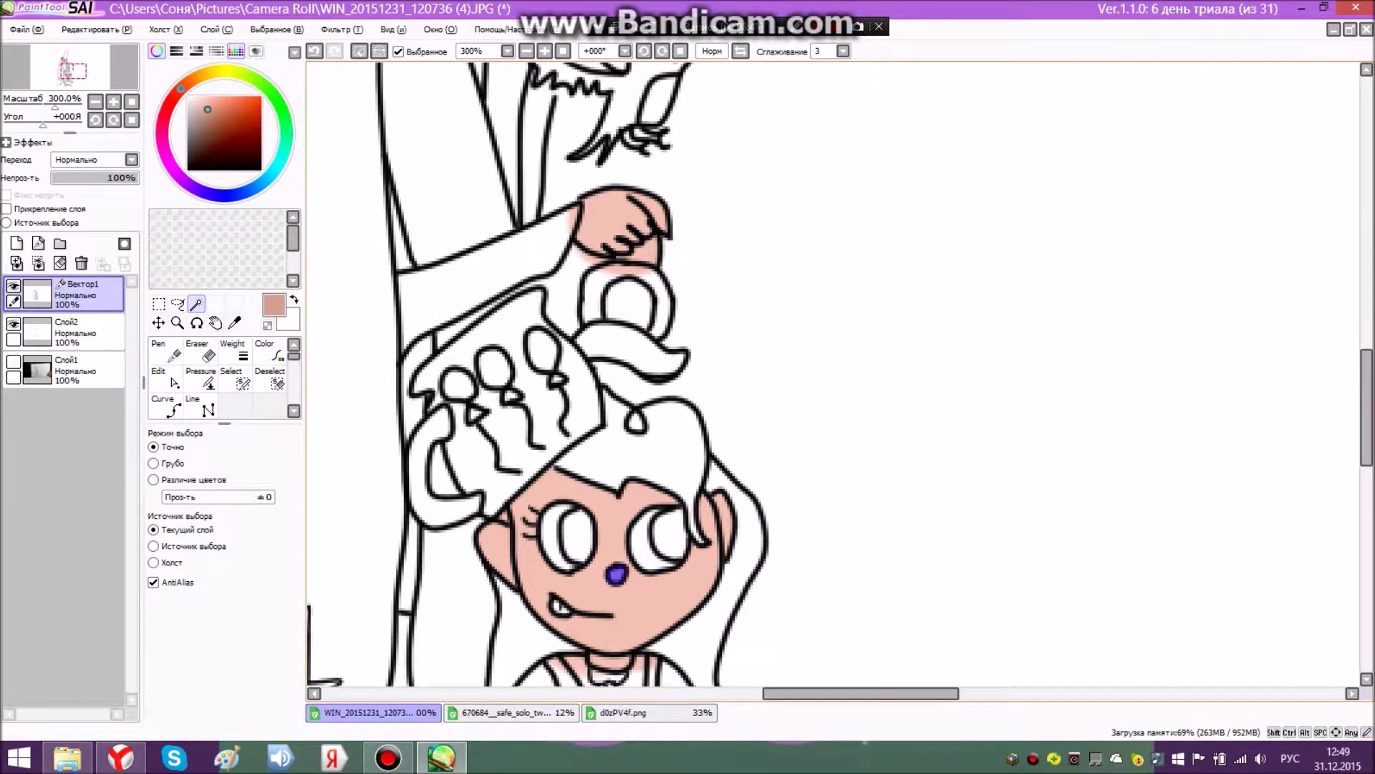
left_click(562, 301)
left_click(593, 296)
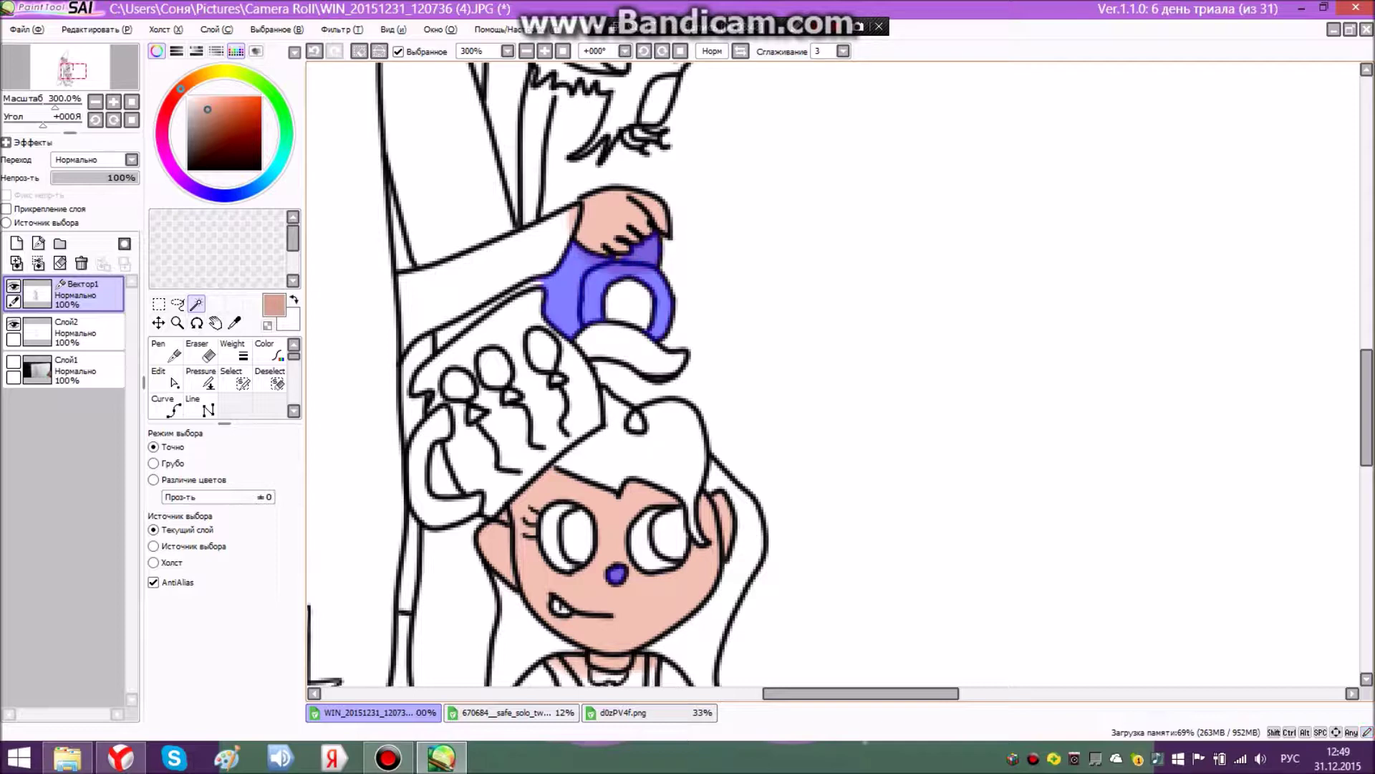
scroll(537, 377, "up", 3)
left_click(513, 453)
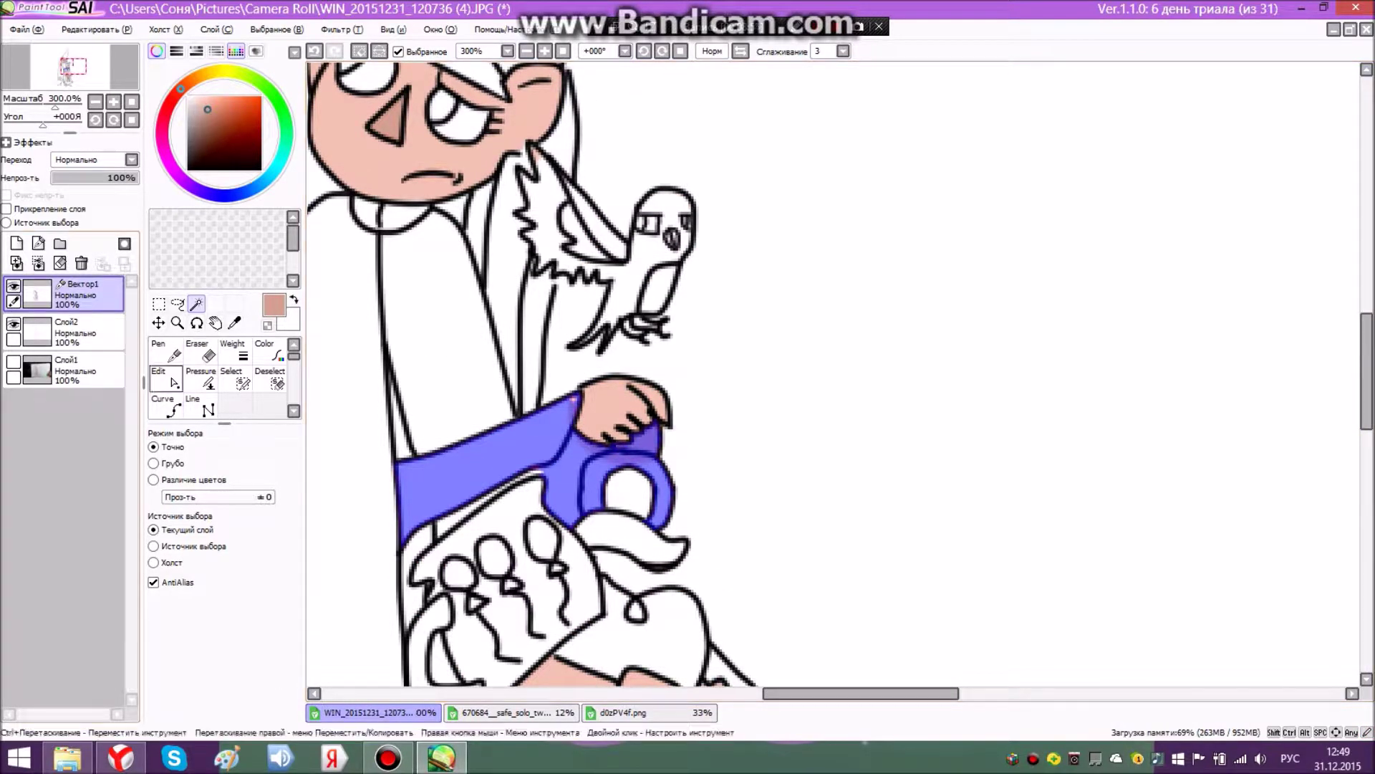
- Erase the stray skin colour around the tall figure's hand on layer Слой2 with the size 100 eraser
left_click(79, 331)
left_click(201, 376)
left_click(246, 653)
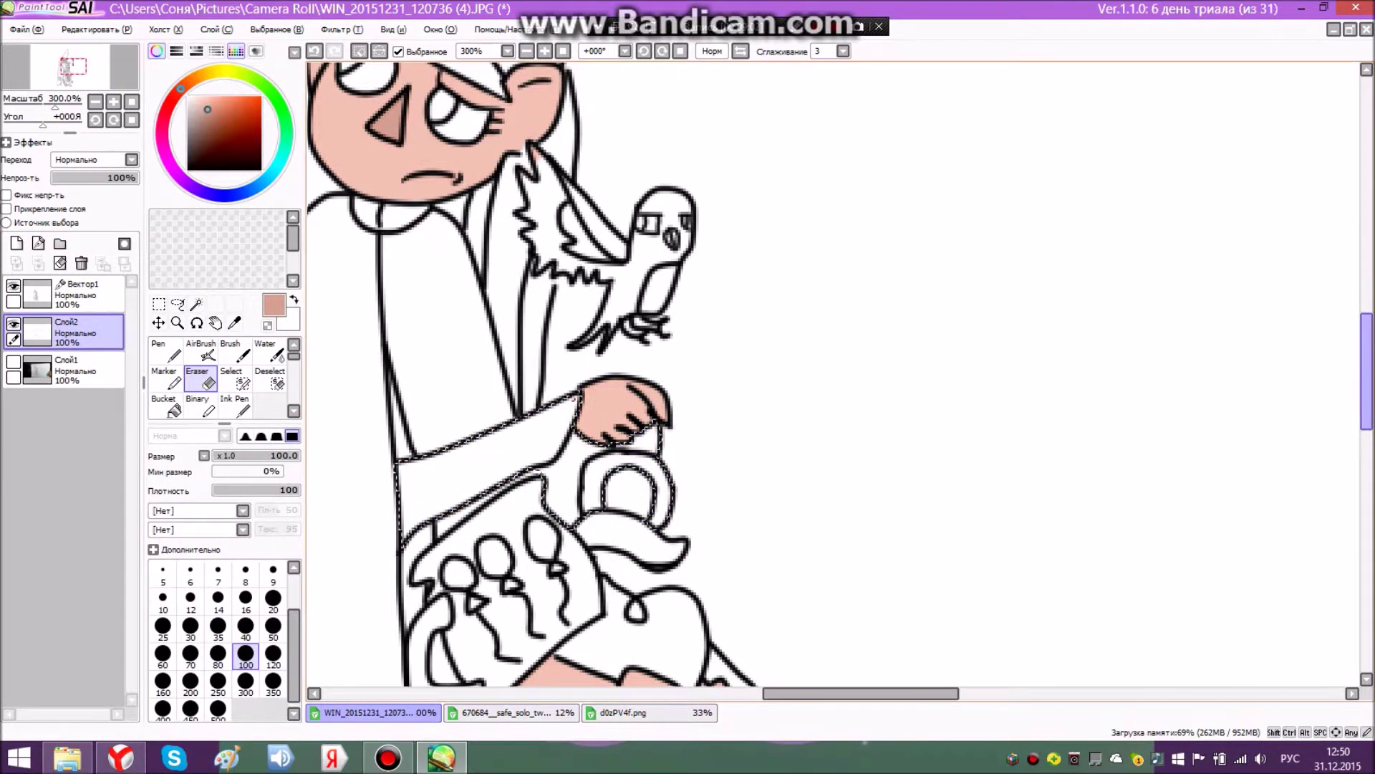
- Paint the girl's selected nose in the darker skin tone on Слой2 with the size 100 pen and clear the selection
scroll(709, 344, "down", 5)
left_click(166, 352)
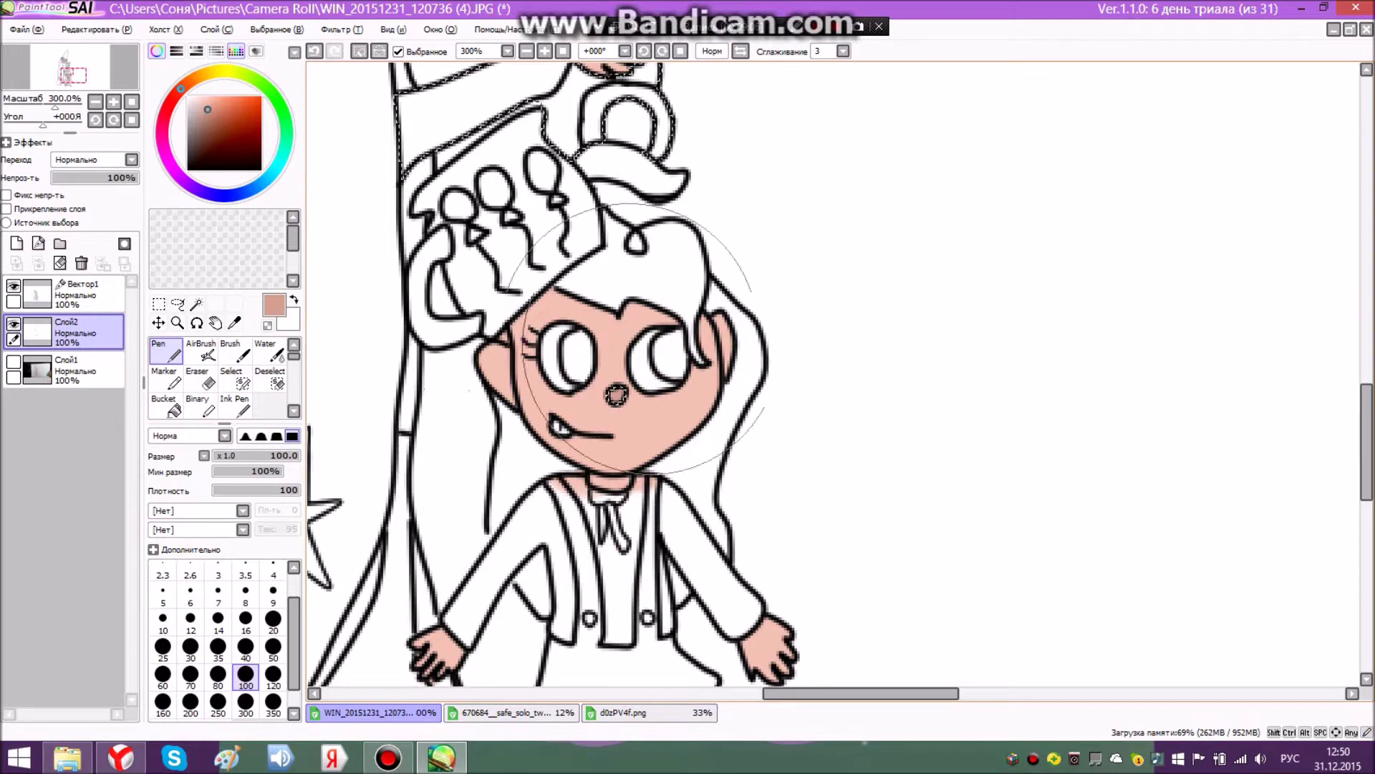
left_click(13, 324)
left_click(13, 325)
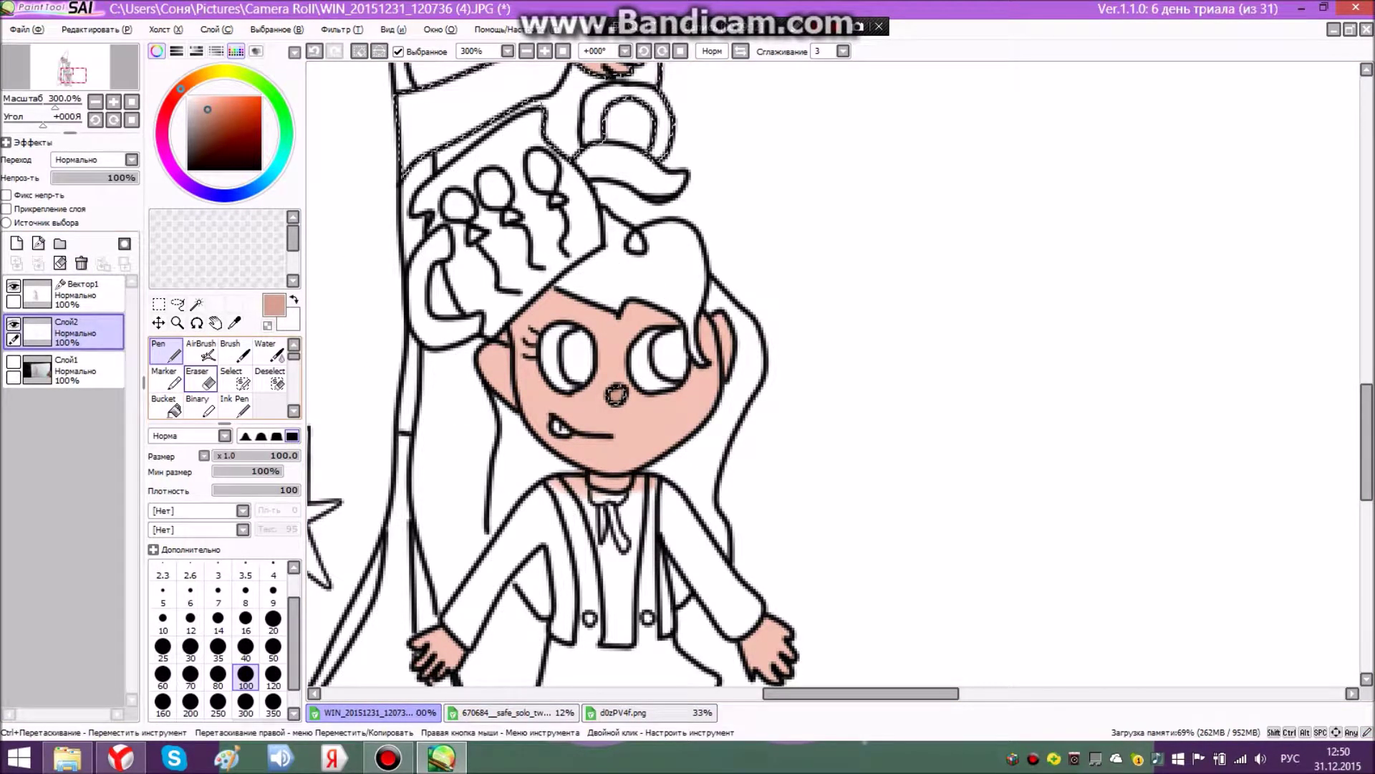
left_click(178, 304)
left_click(467, 341)
scroll(467, 341, "down", 5)
scroll(430, 330, "up", 1)
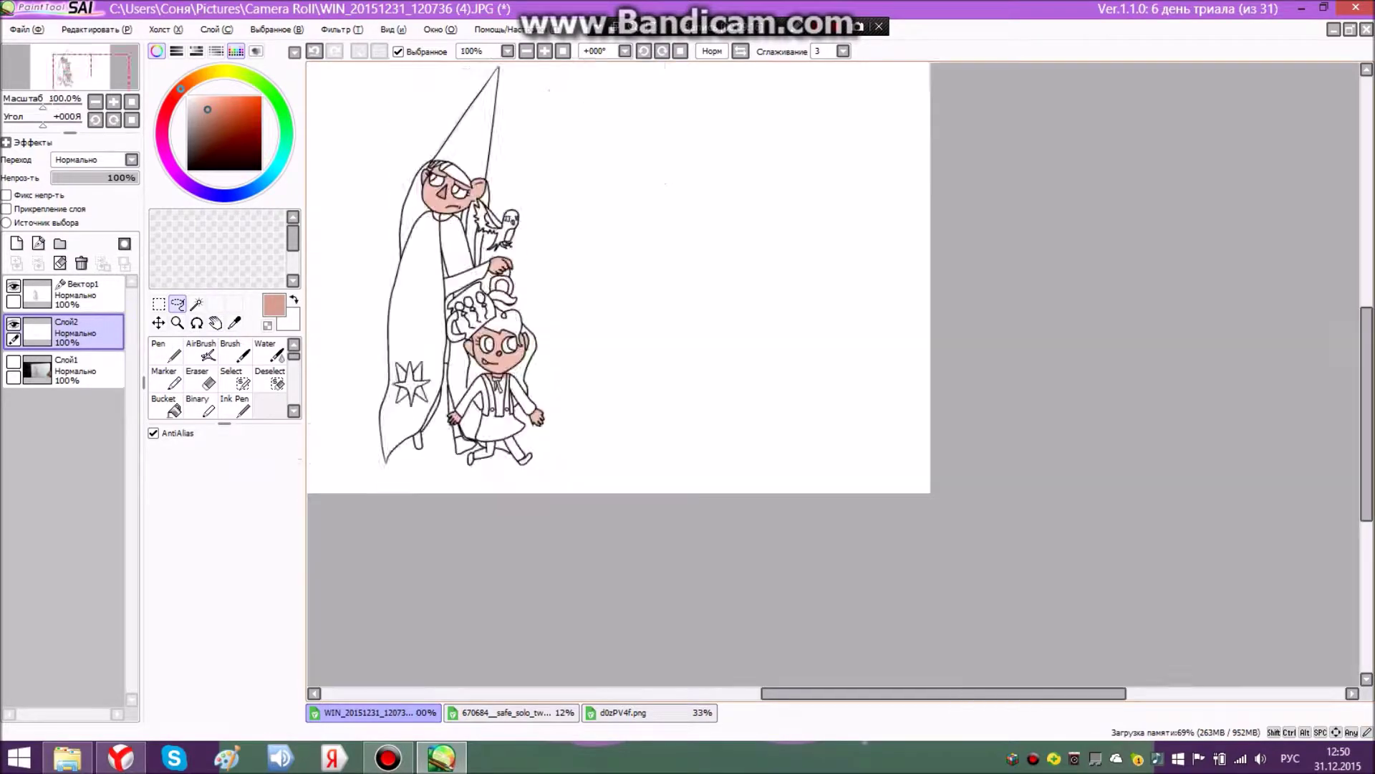
scroll(408, 326, "down", 1)
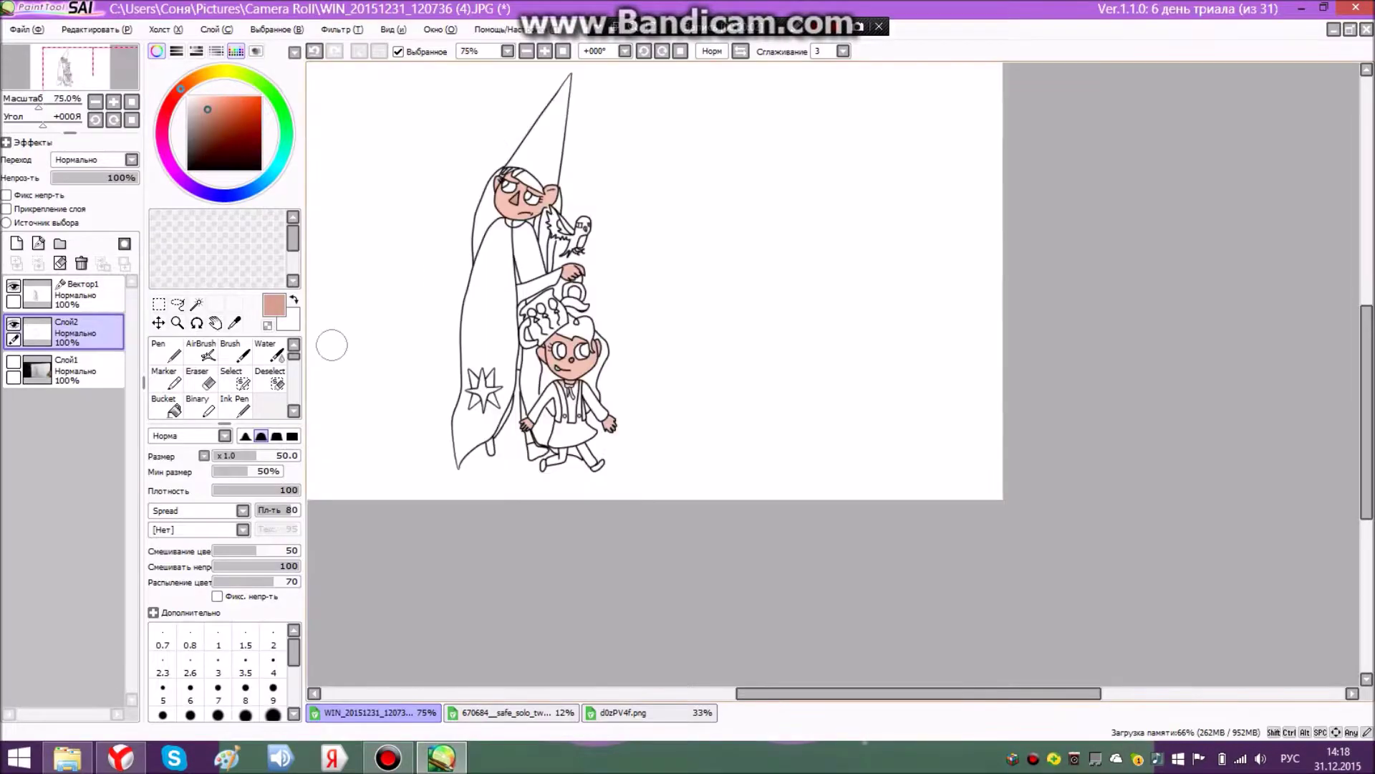
scroll(357, 325, "up", 2)
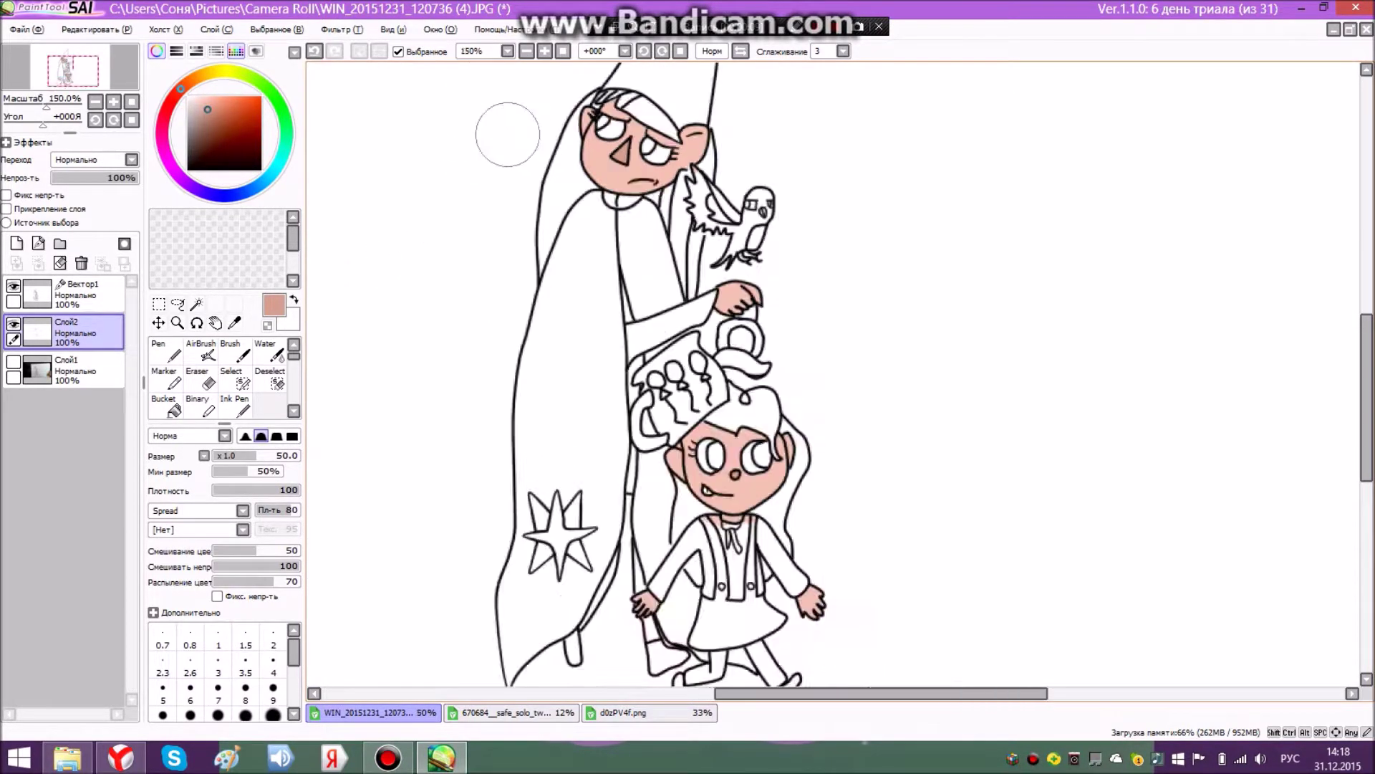
scroll(500, 126, "down", 4)
scroll(522, 80, "up", 2)
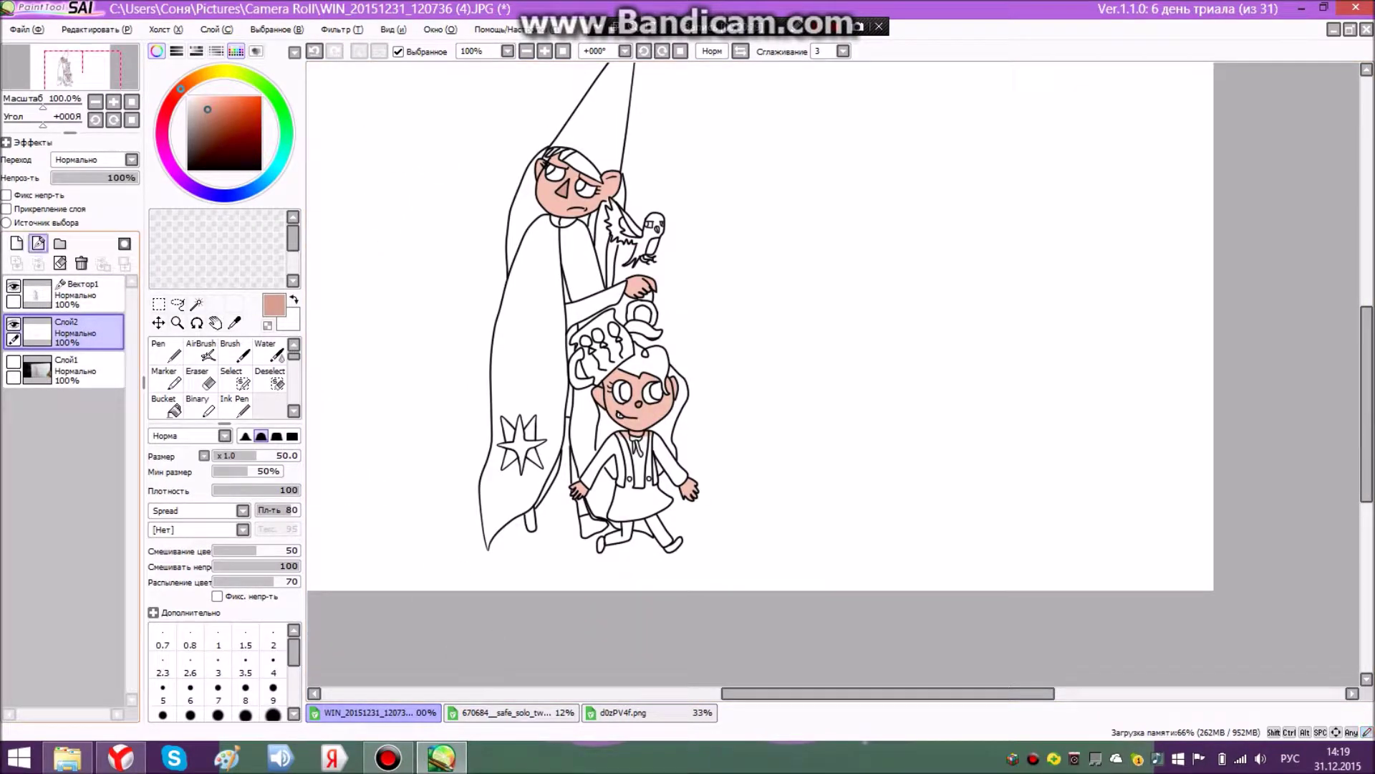
left_click(38, 242)
left_click(121, 758)
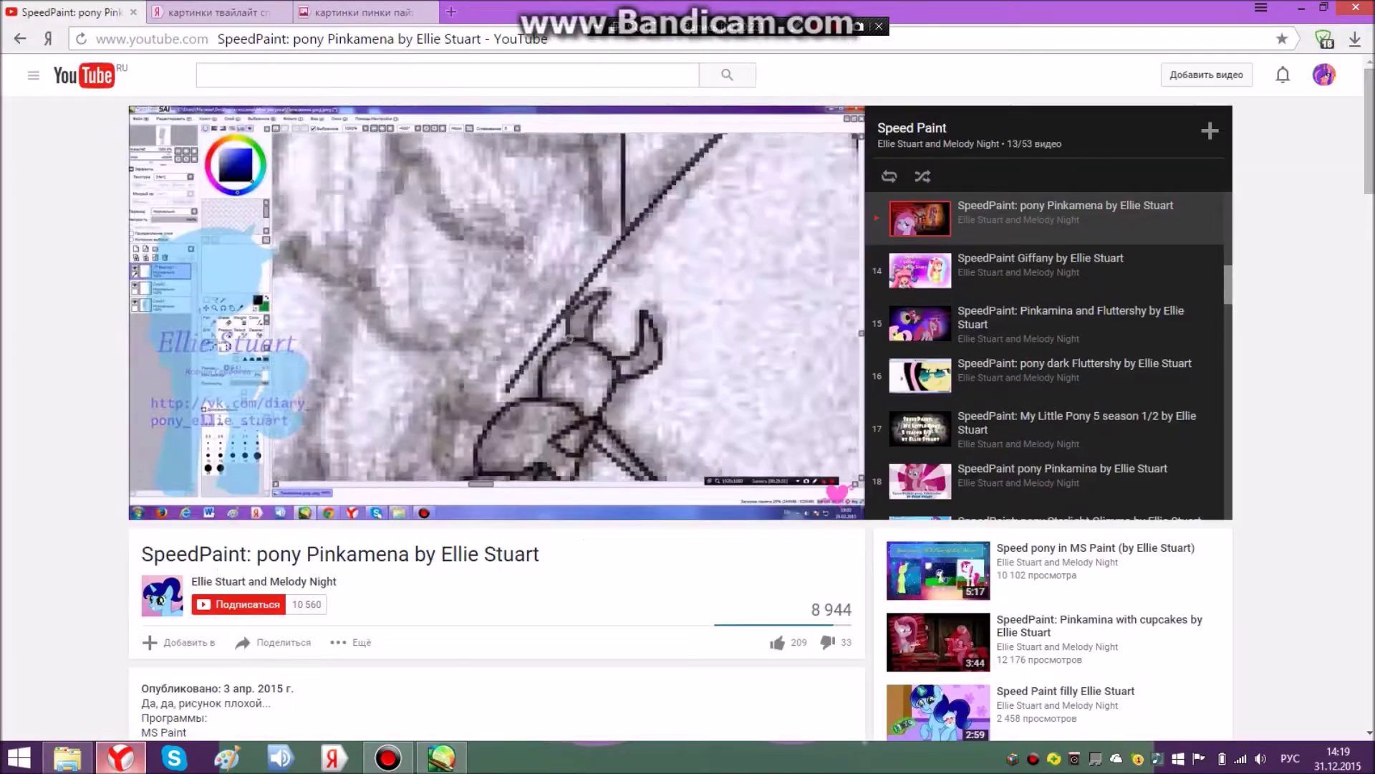
mouse_move(441, 758)
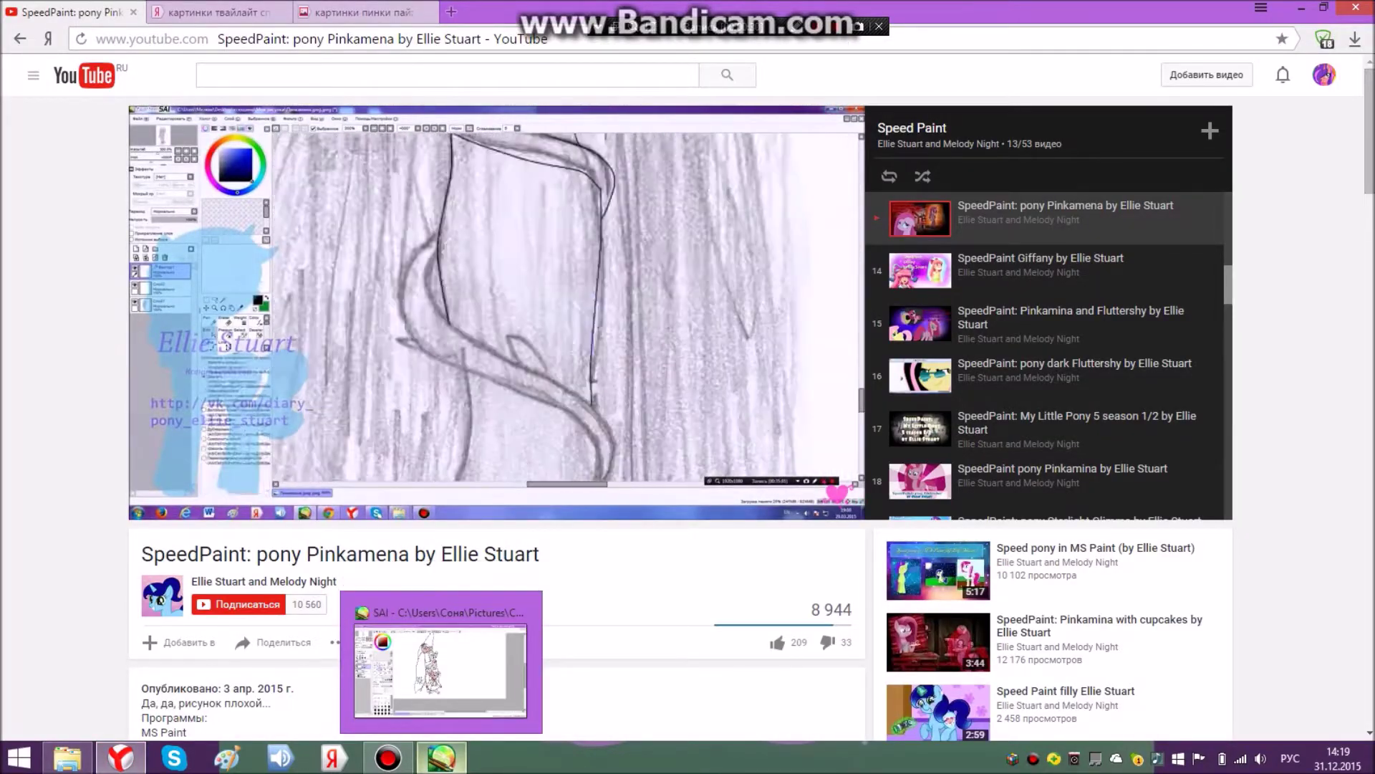
right_click(441, 758)
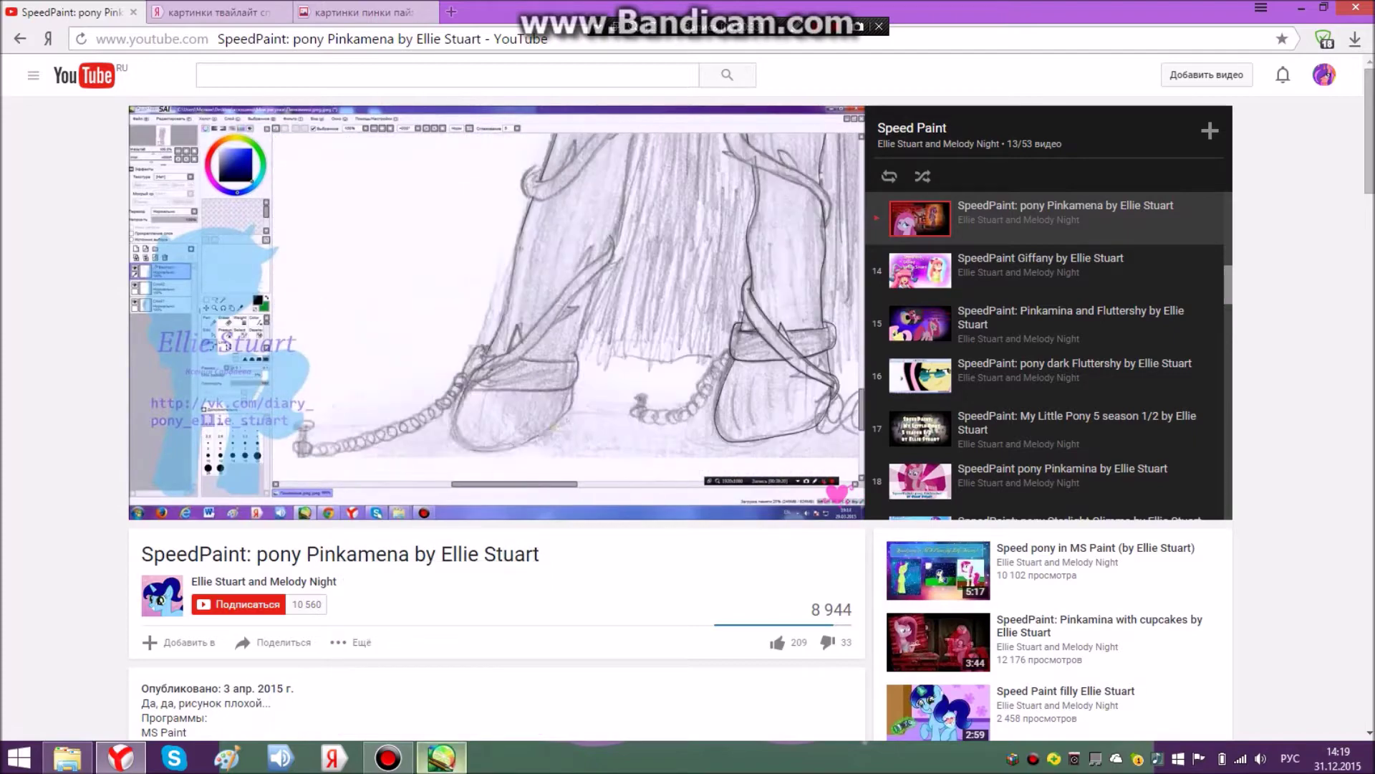
left_click(441, 758)
left_click(442, 758)
scroll(540, 319, "up", 4)
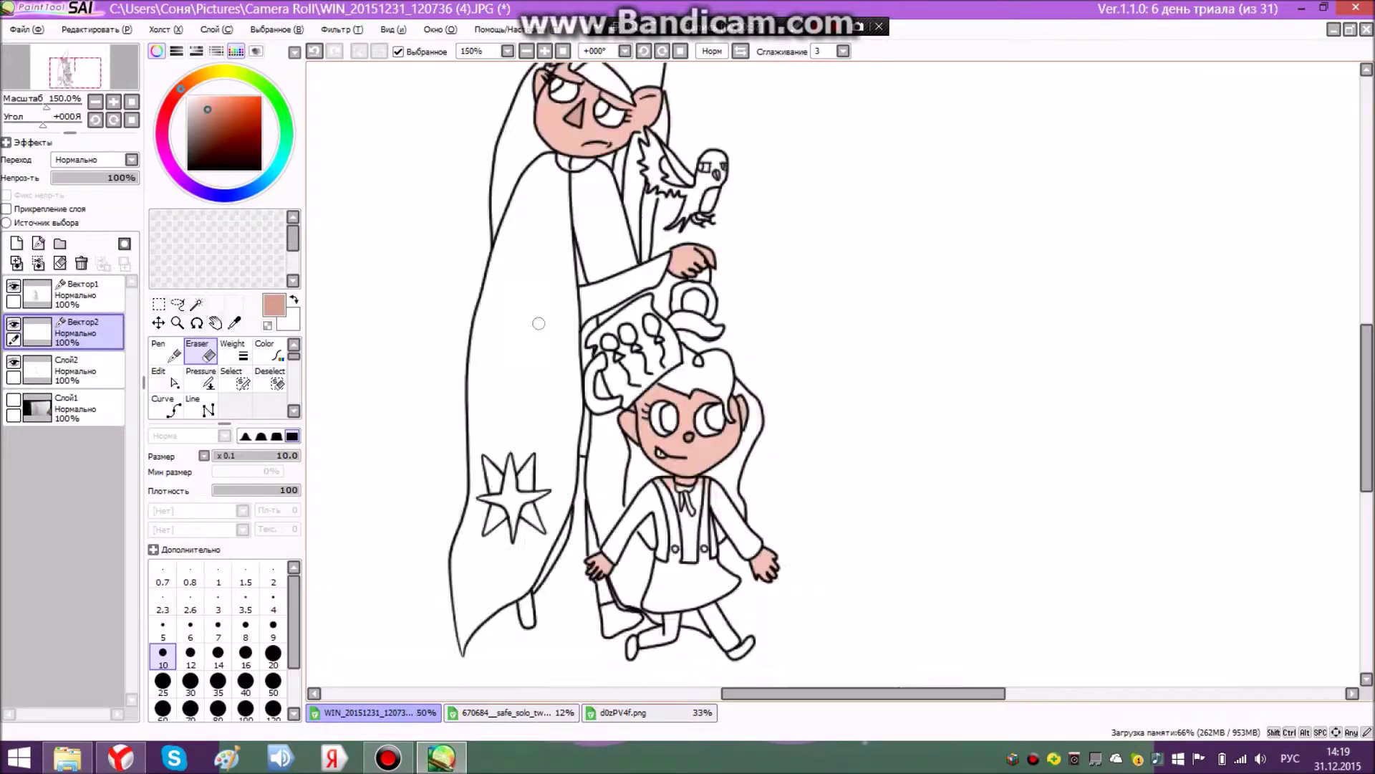
scroll(559, 310, "down", 2)
left_click_drag(1367, 419, 1367, 348)
scroll(832, 373, "down", 3)
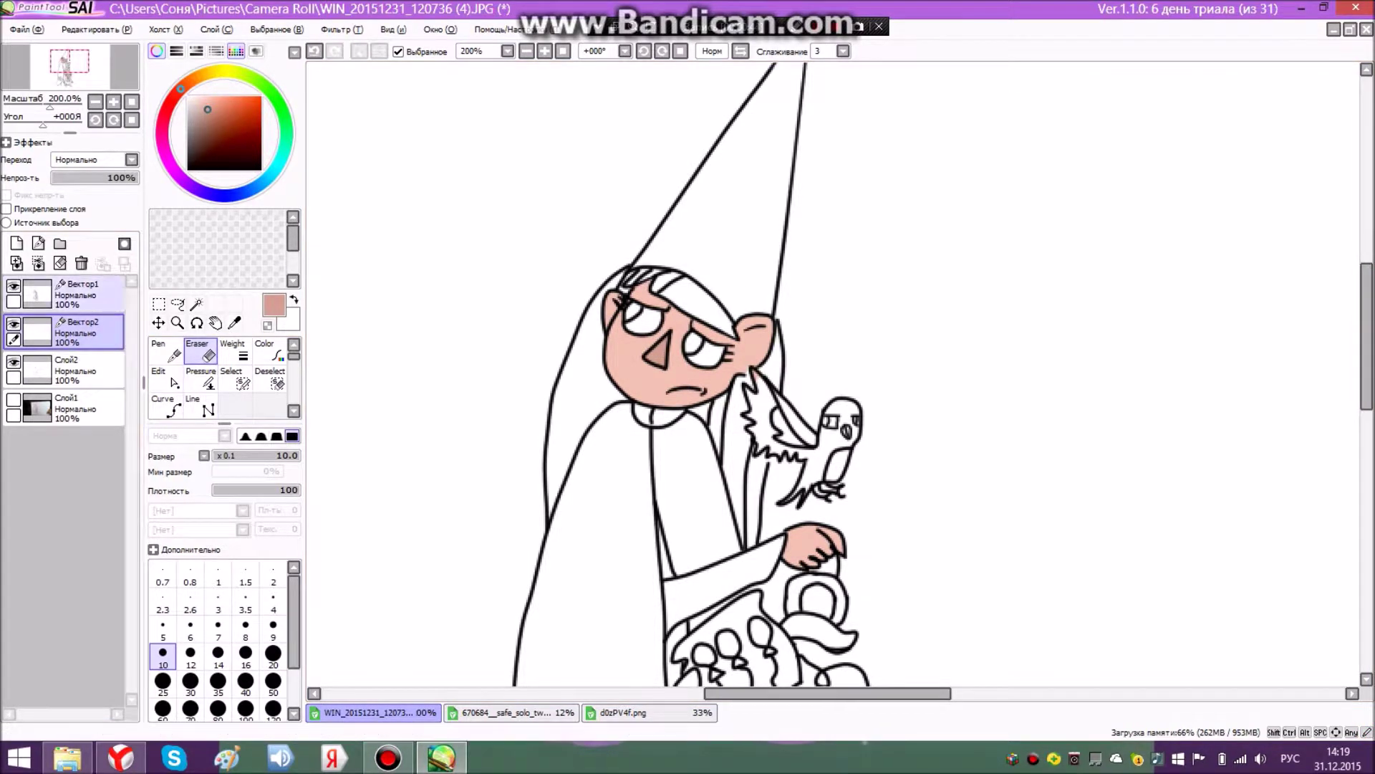
left_click(81, 264)
- Add a new raster layer above Слой2 and pick the dark blue mane colour from the purple pony reference image
left_click(16, 244)
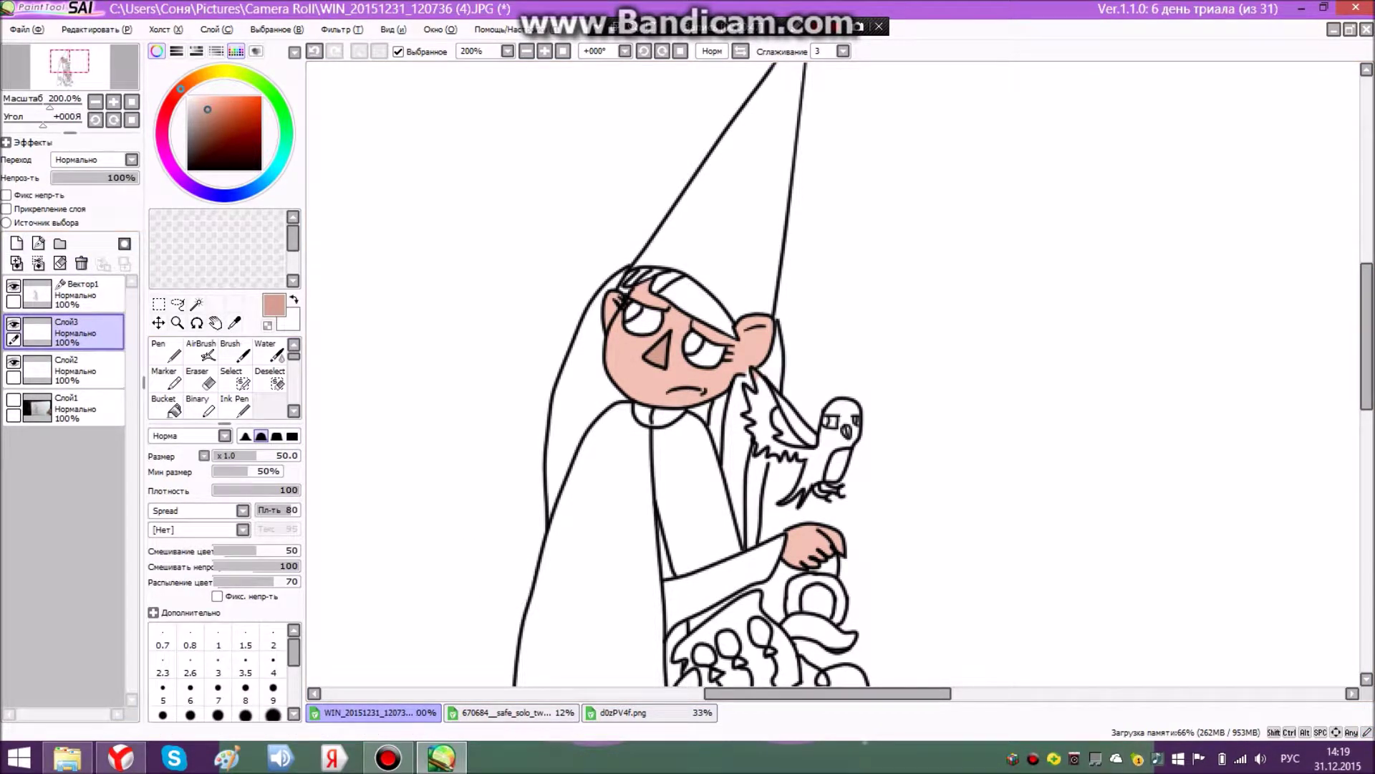
left_click(510, 712)
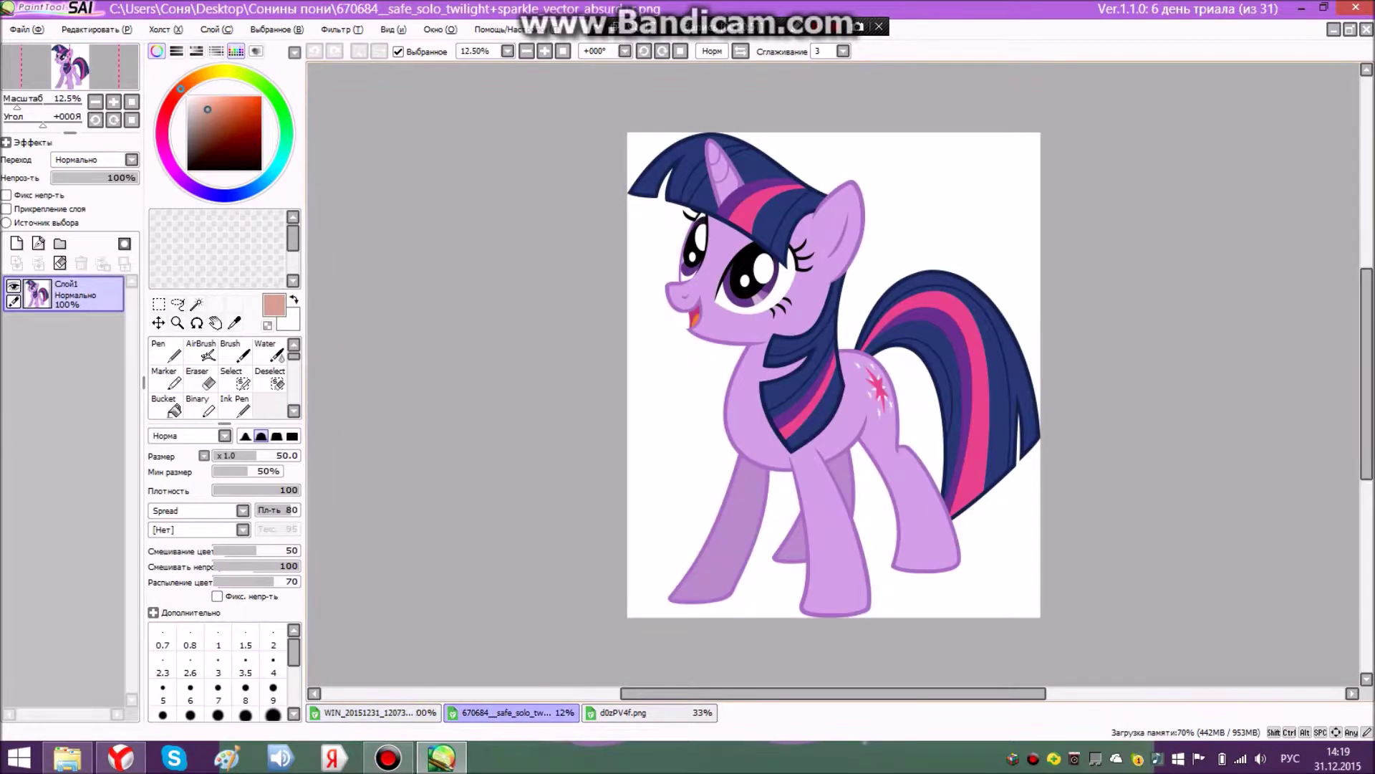
scroll(765, 286, "up", 1)
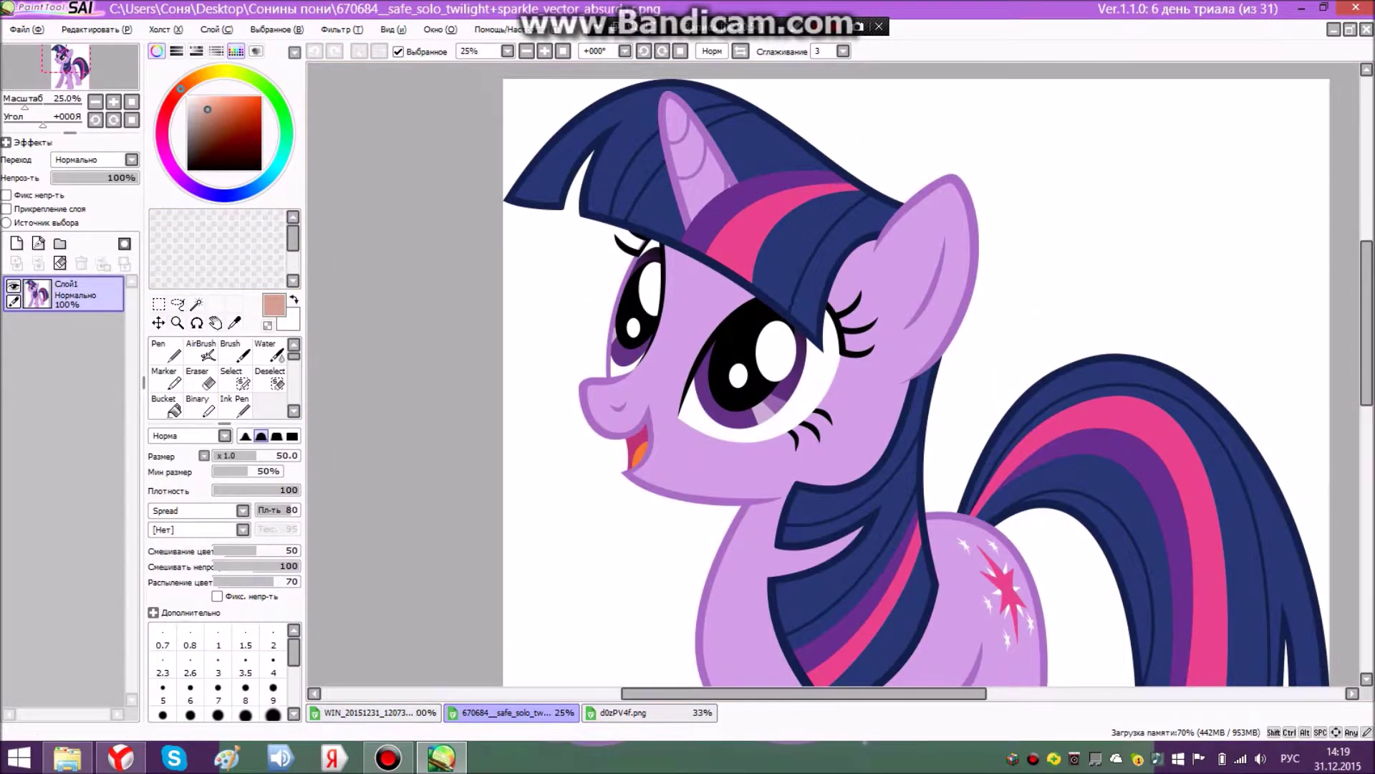
left_click(234, 323)
left_click(799, 248)
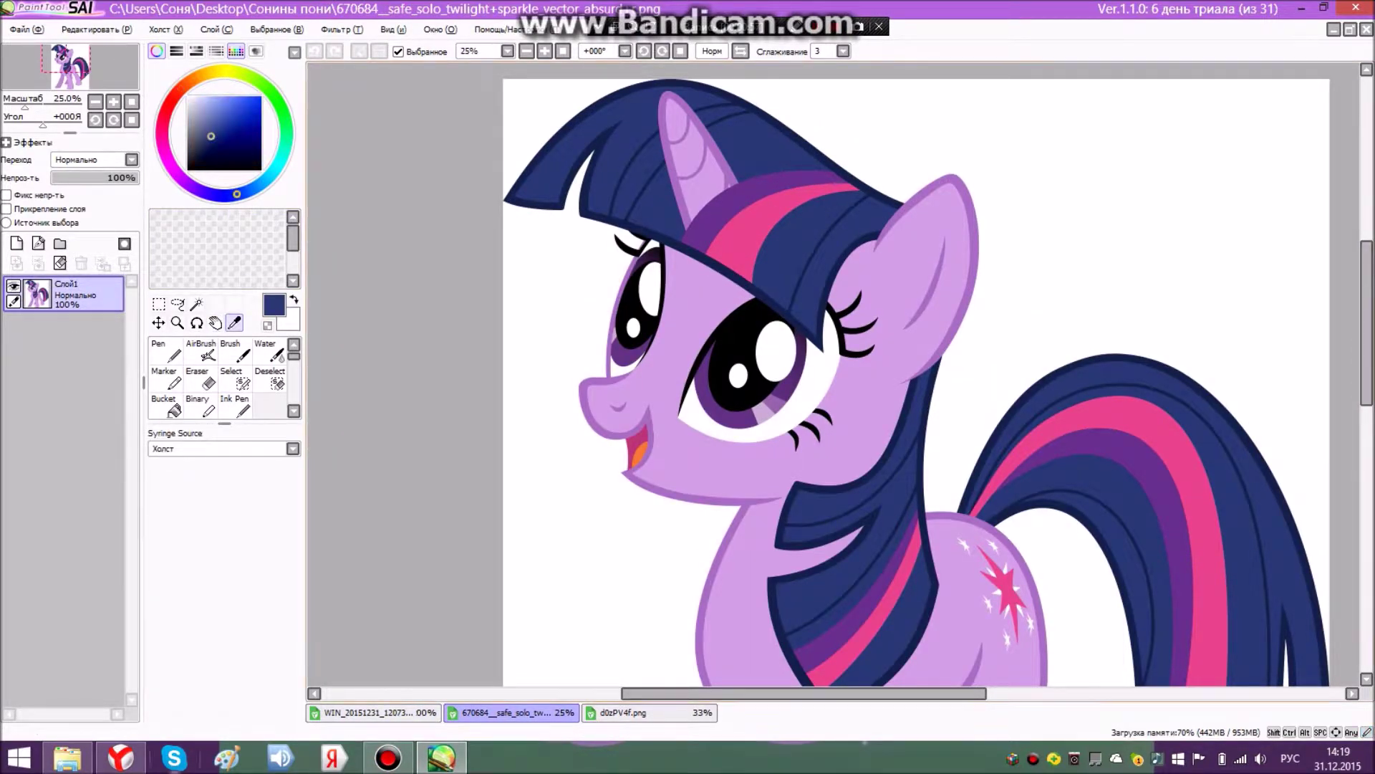
- Return to the line-art drawing and paint the tall figure's fringe and long hair beside the face dark blue with a size 40 pen
left_click(373, 713)
scroll(670, 308, "up", 1)
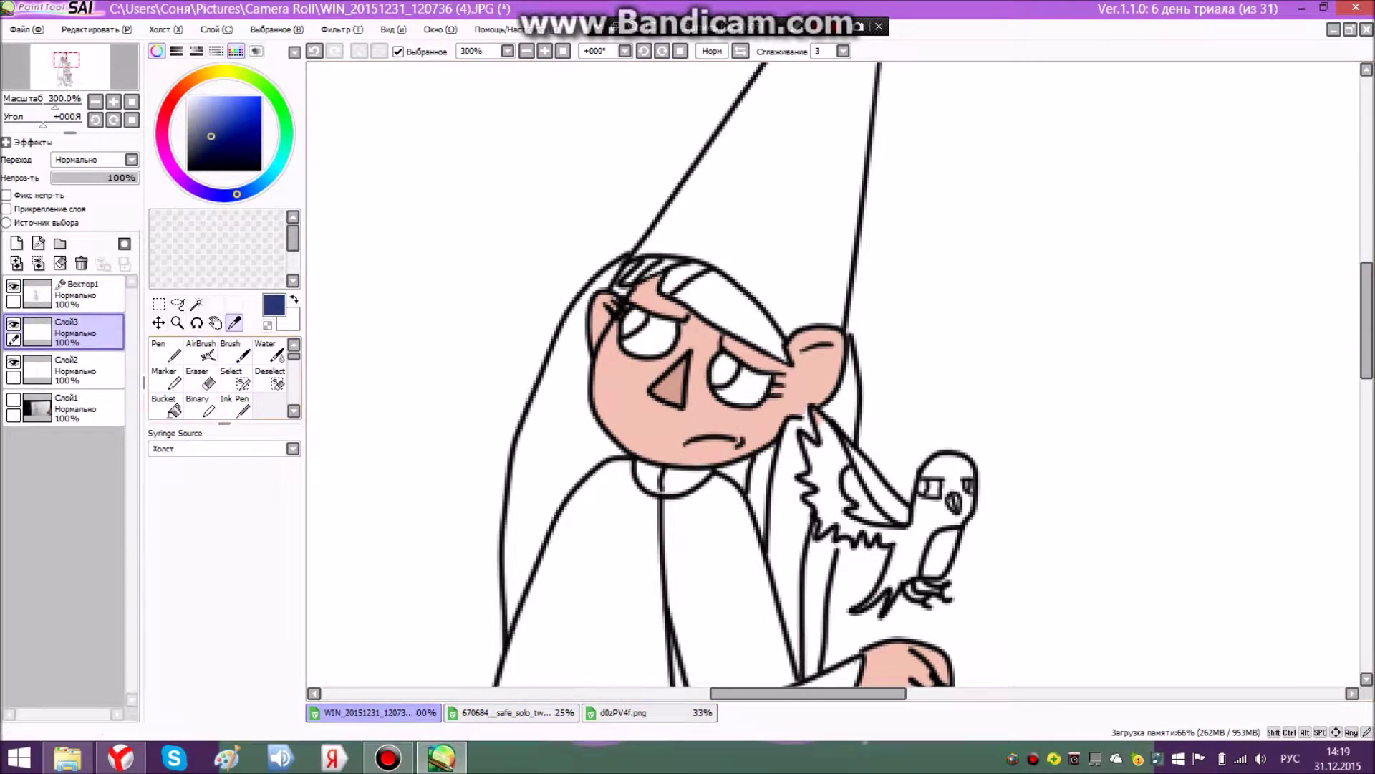
left_click(166, 406)
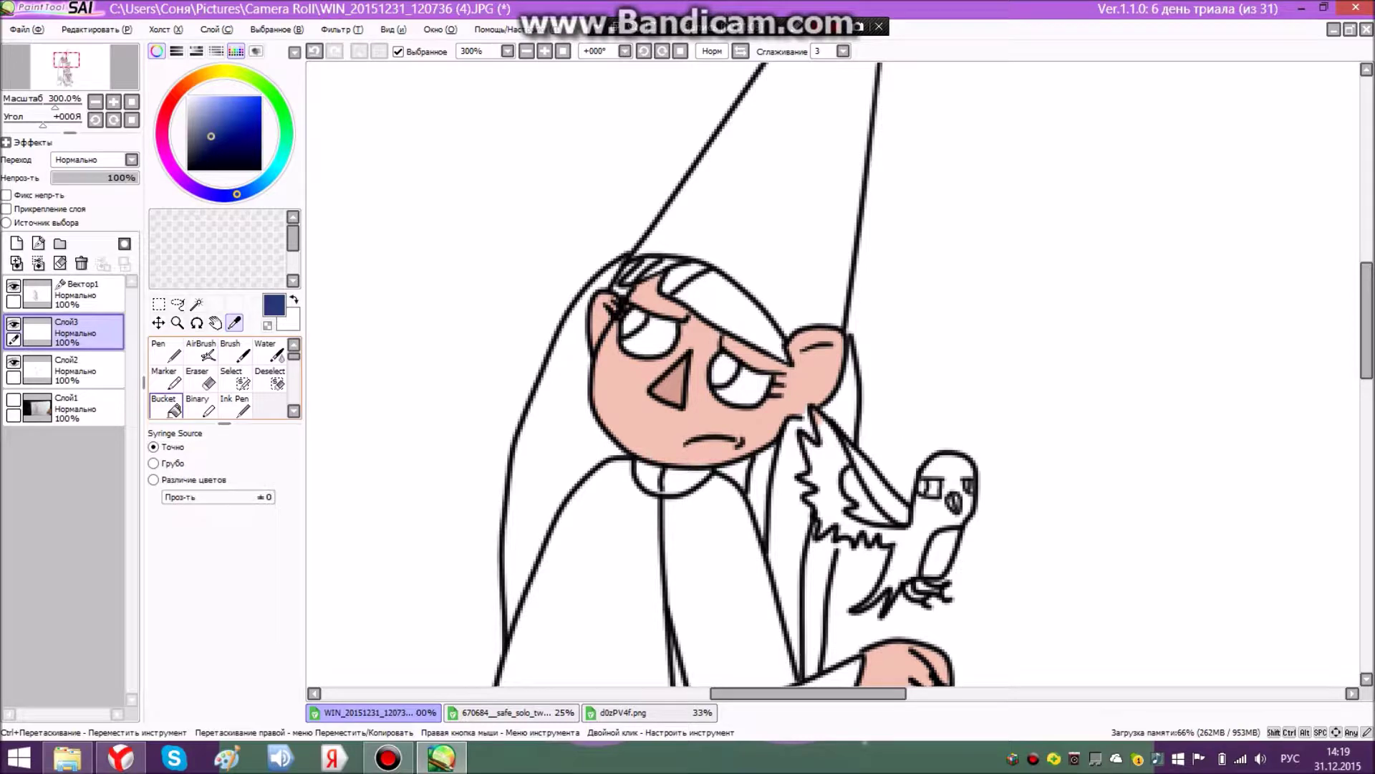
left_click(165, 351)
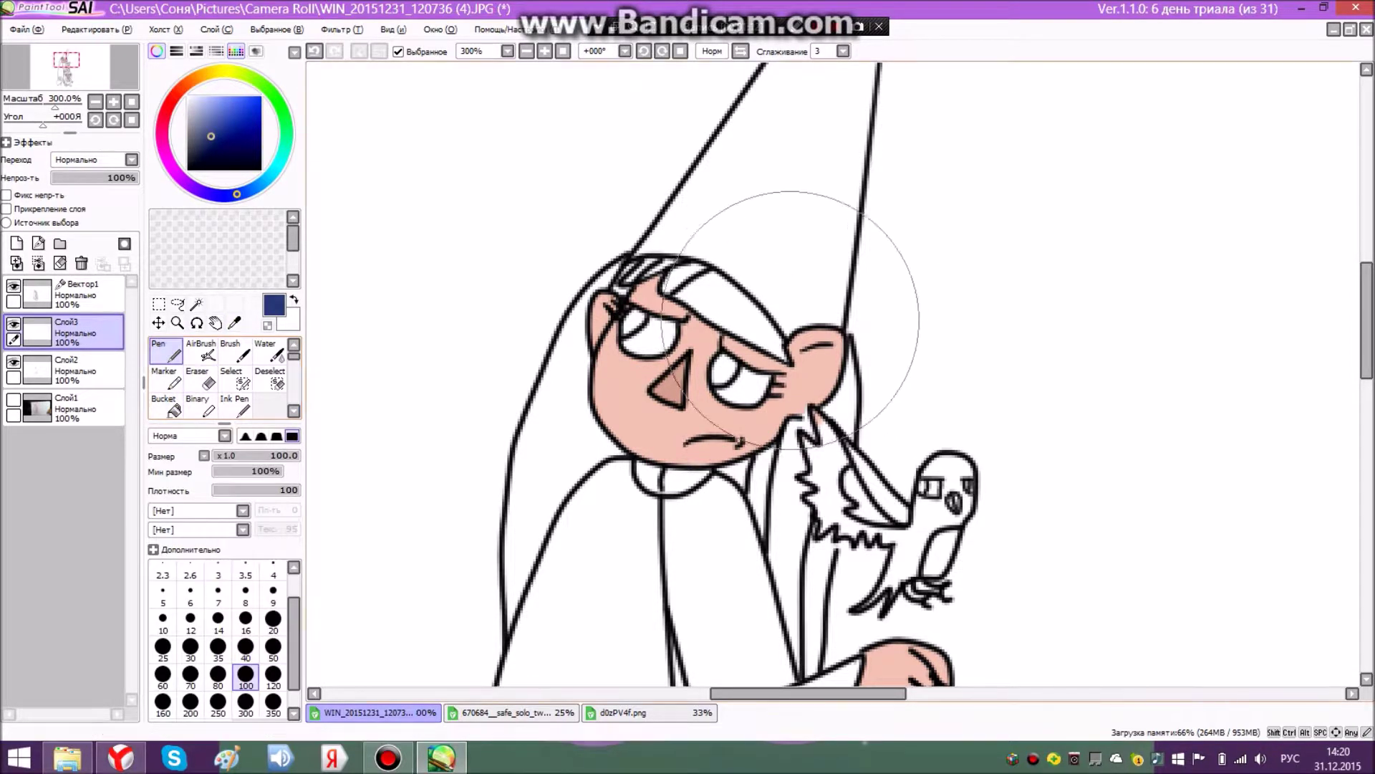
left_click(246, 620)
left_click(245, 649)
mouse_move(734, 269)
left_mouse_down()
mouse_move(760, 301)
mouse_move(802, 315)
mouse_move(704, 296)
left_mouse_up()
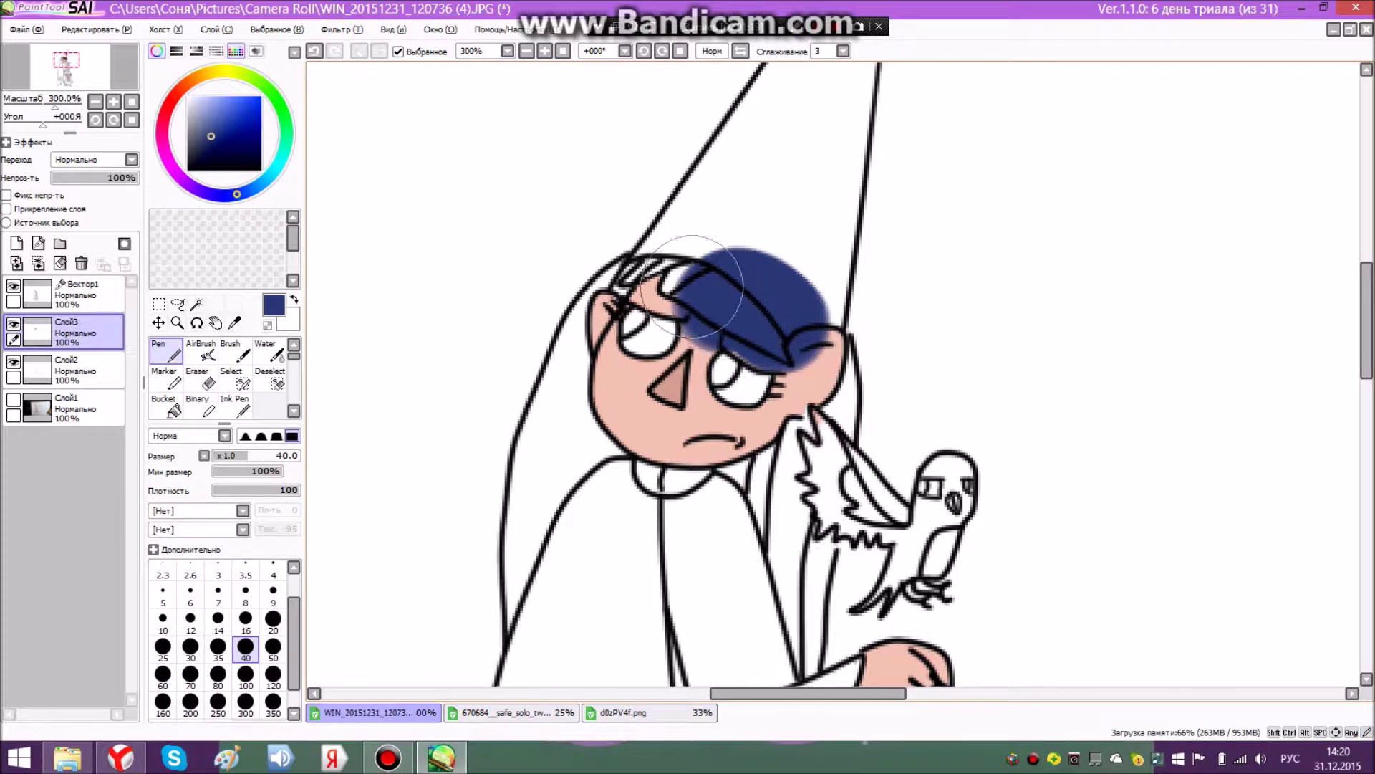
left_click_drag(594, 233, 602, 236)
mouse_move(765, 279)
left_mouse_down()
mouse_move(738, 296)
mouse_move(736, 272)
mouse_move(600, 231)
mouse_move(573, 253)
mouse_move(531, 467)
mouse_move(591, 452)
mouse_move(523, 583)
mouse_move(544, 373)
left_mouse_up()
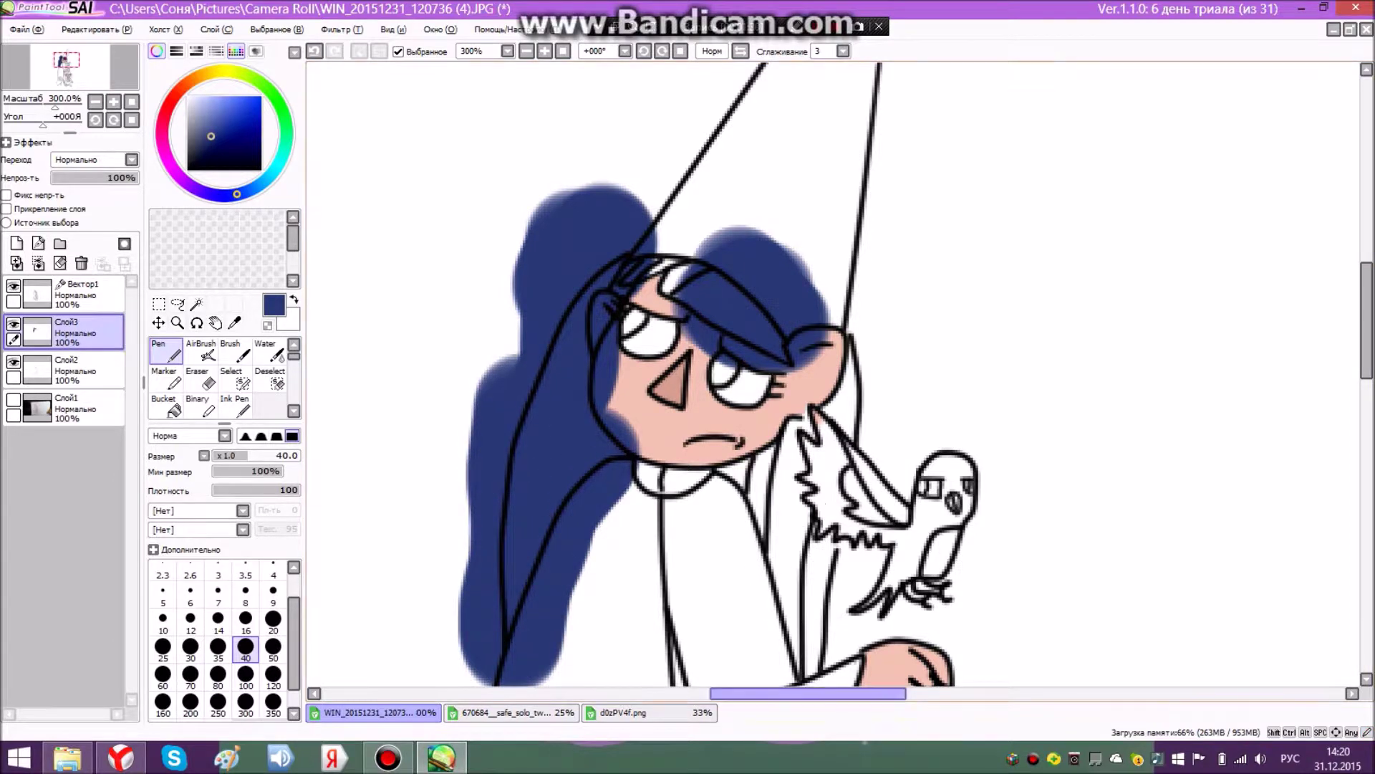
- Paint the hair behind the bird's wing and the area around the tall figure's chin and collar in the same dark blue
left_click_drag(808, 694, 828, 693)
mouse_move(783, 384)
left_mouse_down()
mouse_move(756, 452)
mouse_move(749, 623)
mouse_move(720, 663)
mouse_move(742, 596)
left_mouse_up()
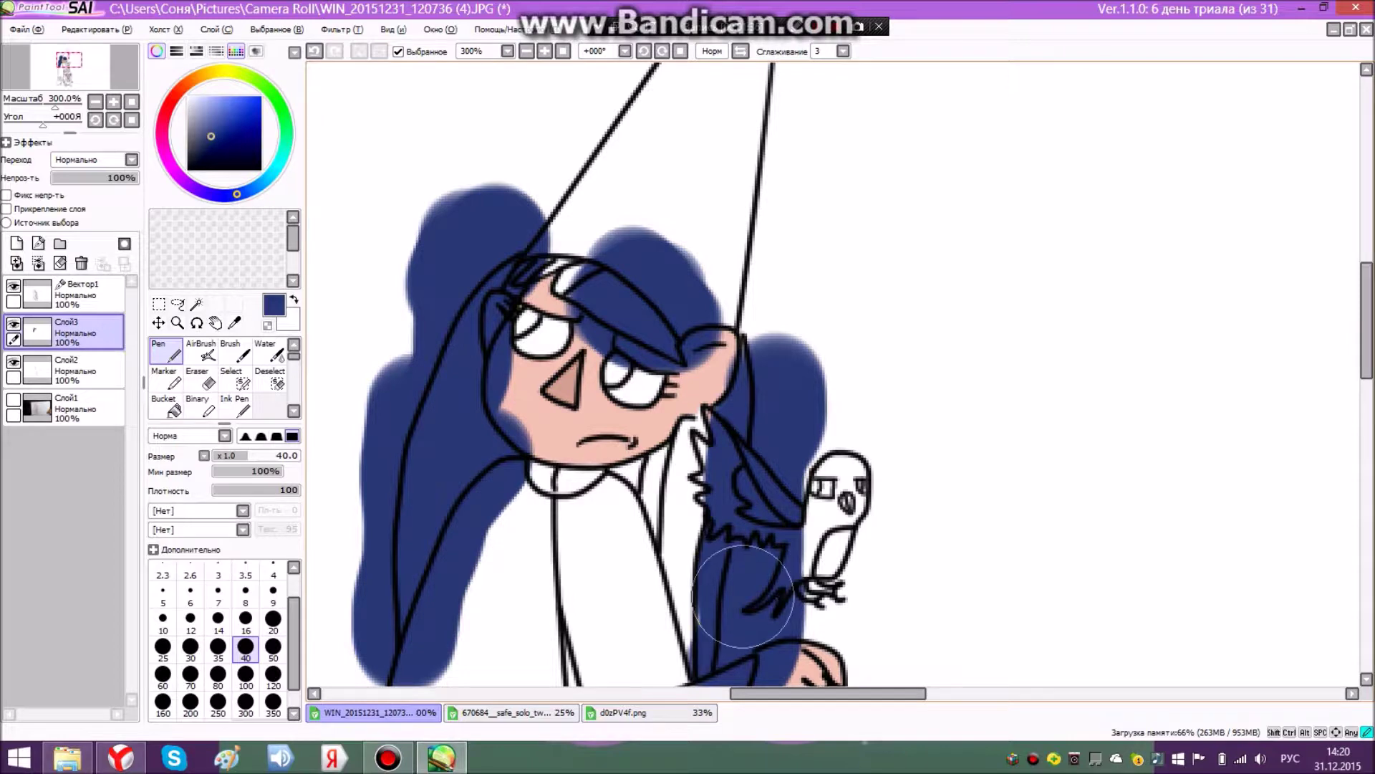
mouse_move(569, 474)
left_mouse_down()
mouse_move(591, 495)
mouse_move(596, 441)
mouse_move(599, 459)
left_mouse_up()
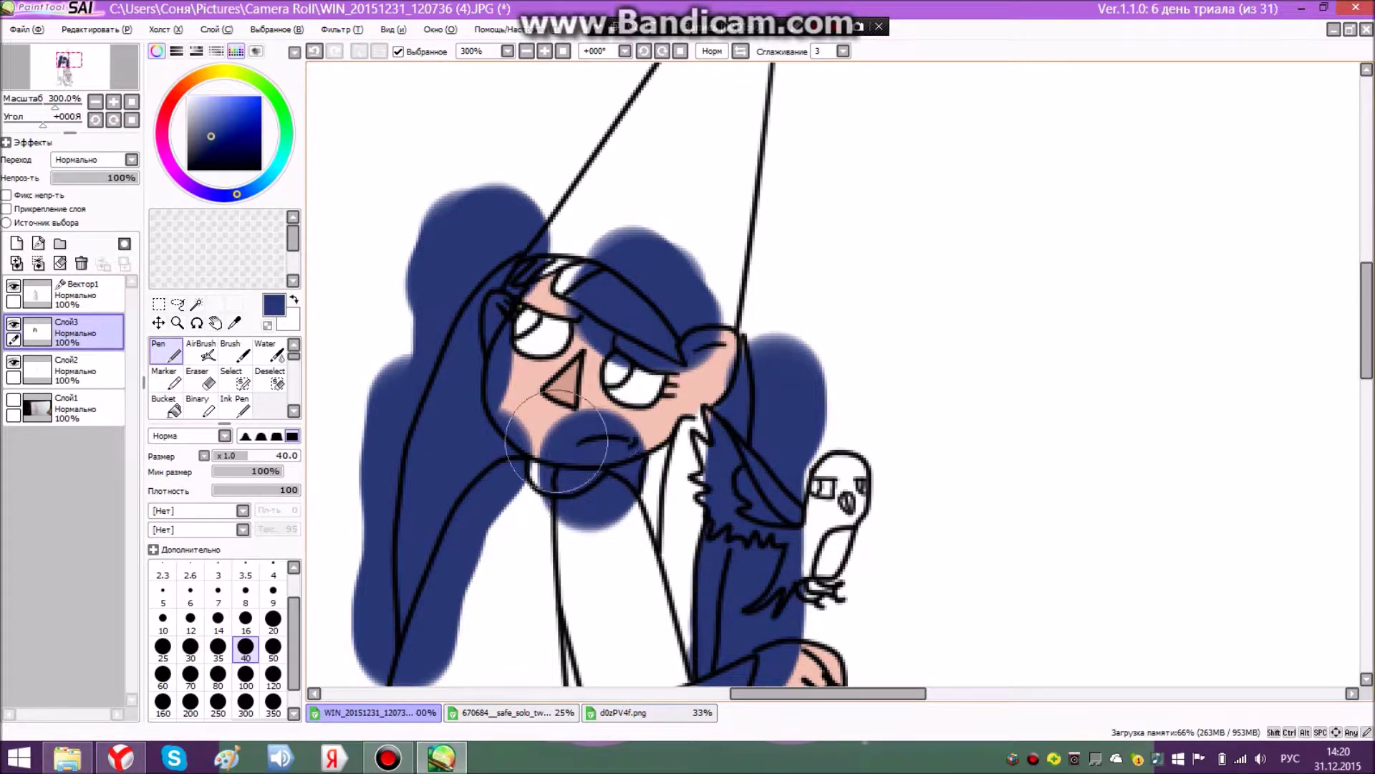
left_click(86, 294)
left_click(166, 378)
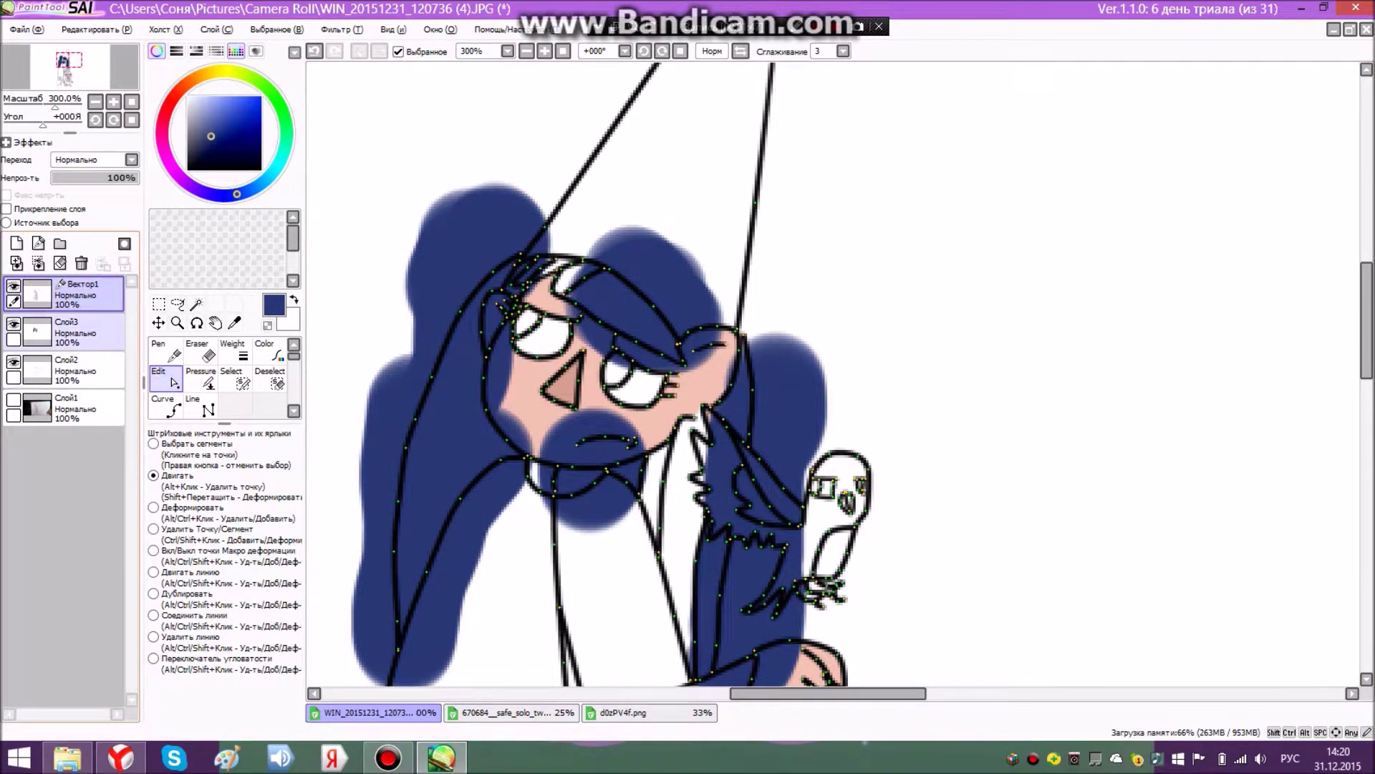
left_click(72, 332)
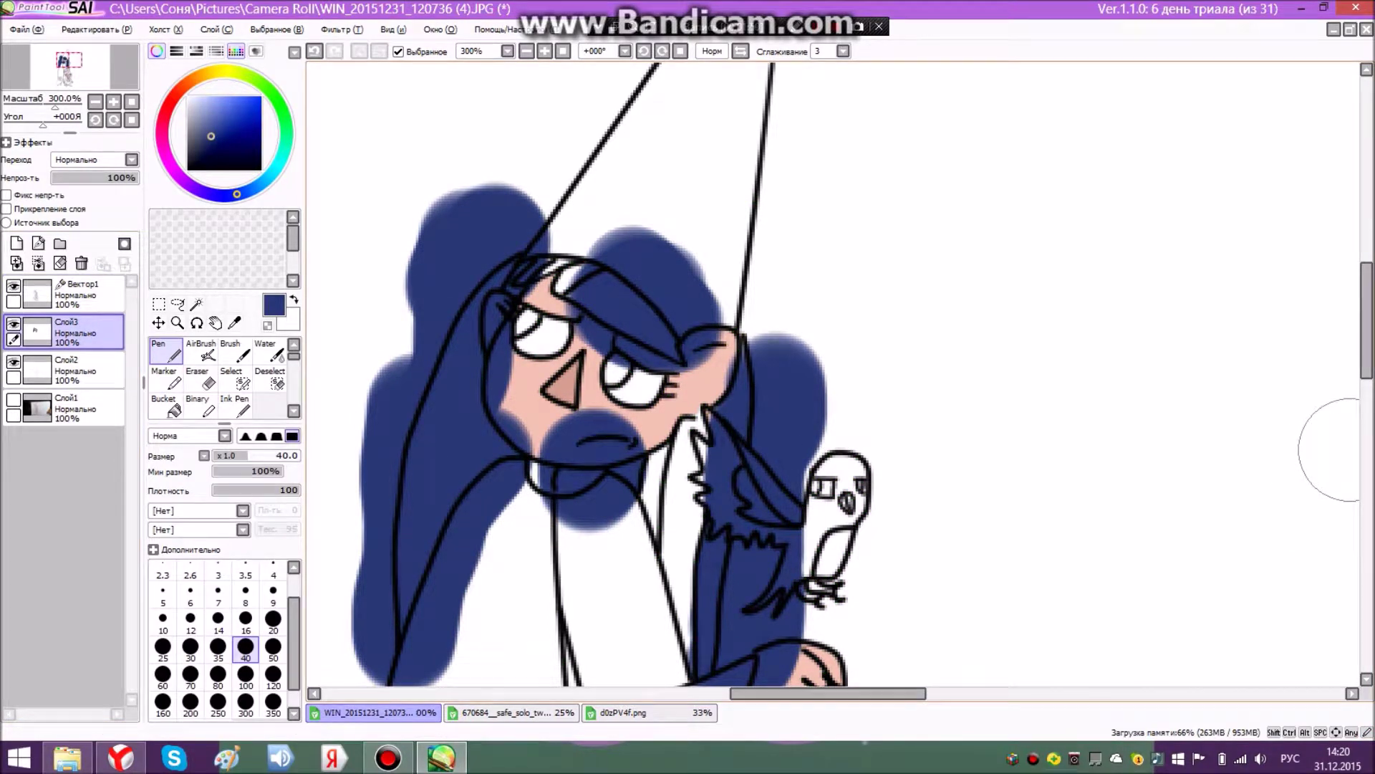
- Use the magic wand on Вектор1 to select the background and the tall figure's cloak
scroll(892, 401, "up", 2)
scroll(621, 466, "down", 5)
scroll(623, 459, "up", 3)
left_click_drag(1367, 323, 1367, 390)
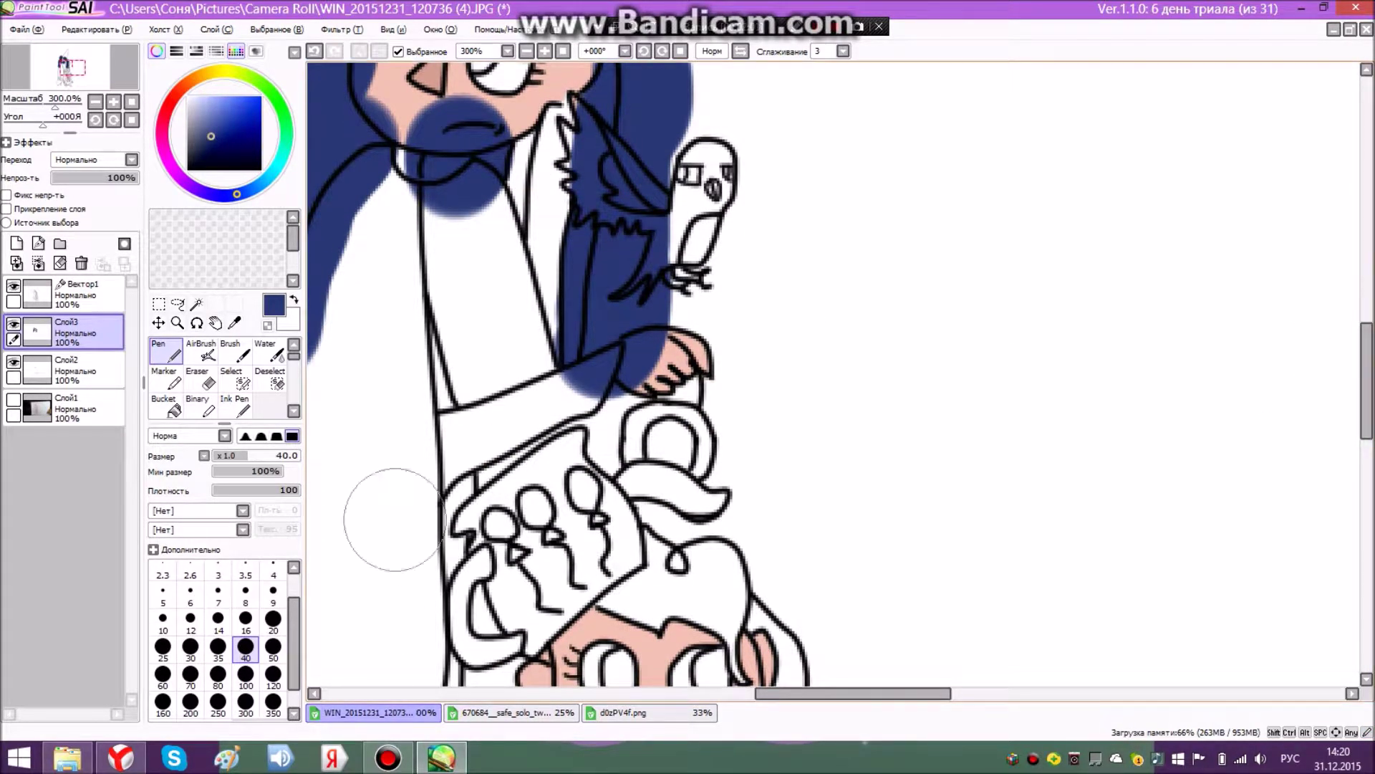
left_click(84, 293)
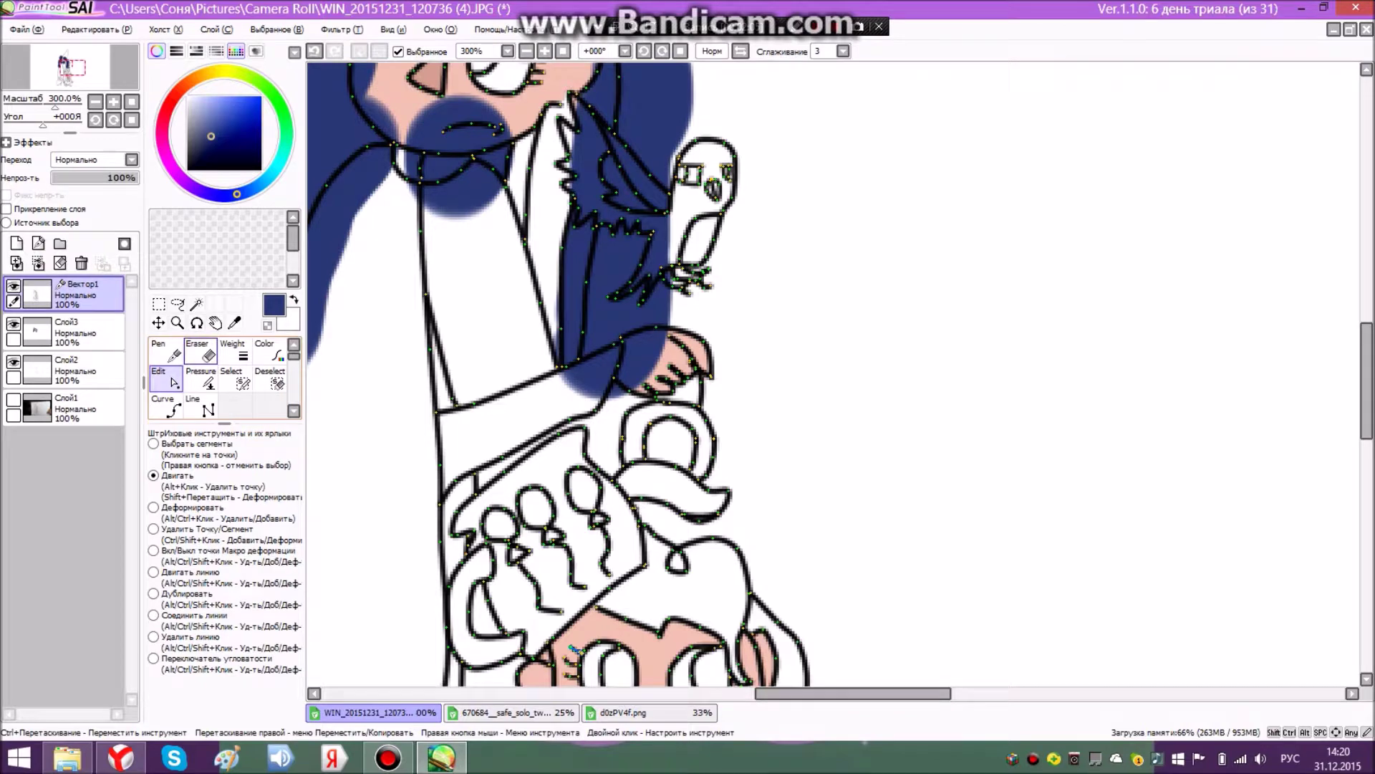
left_click(196, 304)
left_click_drag(853, 694, 798, 694)
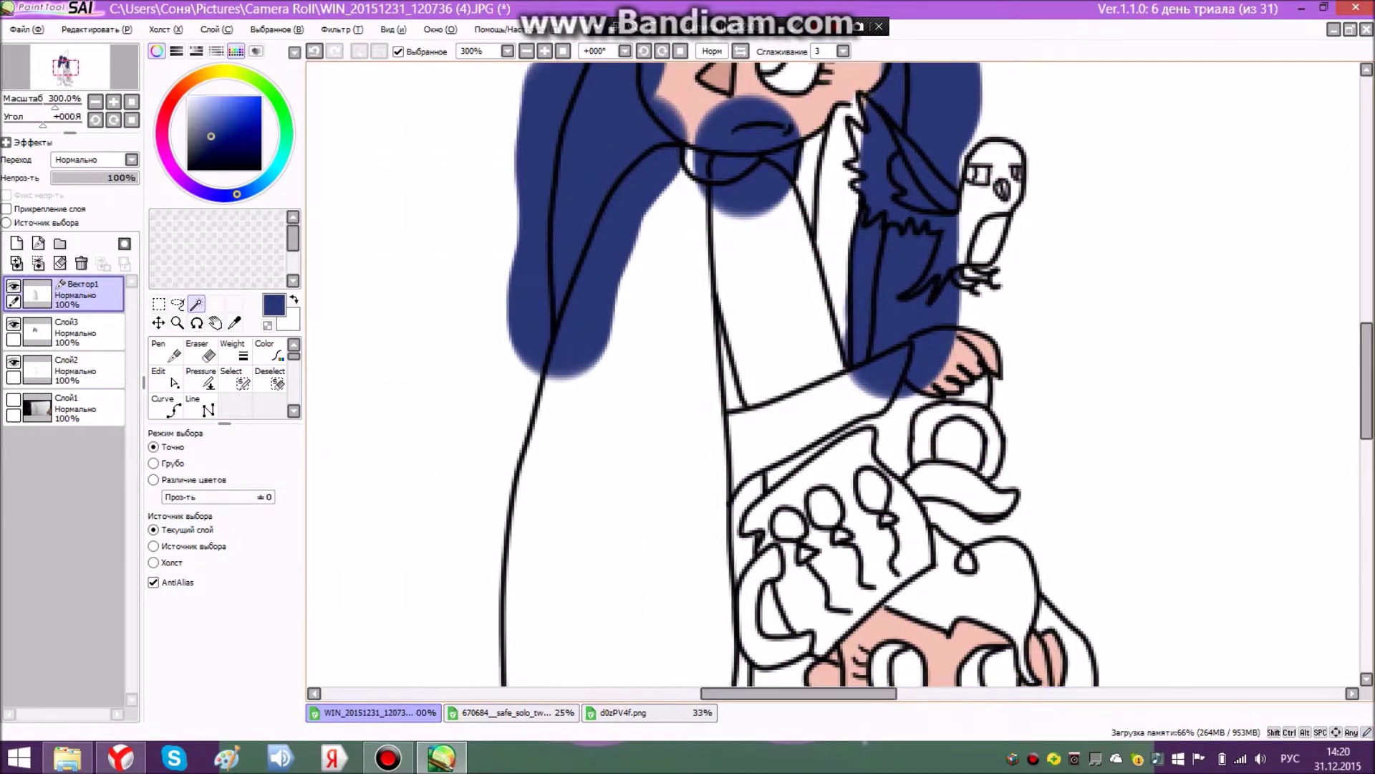
left_click(430, 458)
left_click(616, 466)
left_click_drag(1367, 380, 1366, 316)
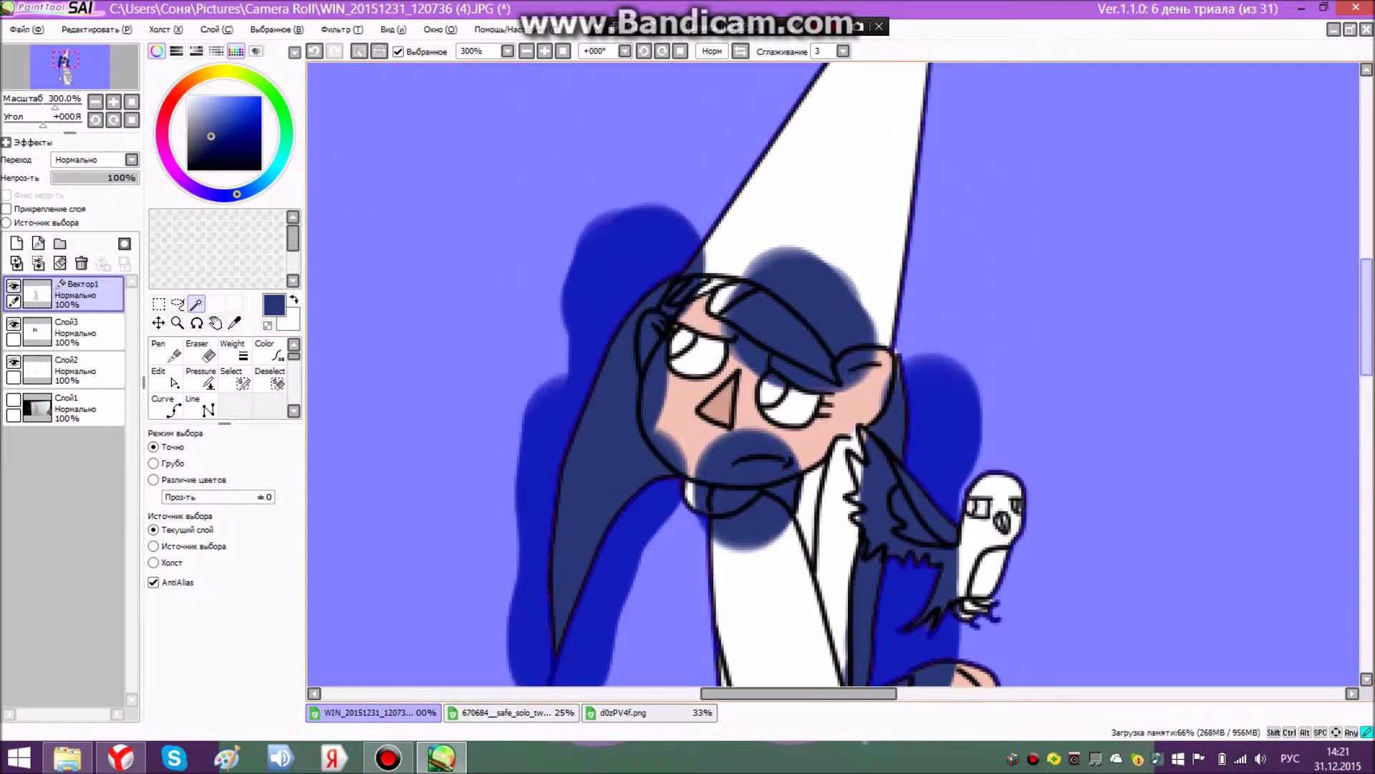
- Extend the selection with the tall figure's face, the pointed hat, and the bird's wing and body
left_click(760, 444)
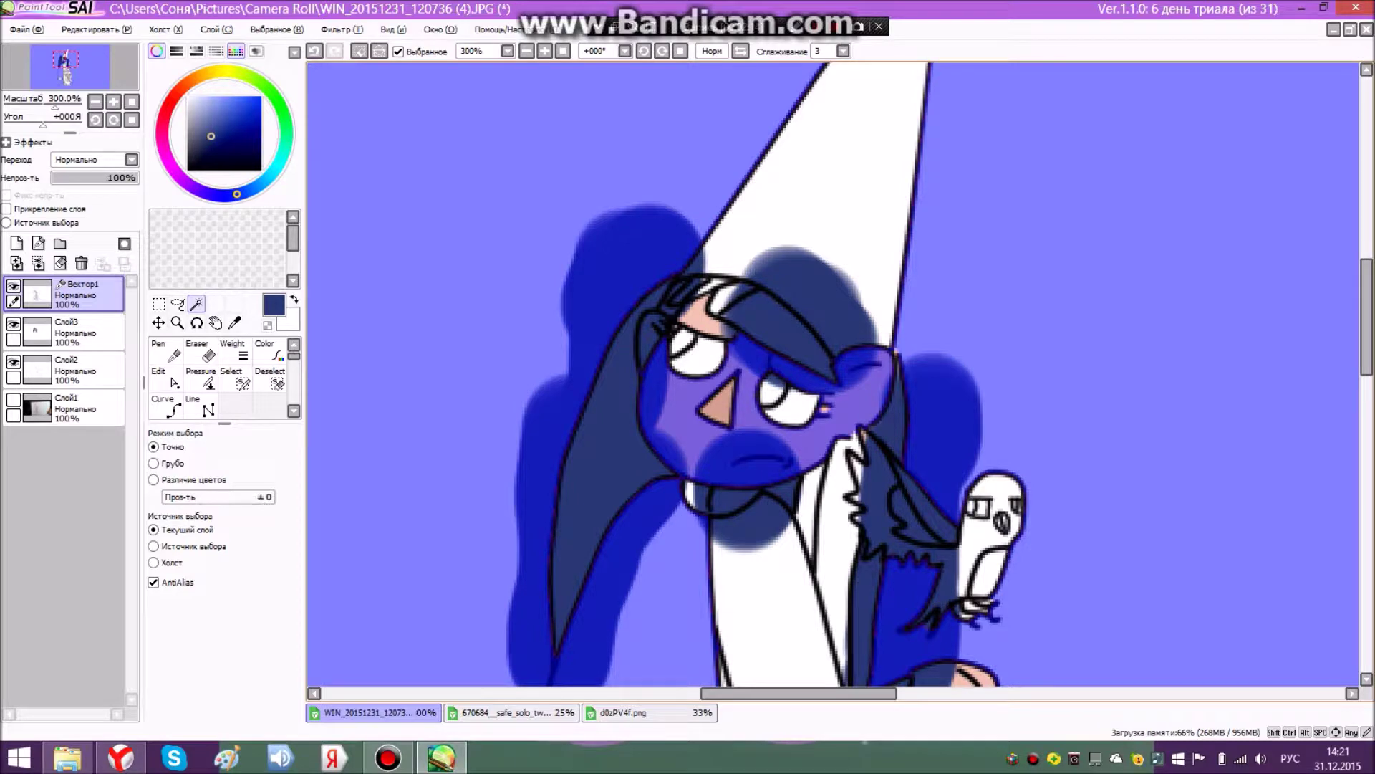
left_click(831, 222)
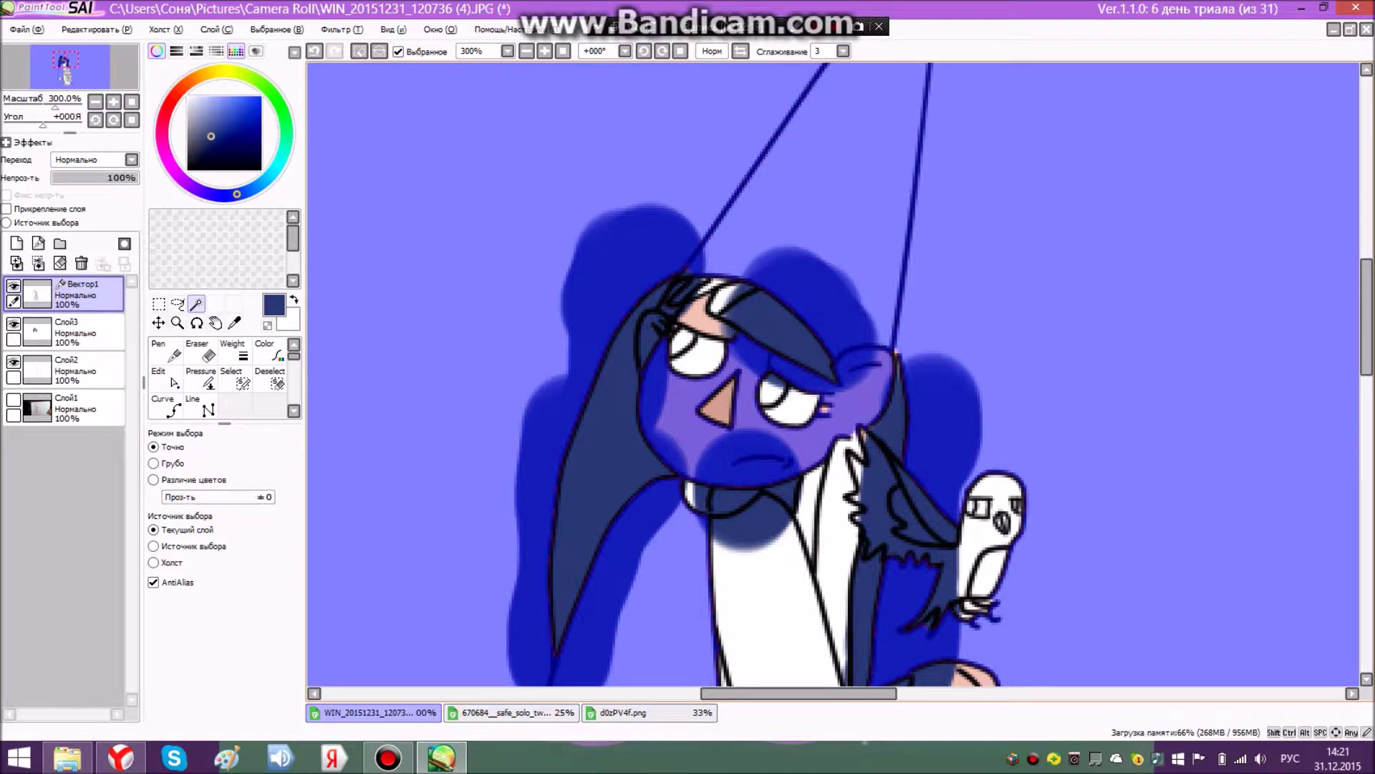
left_click(877, 505)
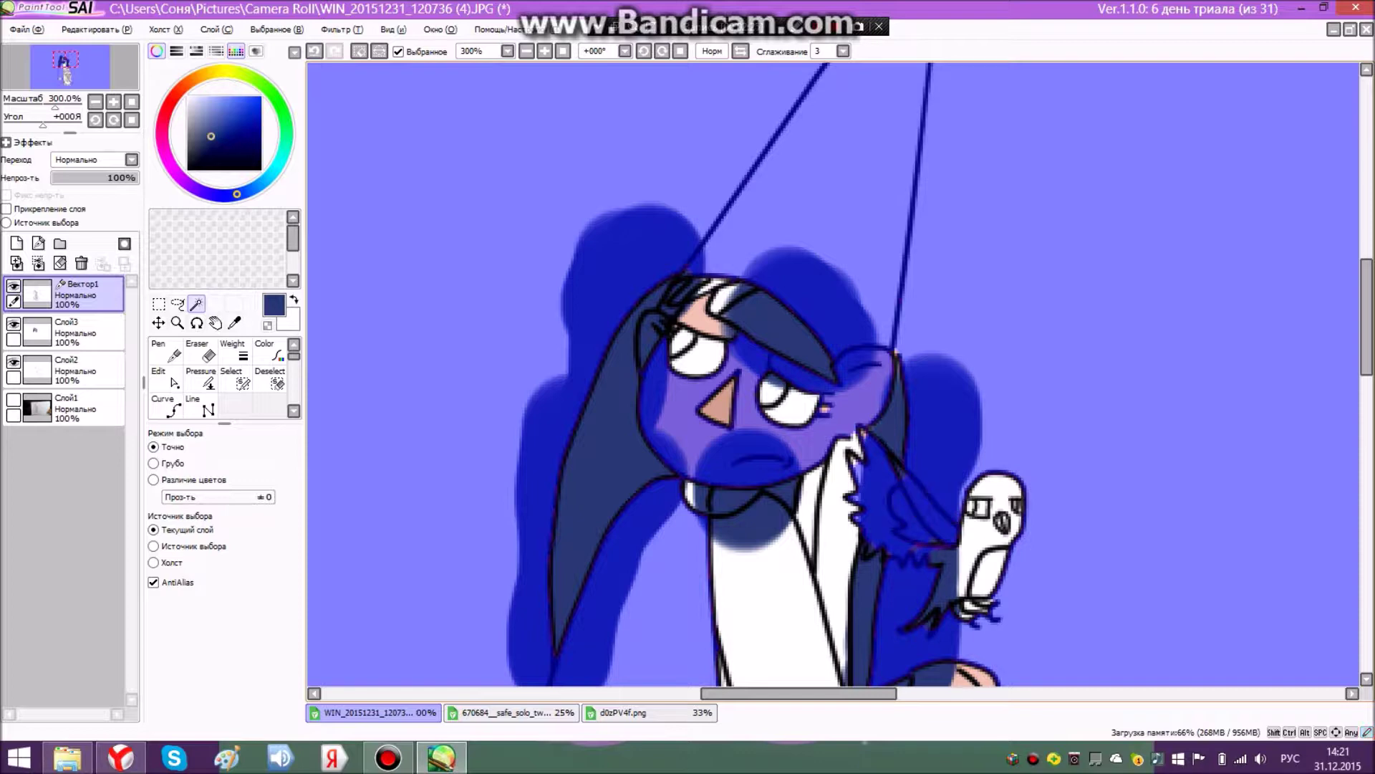
scroll(852, 457, "up", 3)
left_click(985, 494)
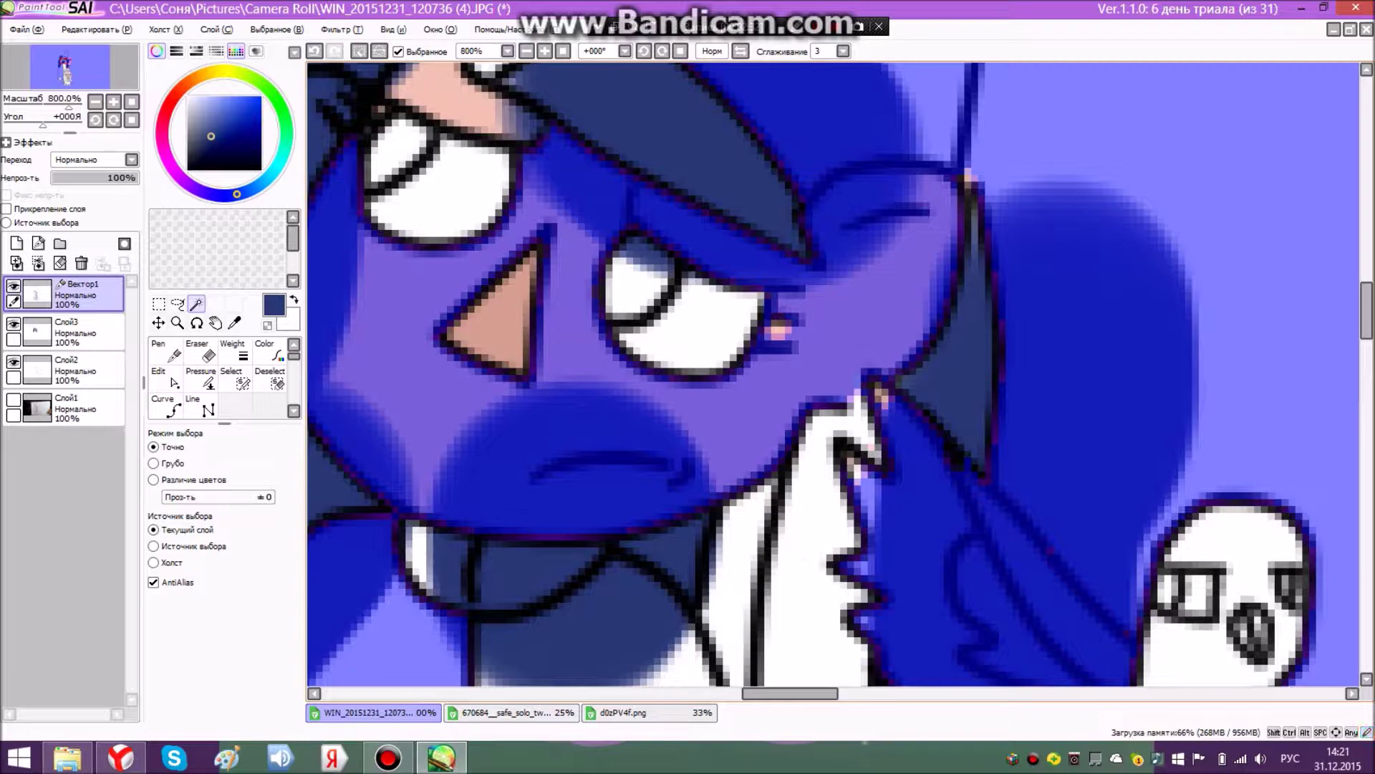
mouse_move(1367, 310)
left_mouse_down()
mouse_move(1367, 352)
mouse_move(1367, 335)
left_mouse_up()
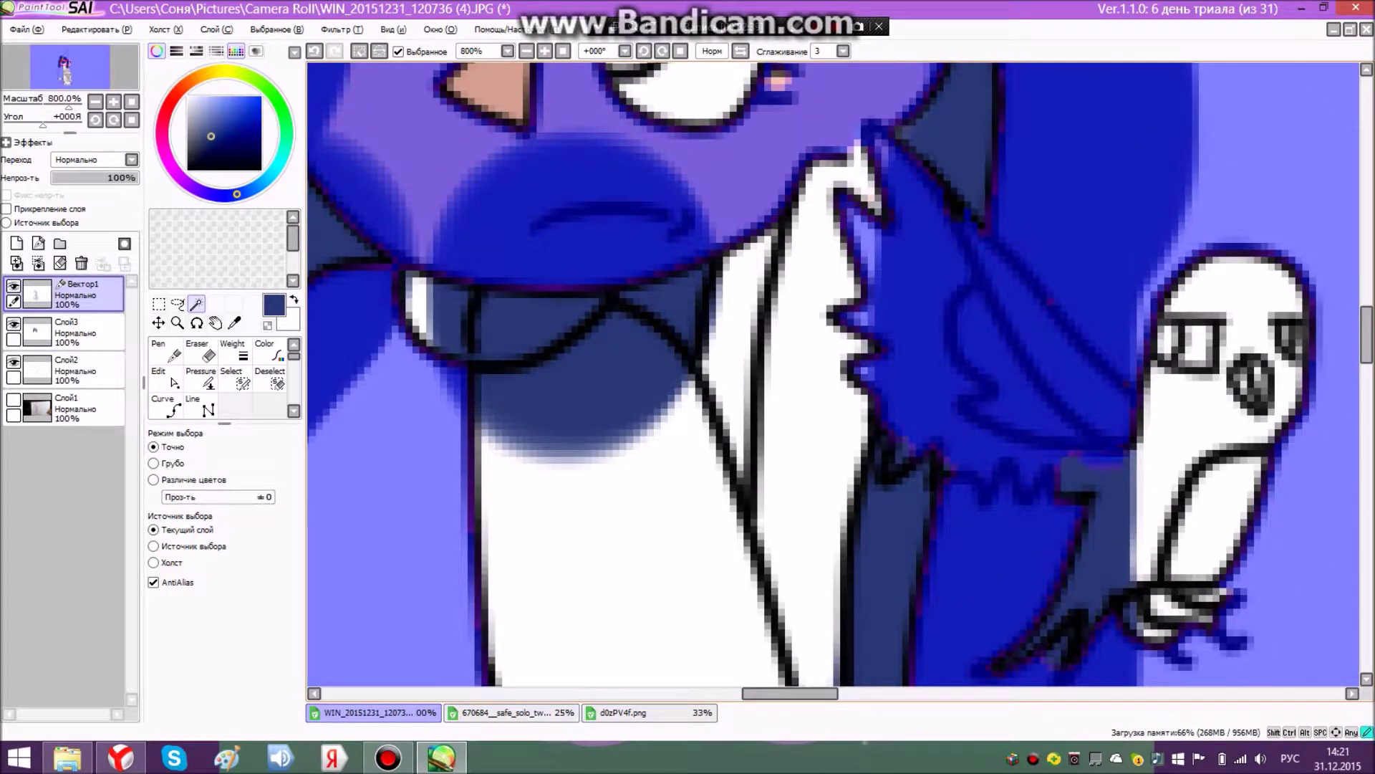
left_click(1146, 487)
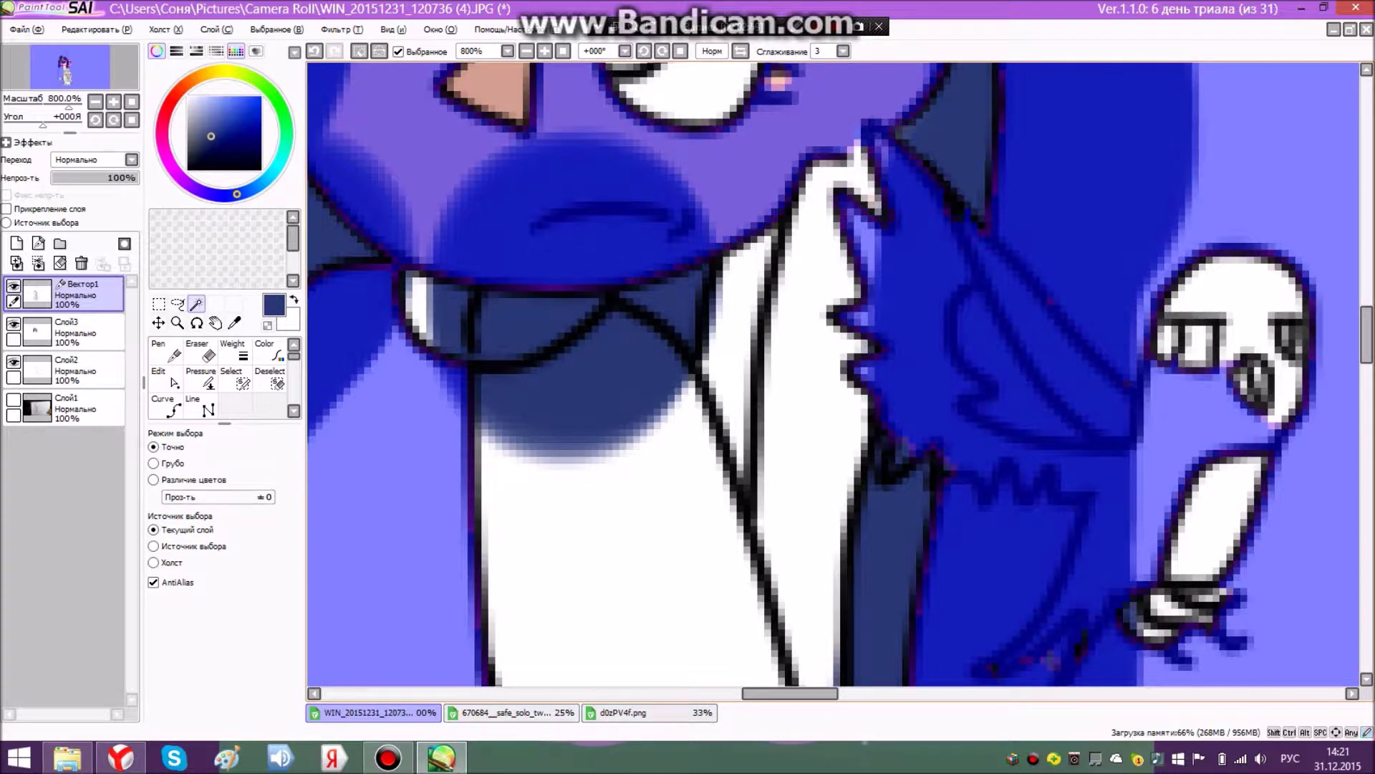
- On Слой3, erase the dark blue paint that spilled into the selected background, face and bird wing
scroll(817, 412, "down", 6)
scroll(817, 412, "up", 1)
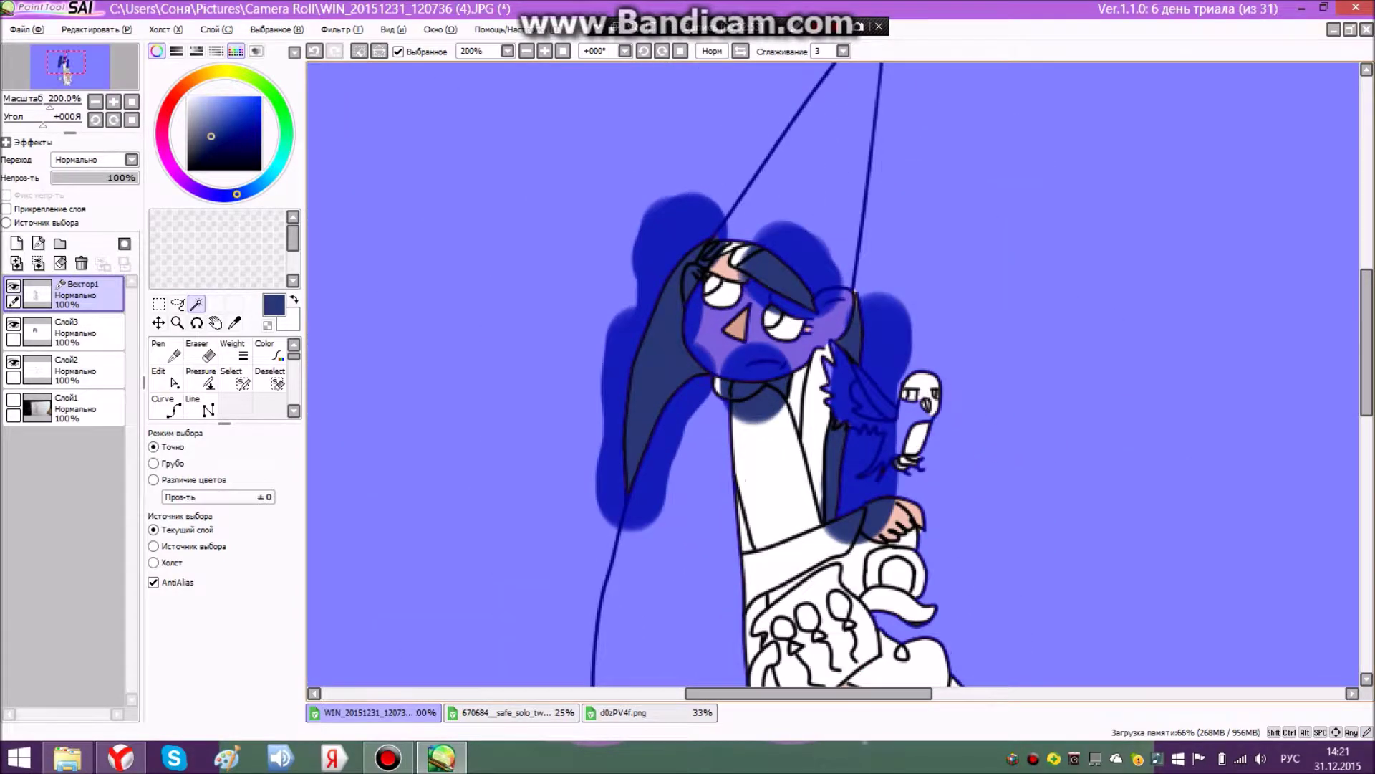
scroll(833, 375, "up", 2)
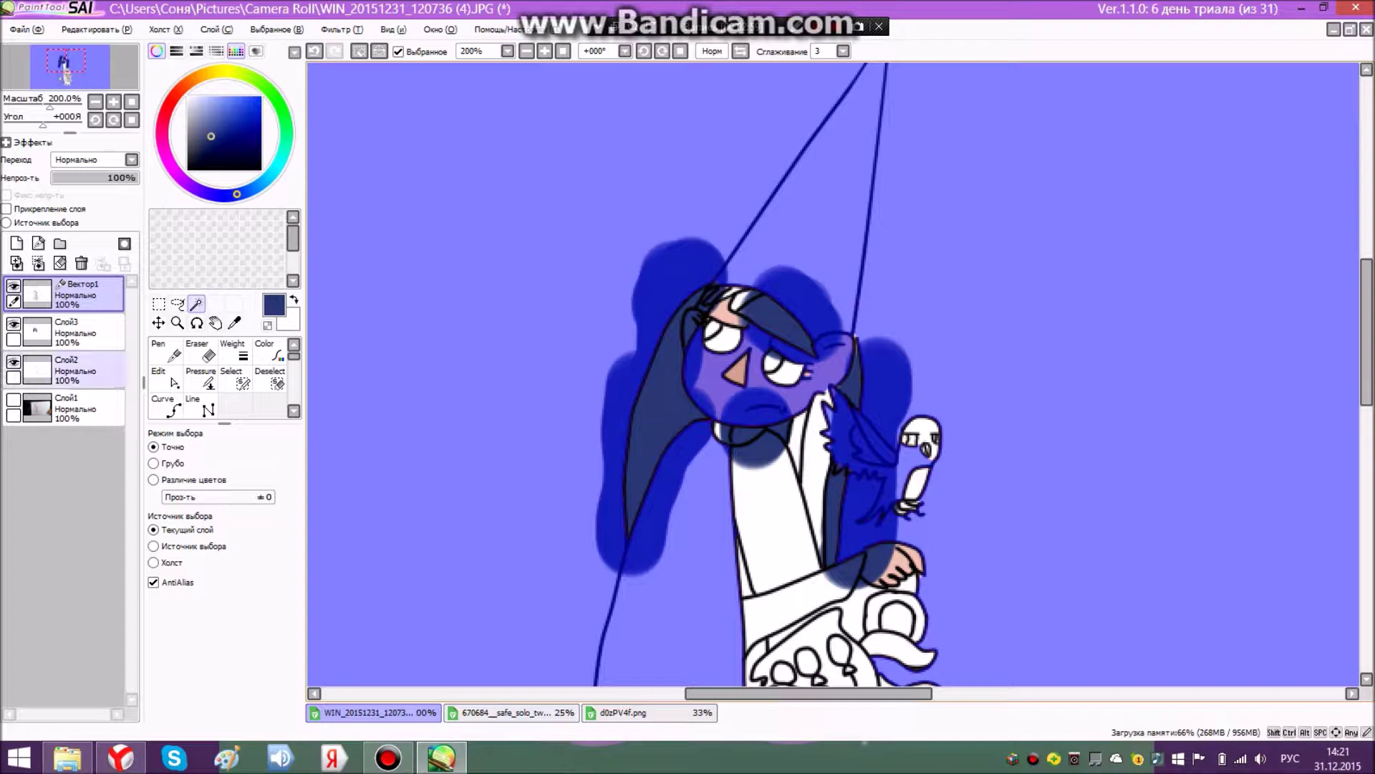
left_click(78, 332)
key("e")
mouse_move(850, 284)
left_mouse_down()
mouse_move(885, 408)
mouse_move(616, 516)
left_mouse_up()
- From Вектор1, add the tall figure's hand, sleeve, robe front and collar to the magic wand selection
left_click(82, 294)
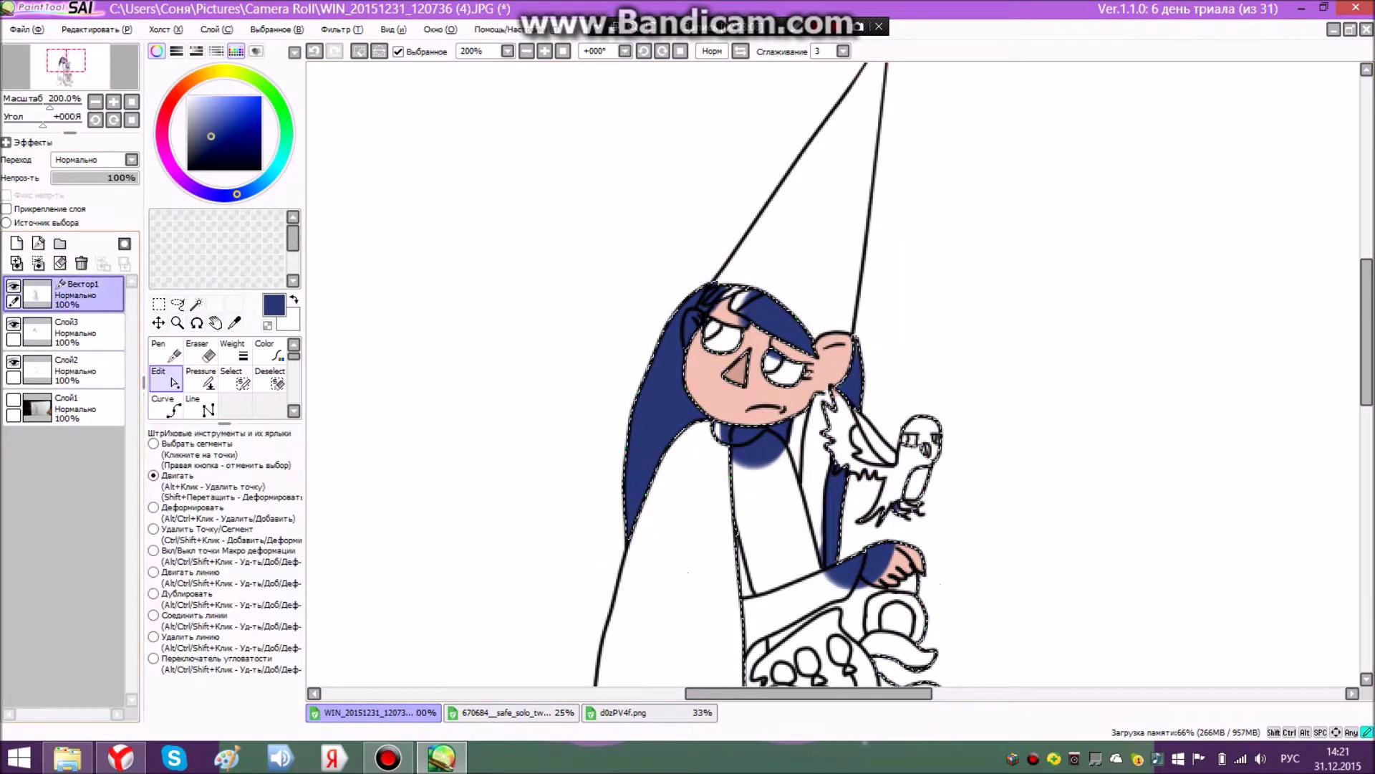
left_click(196, 305)
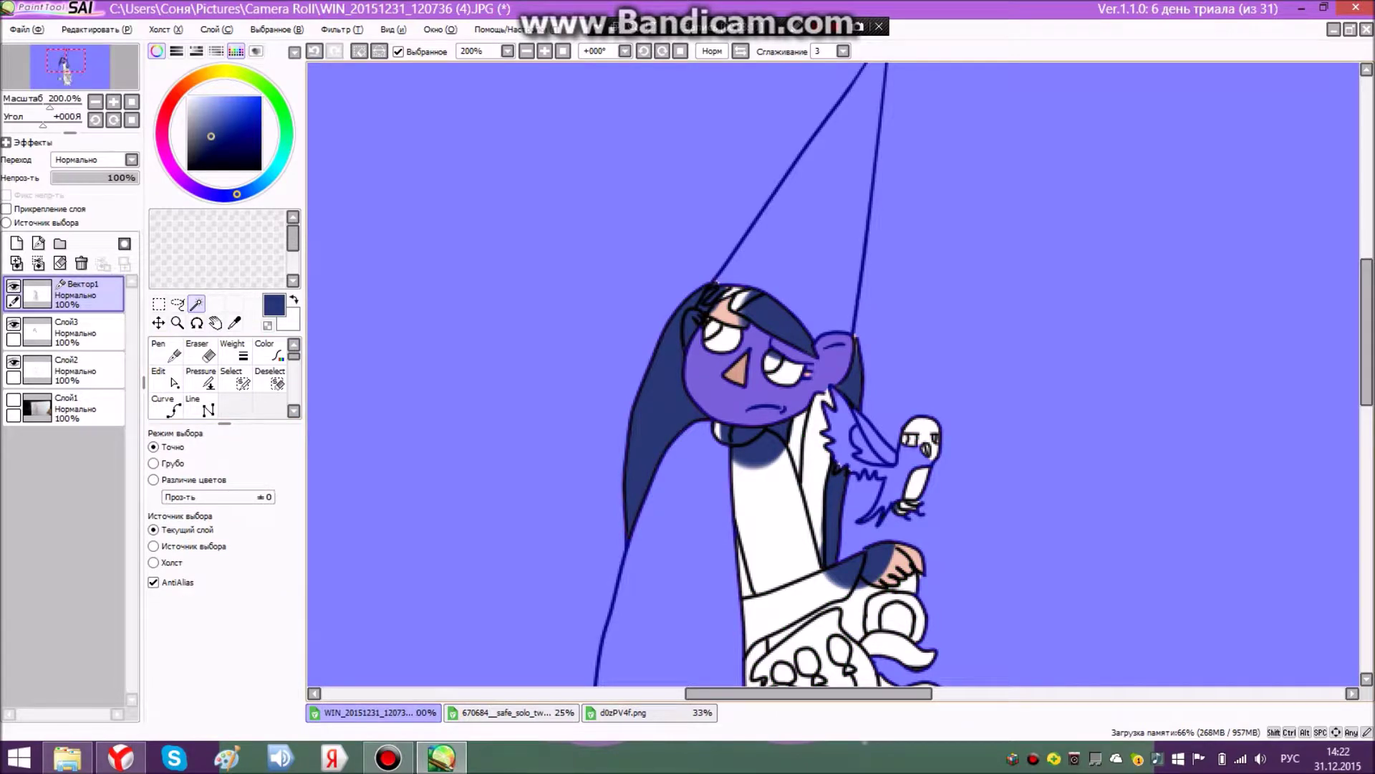
left_click(880, 564)
left_click(802, 599)
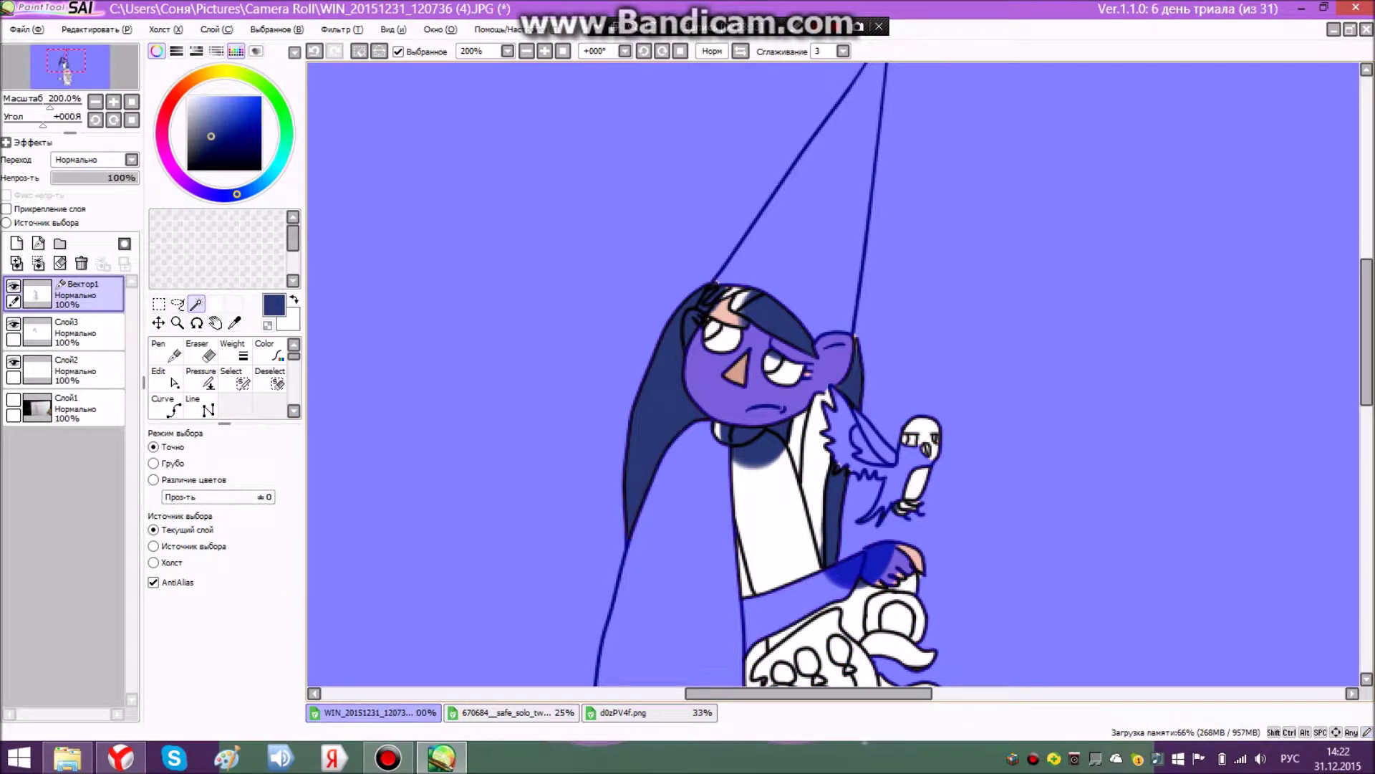
scroll(703, 436, "up", 1)
left_click(801, 567)
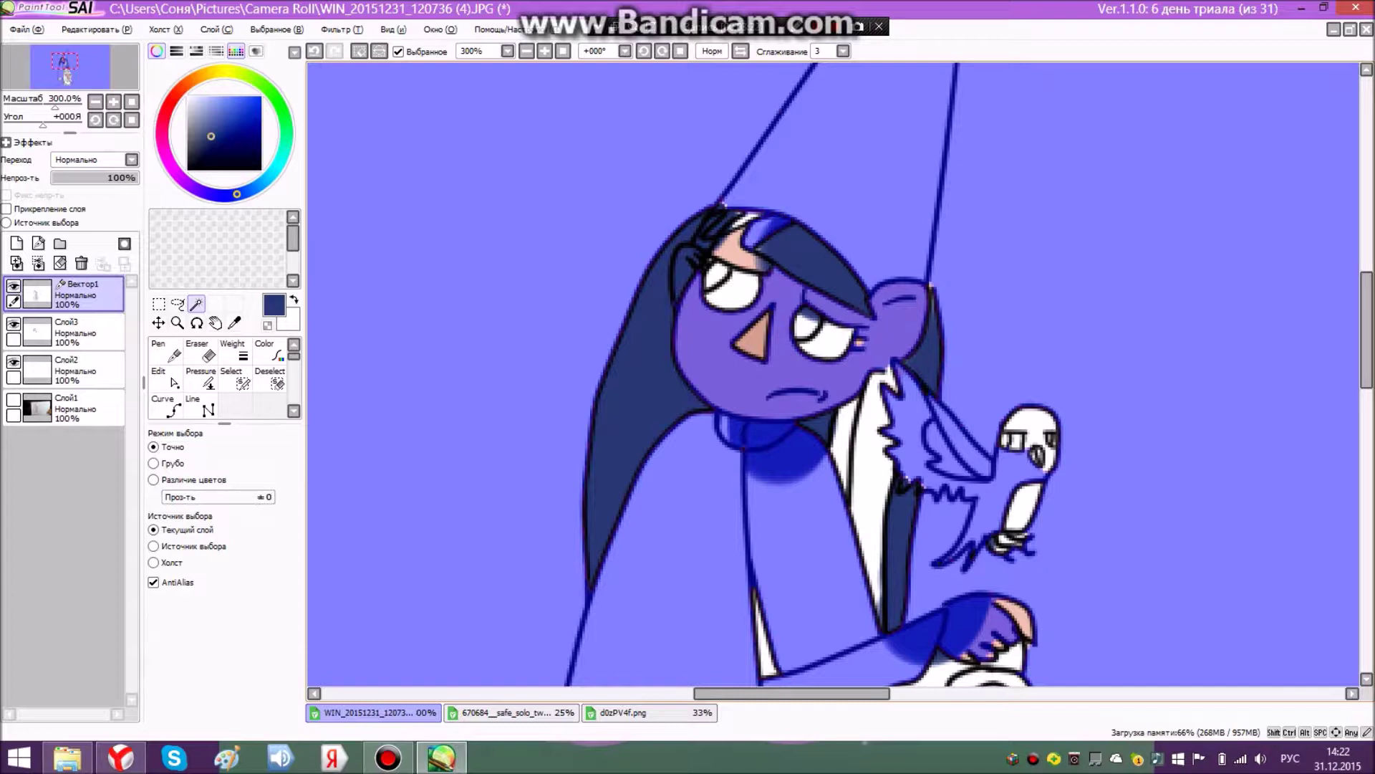
- Add the upper part of the tall figure's eye and the forehead area under the fringe to the selection
scroll(745, 212, "up", 4)
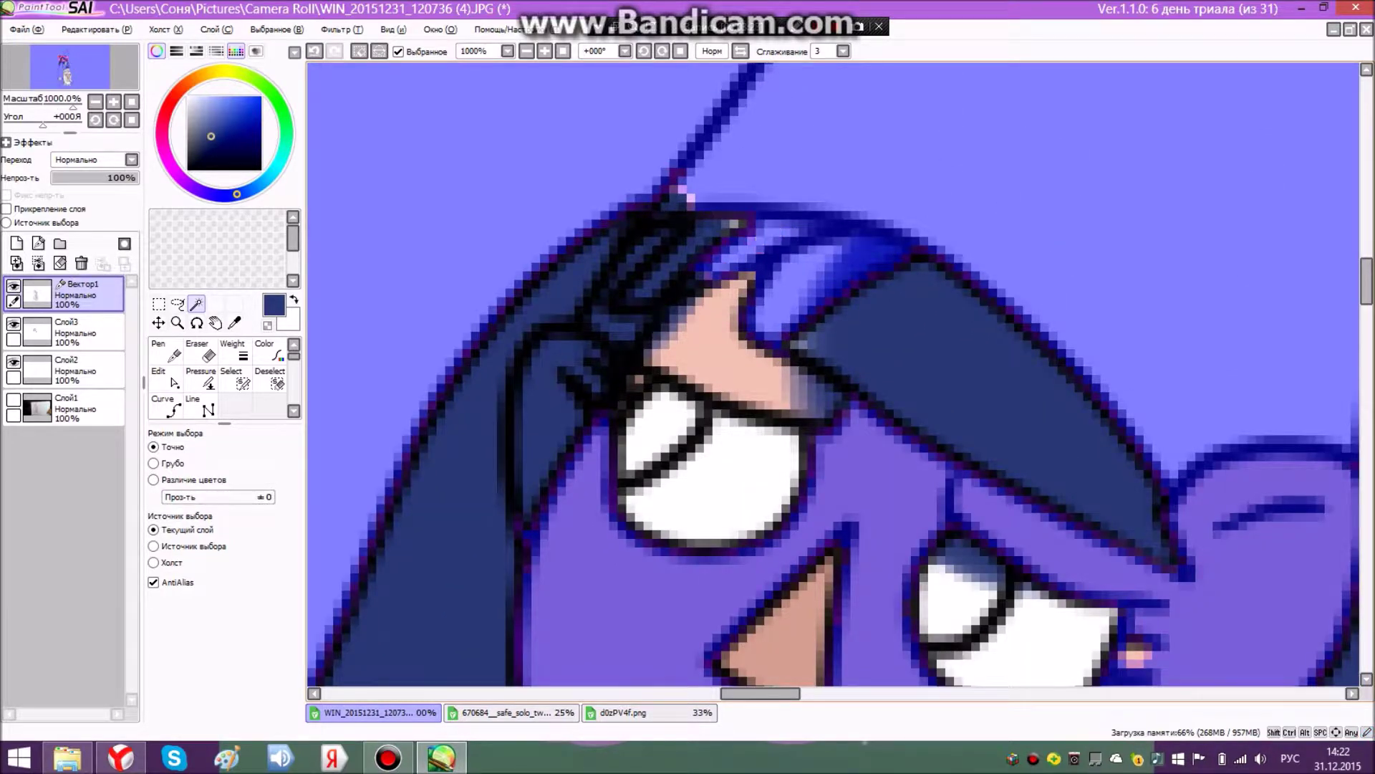
left_click_drag(1367, 281, 1367, 311)
left_click(959, 240)
scroll(833, 375, "up", 5)
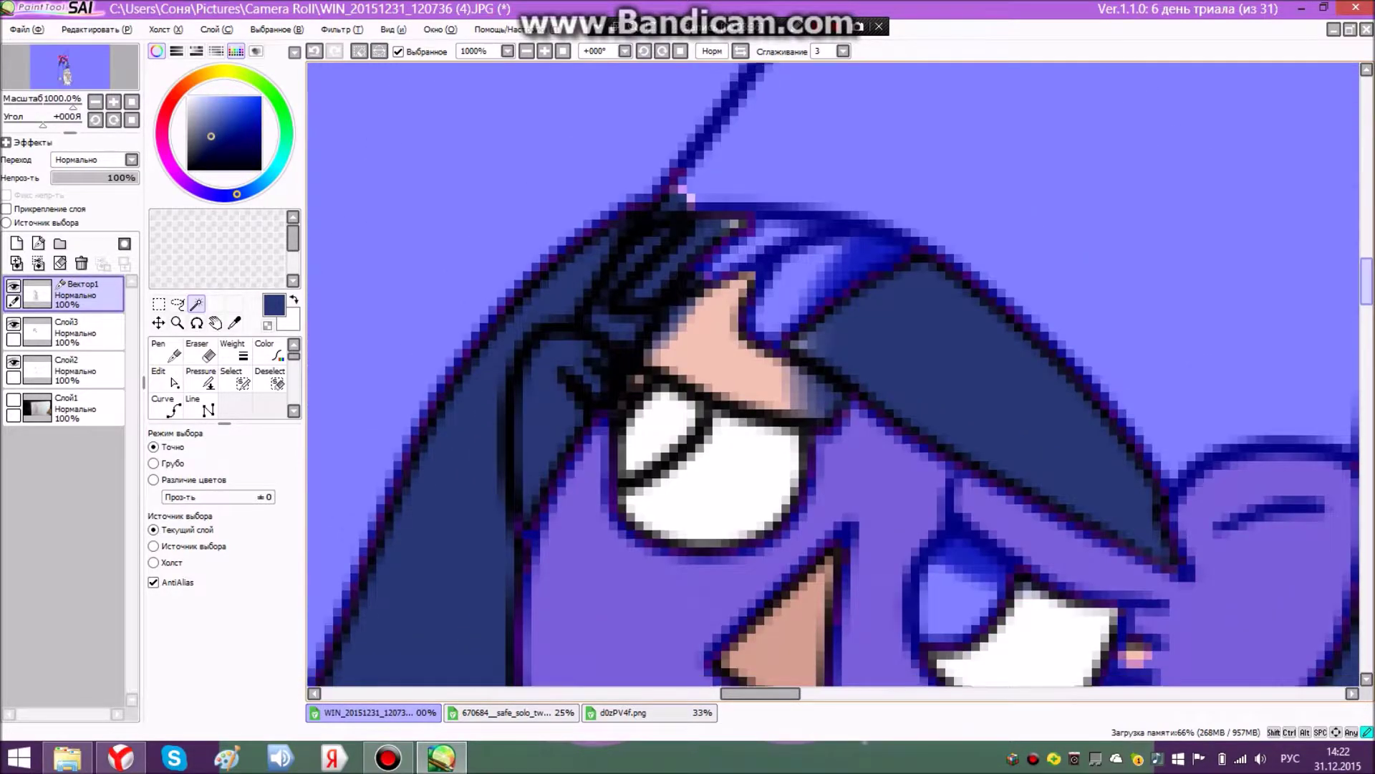
scroll(833, 375, "down", 3)
left_click(723, 190)
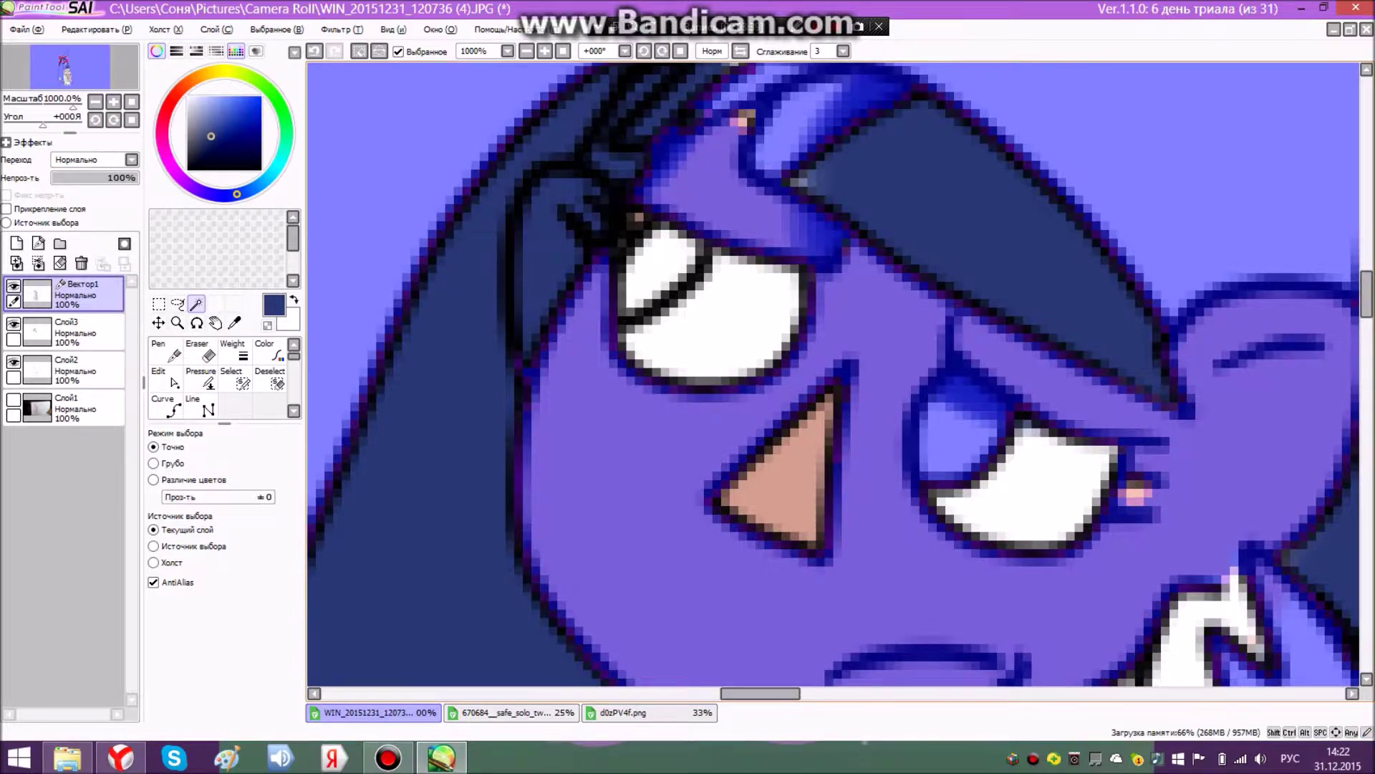
scroll(833, 374, "down", 5)
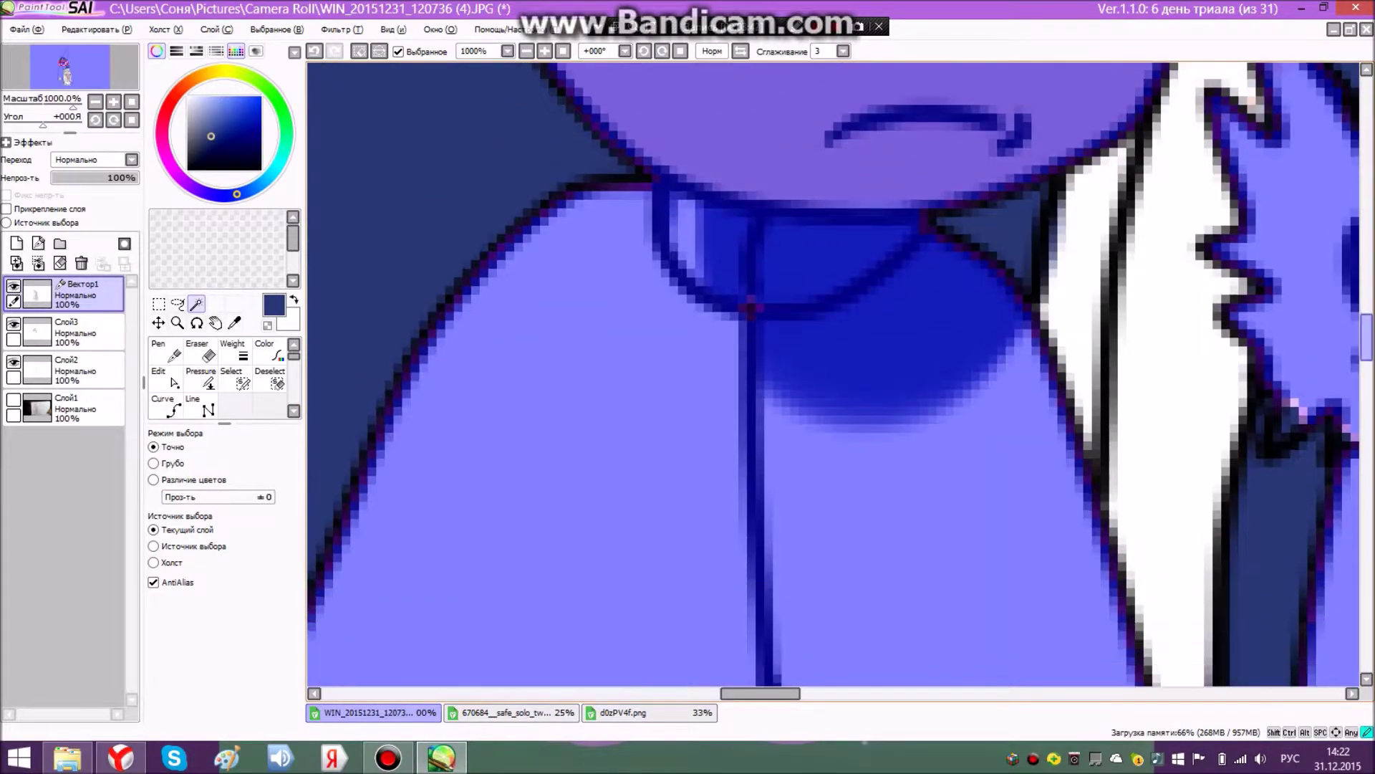
scroll(635, 258, "down", 3)
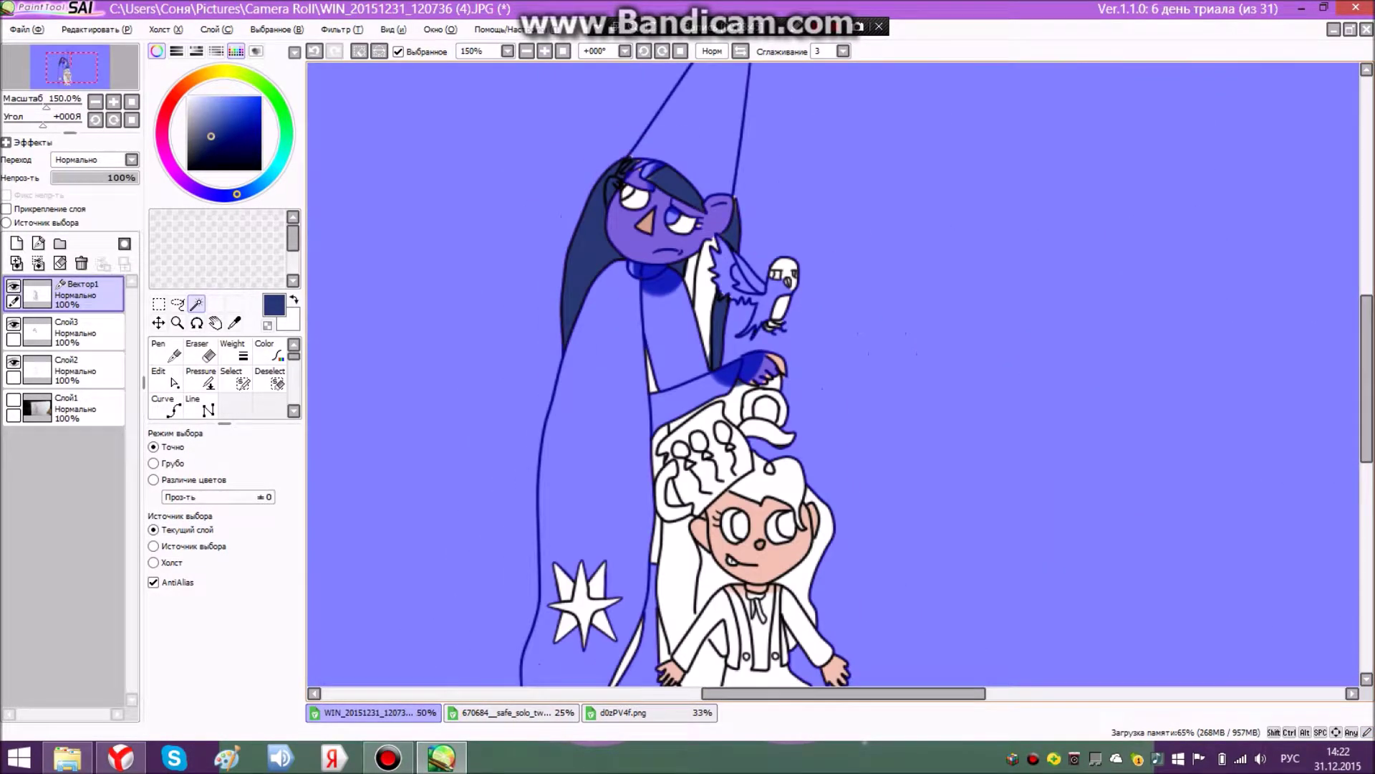
- Erase the dark blue spill inside the selected collar, robe, sleeve and hand on Слой3 with the size 100 eraser
left_click(75, 332)
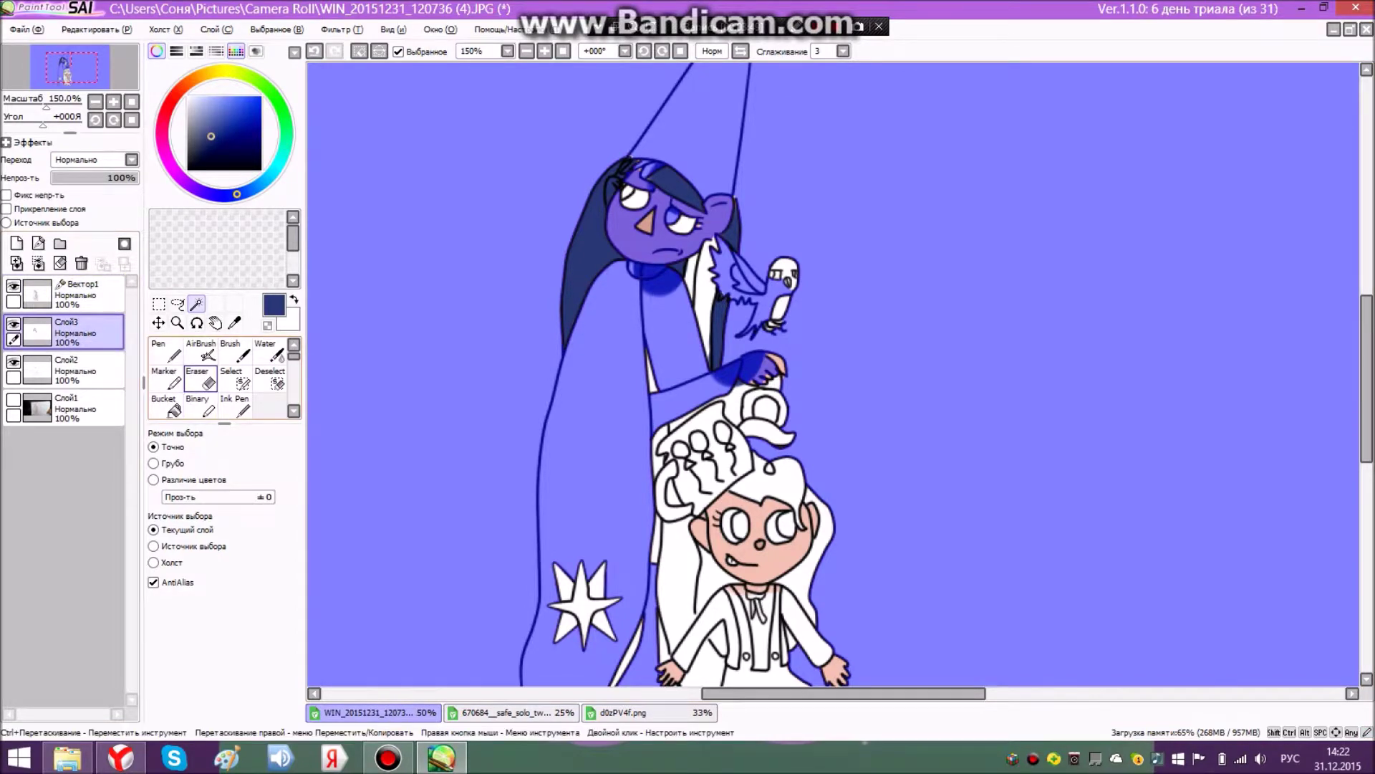
left_click(200, 378)
left_click_drag(649, 287, 770, 372)
- Clear the selection and erase the leftover dark blue below the tall figure's hand with a size 16 eraser
scroll(680, 379, "up", 3)
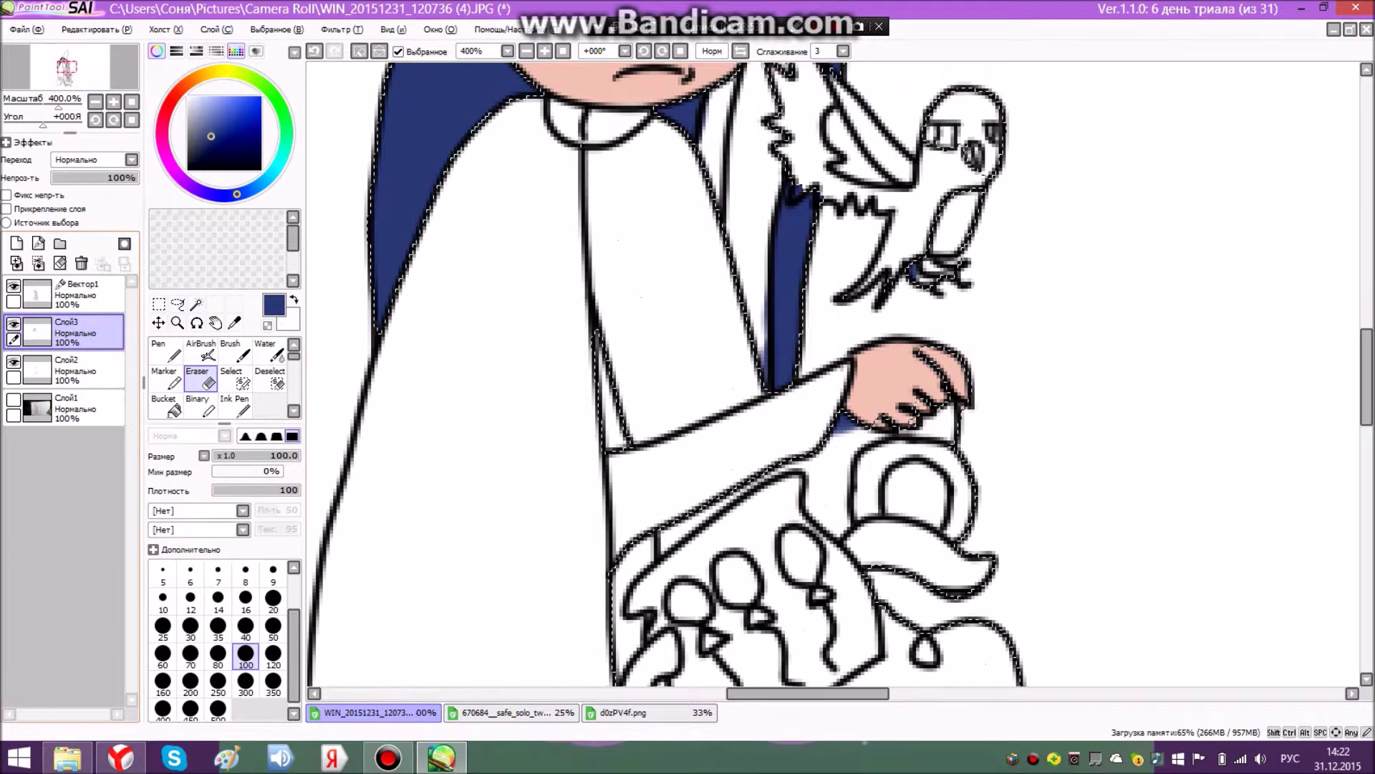
left_click(245, 601)
left_click(178, 305)
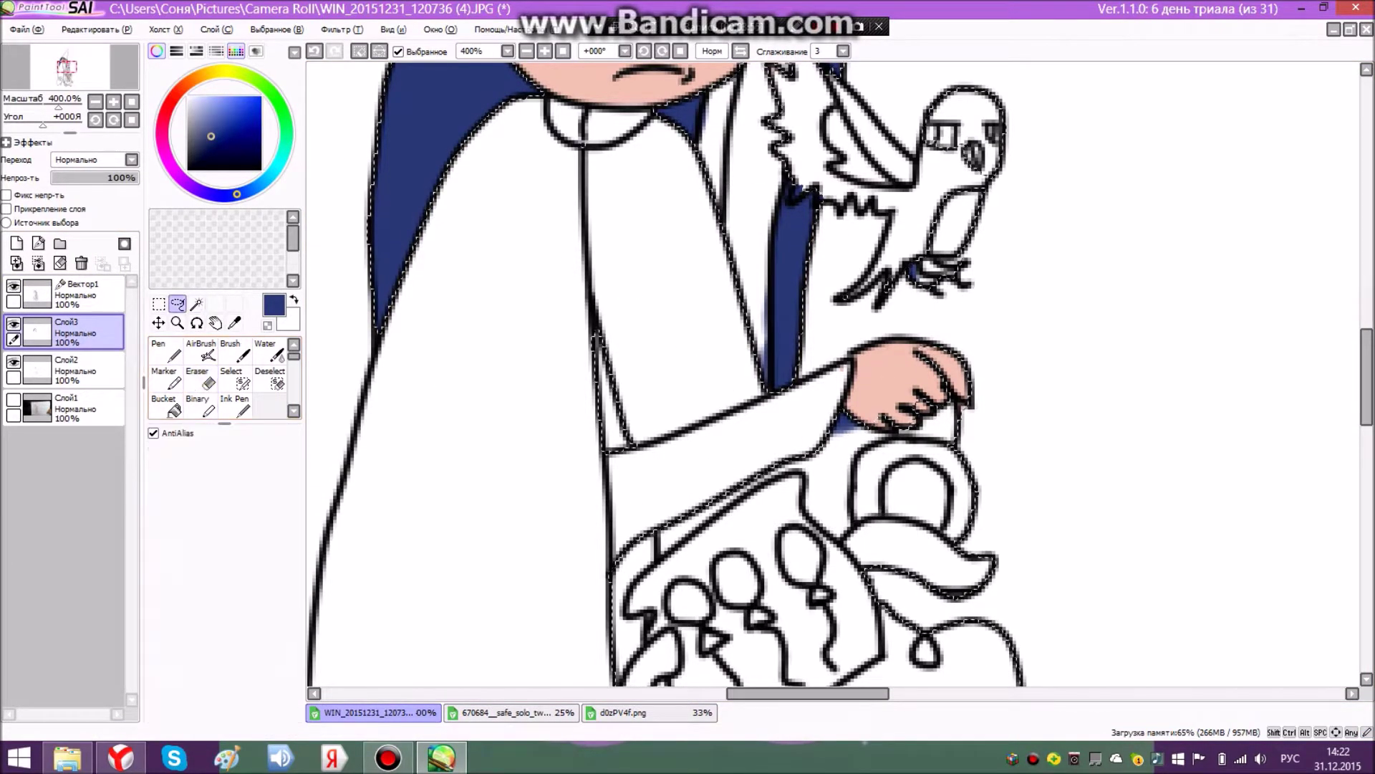
key("ctrl+d")
scroll(809, 430, "up", 3)
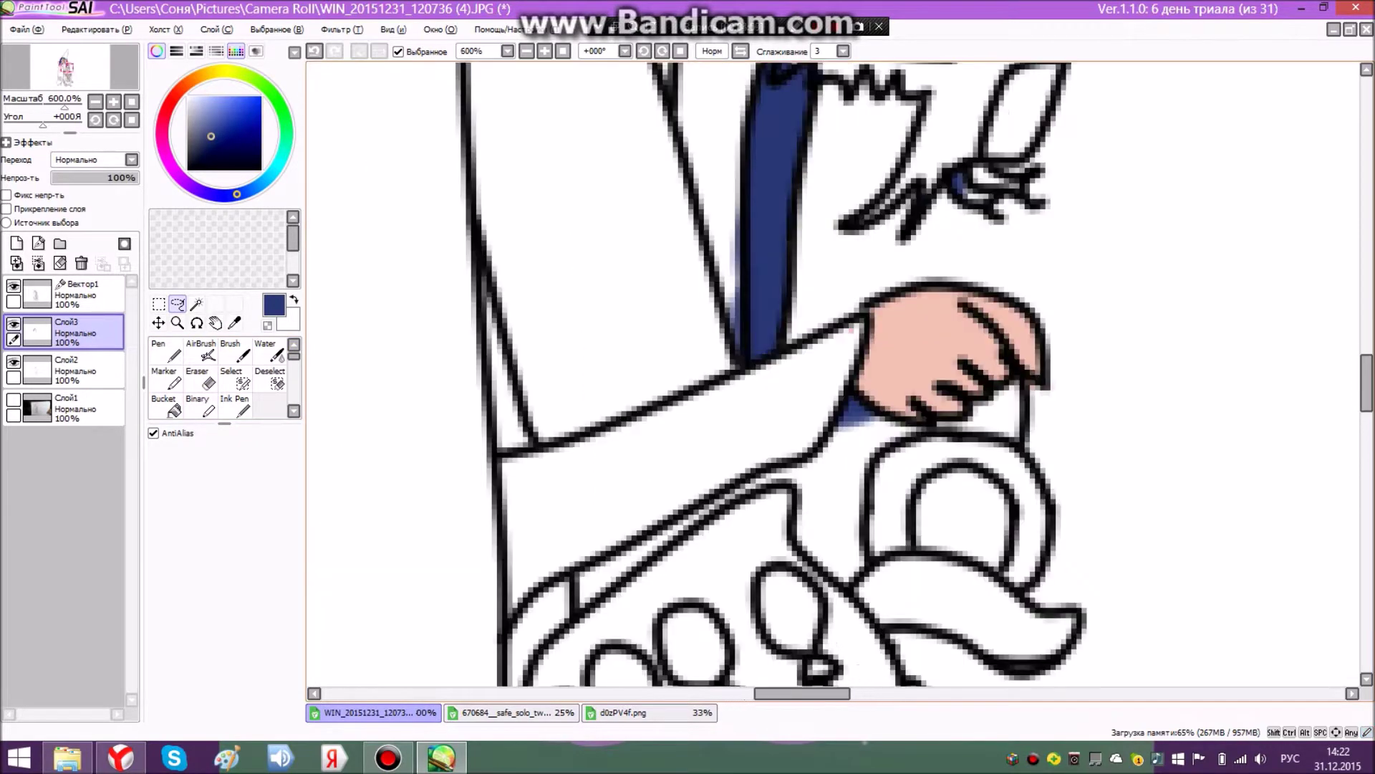
key("e")
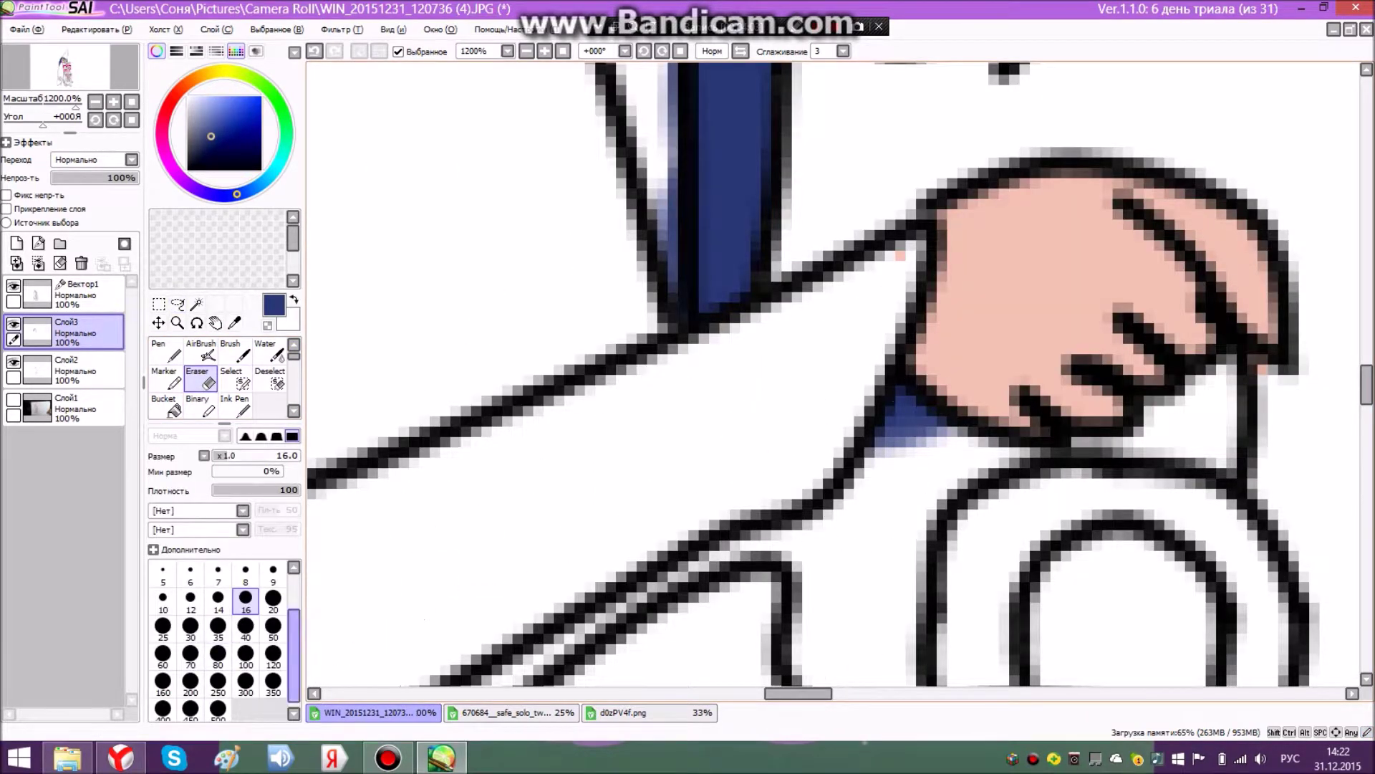
mouse_move(867, 457)
left_mouse_down()
mouse_move(883, 464)
mouse_move(857, 454)
mouse_move(922, 416)
mouse_move(714, 380)
left_mouse_up()
left_click(97, 29)
left_click(107, 48)
left_click_drag(840, 412, 914, 419)
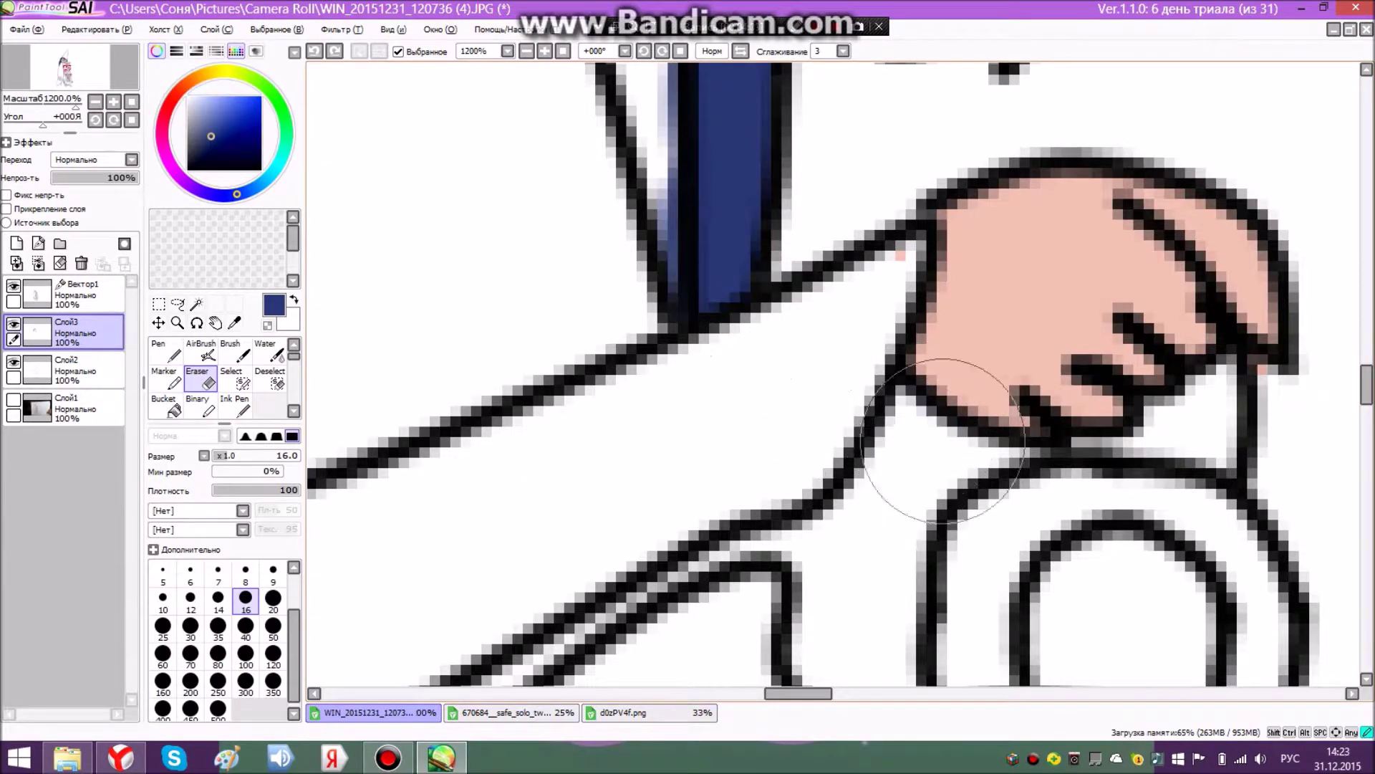
- Erase the remaining dark blue traces beside the hair strand and around the bird's wing
scroll(465, 315, "up", 1)
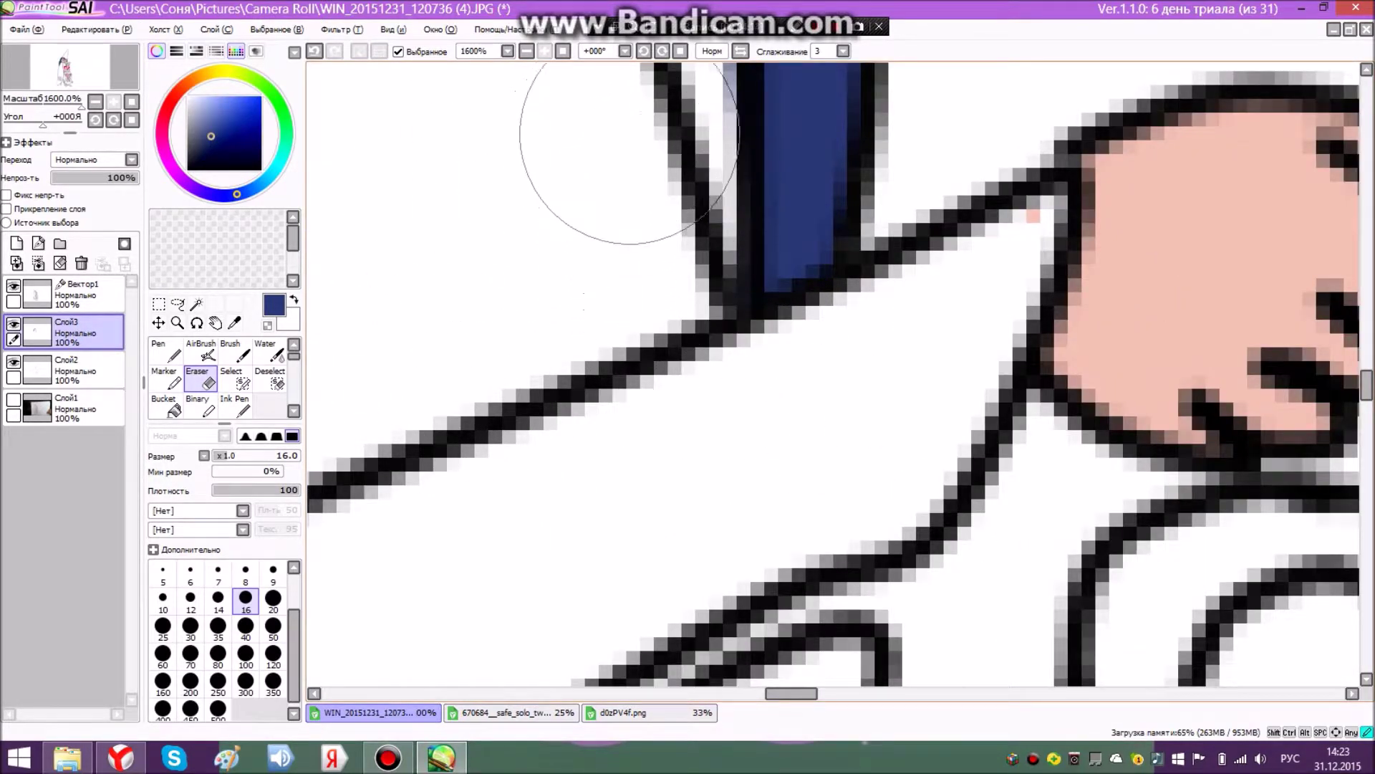
left_click_drag(1366, 385, 1367, 330)
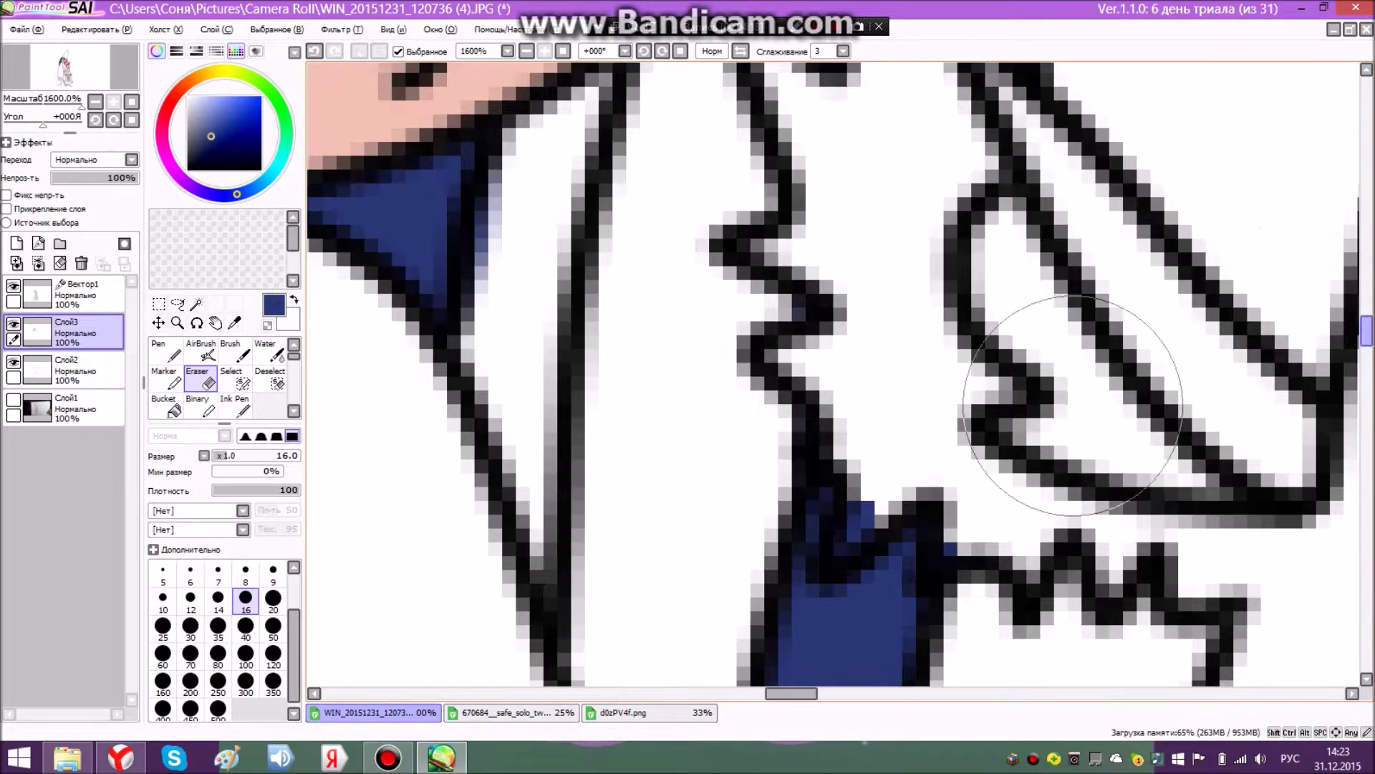
scroll(703, 527, "down", 8)
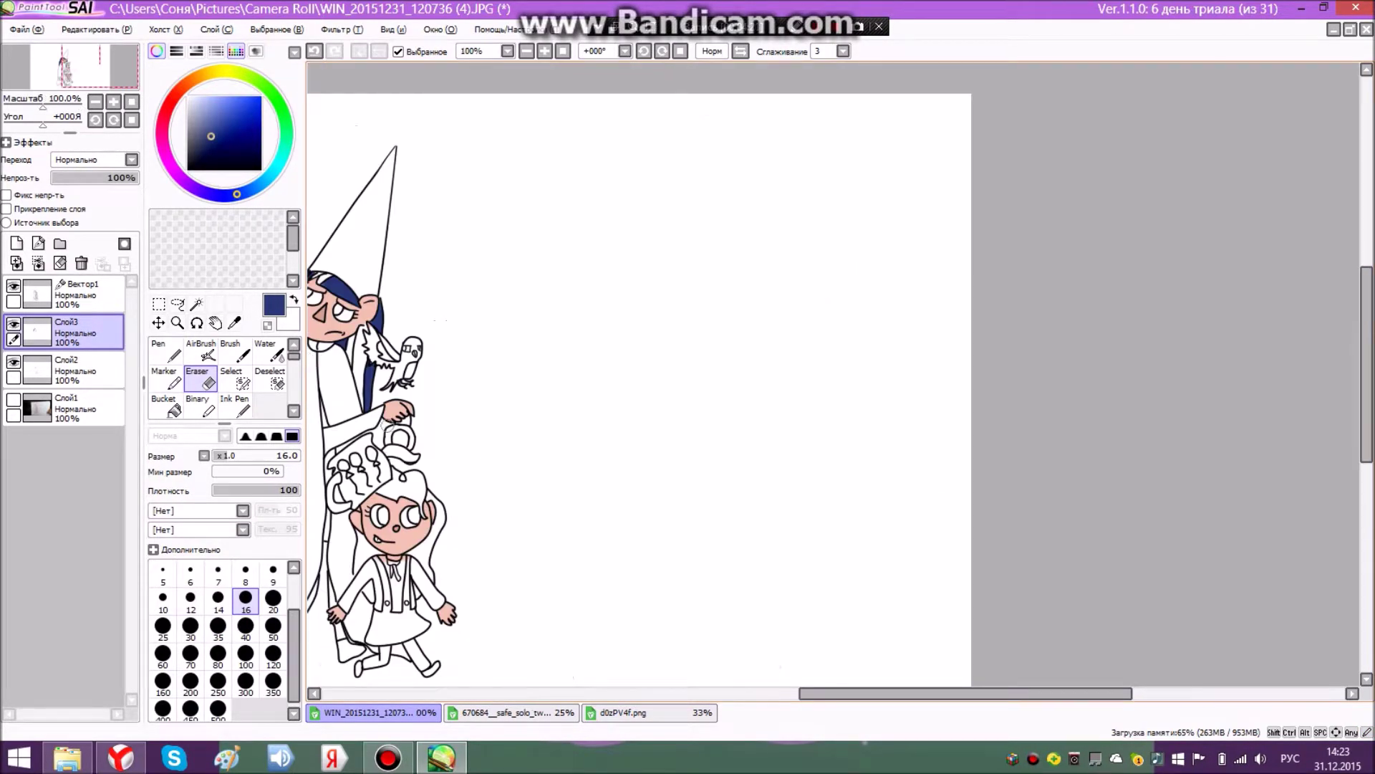
- Clean the dark blue off the tall figure's ear beside the brow with the eraser, undoing a stray stroke
scroll(793, 459, "up", 4)
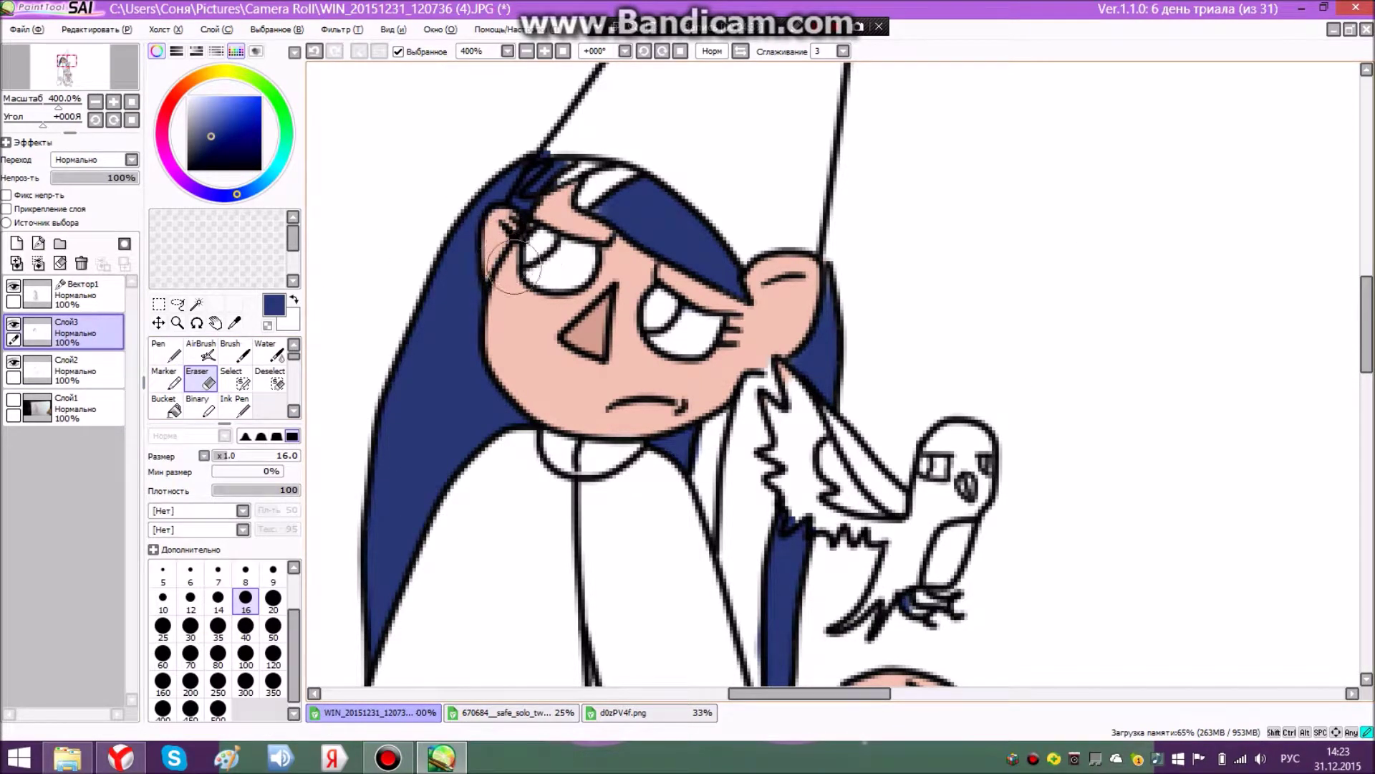
left_click(97, 29)
left_click(86, 48)
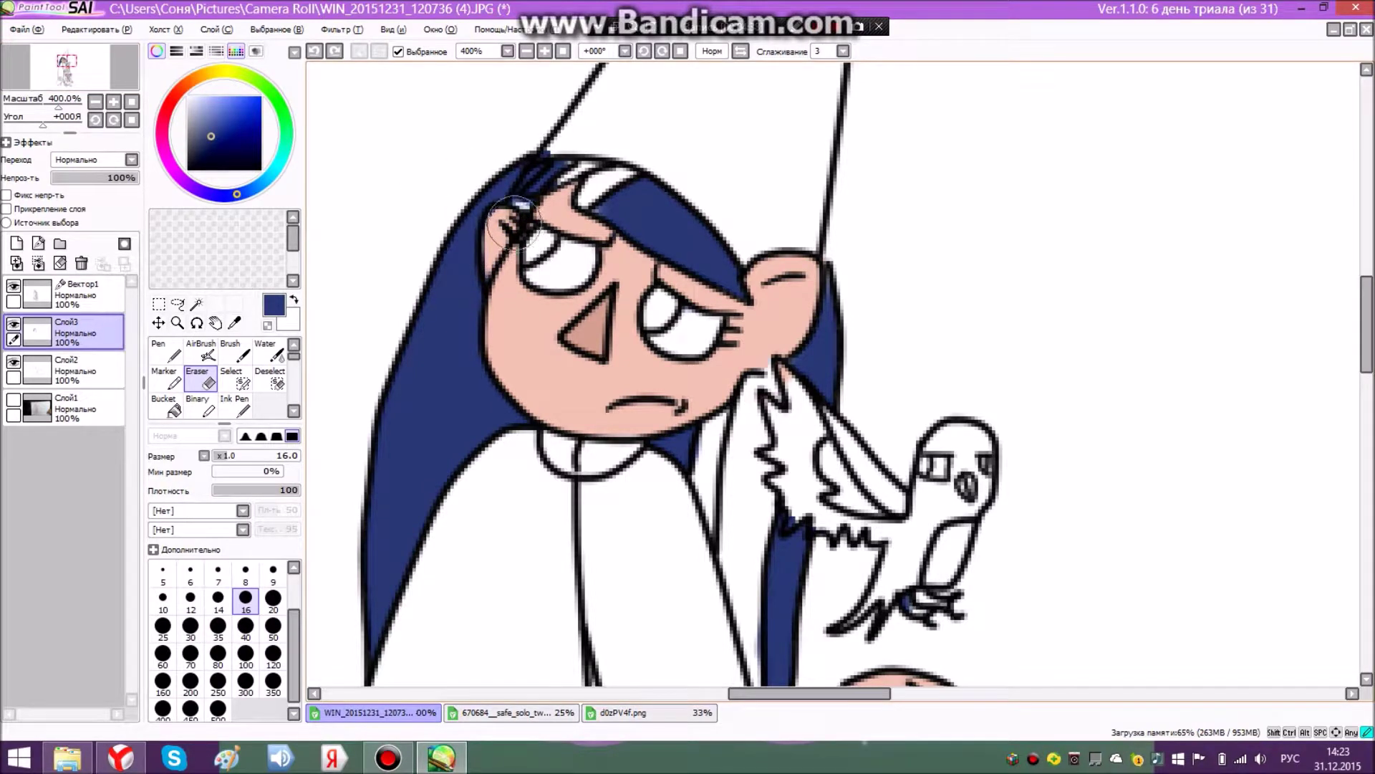
left_click_drag(510, 236, 565, 222)
- Touch up the erased gap in the hair above the tall figure's ear in dark blue with a size 3 pen
scroll(347, 176, "up", 5)
left_click(168, 351)
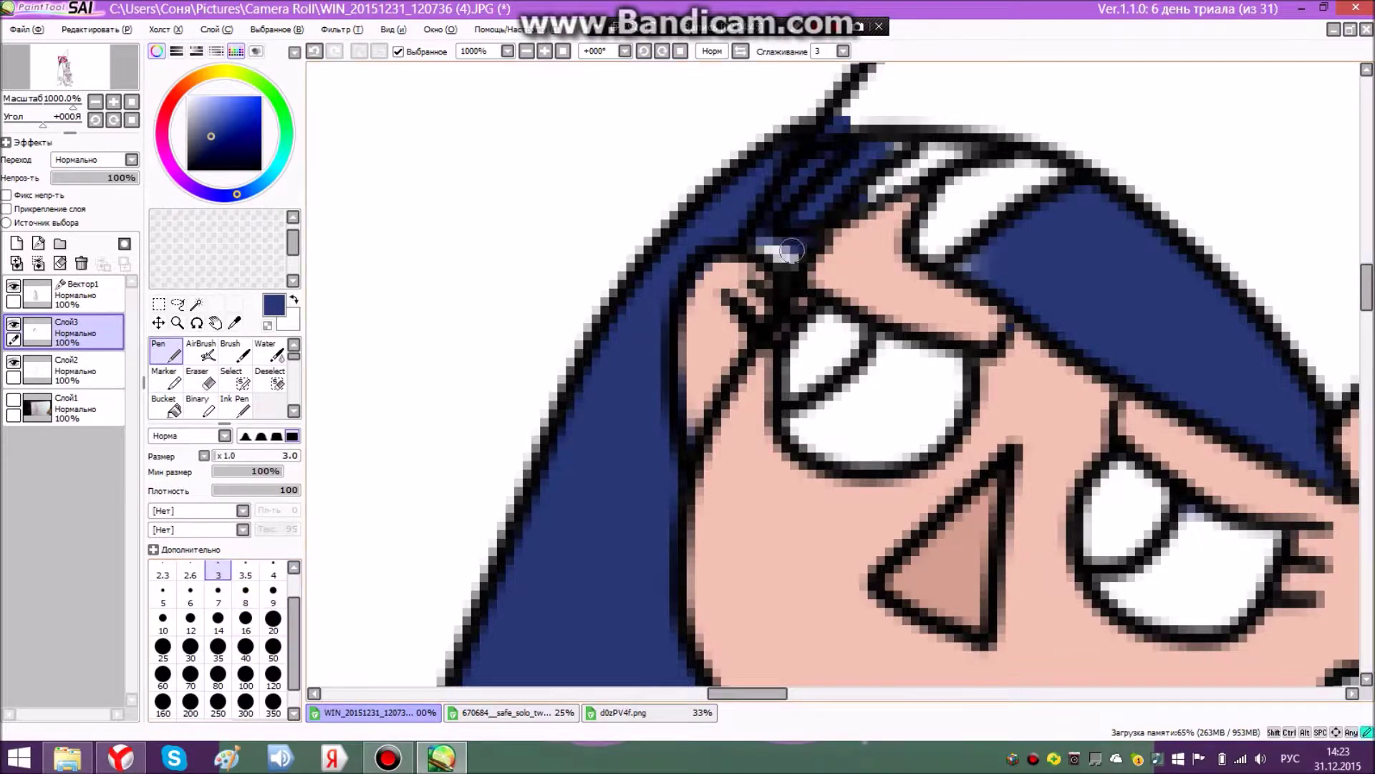
scroll(746, 235, "down", 5)
scroll(738, 224, "up", 5)
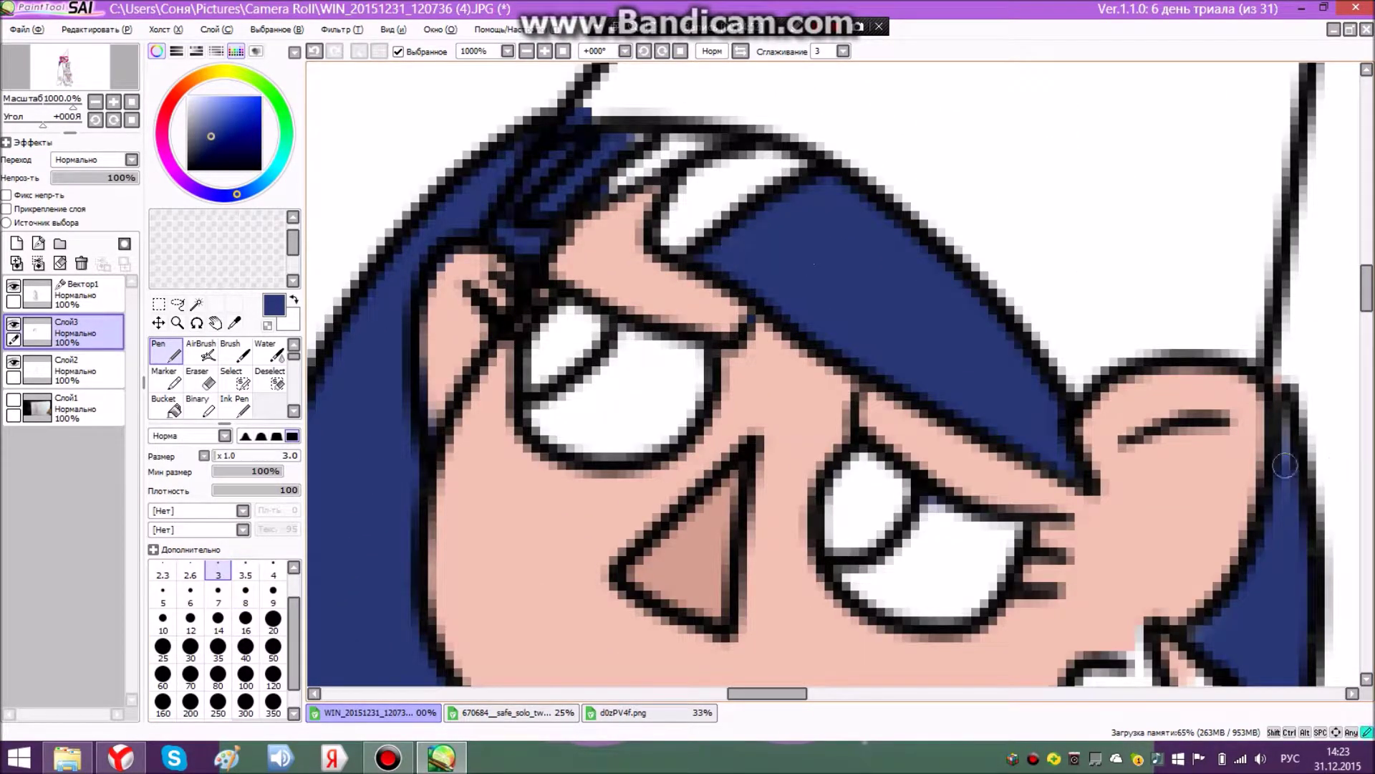
scroll(471, 256, "down", 6)
scroll(470, 256, "up", 2)
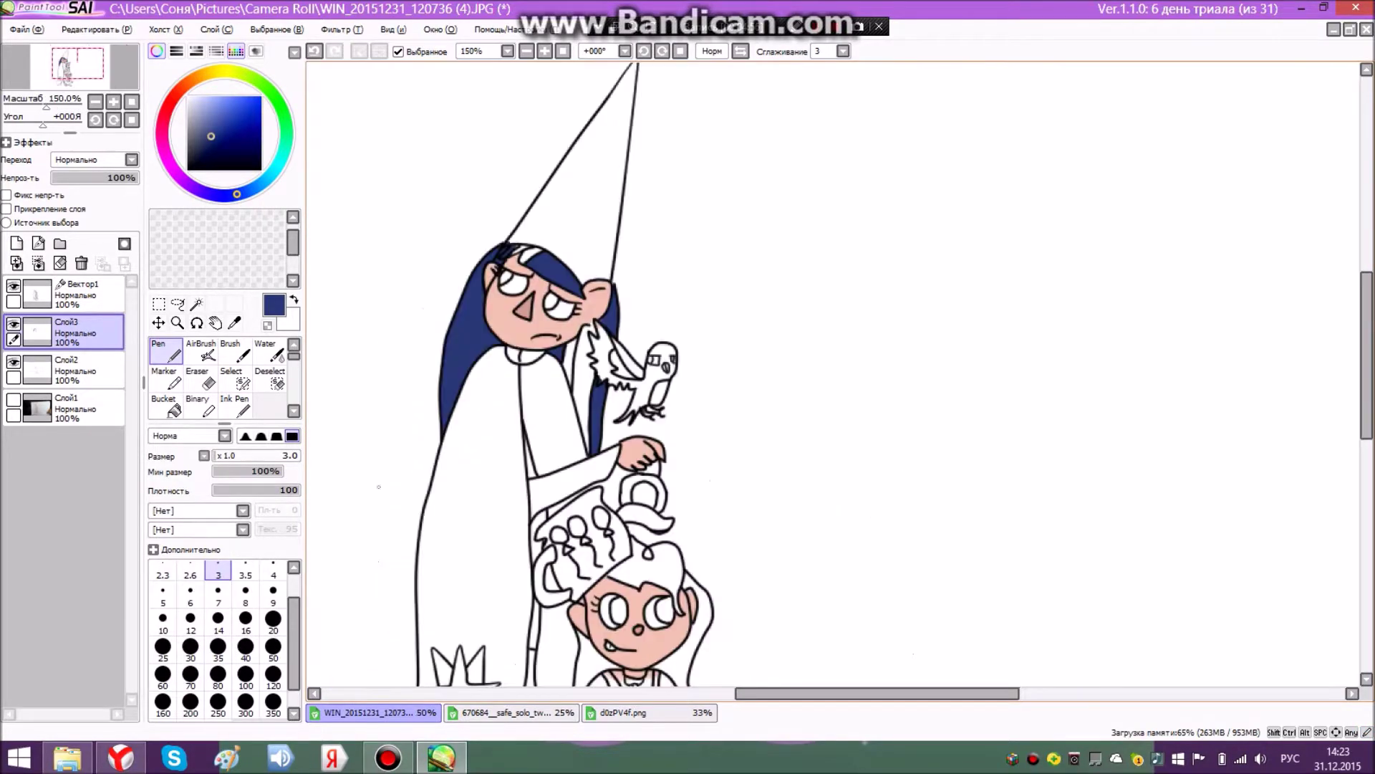
- Sample the purple from the pony reference's mane and paint the tall figure's upper fringe stripe with the size 3 pen
scroll(471, 256, "up", 3)
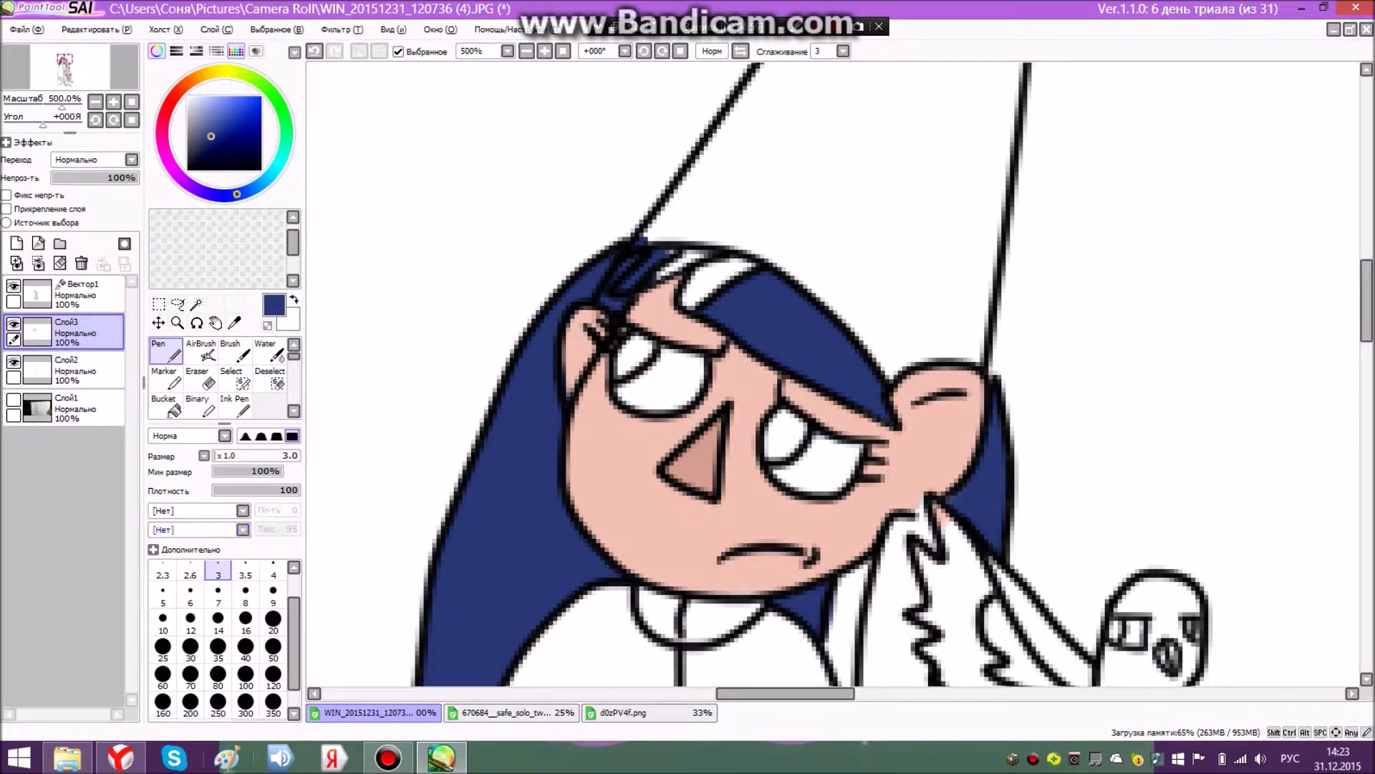
left_click(512, 713)
left_click(234, 323)
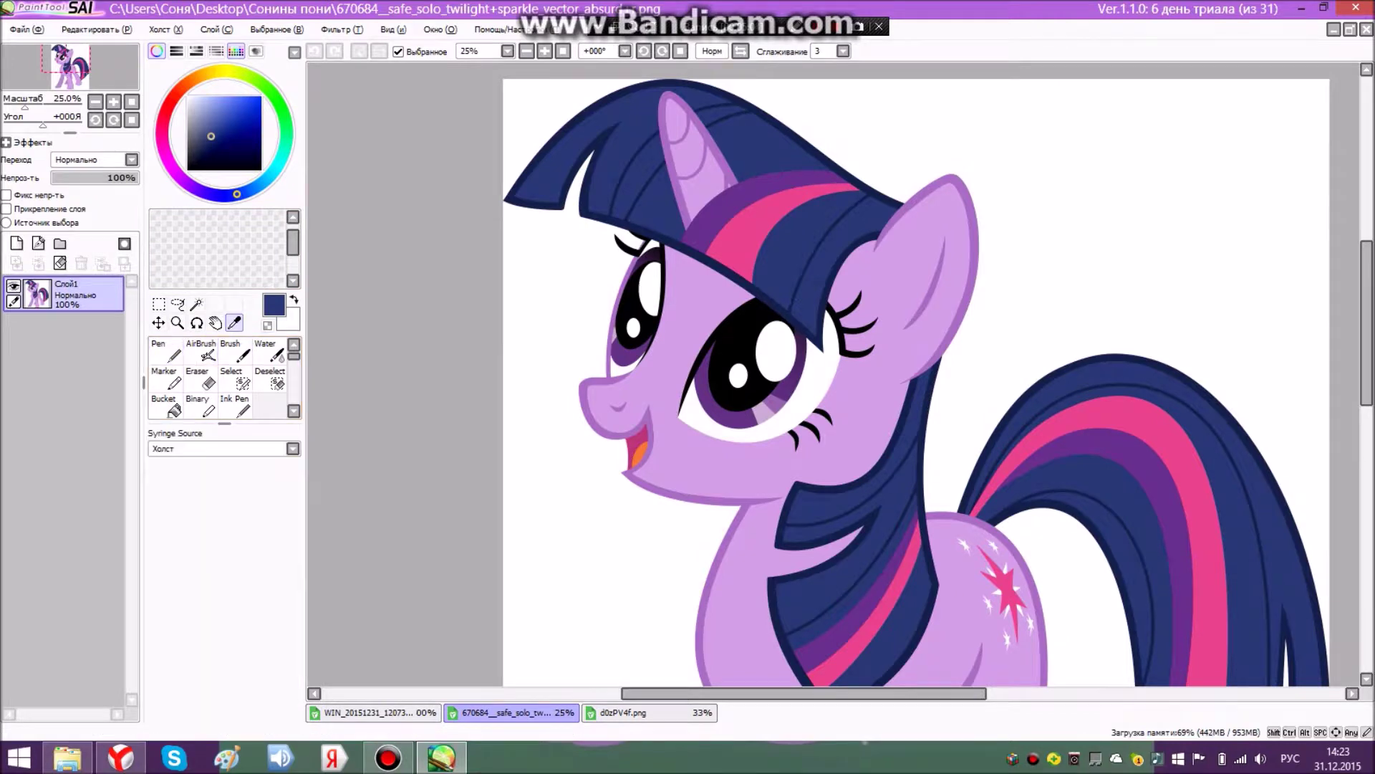
key("ctrl+Tab")
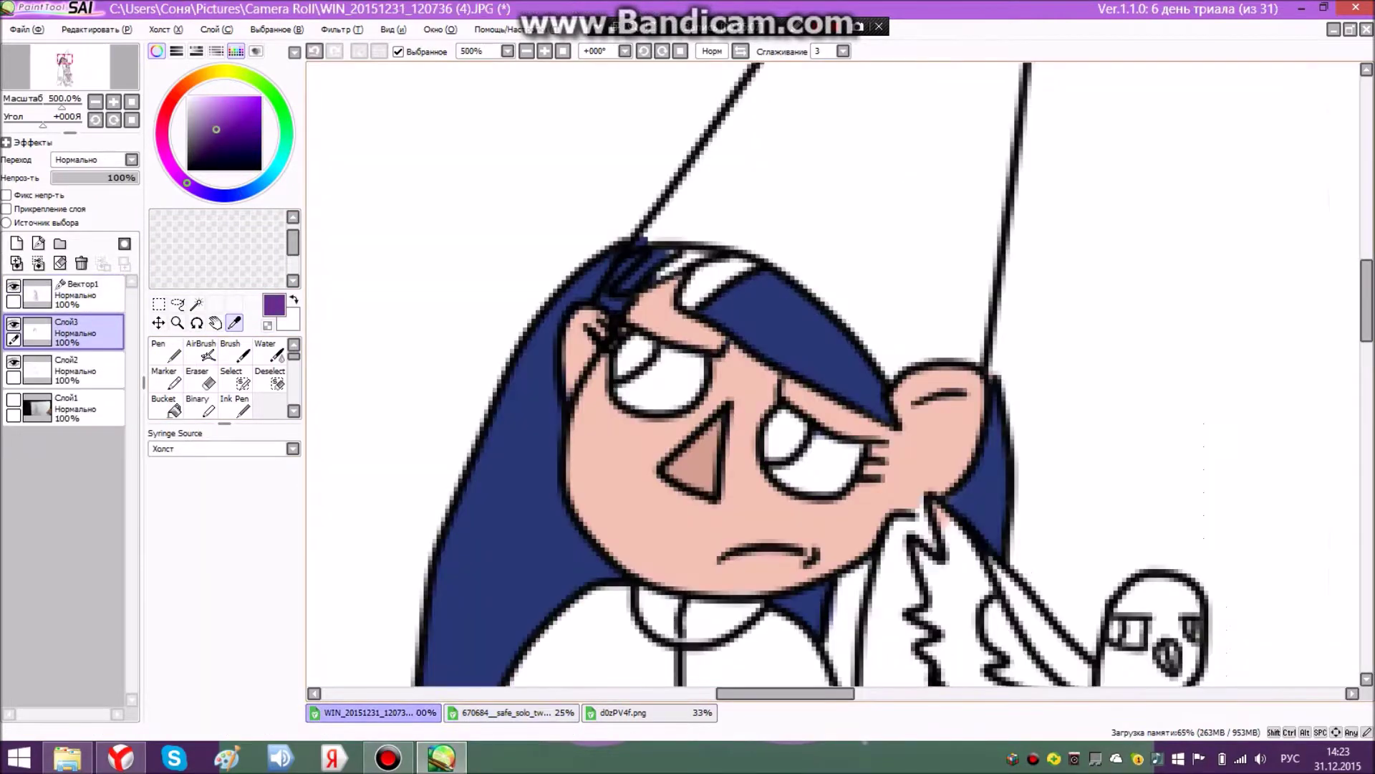
key("n")
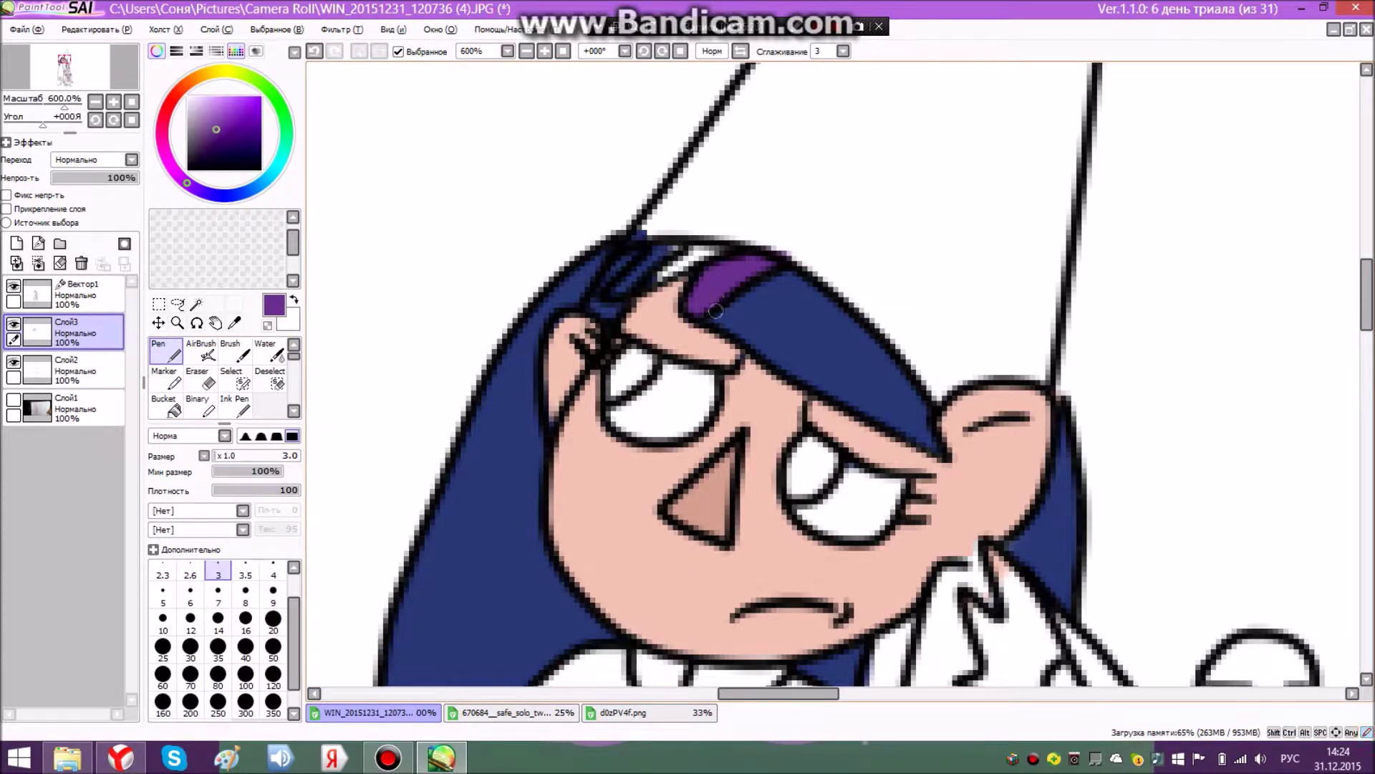
left_click_drag(1367, 324, 1367, 368)
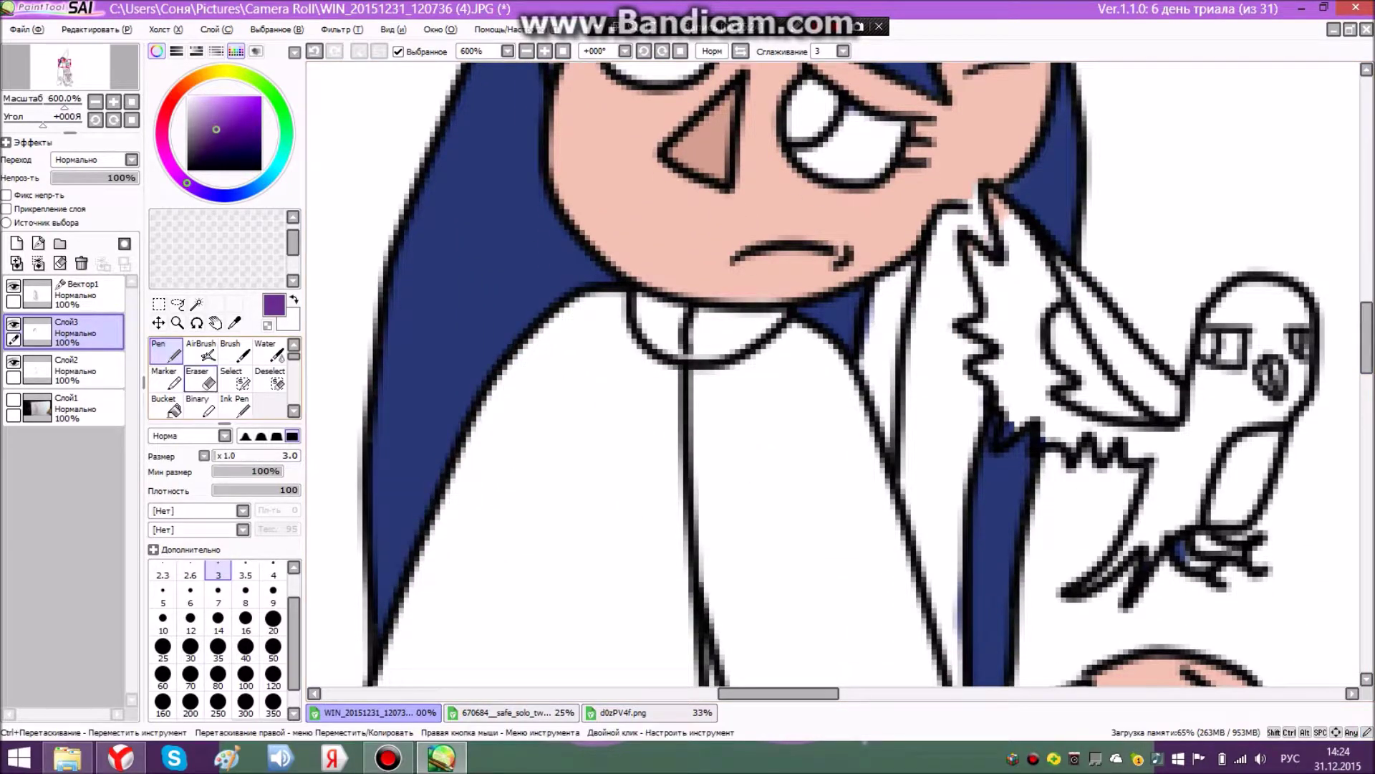
left_click(166, 406)
left_click(588, 444)
left_click(97, 29)
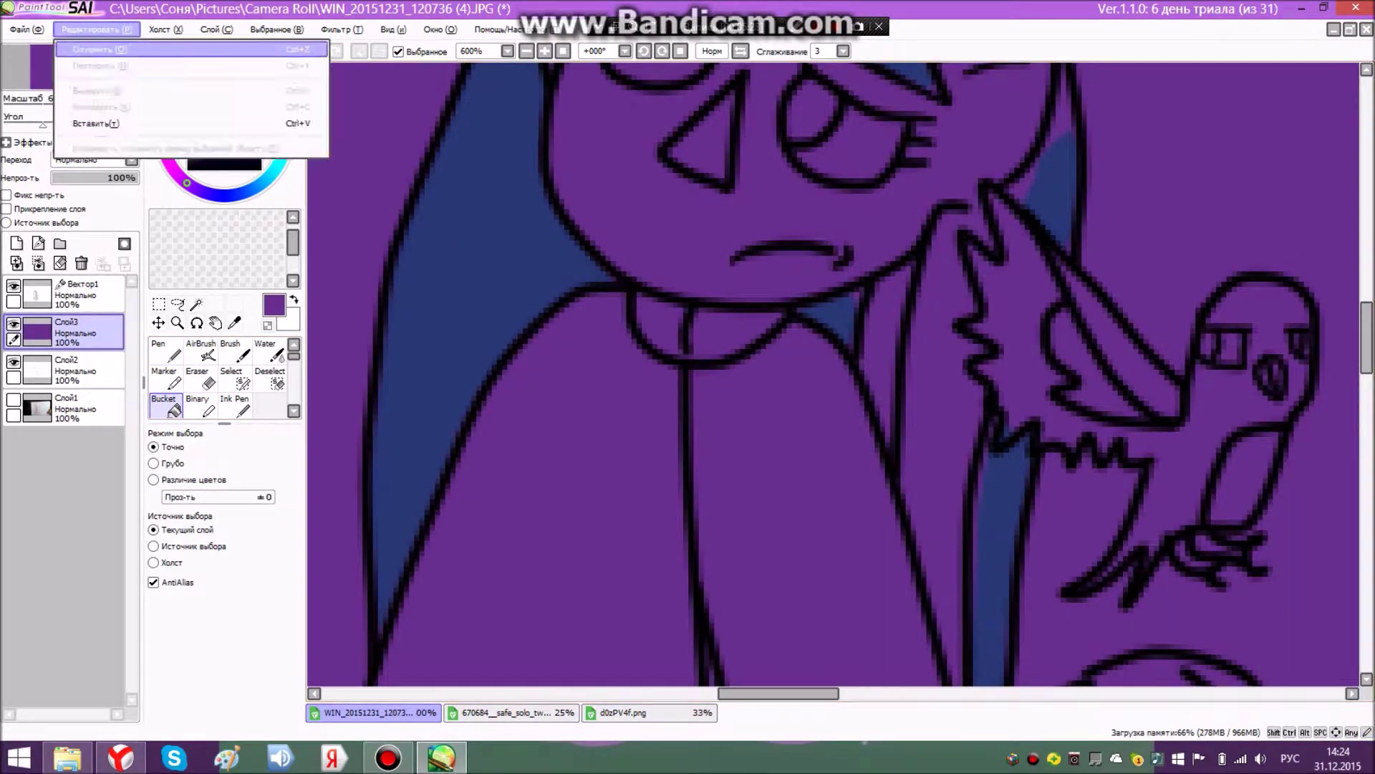
left_click(93, 41)
- Select the hair strand between the tall figure's robe and the bird's wing with the Magic Wand on the Вектор1 layer
left_click(79, 294)
left_click(197, 304)
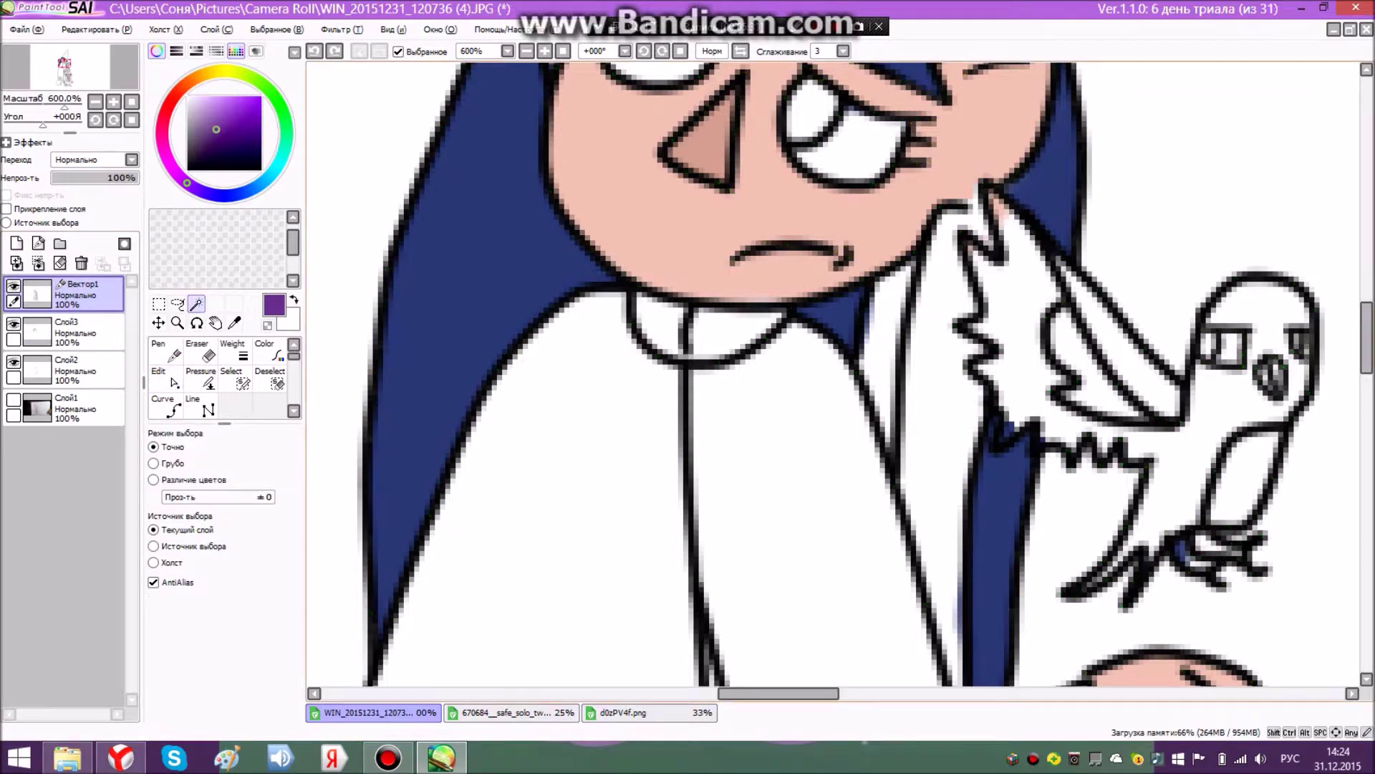
left_click(930, 412)
scroll(888, 413, "down", 2)
scroll(745, 102, "up", 3)
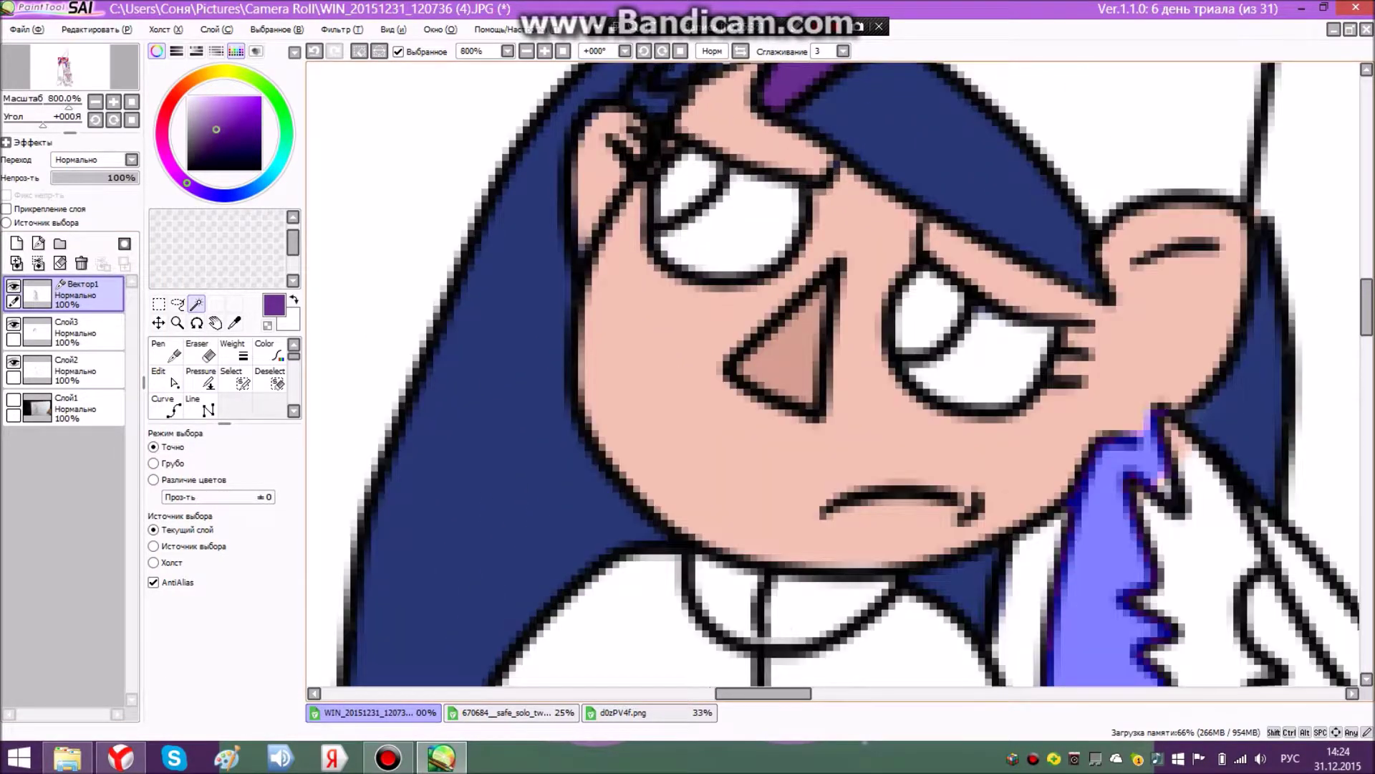
scroll(727, 566, "down", 2)
left_click(121, 757)
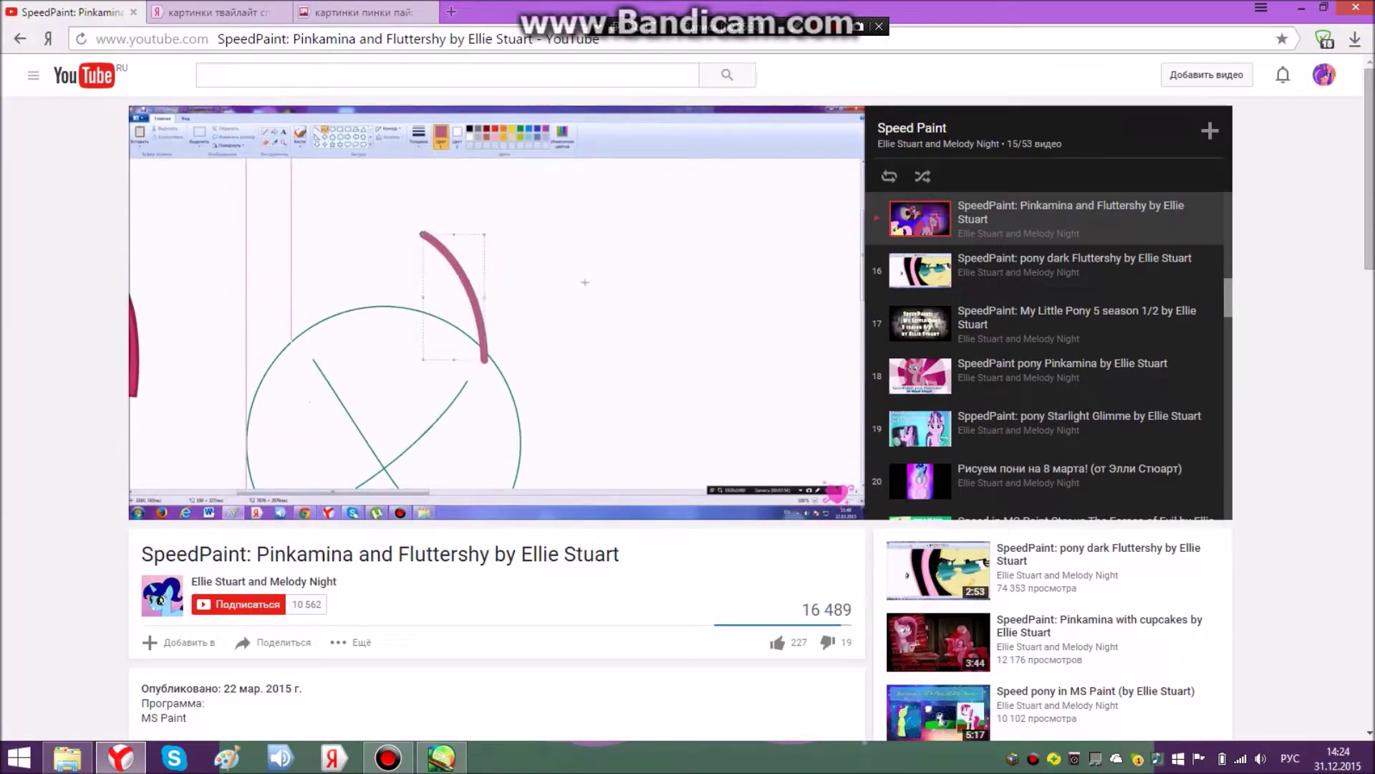
left_click(441, 757)
scroll(996, 459, "up", 2)
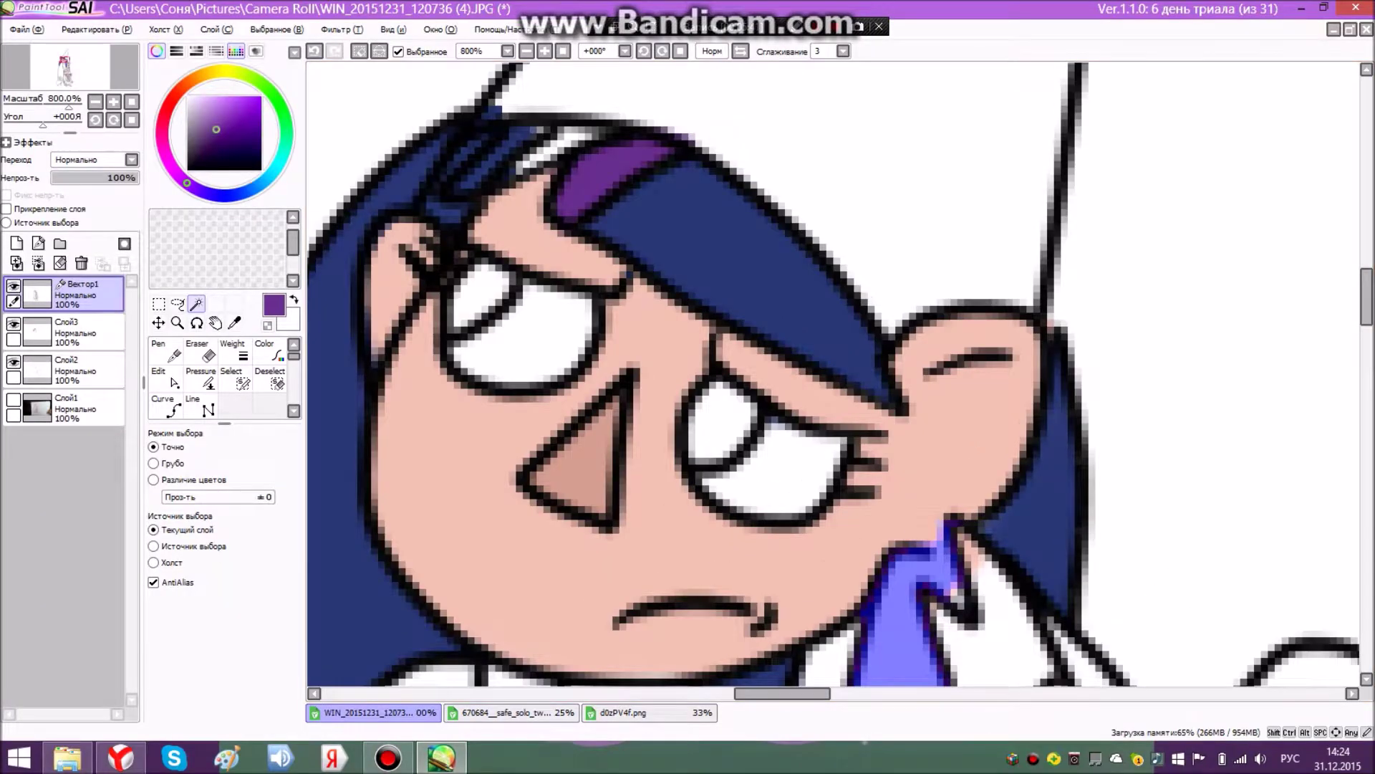
scroll(831, 373, "down", 5)
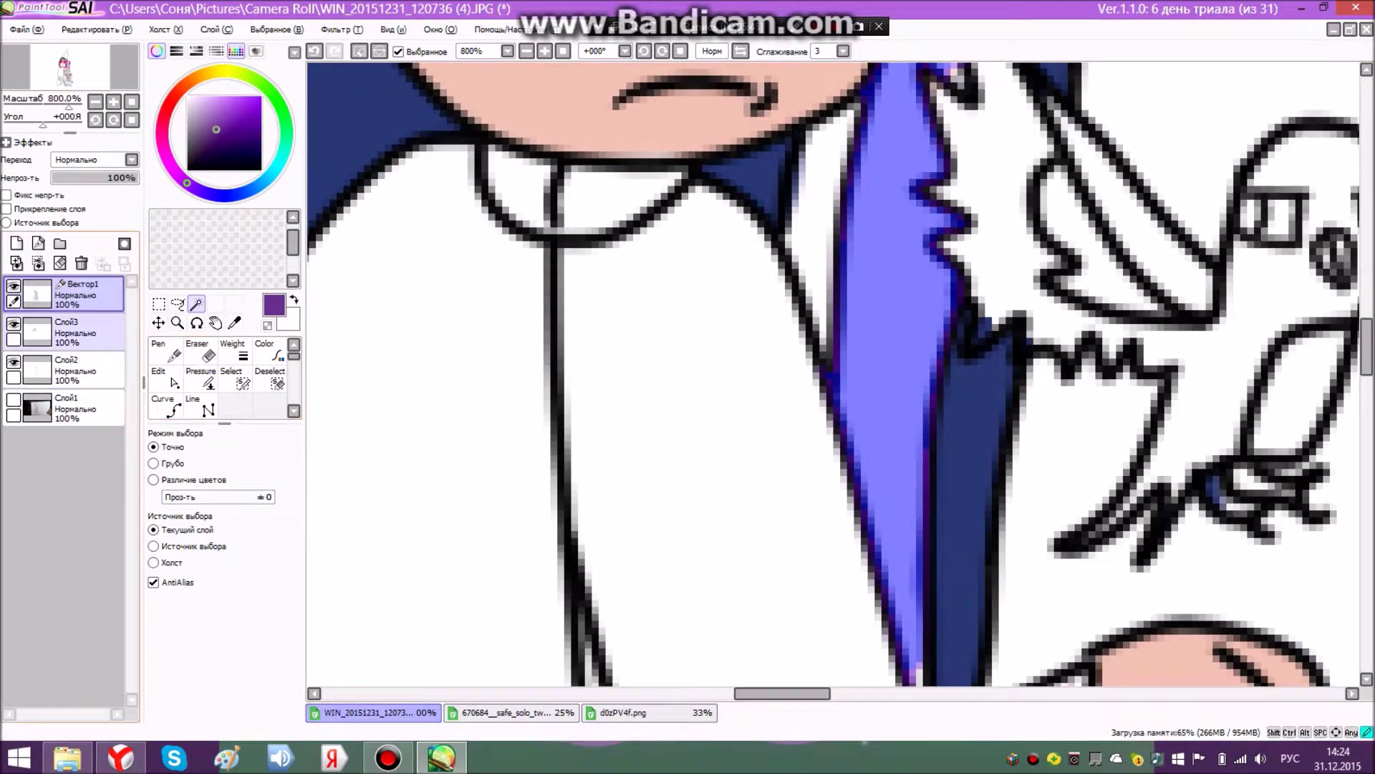
- Paint the selected hair strand beside the bird's wing purple on Слой3 with a size 100 pen
left_click(77, 332)
left_click(166, 351)
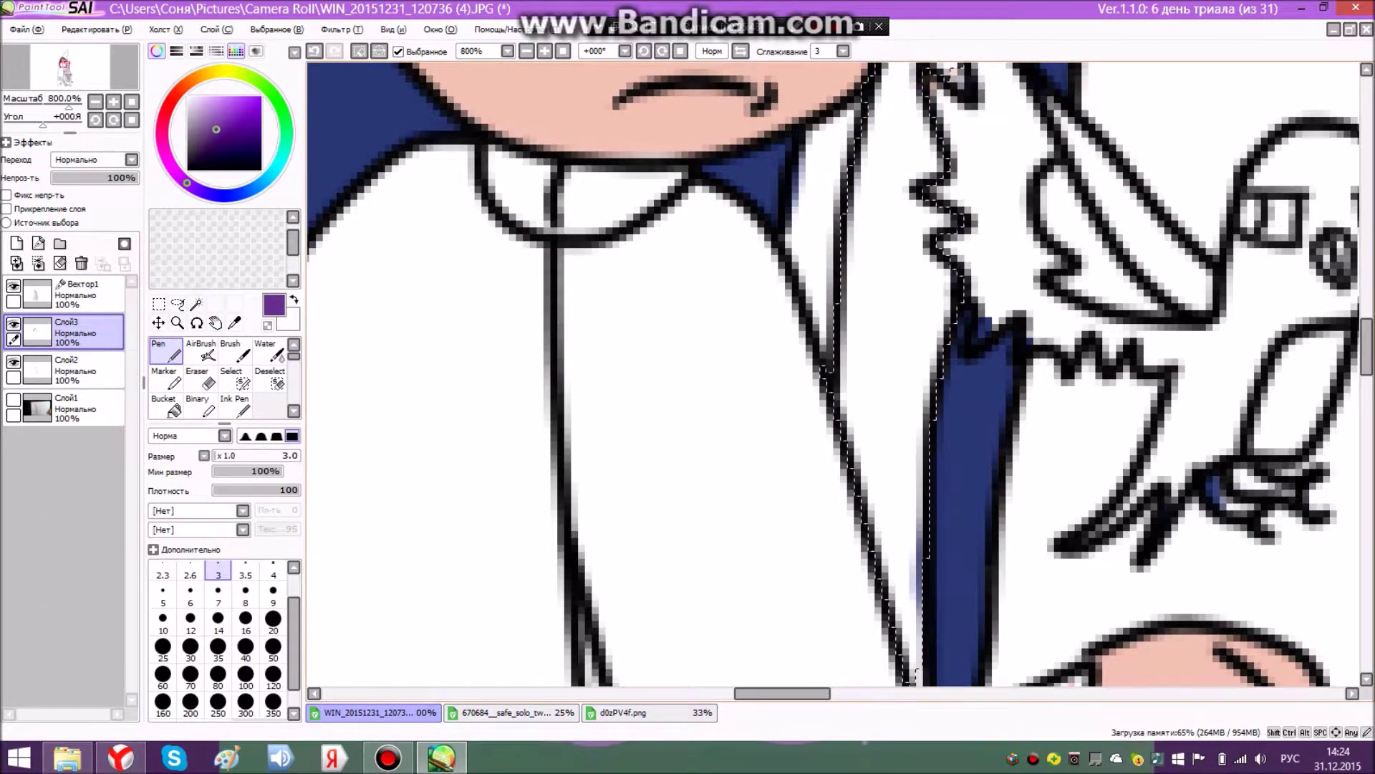
left_click(245, 676)
mouse_move(909, 556)
left_mouse_down()
mouse_move(858, 541)
mouse_move(899, 439)
left_mouse_up()
mouse_move(1367, 347)
left_mouse_down()
mouse_move(1367, 366)
mouse_move(1367, 306)
left_mouse_up()
scroll(937, 298, "down", 1)
left_click(875, 533)
scroll(862, 520, "up", 1)
- Check the strand's selection on Вектор1 and fill its remaining lower tip above the sleeve in purple on Слой3
left_click(178, 304)
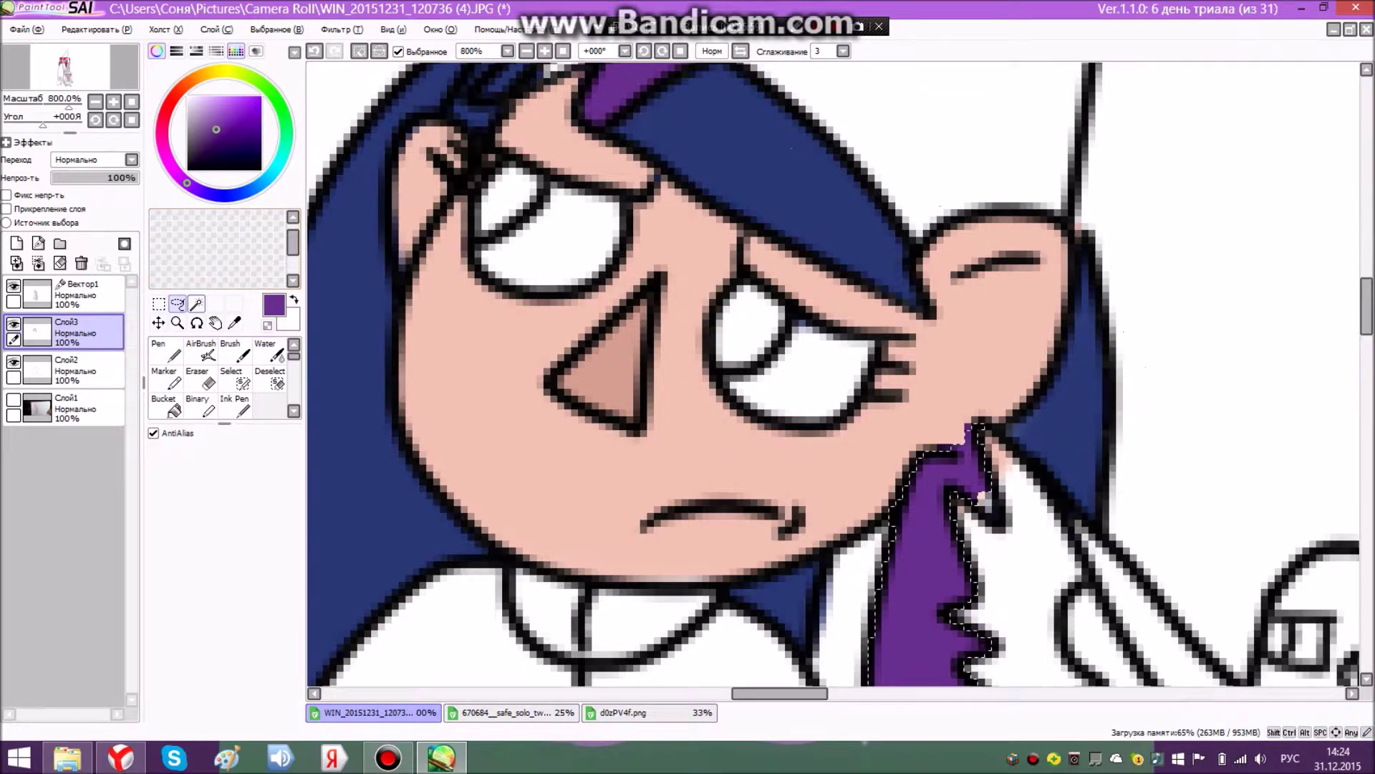
left_click(196, 304)
left_click(86, 295)
scroll(838, 372, "down", 5)
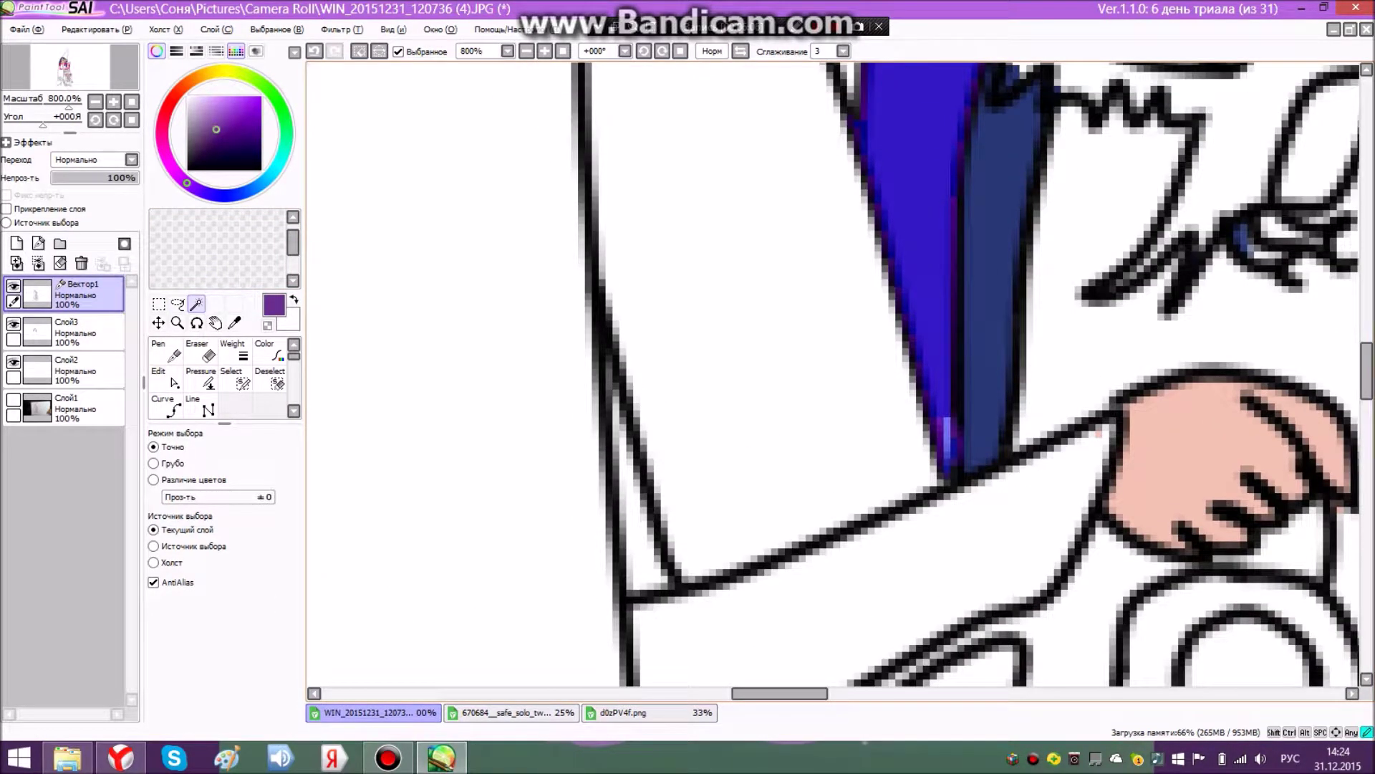
left_click(71, 332)
left_click(166, 352)
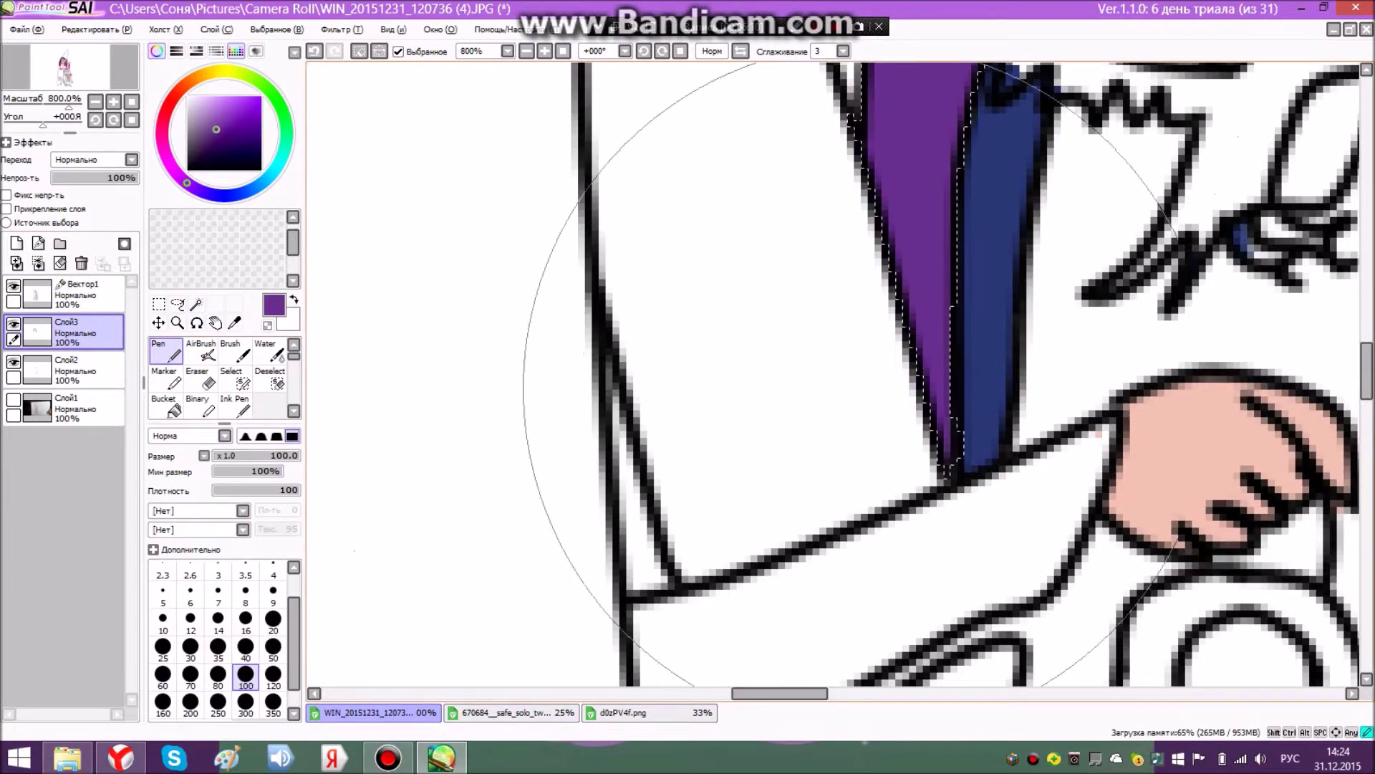
scroll(859, 372, "up", 8)
scroll(710, 287, "up", 1)
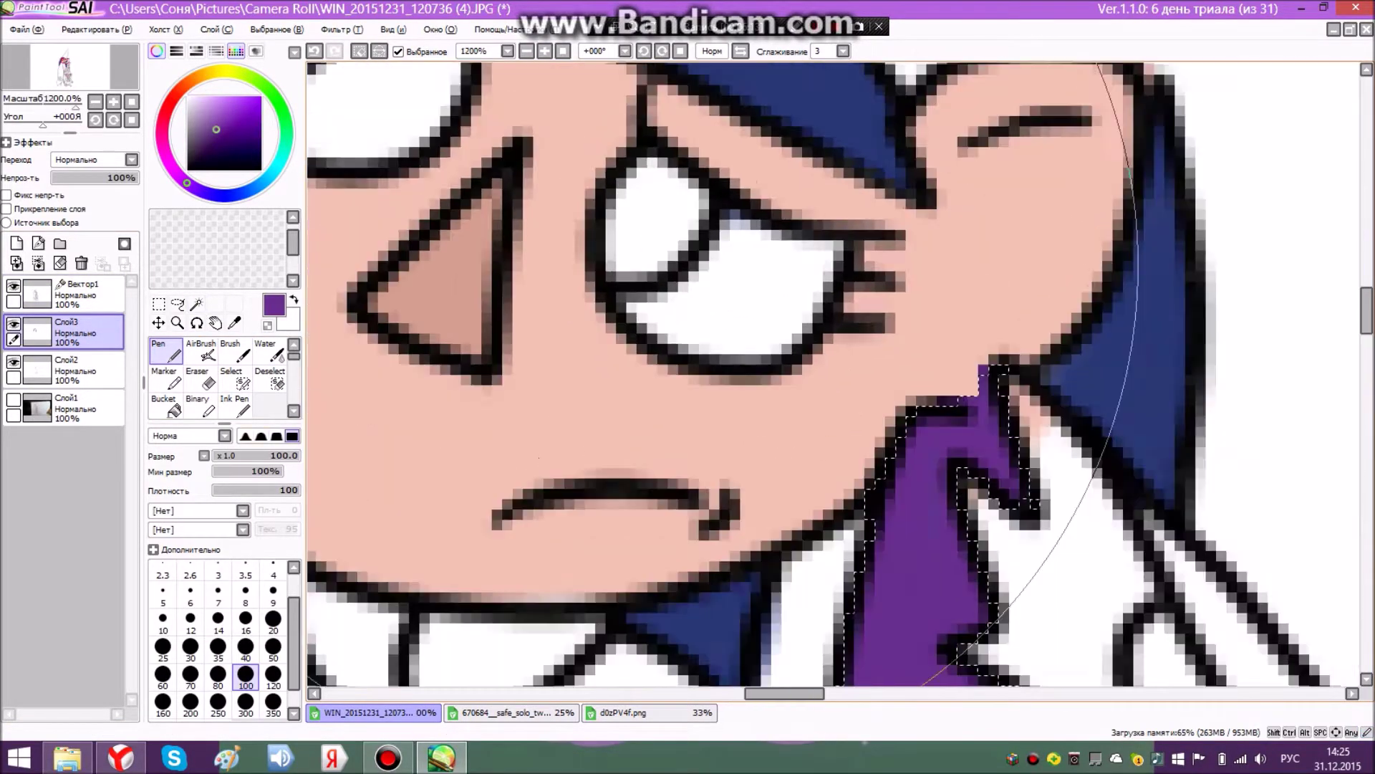
- Sample the pink from the pony reference's mane and ready the Pen tool on the drawing's Слой3
scroll(709, 287, "down", 5)
left_click(512, 713)
left_click(235, 323)
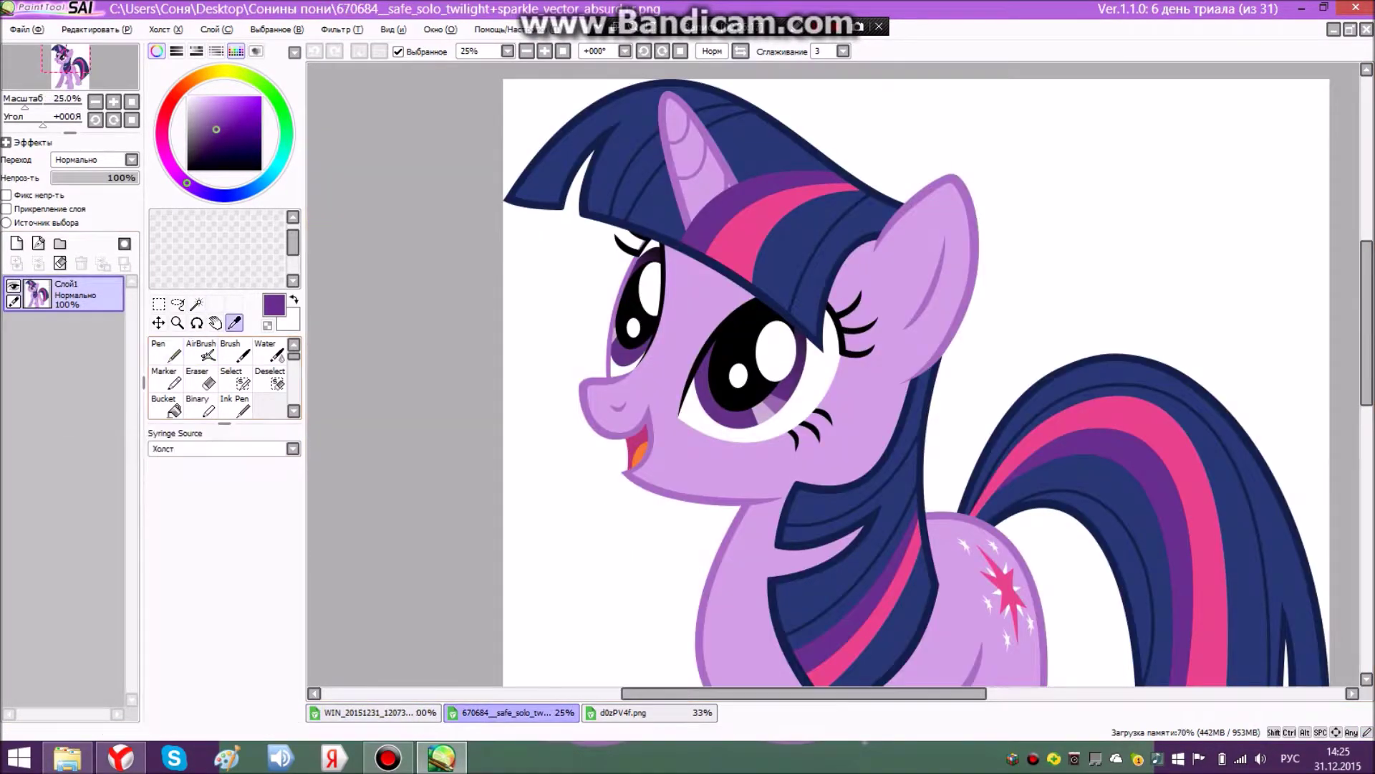
key("ctrl+Tab")
scroll(788, 373, "up", 3)
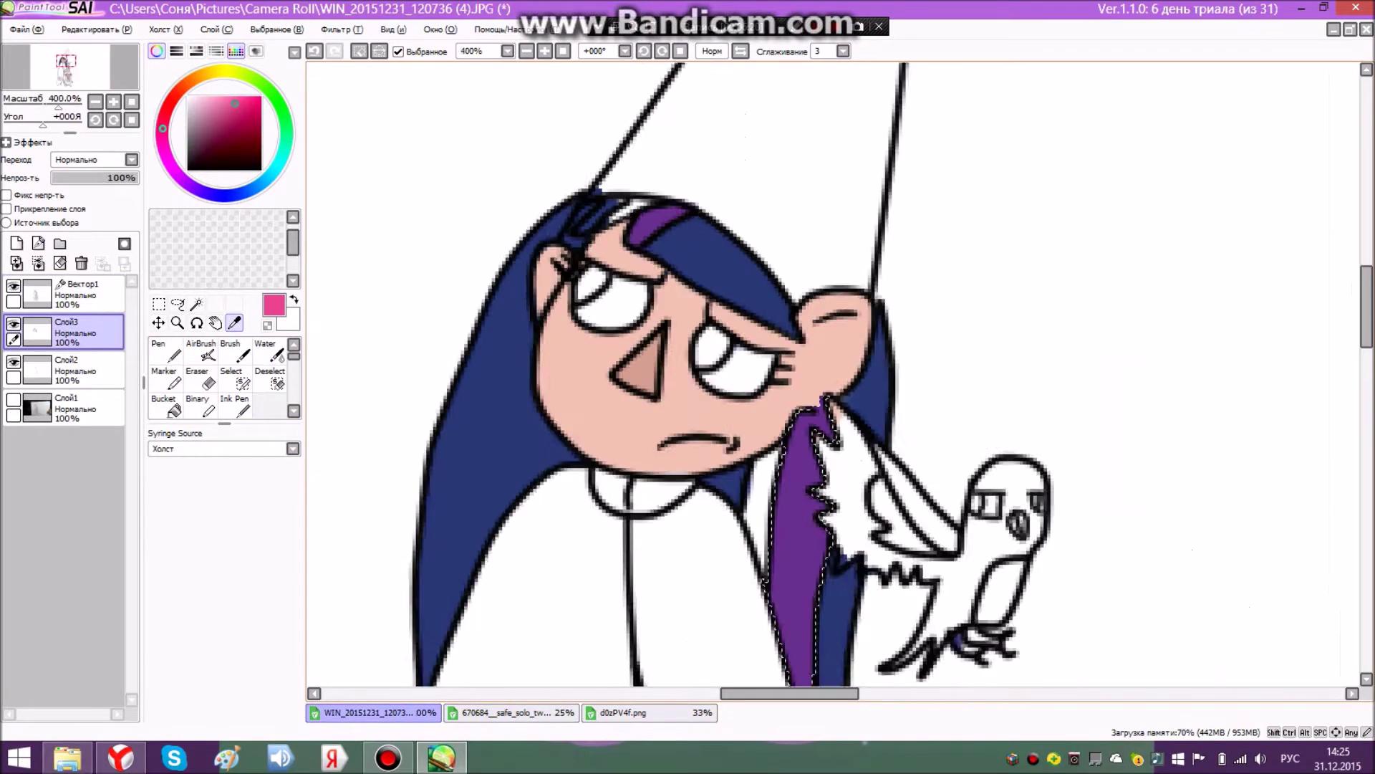
left_click(166, 351)
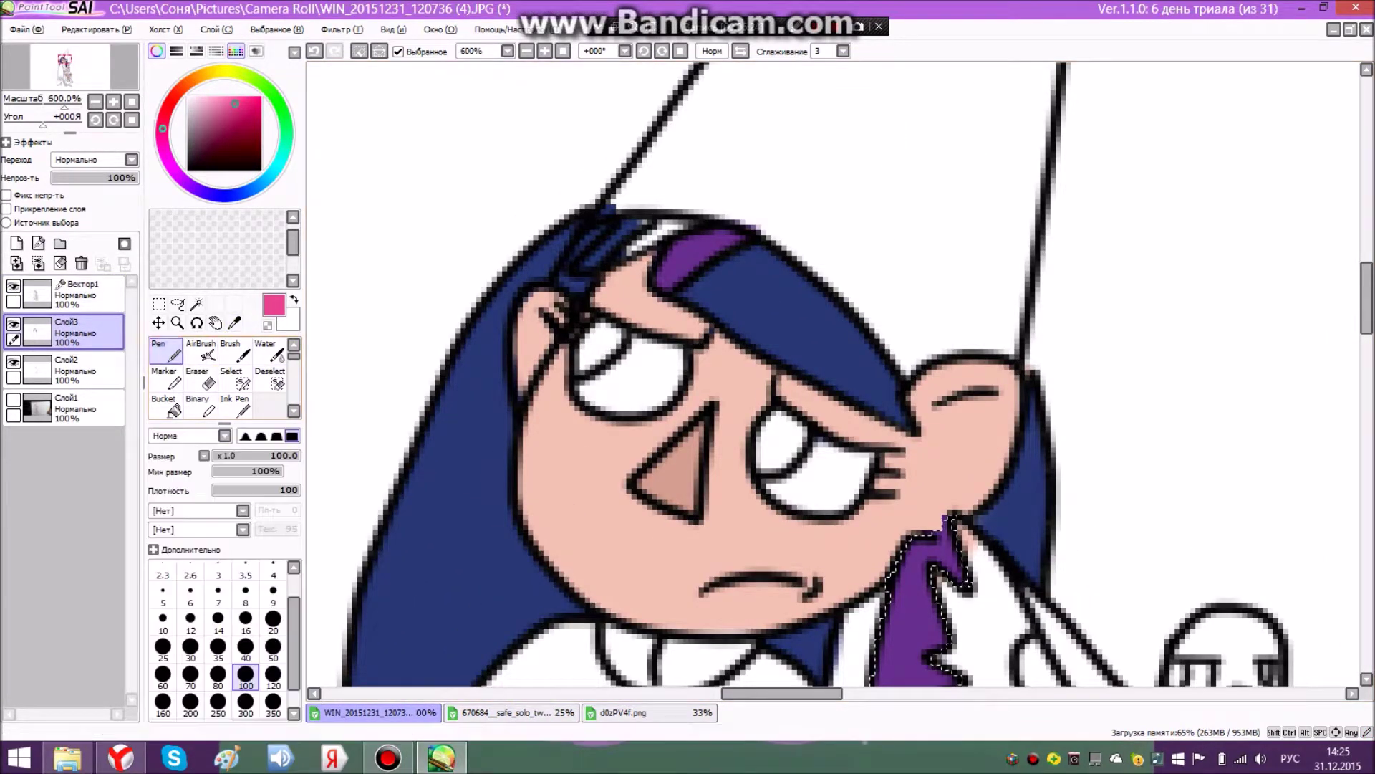
- Add the white fringe gap and the narrow strand beside the neck to the selection using Вектор1's outlines
left_click(87, 295)
left_click(197, 304)
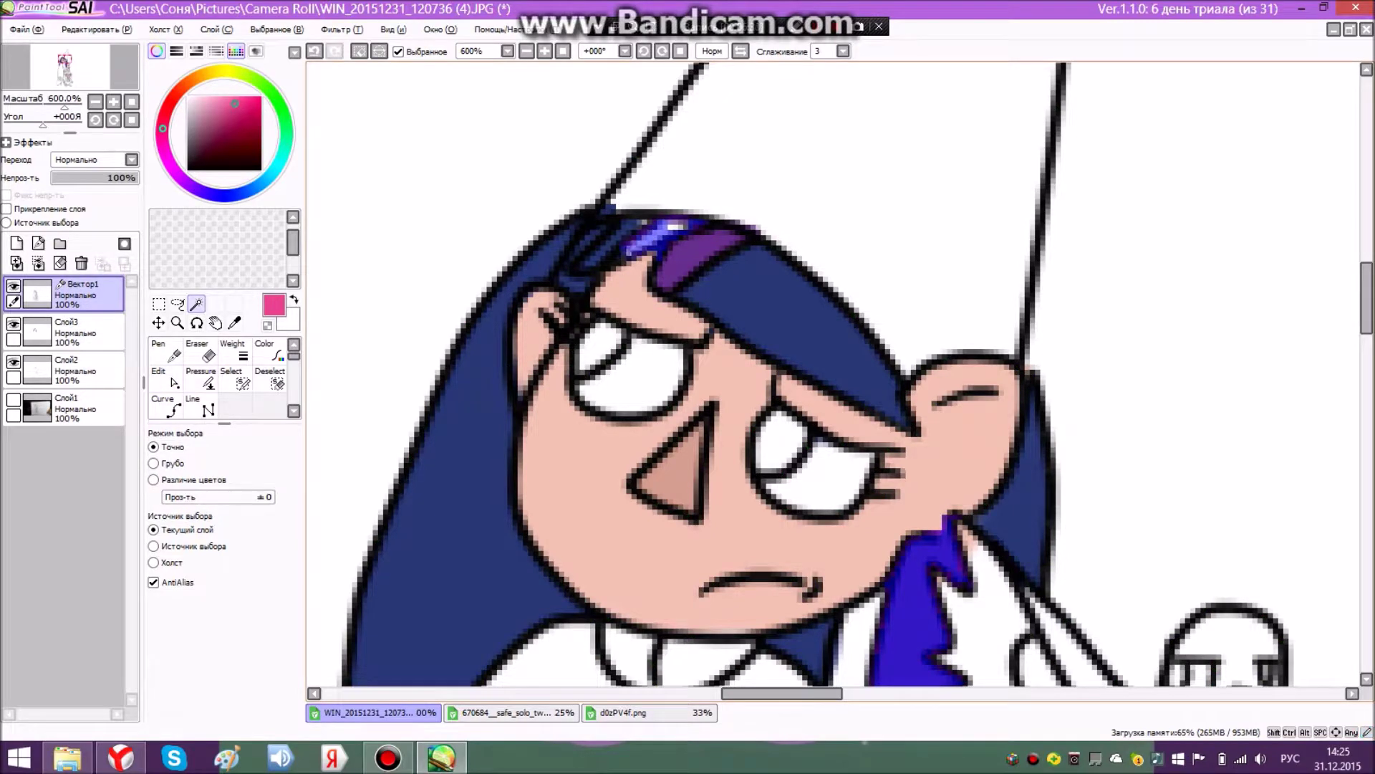
left_click_drag(1367, 297, 1367, 348)
left_click(849, 254)
scroll(849, 254, "down", 1)
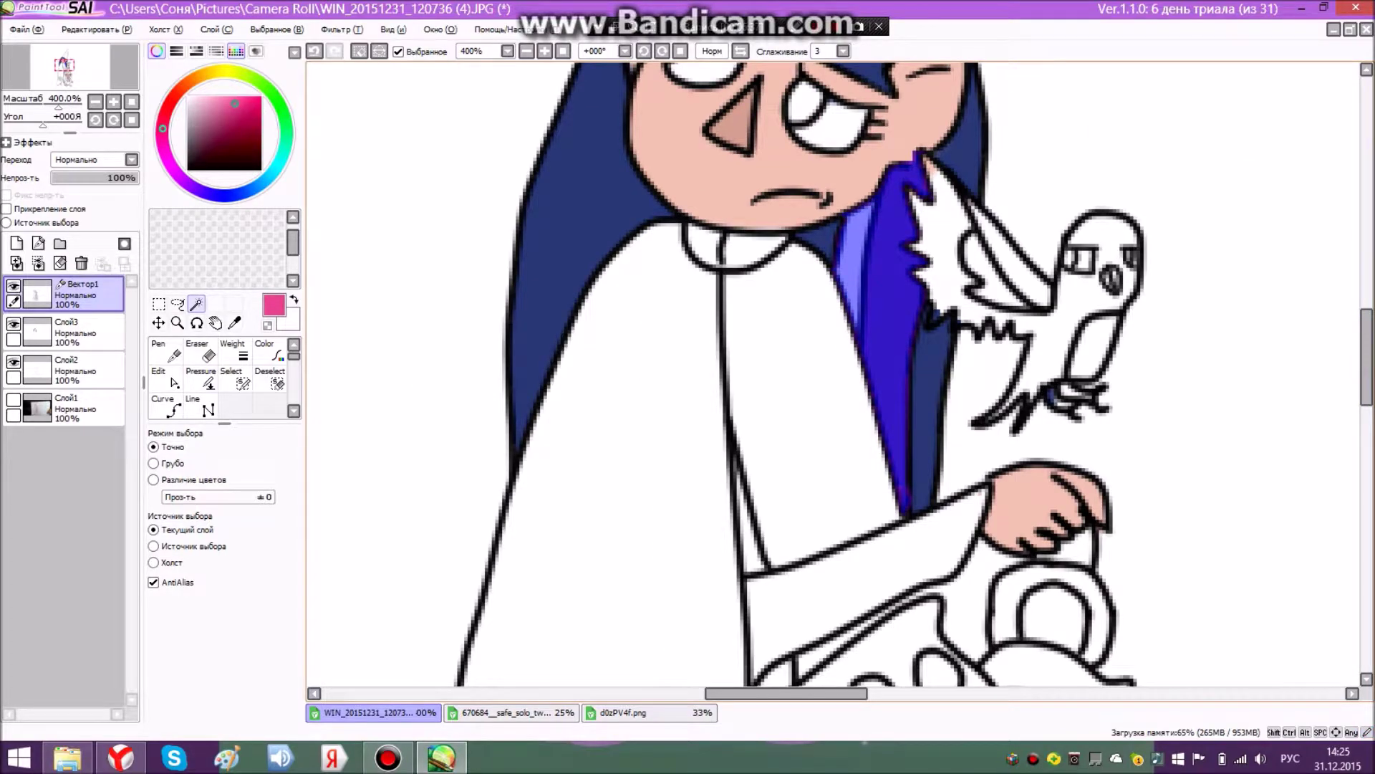
- Remove the purple strand from the selection with the size 50 Deselect brush and reselect the narrow strand beside the neck
scroll(831, 373, "up", 2)
scroll(831, 373, "down", 3)
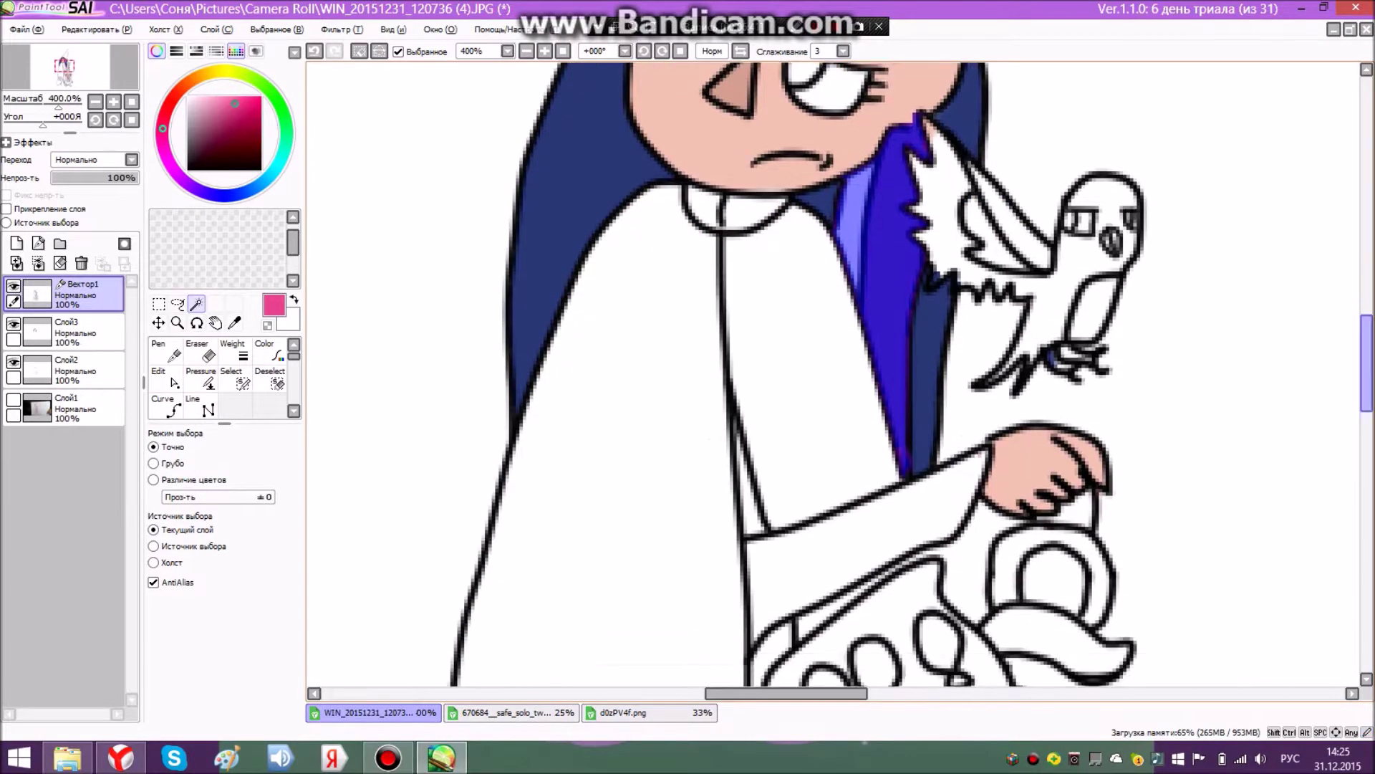
left_click(270, 378)
mouse_move(953, 397)
left_mouse_down()
mouse_move(940, 401)
mouse_move(957, 237)
mouse_move(996, 125)
left_mouse_up()
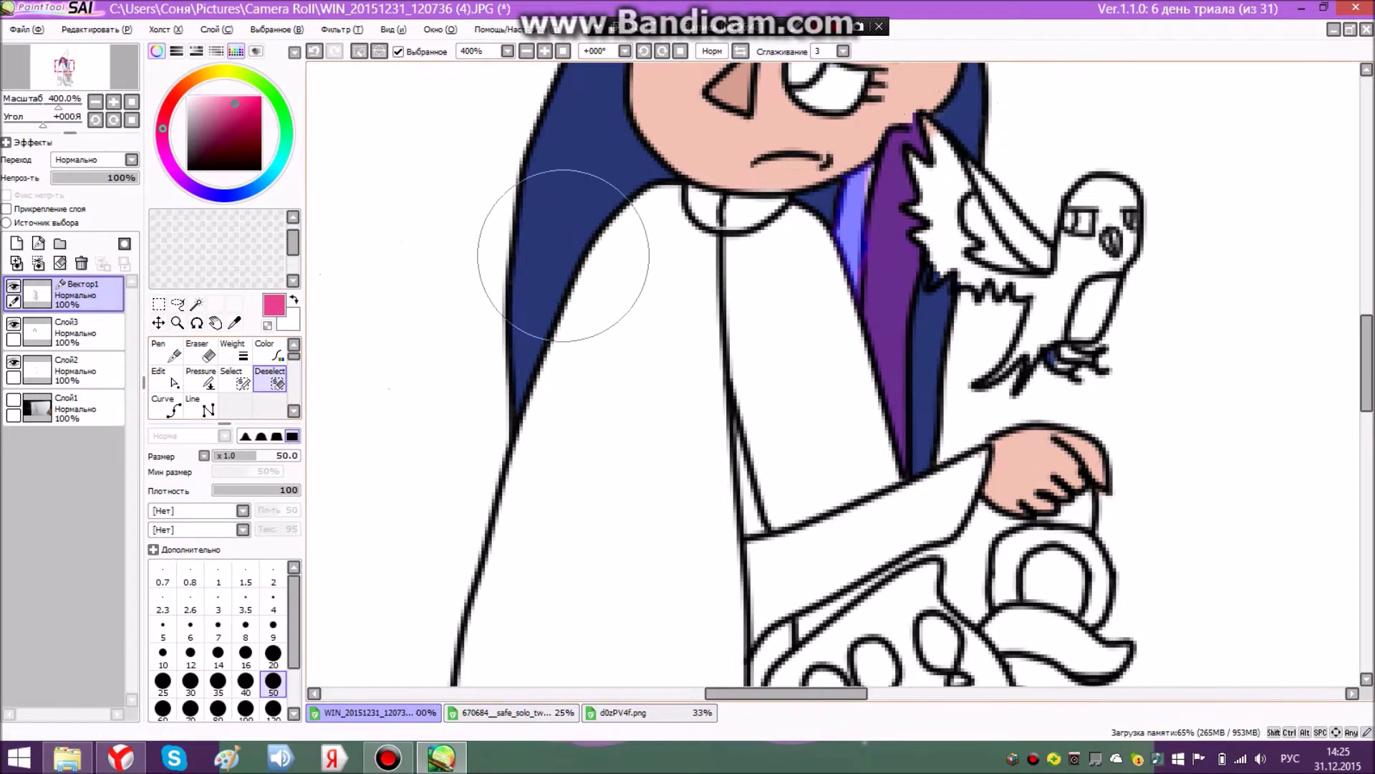
scroll(456, 208, "up", 2)
left_click_drag(1268, 286, 1280, 373)
left_click(196, 304)
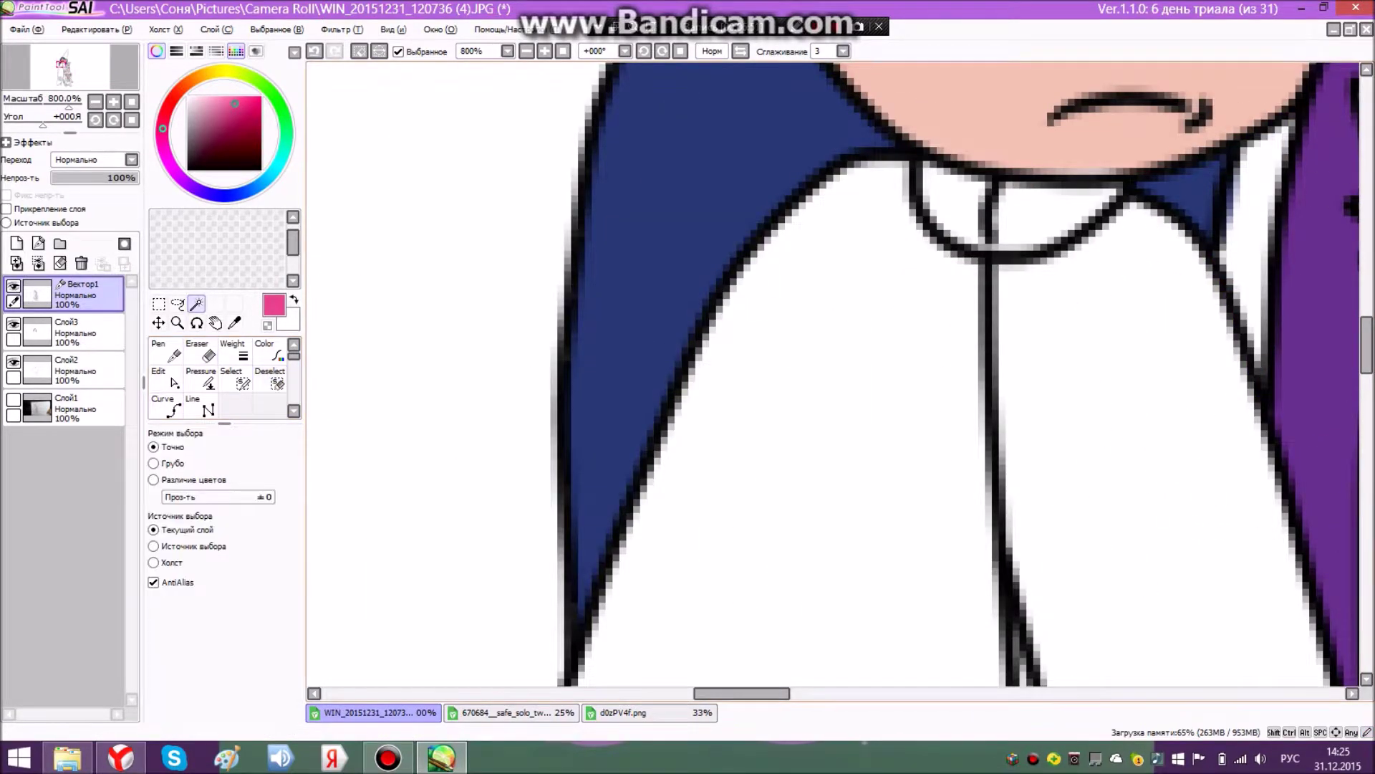
left_click(1249, 215)
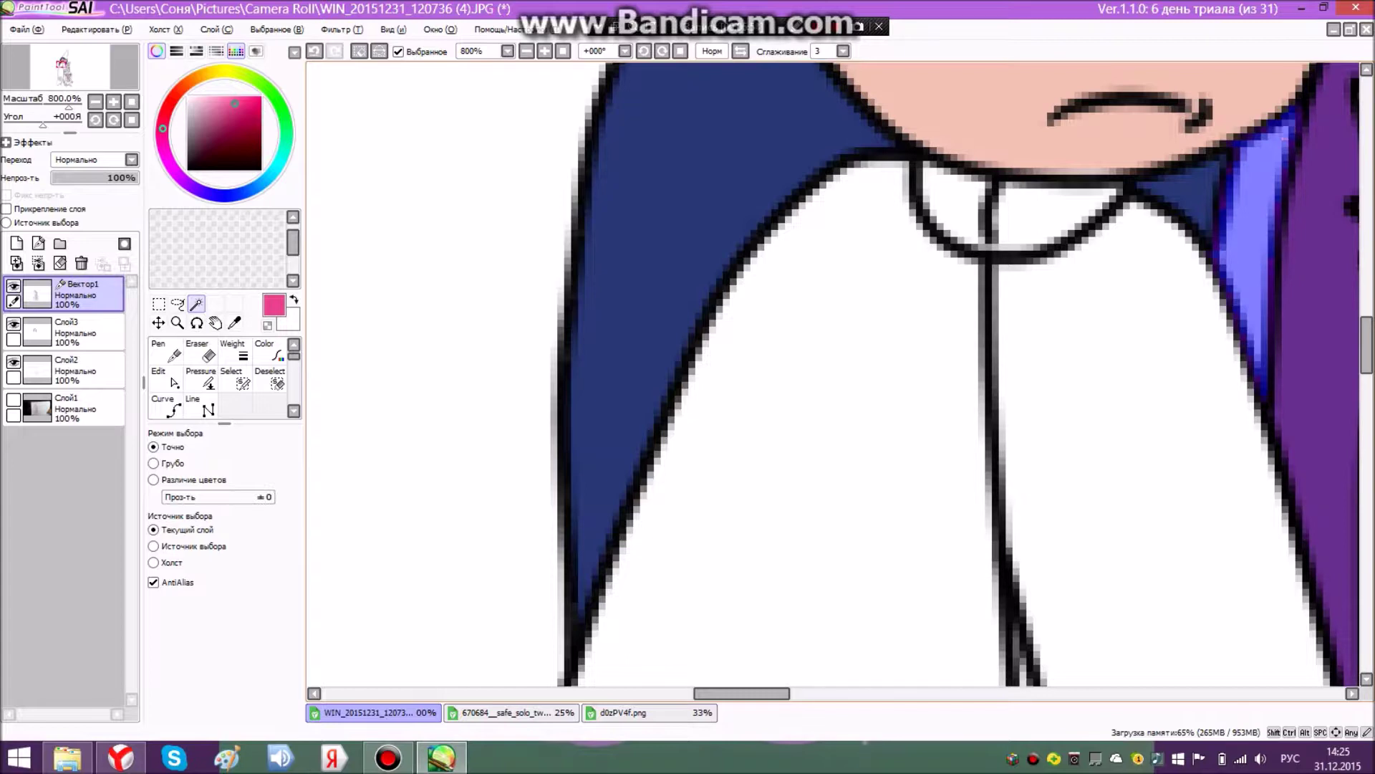
- Paint the selected fringe gap and narrow neck strand pink on Слой3 with the size 100 pen
scroll(809, 286, "down", 6)
scroll(845, 233, "up", 2)
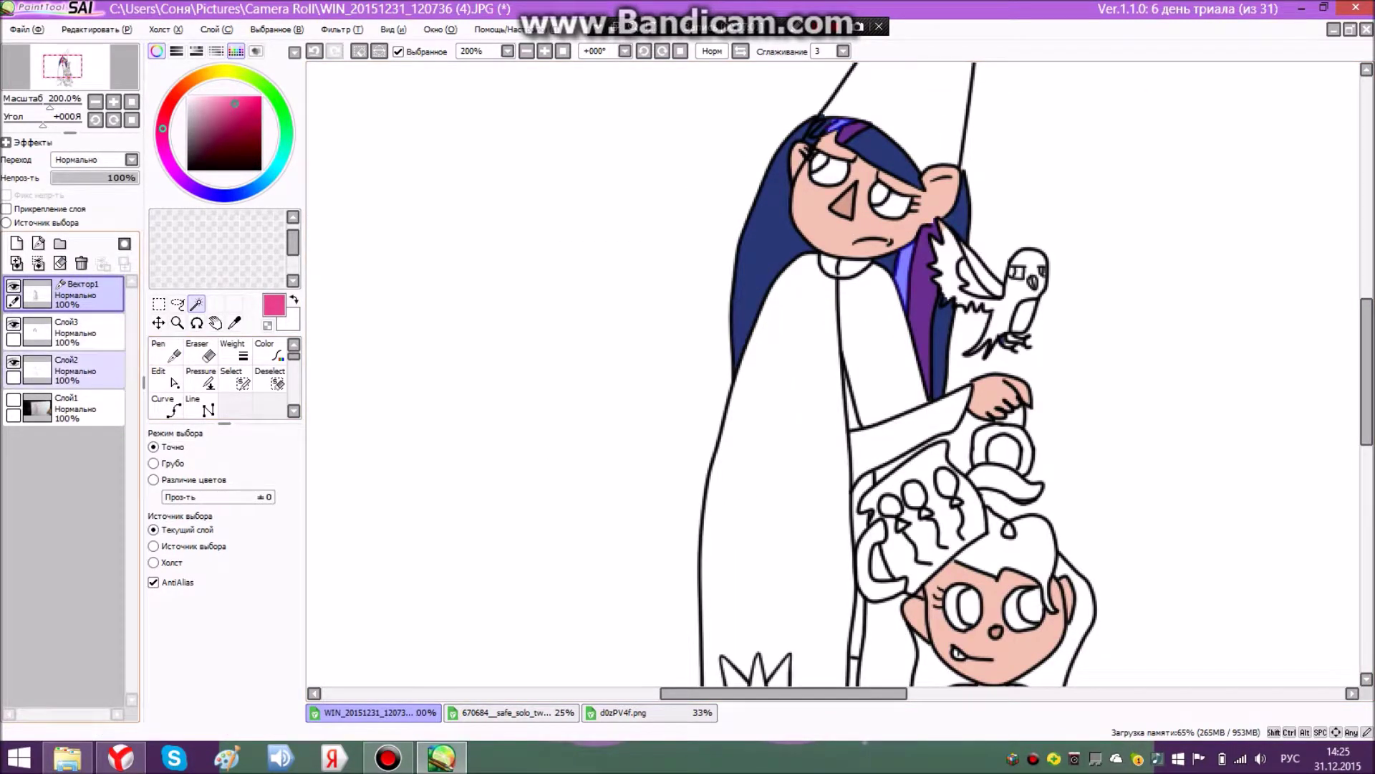
left_click(71, 331)
left_click(166, 351)
left_click(905, 276)
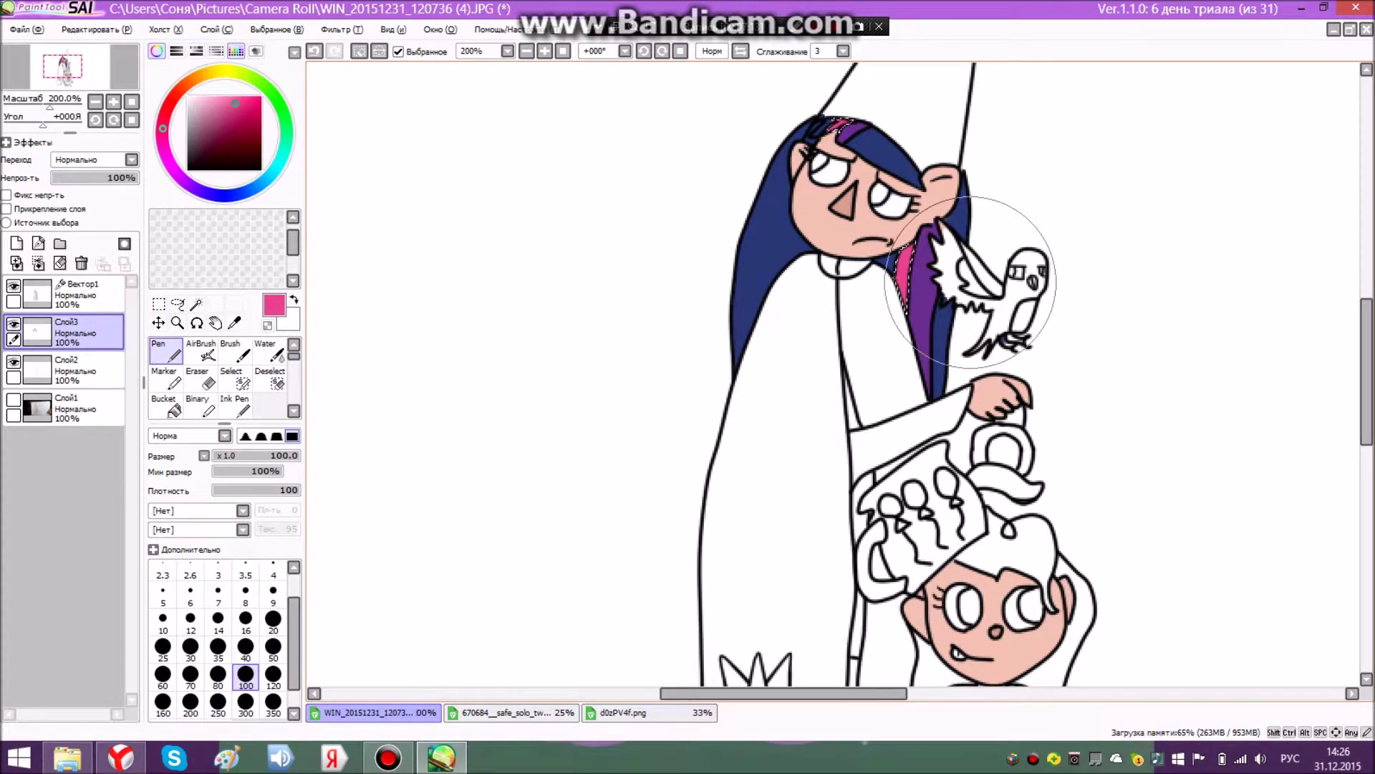
scroll(1046, 106, "down", 5)
scroll(1068, 112, "up", 3)
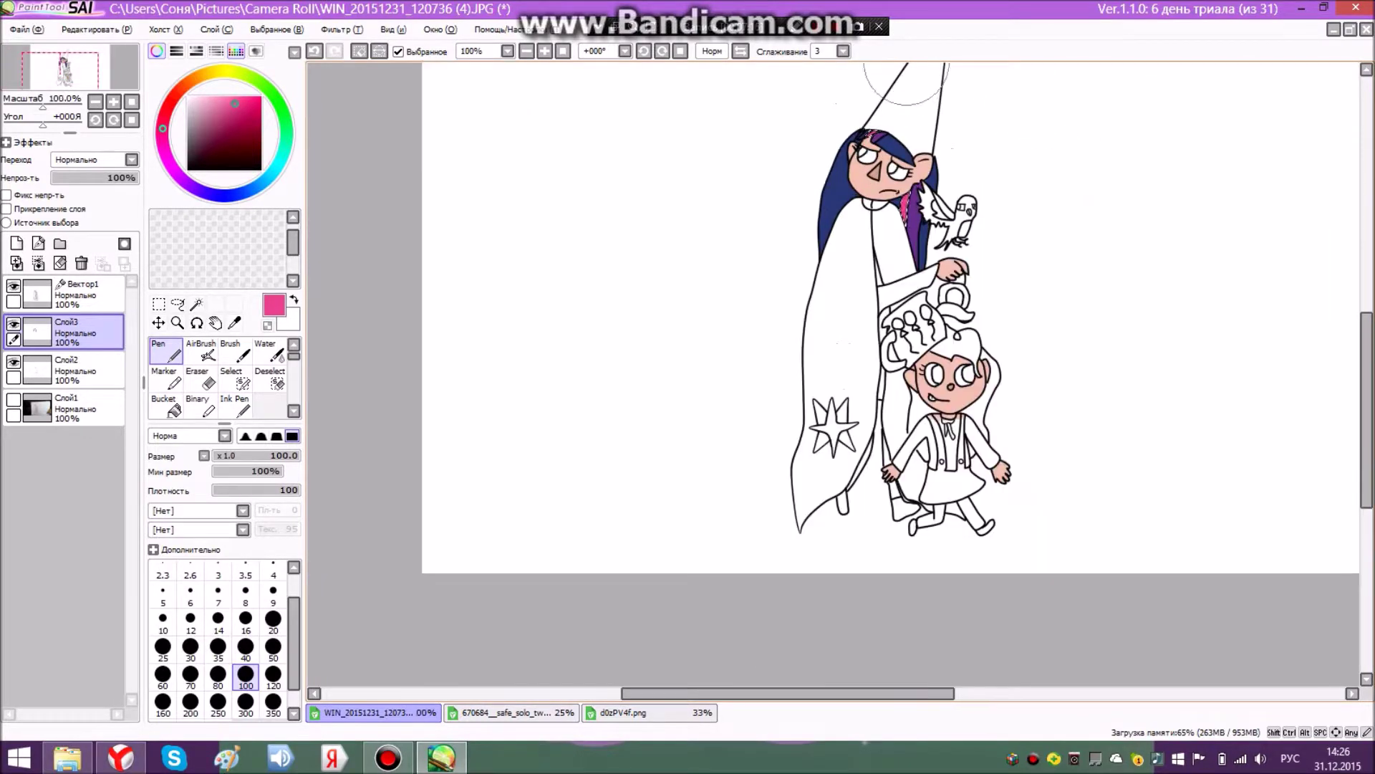
scroll(874, 173, "down", 3)
scroll(929, 263, "up", 3)
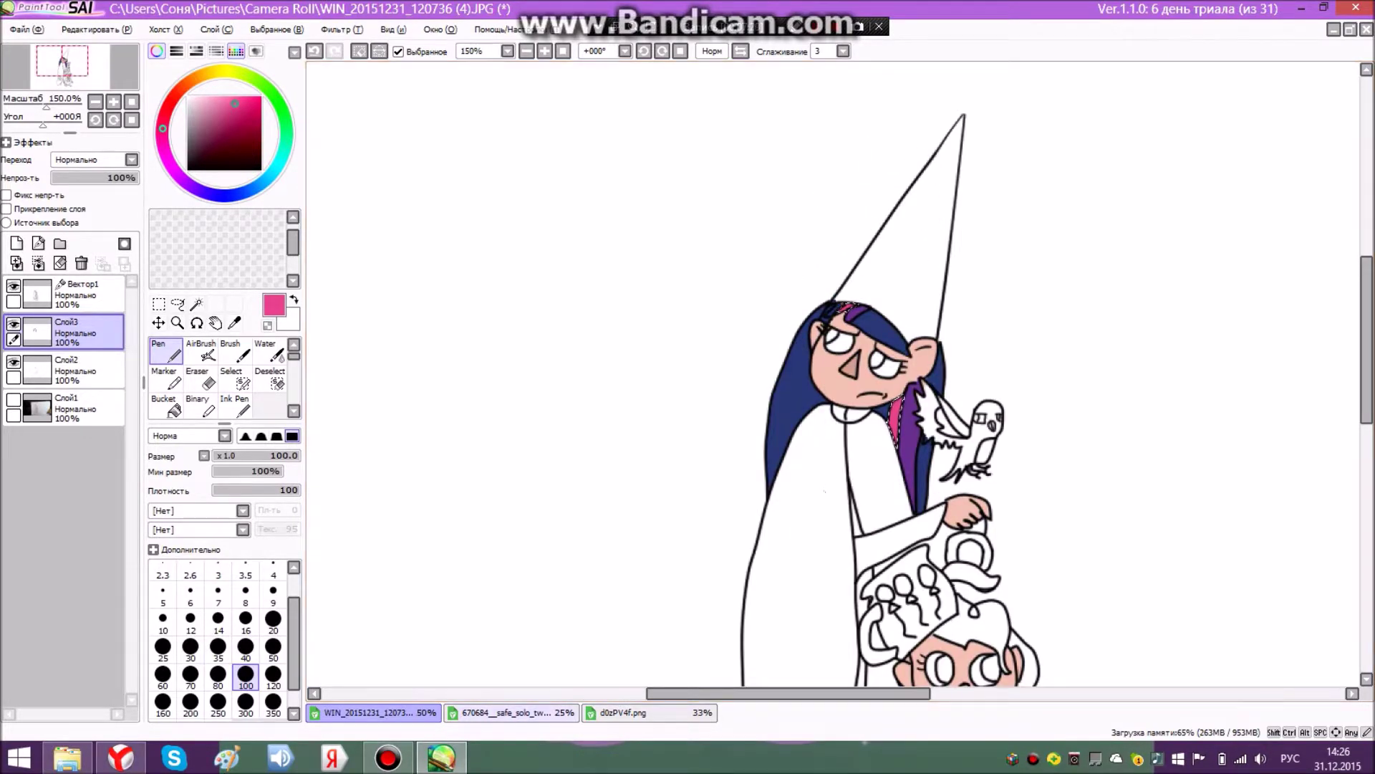
- Sample the light purple from the pony reference's horn and add a new layer above Слой3 in the drawing
left_click(512, 713)
left_click(234, 323)
left_click(730, 187)
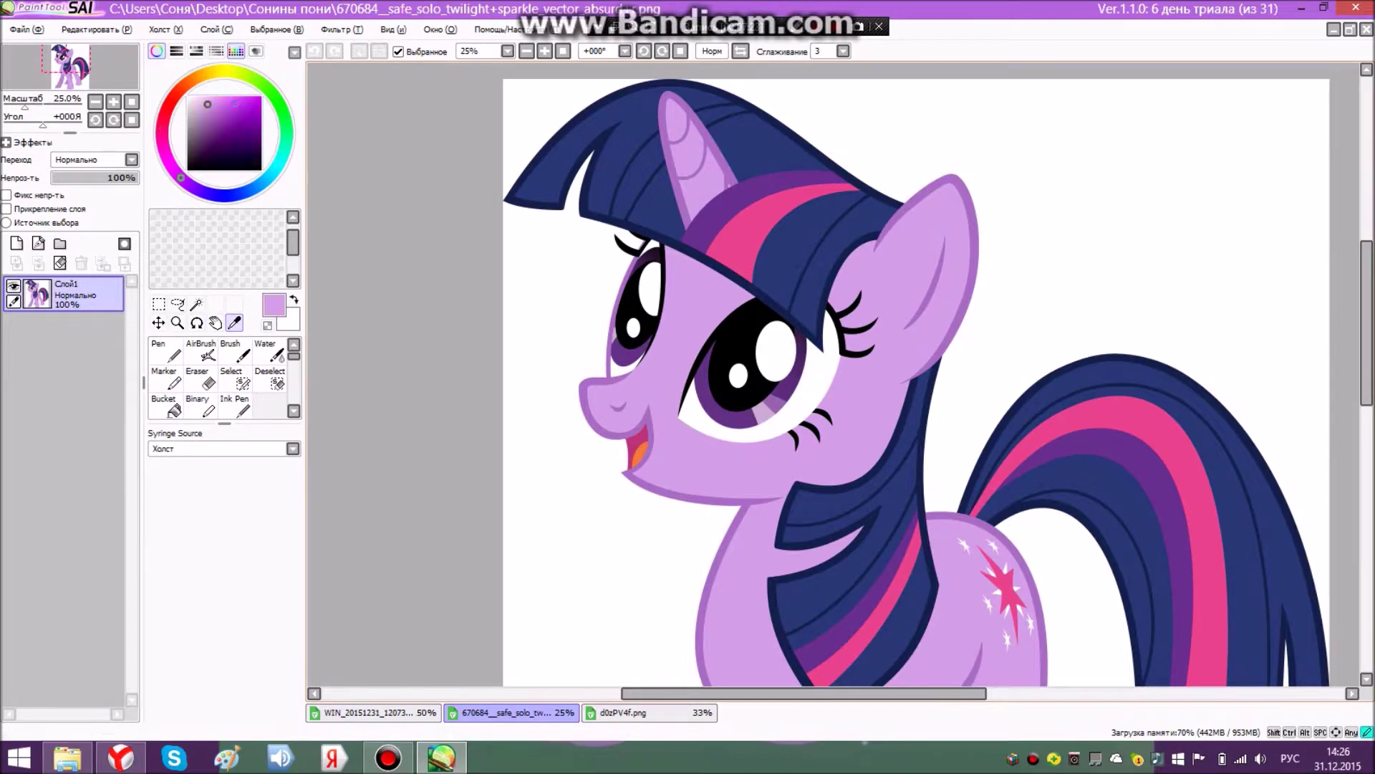
left_click(373, 713)
scroll(796, 322, "up", 1)
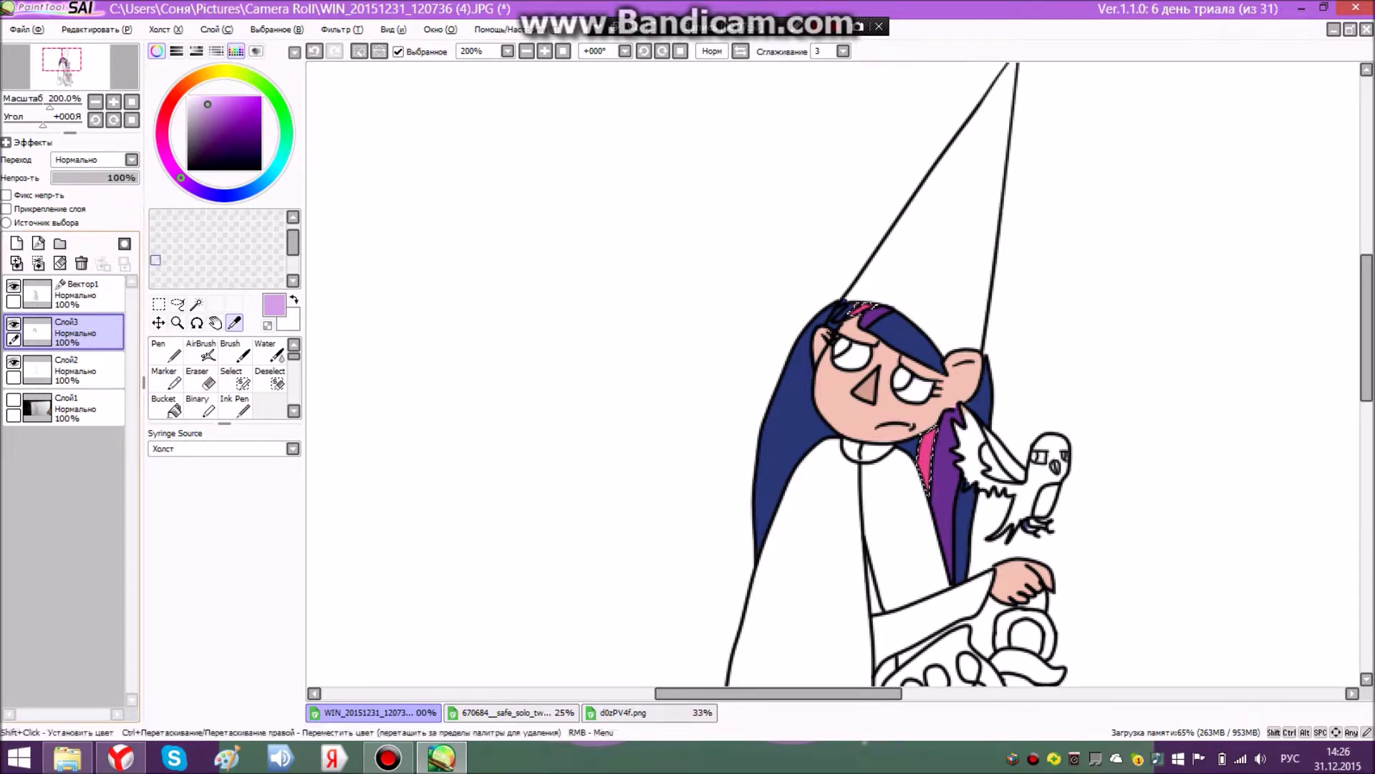
left_click(17, 243)
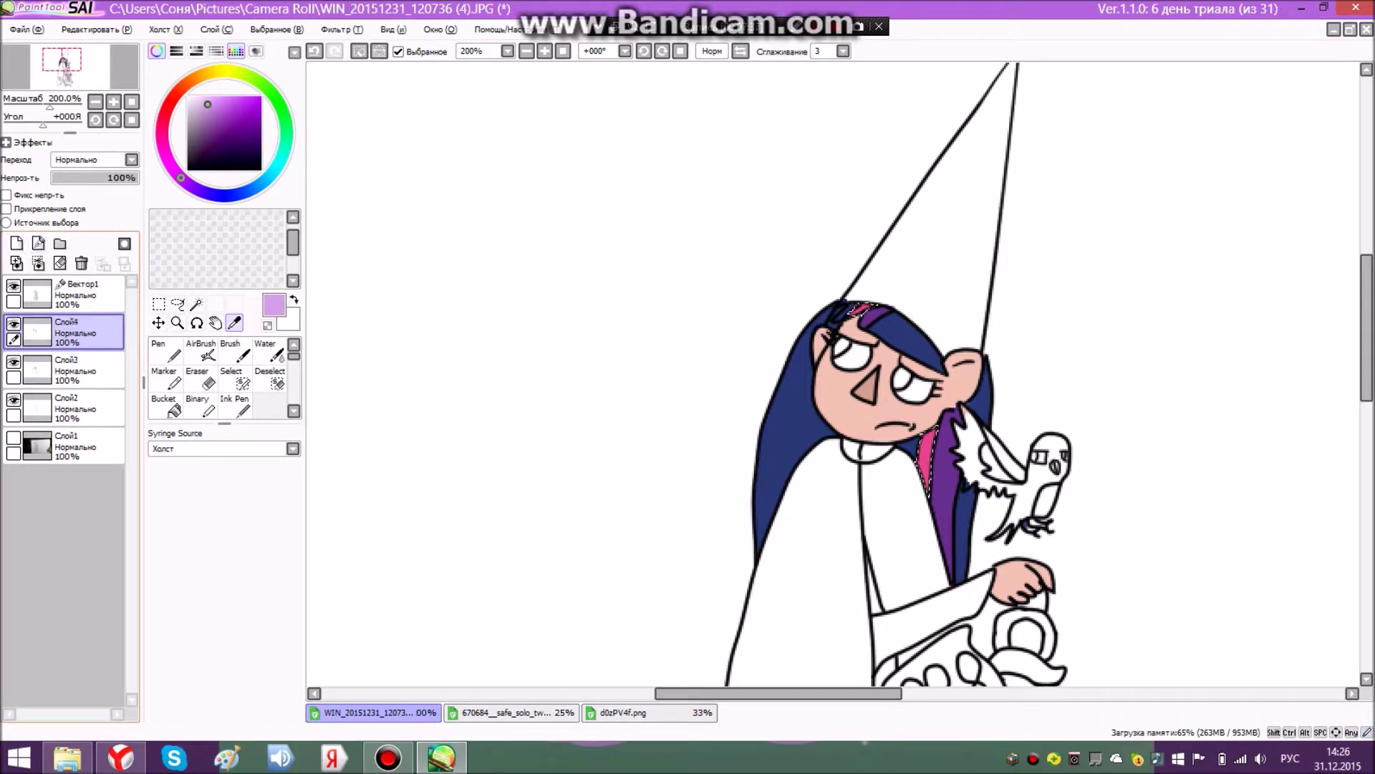
- Select the pointed hat's interior on Вектор1 with the Magic Wand and remove the pink hair areas from the selection
left_click(79, 293)
left_click(196, 304)
left_click(938, 251)
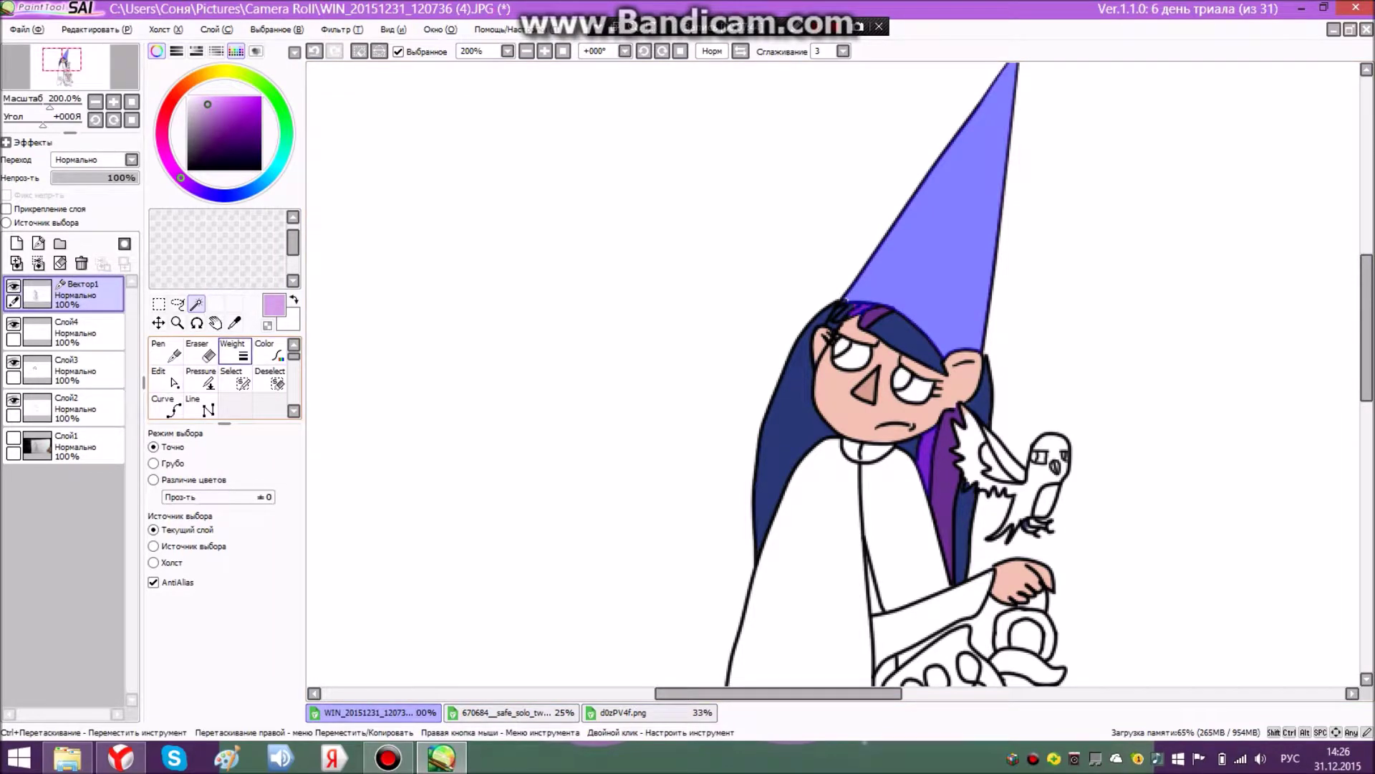
left_click(270, 378)
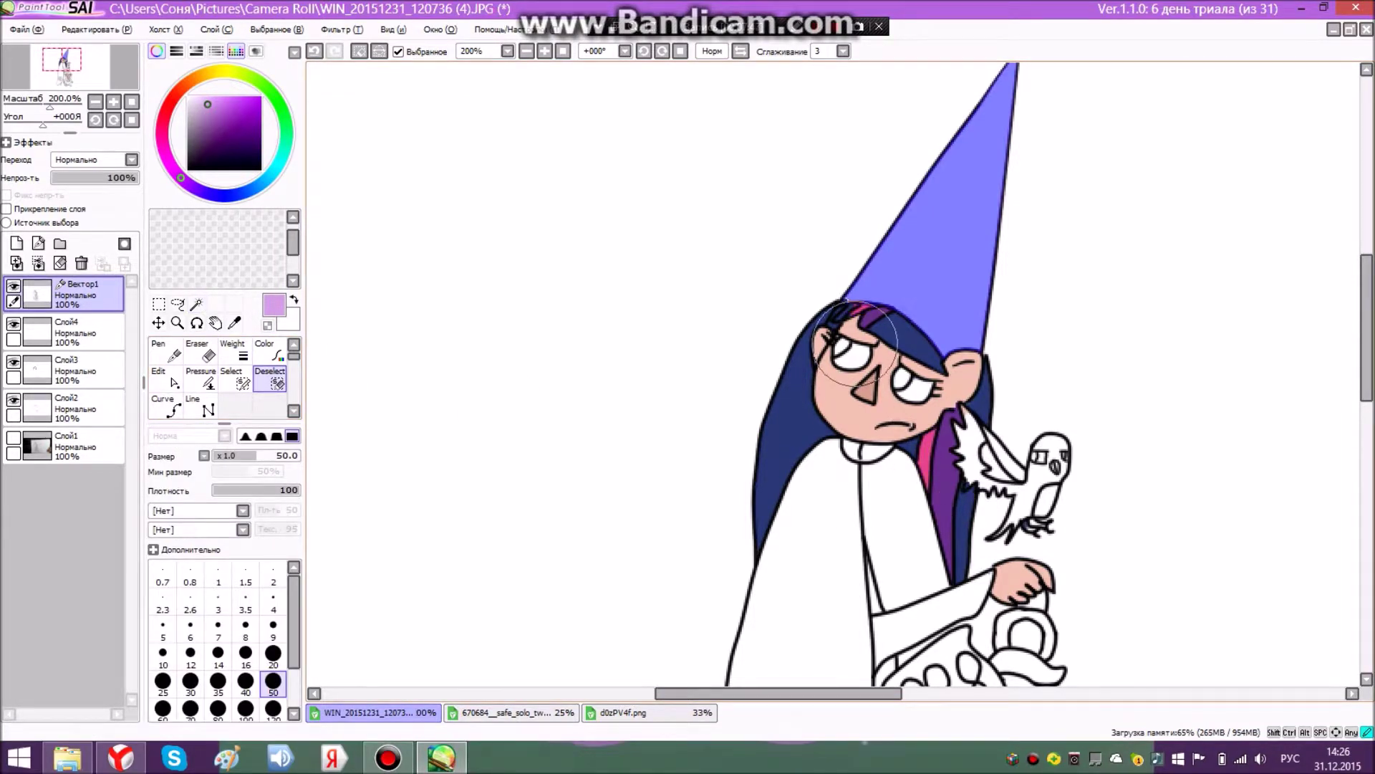
scroll(795, 262, "up", 3)
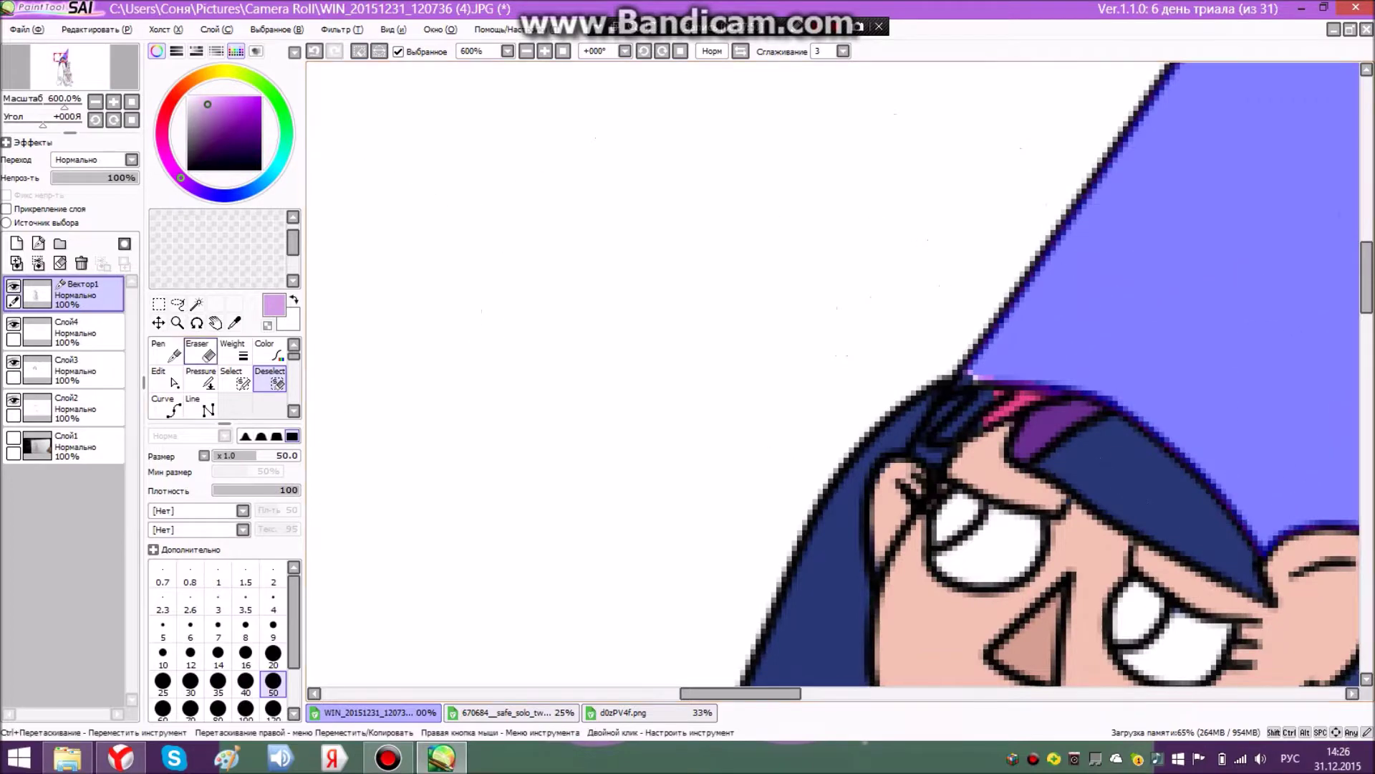
- Paint the selected pointed hat light purple on Слой4 with the size 100 pen
left_click(197, 305)
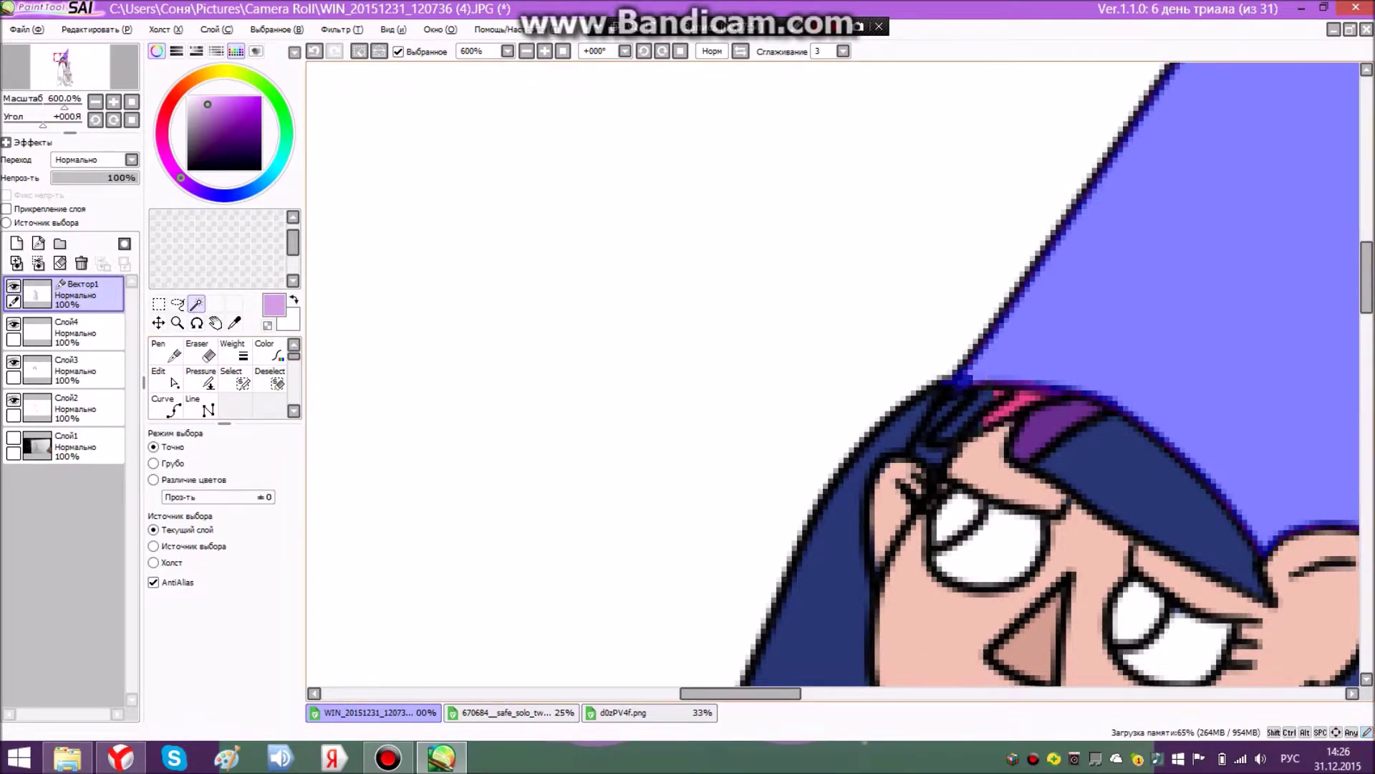
scroll(1032, 321, "down", 2)
left_click(83, 333)
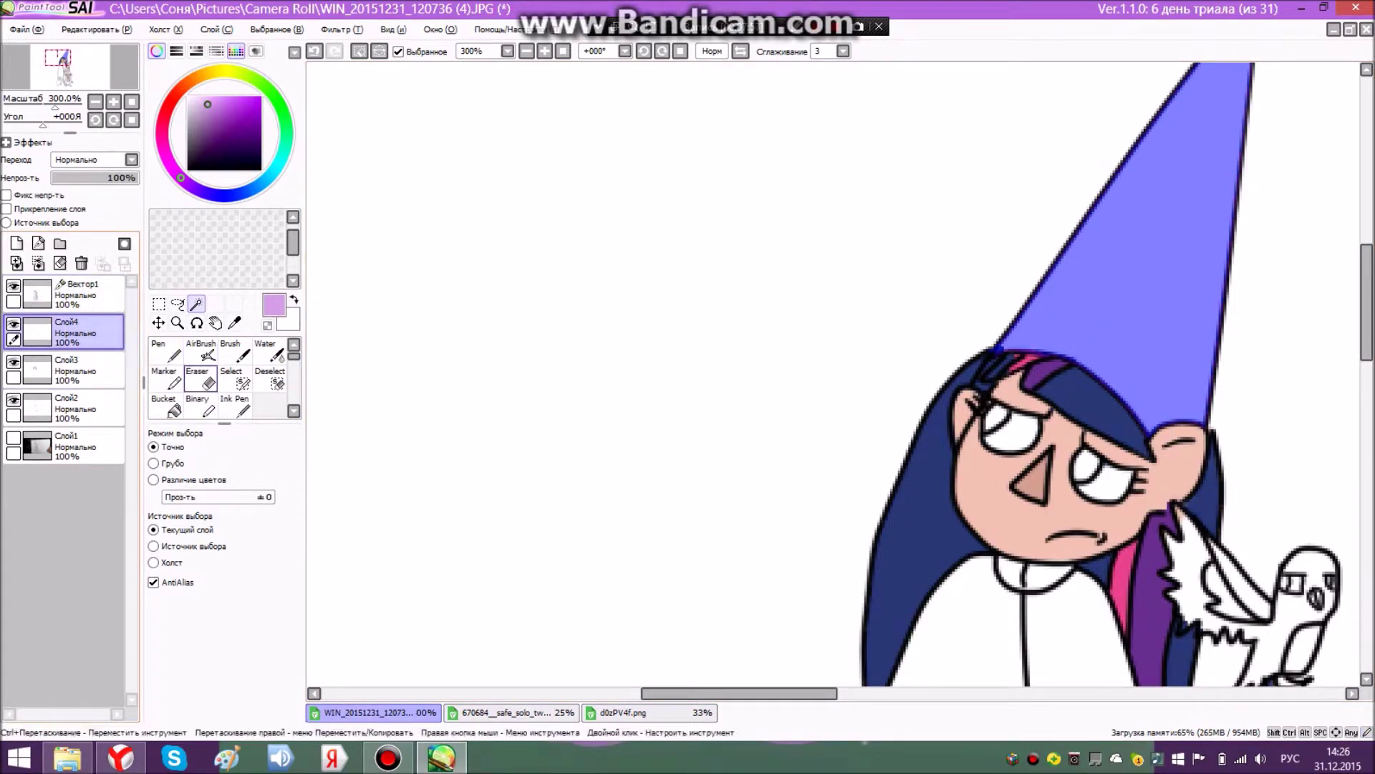
left_click(166, 351)
mouse_move(677, 318)
left_mouse_down()
mouse_move(870, 331)
mouse_move(931, 123)
left_mouse_up()
left_click_drag(1366, 289, 1367, 256)
left_click_drag(1366, 308, 1366, 365)
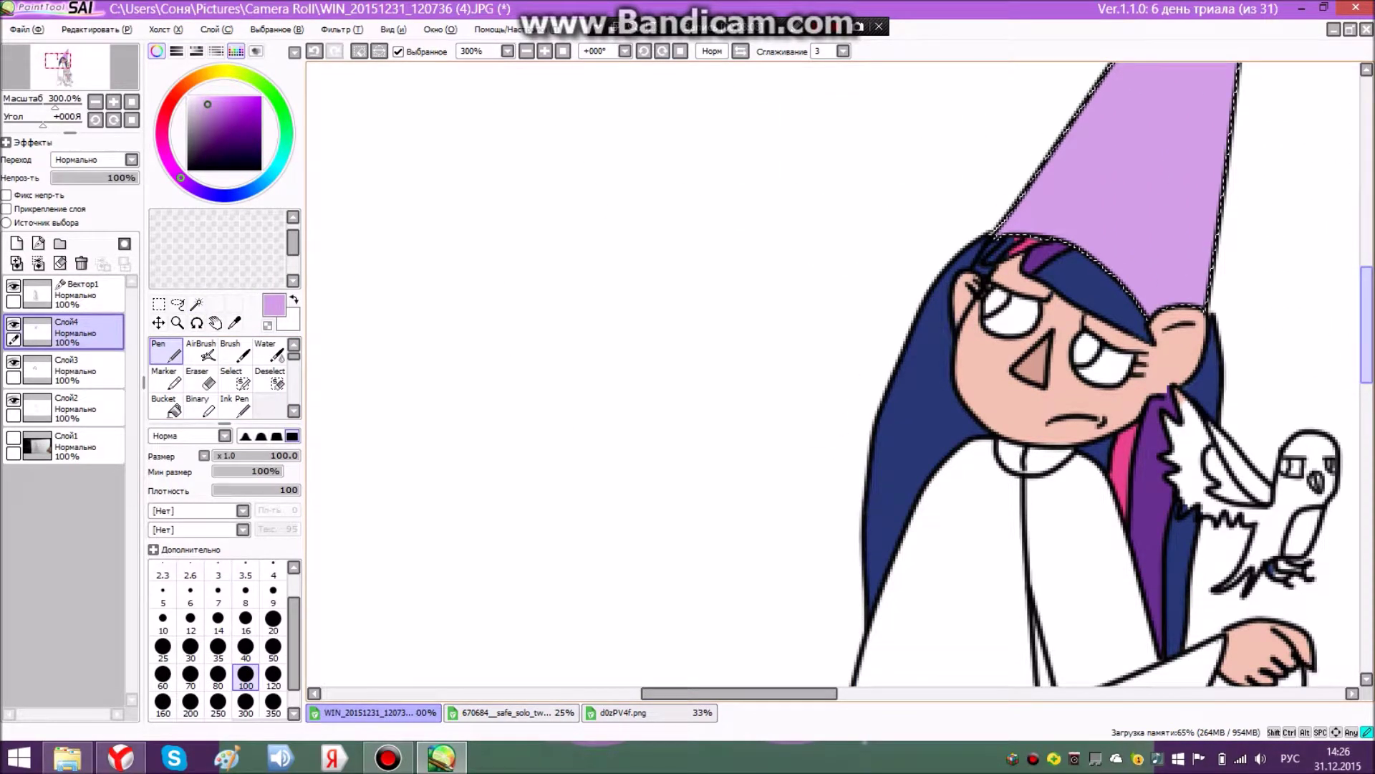
scroll(835, 372, "down", 8)
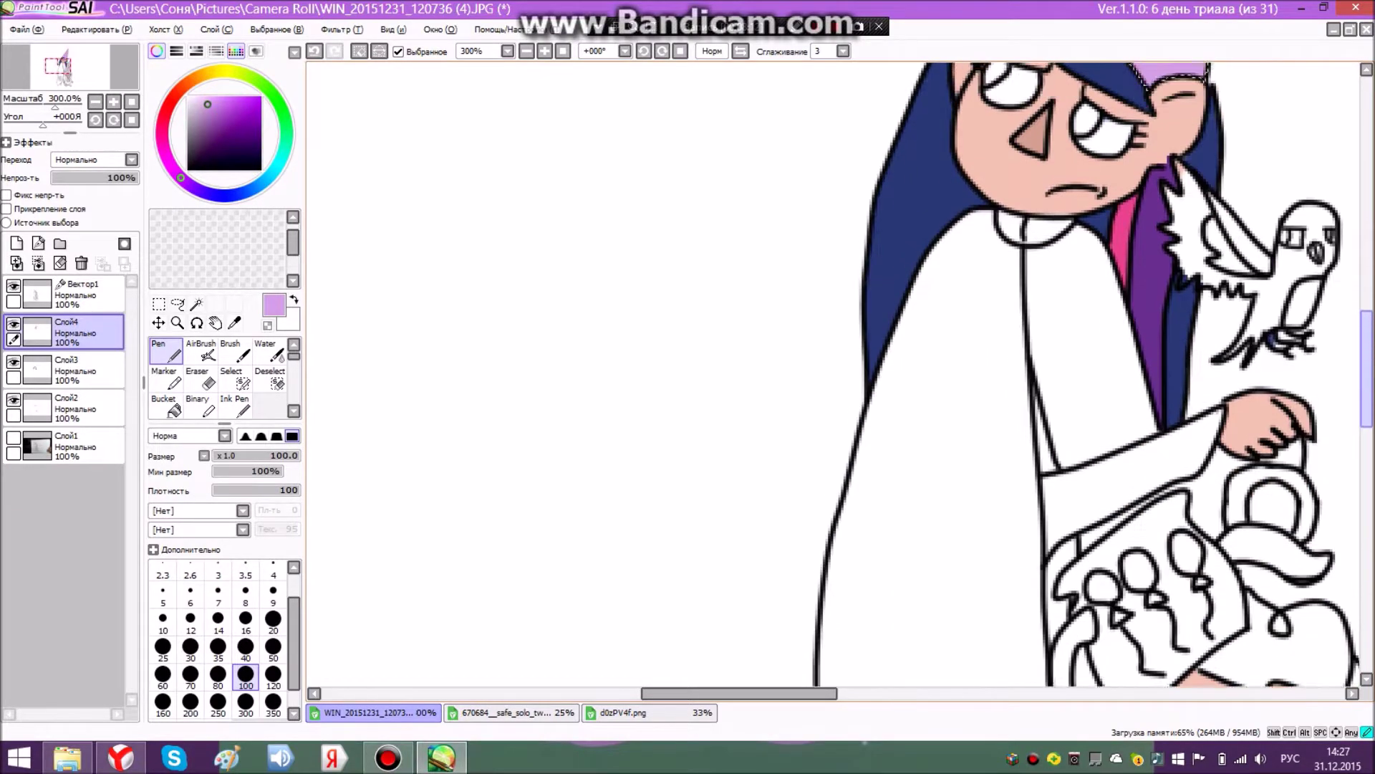
scroll(835, 373, "up", 3)
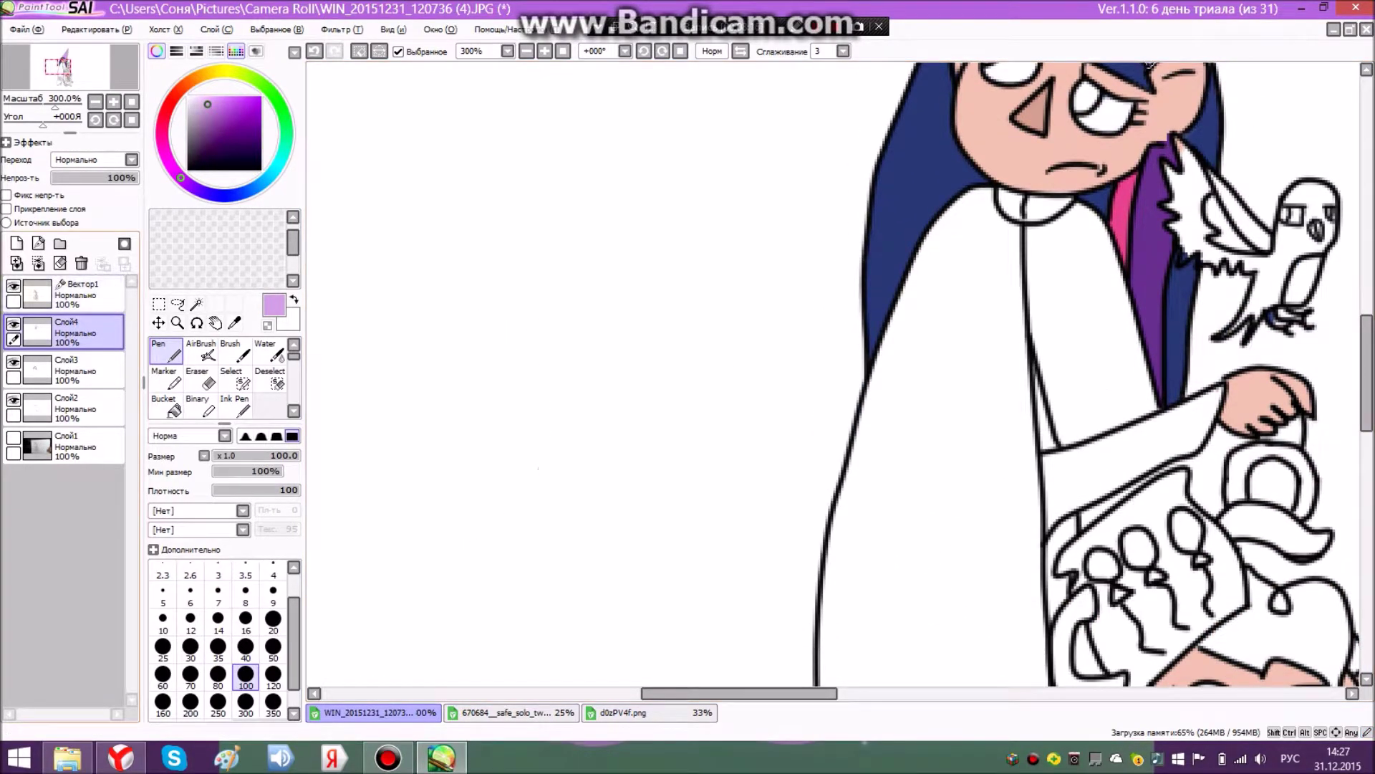
left_click(121, 758)
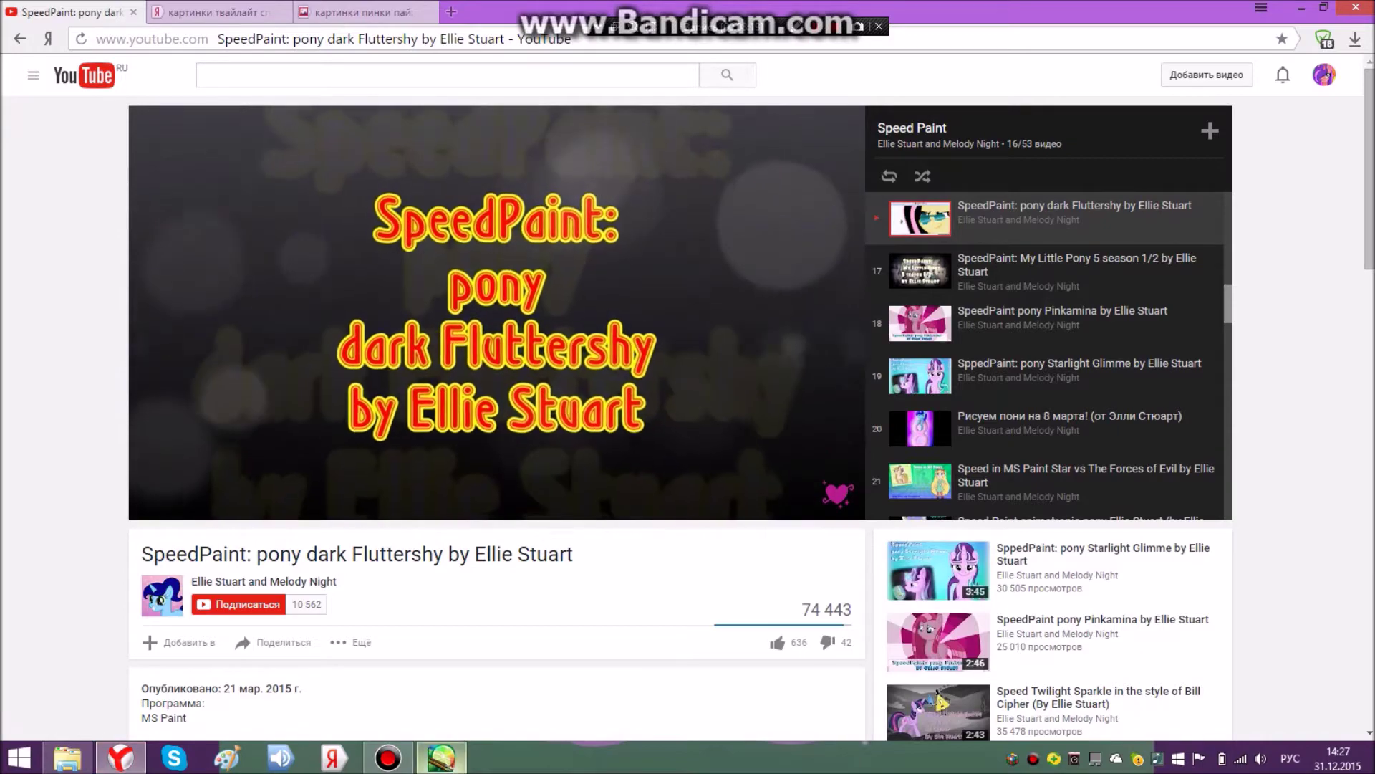
left_click(441, 758)
scroll(645, 460, "down", 2)
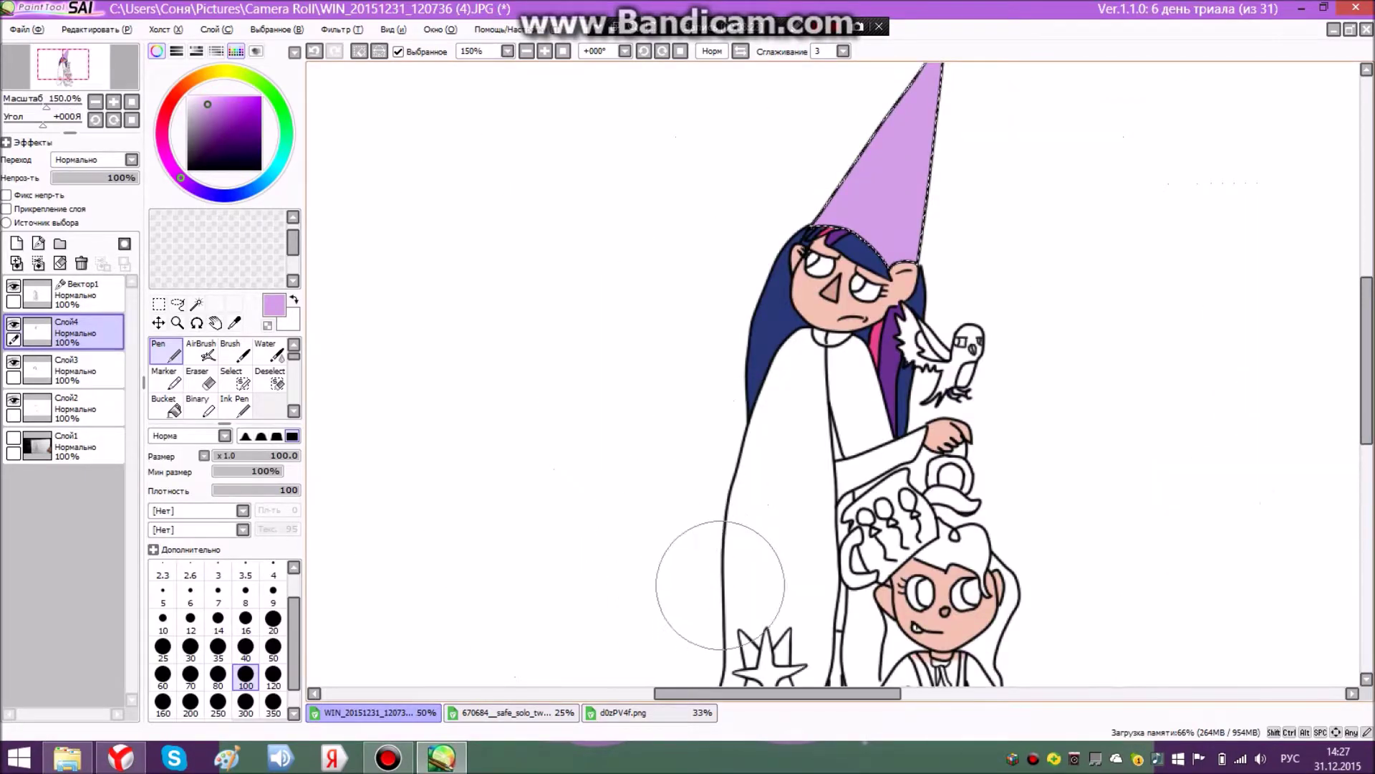
scroll(738, 599, "up", 3)
scroll(834, 373, "down", 4)
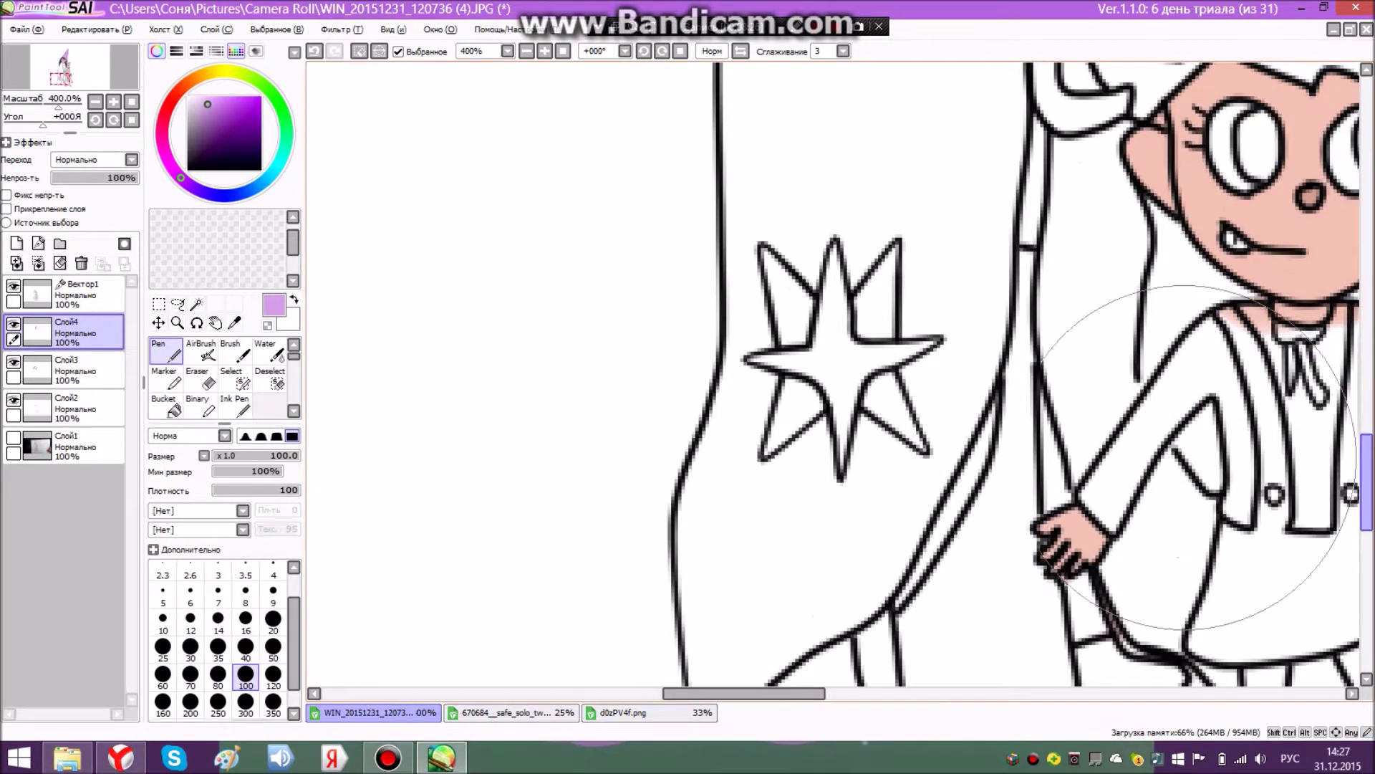
left_click(523, 713)
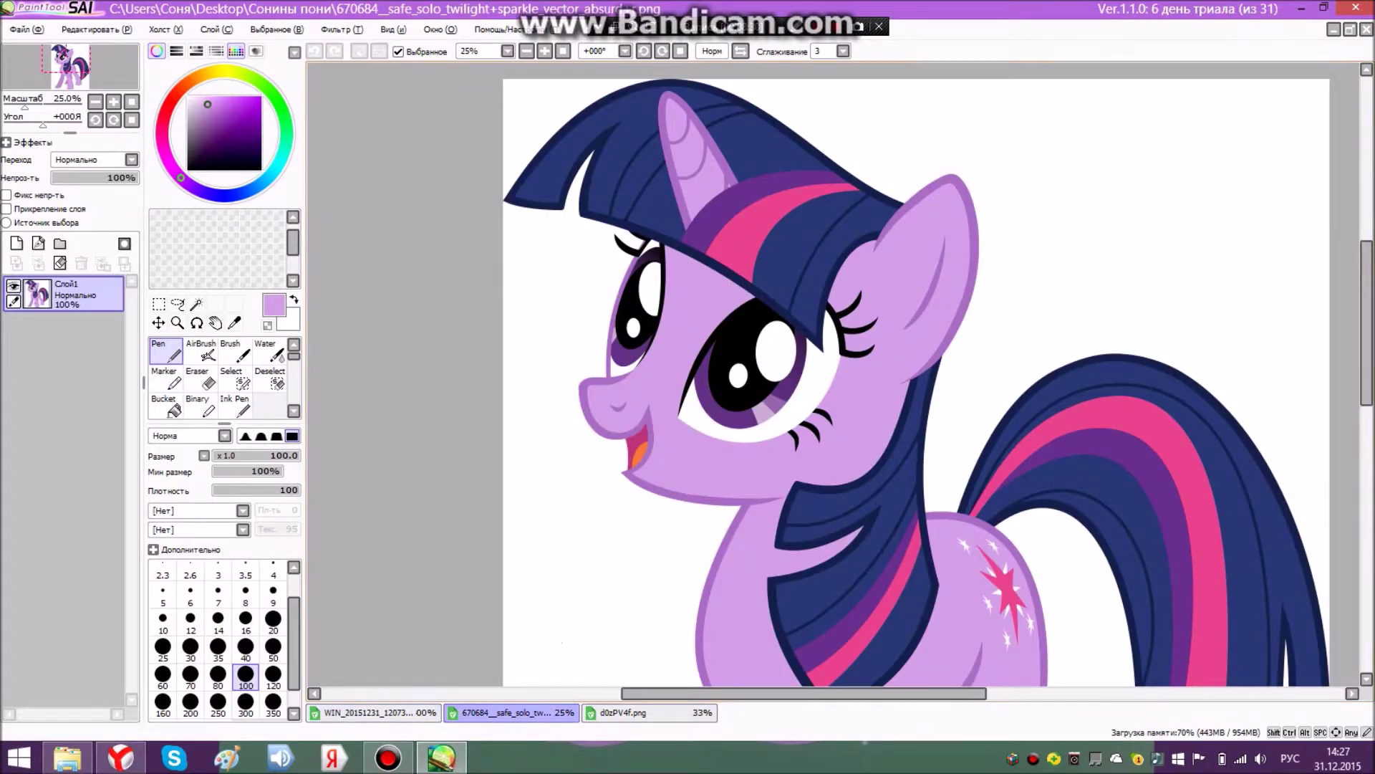
left_click(374, 712)
- Add the tall figure's cloak to the selection on Вектор1 with the Magic Wand, covering both front panels and leaving out the star
scroll(759, 367, "down", 3)
left_click(83, 294)
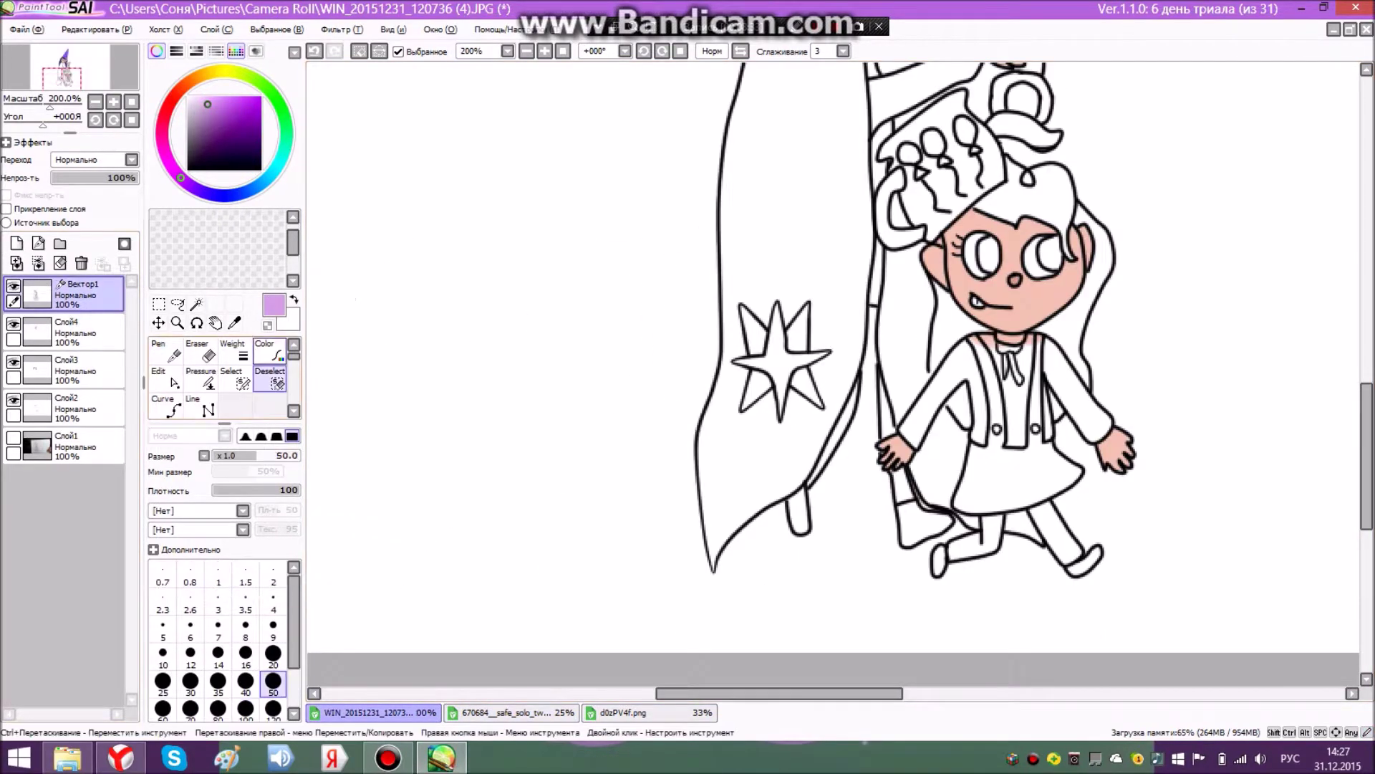
left_click(196, 304)
left_click(781, 215)
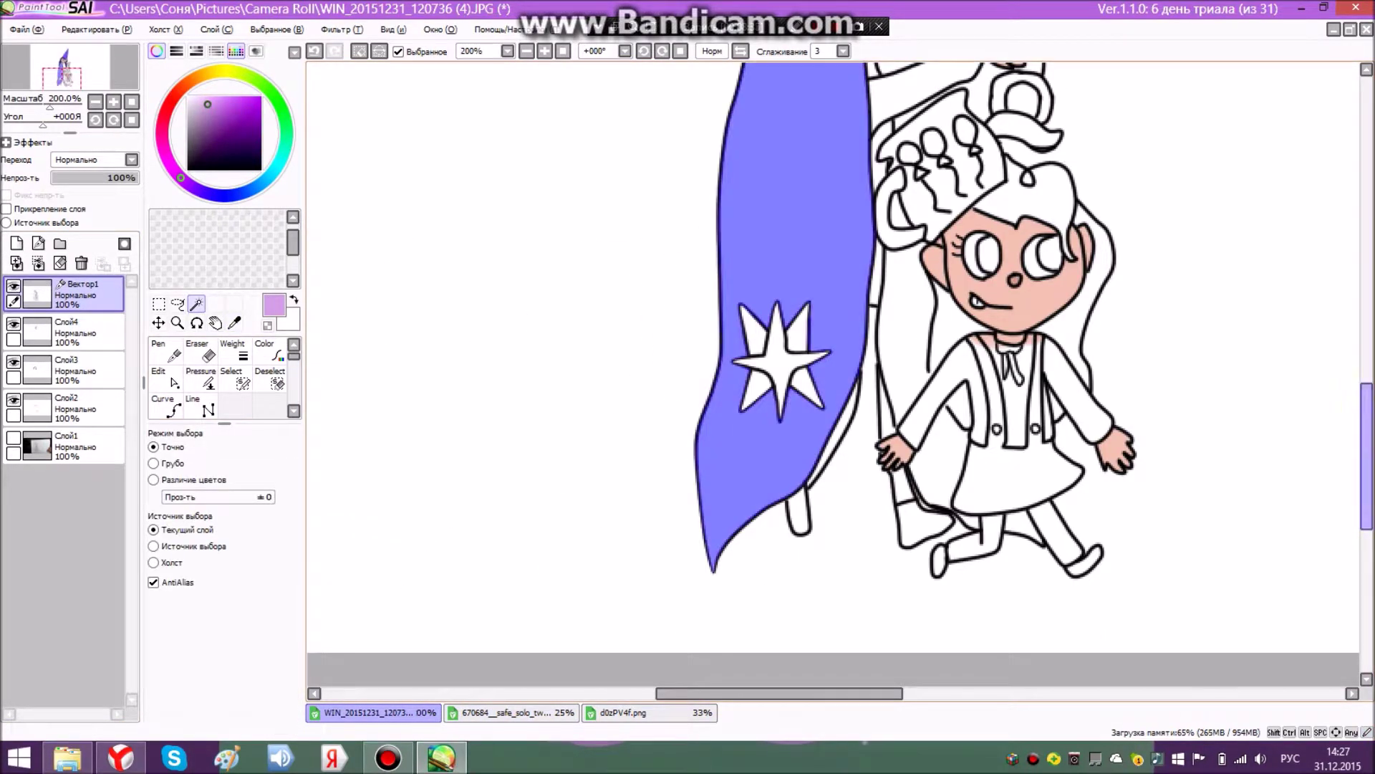
scroll(834, 375, "up", 5)
left_click(896, 304)
scroll(905, 258, "up", 2)
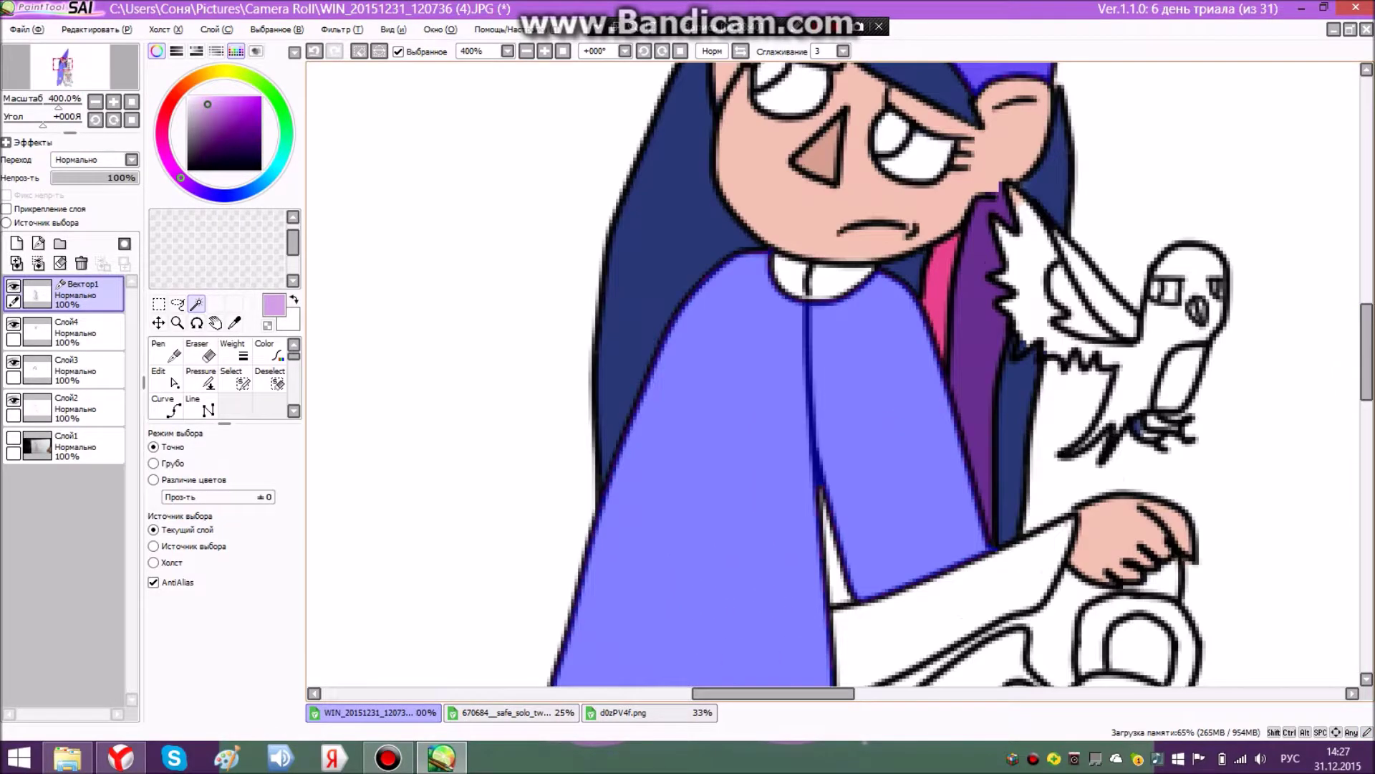
scroll(659, 487, "down", 4)
scroll(662, 545, "up", 2)
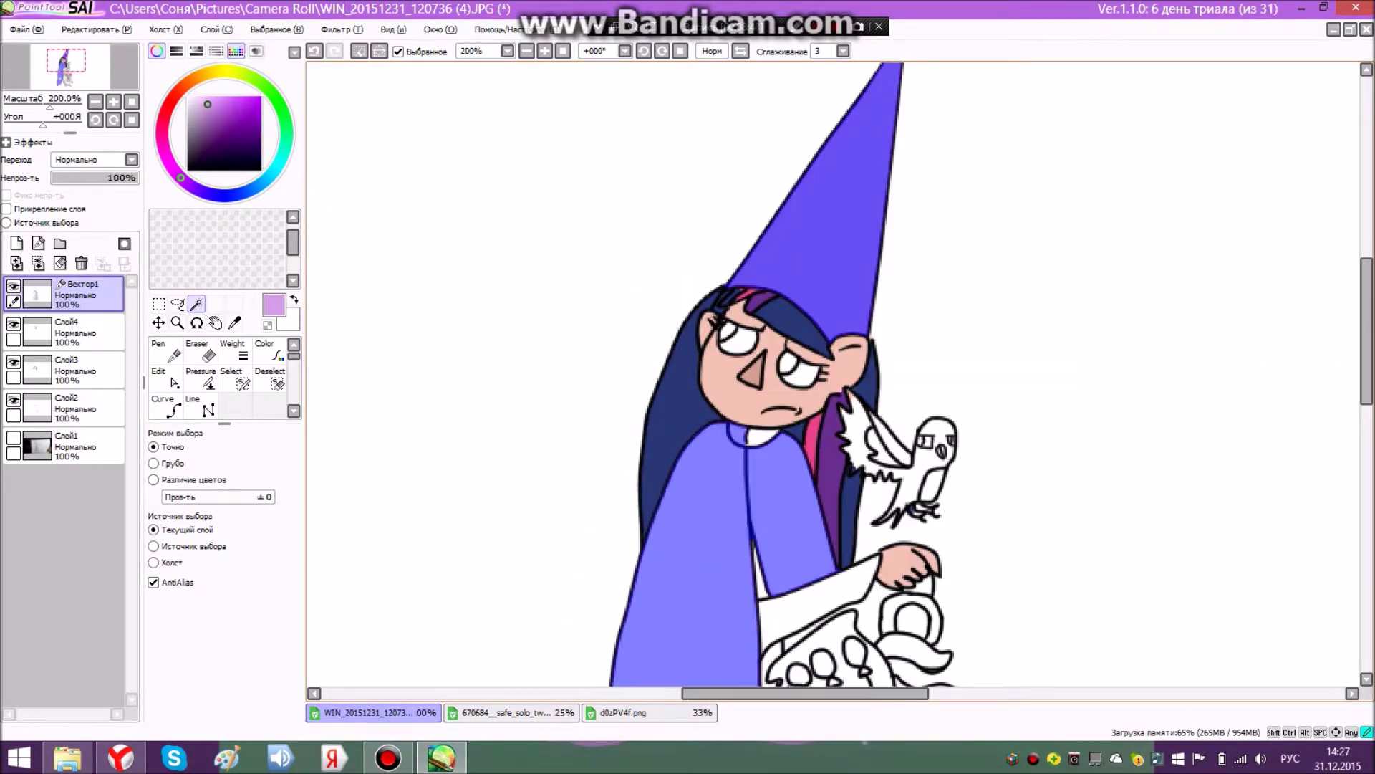
- Sample the darker purple from the pony reference's body outline and paint the selected cloak with it on Слой4 using the size 100 pen
left_click(512, 713)
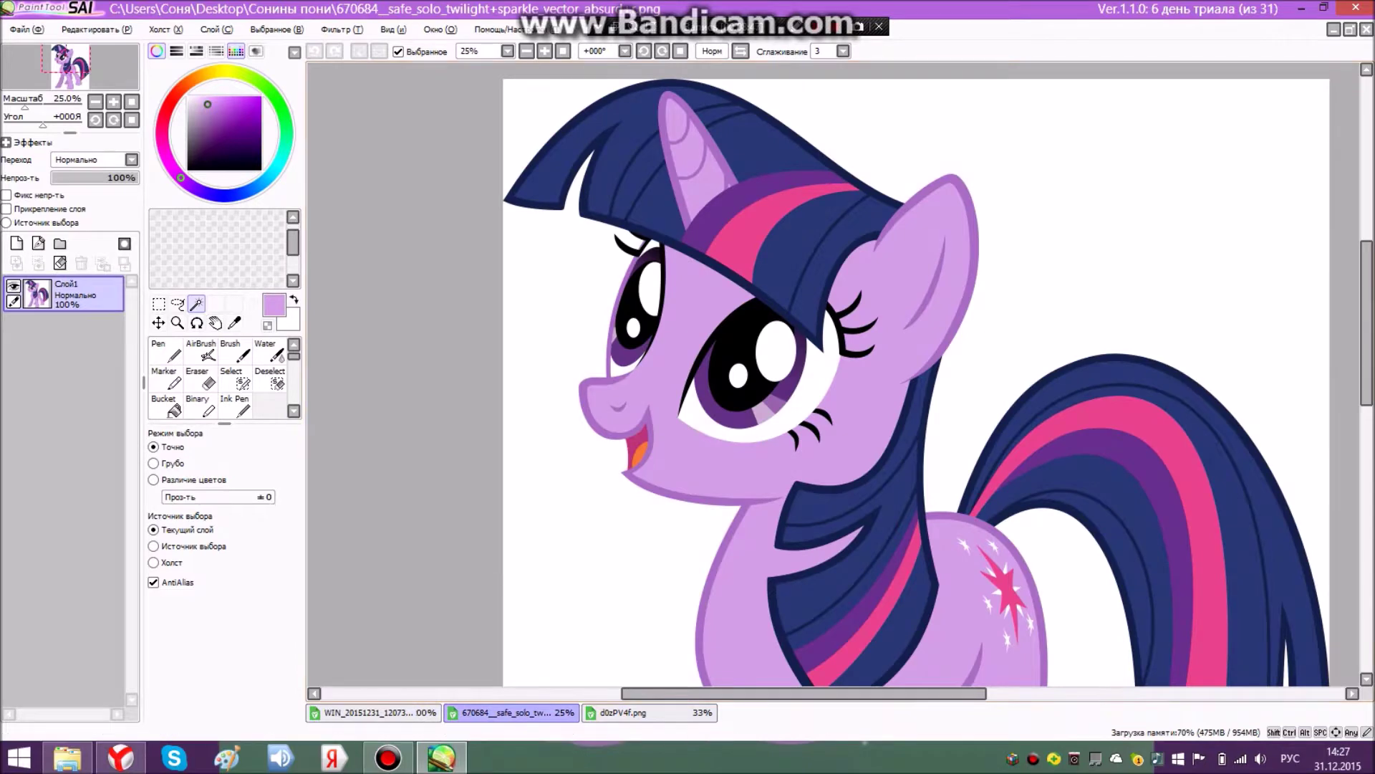
right_click(711, 573)
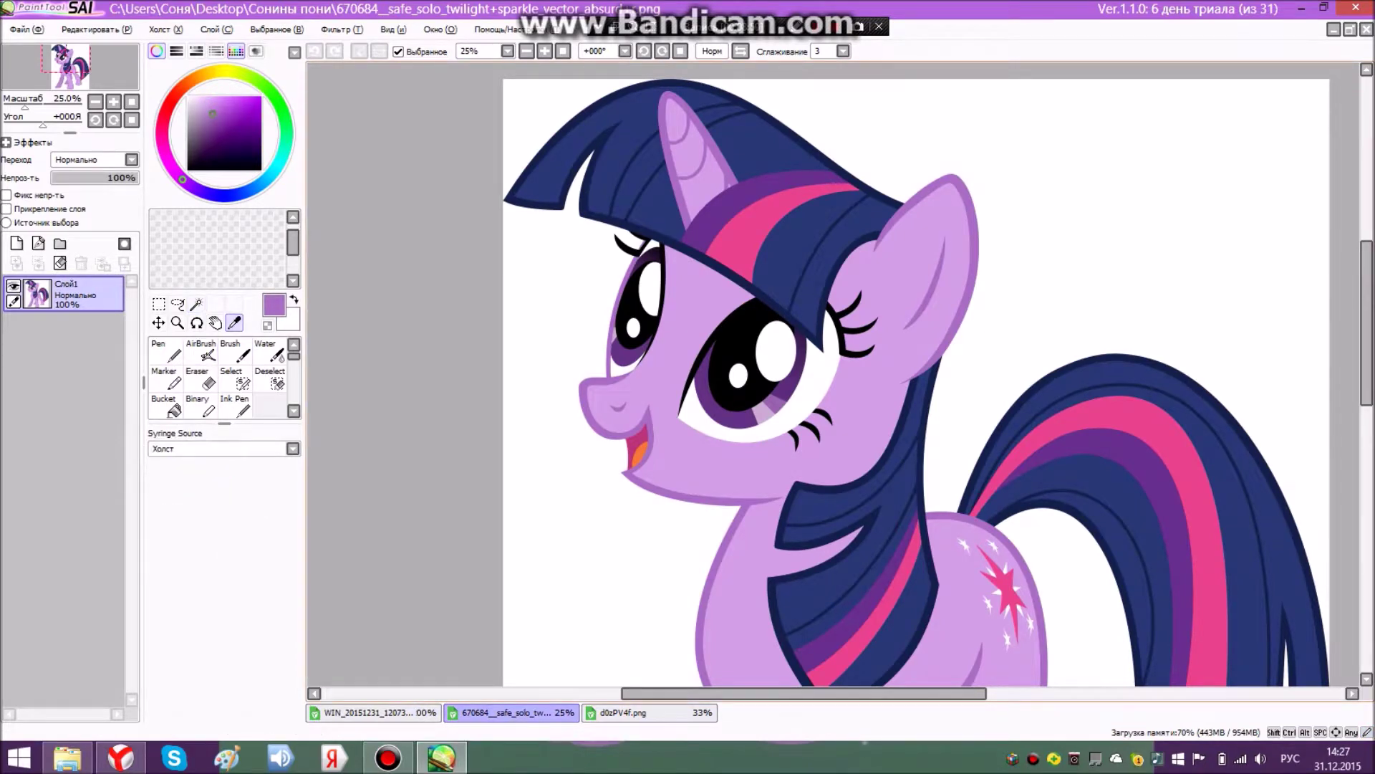
left_click(373, 712)
left_click(82, 332)
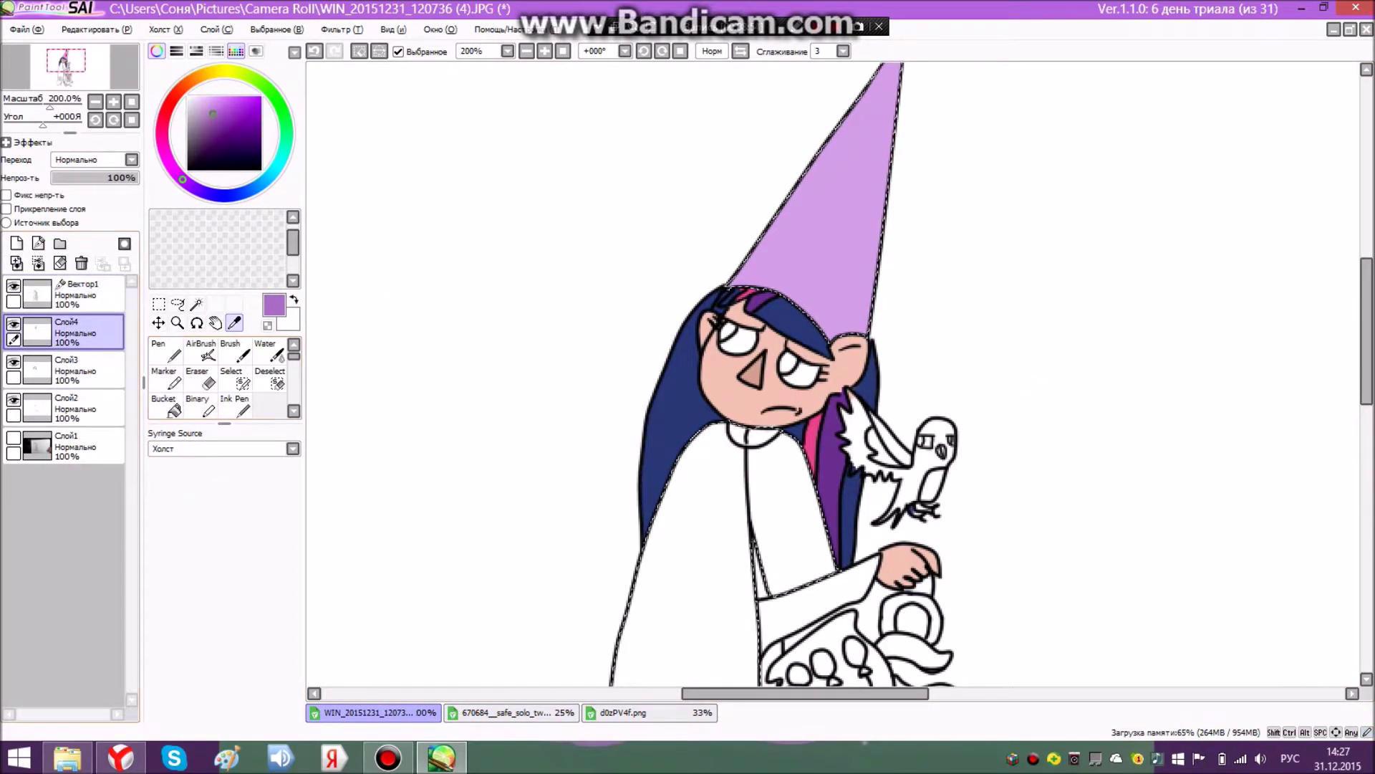
left_click(167, 351)
mouse_move(672, 437)
left_mouse_down()
mouse_move(949, 494)
mouse_move(248, 659)
left_mouse_up()
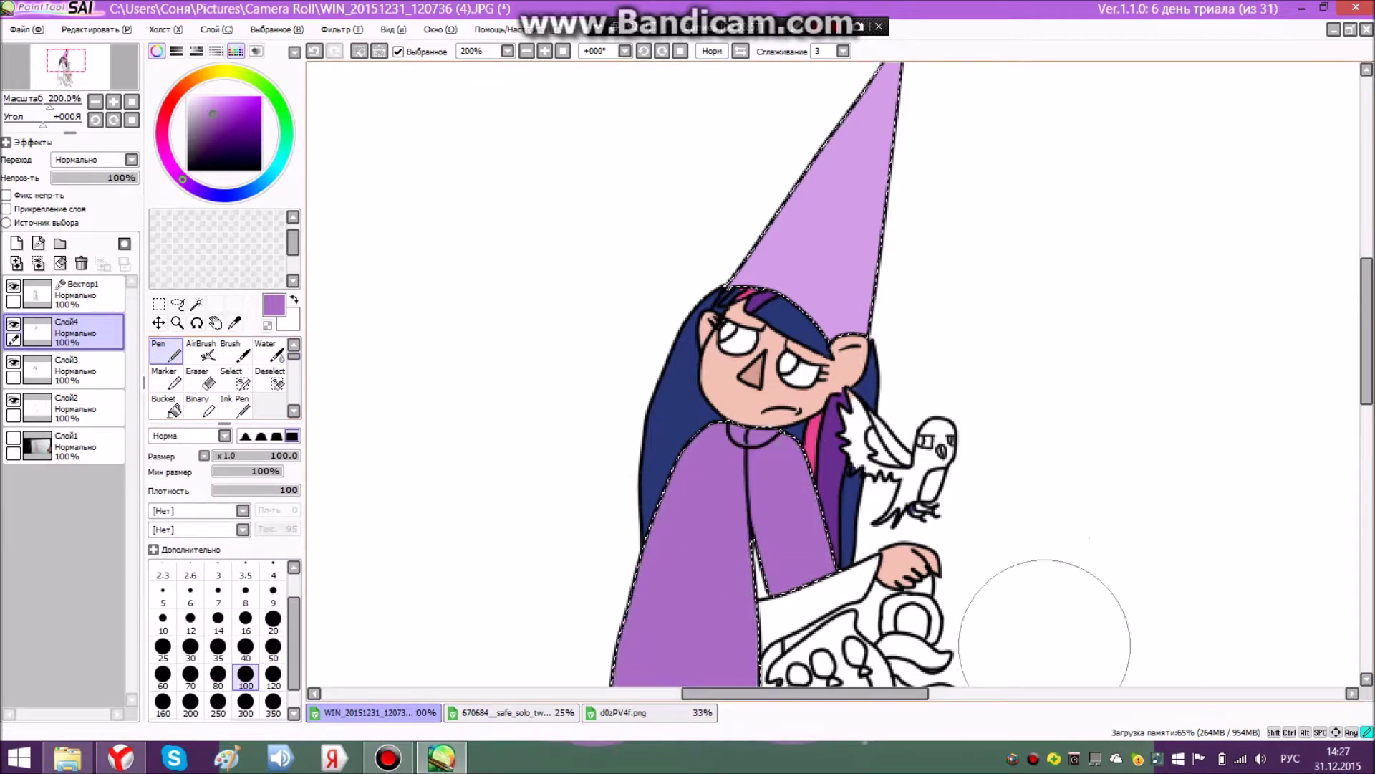
scroll(951, 491, "down", 5)
left_click_drag(1259, 521, 336, 723)
scroll(630, 286, "up", 1)
scroll(1061, 340, "down", 1)
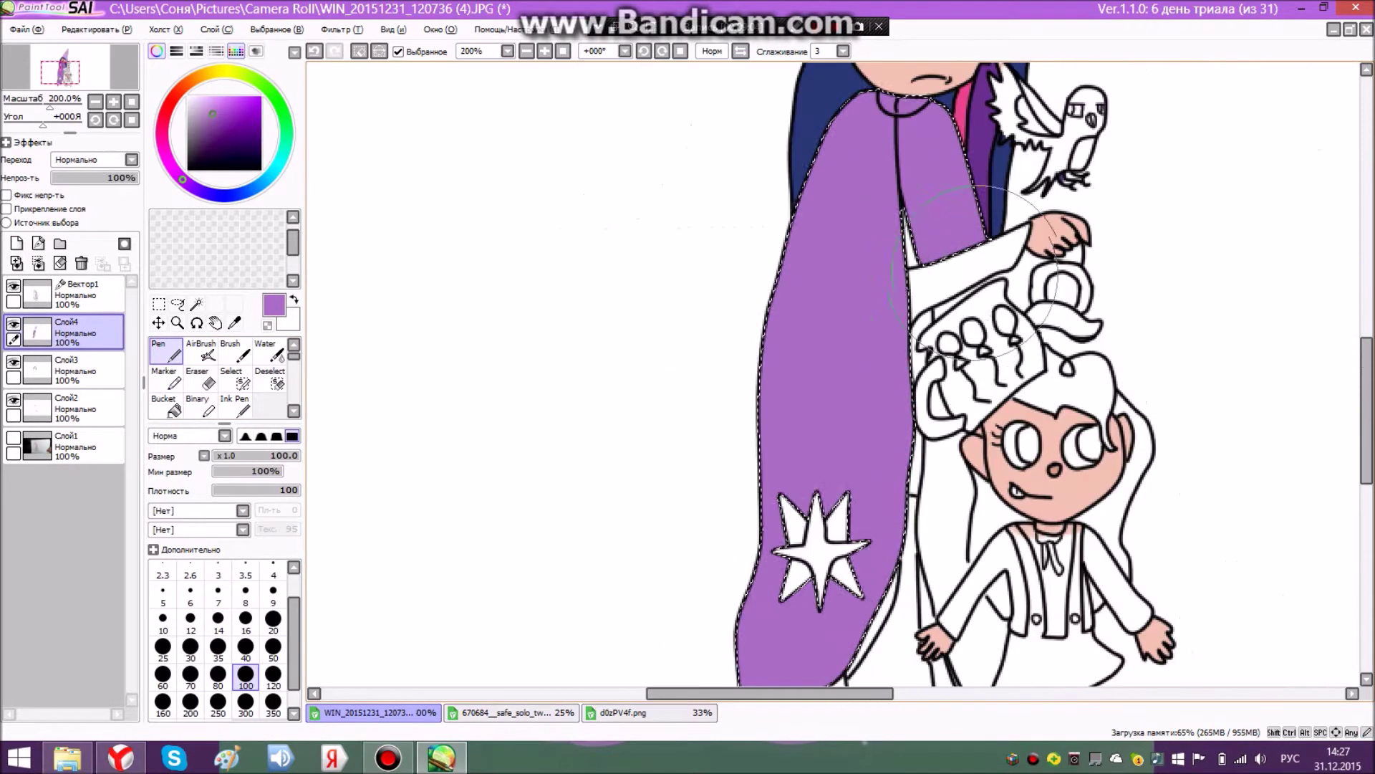
- Set the drawing colour to black and try to patch the sleeve's lower outline on Вектор1 with the size 2.5 Curve tool
scroll(1039, 279, "up", 2)
key("ctrl+z")
left_click(71, 293)
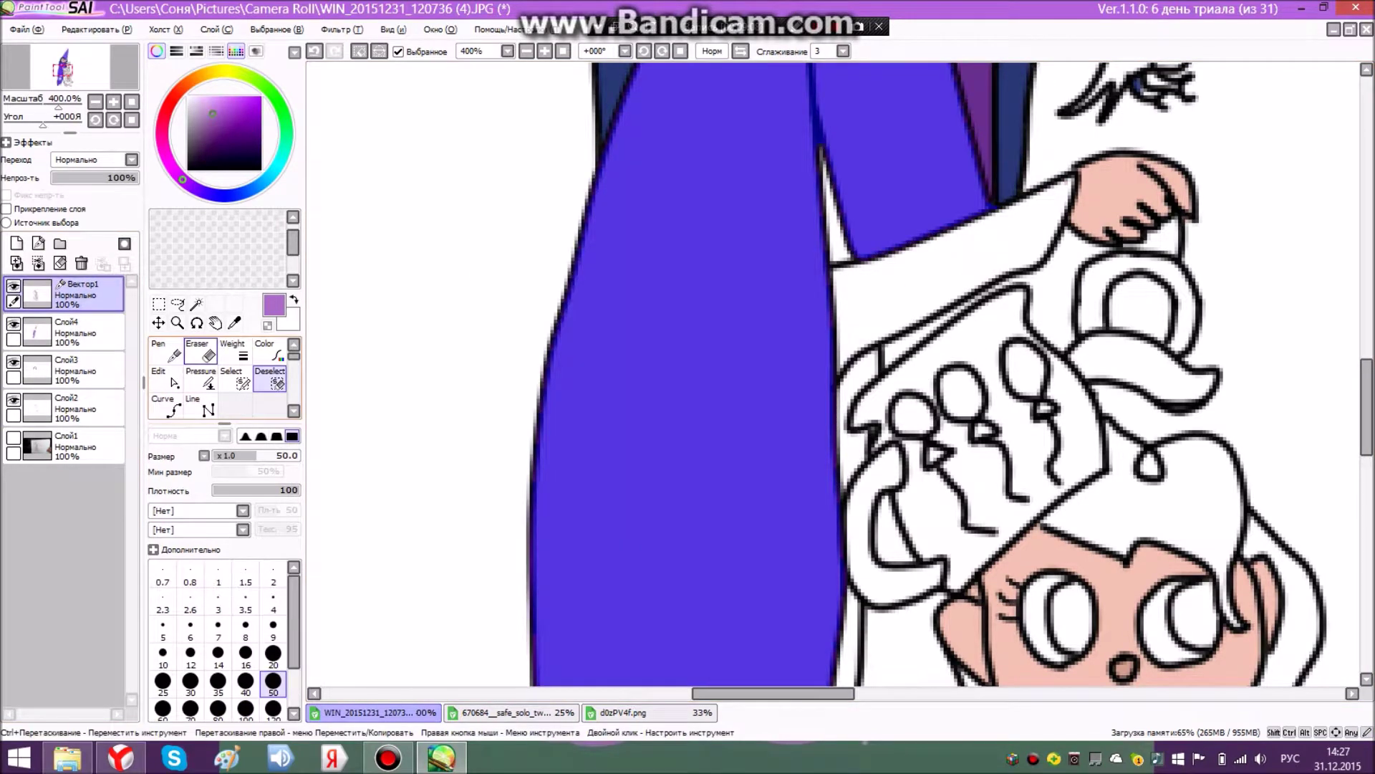
key("ctrl+y")
left_click(166, 405)
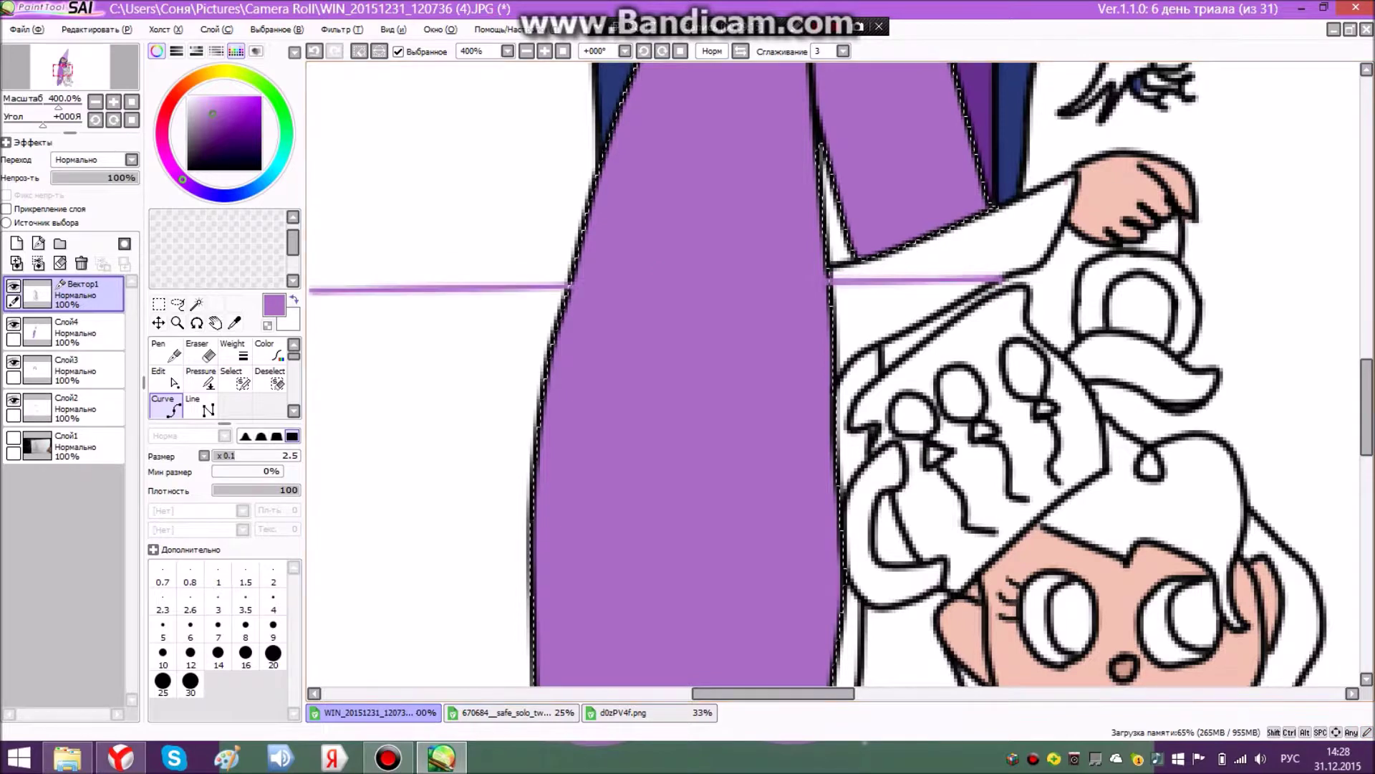
left_click(294, 299)
left_click(261, 169)
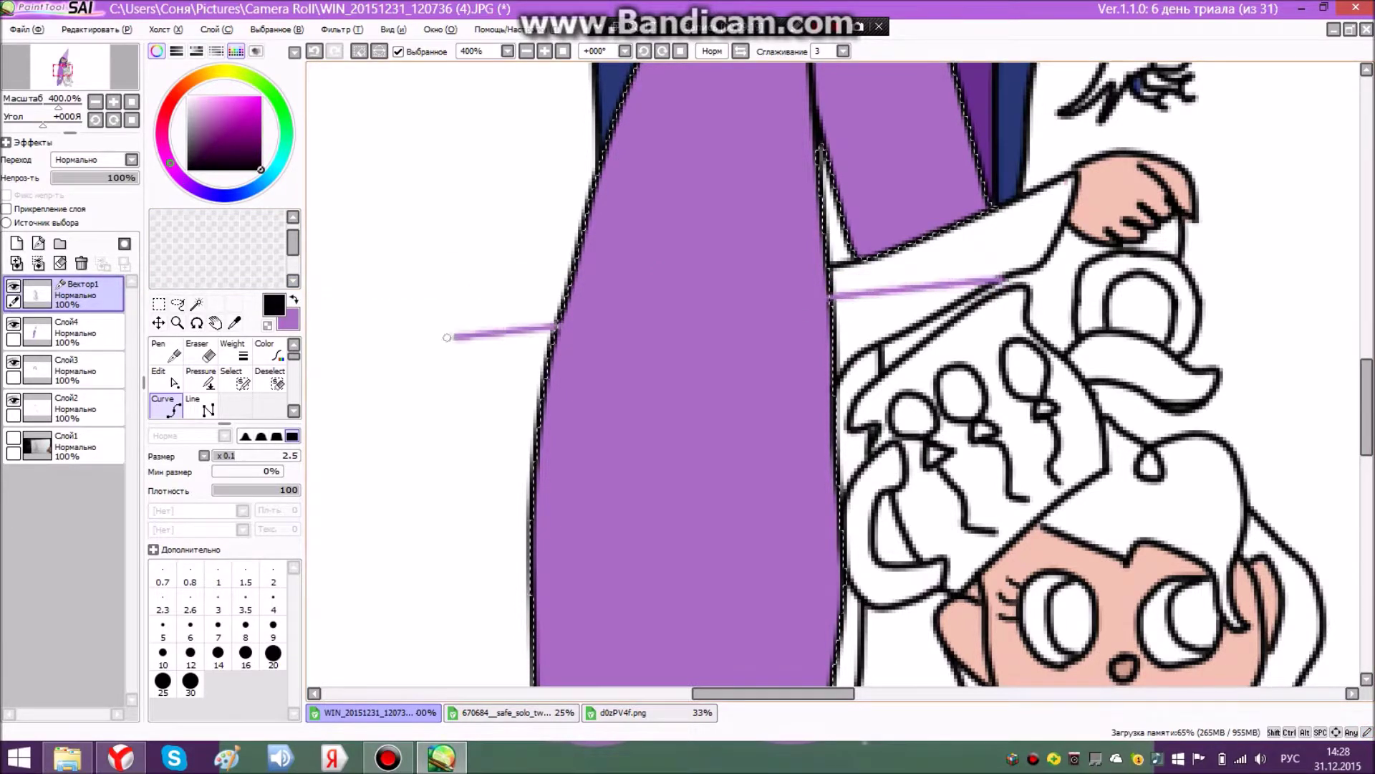
left_click(166, 378)
left_click(166, 405)
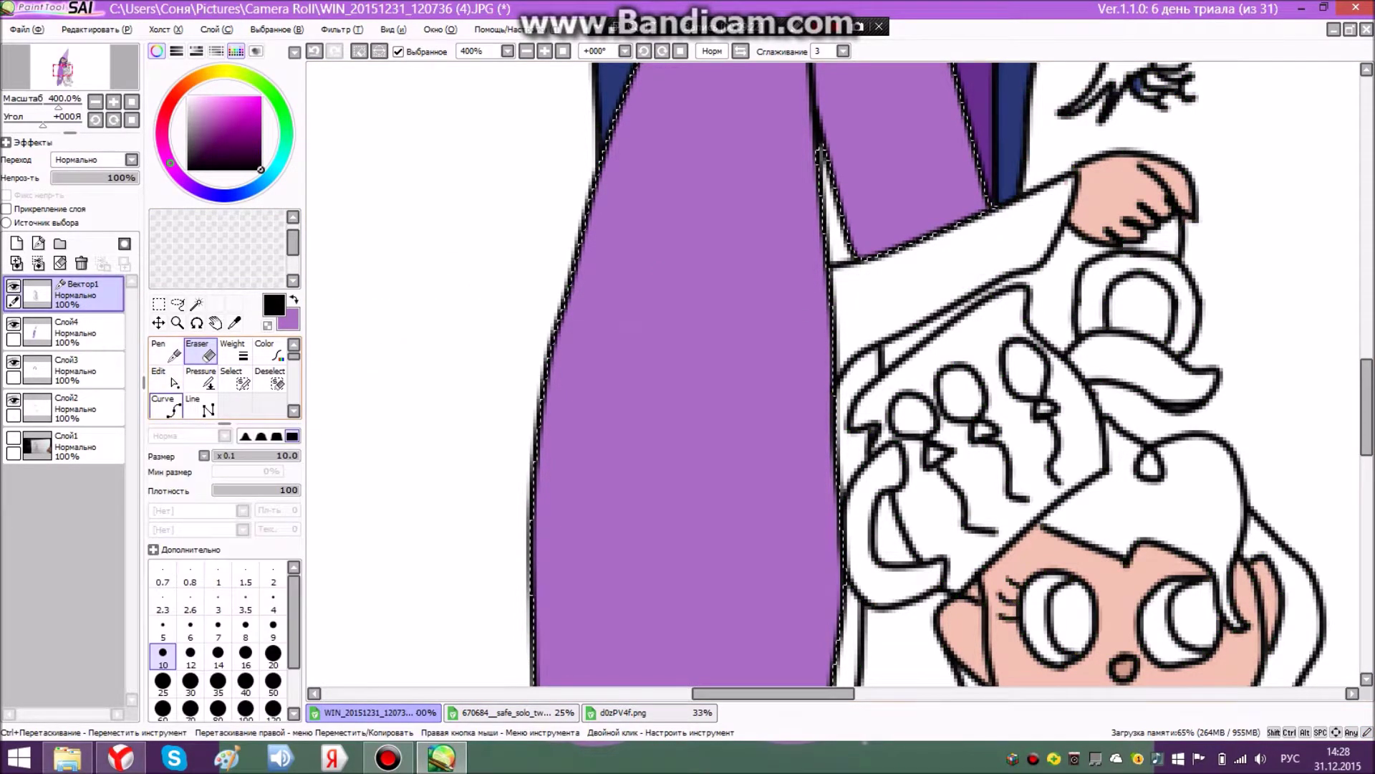
left_click(999, 288)
left_click(201, 351)
left_click(166, 405)
- Add the cloak pieces below the sleeve and behind the girl's legs to the selection on Вектор1 with the Magic Wand
scroll(520, 347, "down", 3)
left_click(196, 305)
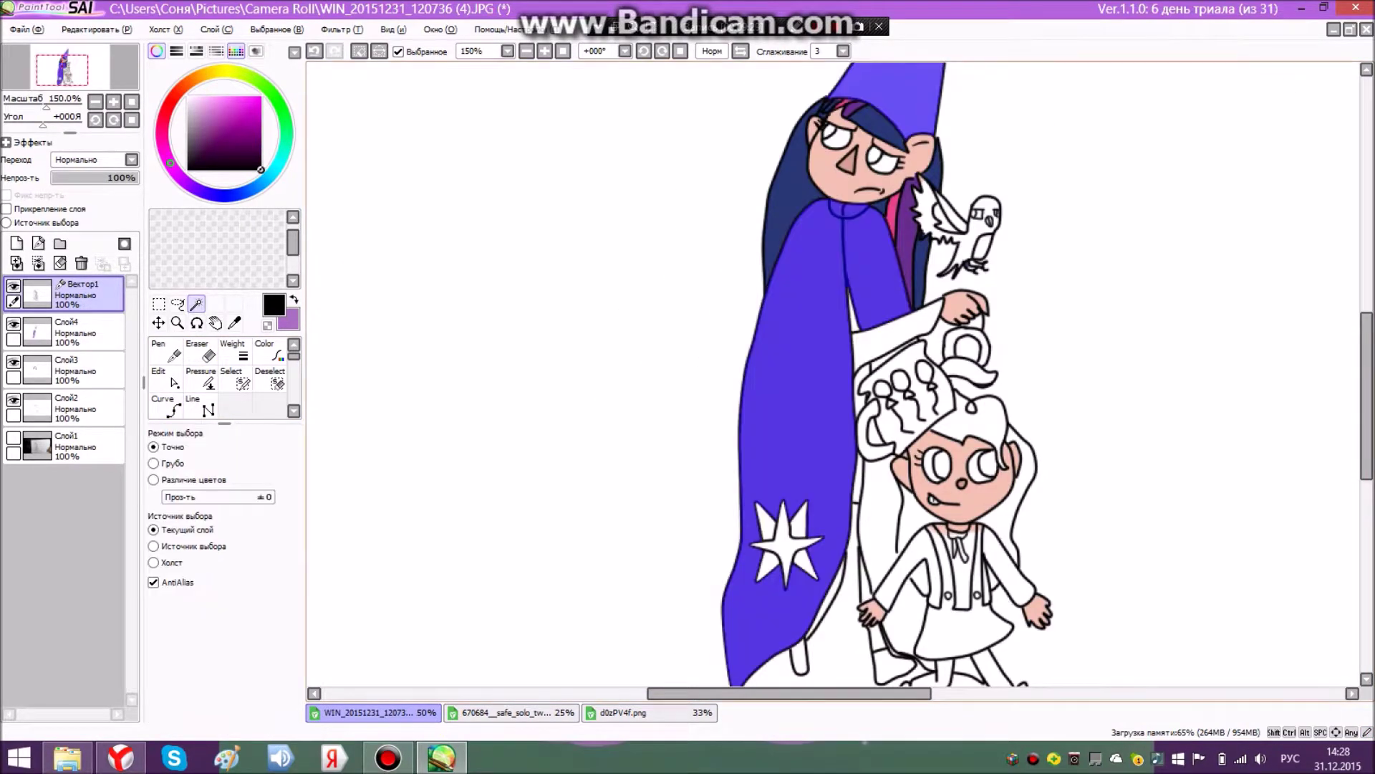
scroll(989, 342, "up", 4)
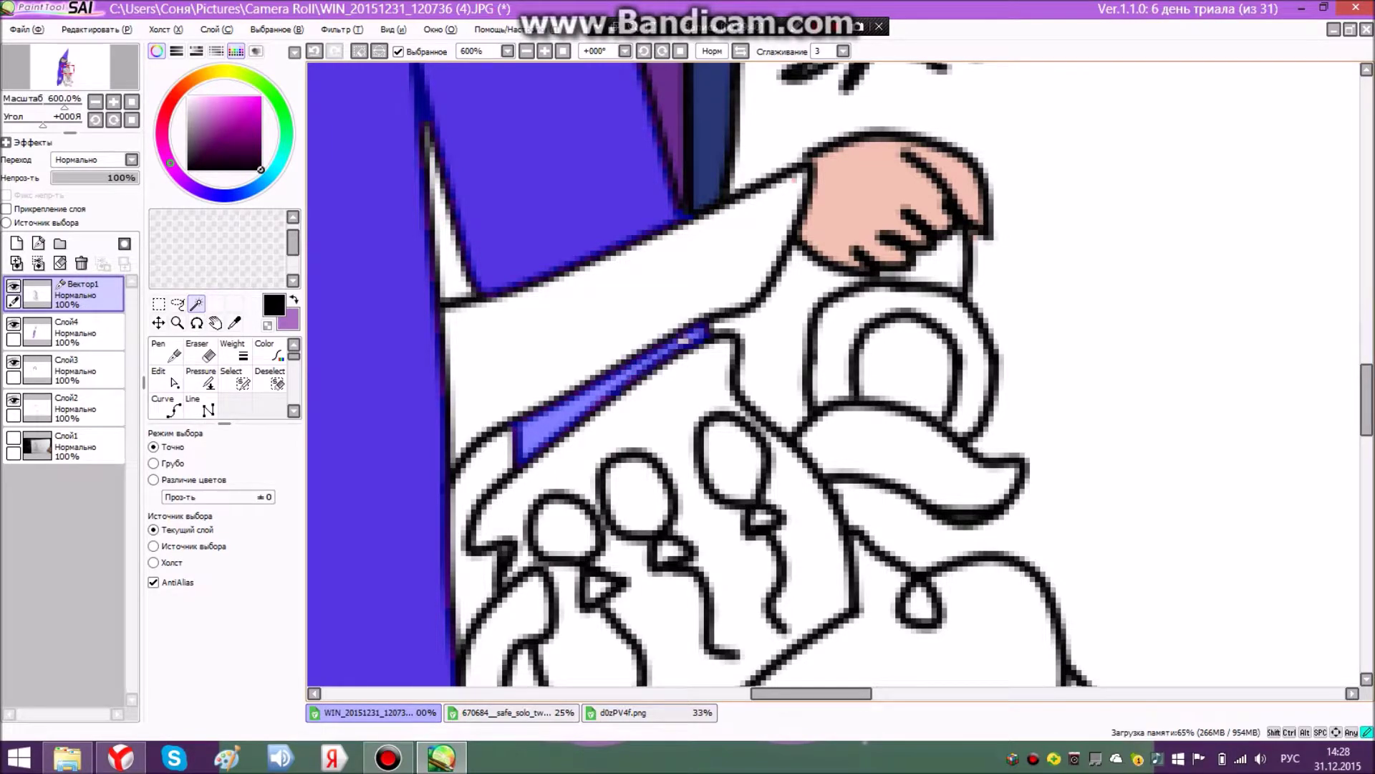
scroll(598, 405, "down", 7)
scroll(571, 433, "up", 2)
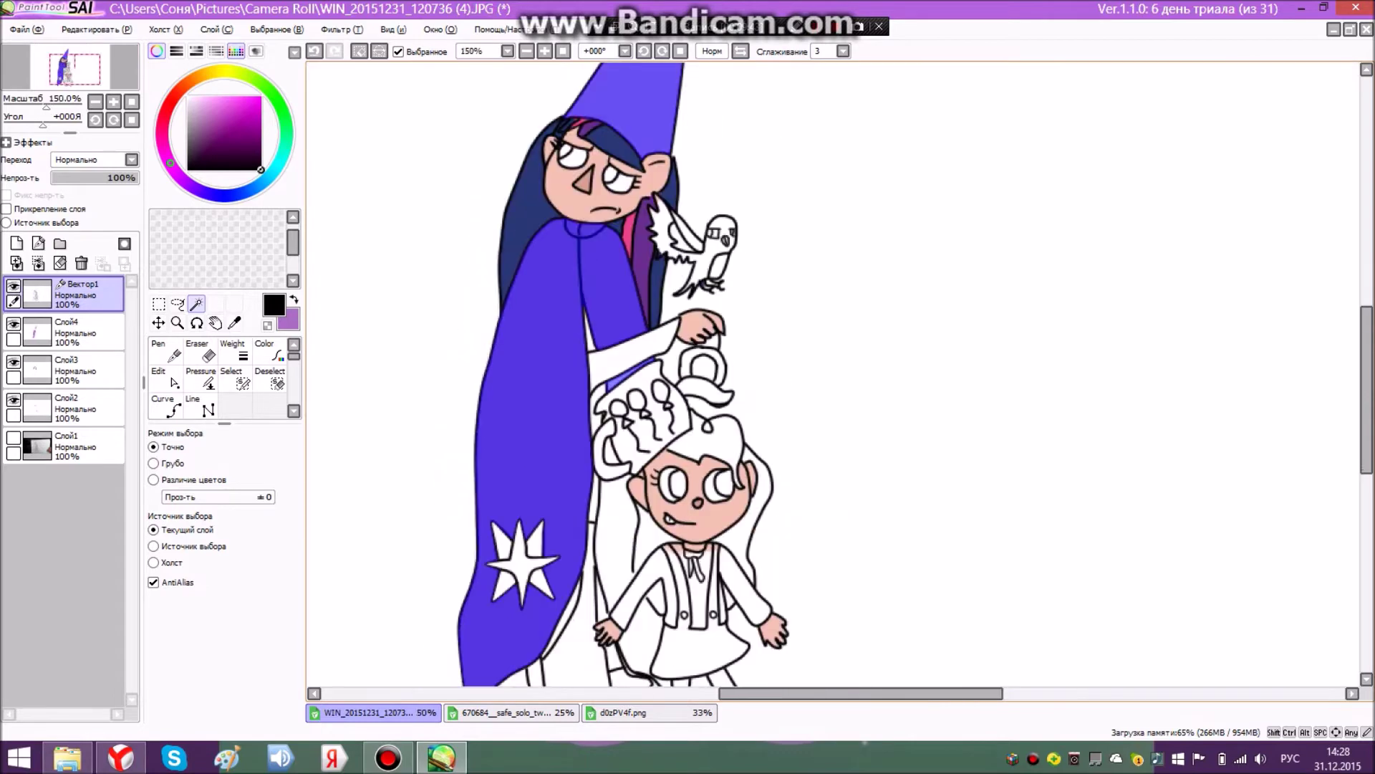
scroll(833, 372, "down", 3)
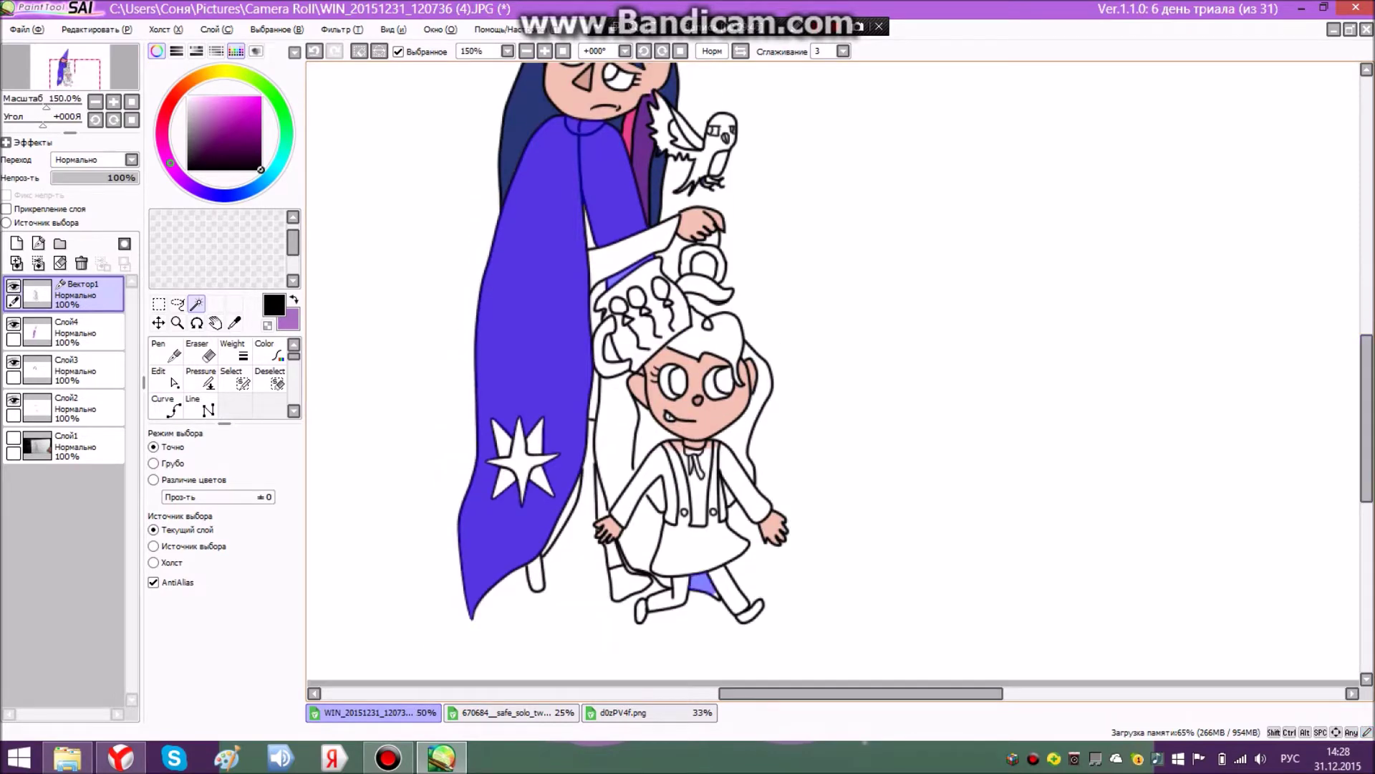
scroll(703, 592, "up", 3)
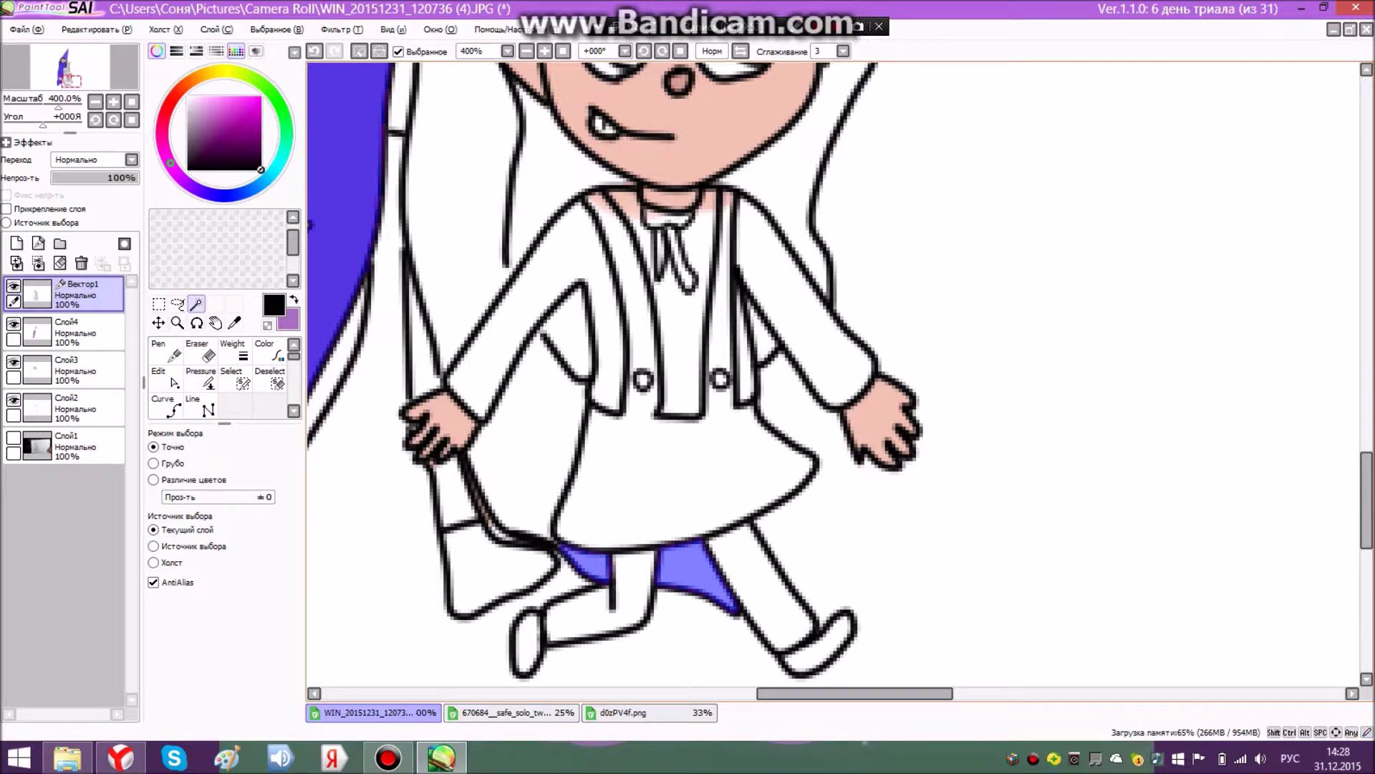
scroll(575, 284, "down", 5)
scroll(556, 215, "up", 3)
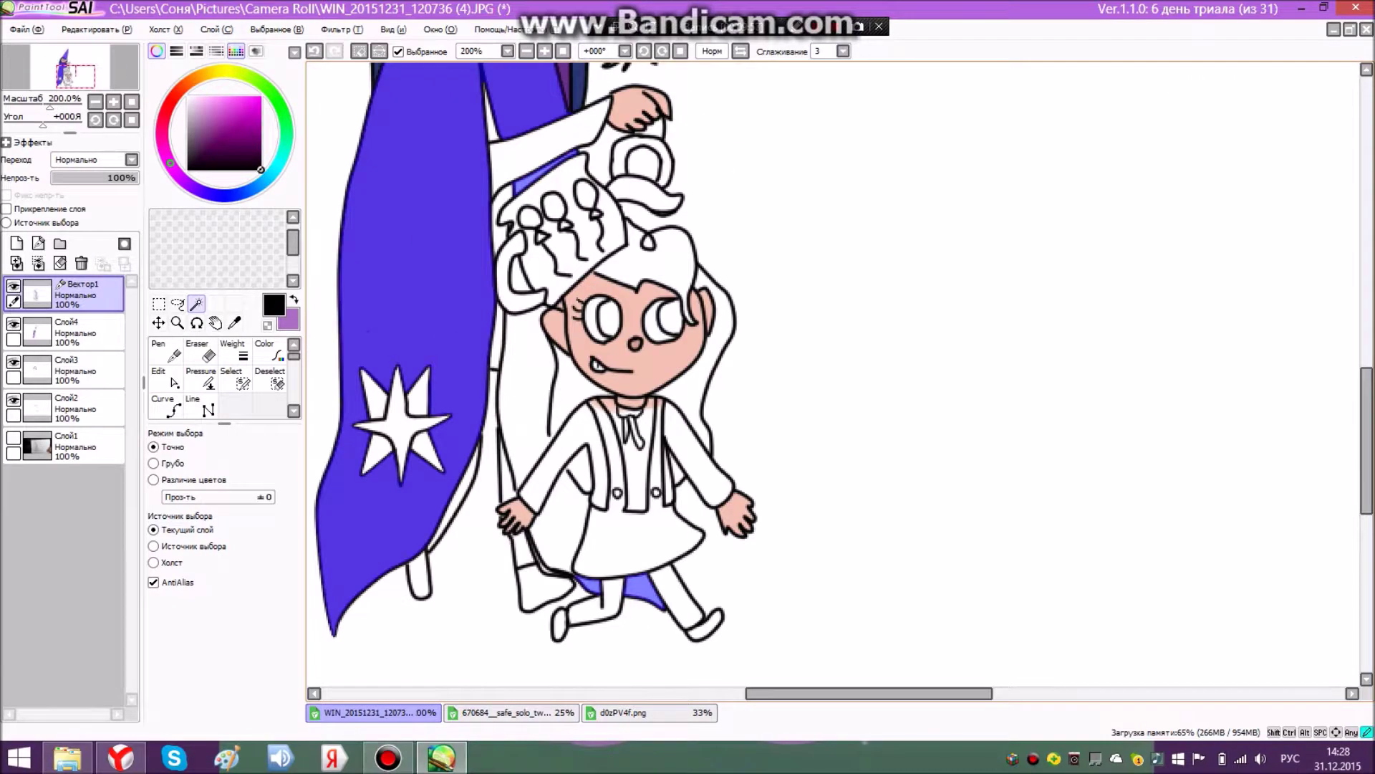
- Select the narrow robe areas inside the cloak opening, above and below the sleeve and down beside the girl's head, with the Magic Wand
scroll(833, 373, "up", 2)
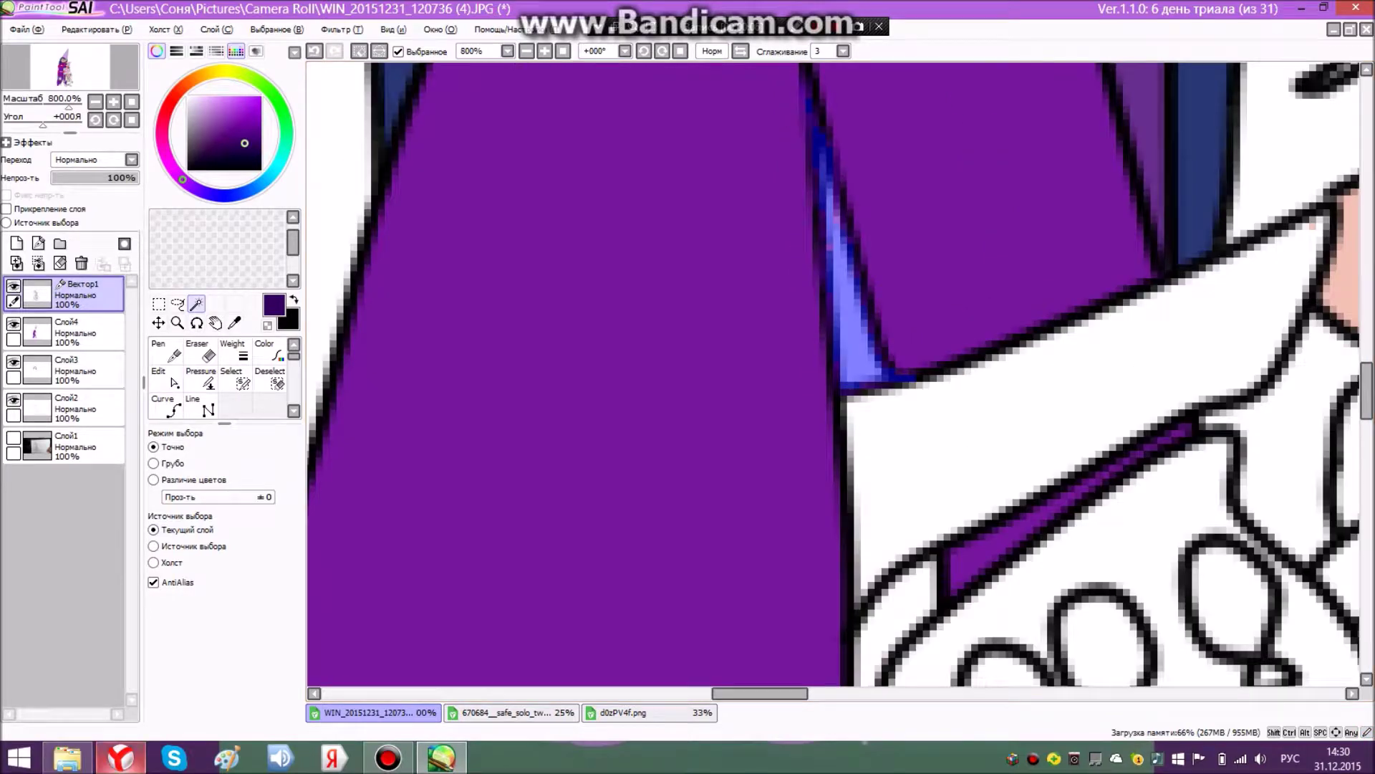
left_click(121, 758)
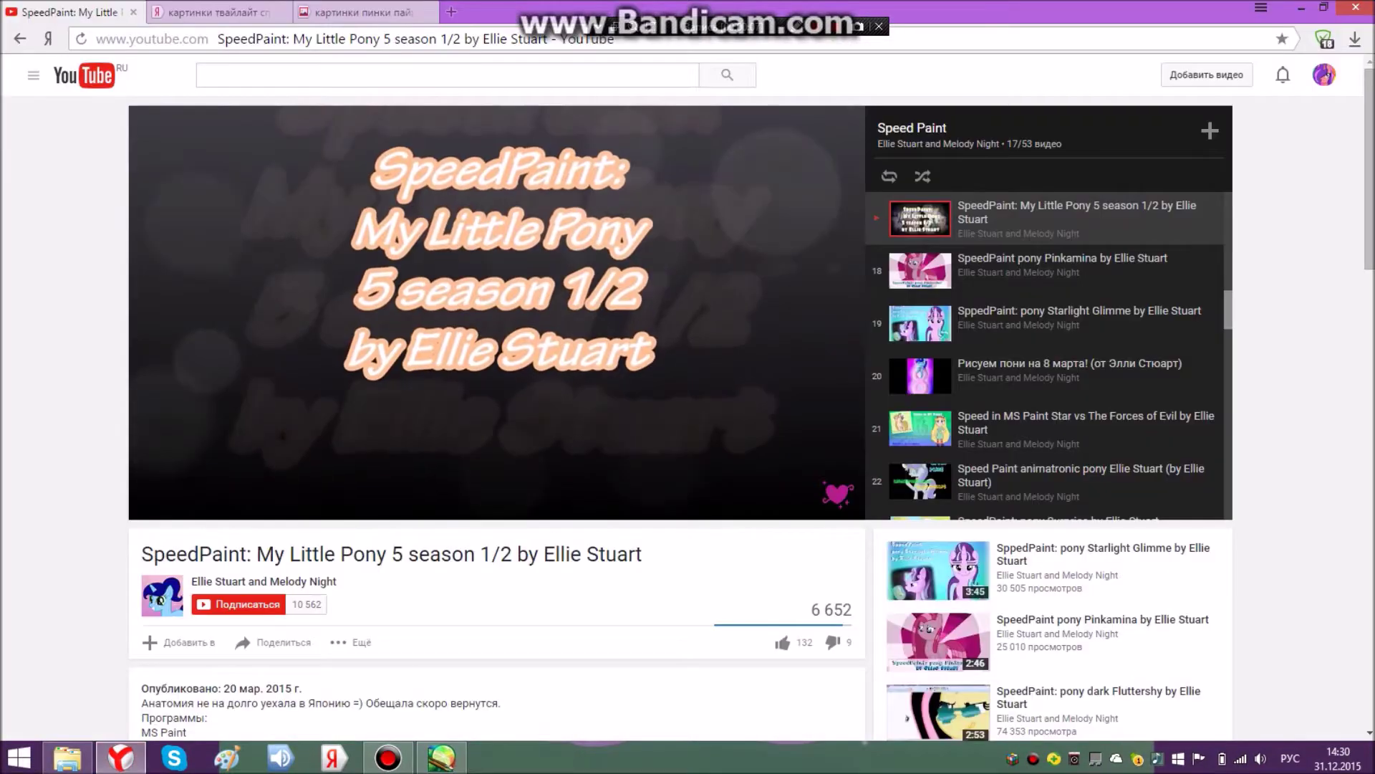
left_click(441, 757)
scroll(811, 424, "down", 4)
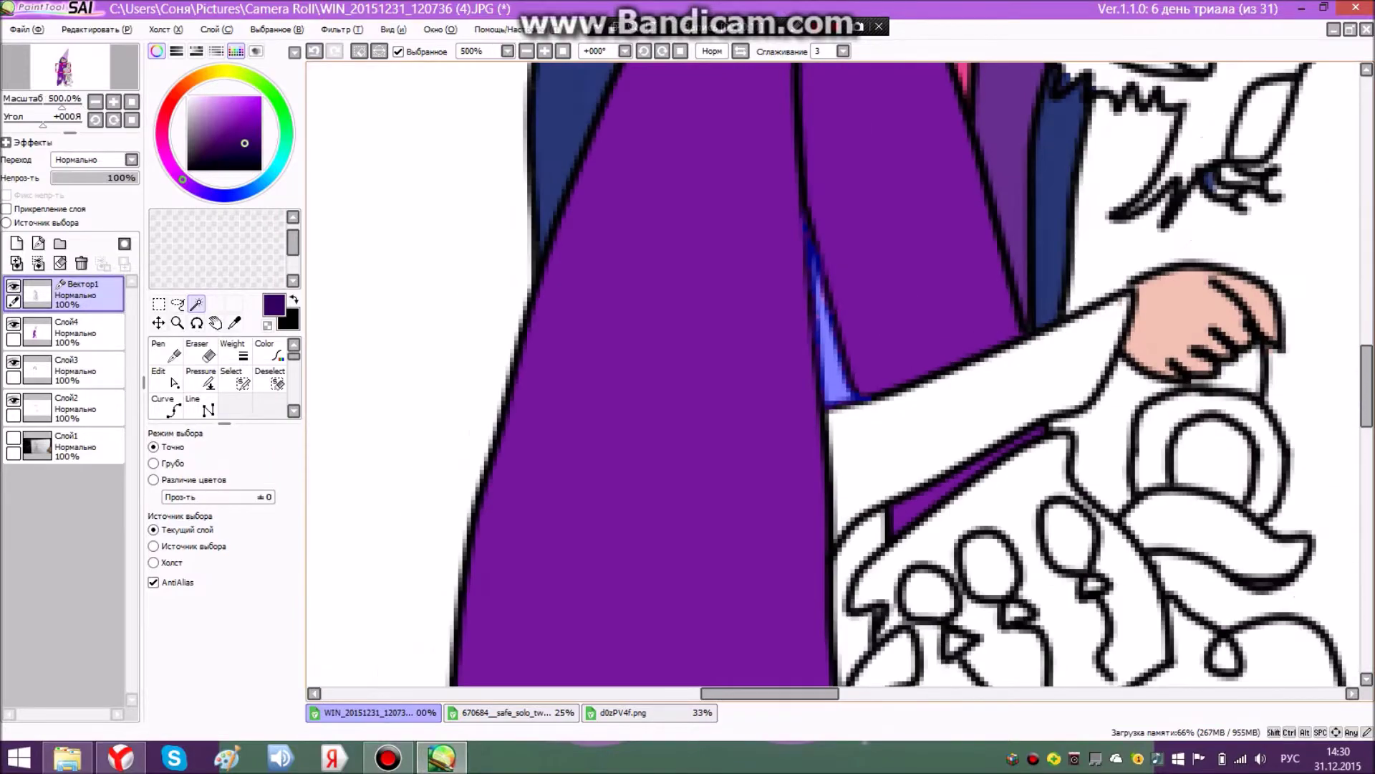
left_click(842, 513)
scroll(832, 437, "down", 5)
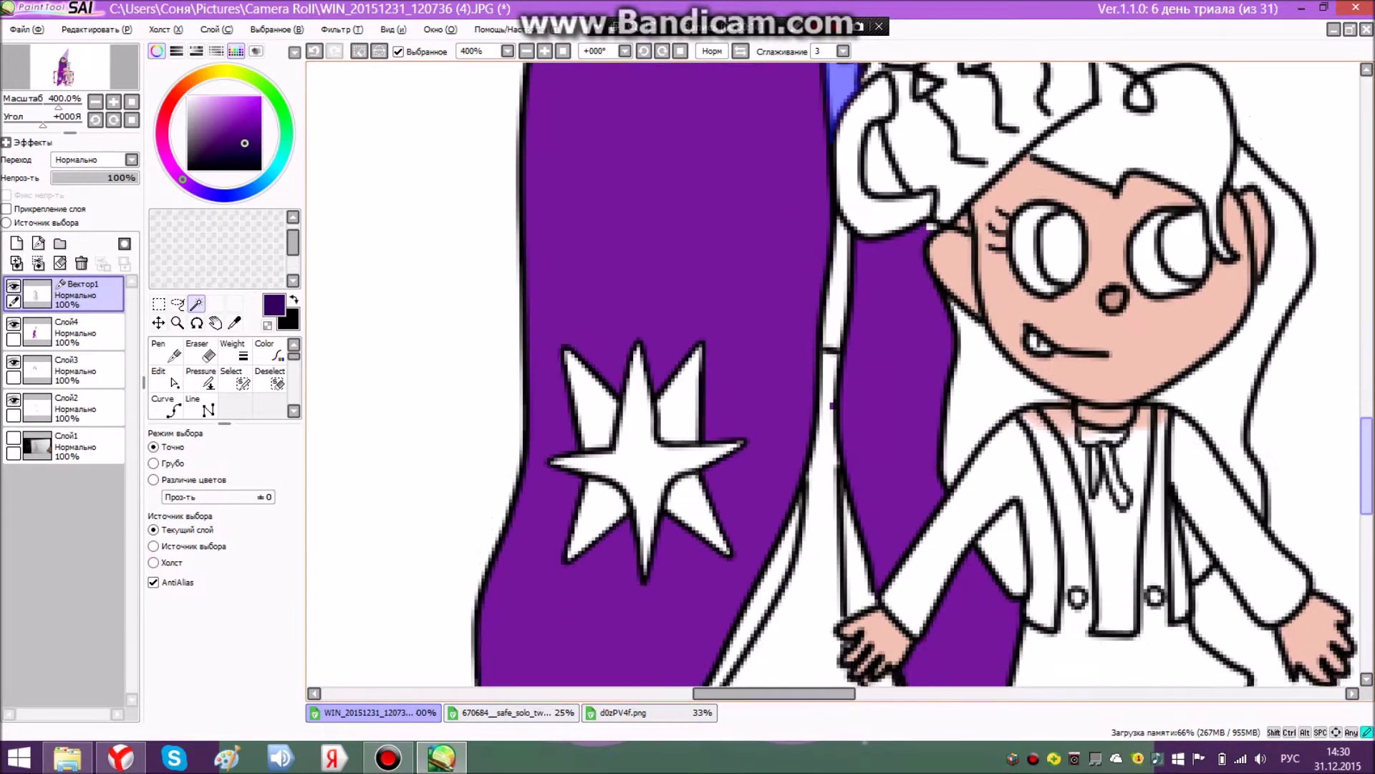
left_click(837, 344)
scroll(836, 343, "down", 7)
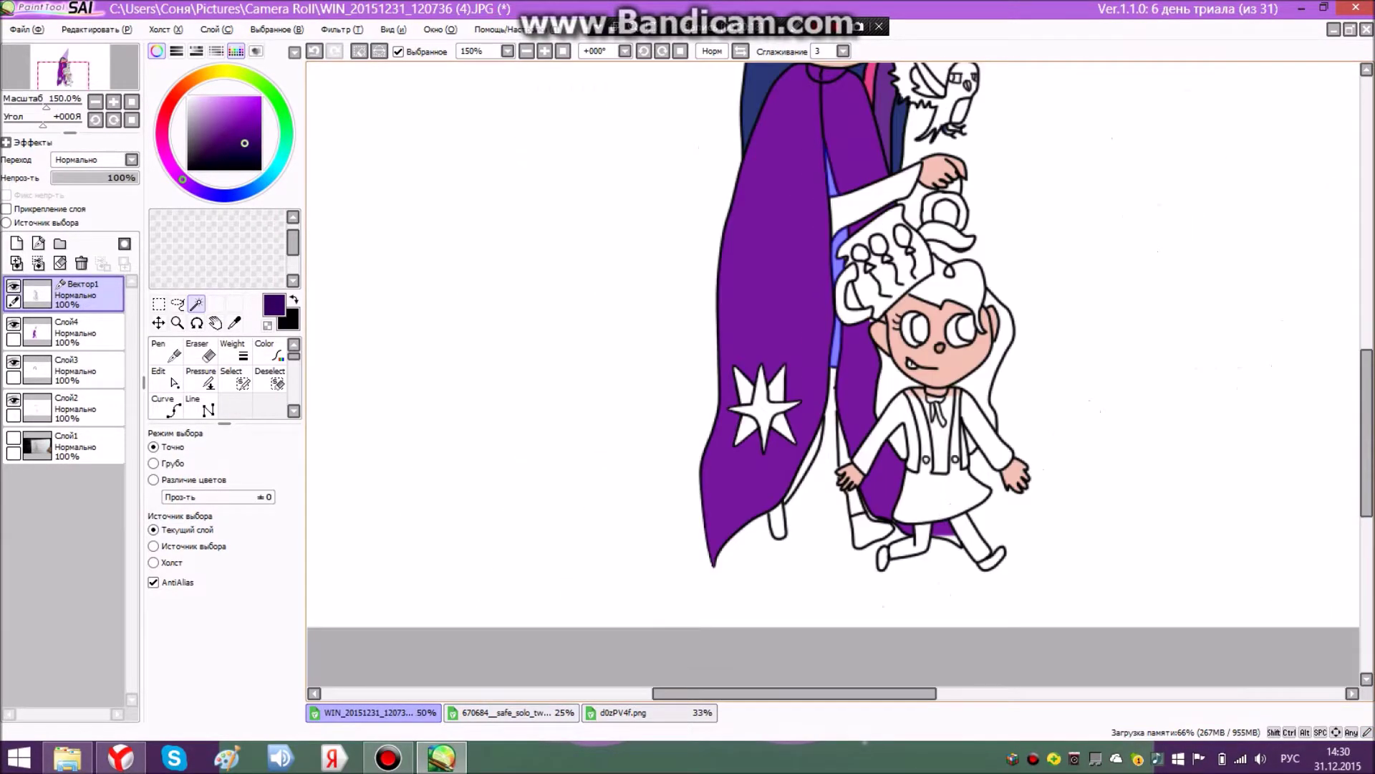
scroll(807, 215, "up", 5)
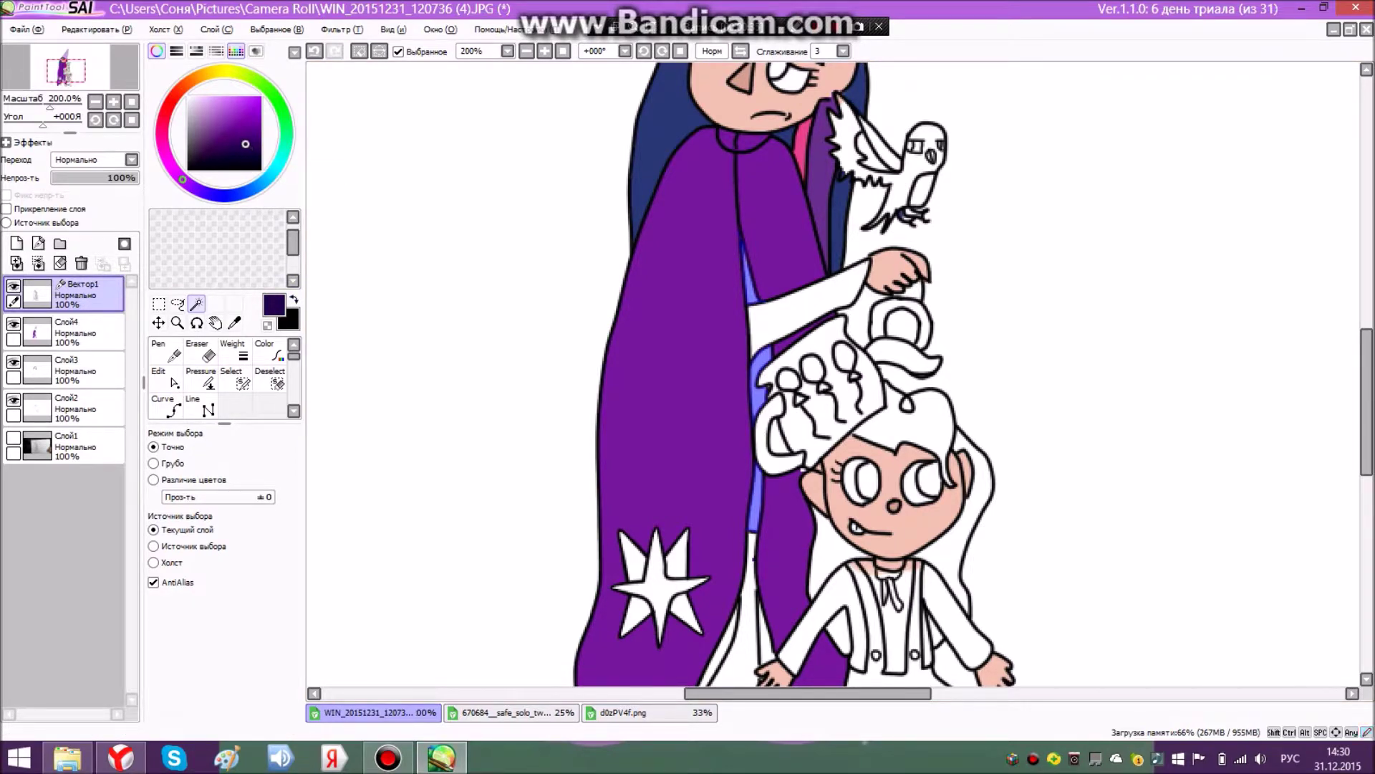
- Paint the selected robe areas inside the cloak opening dark purple on Слой4 with the size 100 pen
left_click(87, 334)
left_click(167, 351)
left_click_drag(685, 256, 747, 237)
mouse_move(752, 290)
left_mouse_down()
mouse_move(716, 322)
mouse_move(703, 359)
mouse_move(720, 361)
mouse_move(693, 310)
left_mouse_up()
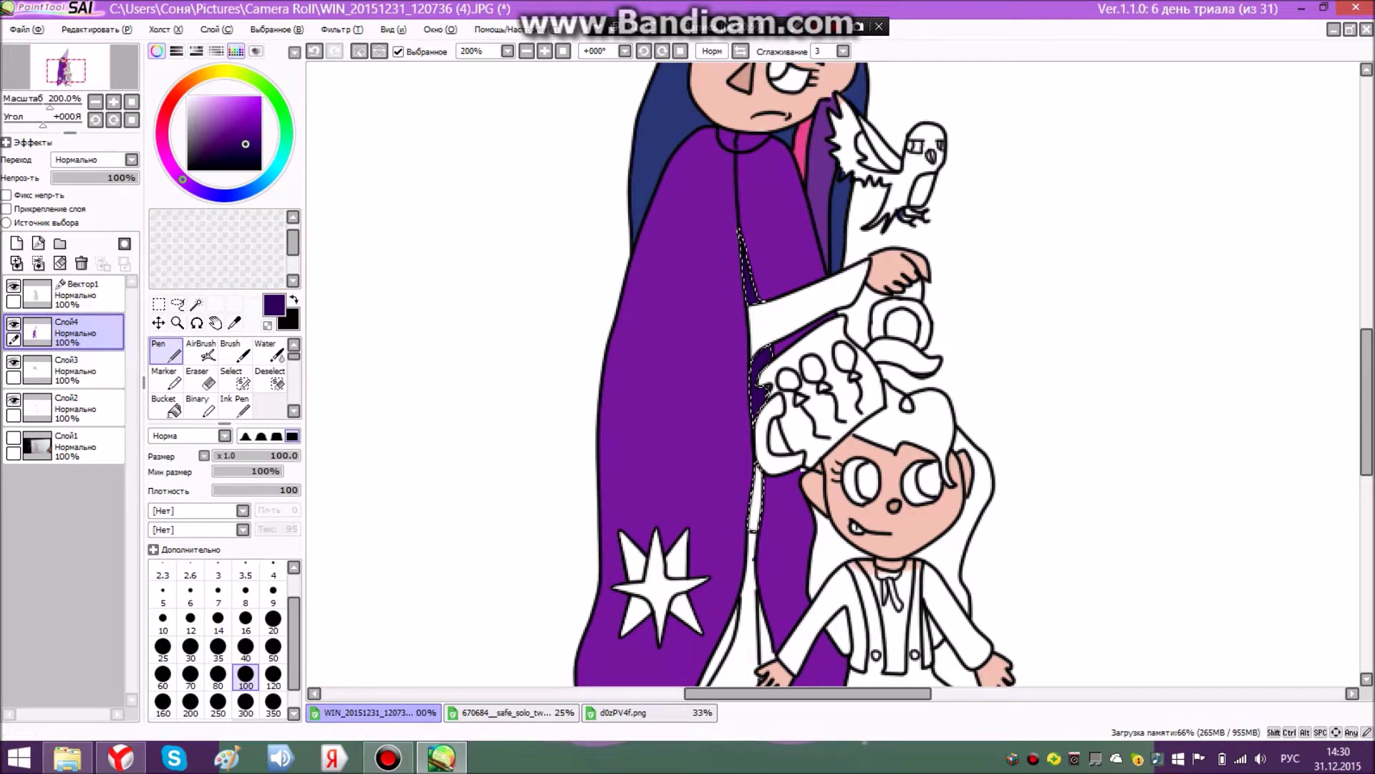
left_click(774, 497)
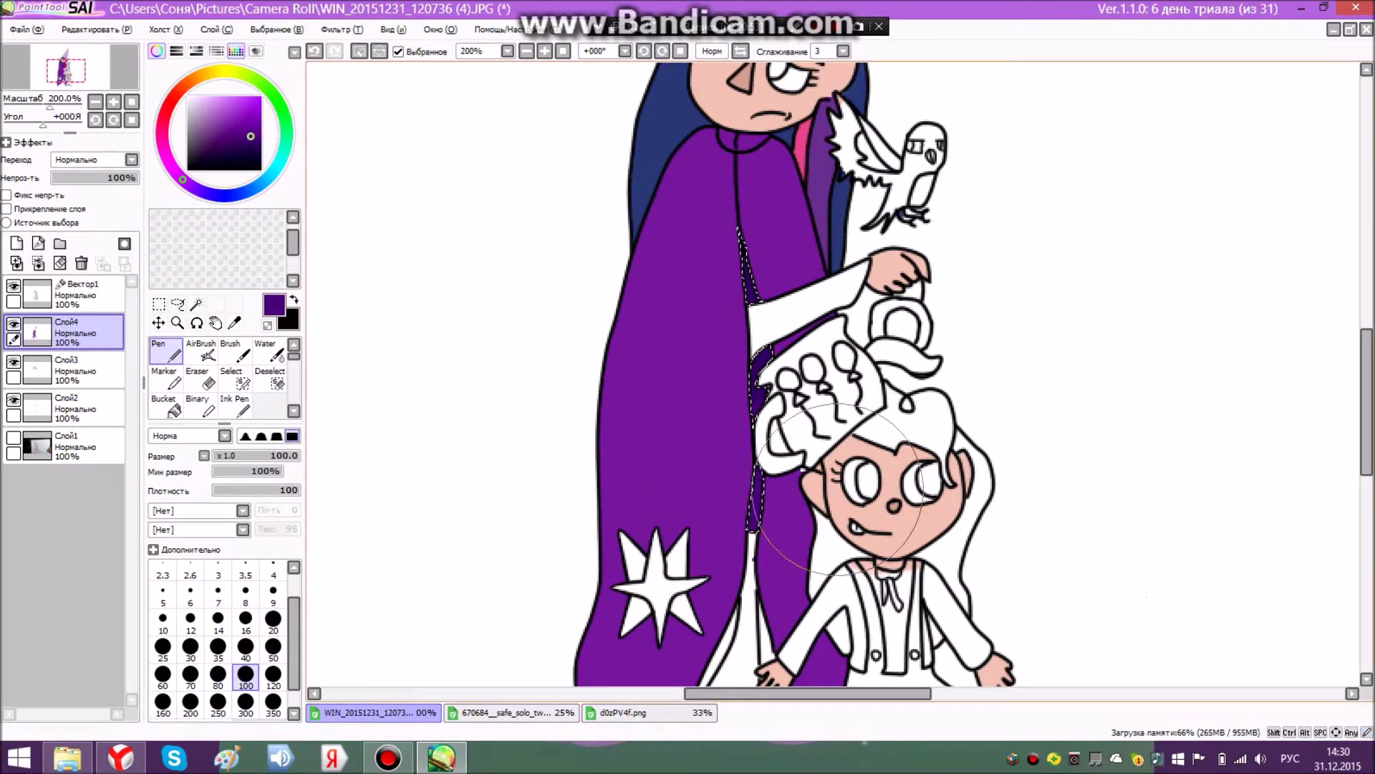
left_click(96, 30)
left_click(94, 45)
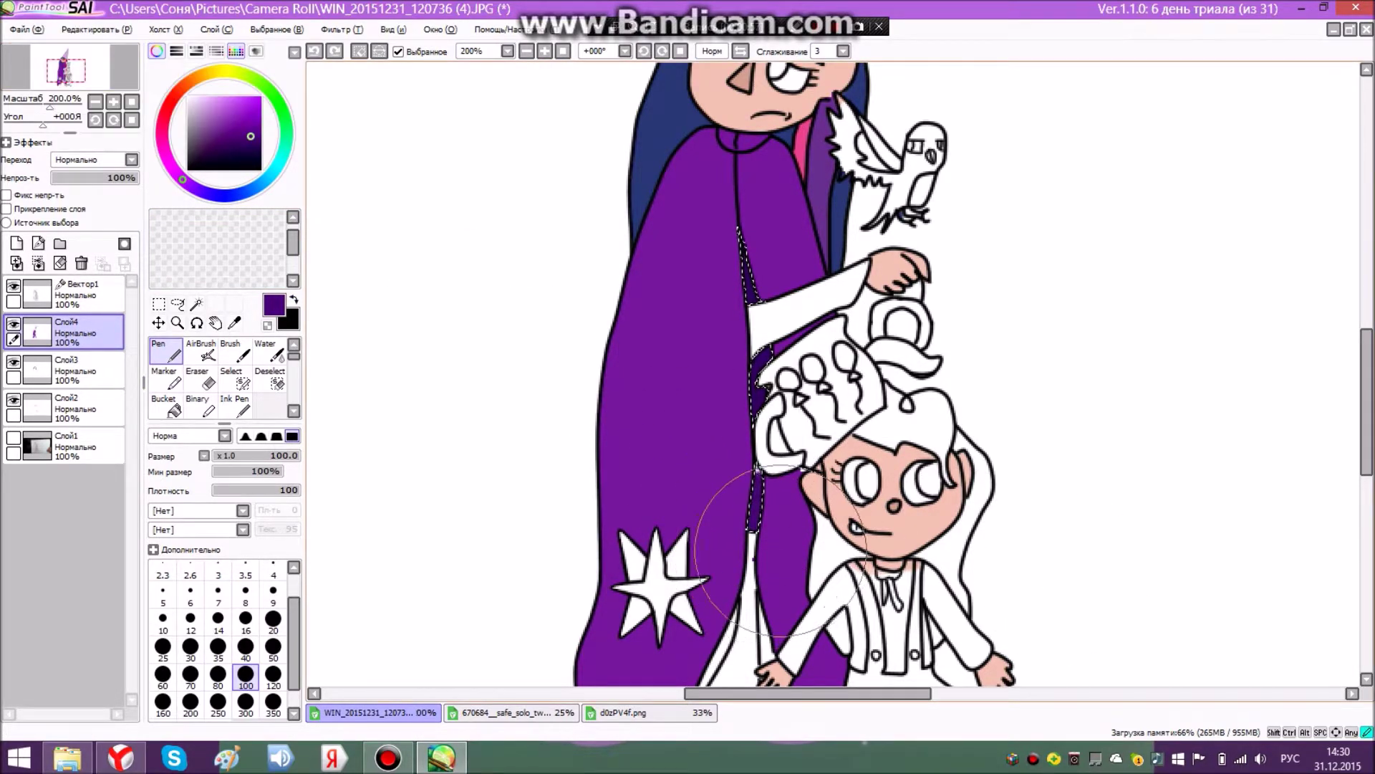
scroll(878, 571, "down", 4)
scroll(716, 512, "up", 6)
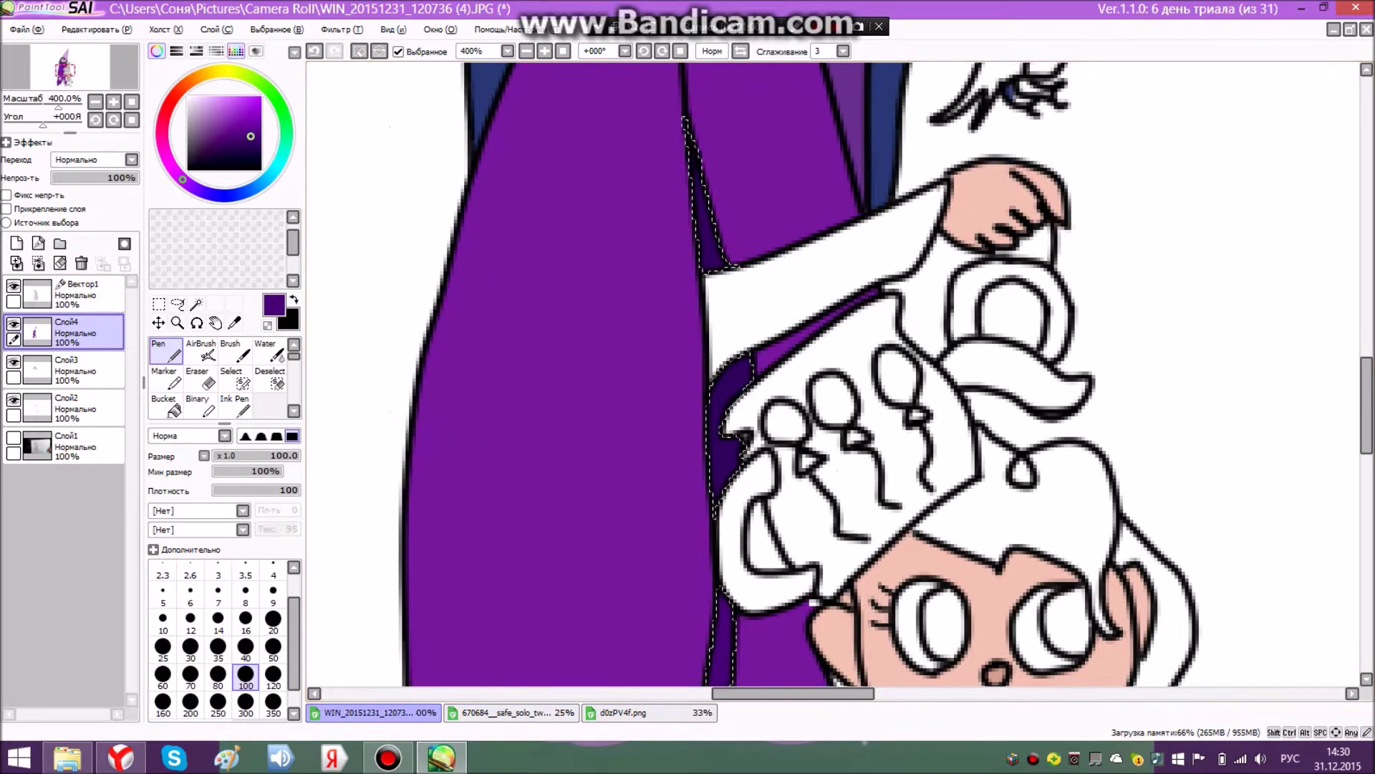
- Clear the selection and use the Magic Wand on Вектор1 to select the loop opening beside the balloons and the gap above the girl's ear
left_click(86, 295)
left_click(178, 303)
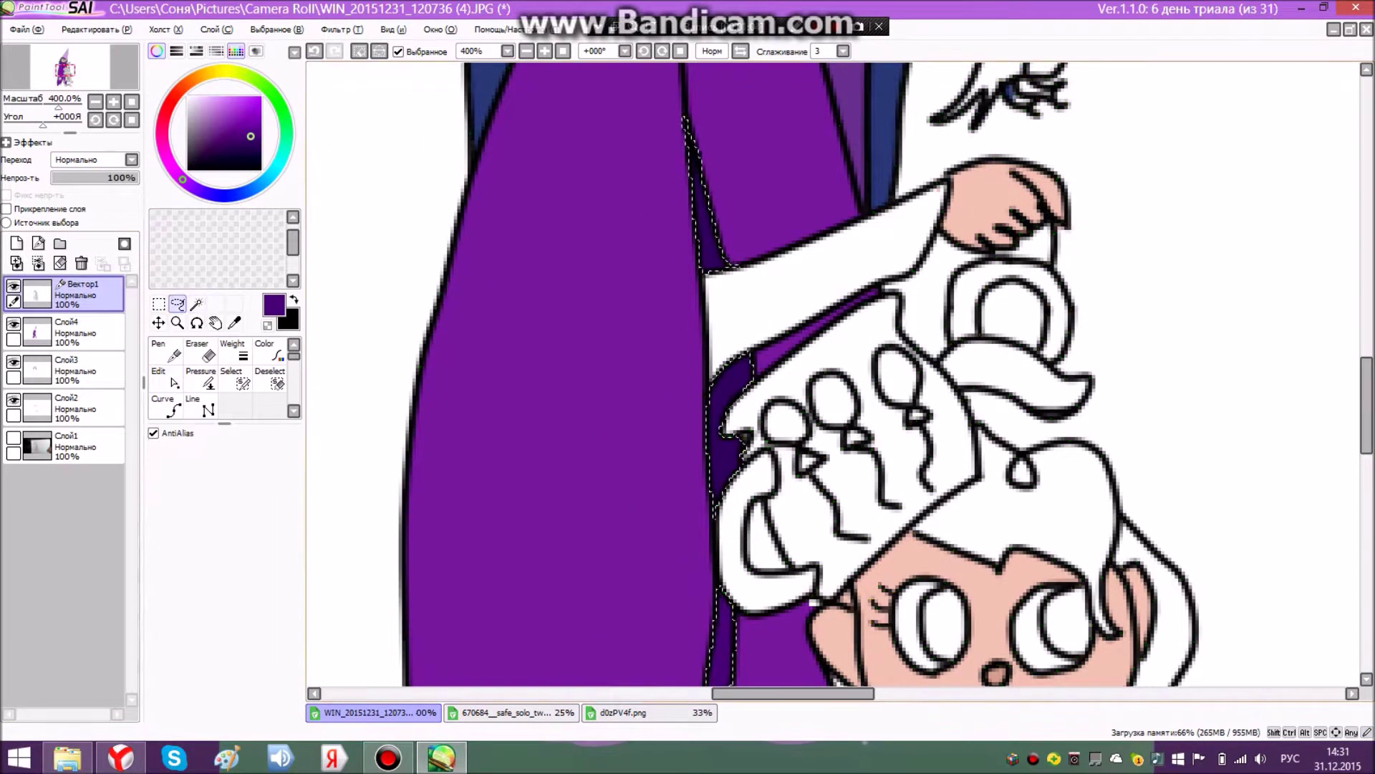
left_click(373, 301)
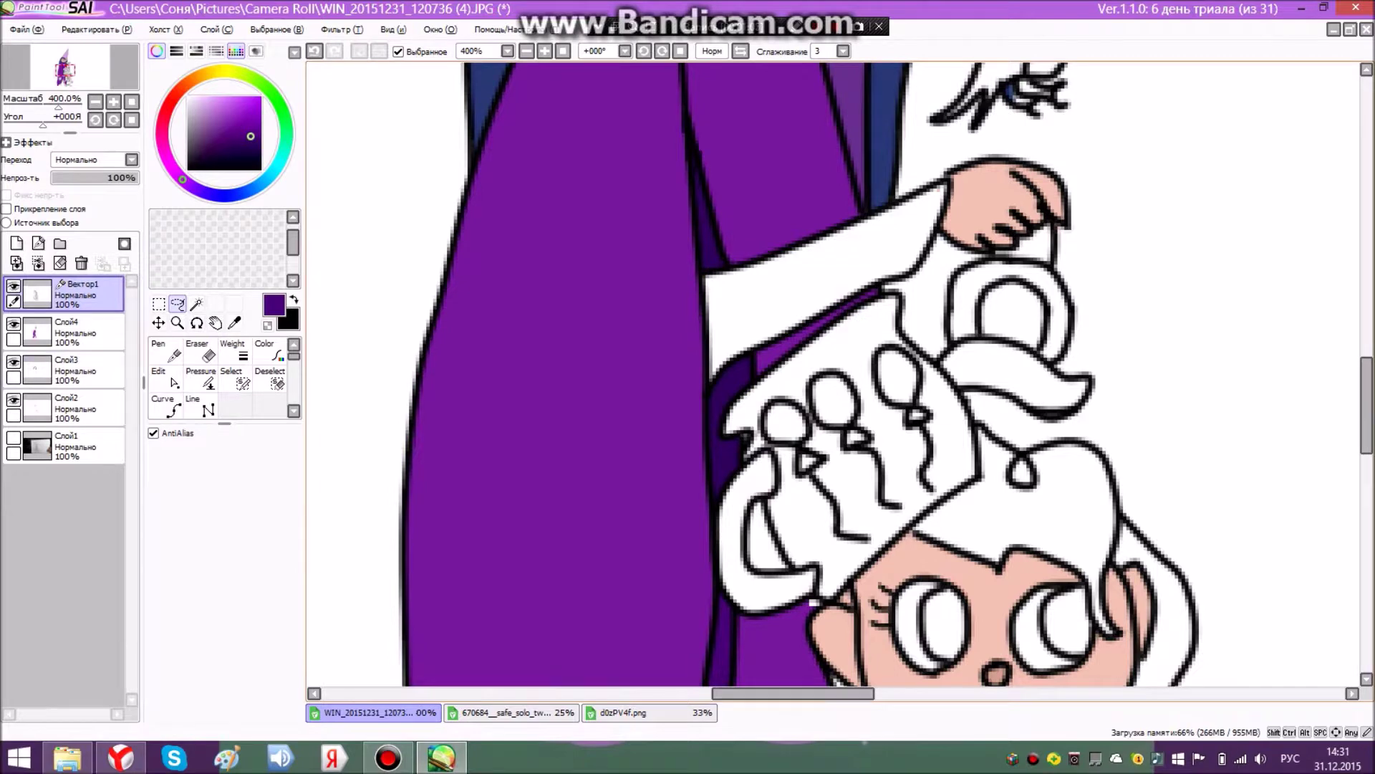
left_click(196, 303)
left_click(763, 545)
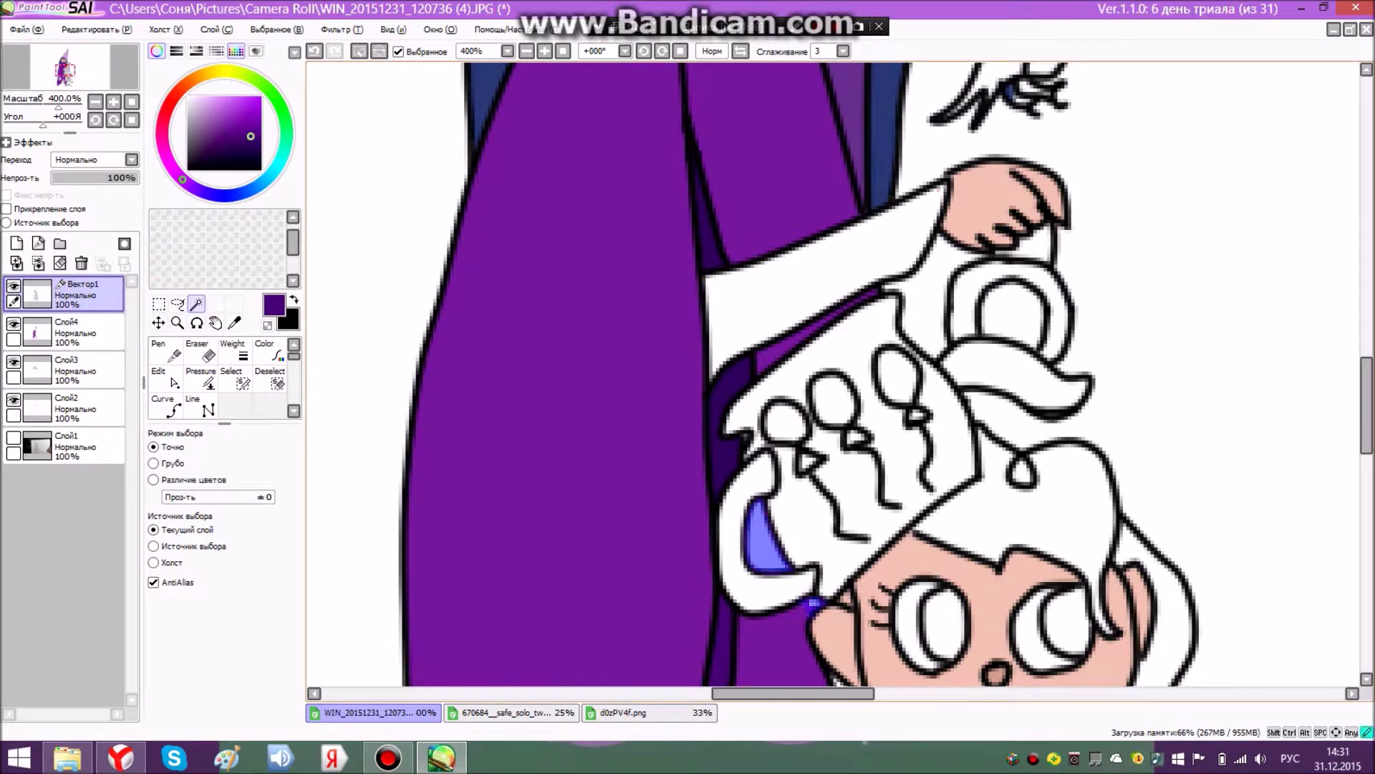
- Sample the cloak's purple and paint the selected loop opening and ear gap with it on Слой4
left_click(810, 606, "alt")
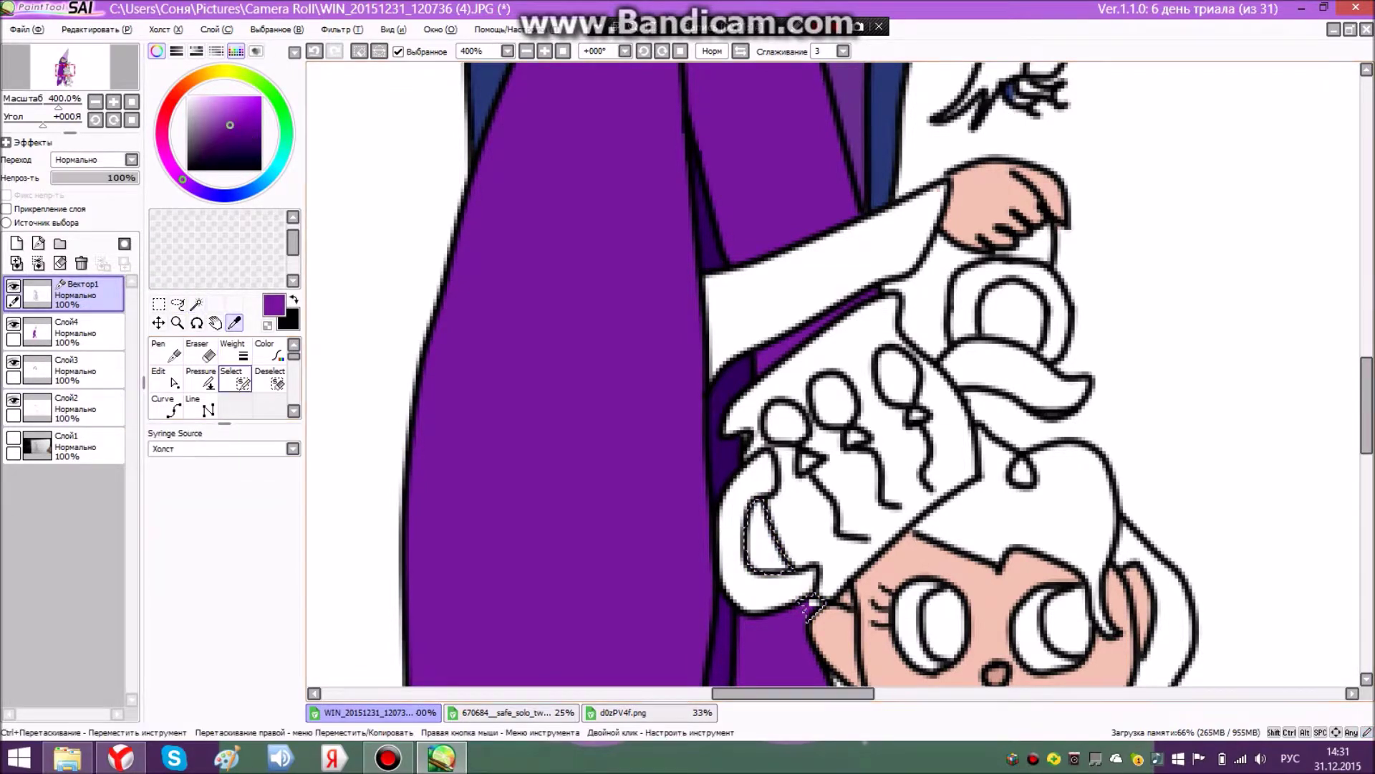
left_click(166, 351)
left_click(79, 332)
left_click(818, 553)
scroll(817, 534, "down", 4)
scroll(416, 544, "up", 2)
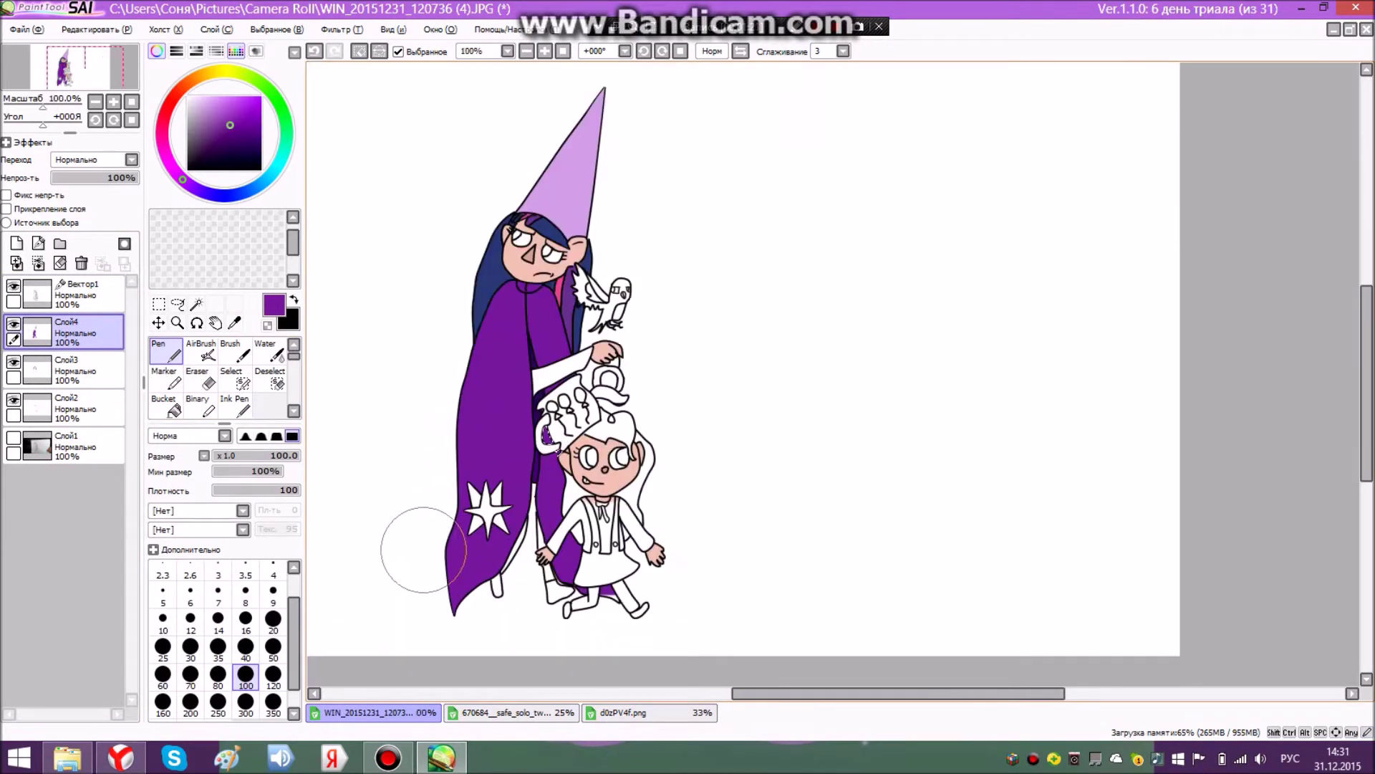
scroll(616, 512, "up", 1)
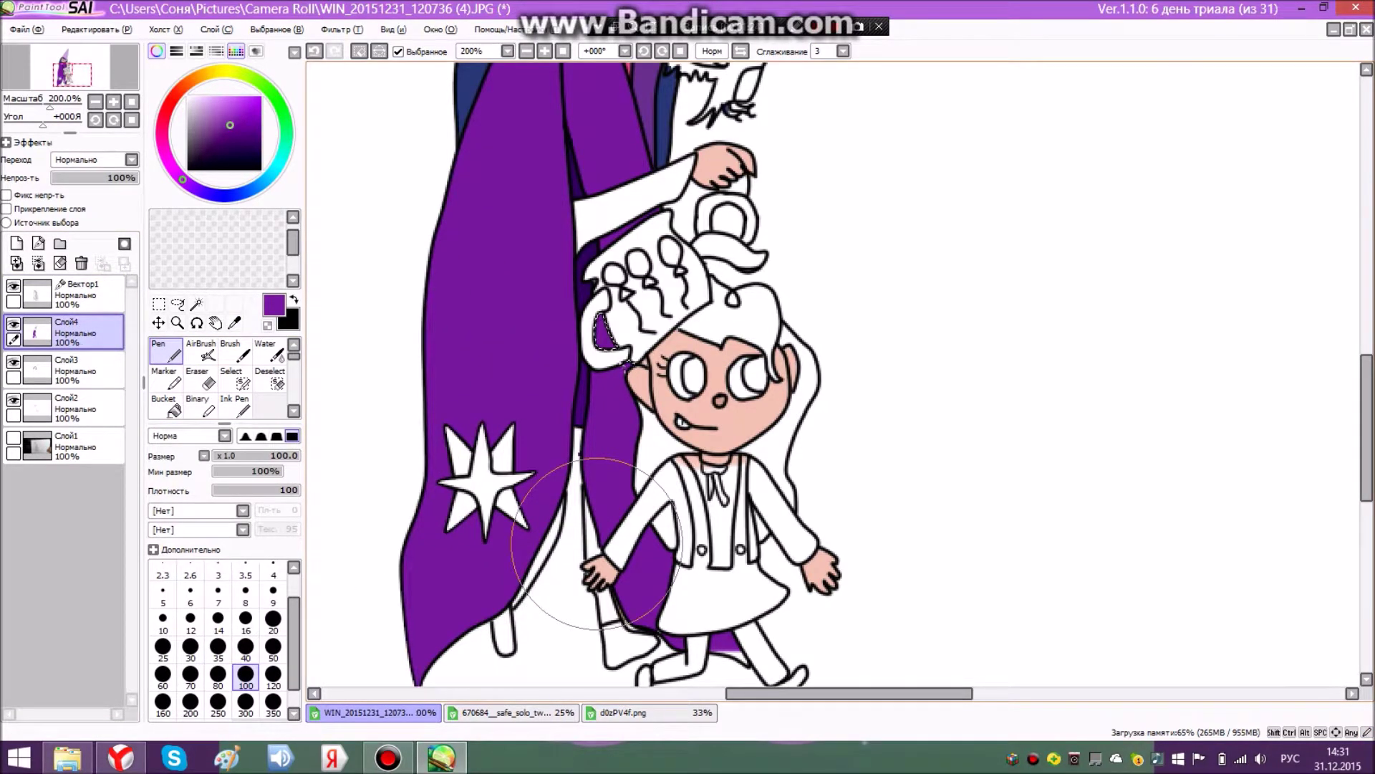
scroll(559, 483, "up", 1)
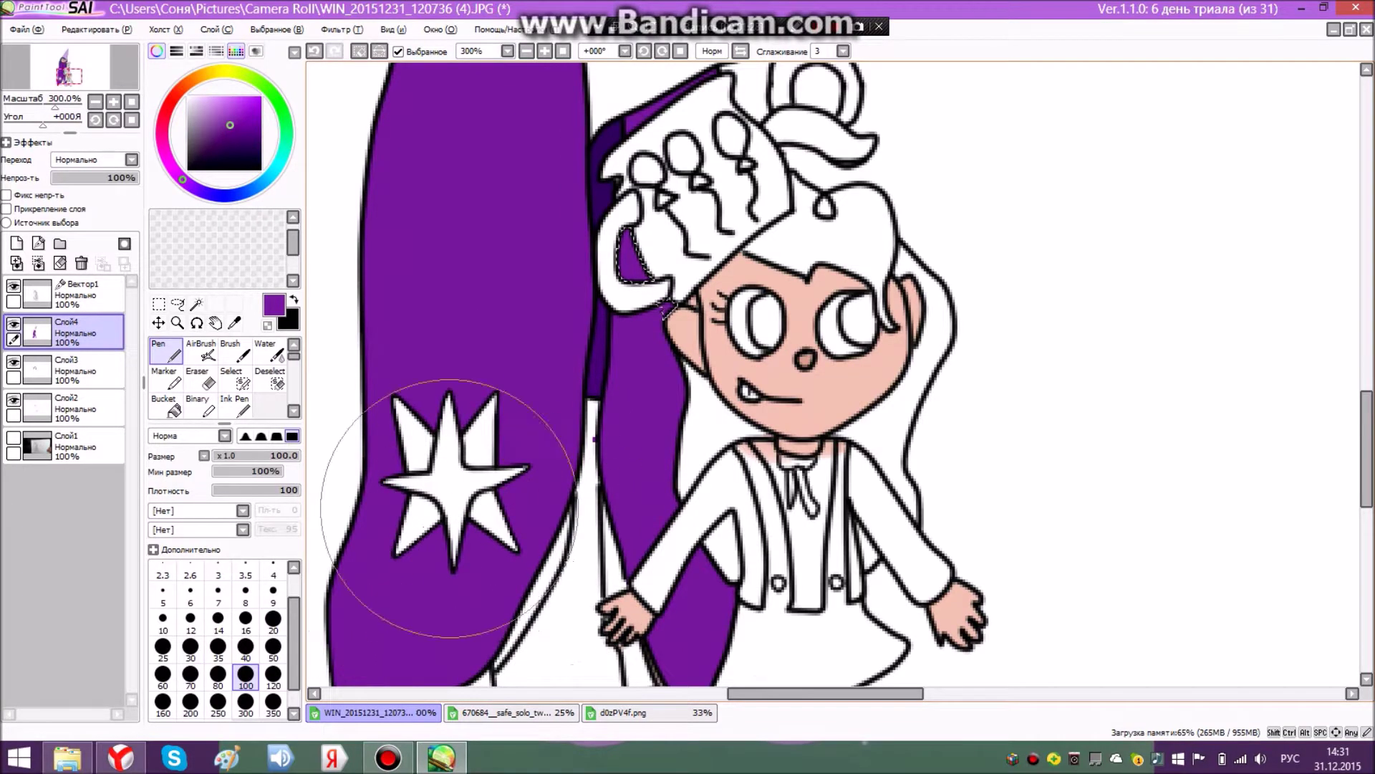
- Sample the robe's dark purple as the drawing colour and clear the selection
left_click(166, 351)
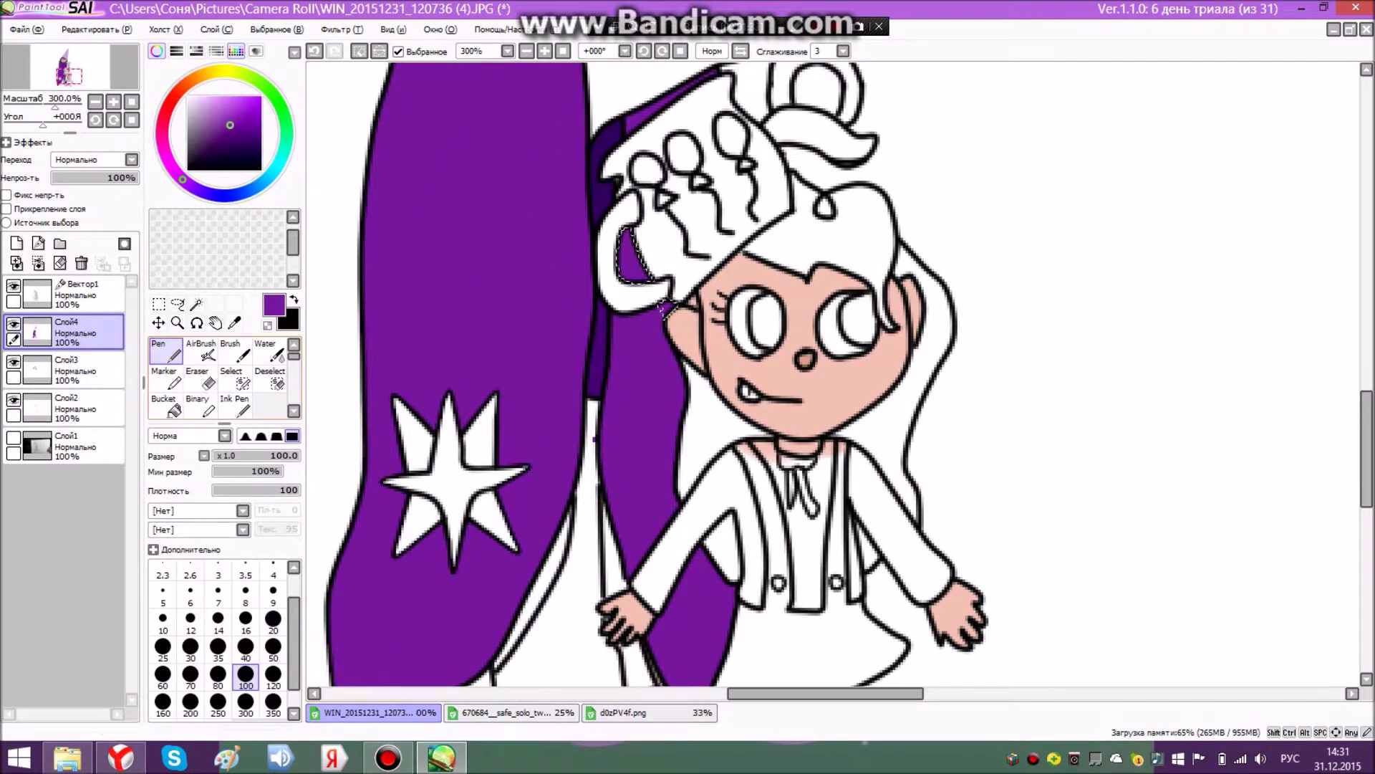
left_click(234, 323)
left_click(664, 308)
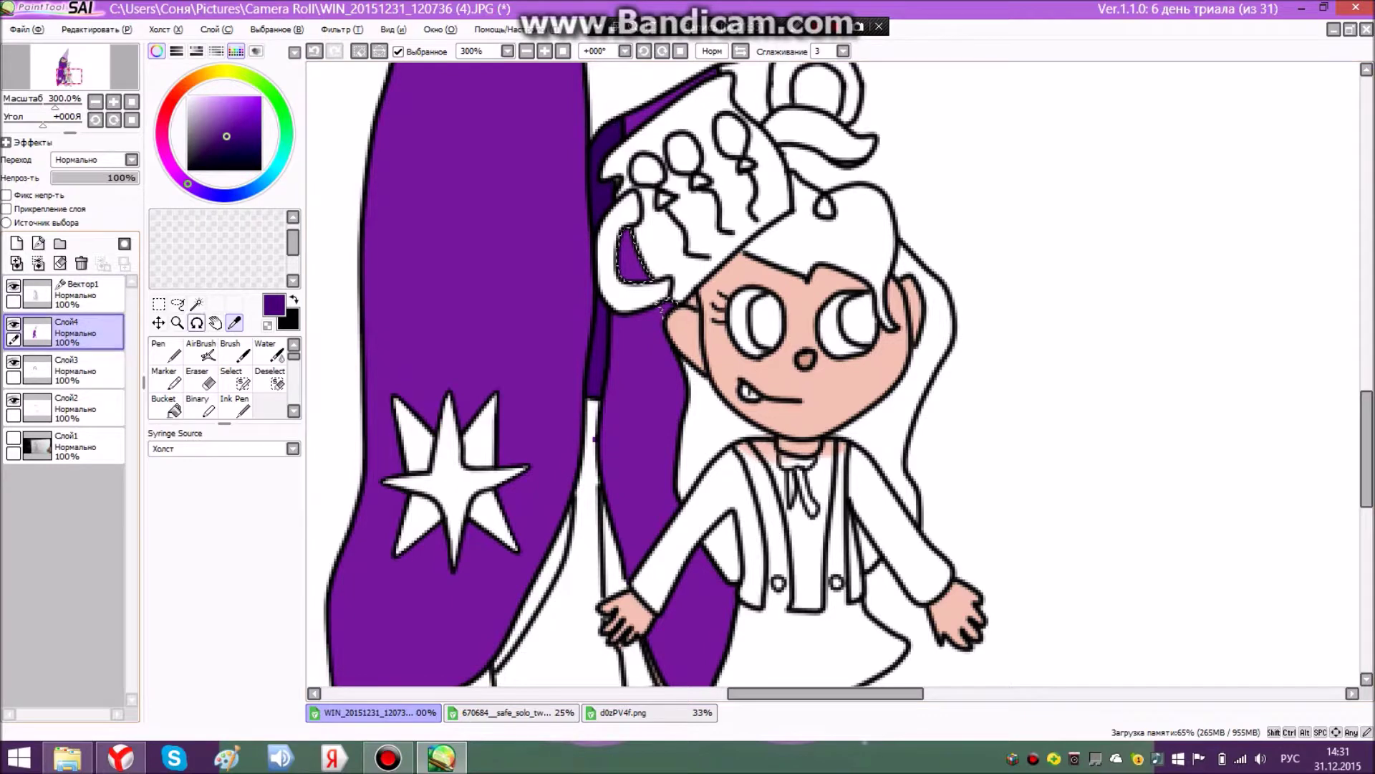
left_click(178, 304)
key("ctrl+d")
- Select the narrow strips along both inner edges of the lower cloak, above the girl's hand, on Вектор1 with the Magic Wand
left_click(79, 294)
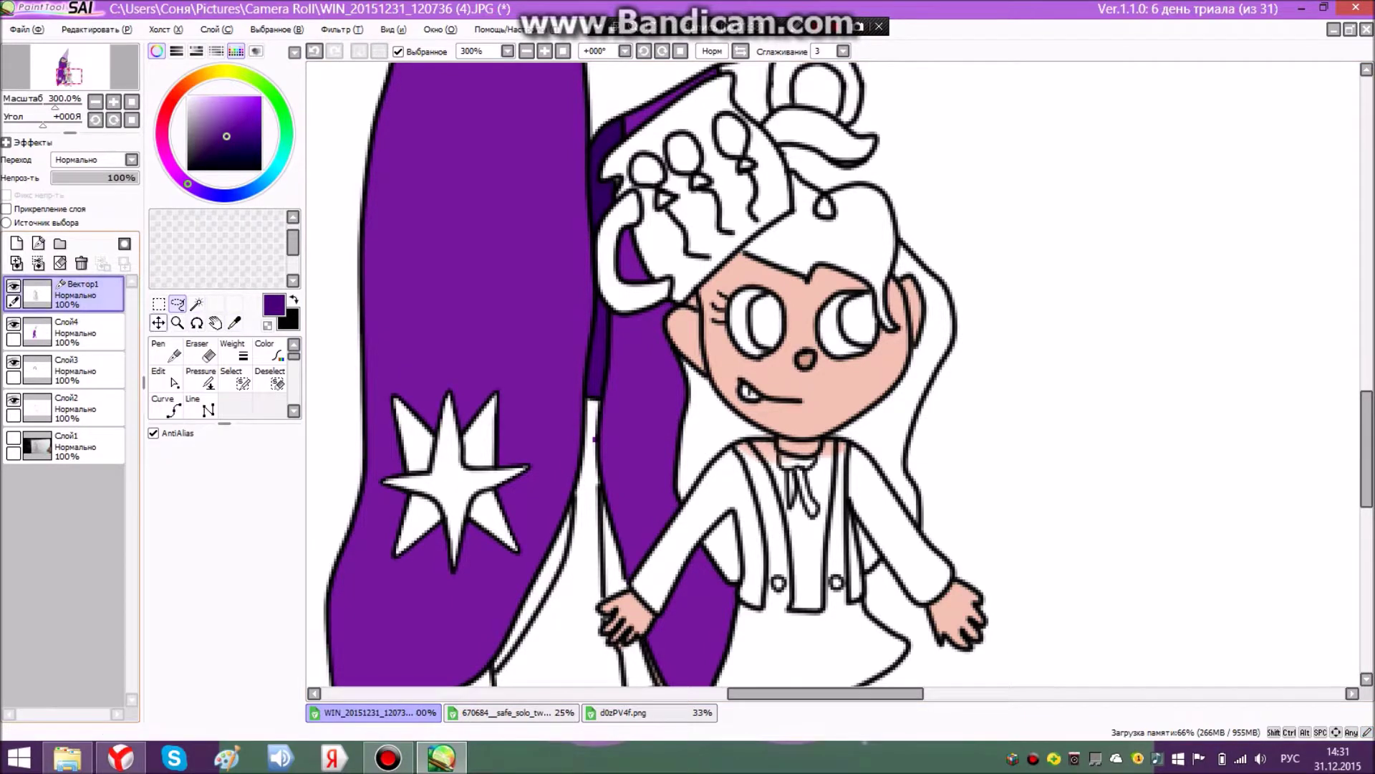
scroll(564, 515, "up", 1)
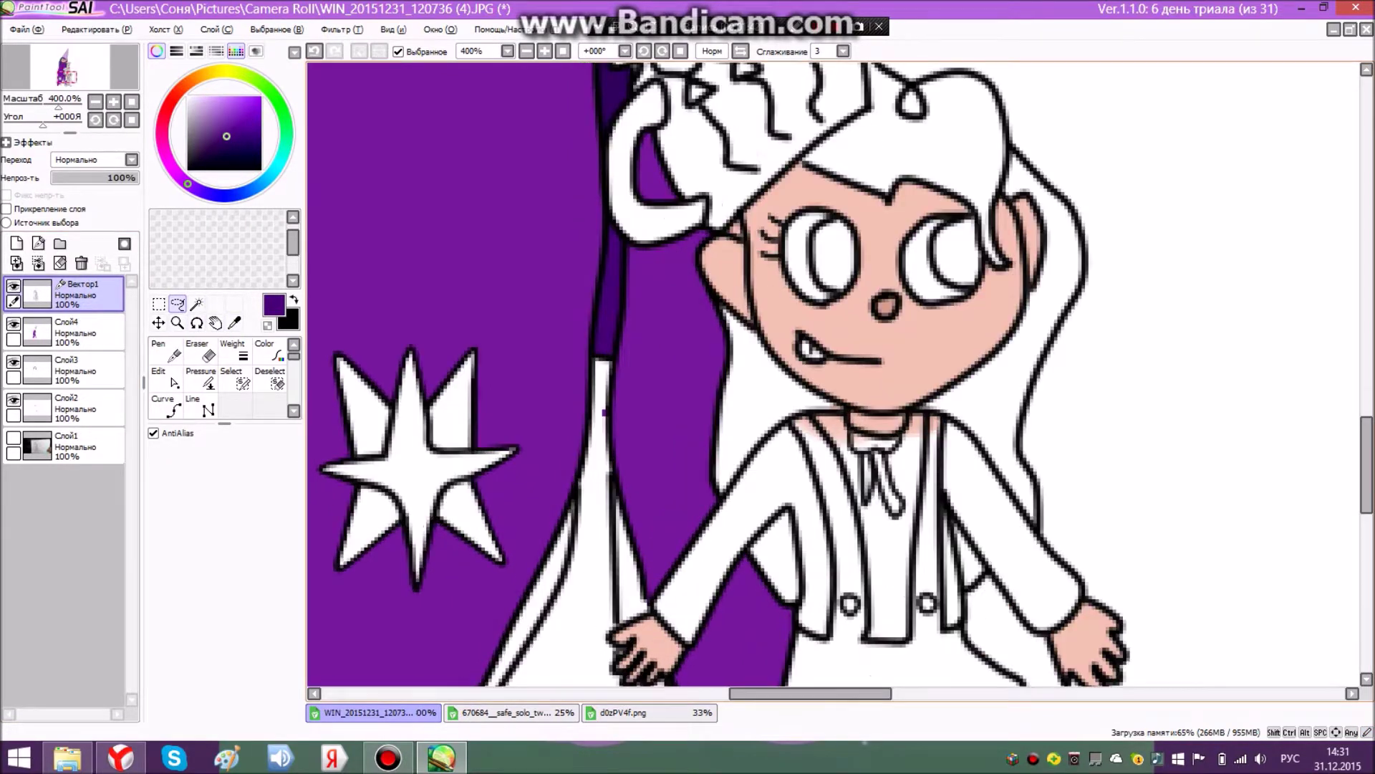
scroll(833, 375, "down", 5)
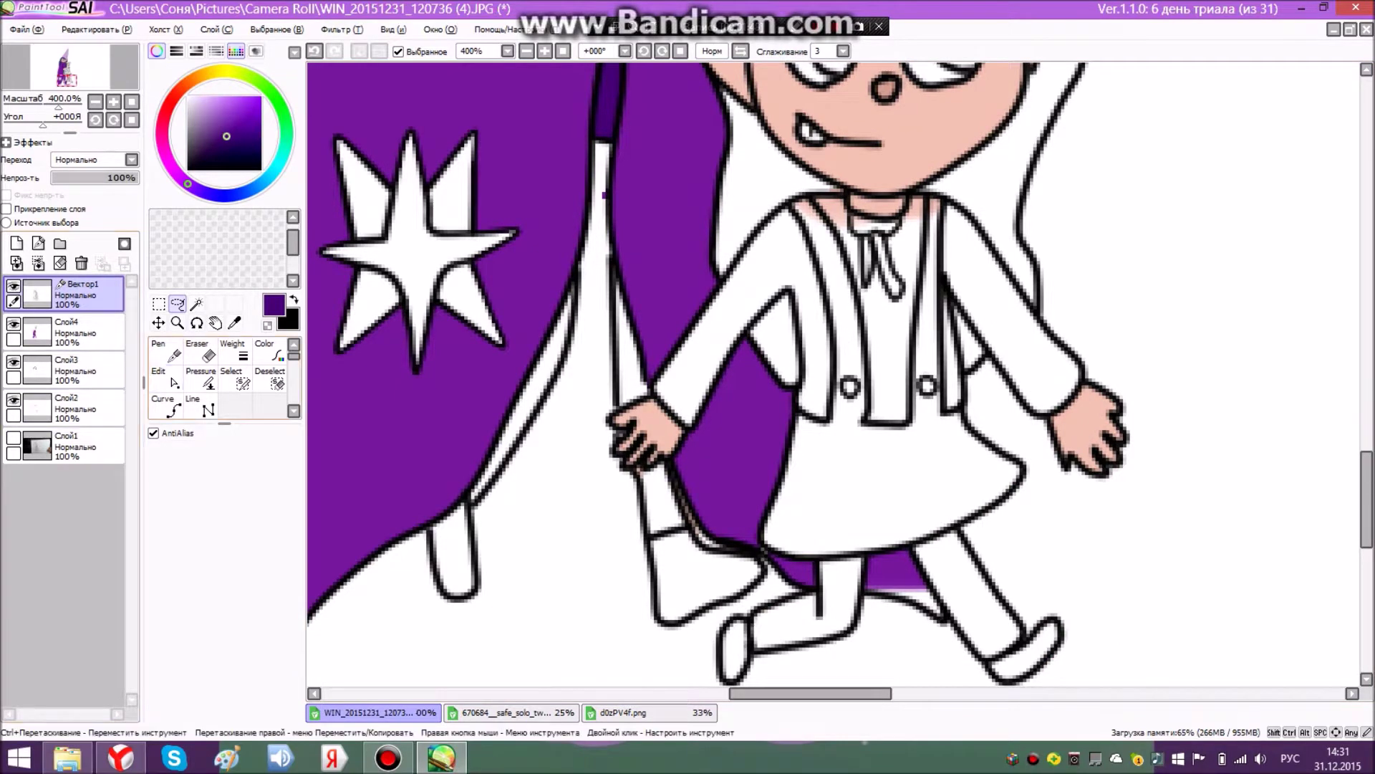
left_click(196, 303)
left_click(532, 372)
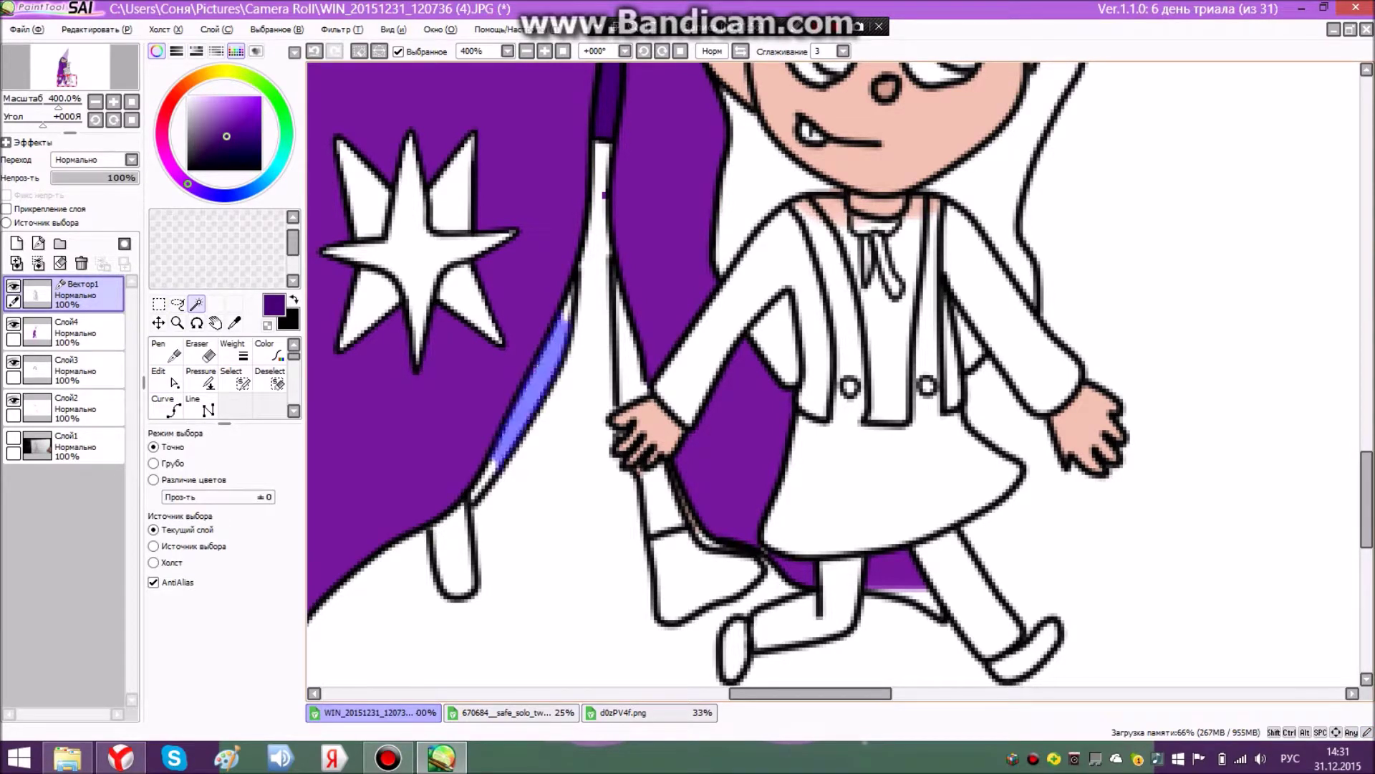
scroll(557, 277, "up", 2)
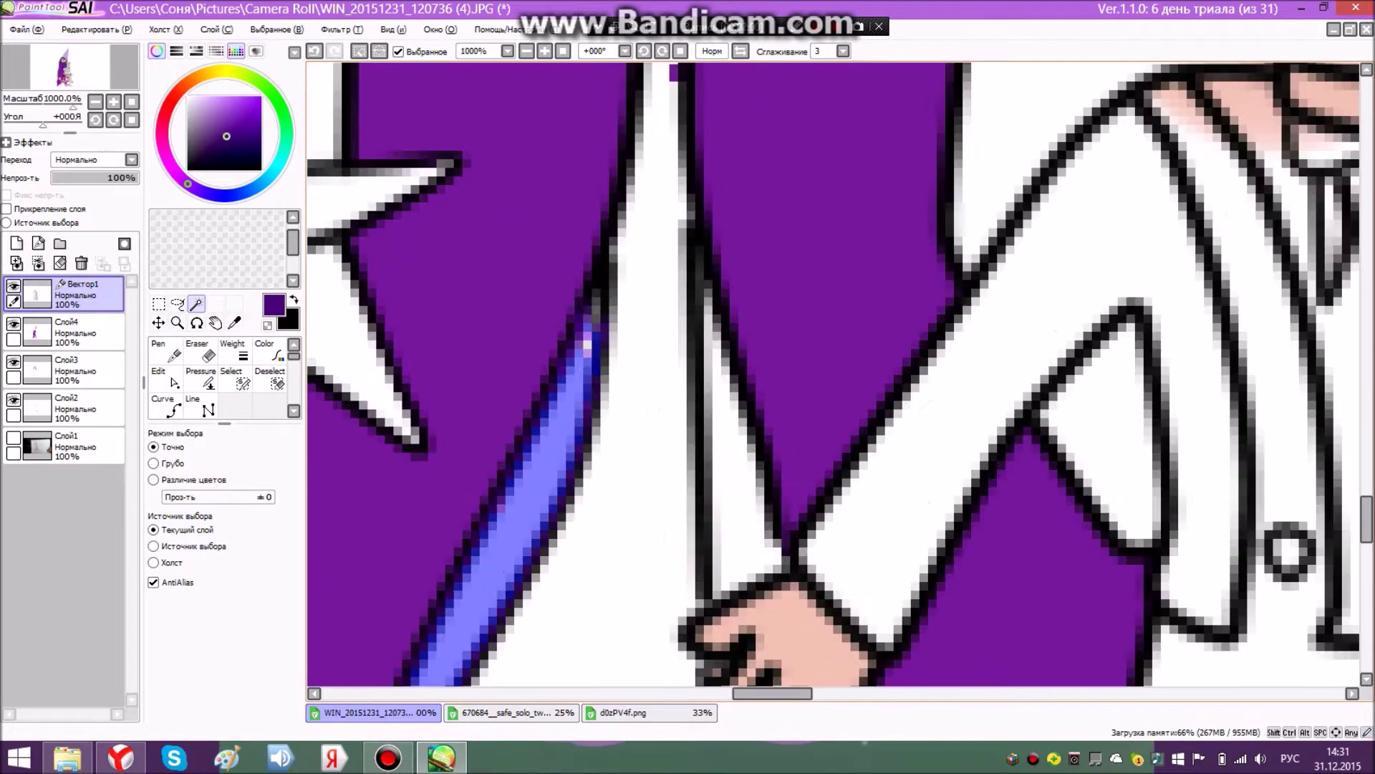
left_click(596, 307)
left_click(727, 430)
left_click(709, 319)
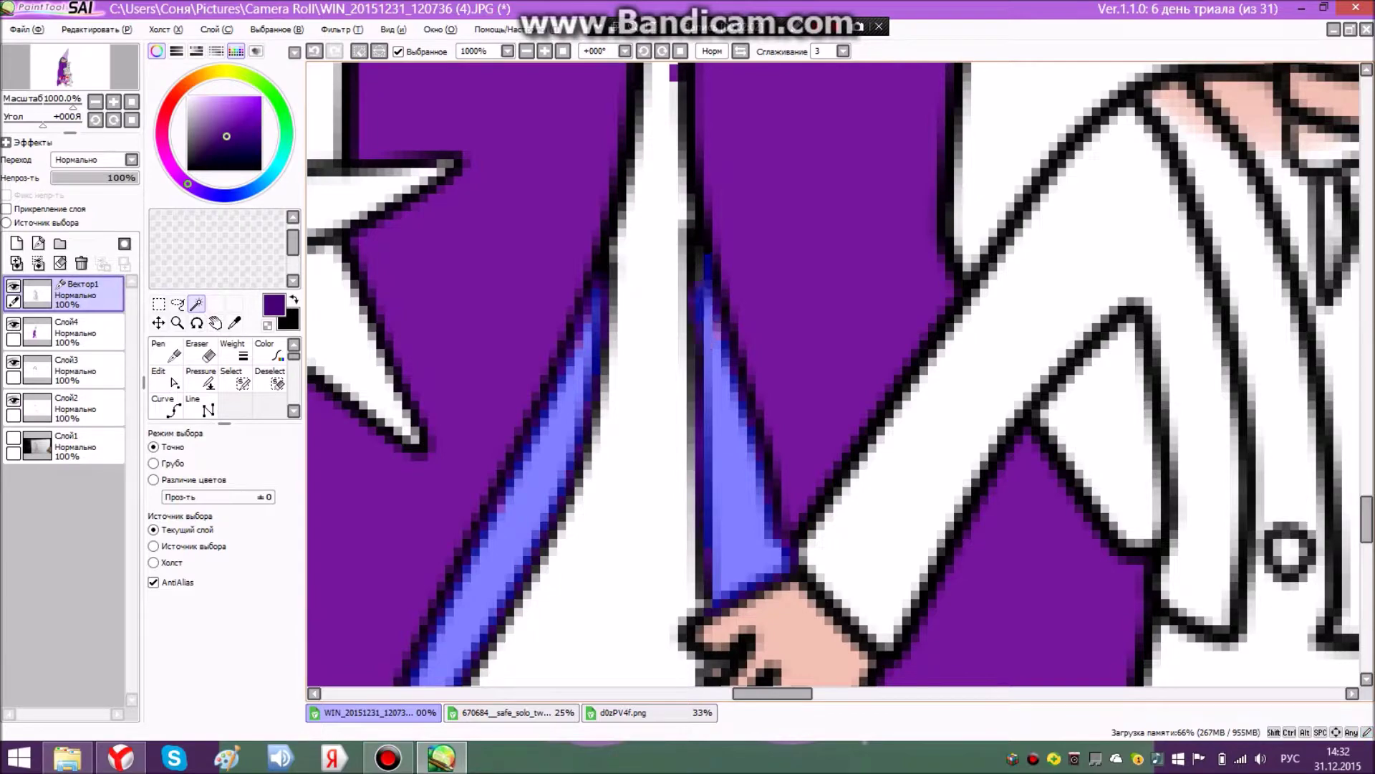
- Add the piece below the girl's hand and the lower end of the star-side cloak strip to the selection
left_click_drag(1366, 519, 1367, 547)
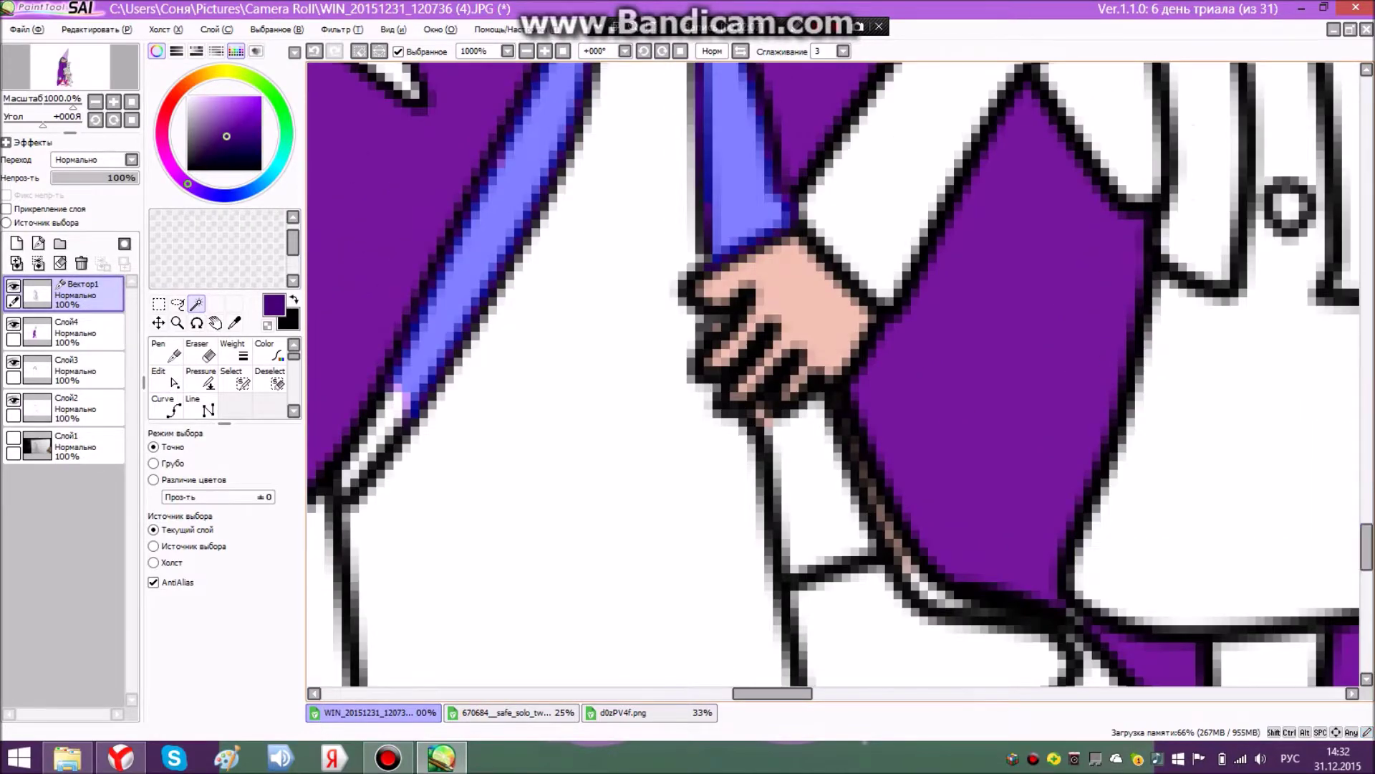
left_click(817, 487)
mouse_move(772, 694)
left_mouse_down()
mouse_move(737, 694)
mouse_move(751, 693)
left_mouse_up()
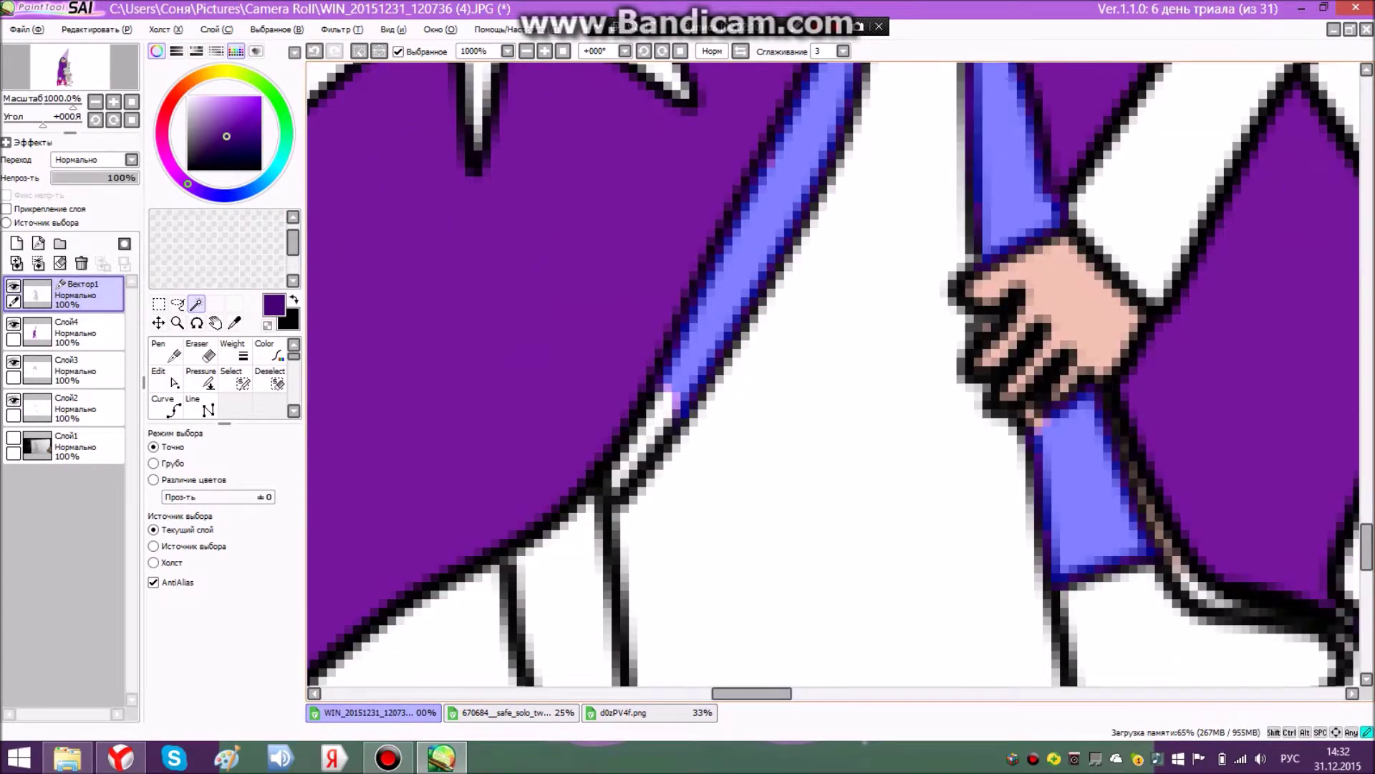
left_click(645, 440)
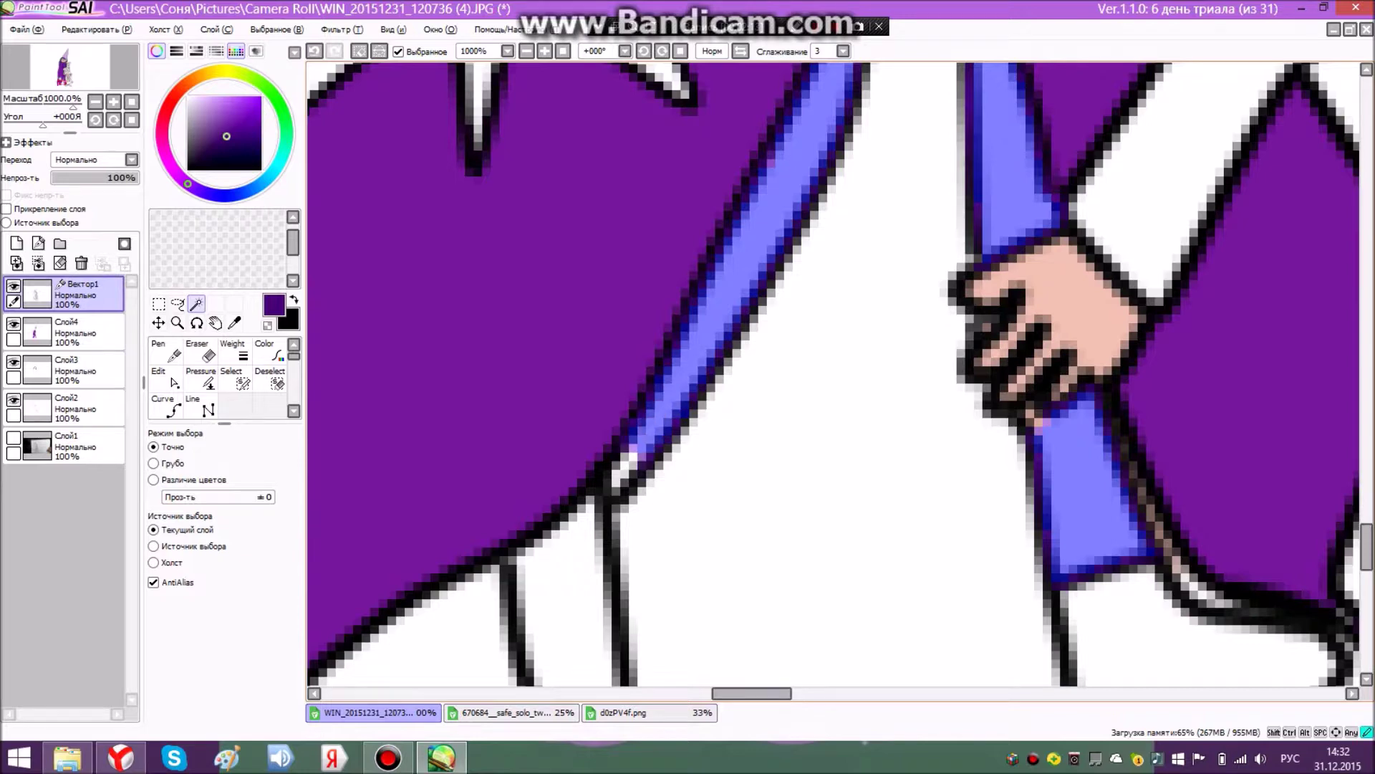
- Paint the selected strips and the piece below the girl's hand dark purple on Слой4 with the size 100 pen
scroll(657, 402, "down", 8)
scroll(657, 403, "up", 1)
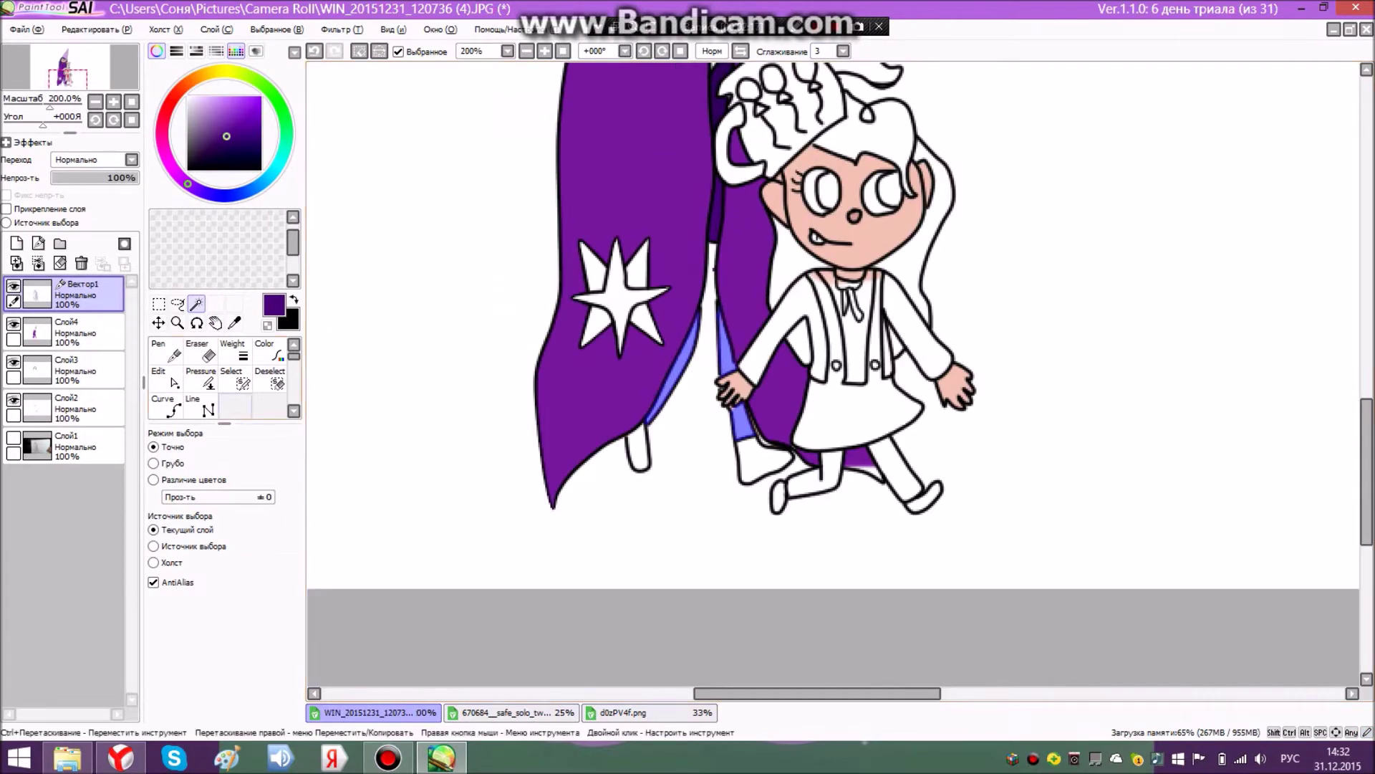
left_click(79, 333)
left_click(166, 351)
left_click_drag(662, 369, 798, 406)
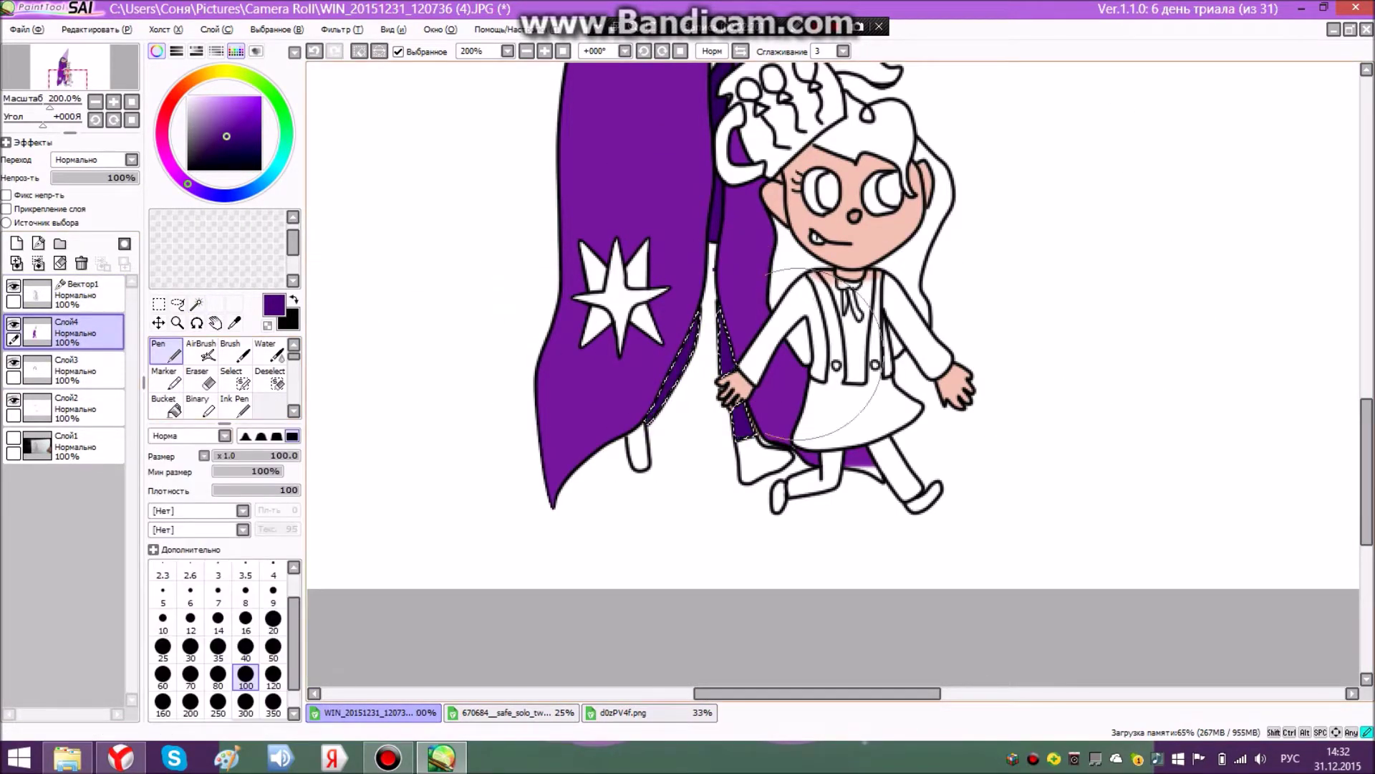
scroll(712, 435, "up", 2)
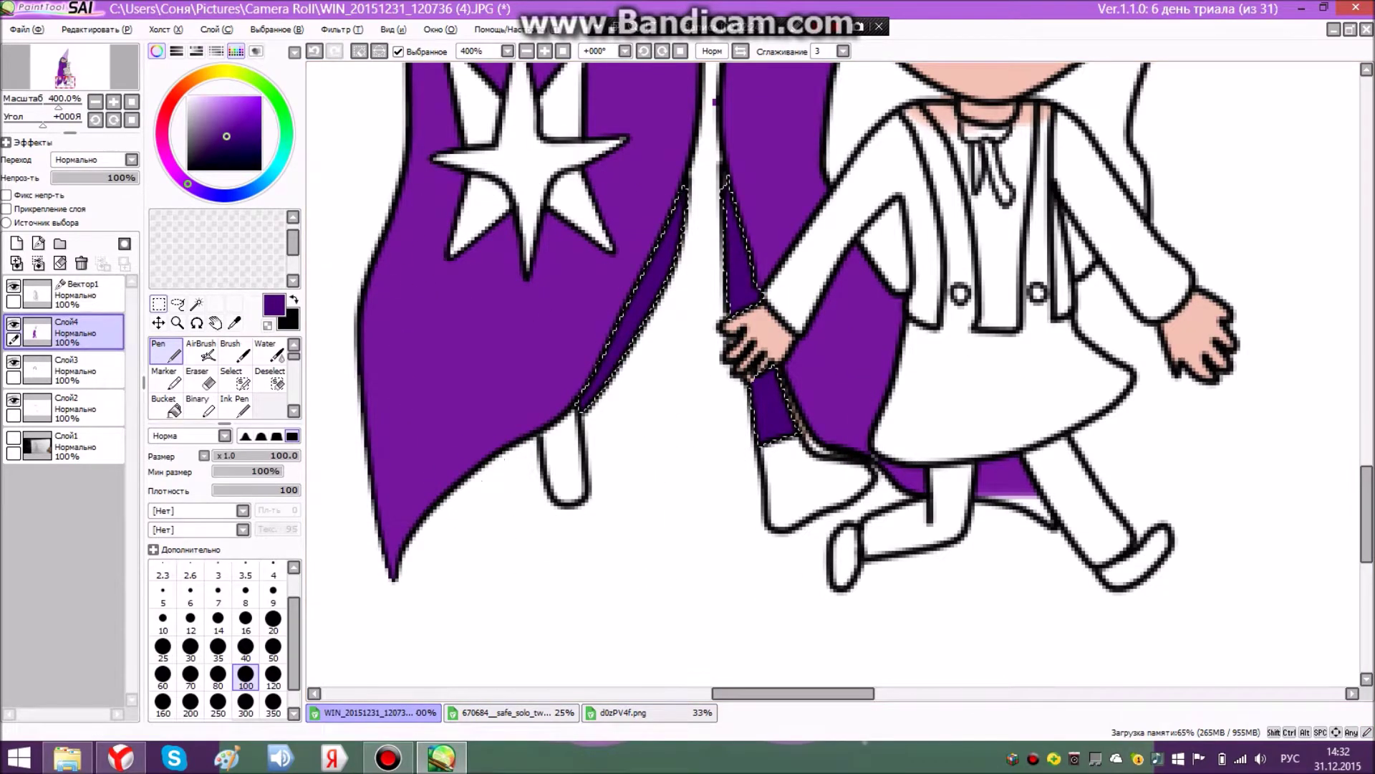
- Switch the drawing colour to black, clear the selection and select both of the tall figure's shoes on Вектор1 with the Magic Wand
key("x")
left_click(86, 295)
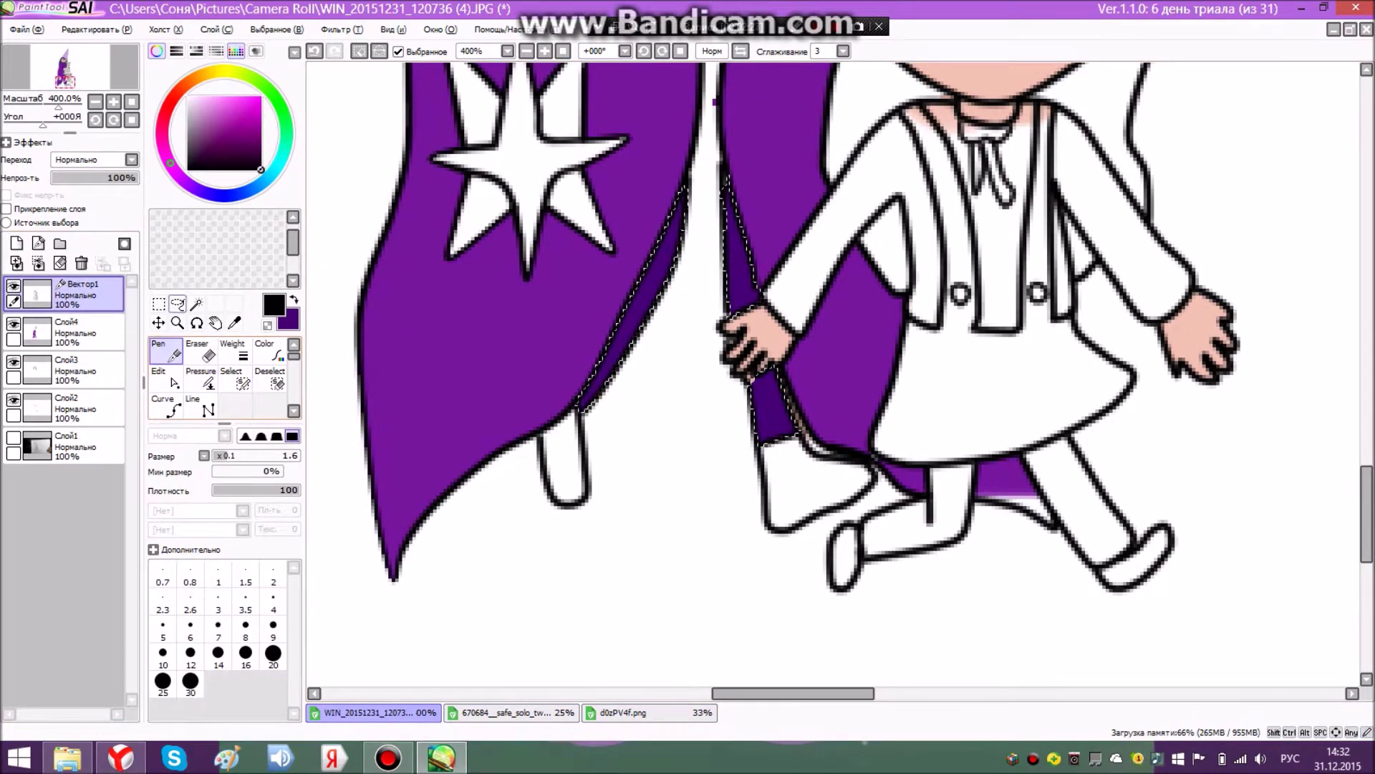
left_click(178, 304)
key("ctrl+d")
left_click(196, 304)
left_click(565, 459)
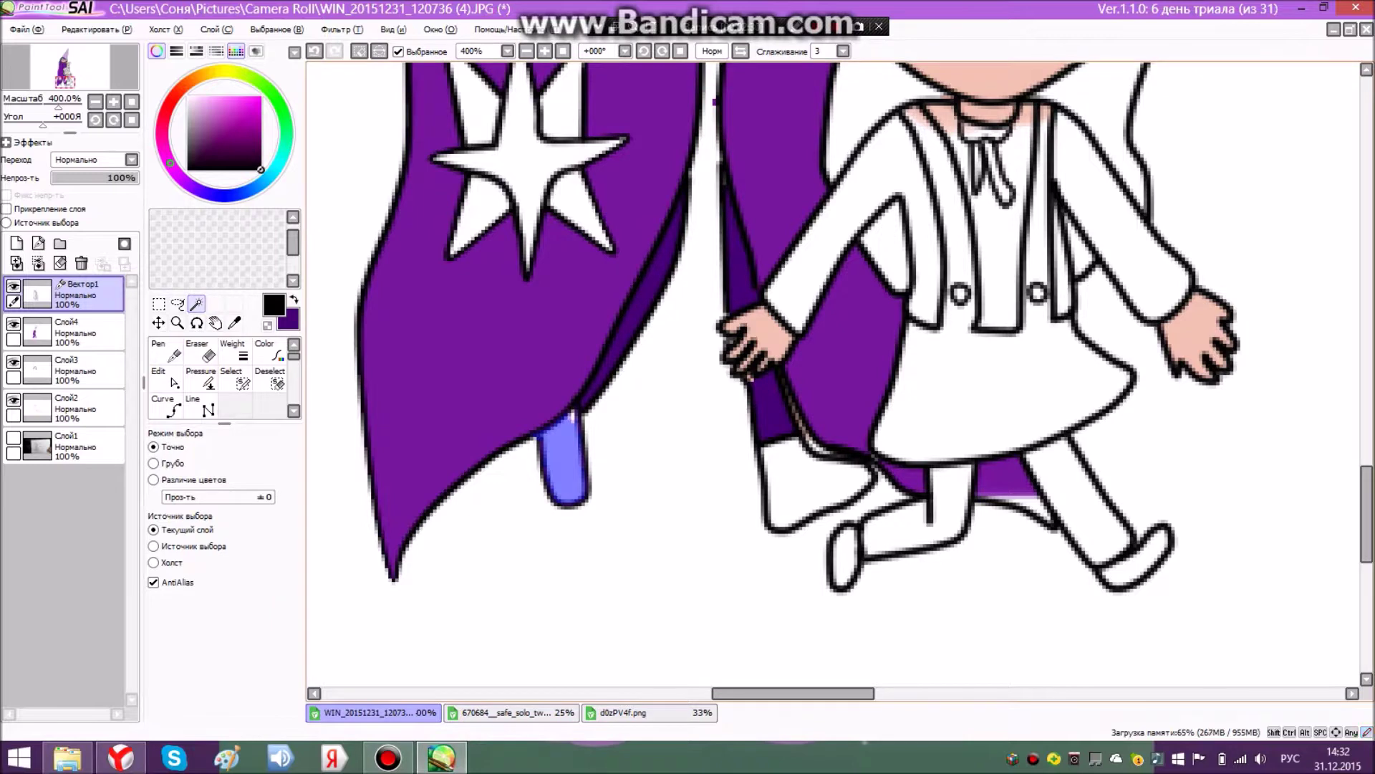
left_click(800, 485)
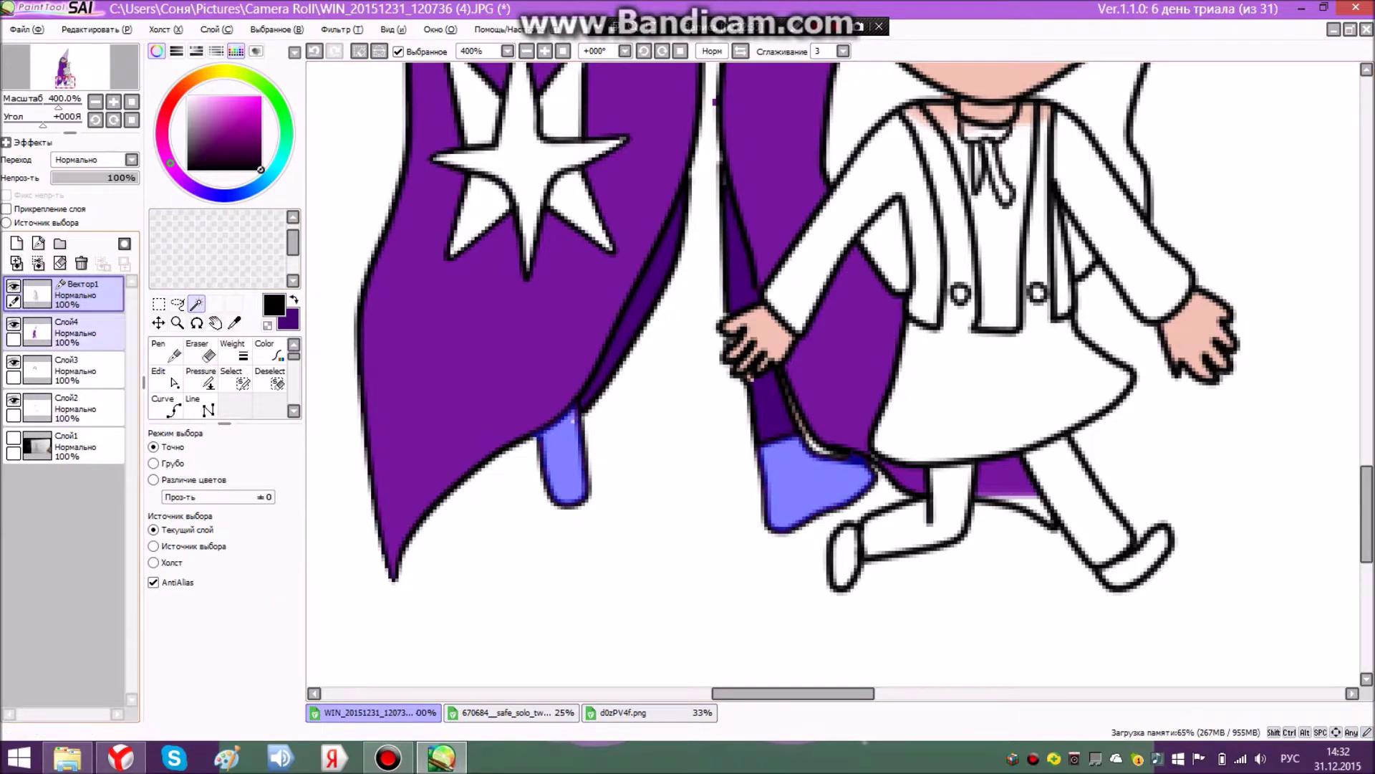
- Paint the tall figure's selected shoes black on Слой4 with the size 100 pen
left_click(72, 332)
left_click(166, 351)
left_click_drag(689, 478, 614, 467)
scroll(462, 323, "down", 10)
scroll(435, 139, "up", 5)
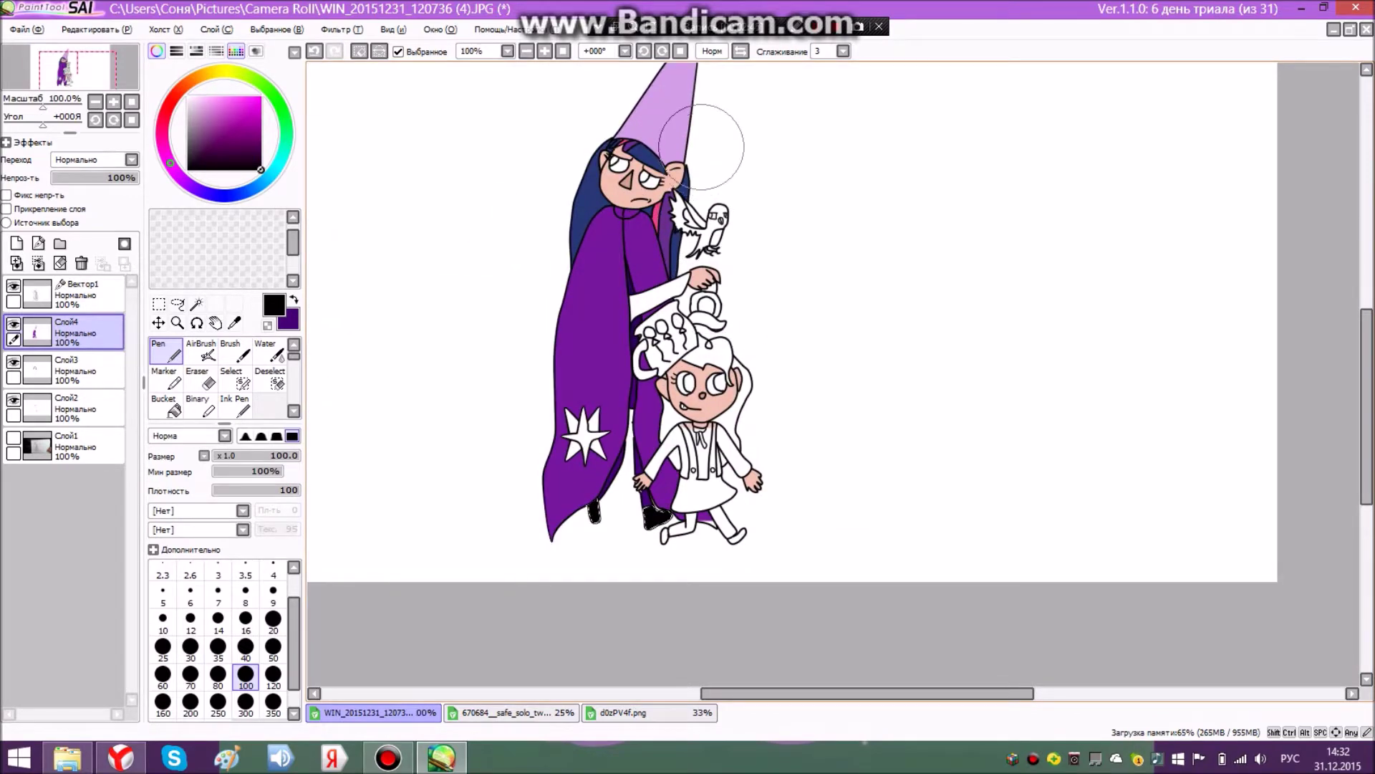
- Look over the whole drawing to check the colouring done so far on both figures
scroll(738, 122, "up", 2)
scroll(428, 85, "down", 4)
scroll(427, 86, "down", 3)
scroll(423, 98, "up", 4)
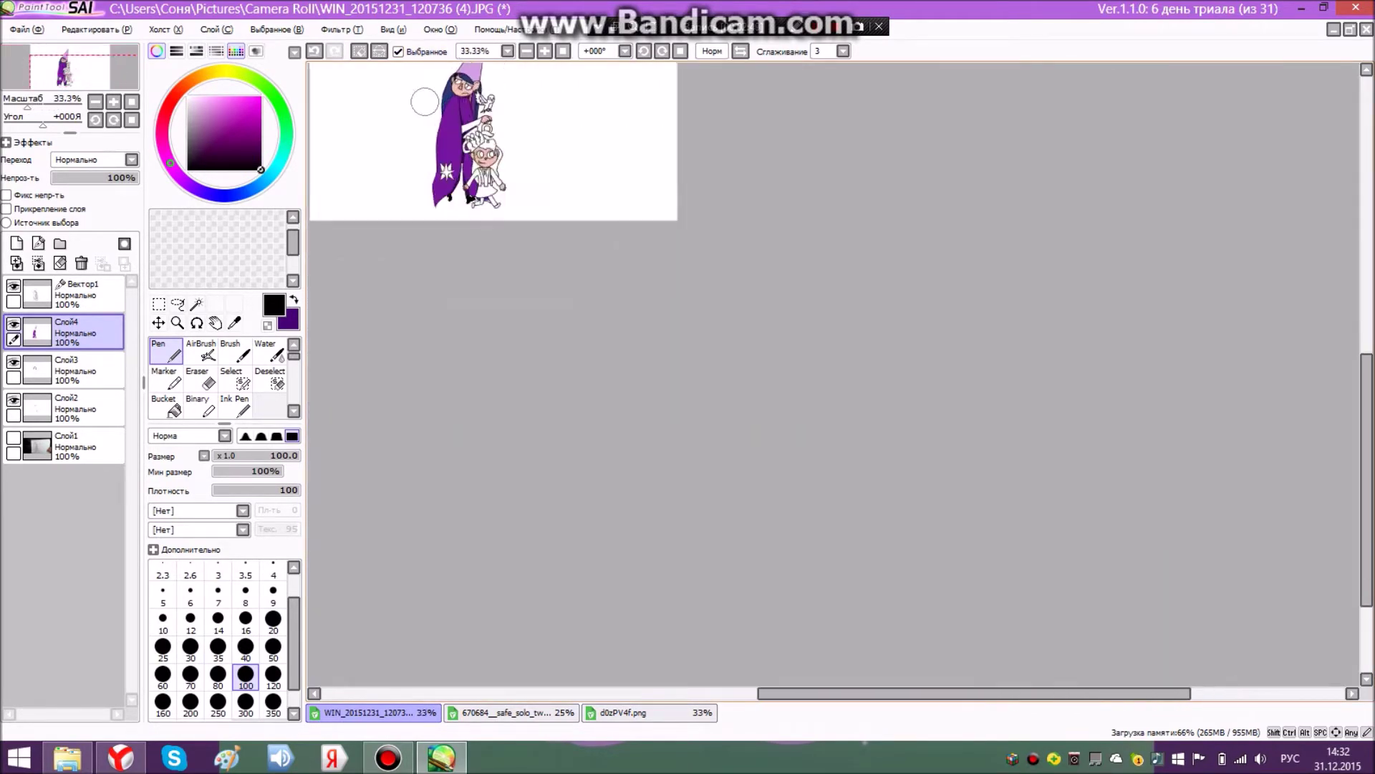
scroll(424, 98, "down", 1)
left_click_drag(1367, 466, 1367, 415)
left_click_drag(776, 694, 654, 694)
scroll(772, 235, "up", 2)
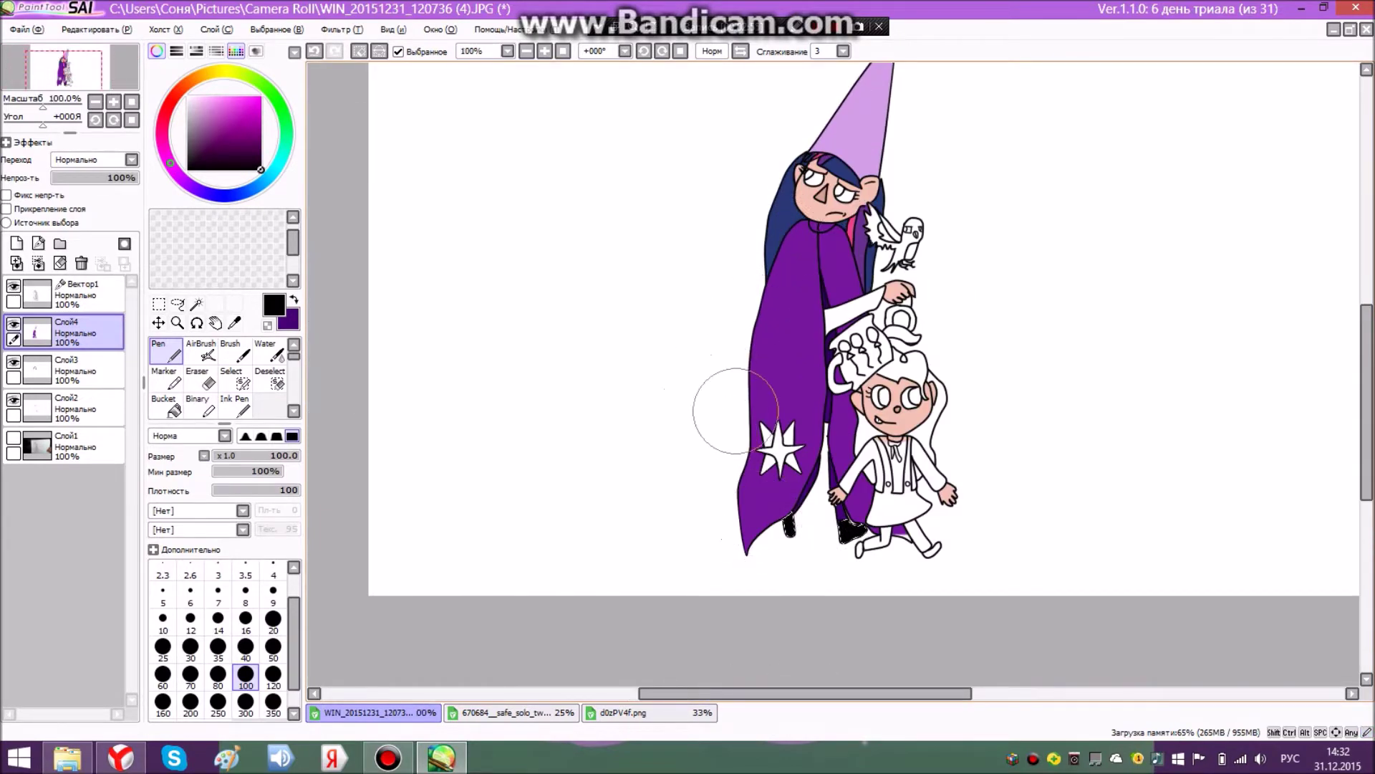
- Add a new layer directly above Слой4 and reduce the pen size to 7 for detail work on the tall figure's face
scroll(776, 406, "up", 4)
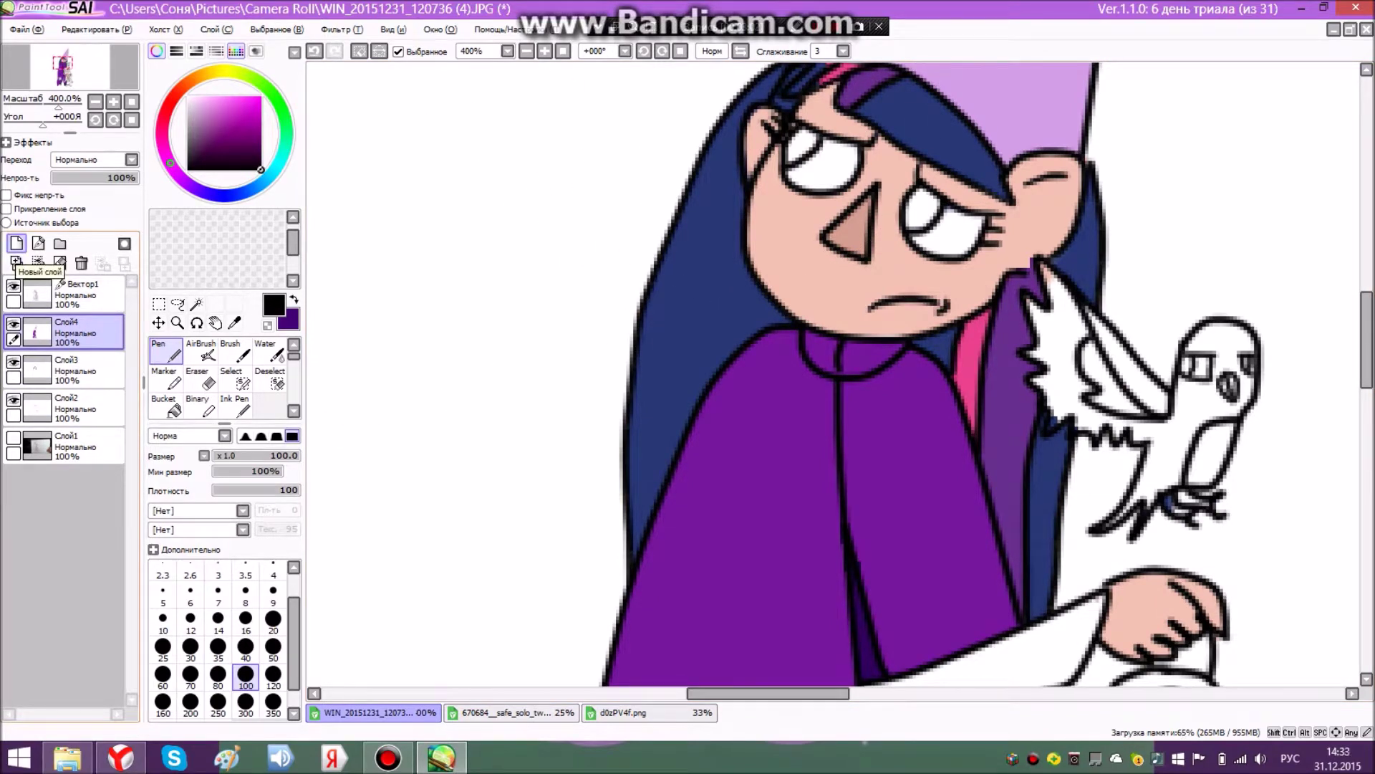
left_click(17, 263)
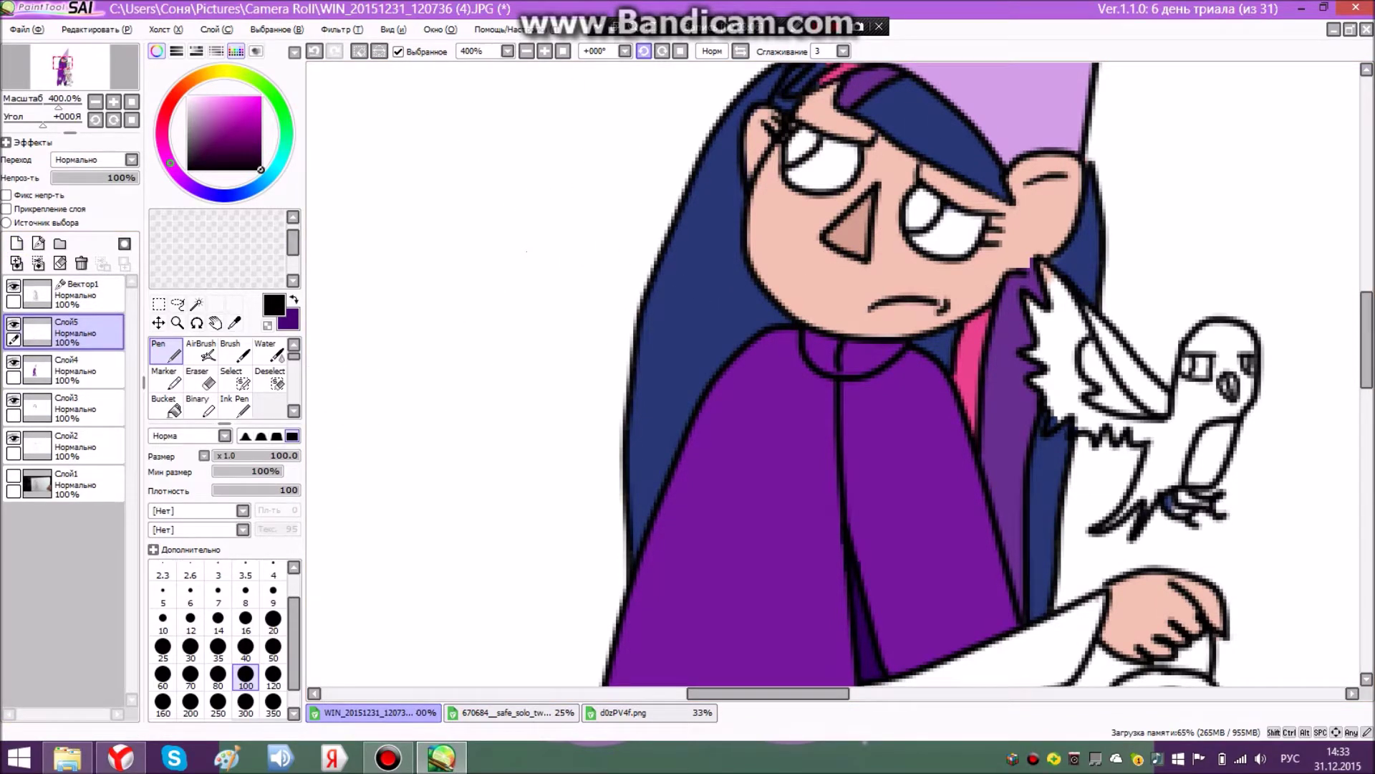
scroll(832, 374, "up", 4)
key("bracketleft")
key("bracketleft")
key("bracketleft")
key("bracketleft")
key("bracketleft")
key("bracketleft")
key("bracketleft")
key("bracketleft")
key("bracketleft")
key("bracketleft")
key("bracketleft")
key("bracketleft")
key("bracketleft")
key("bracketleft")
key("bracketleft")
key("bracketleft")
key("bracketleft")
key("bracketleft")
key("bracketleft")
key("bracketleft")
key("bracketleft")
key("bracketleft")
key("bracketleft")
key("bracketleft")
key("bracketleft")
key("bracketleft")
key("bracketleft")
key("bracketleft")
key("bracketleft")
key("bracketleft")
key("bracketleft")
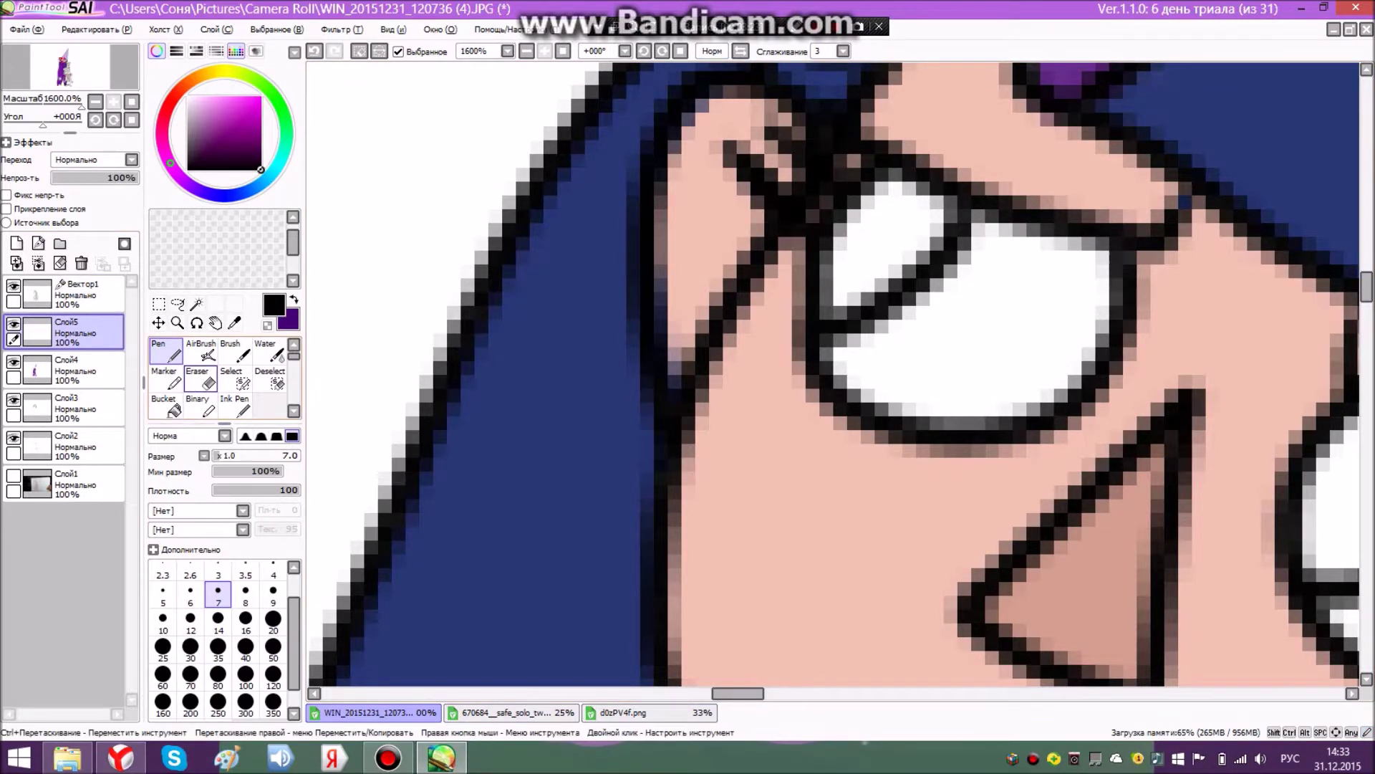
- Switch to the Marker tool and set its size to 5
left_click(166, 378)
left_click(220, 456)
left_click_drag(220, 456, 206, 455)
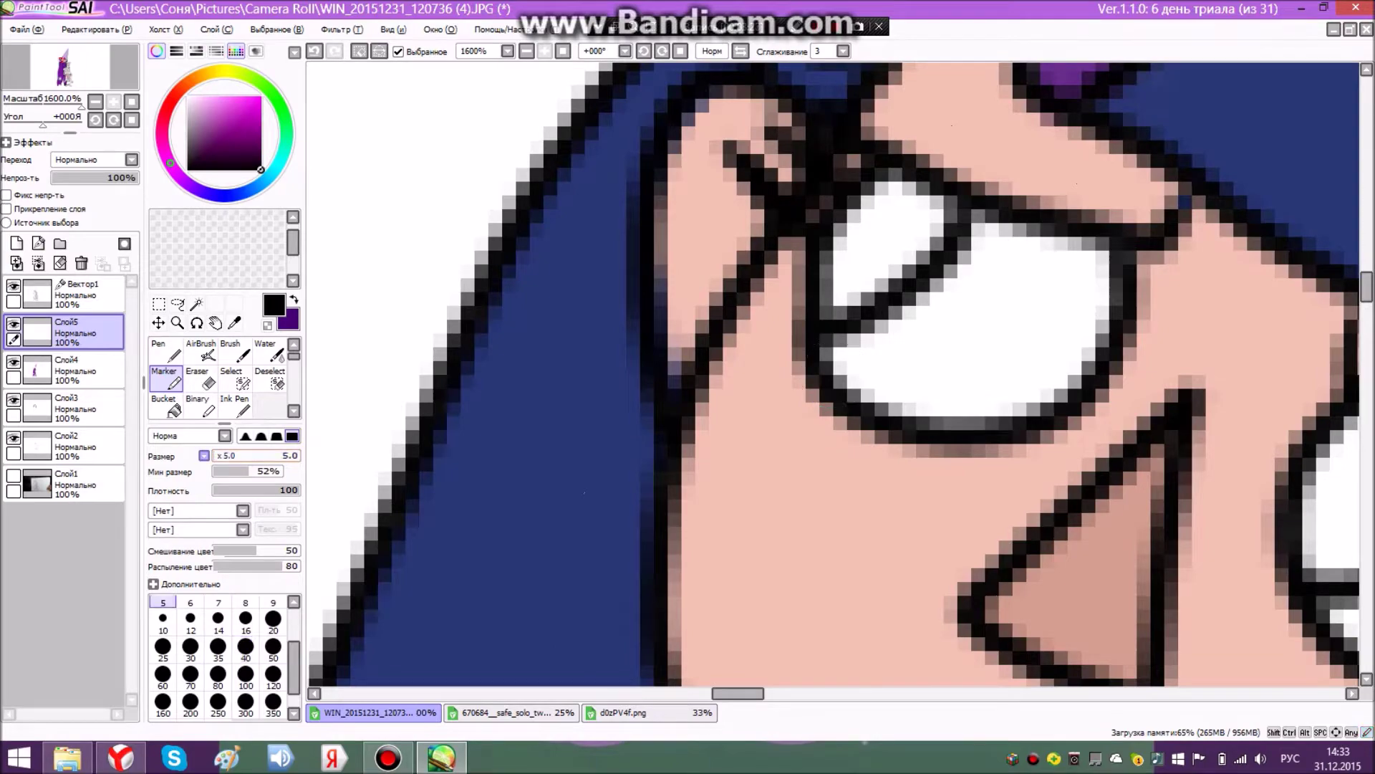
- Select the irises of both the tall figure's eyes from Вектор1, paint them black on Слой5 with the size 7 pen, and clear the selection
scroll(763, 279, "down", 5)
scroll(713, 423, "up", 3)
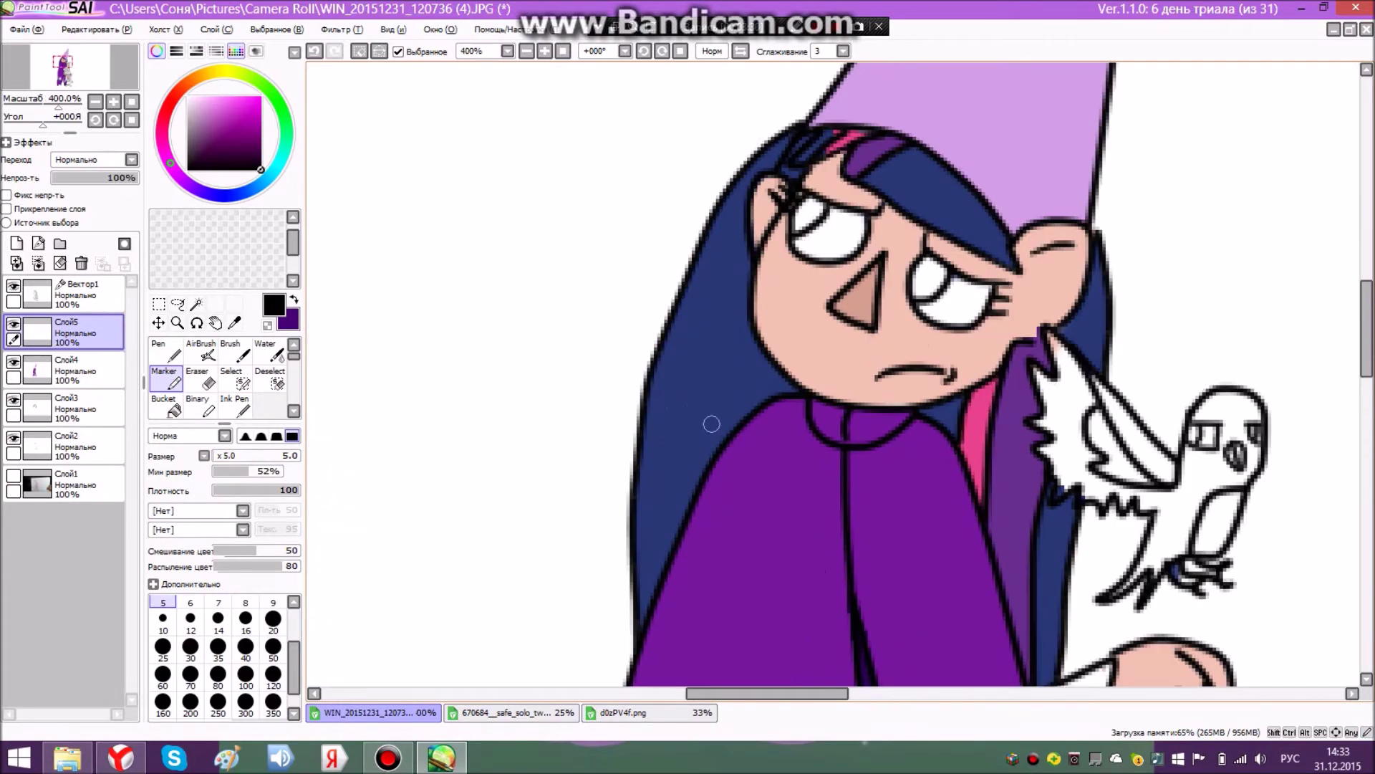
left_click(88, 295)
left_click(197, 305)
left_click(852, 298)
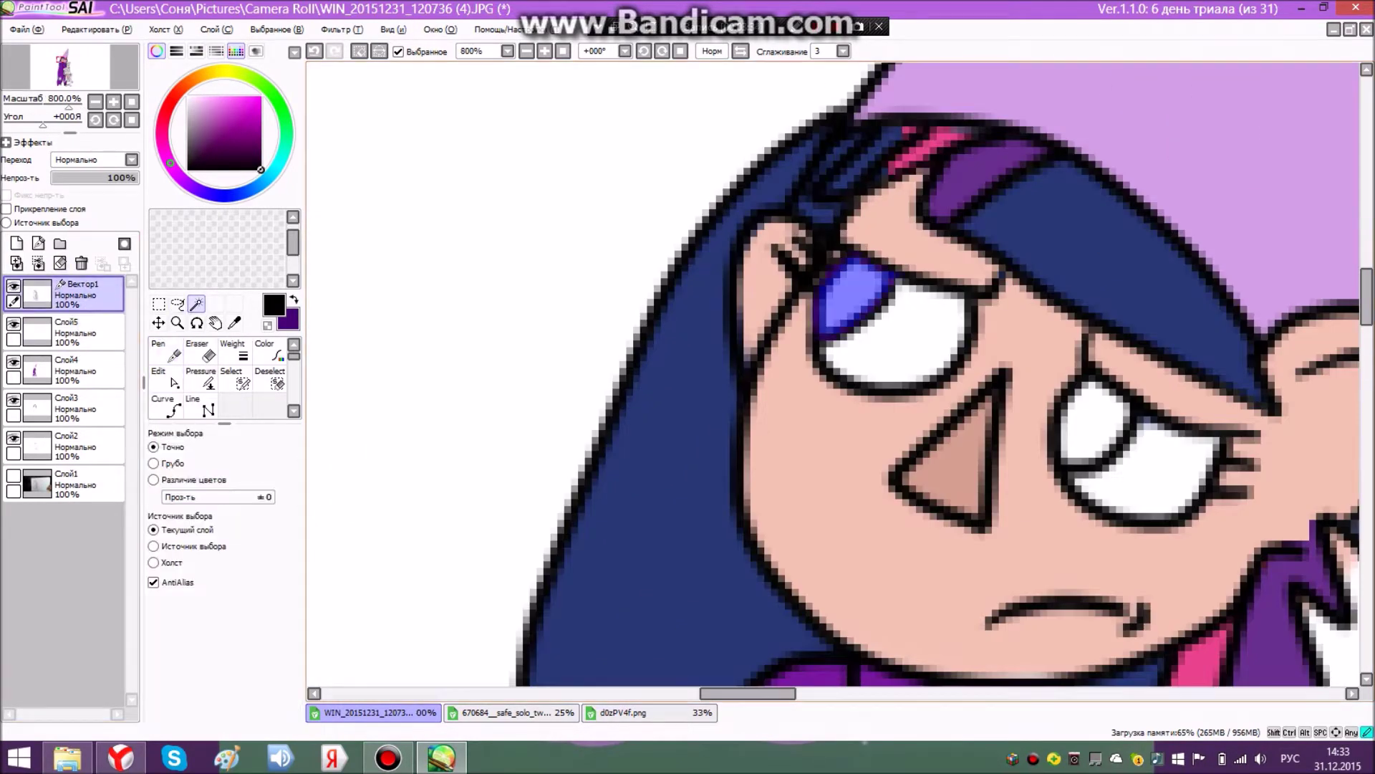
left_click(1094, 424)
left_click(72, 331)
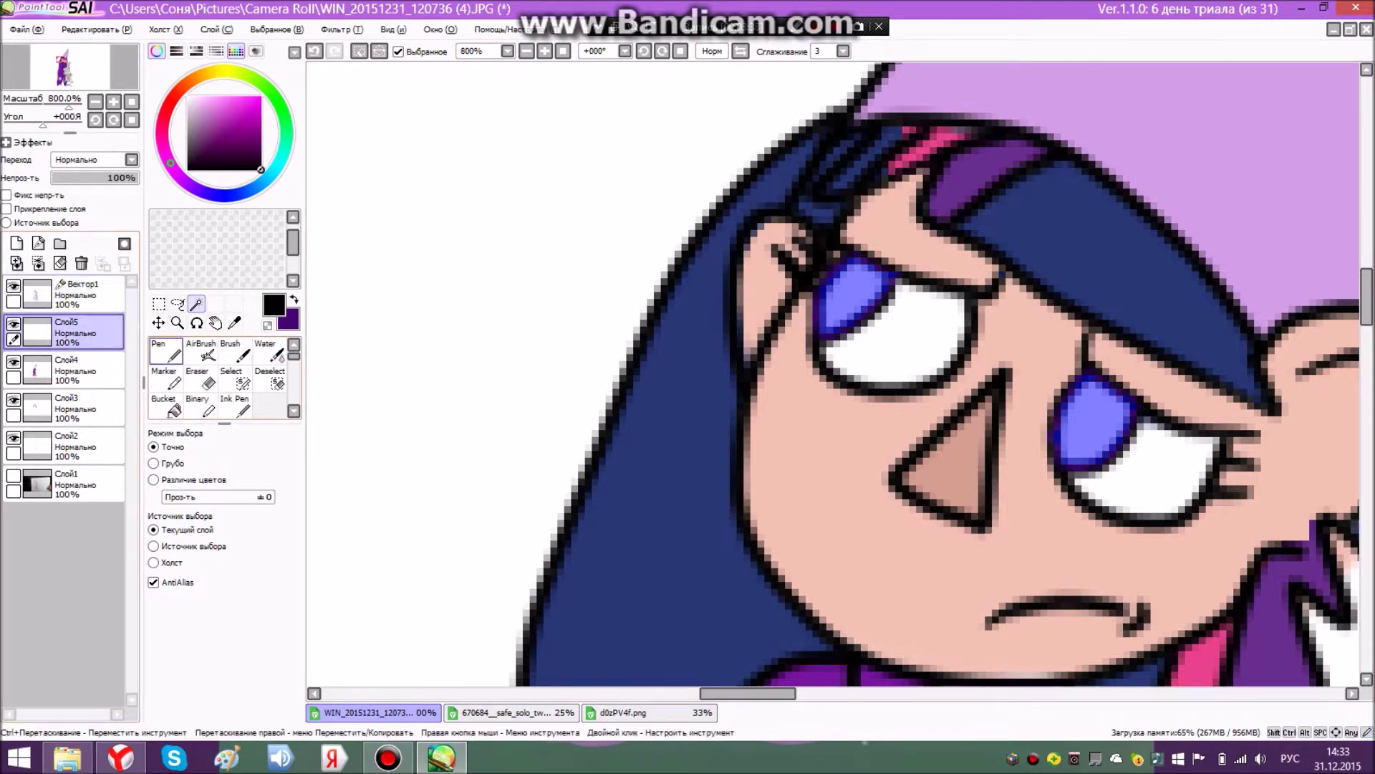
left_click_drag(829, 306, 855, 292)
mouse_move(1088, 397)
left_mouse_down()
mouse_move(1110, 423)
mouse_move(1107, 412)
left_mouse_up()
scroll(709, 309, "up", 2)
scroll(713, 317, "down", 5)
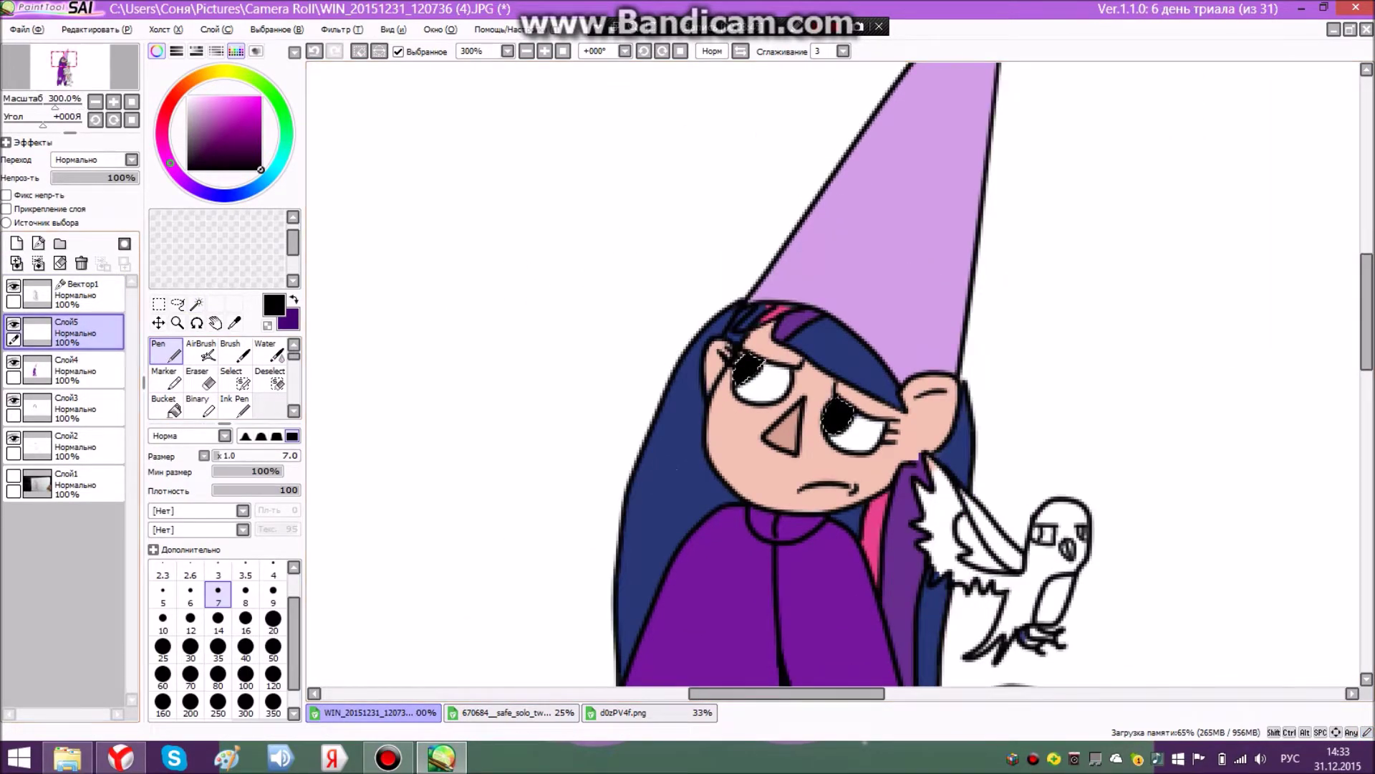
left_click(178, 303)
left_click(781, 290)
- Sample the pink of the star mark on the pony reference image and return to the figure drawing
scroll(780, 290, "up", 1)
scroll(688, 409, "down", 6)
scroll(602, 548, "up", 4)
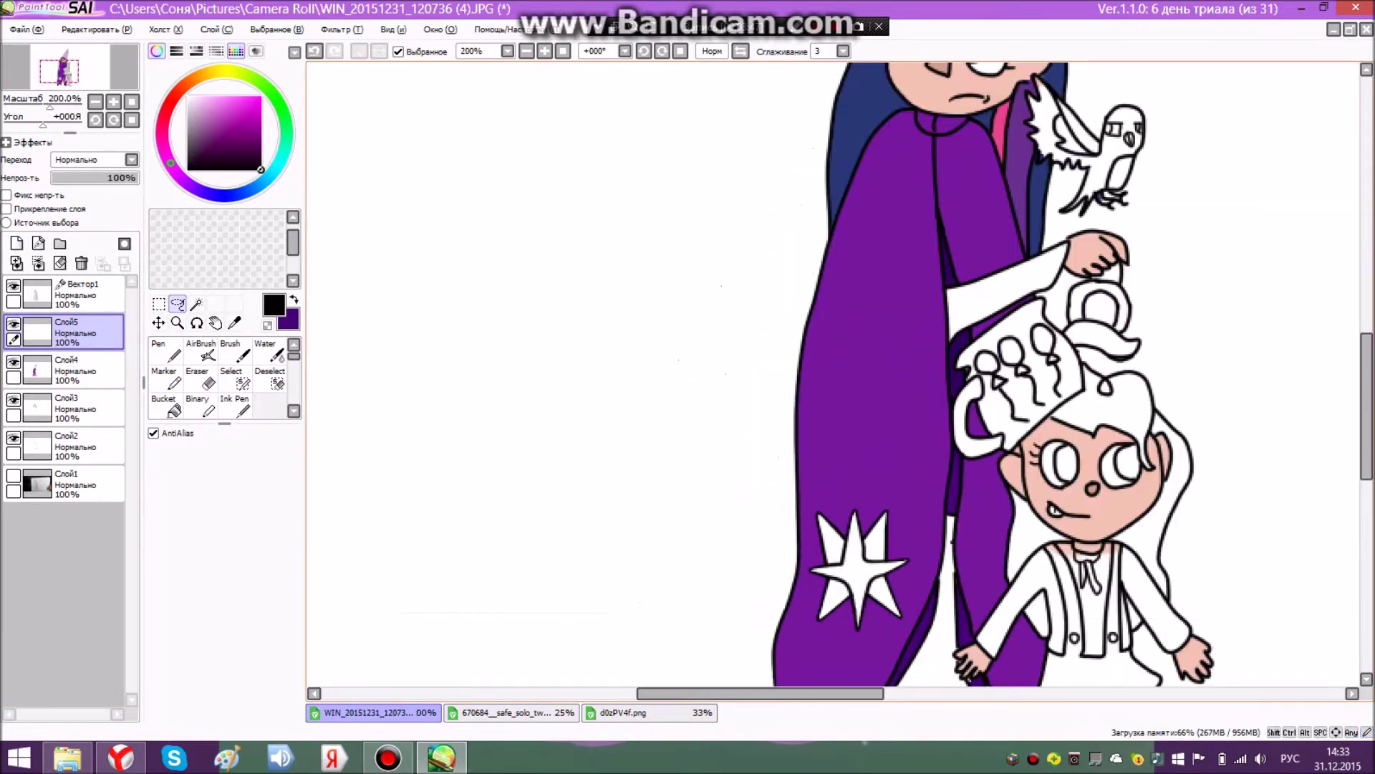
left_click(512, 713)
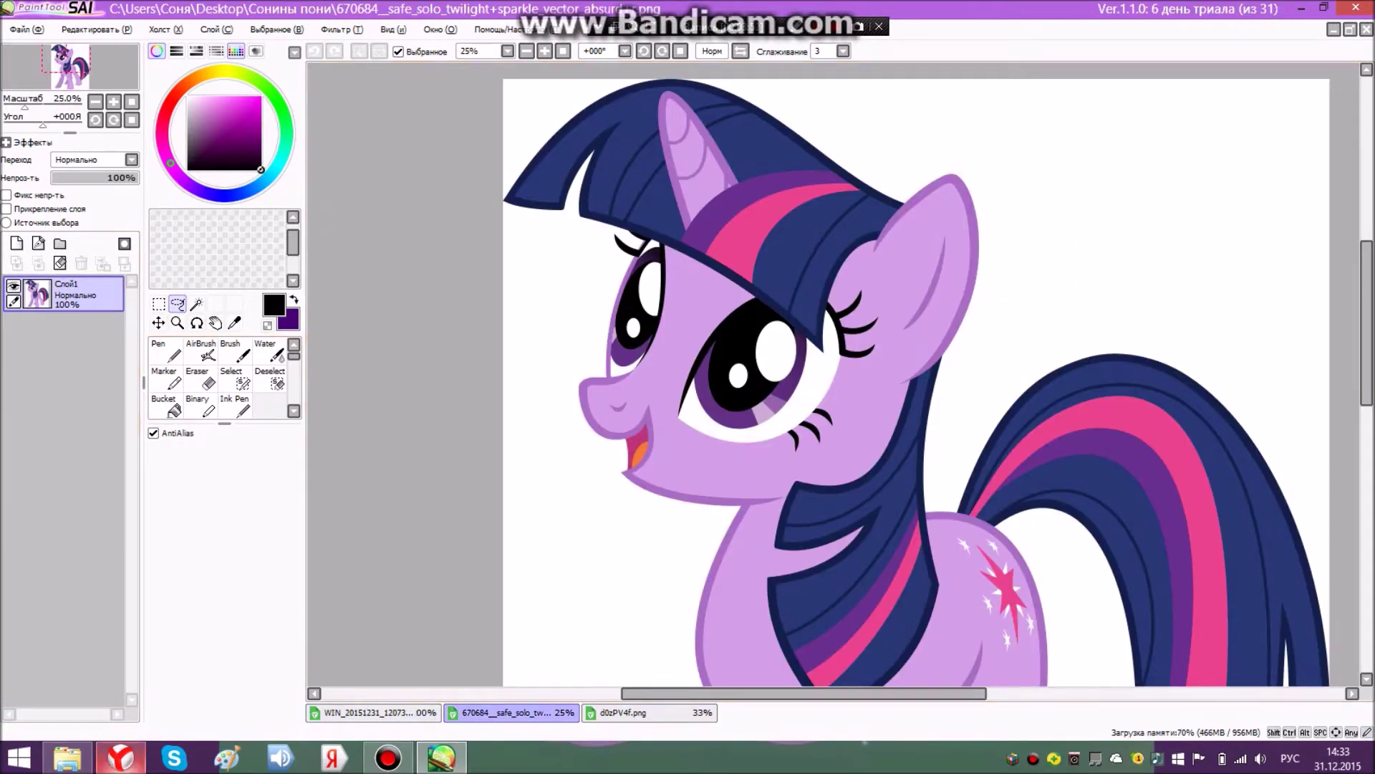
left_click(121, 758)
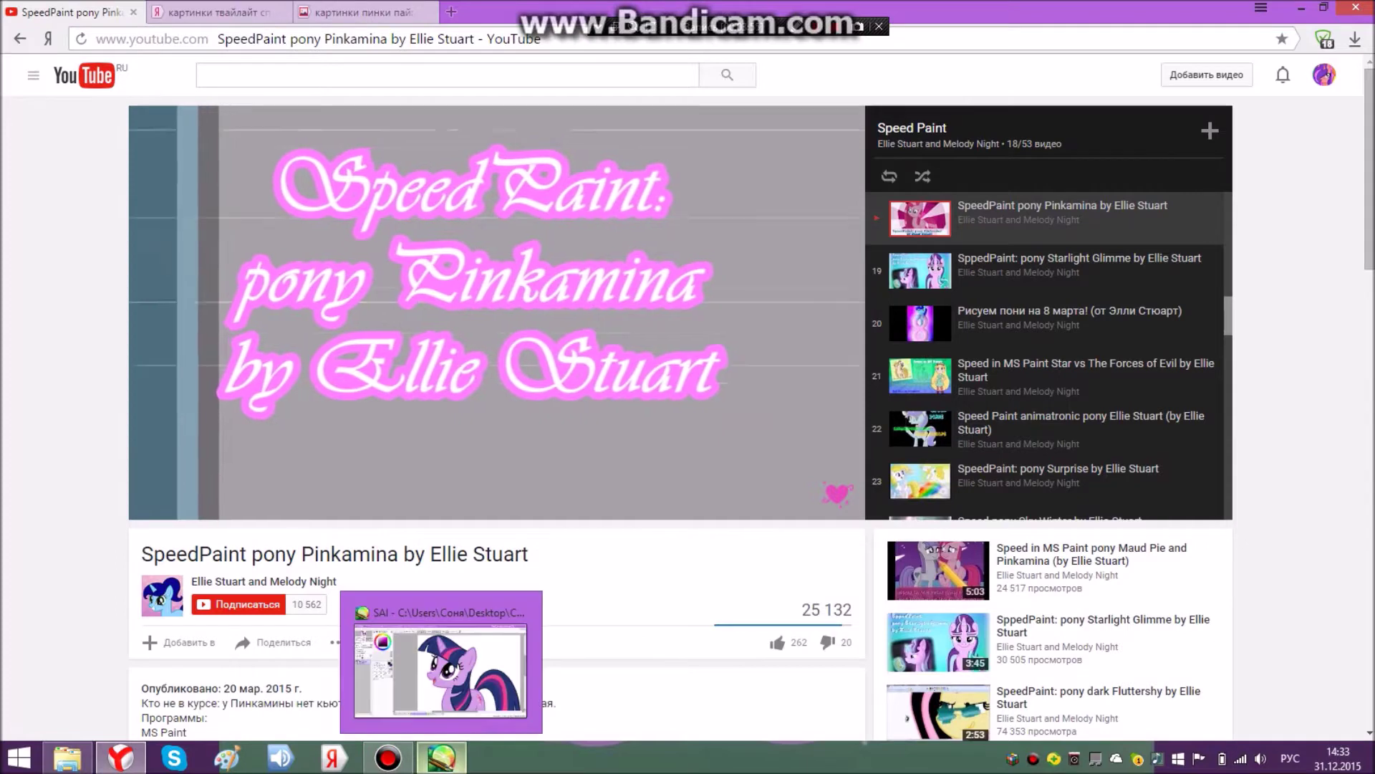
left_click(442, 757)
left_click_drag(759, 693, 805, 693)
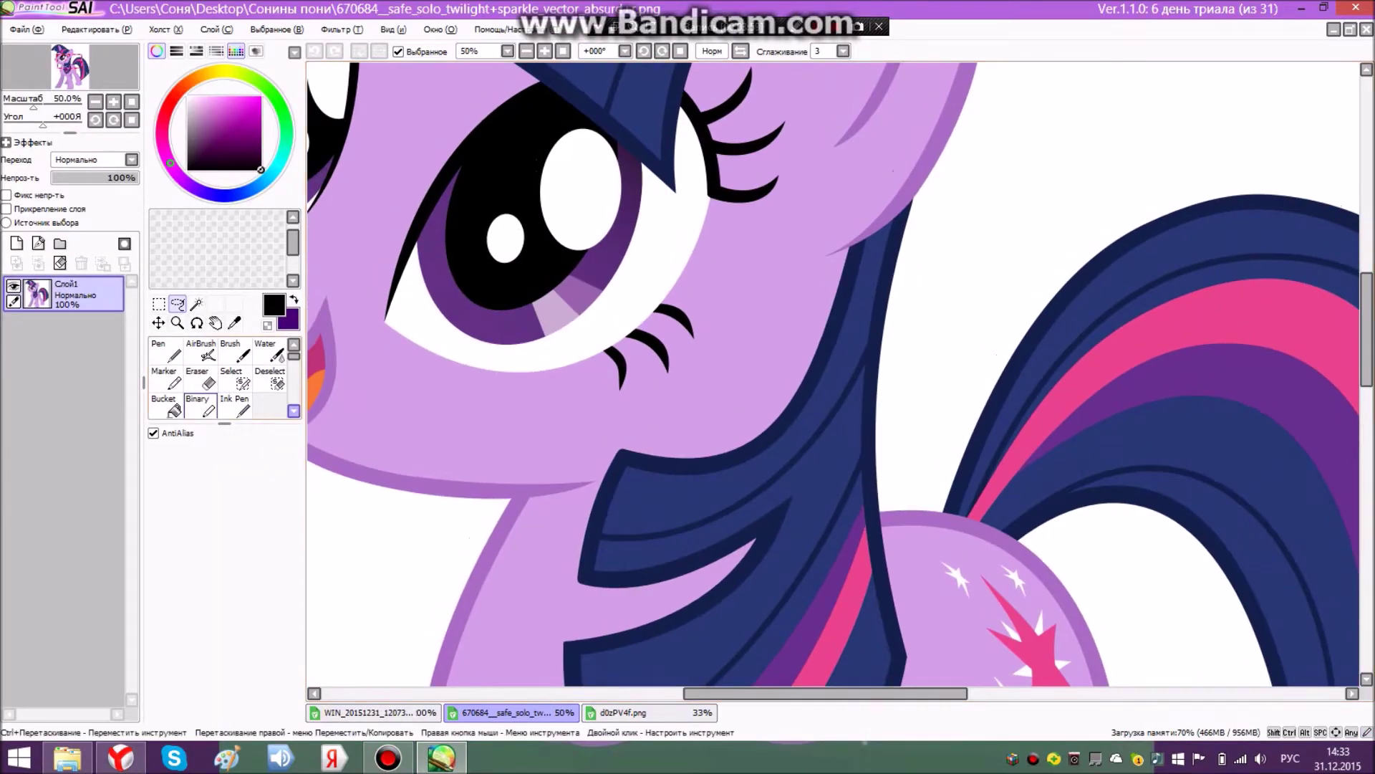
left_click(234, 323)
left_click(846, 608)
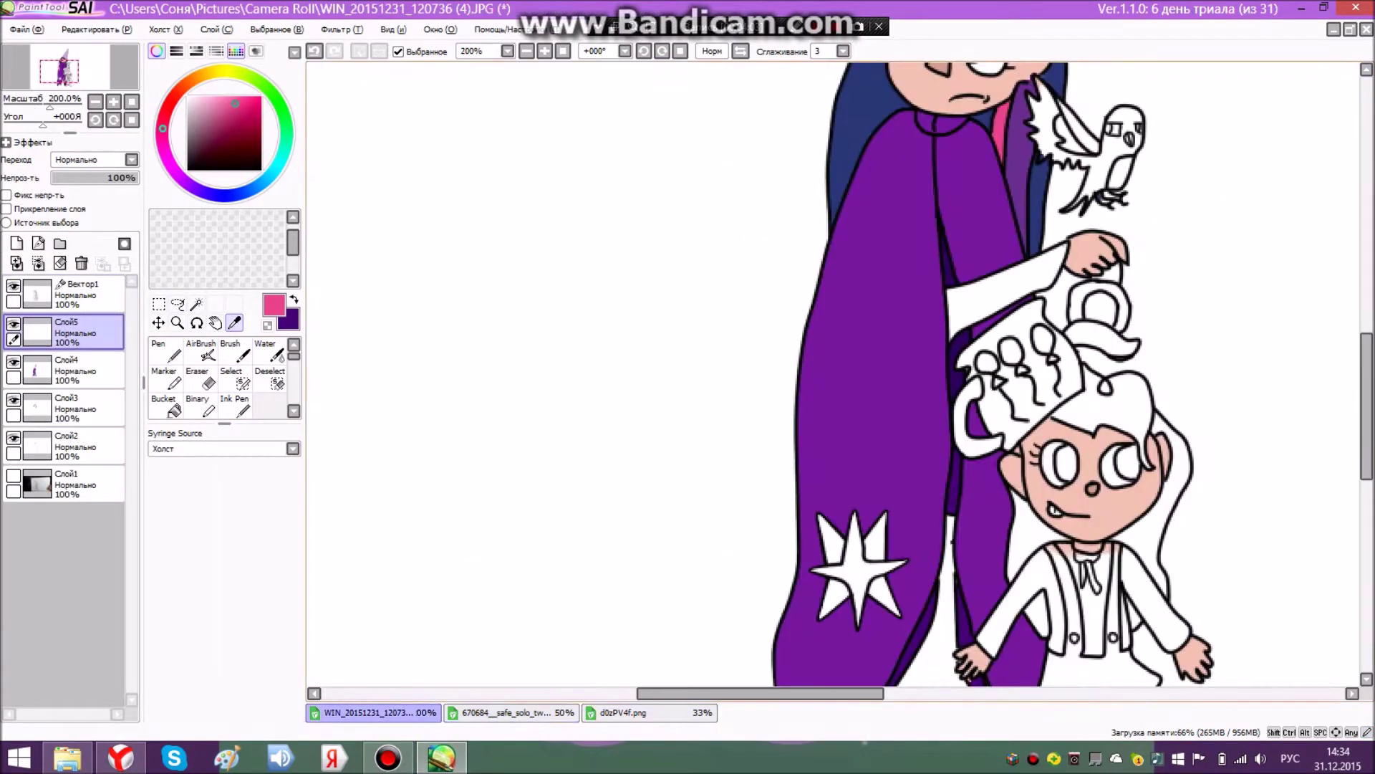
- Paint a pink patch down the centre of the robe's star on Слой4 with the size 7 pen, undoing the stroke that spills outside
scroll(831, 373, "up", 4)
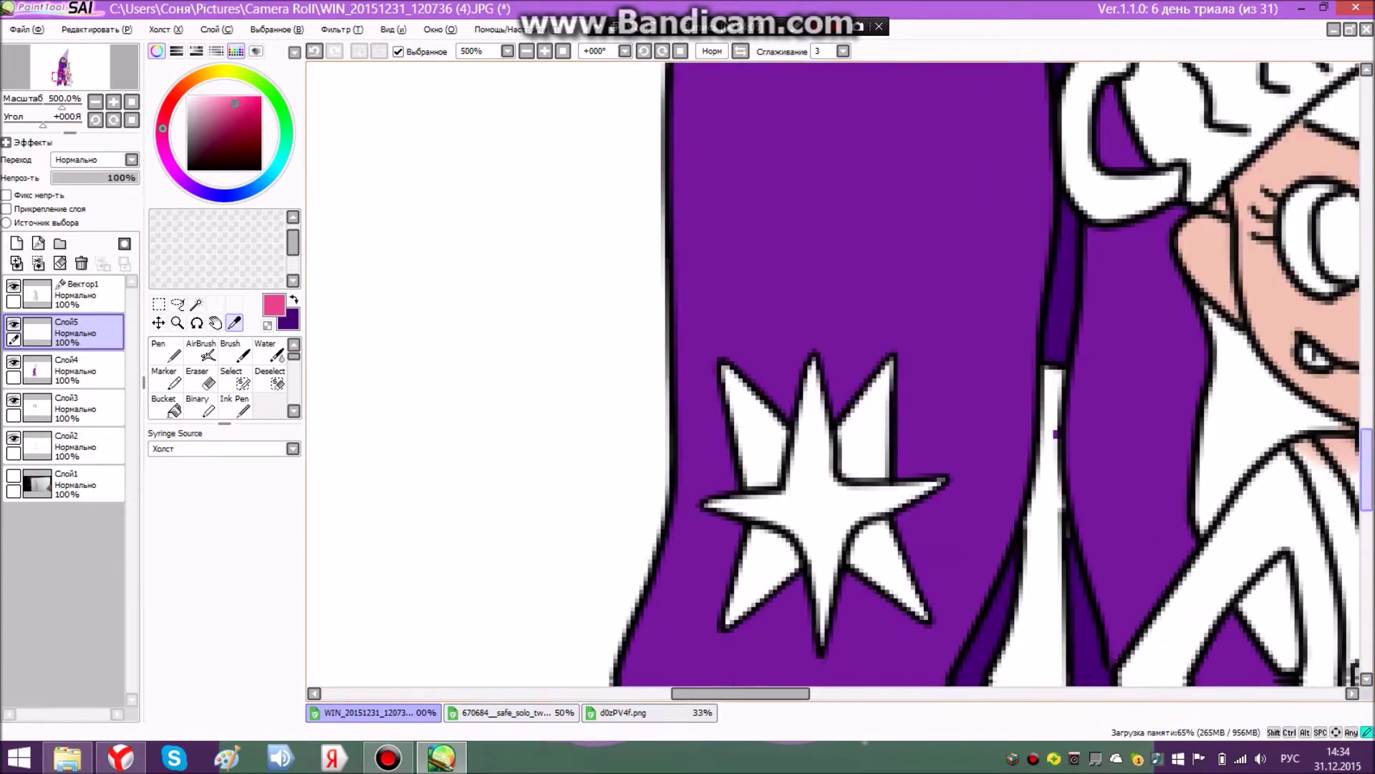
left_click_drag(1367, 470, 1367, 482)
scroll(670, 398, "up", 3)
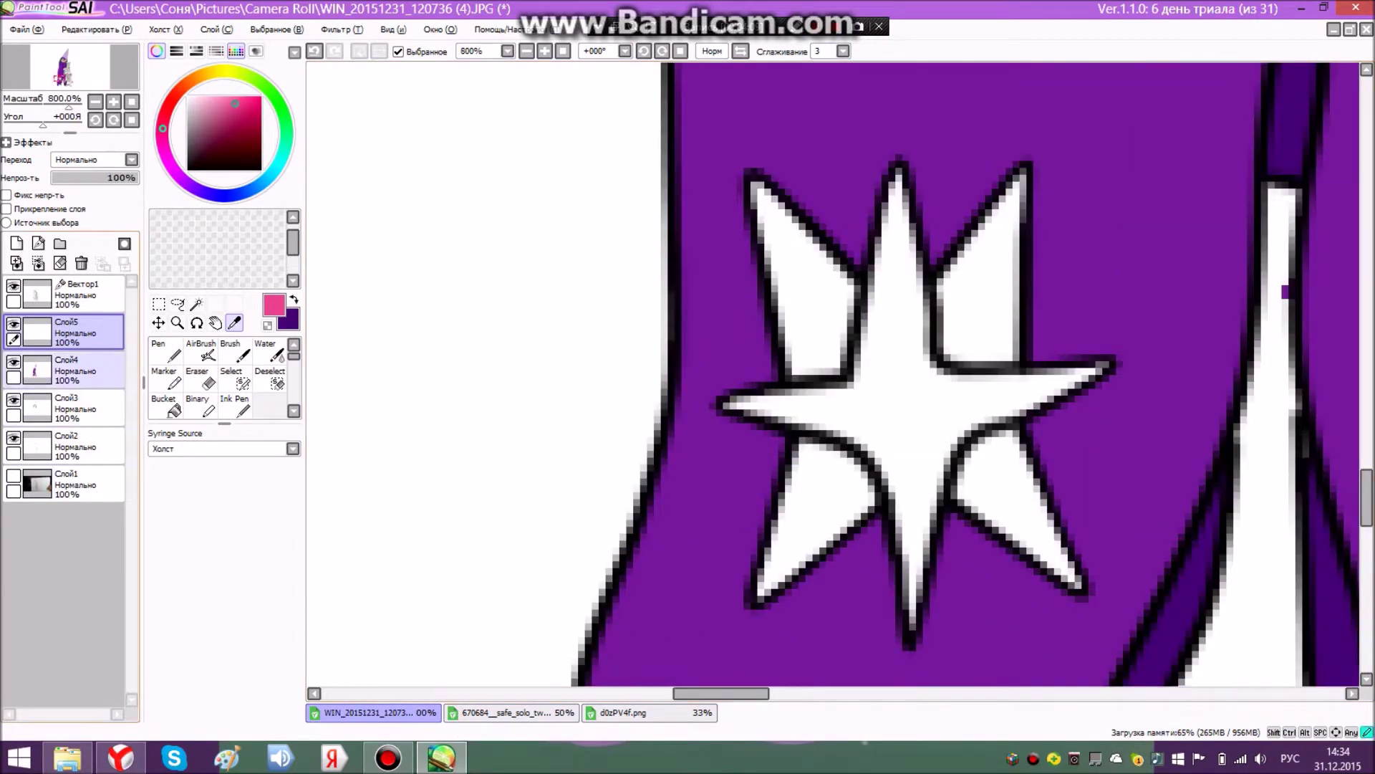
left_click(79, 370)
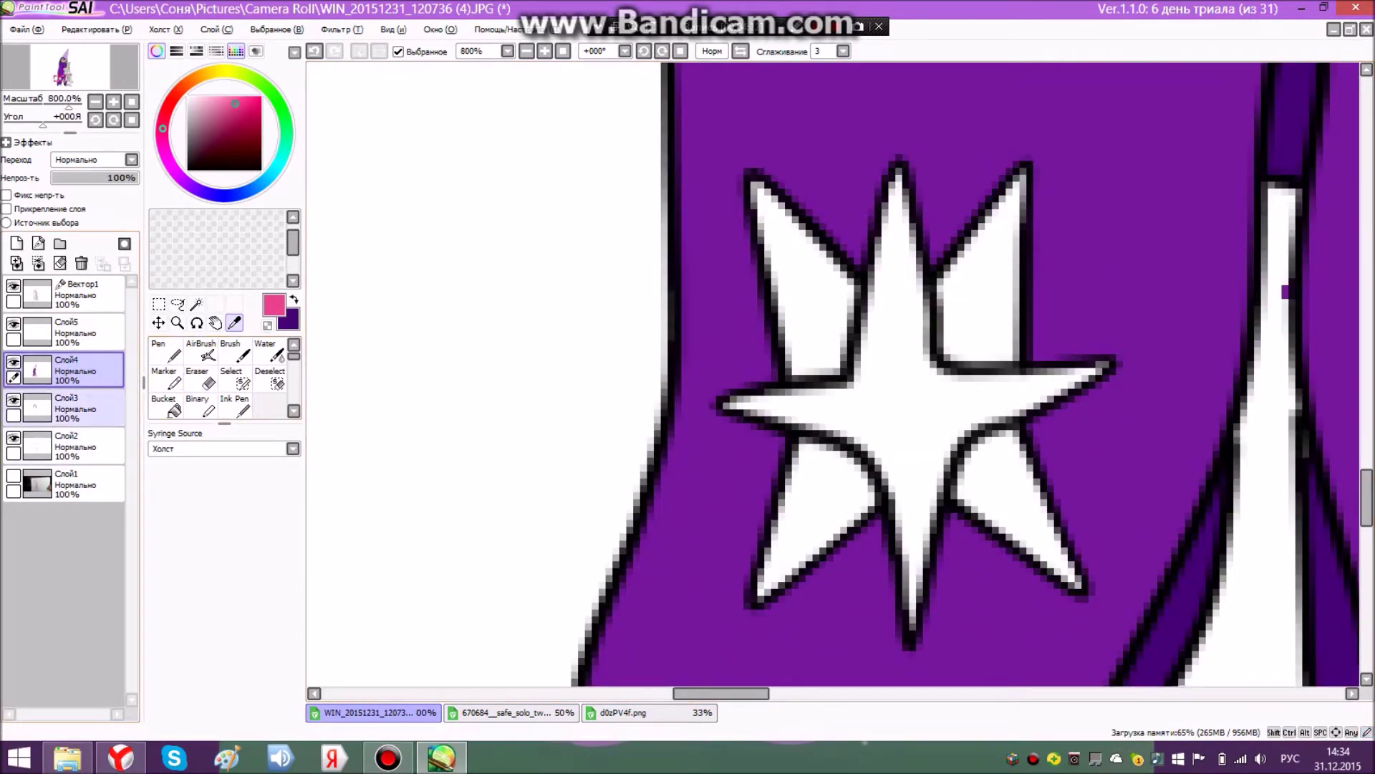
left_click(167, 351)
mouse_move(885, 358)
left_mouse_down()
mouse_move(902, 430)
mouse_move(940, 265)
left_mouse_up()
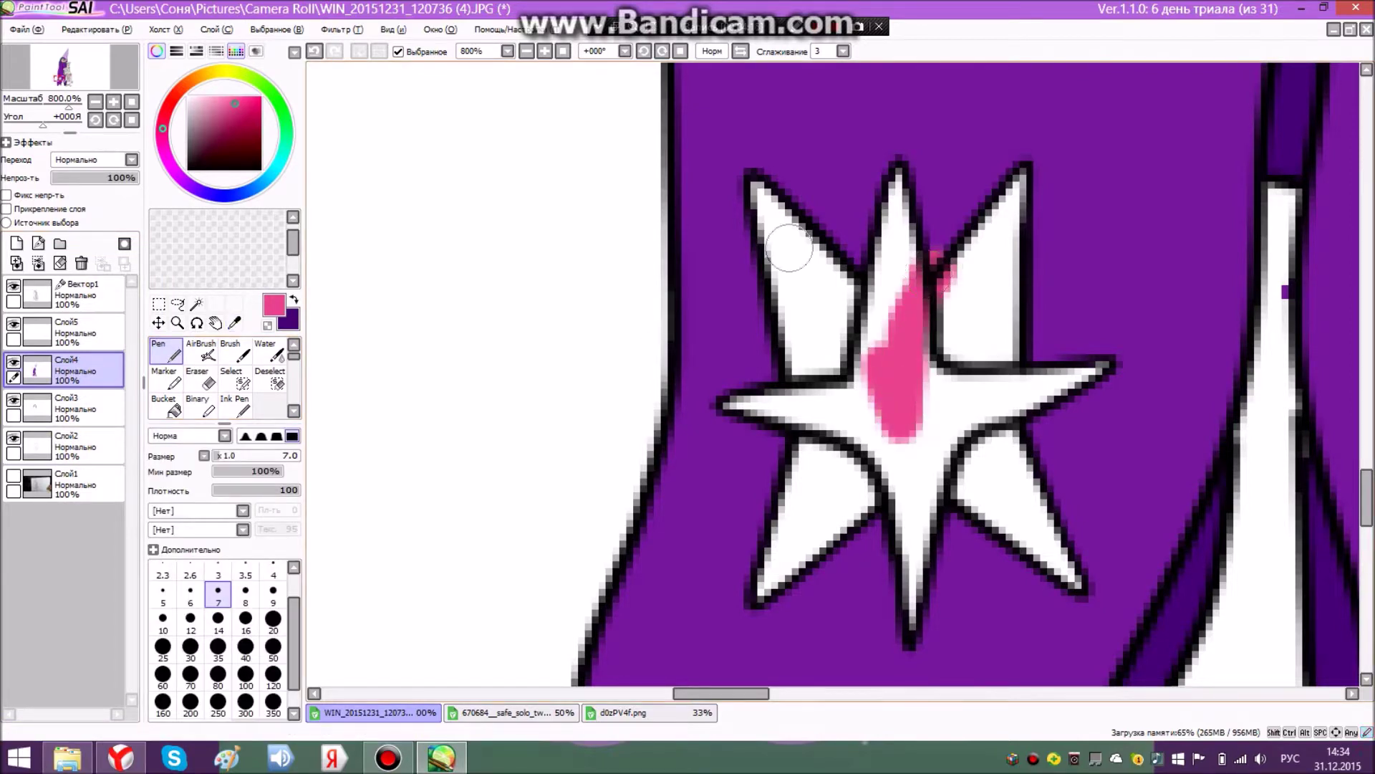
key("ctrl+z")
mouse_move(901, 308)
left_mouse_down()
mouse_move(914, 527)
mouse_move(903, 405)
mouse_move(878, 351)
left_mouse_up()
- Fill the rest of the star and the four points behind it pink with the Bucket, undoing the fill that spreads over the robe
left_click(166, 406)
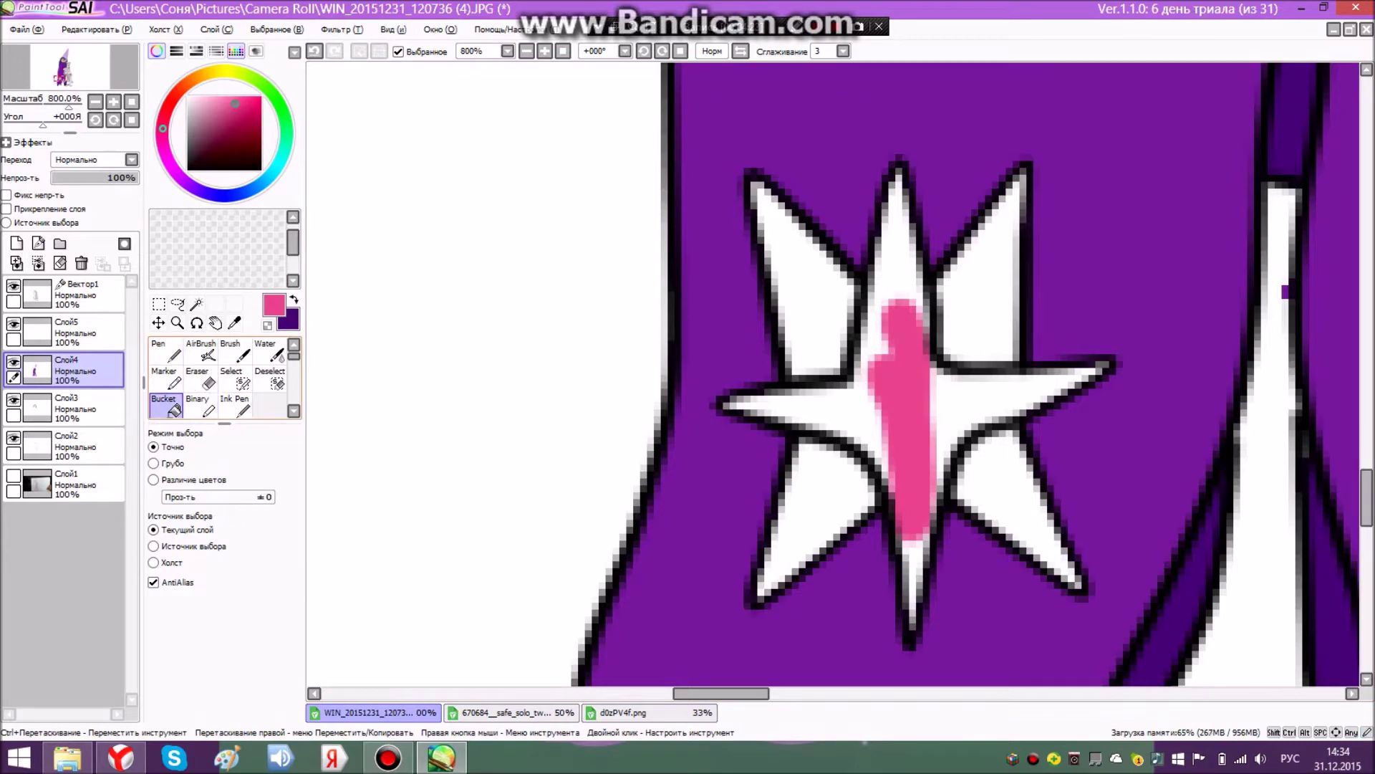
left_click(849, 411)
left_click(912, 566)
left_click(934, 512)
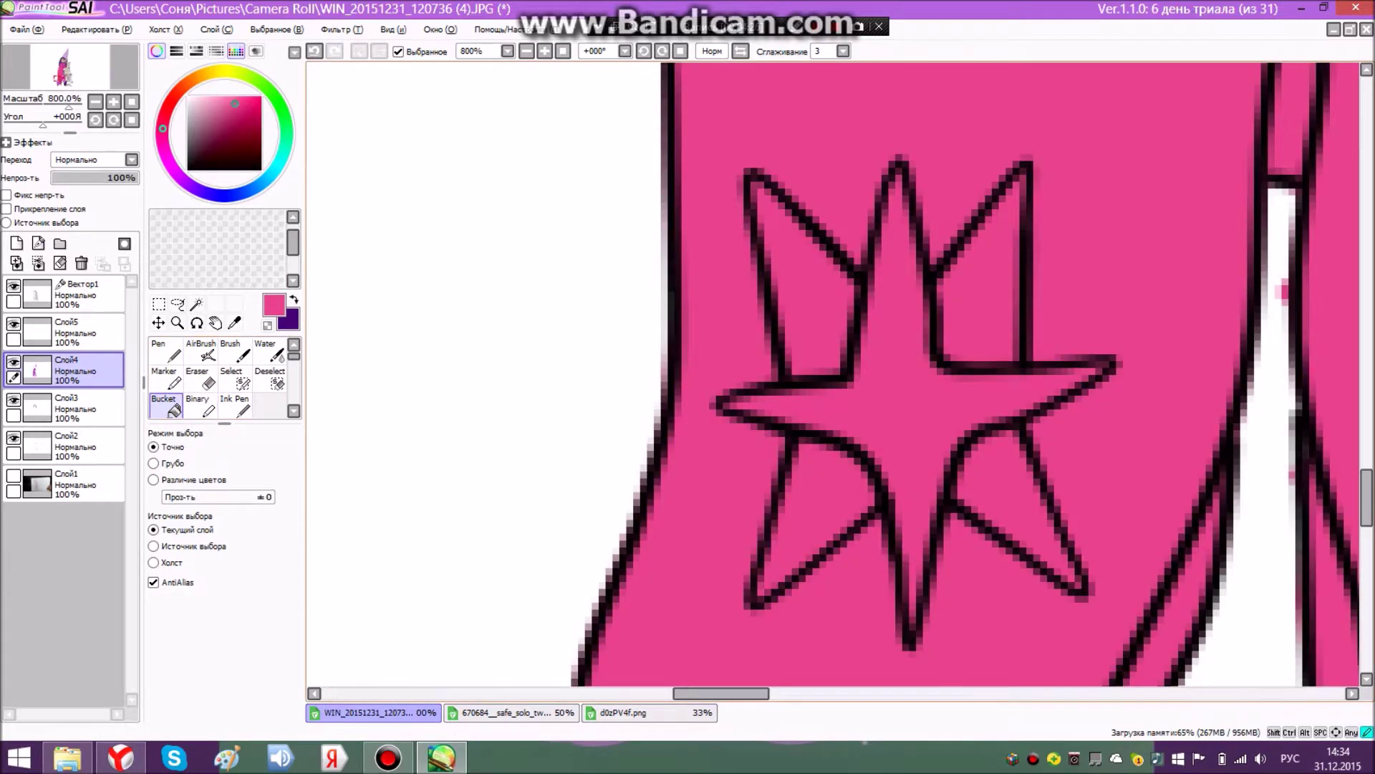
key("ctrl+z")
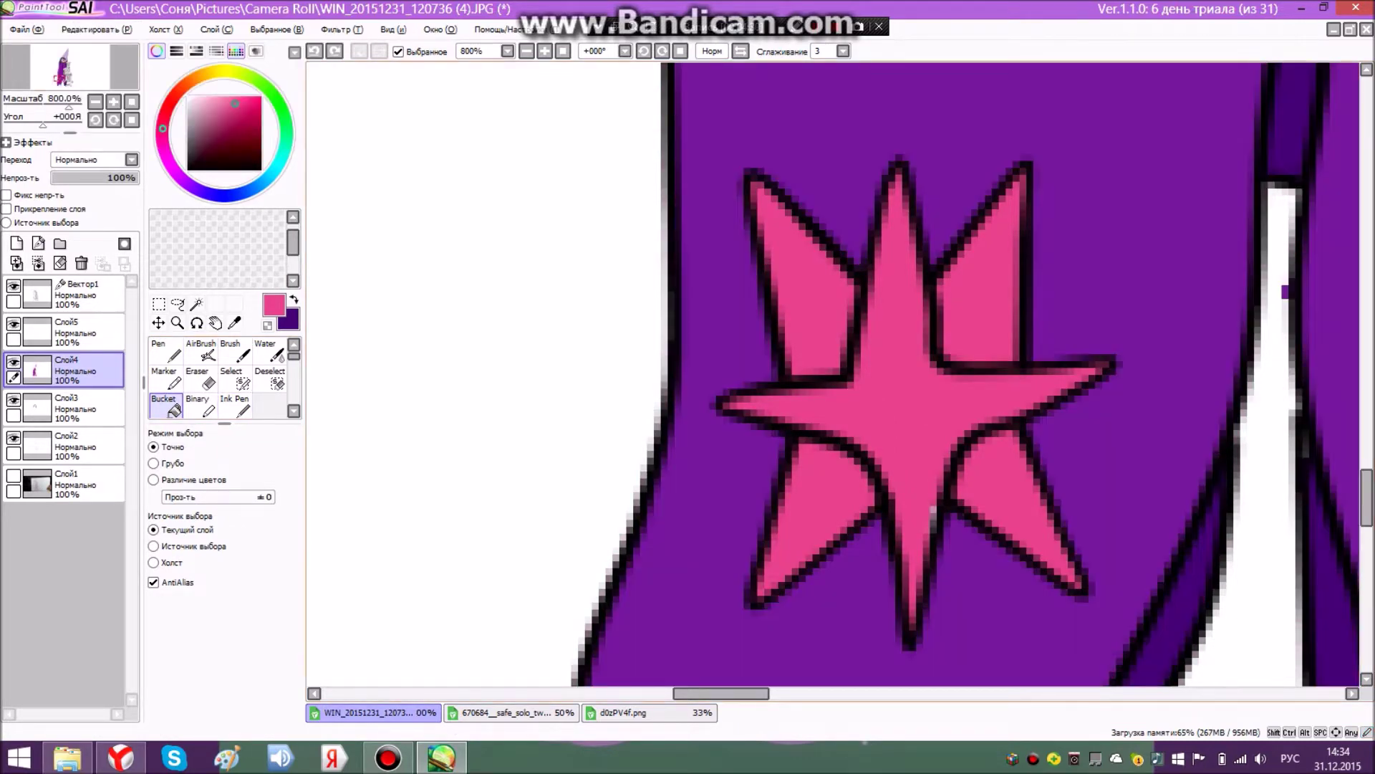
- Repaint the upper-left point behind the star white with the size 7 pen, finishing its tip at size 1
key("n")
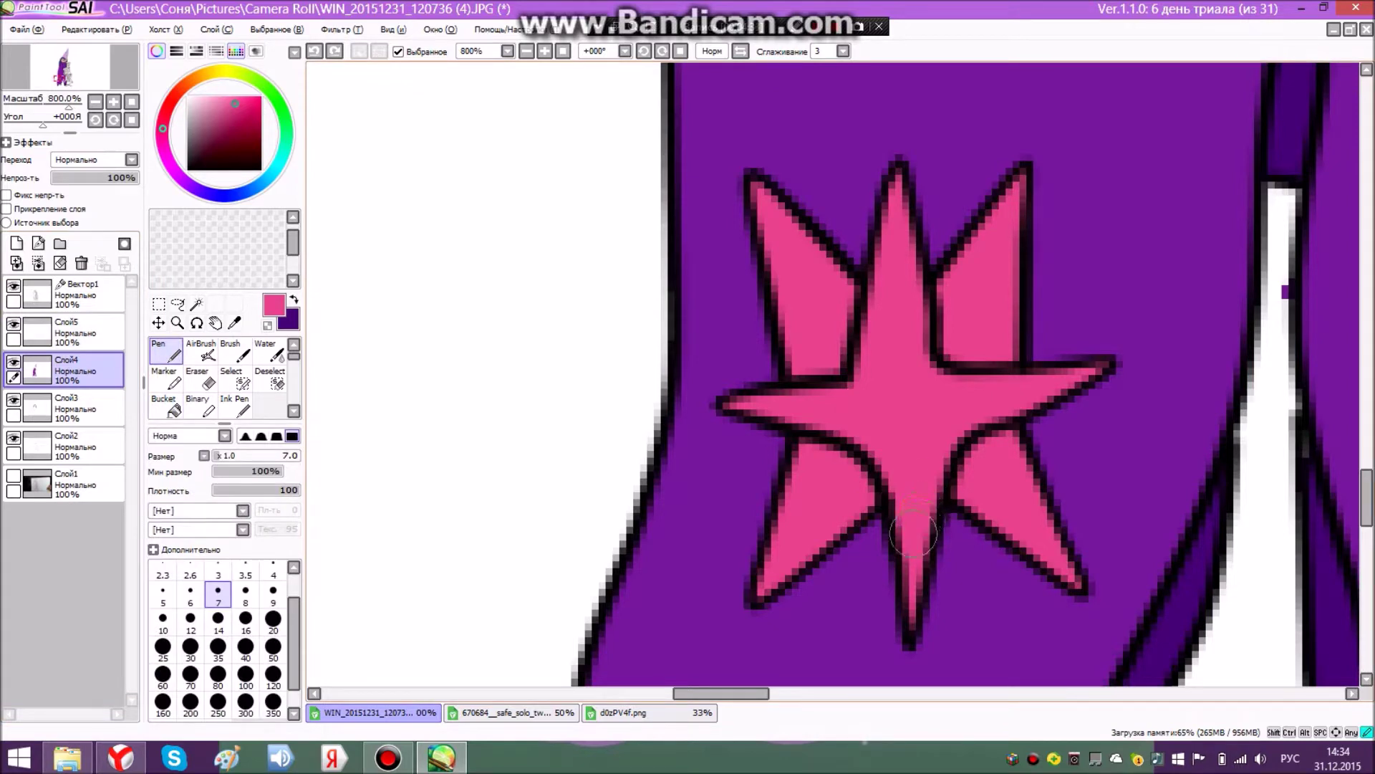
key("x")
scroll(857, 352, "up", 2)
mouse_move(811, 352)
left_mouse_down()
mouse_move(815, 260)
mouse_move(823, 296)
mouse_move(829, 268)
mouse_move(819, 357)
left_mouse_up()
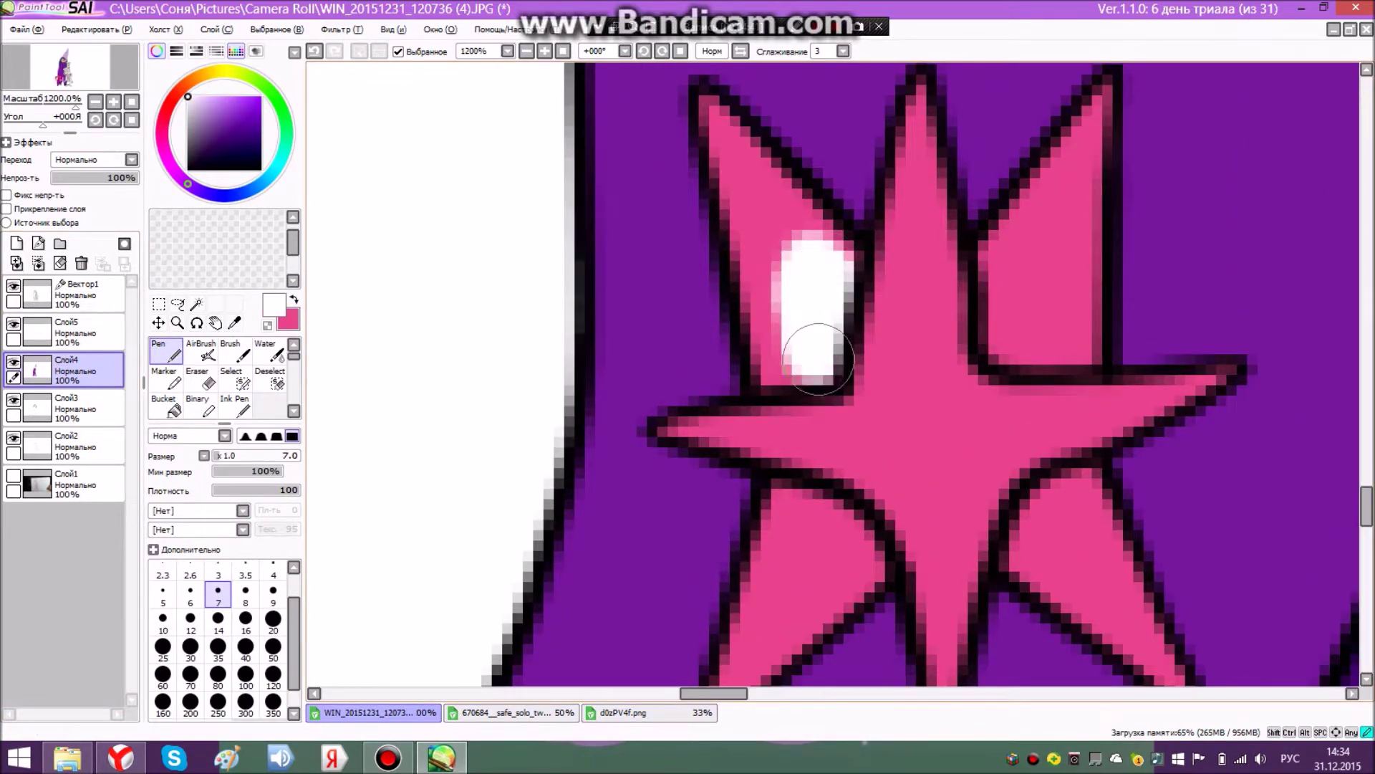
mouse_move(827, 268)
left_mouse_down()
mouse_move(759, 191)
mouse_move(830, 255)
mouse_move(796, 214)
left_mouse_up()
mouse_move(824, 281)
left_mouse_down()
mouse_move(791, 357)
mouse_move(768, 361)
mouse_move(771, 342)
mouse_move(779, 365)
mouse_move(777, 306)
mouse_move(726, 144)
mouse_move(763, 272)
left_mouse_up()
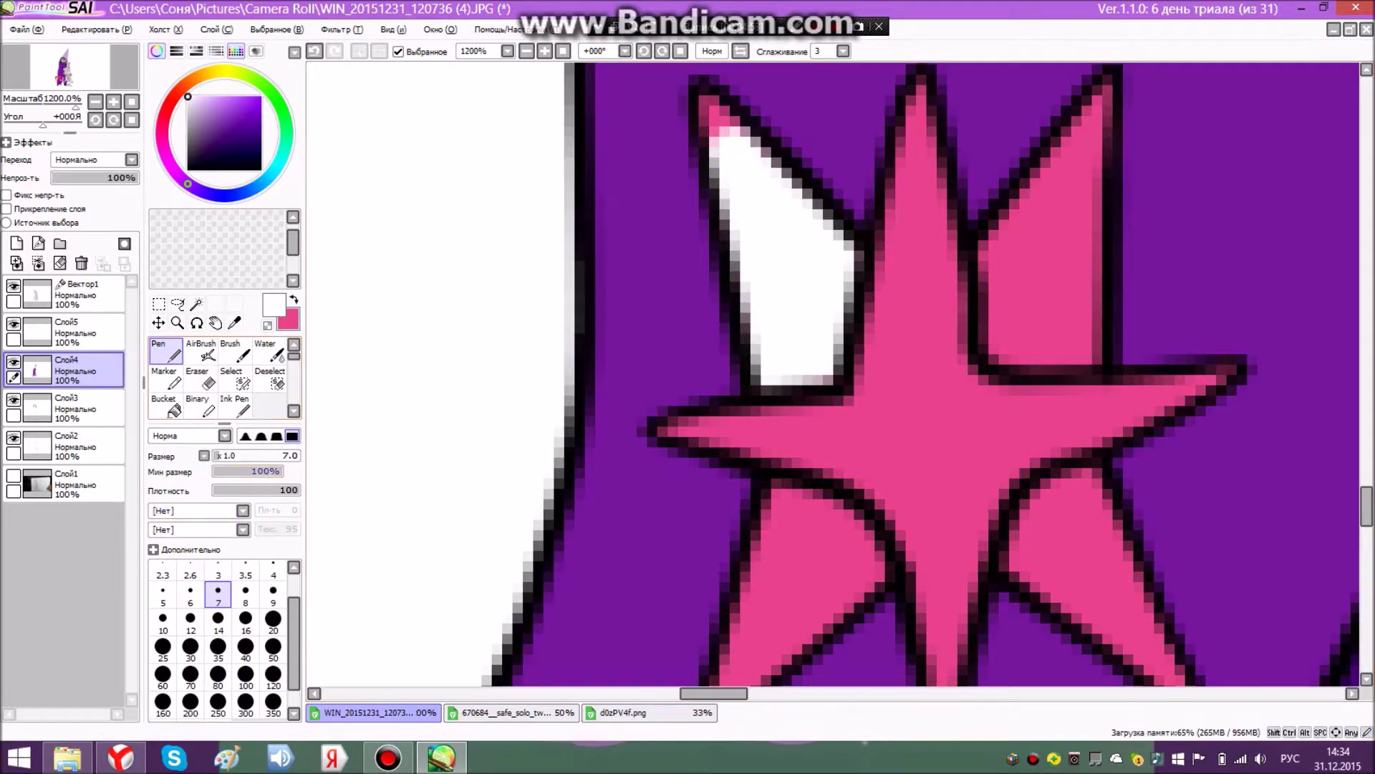
left_click_drag(218, 455, 213, 455)
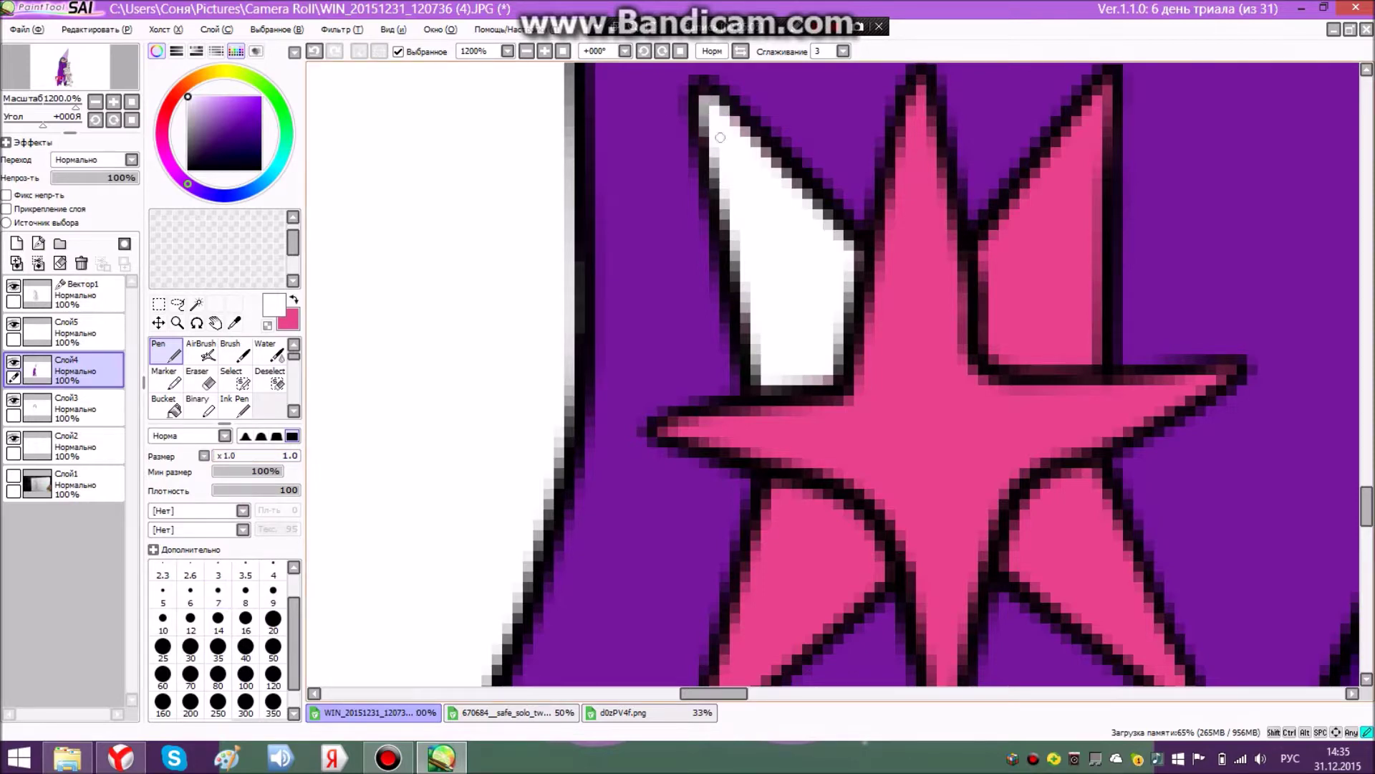
- Dab white over the lower part of the upper-right point behind the star with the pen at sizes 14 and 12
left_click(245, 621)
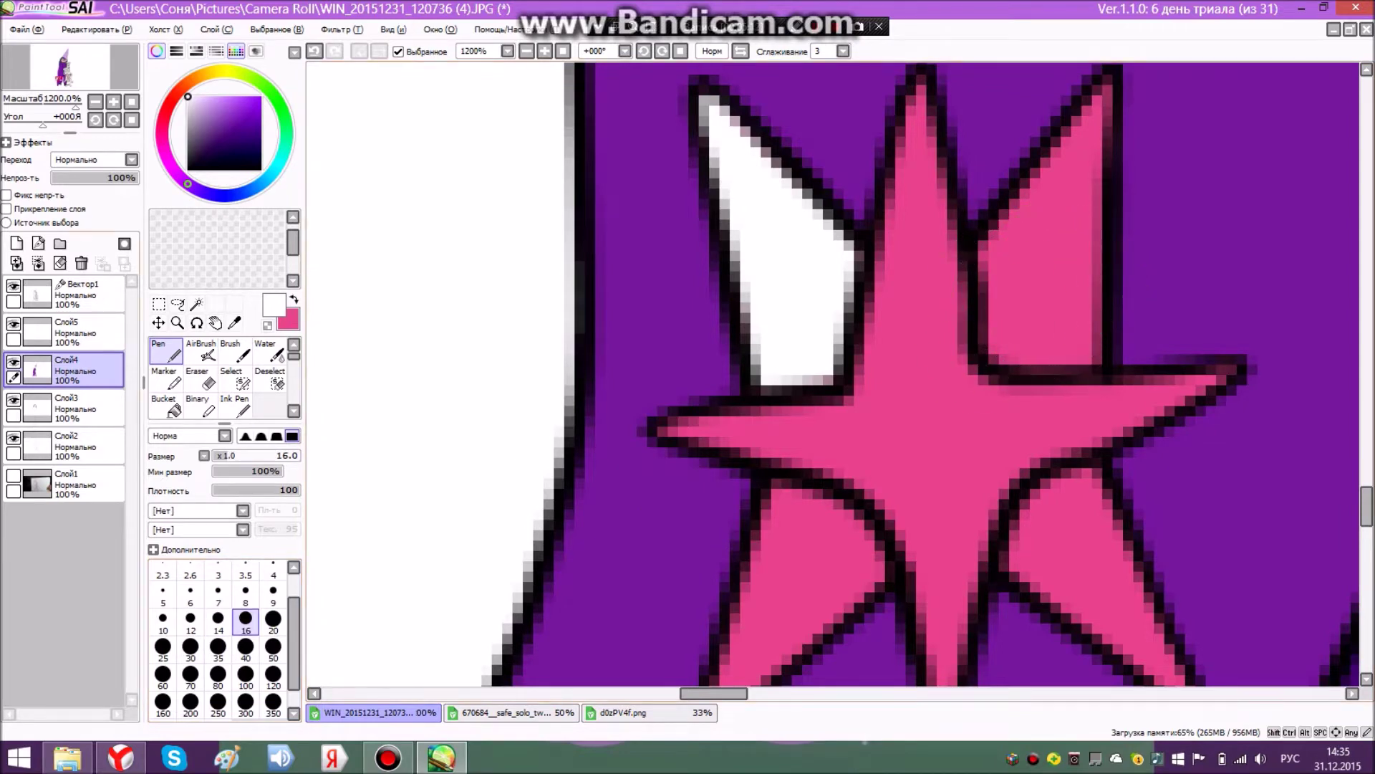
left_click(1040, 299)
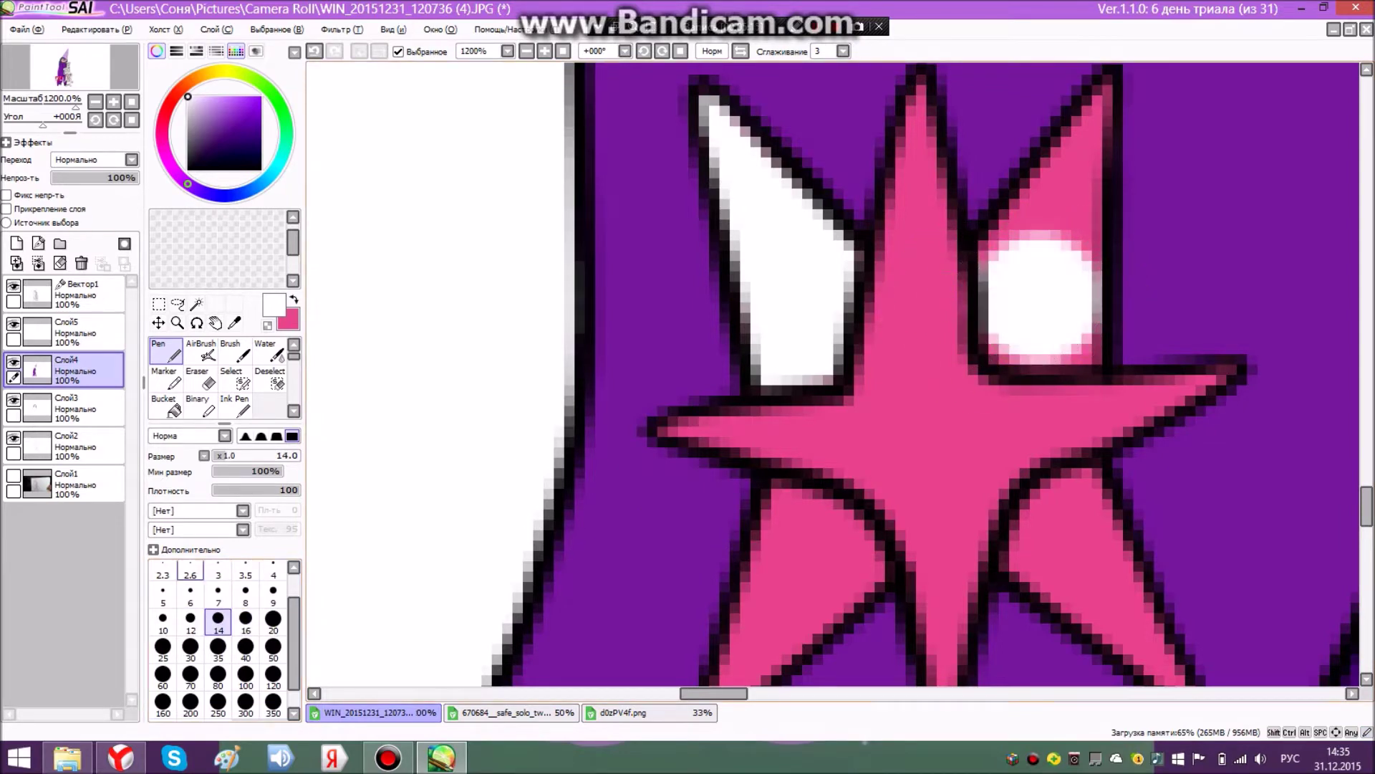
key("bracketleft")
left_click(1049, 317)
left_click(1042, 293)
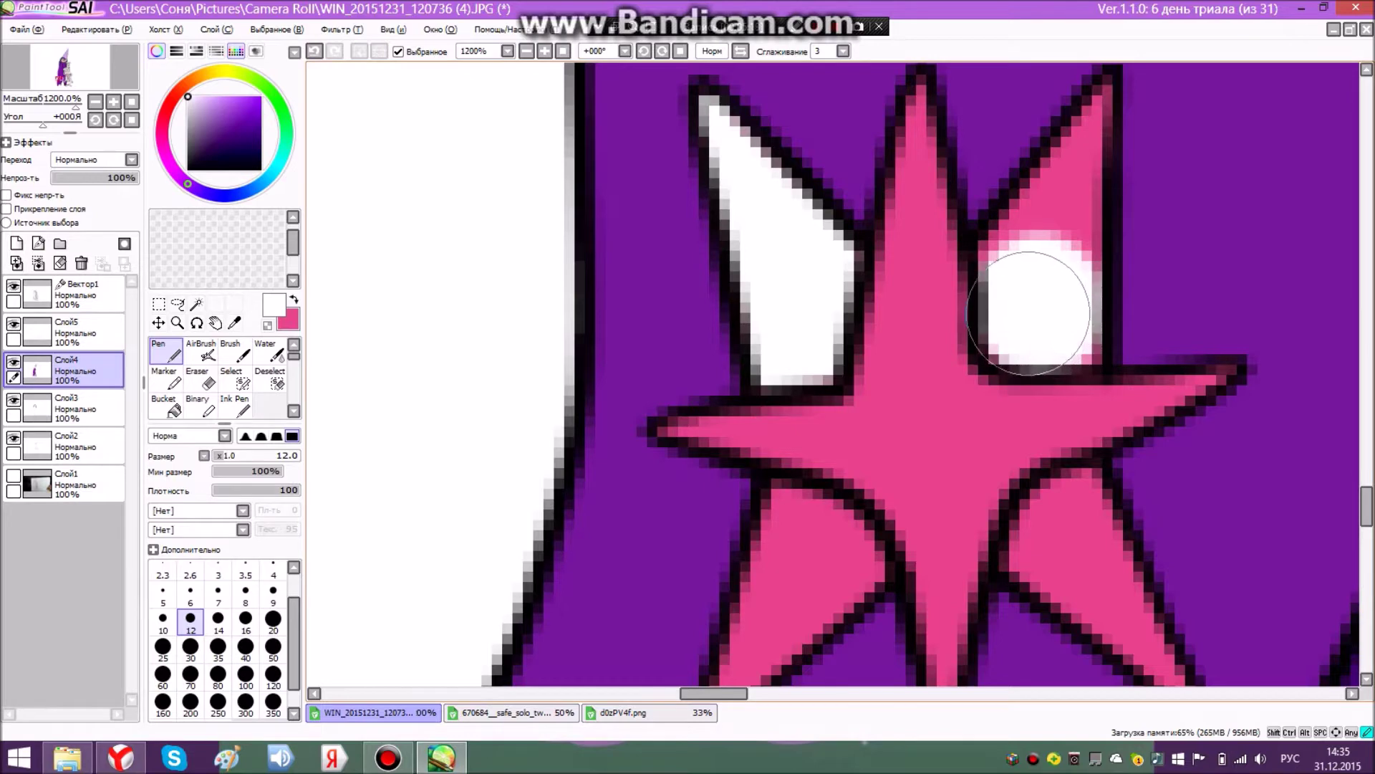
left_click(219, 593)
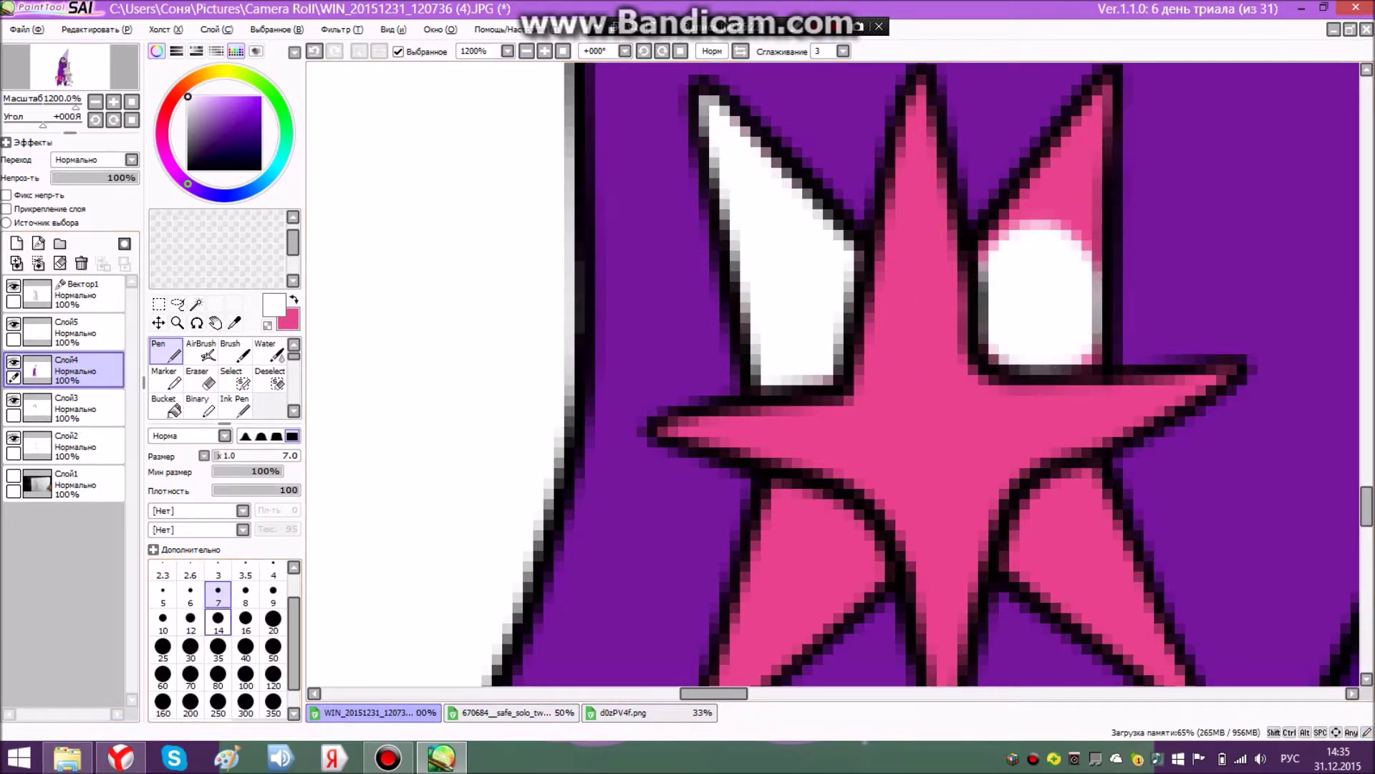
- Paint the rest of the upper-right point white at pen size 10 and its tip at size 3.5, undoing strokes that cross the outline
left_click(163, 622)
mouse_move(1046, 233)
left_mouse_down()
mouse_move(1061, 179)
mouse_move(1043, 208)
left_mouse_up()
left_click_drag(1064, 325, 1068, 325)
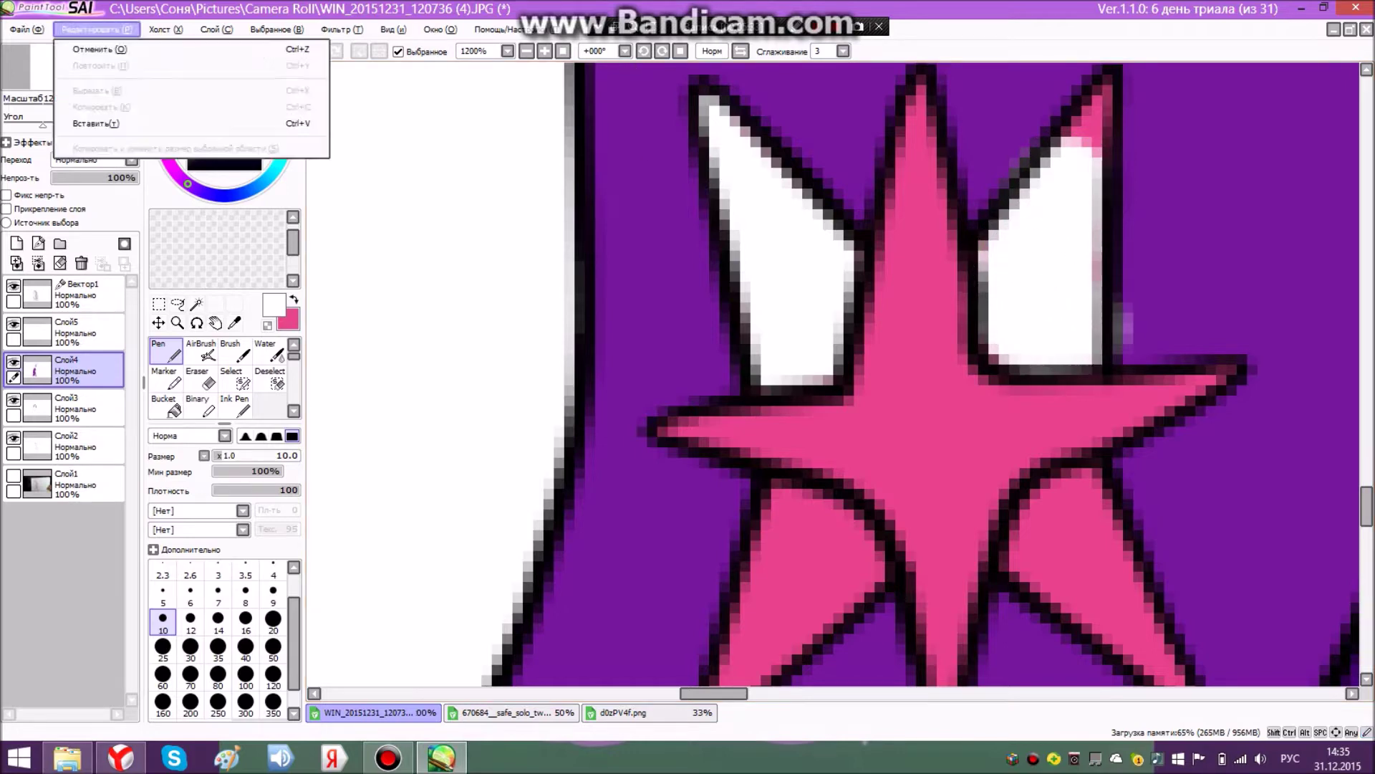
key("ctrl+z")
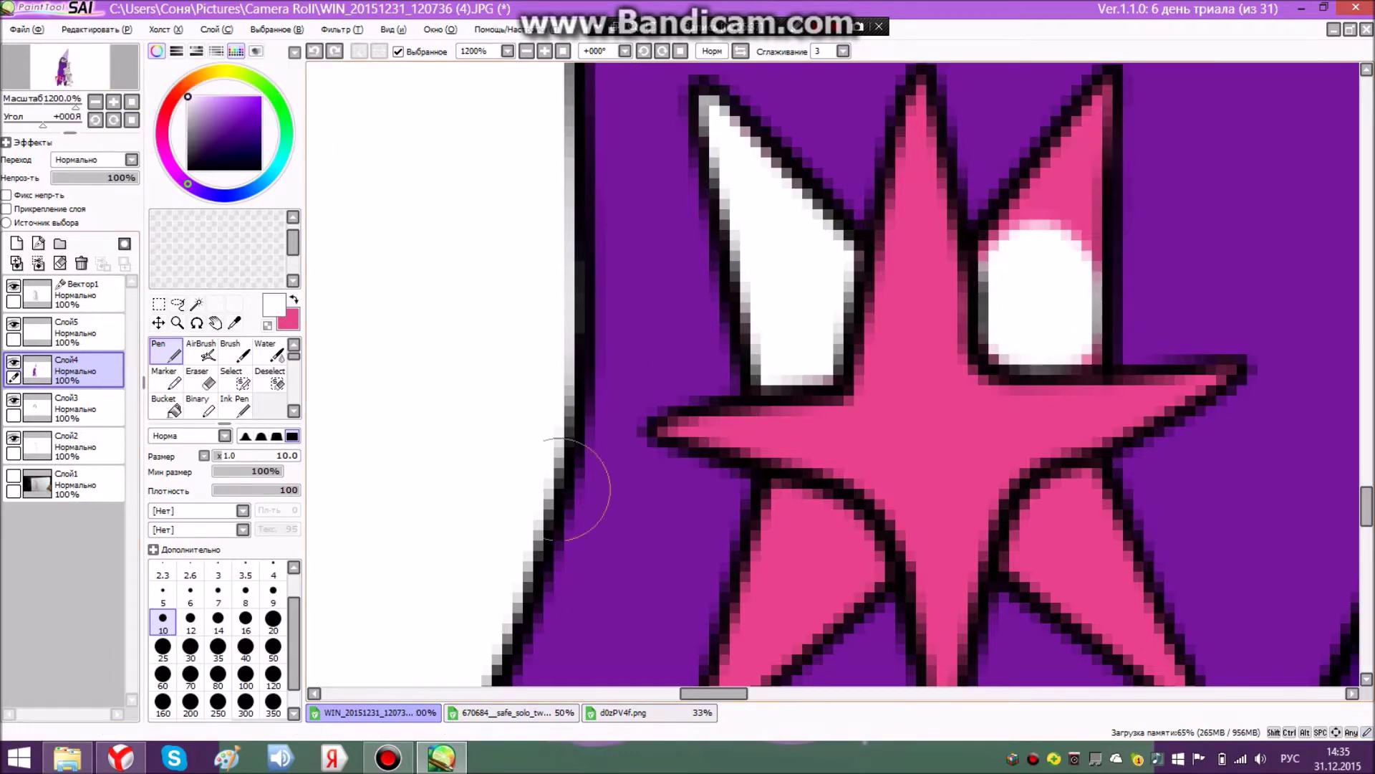
scroll(1226, 215, "up", 1)
scroll(1305, 491, "up", 2)
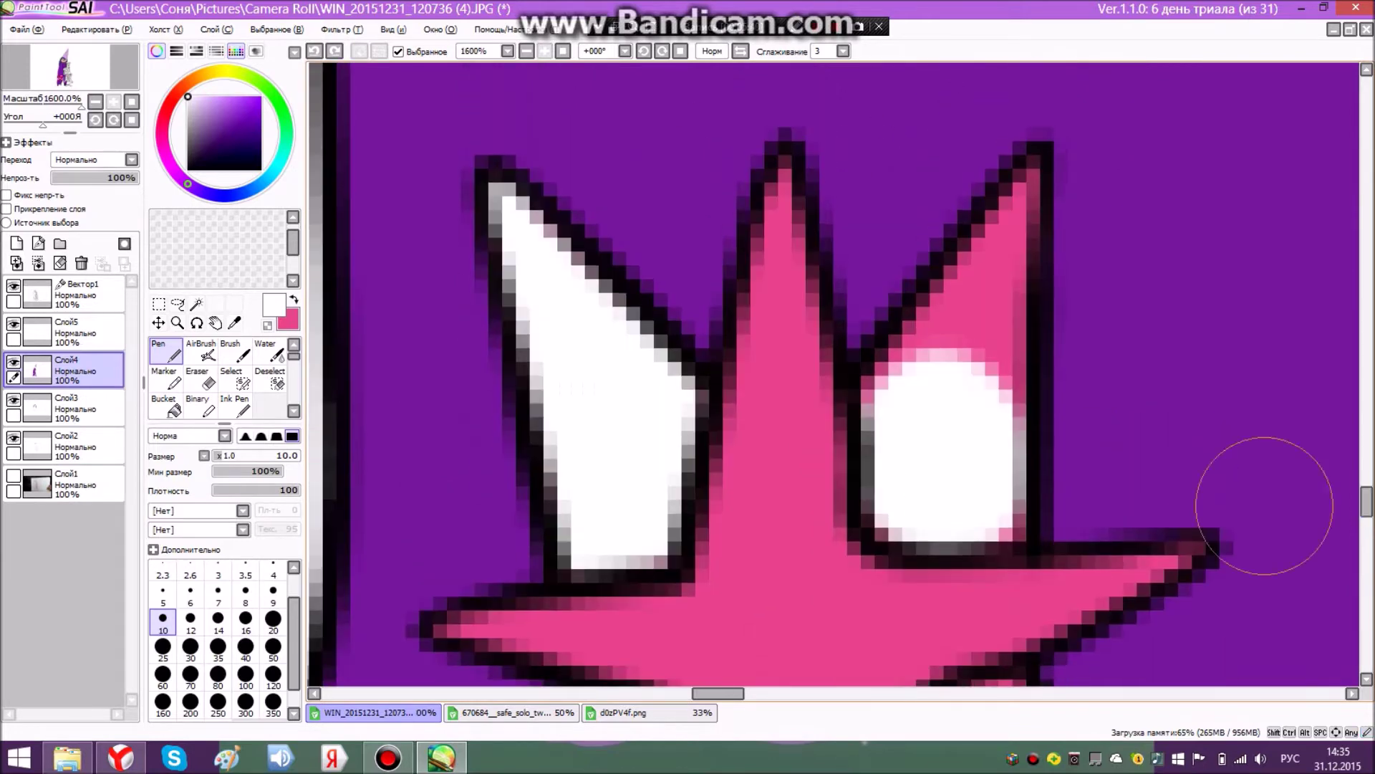
mouse_move(964, 293)
left_mouse_down()
mouse_move(983, 378)
mouse_move(977, 516)
mouse_move(992, 504)
mouse_move(909, 491)
mouse_move(896, 409)
mouse_move(987, 277)
mouse_move(952, 336)
left_mouse_up()
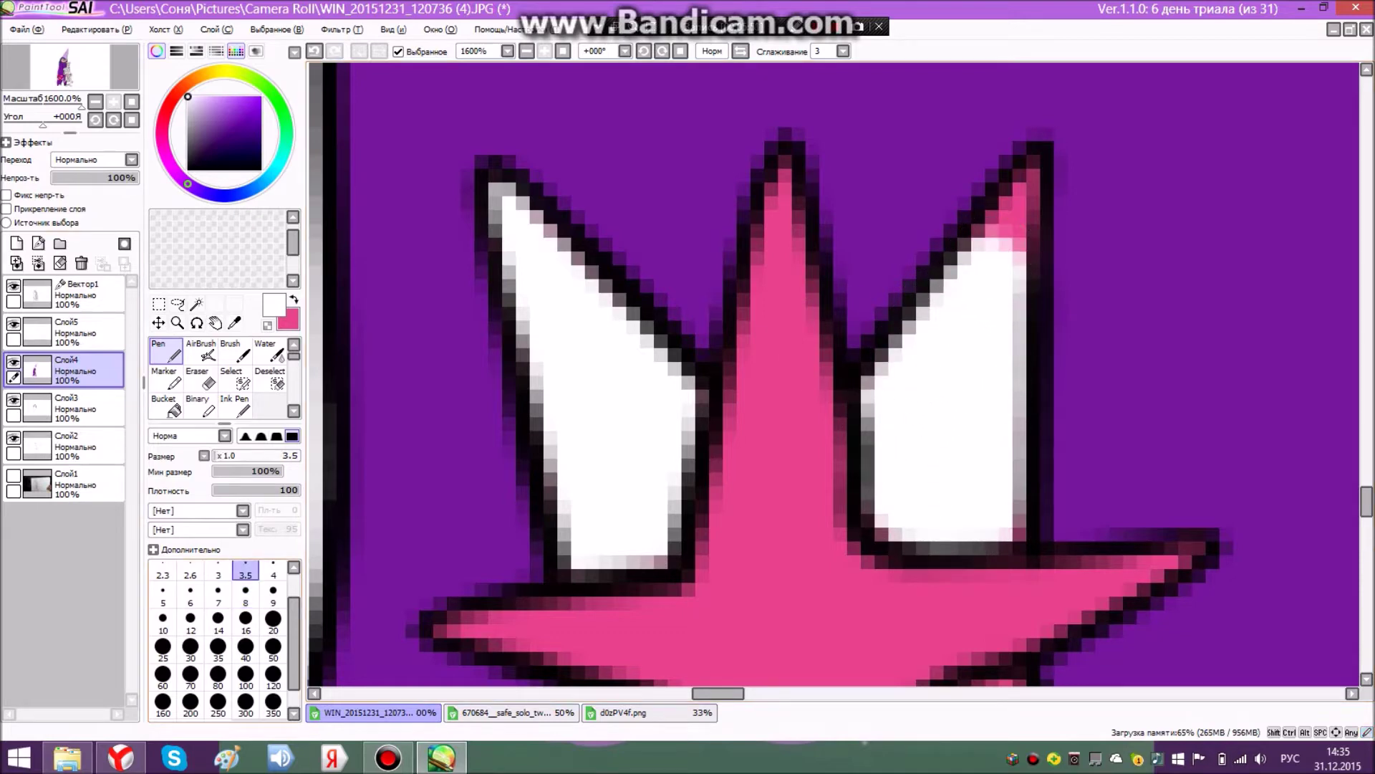
mouse_move(1013, 228)
left_mouse_down()
mouse_move(1015, 256)
mouse_move(1020, 205)
left_mouse_up()
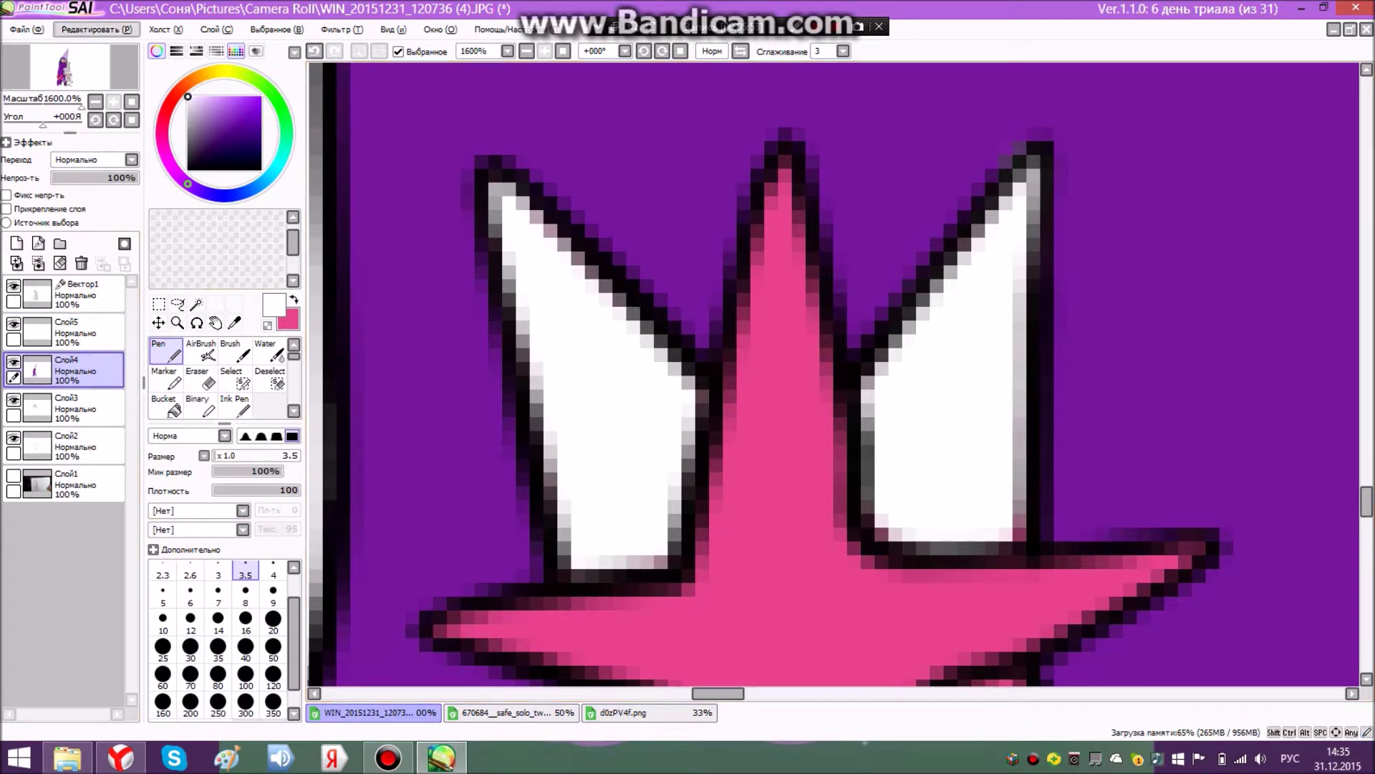
key("ctrl+z")
left_click_drag(1000, 241, 1017, 268)
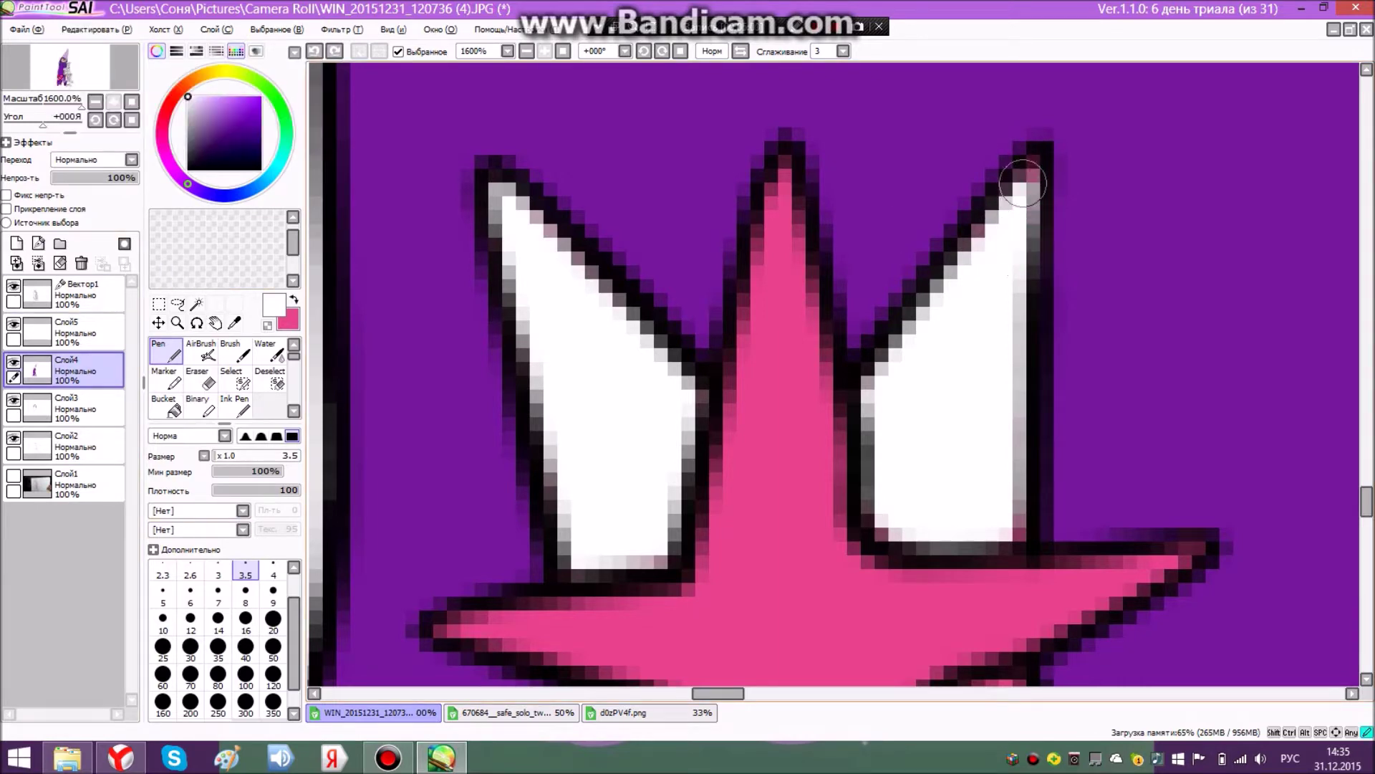
- Paint the lower-right point behind the star white with the size 8 pen, undoing the first size 3.5 stroke that crosses the outline
scroll(709, 489, "down", 3)
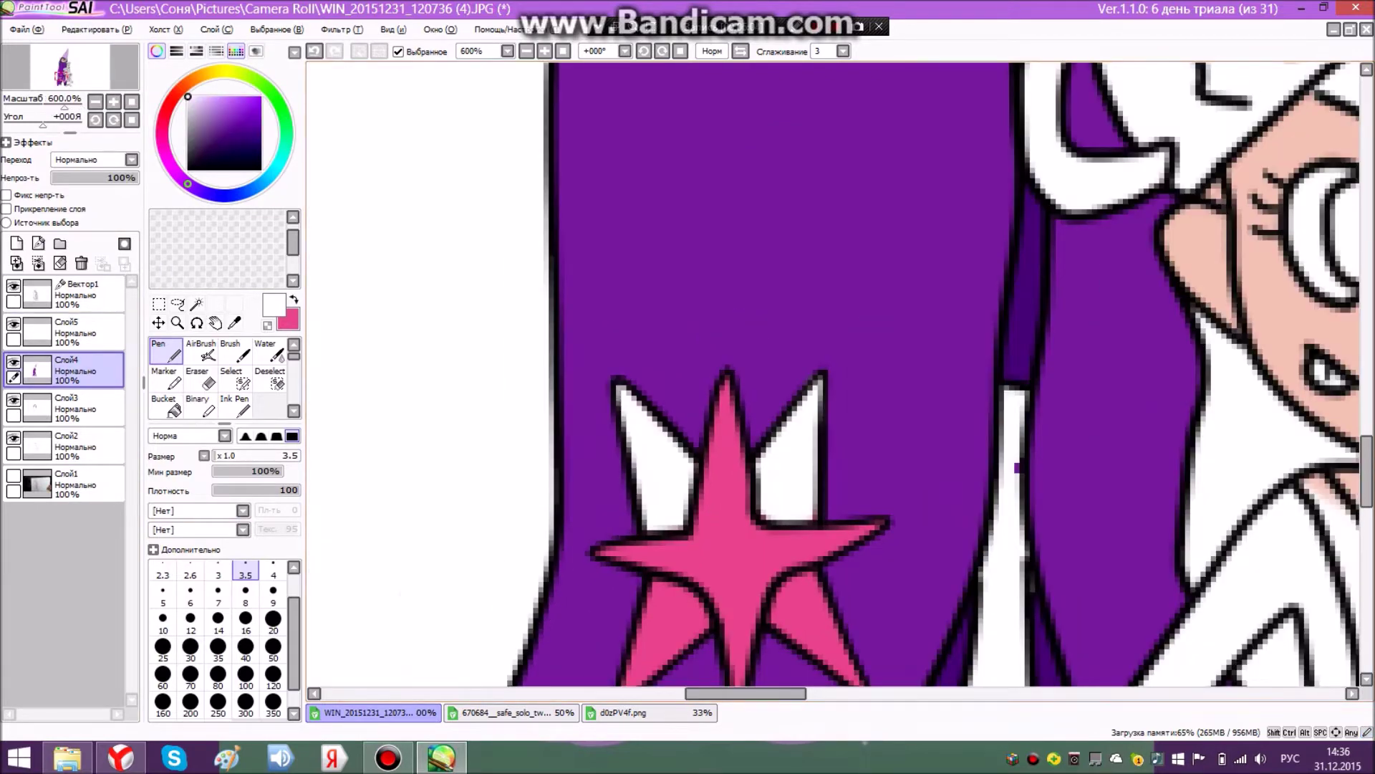
left_click_drag(706, 653, 712, 359)
scroll(712, 359, "up", 3)
mouse_move(1125, 443)
left_mouse_down()
mouse_move(1097, 417)
mouse_move(1037, 316)
mouse_move(1074, 305)
mouse_move(1039, 324)
left_mouse_up()
left_click(96, 29)
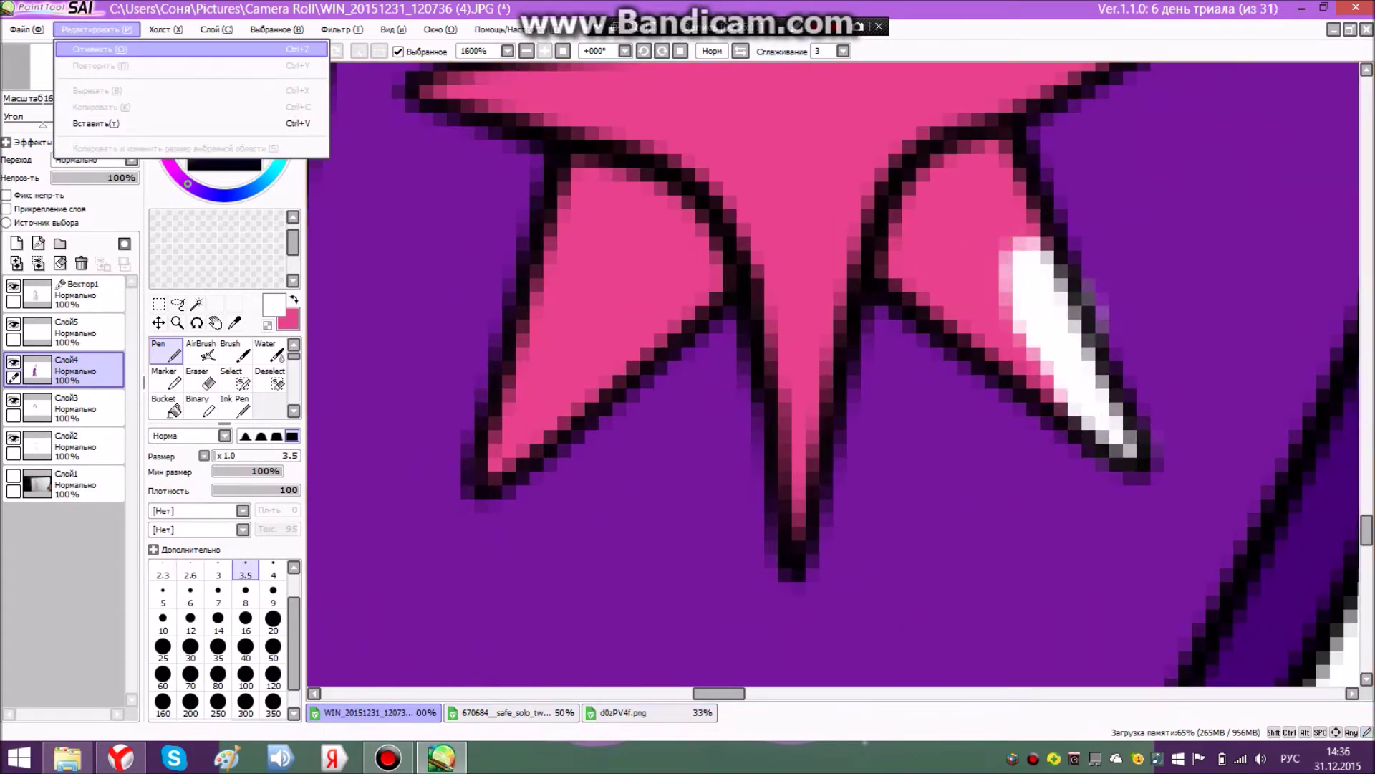
left_click(100, 48)
mouse_move(959, 184)
left_mouse_down()
mouse_move(975, 210)
mouse_move(977, 188)
mouse_move(928, 249)
mouse_move(908, 253)
mouse_move(1001, 293)
mouse_move(1000, 251)
mouse_move(1038, 329)
mouse_move(950, 283)
mouse_move(952, 240)
mouse_move(999, 243)
mouse_move(996, 226)
mouse_move(1032, 331)
left_mouse_up()
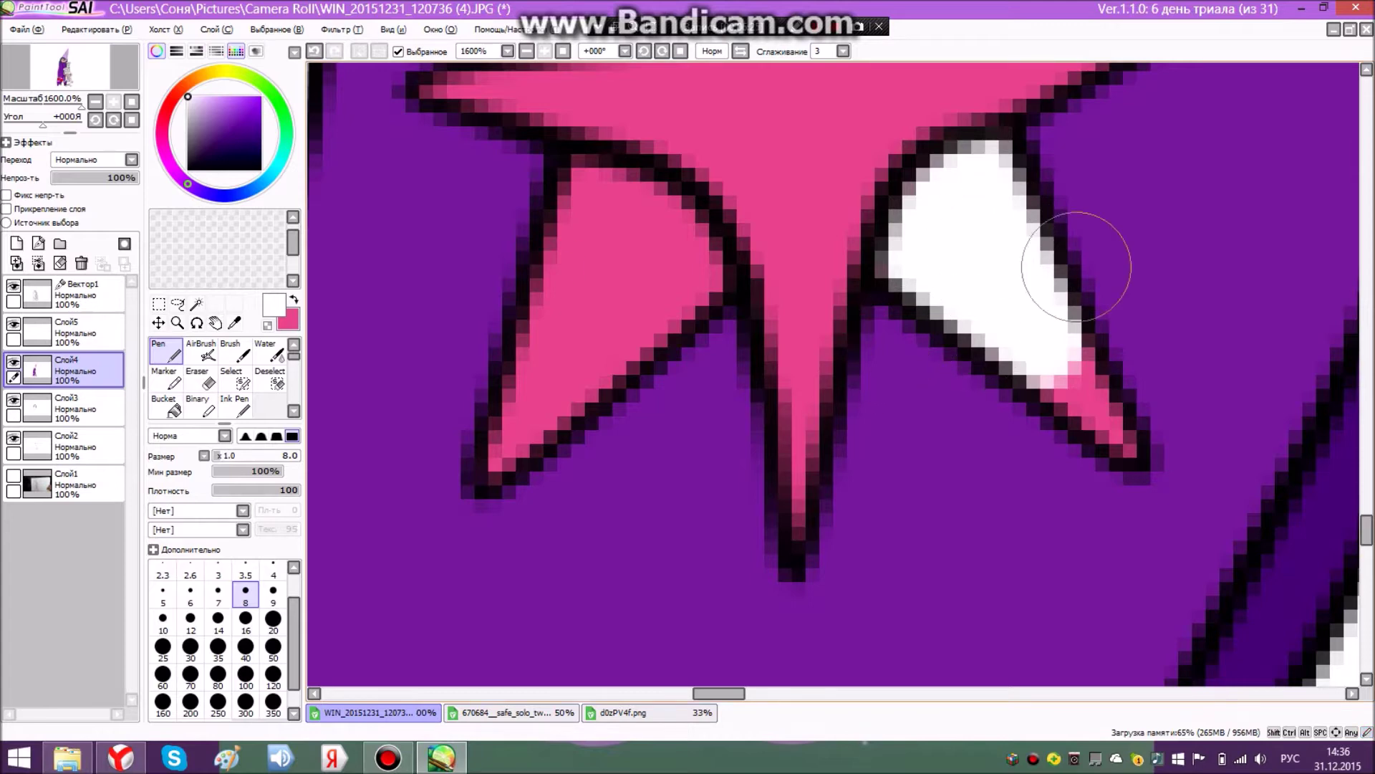
mouse_move(1080, 354)
left_mouse_down()
mouse_move(1044, 346)
mouse_move(1115, 432)
left_mouse_up()
- Paint the lower-left point behind the star white, redoing the first stroke, and bring both figures back into view
mouse_move(444, 440)
left_mouse_down()
mouse_move(485, 461)
mouse_move(509, 444)
mouse_move(492, 461)
mouse_move(566, 340)
left_mouse_up()
left_click(96, 30)
left_click(86, 45)
mouse_move(510, 419)
left_mouse_down()
mouse_move(526, 373)
mouse_move(538, 427)
mouse_move(606, 354)
mouse_move(567, 370)
mouse_move(566, 336)
mouse_move(632, 298)
mouse_move(659, 262)
mouse_move(682, 270)
mouse_move(618, 205)
mouse_move(591, 212)
mouse_move(554, 340)
mouse_move(614, 208)
left_mouse_up()
left_click(246, 590)
scroll(529, 174, "down", 12)
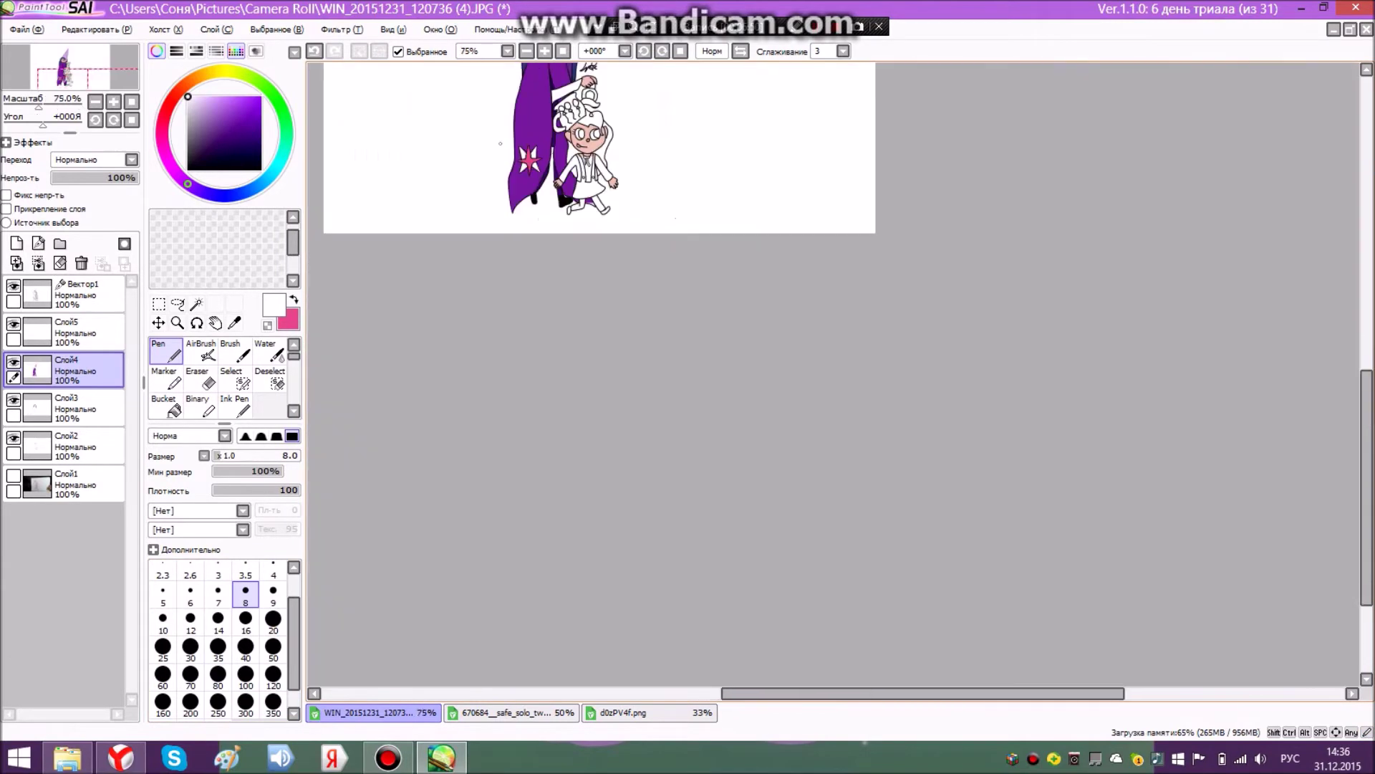
scroll(502, 104, "up", 5)
left_click_drag(1367, 516, 1367, 388)
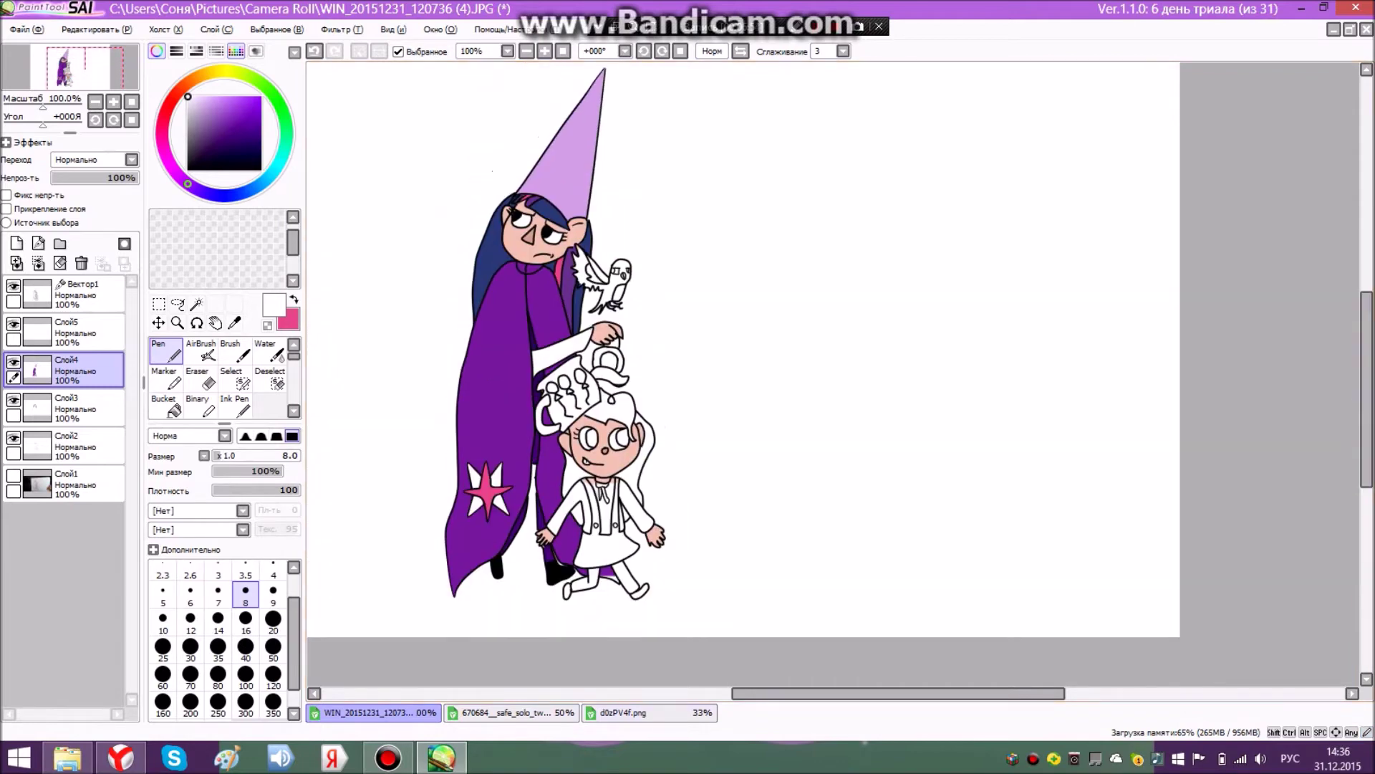
- Select the tall figure's white sleeve on the Вектор1 layer and fill it dark purple on Слой4 with the Marker
left_click_drag(768, 693, 700, 693)
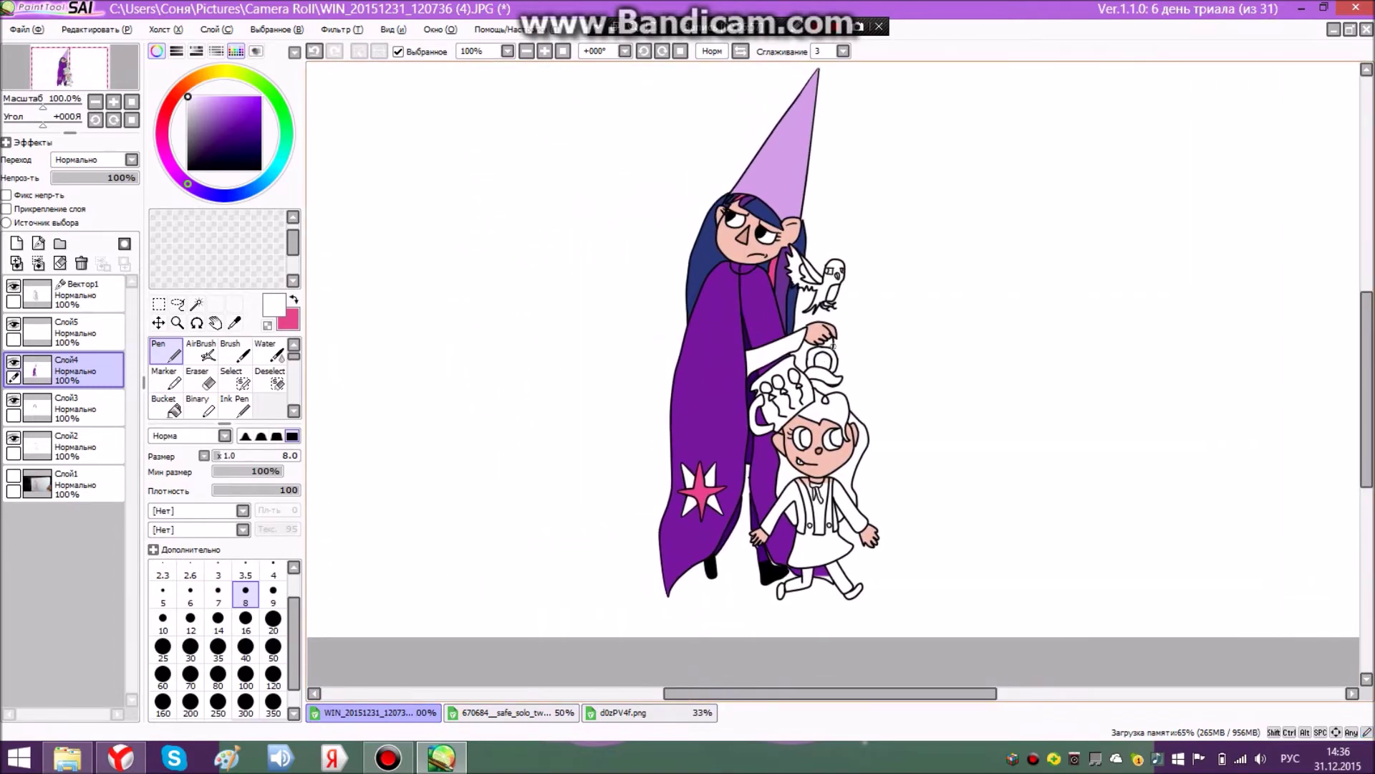
scroll(738, 331, "up", 3)
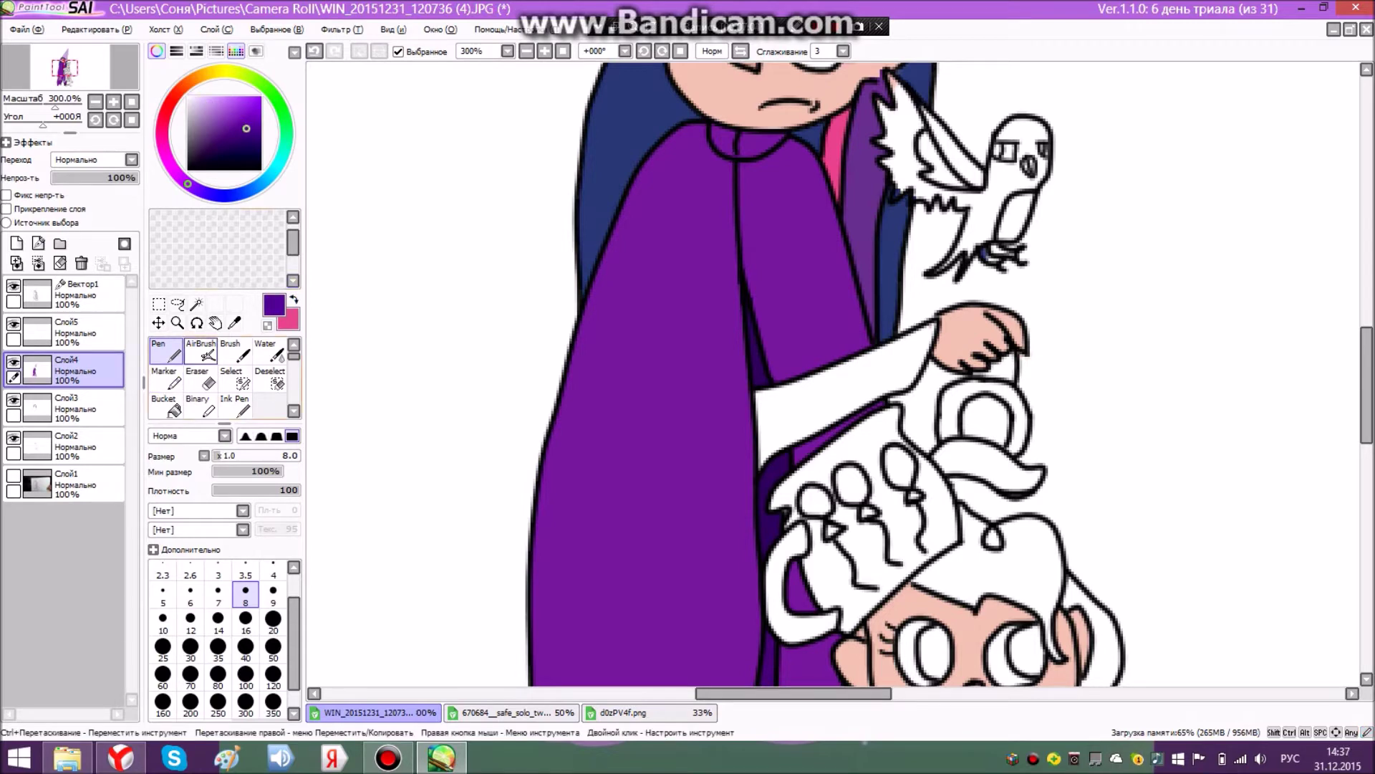
left_click(84, 295)
left_click(196, 304)
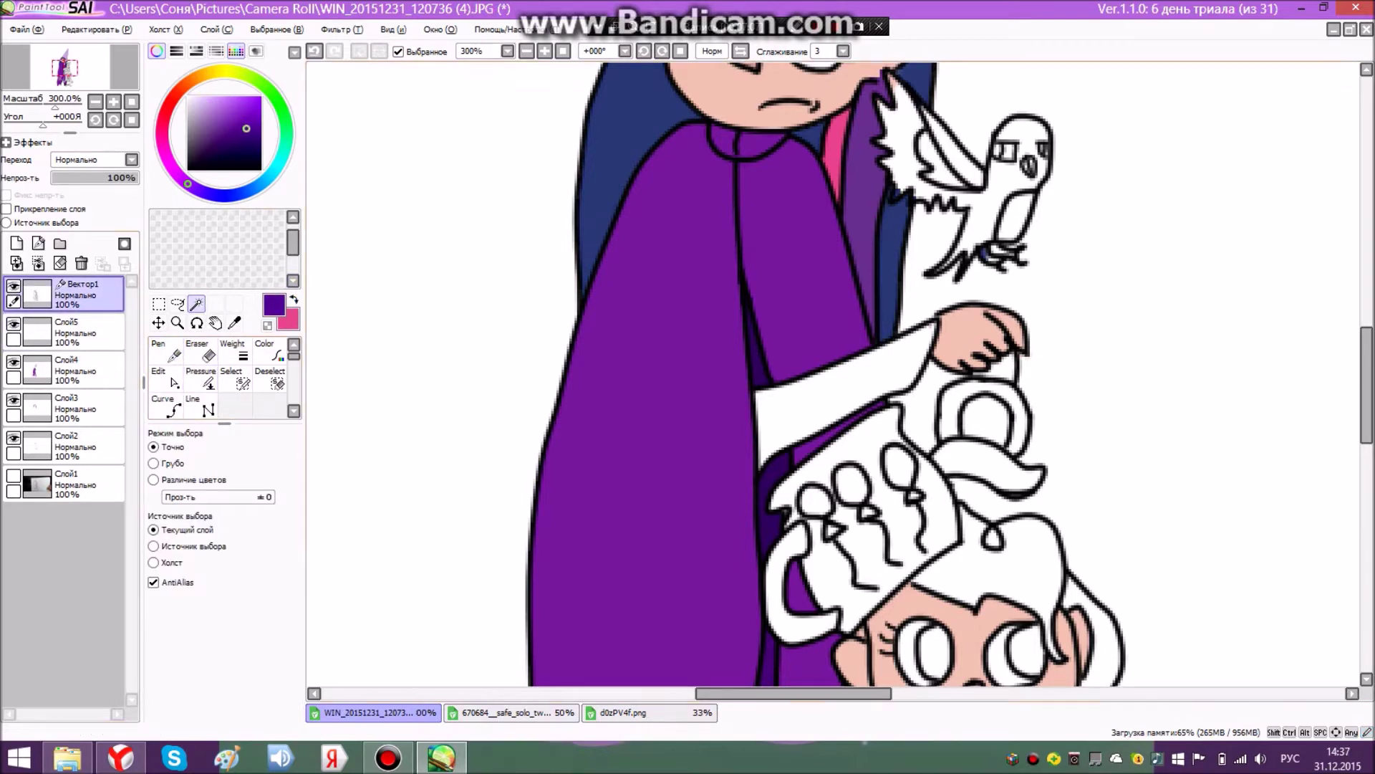
left_click(838, 387)
left_click(85, 370)
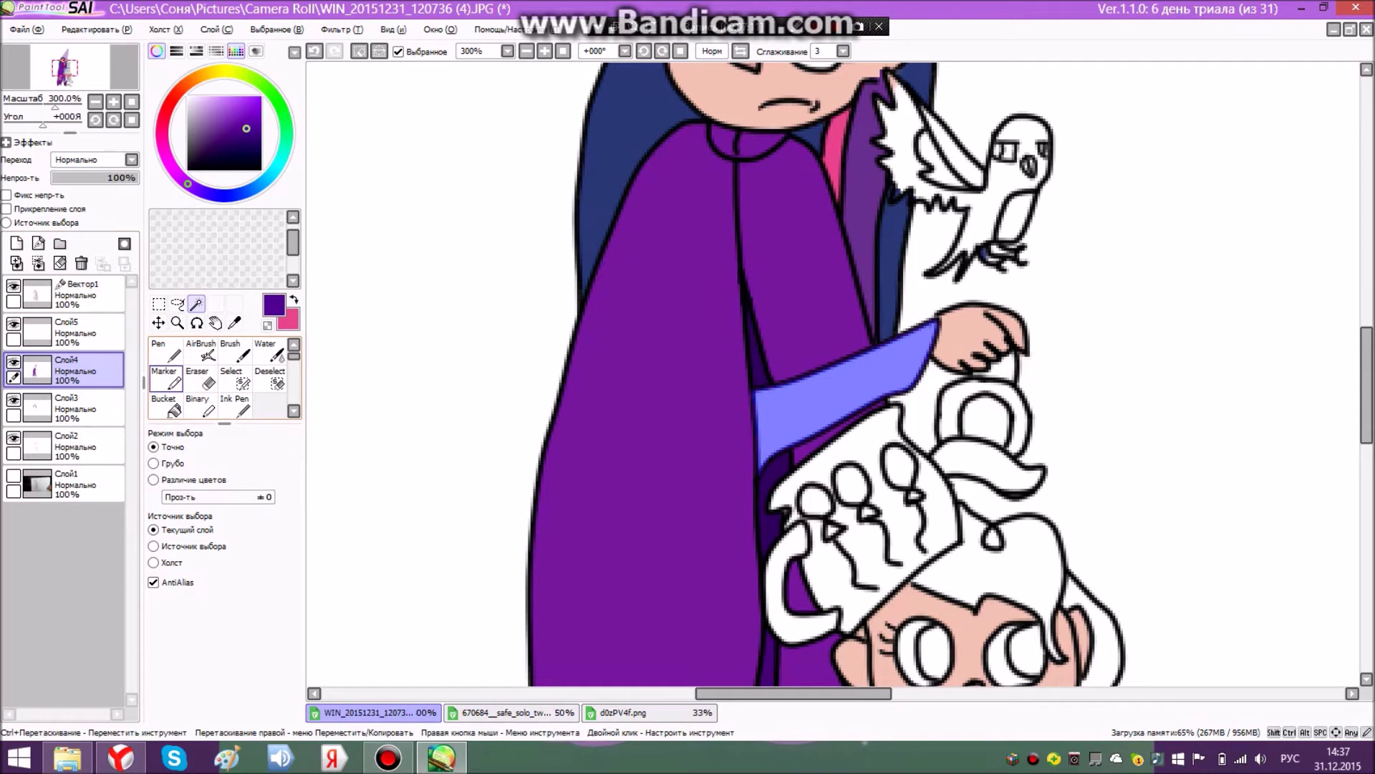
left_click(166, 378)
mouse_move(237, 455)
left_mouse_down()
mouse_move(298, 456)
mouse_move(244, 456)
left_mouse_up()
mouse_move(839, 390)
left_mouse_down()
mouse_move(737, 464)
mouse_move(1114, 448)
left_mouse_up()
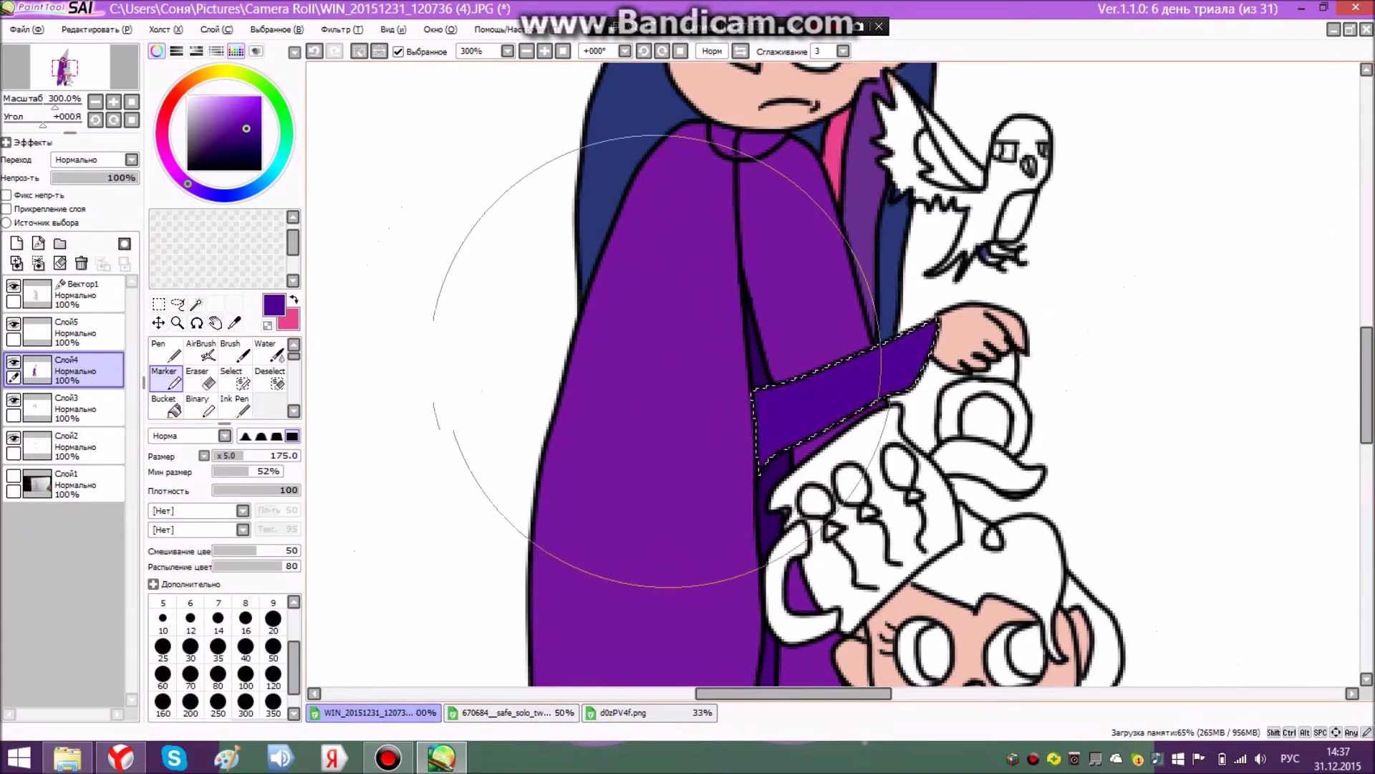
- Clear the sleeve selection and select the ring-shaped object and its connector below the hand on the Вектор1 layer
scroll(516, 491, "down", 5)
scroll(688, 444, "up", 6)
scroll(688, 444, "up", 1)
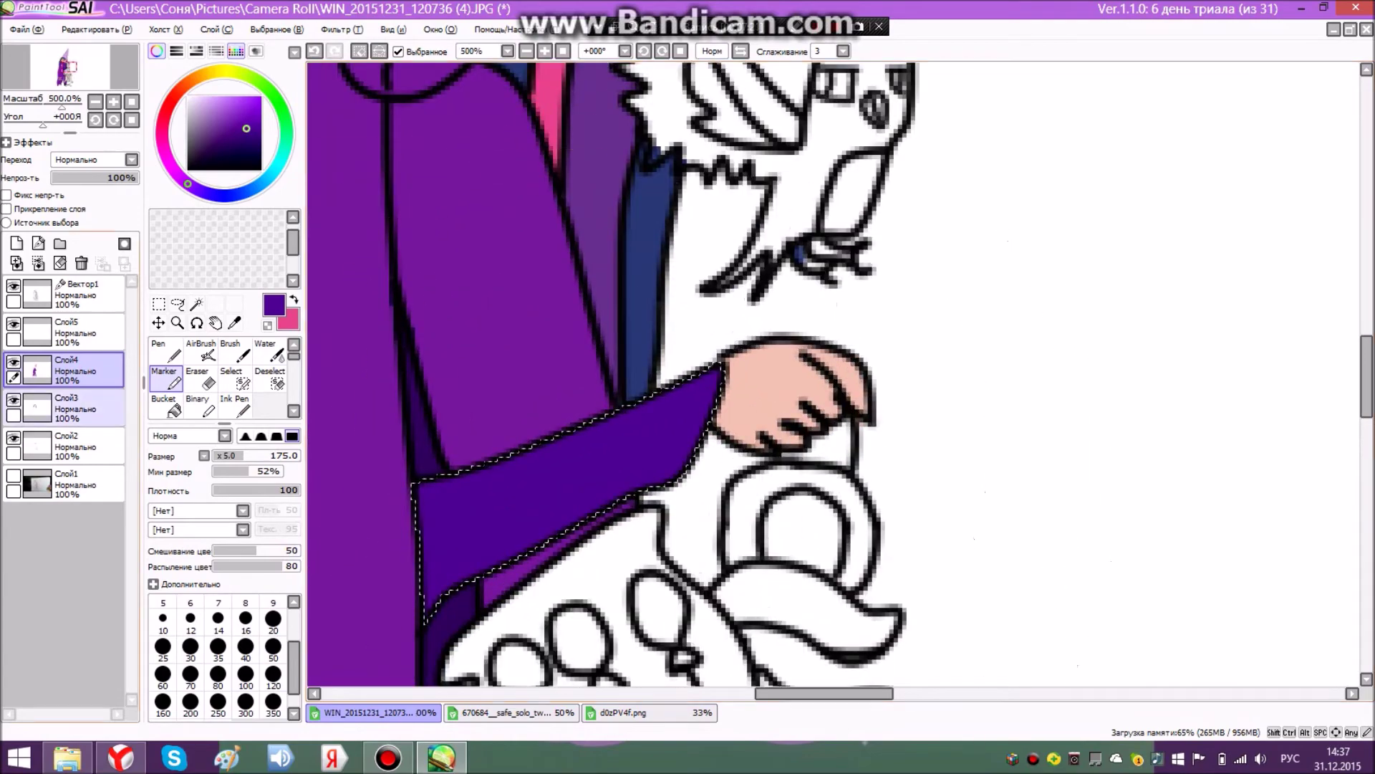
left_click(68, 331)
scroll(831, 373, "down", 5)
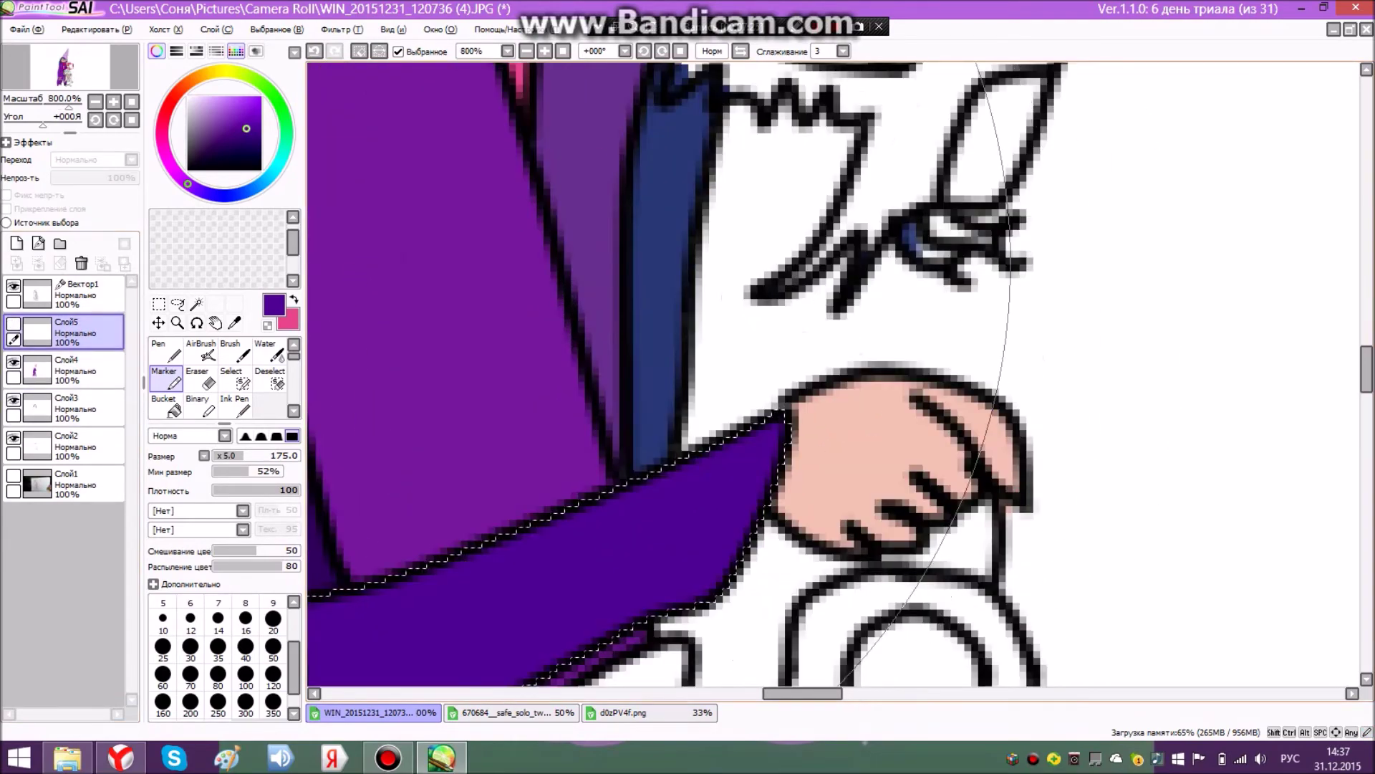
scroll(831, 372, "up", 3)
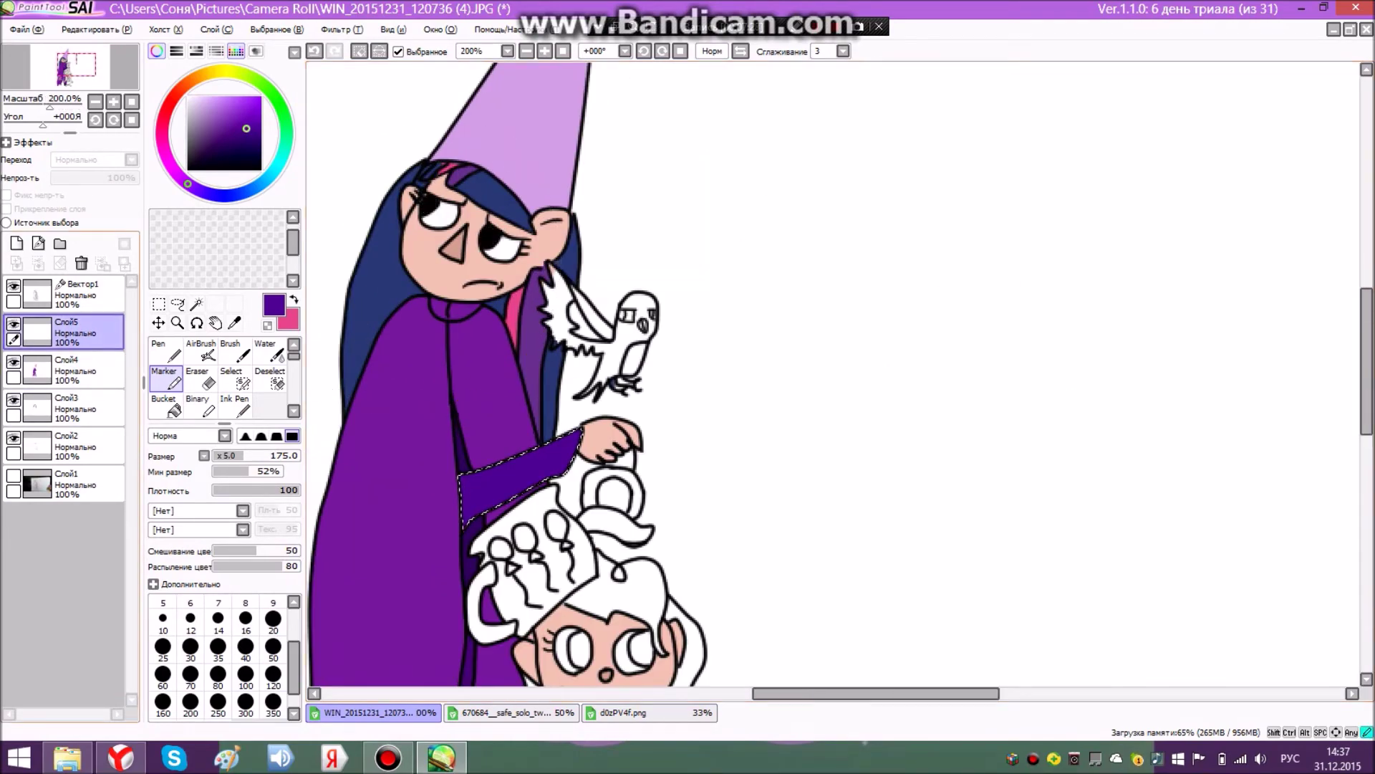
scroll(858, 523, "up", 2)
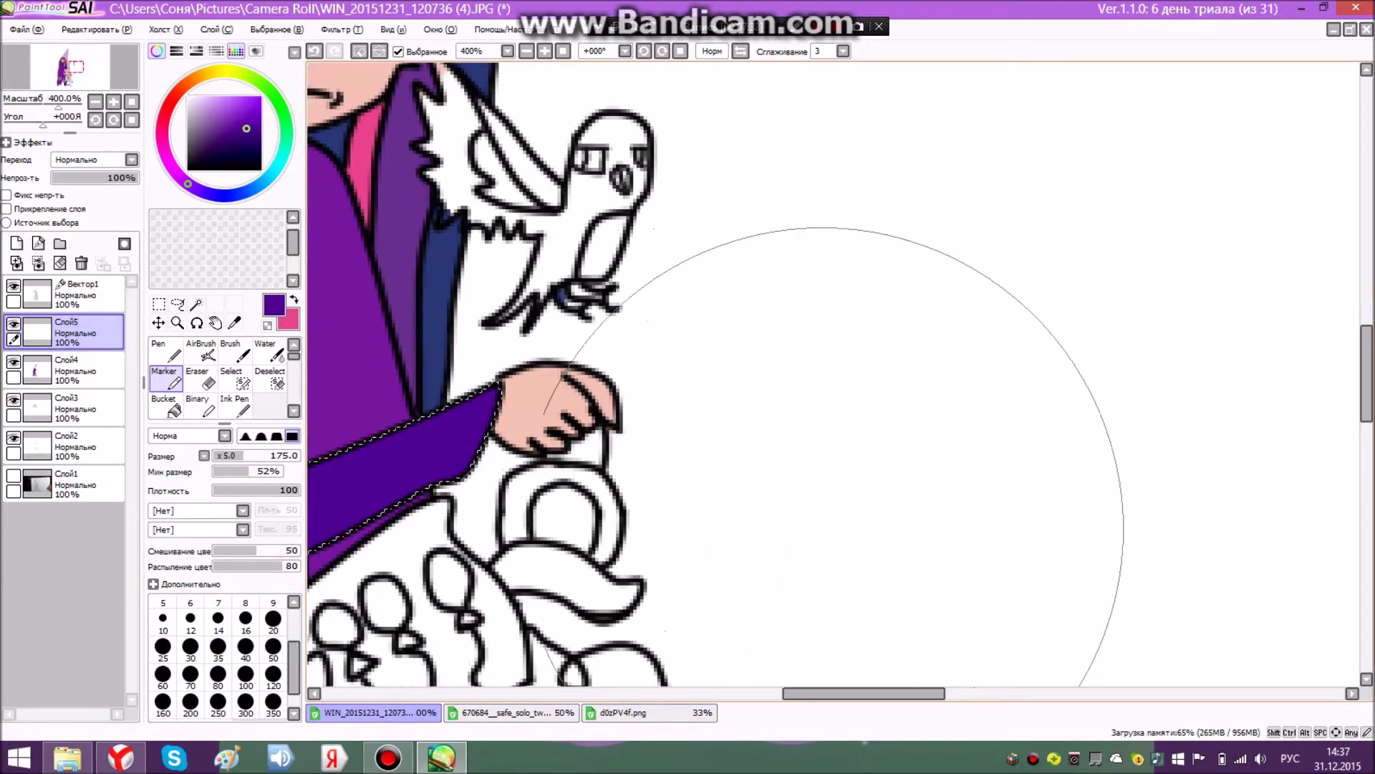
left_click(79, 294)
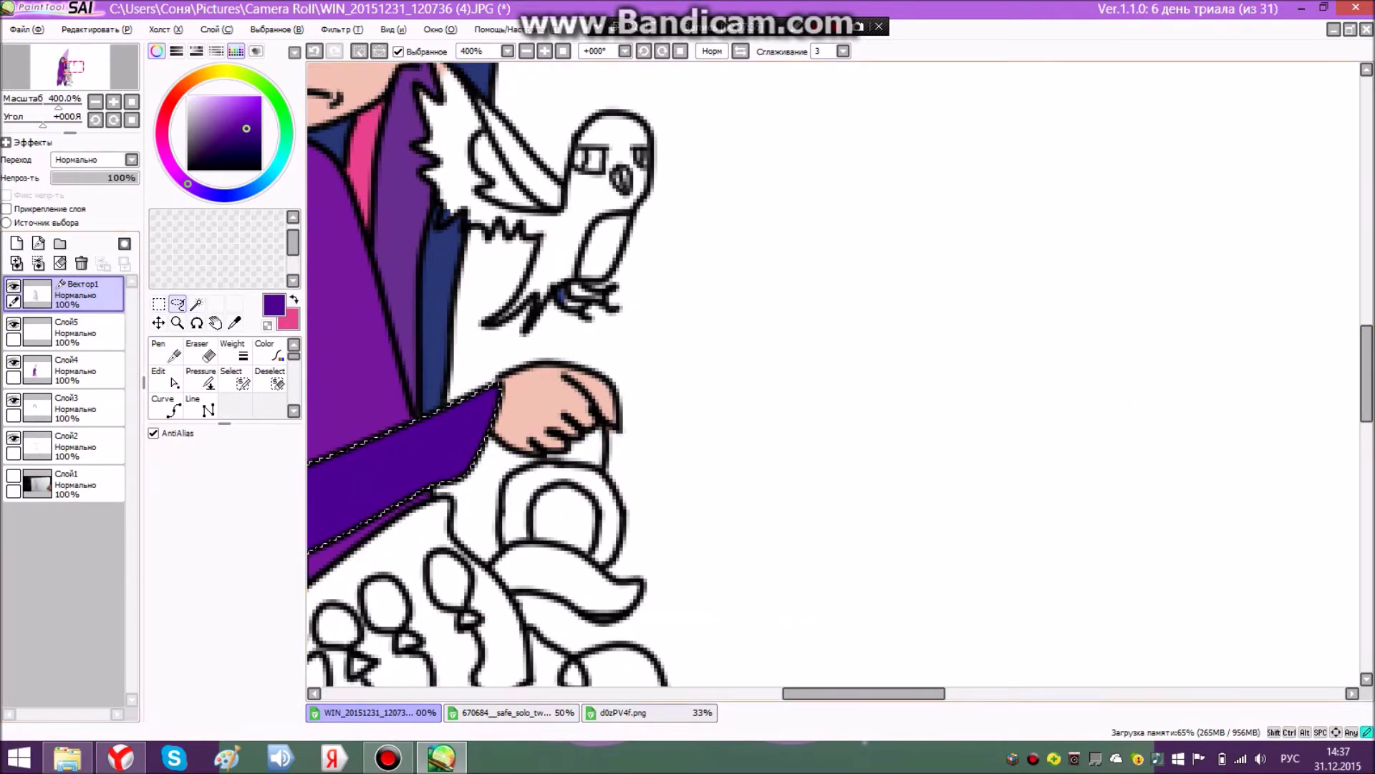
left_click(360, 51)
left_click(196, 304)
left_click(518, 507)
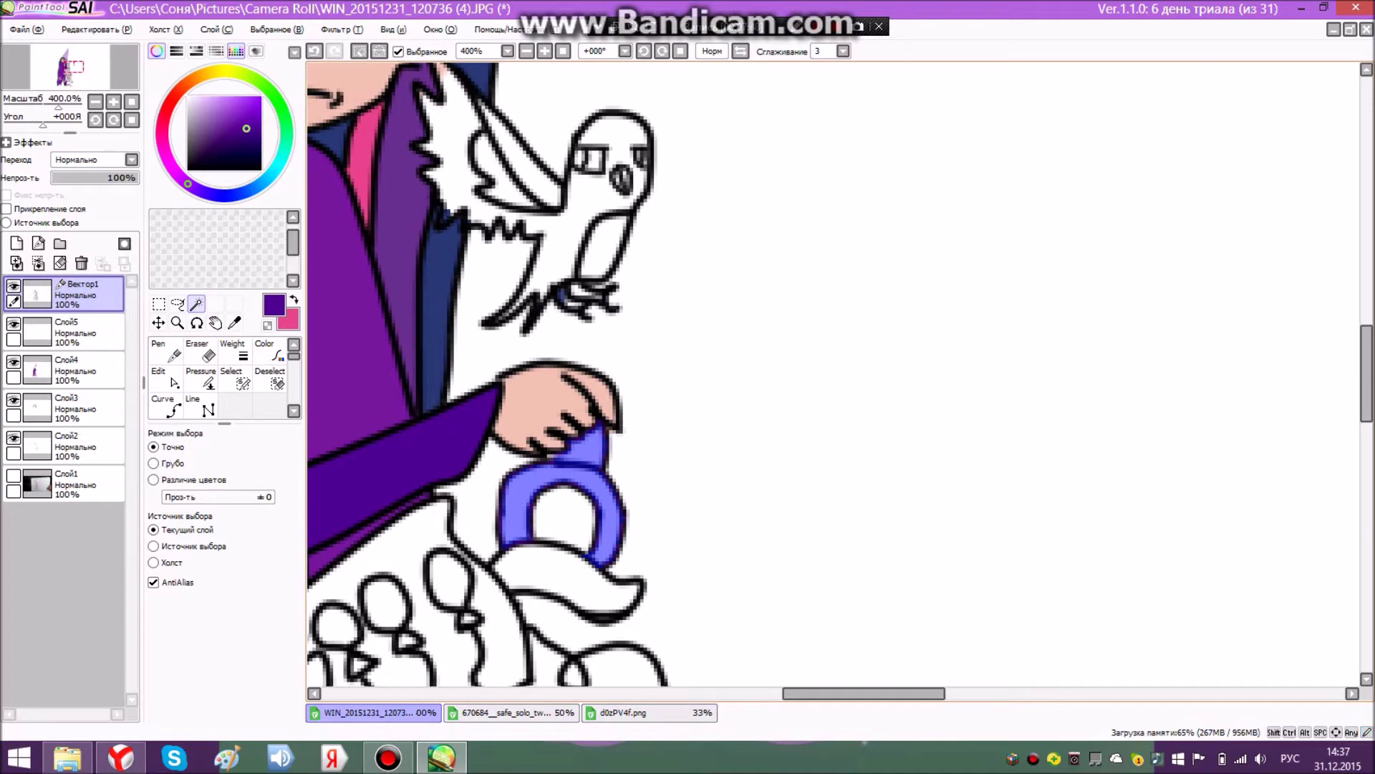
scroll(833, 375, "down", 3)
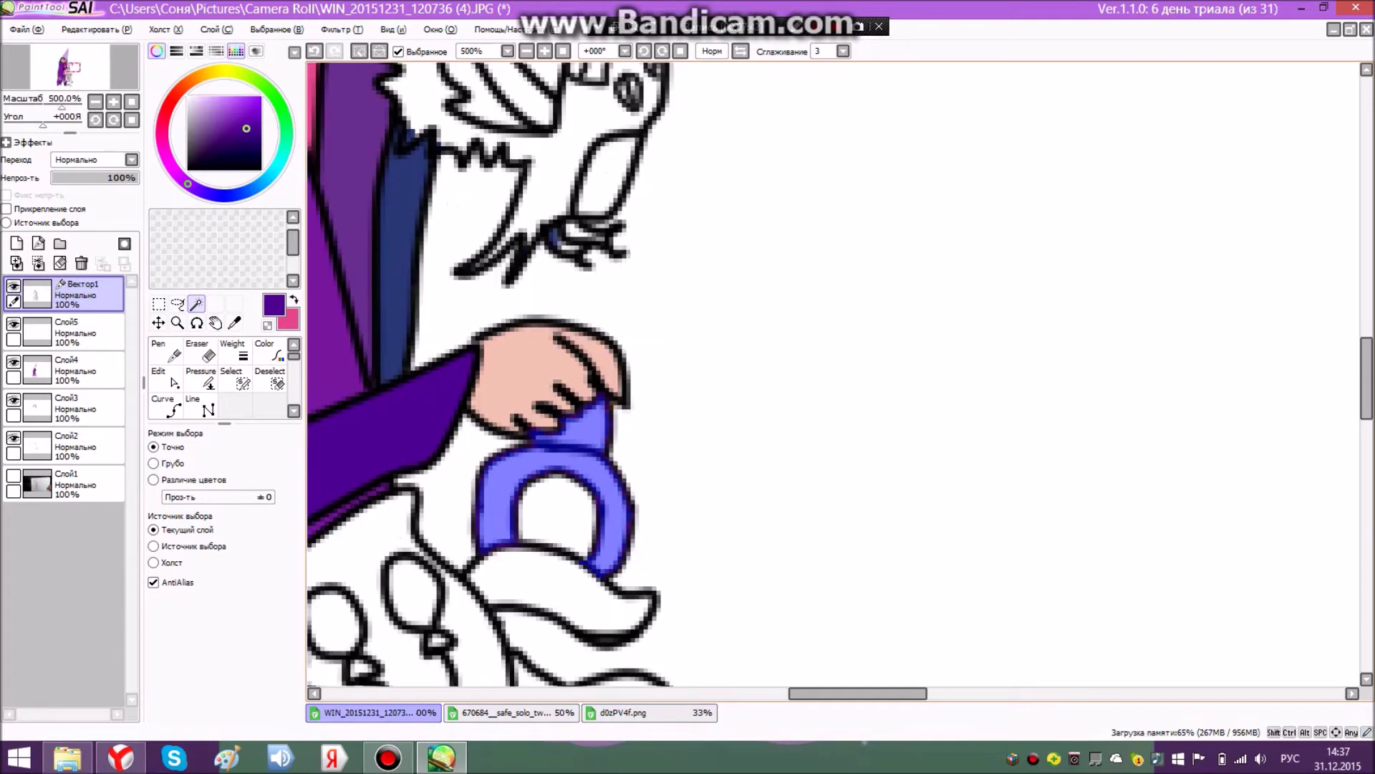
scroll(541, 584, "up", 4)
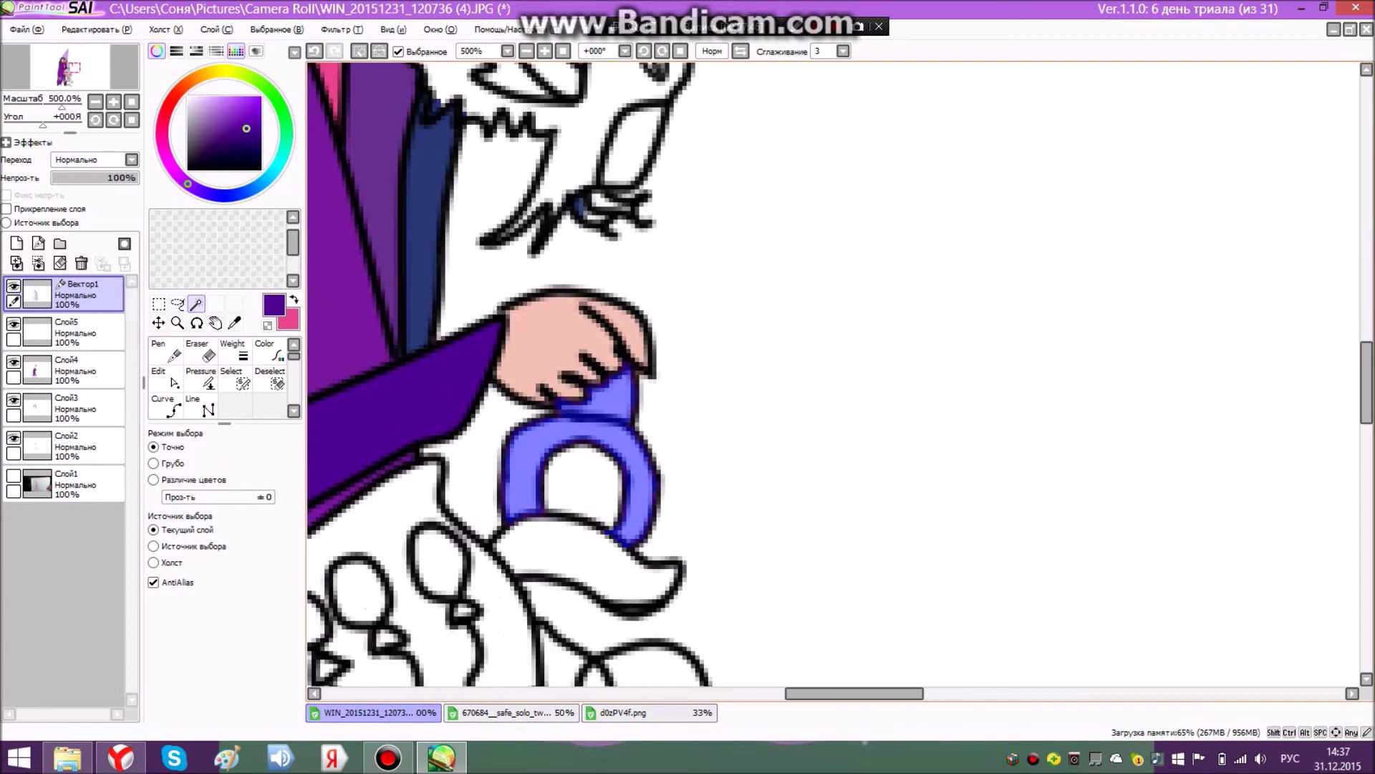
- Fill the selected ring and connector with dark reddish brown on Слой5 using the Pen, and clear the selection
left_click_drag(187, 185, 164, 117)
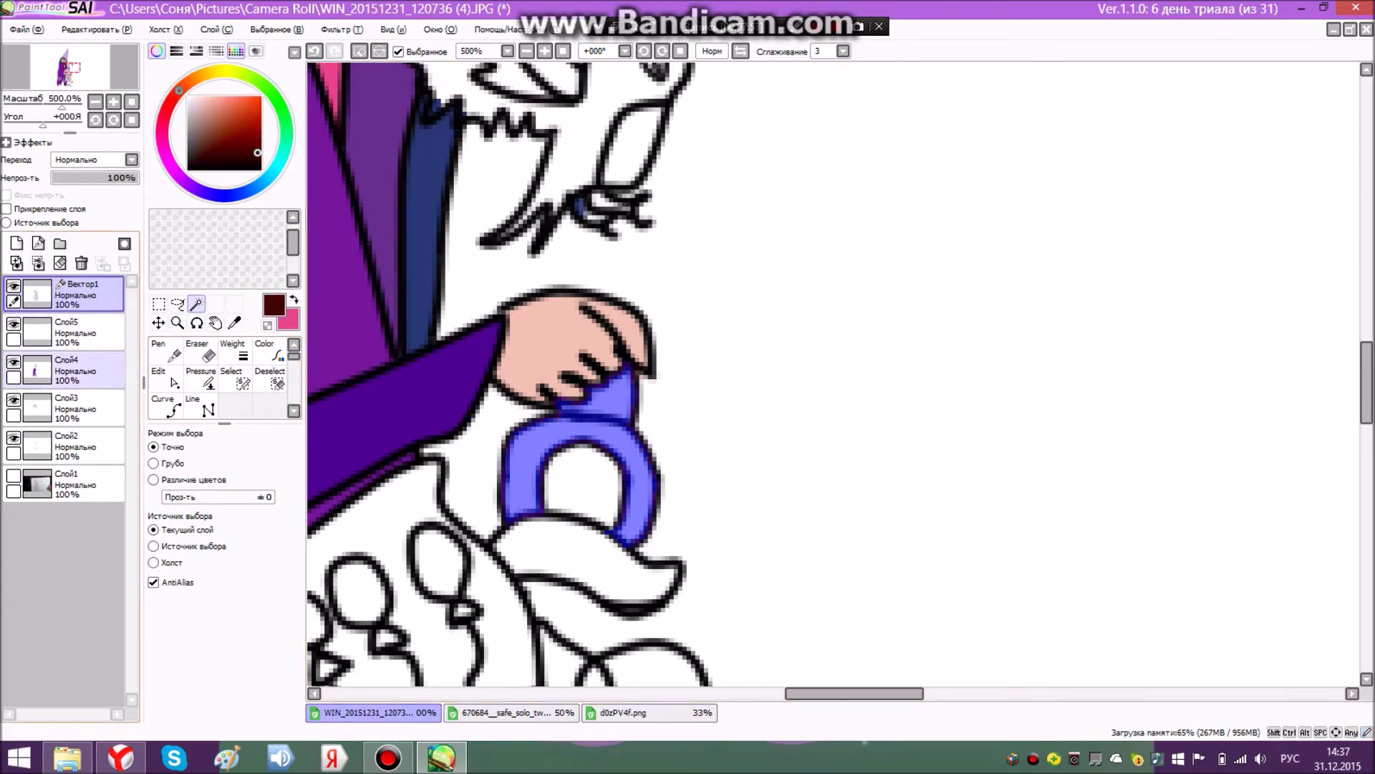
left_click(88, 371)
left_click(88, 333)
left_click(166, 351)
mouse_move(602, 380)
left_mouse_down()
mouse_move(638, 490)
mouse_move(556, 422)
mouse_move(518, 501)
left_mouse_up()
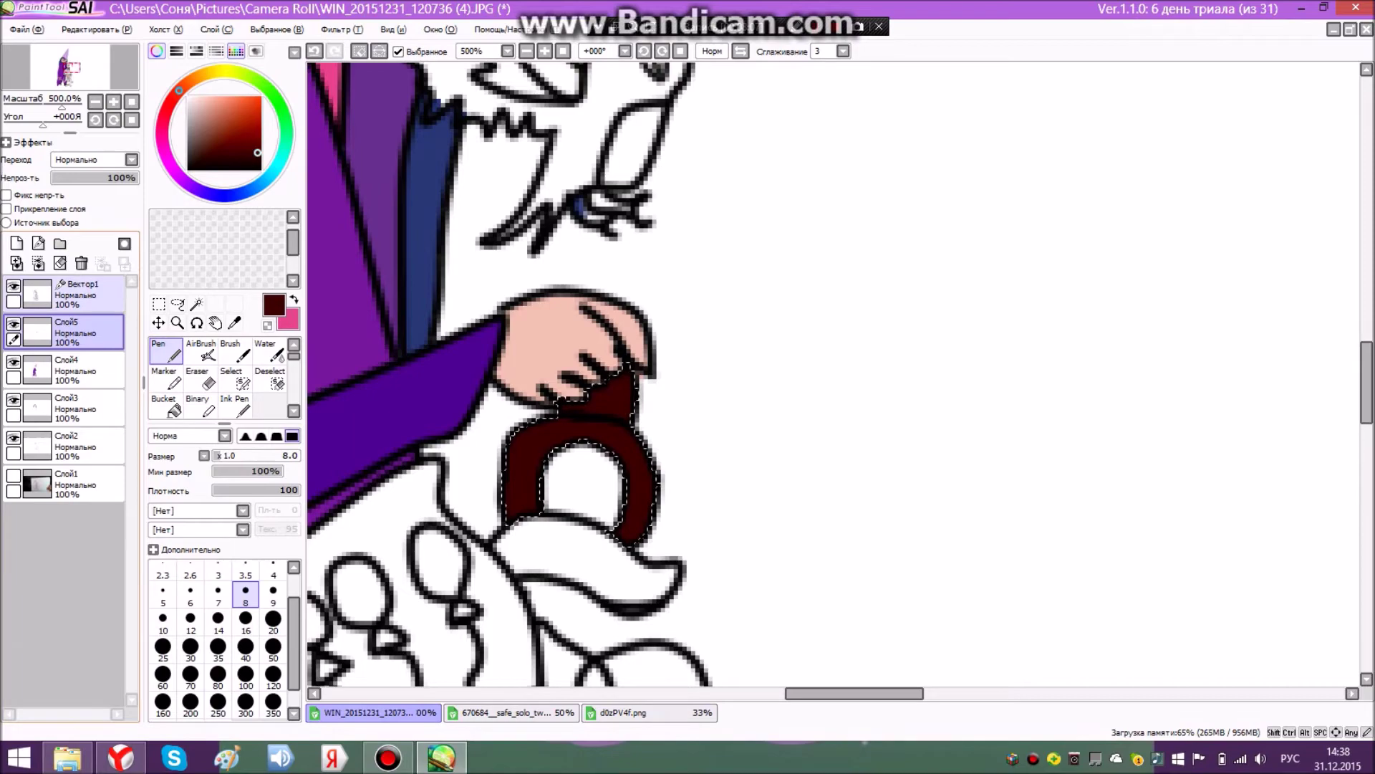
scroll(716, 473, "up", 4)
scroll(458, 480, "down", 3)
left_click(197, 304)
left_click(177, 305)
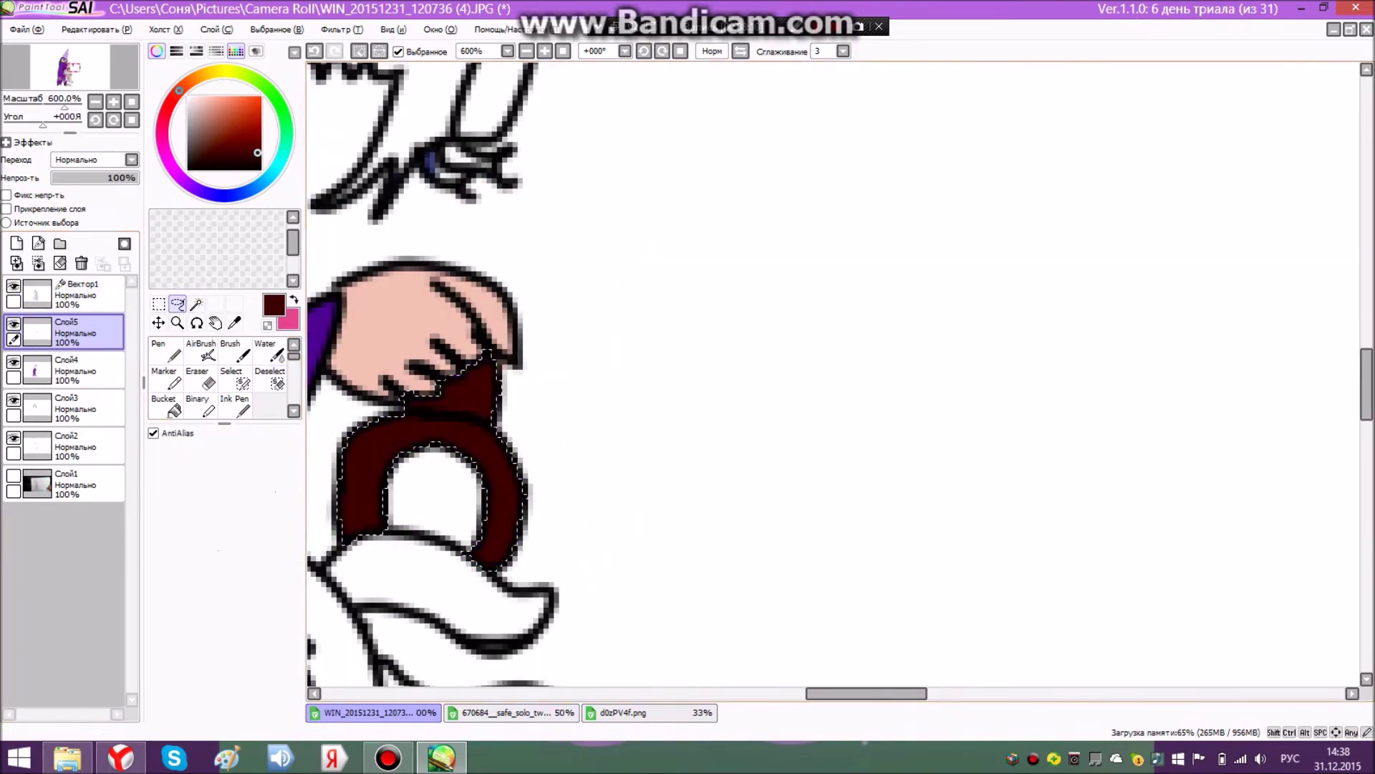
key("ctrl+d")
- Paint the arched opening inside the brown ring bright yellow with the Pen at size 8
left_click_drag(866, 693, 823, 693)
scroll(814, 575, "up", 1)
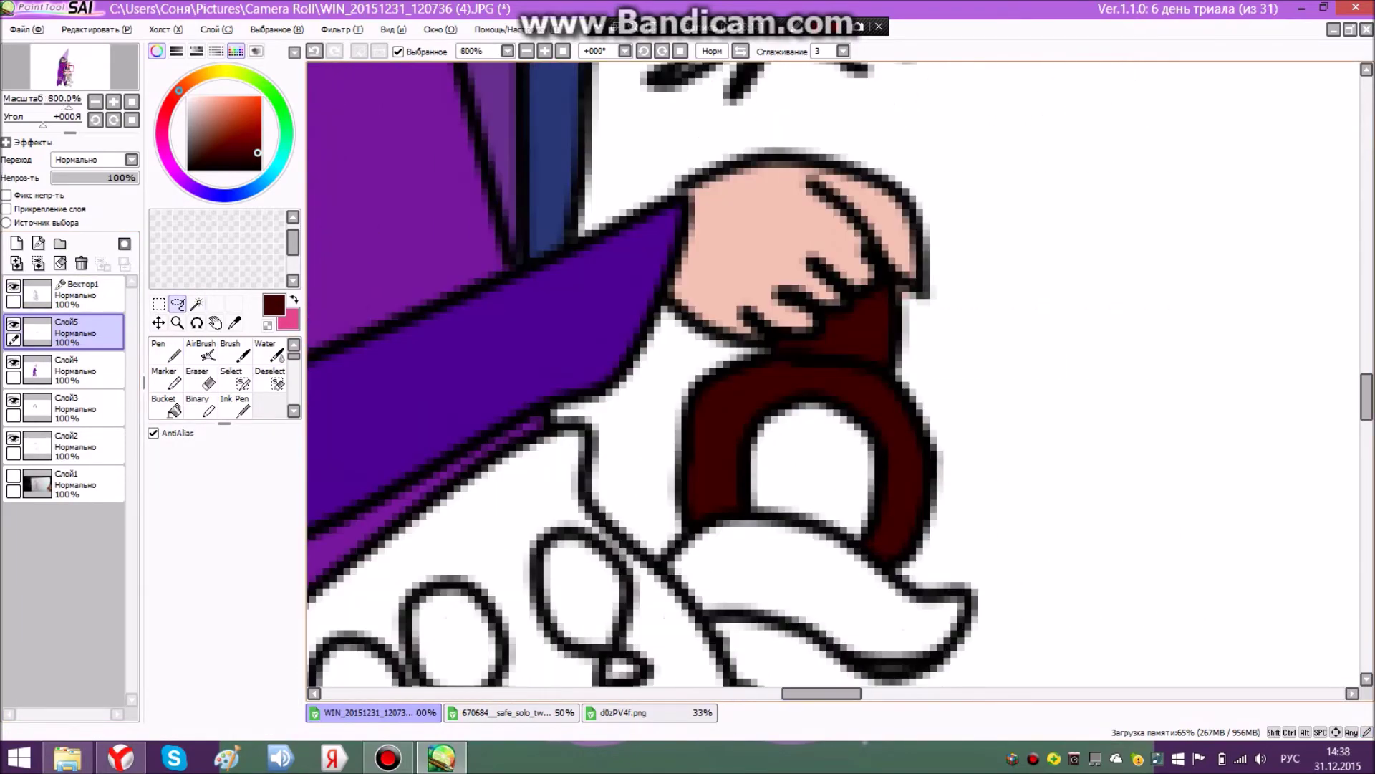
scroll(831, 373, "up", 1)
left_click_drag(179, 90, 201, 75)
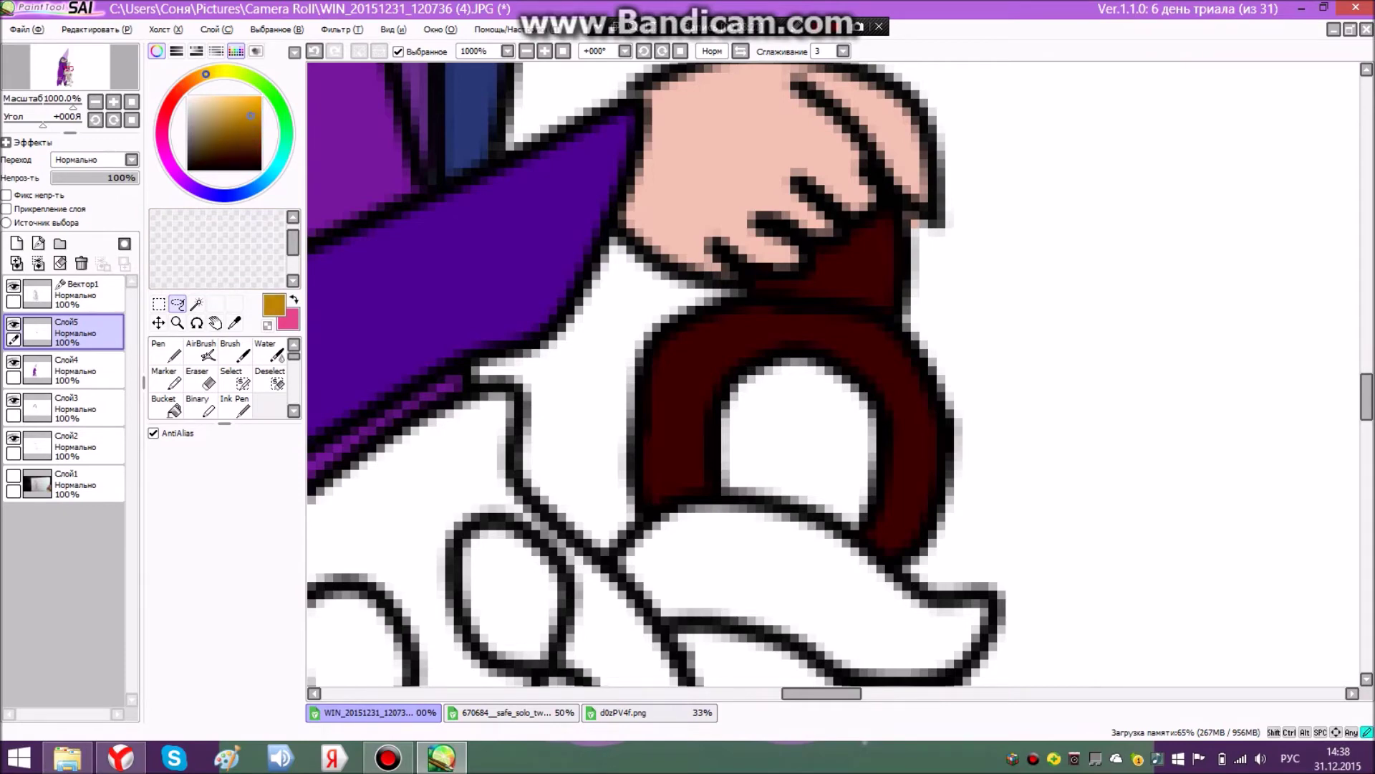
left_click_drag(206, 74, 224, 71)
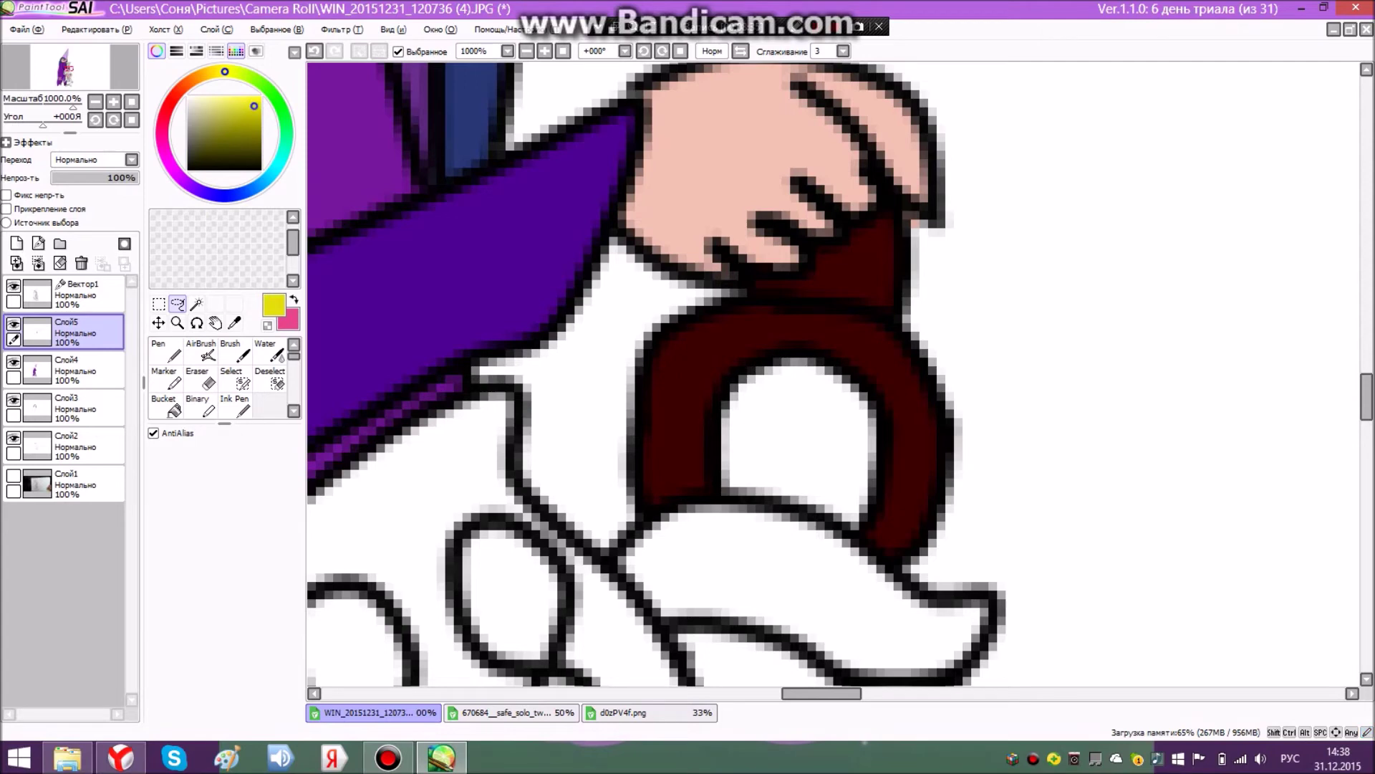
left_click(165, 351)
mouse_move(785, 394)
left_mouse_down()
mouse_move(817, 400)
mouse_move(846, 502)
left_mouse_up()
mouse_move(843, 446)
left_mouse_down()
mouse_move(843, 418)
mouse_move(843, 451)
mouse_move(815, 386)
mouse_move(781, 393)
mouse_move(759, 413)
mouse_move(757, 474)
mouse_move(760, 403)
mouse_move(746, 475)
mouse_move(799, 479)
left_mouse_up()
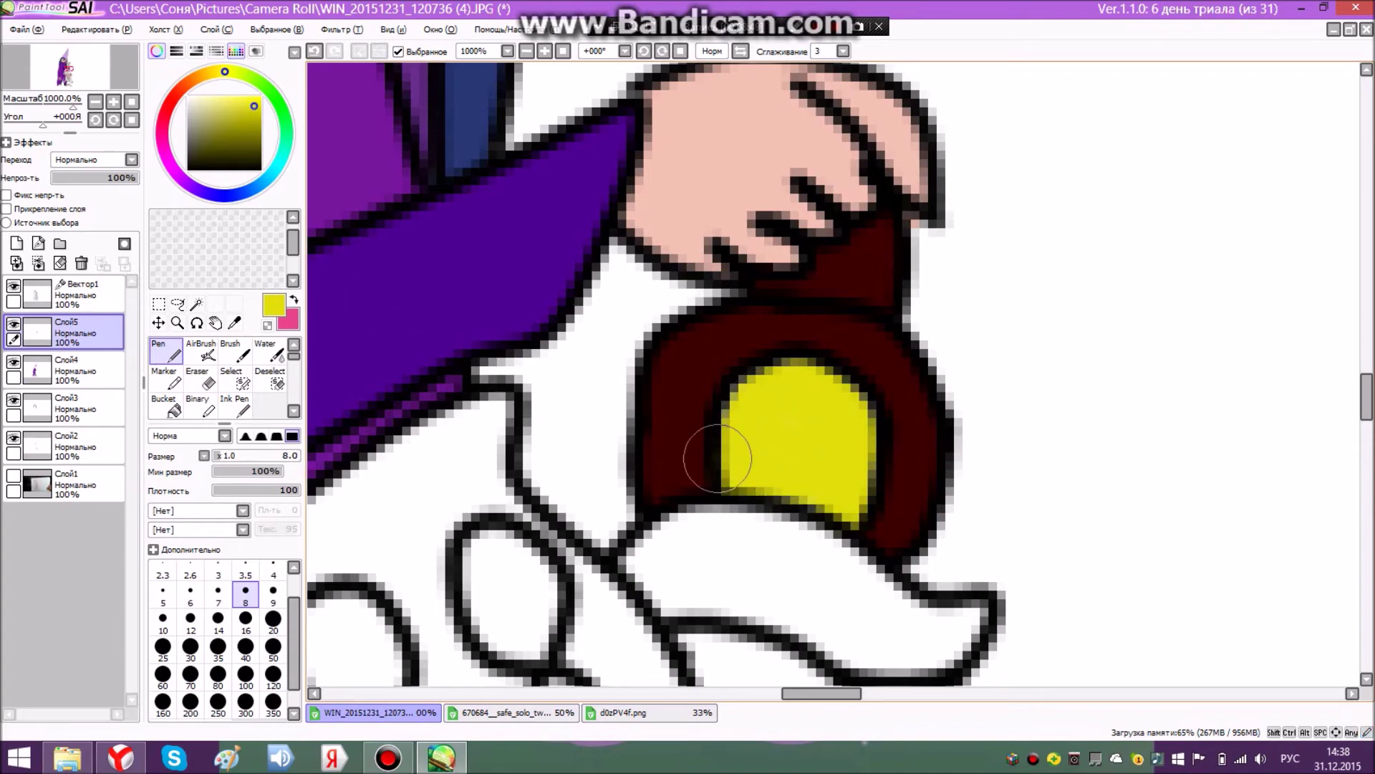
- Mask the area around the yellow opening with a soft-edged size 16 selection brush, undoing the first size 14 pass
left_click(235, 379)
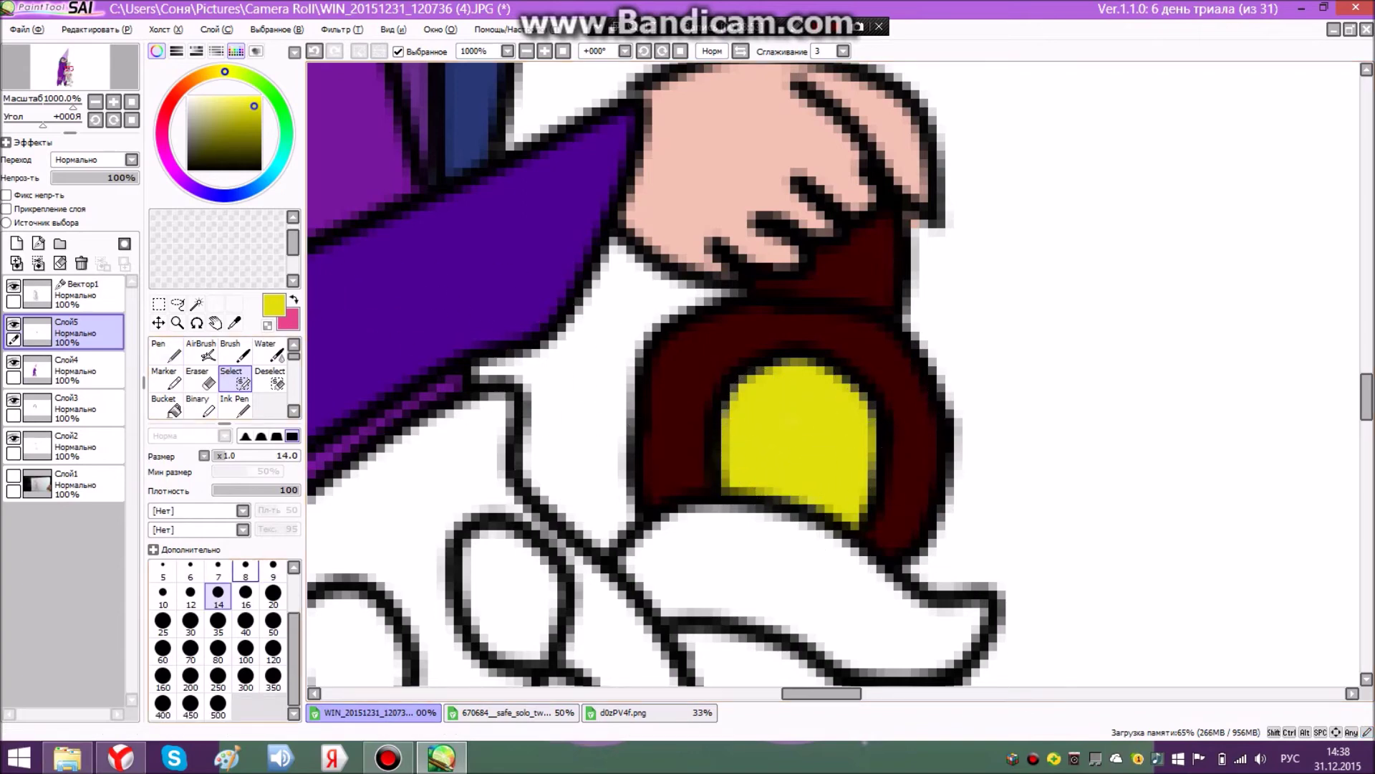
mouse_move(876, 542)
left_mouse_down()
mouse_move(911, 523)
mouse_move(933, 489)
mouse_move(951, 388)
mouse_move(890, 320)
mouse_move(764, 284)
mouse_move(666, 335)
mouse_move(644, 390)
mouse_move(649, 433)
mouse_move(693, 495)
left_mouse_up()
left_click(96, 29)
left_click(100, 48)
mouse_move(875, 542)
left_mouse_down()
mouse_move(927, 490)
mouse_move(943, 426)
mouse_move(924, 359)
mouse_move(843, 297)
mouse_move(771, 305)
mouse_move(687, 374)
mouse_move(650, 500)
mouse_move(707, 455)
mouse_move(729, 368)
mouse_move(706, 437)
mouse_move(818, 335)
mouse_move(778, 333)
mouse_move(832, 341)
mouse_move(902, 452)
mouse_move(878, 516)
mouse_move(755, 445)
mouse_move(794, 474)
mouse_move(658, 506)
left_mouse_up()
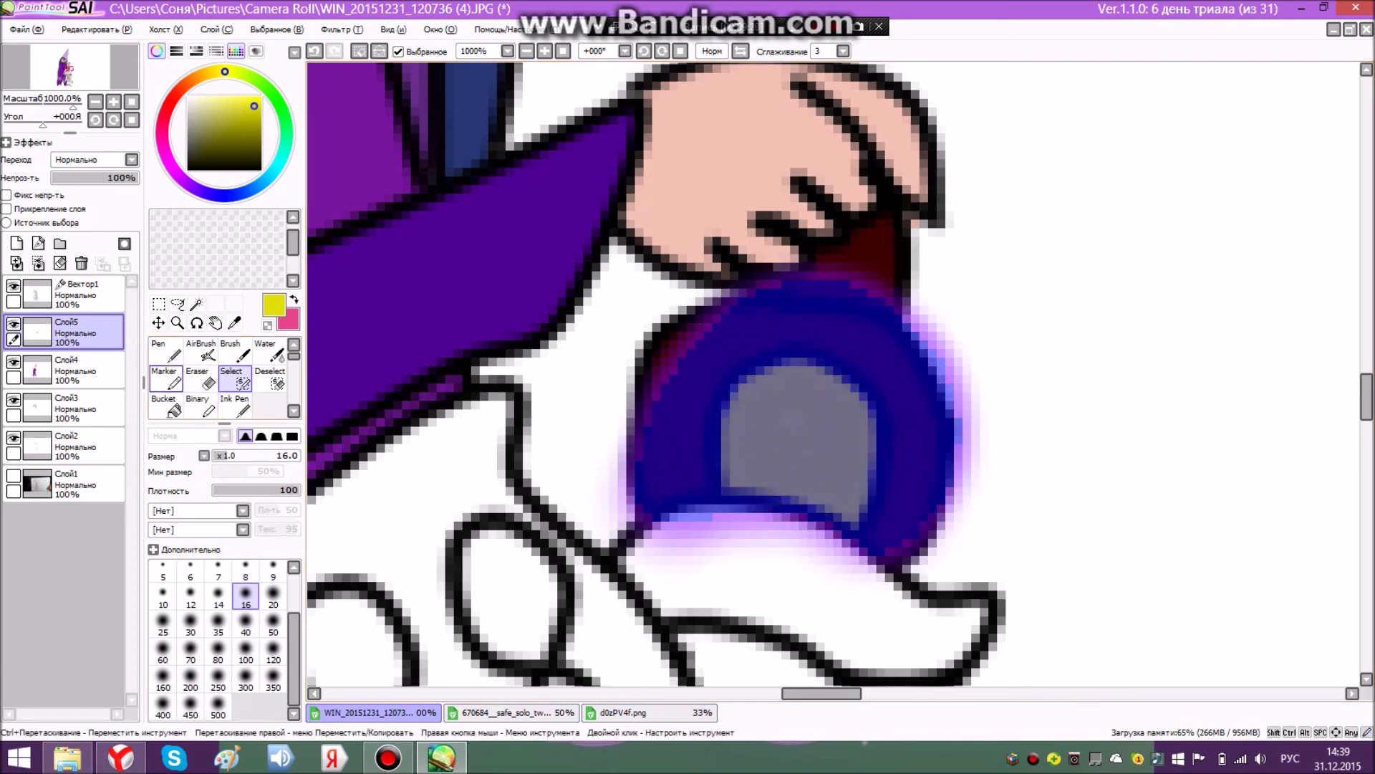
- Paint a yellow glow over the selected ring area with a soft-edged Pen at size 8
left_click(166, 351)
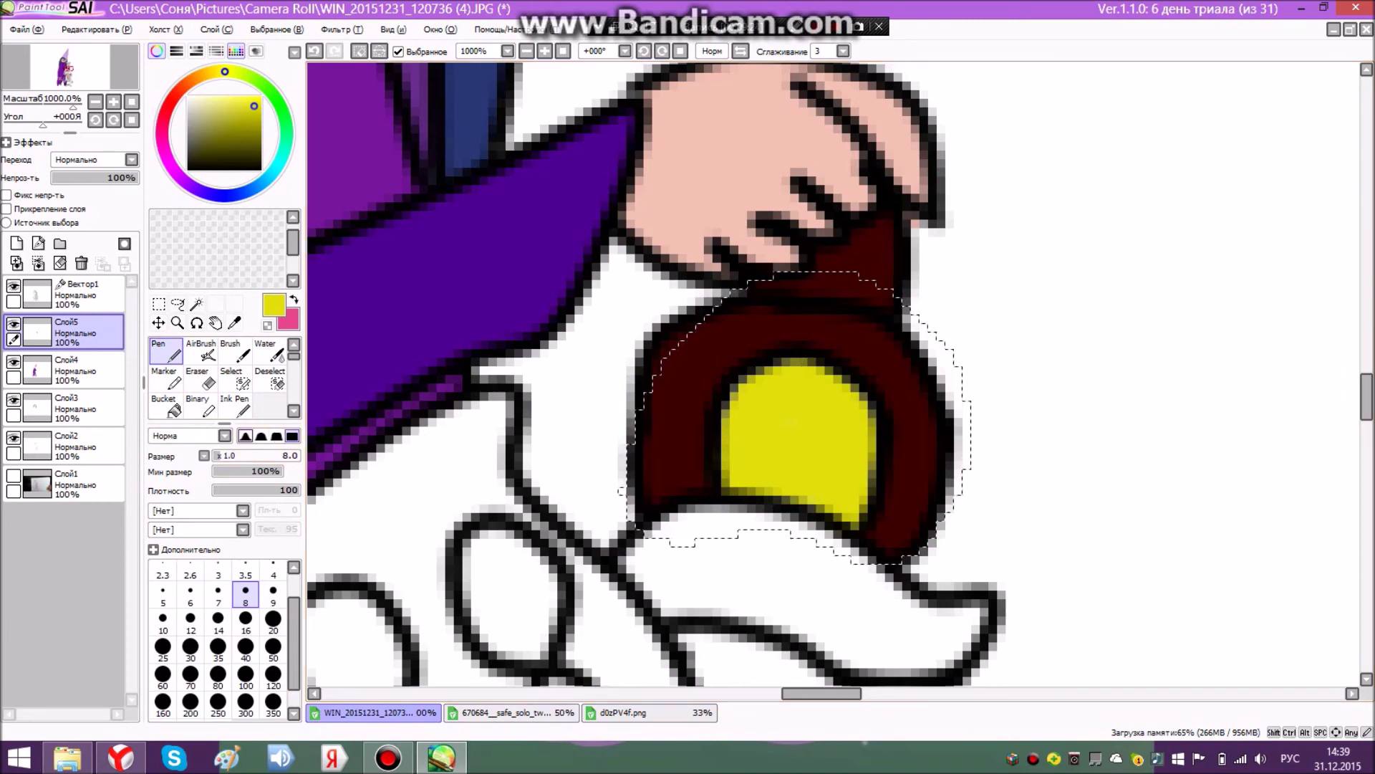
left_click(245, 436)
mouse_move(725, 532)
left_mouse_down()
mouse_move(696, 541)
mouse_move(642, 462)
mouse_move(662, 351)
mouse_move(752, 297)
mouse_move(884, 286)
left_mouse_up()
mouse_move(968, 387)
left_mouse_down()
mouse_move(921, 550)
mouse_move(722, 547)
mouse_move(855, 568)
mouse_move(956, 423)
mouse_move(745, 308)
mouse_move(649, 530)
left_mouse_up()
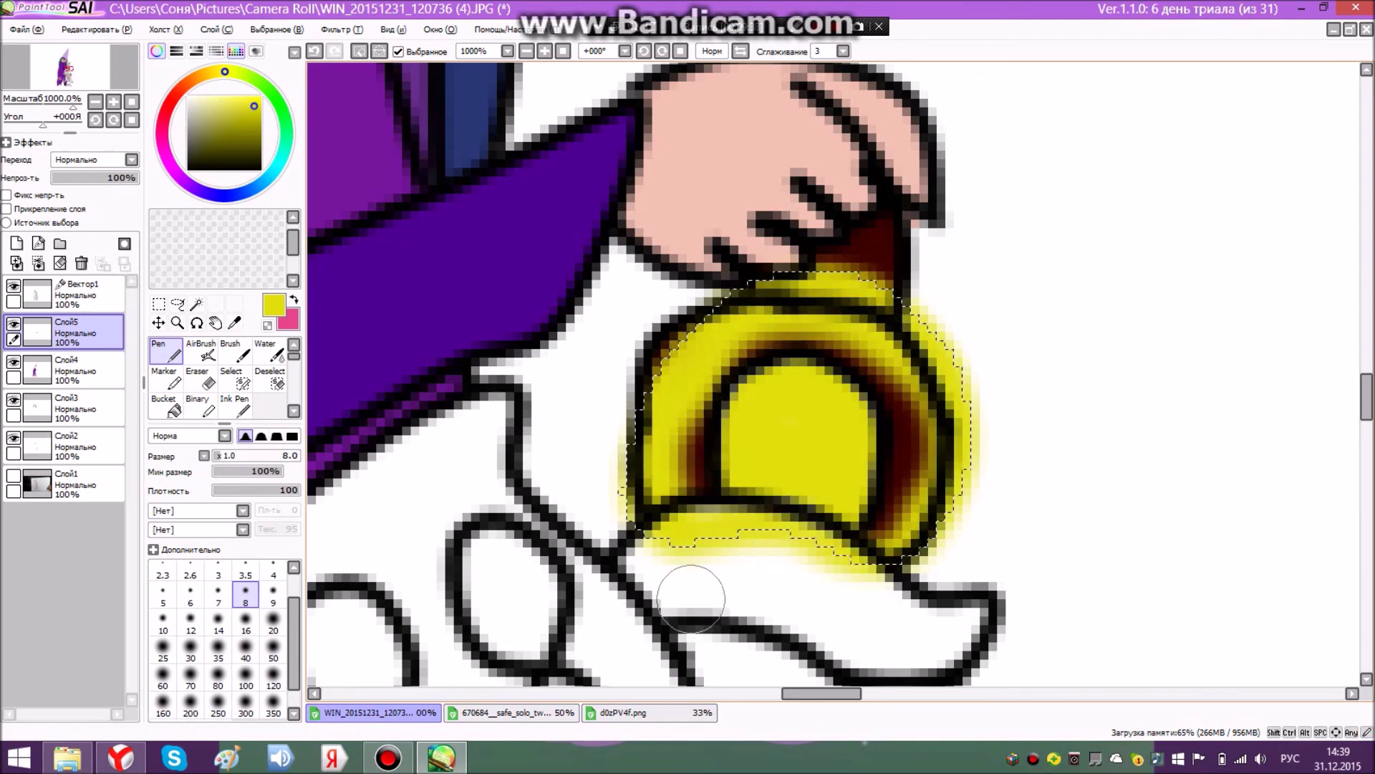
left_click_drag(700, 569, 956, 412)
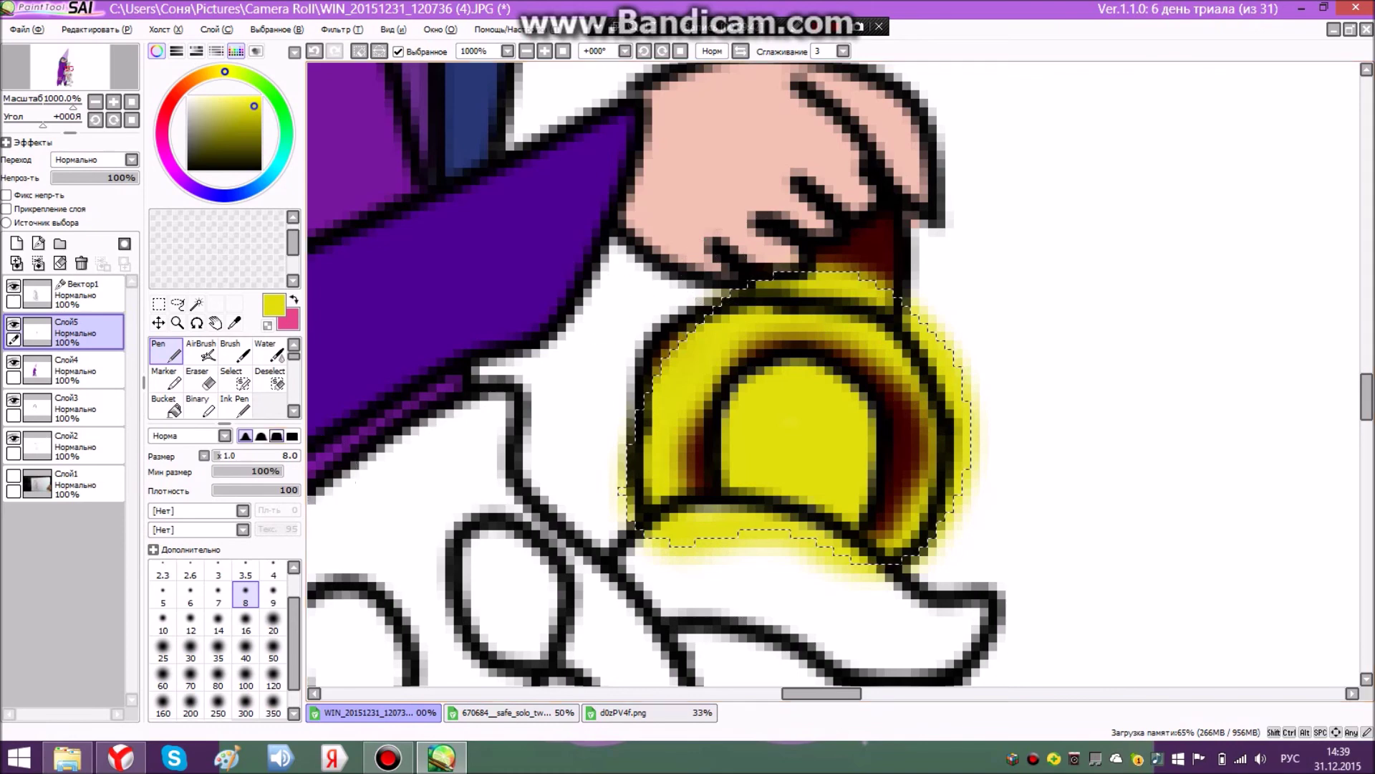
- Switch to the Blur brush and set its size to 17 for softening the yellow glow around the ring
scroll(293, 410, "down", 2)
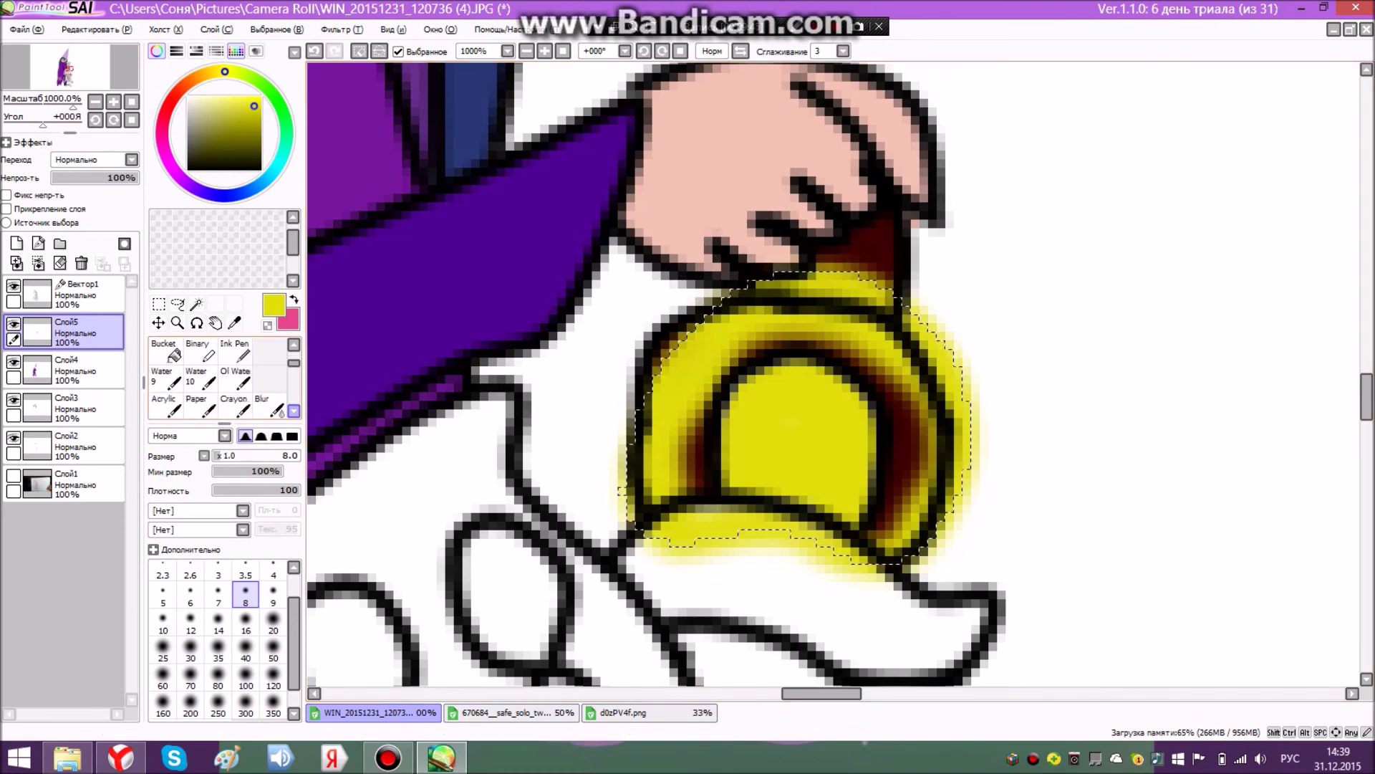
left_click(269, 405)
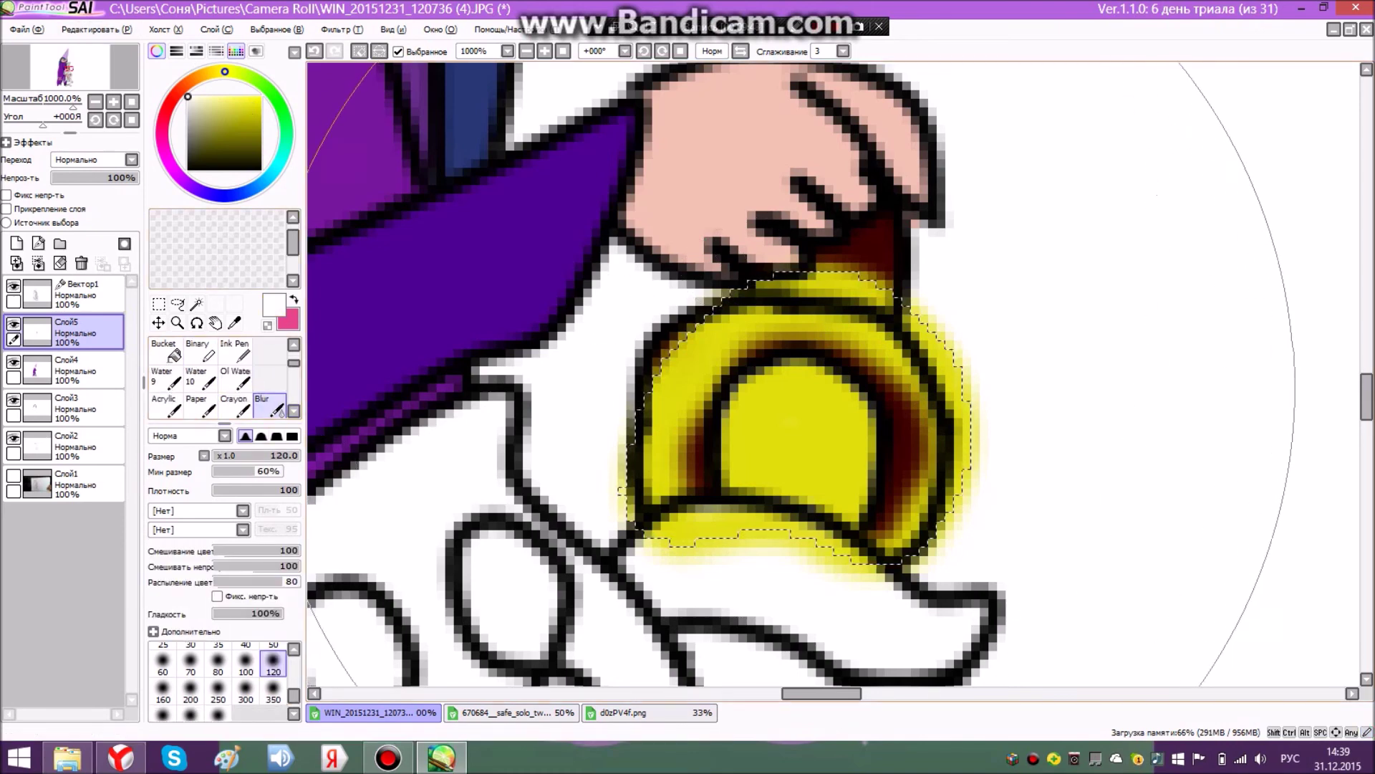
left_click(293, 649)
left_click(293, 649)
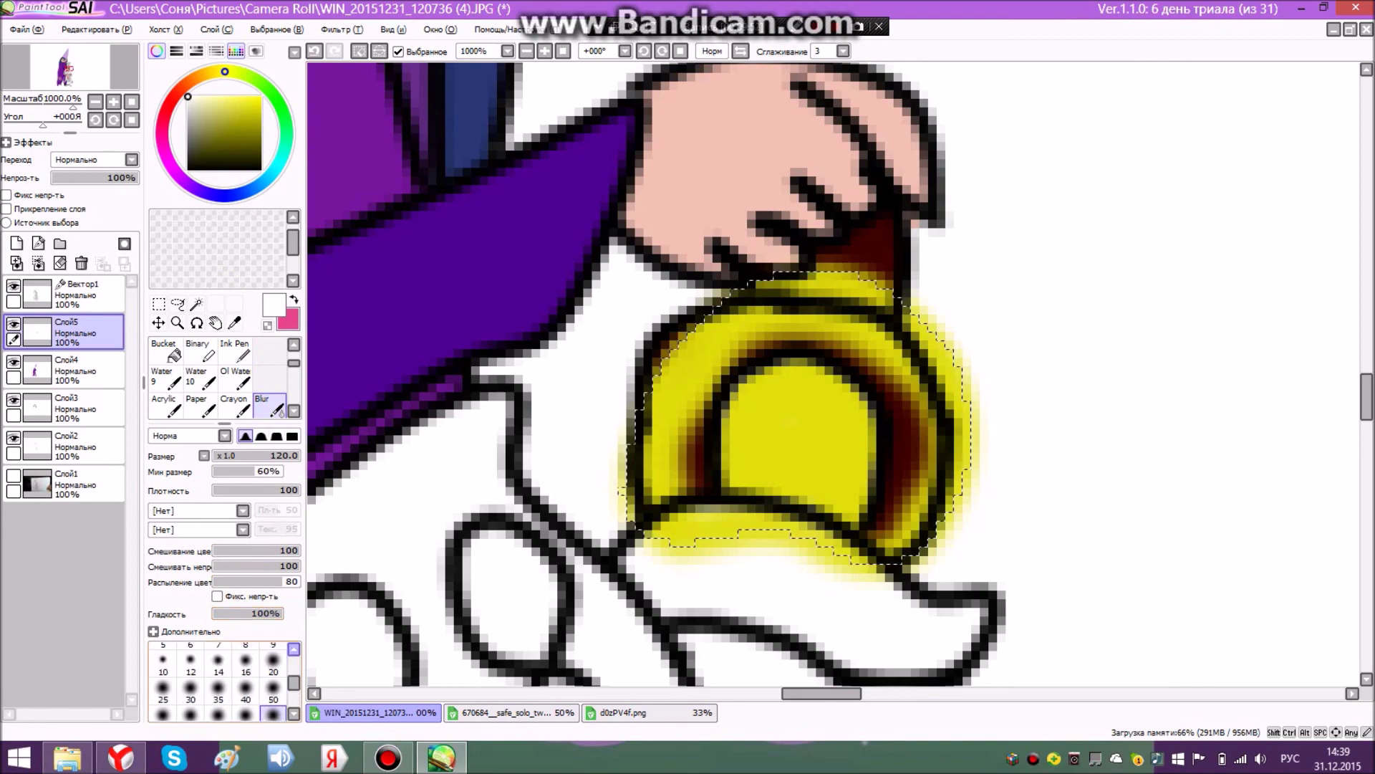
left_click(294, 649)
left_click_drag(296, 456, 237, 456)
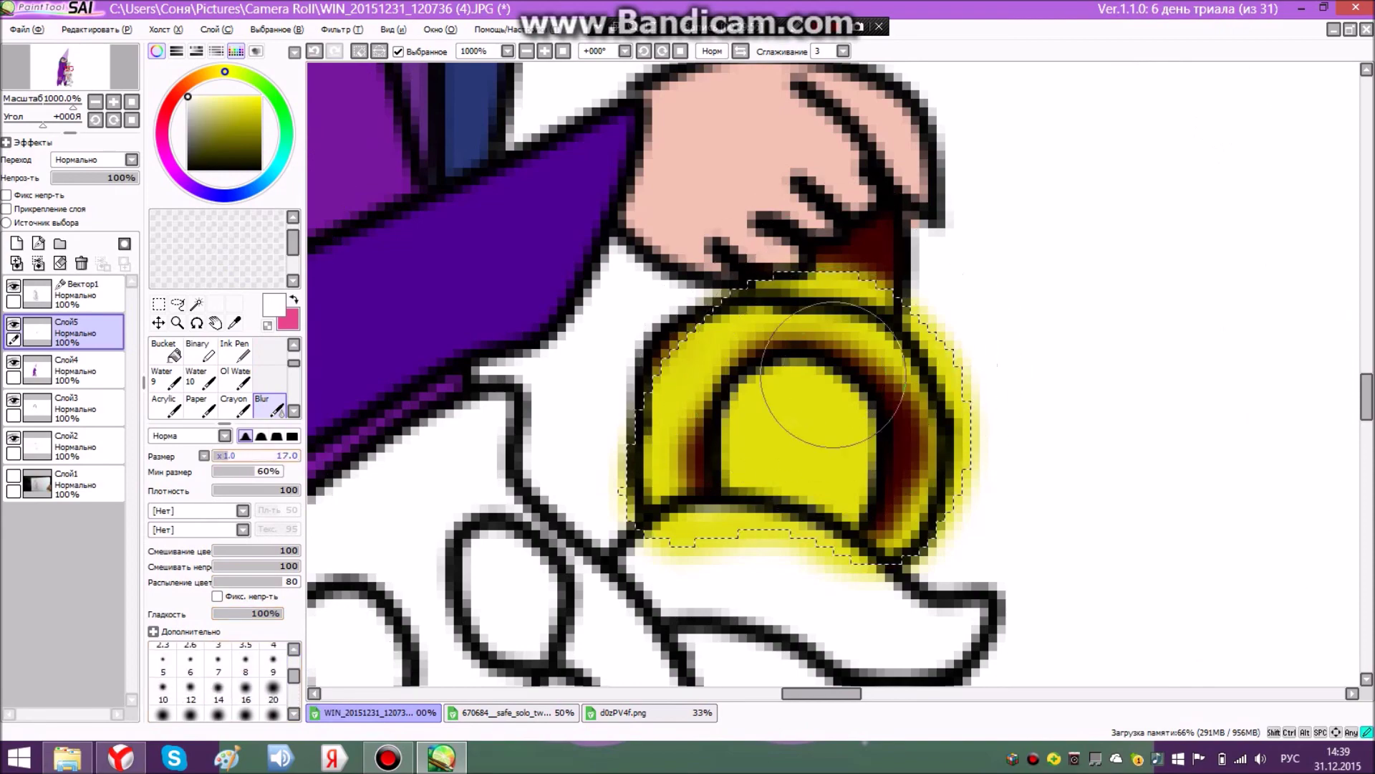